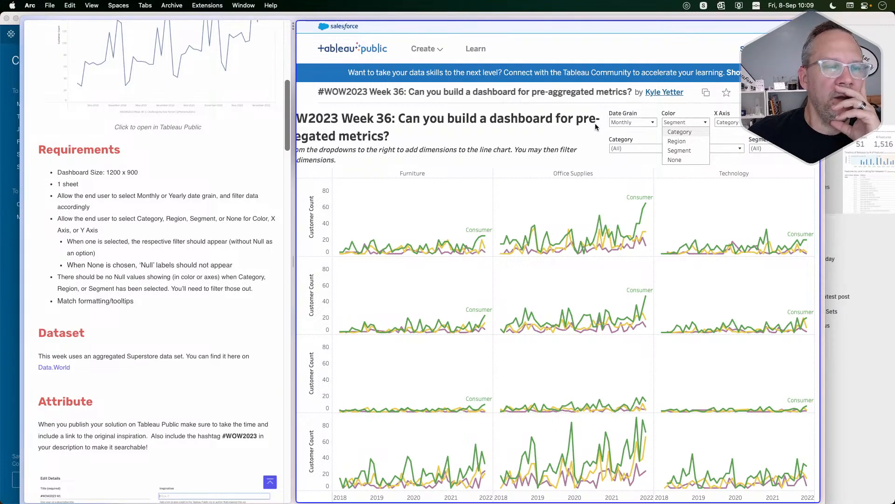
# Open the challenge's dataset page on Data.World and review the columns in the Superstore Aggregated.xlsx preview.
pyautogui.click(591, 123)
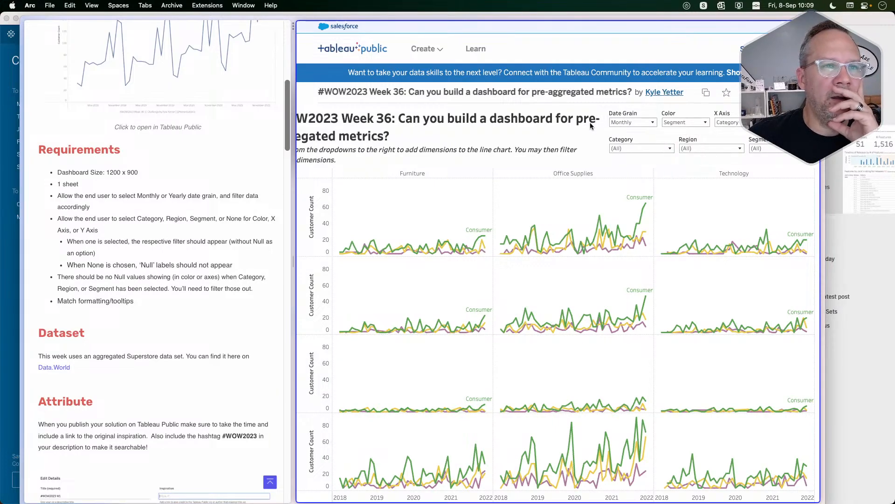
pyautogui.click(233, 327)
pyautogui.click(61, 367)
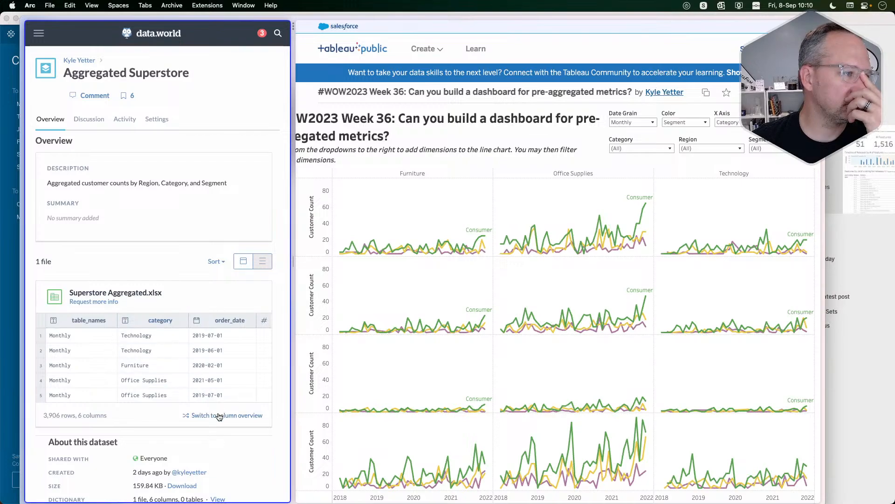
pyautogui.hscroll(5, 250, 391)
pyautogui.hscroll(3, 250, 391)
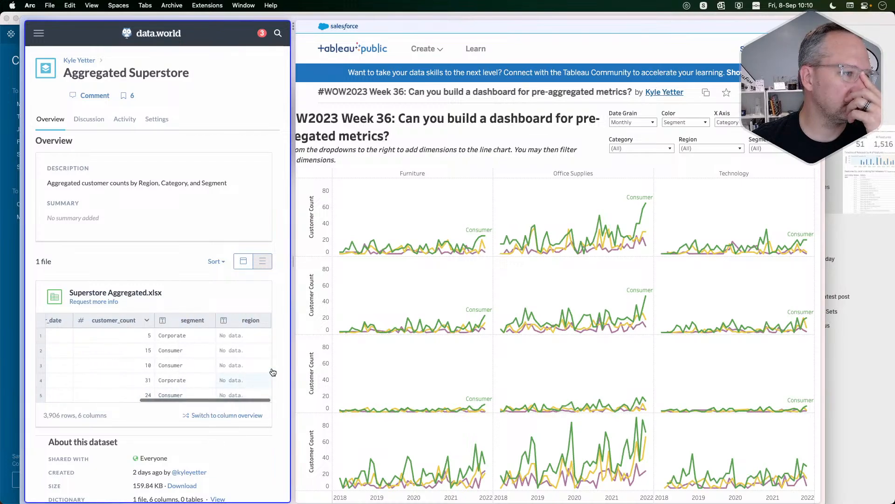
# Download Superstore Aggregated.xlsx from the dataset page and decline the offer to follow its author.
pyautogui.moveTo(293, 259); pyautogui.dragTo(433, 260)
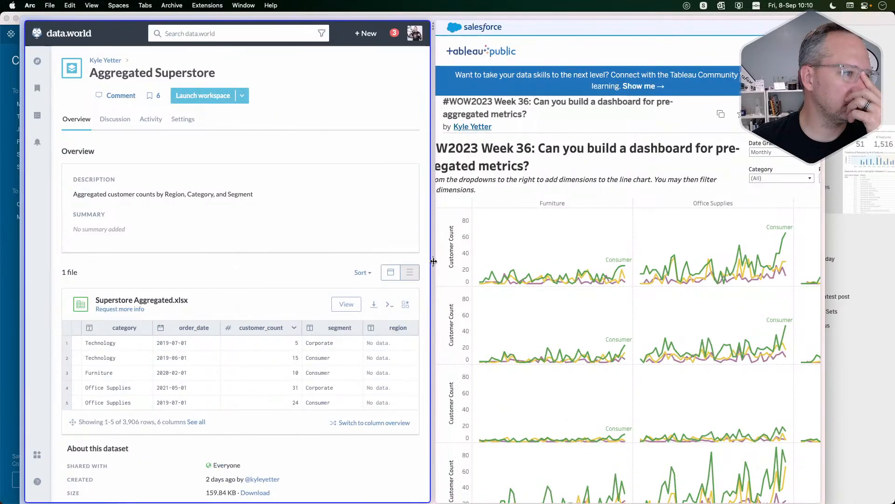
pyautogui.click(373, 304)
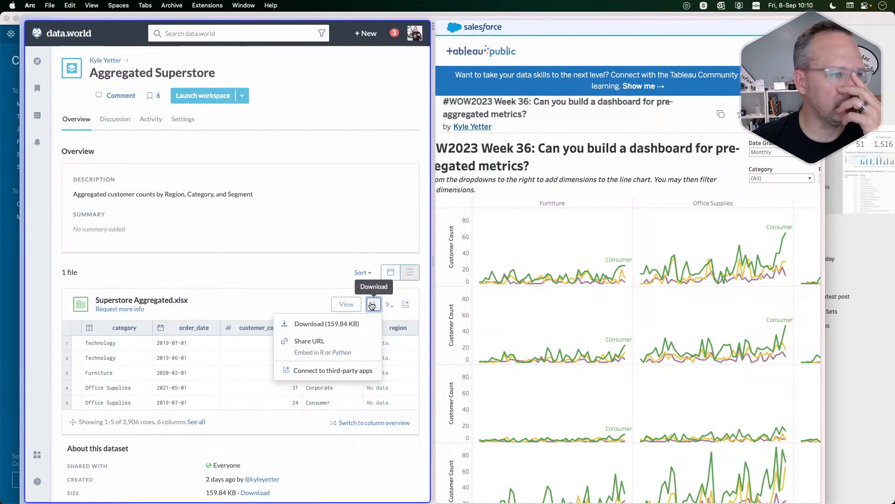
pyautogui.click(327, 323)
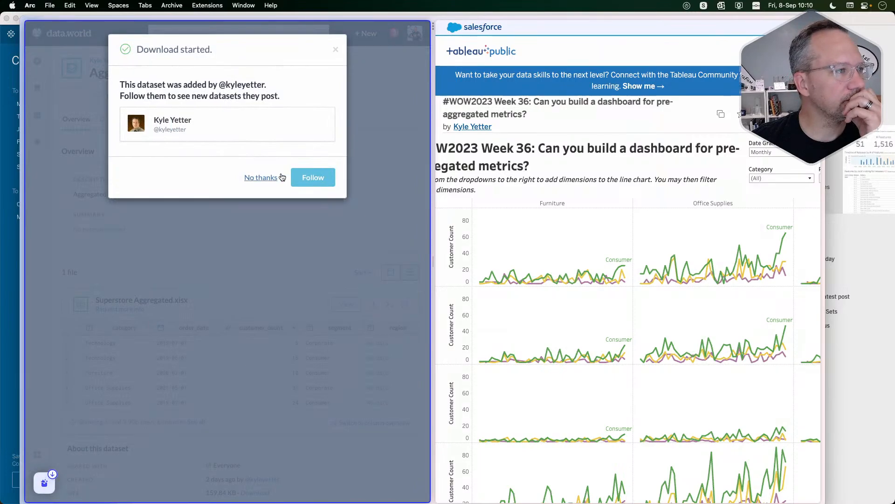
pyautogui.click(273, 179)
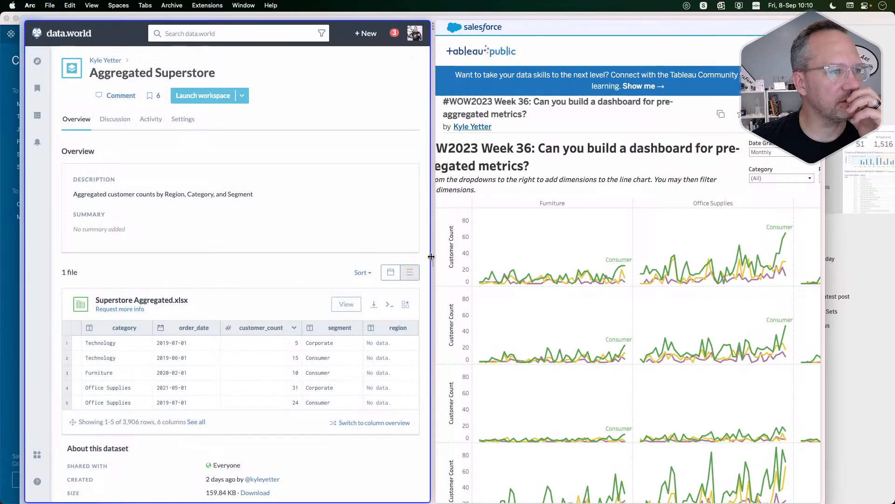
pyautogui.moveTo(432, 259); pyautogui.dragTo(299, 264)
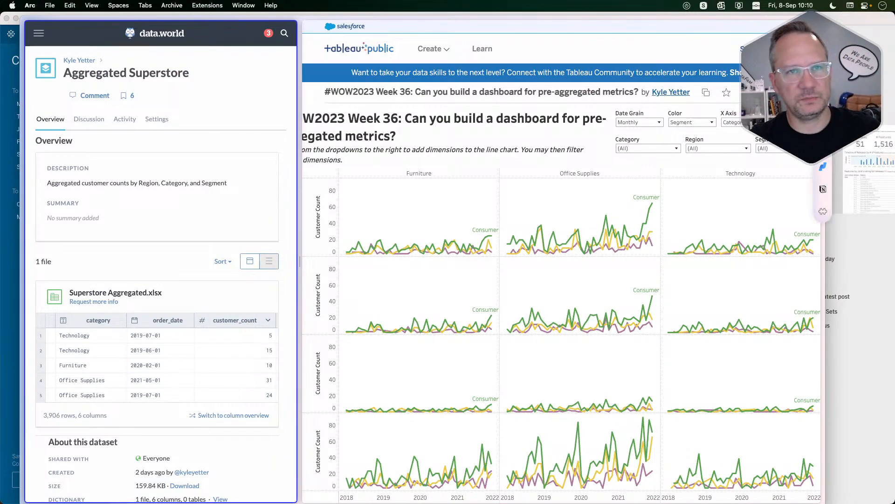
# Switch to Tableau Public and connect to the Excel file Superstore Aggregated from the Downloads folder.
pyautogui.click(854, 28)
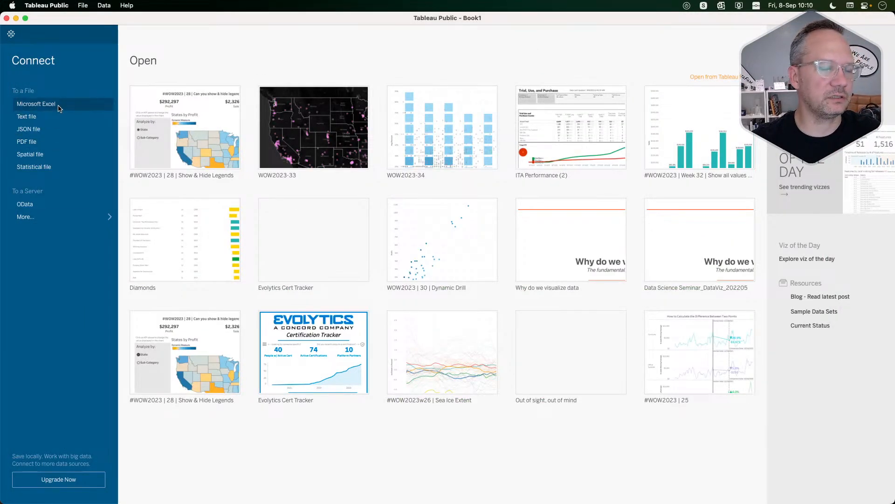
pyautogui.press('super+Tab')
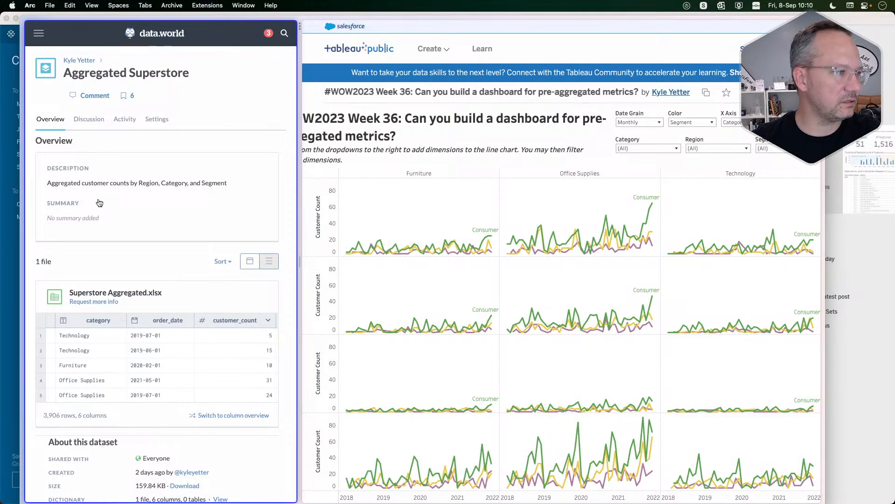
pyautogui.press('super+Tab')
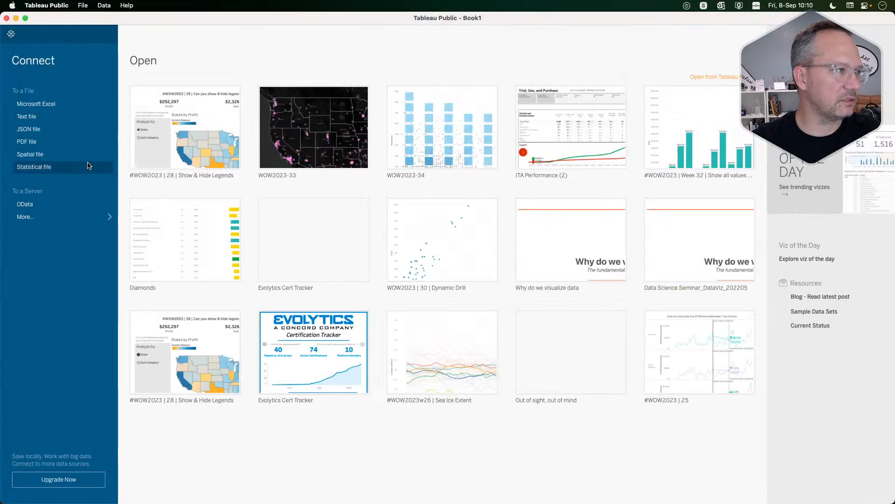
pyautogui.click(48, 107)
pyautogui.click(295, 197)
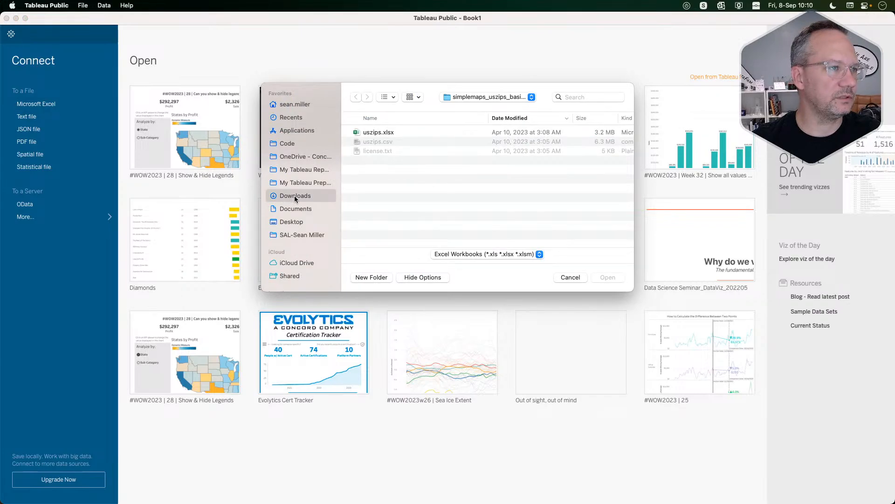
pyautogui.doubleClick(417, 132)
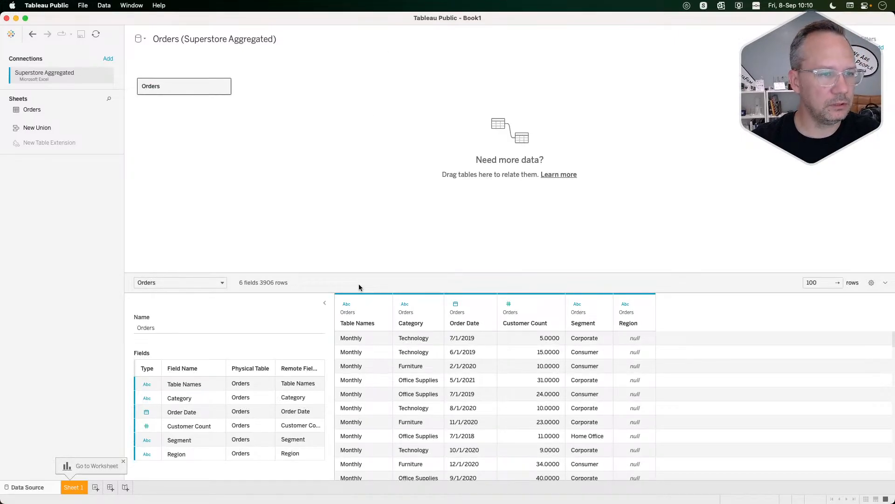
# Examine the Orders table preview for the date grain in Table Names and the null values in Segment and Region.
pyautogui.scroll(-5, 441, 382)
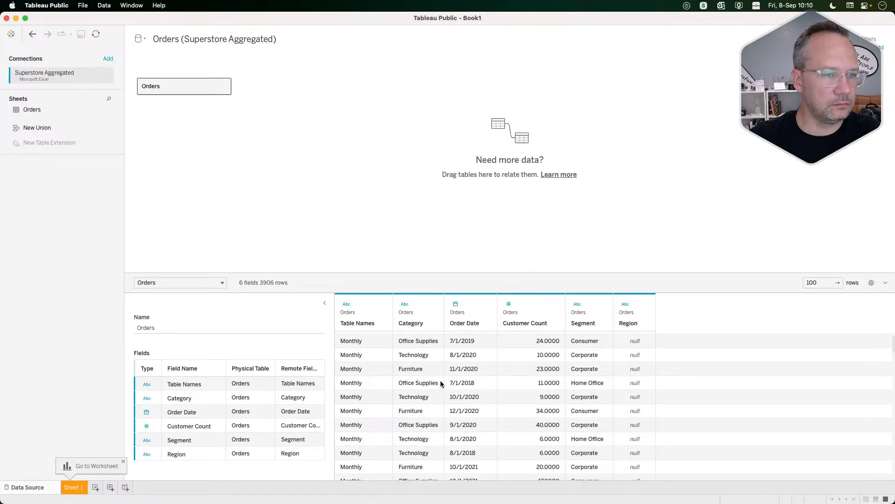
pyautogui.scroll(-10, 441, 383)
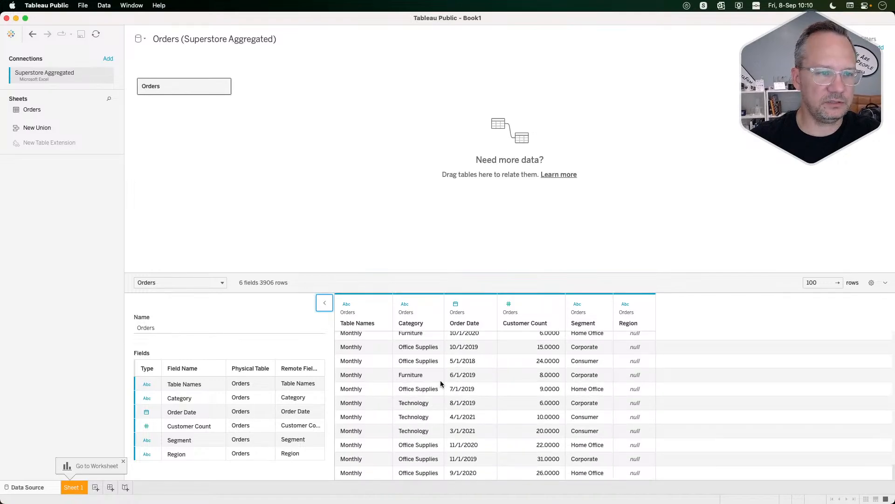
pyautogui.scroll(15, 409, 385)
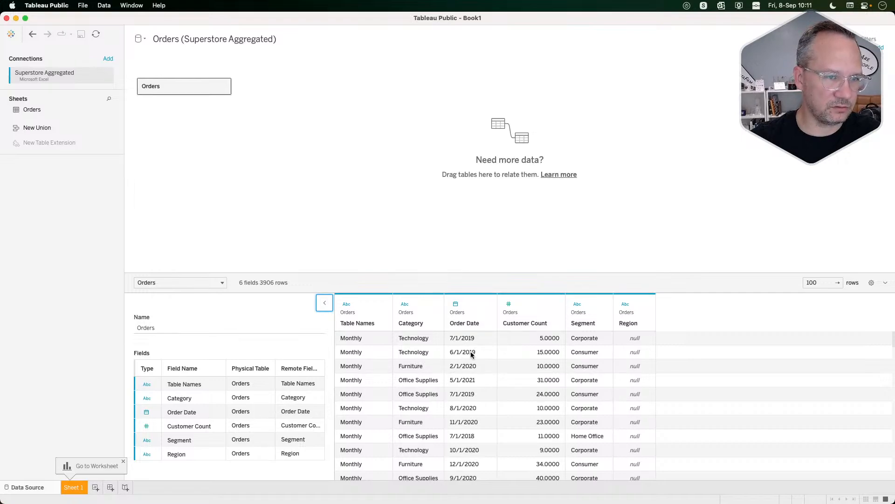
pyautogui.scroll(-10, 549, 352)
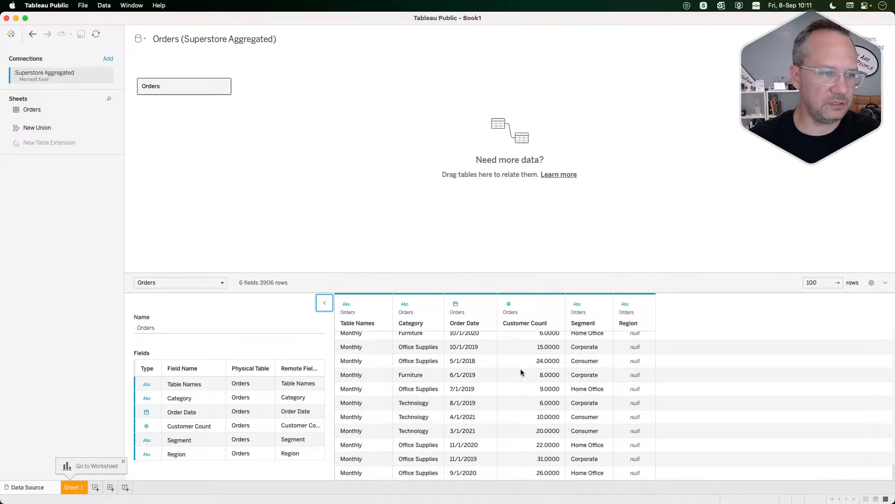
pyautogui.scroll(-5, 521, 372)
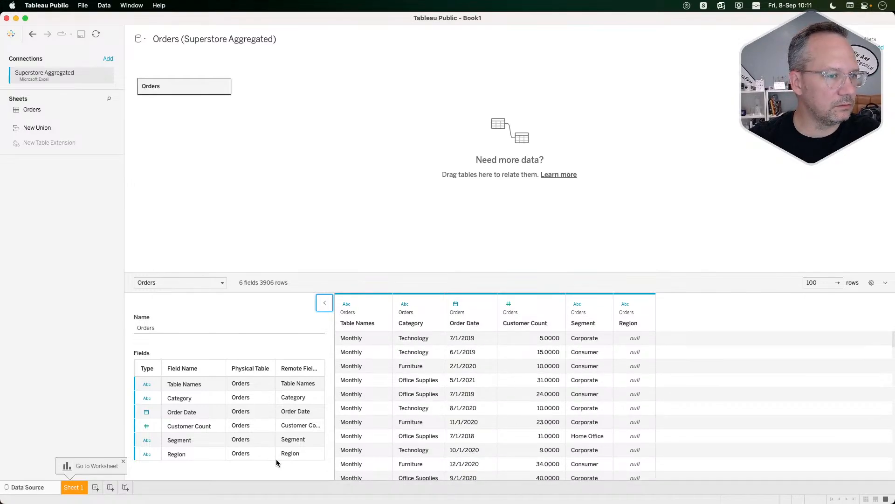
pyautogui.scroll(-10, 519, 426)
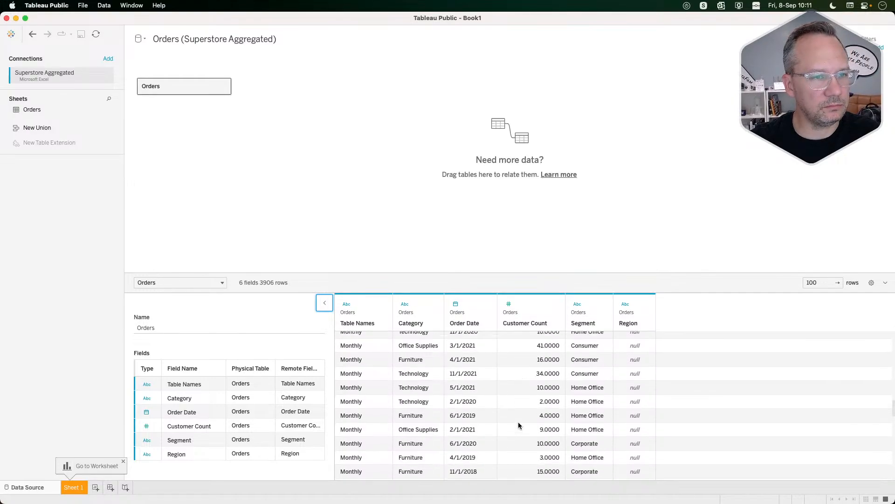
pyautogui.scroll(-5, 519, 425)
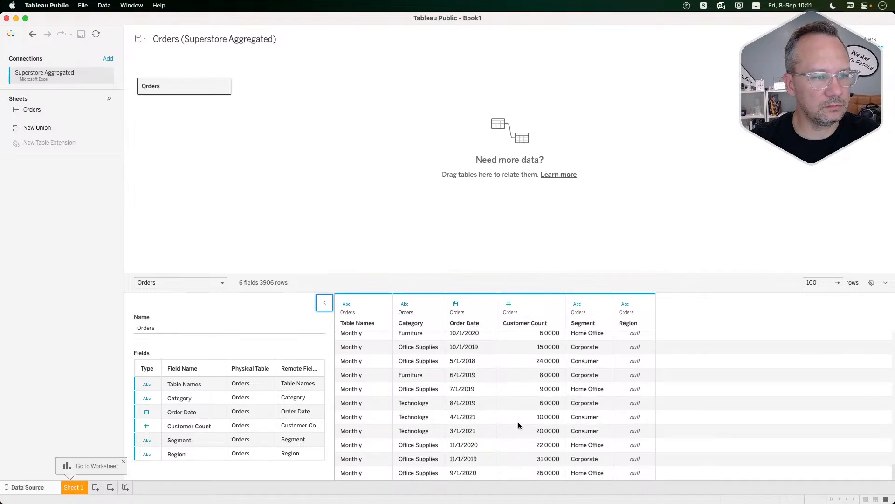
# Set the Orders preview to 3906 rows and look through the monthly and yearly records.
pyautogui.click(814, 283)
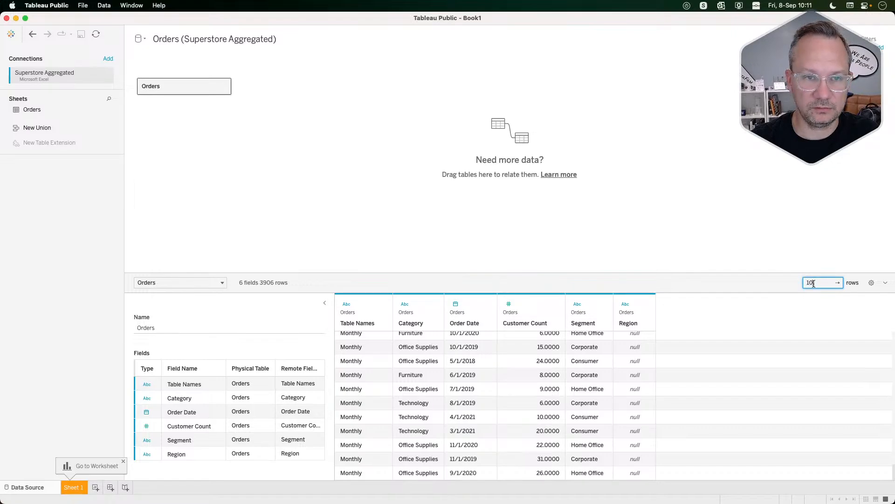
pyautogui.press('Return')
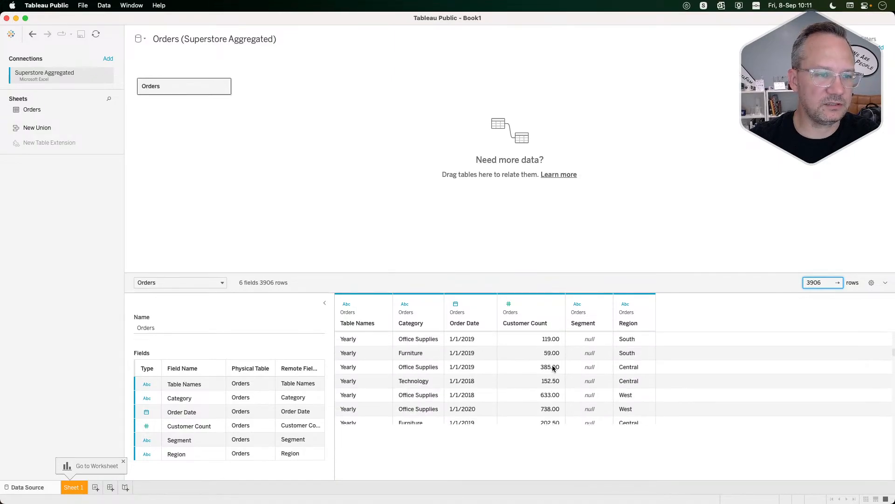
pyautogui.scroll(-15, 553, 369)
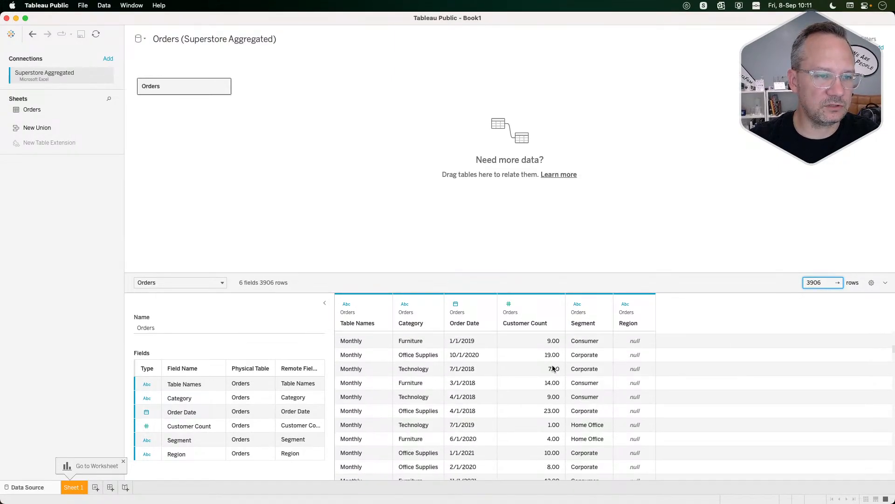
pyautogui.scroll(-10, 553, 369)
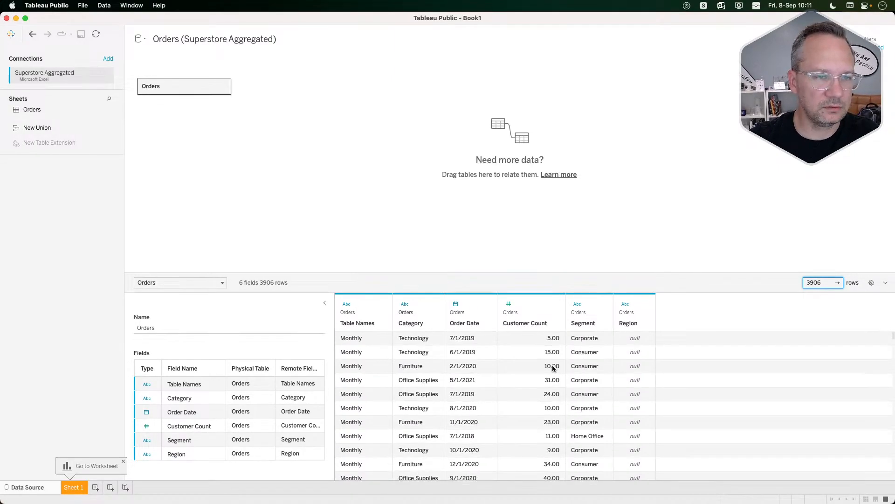
pyautogui.click(526, 397)
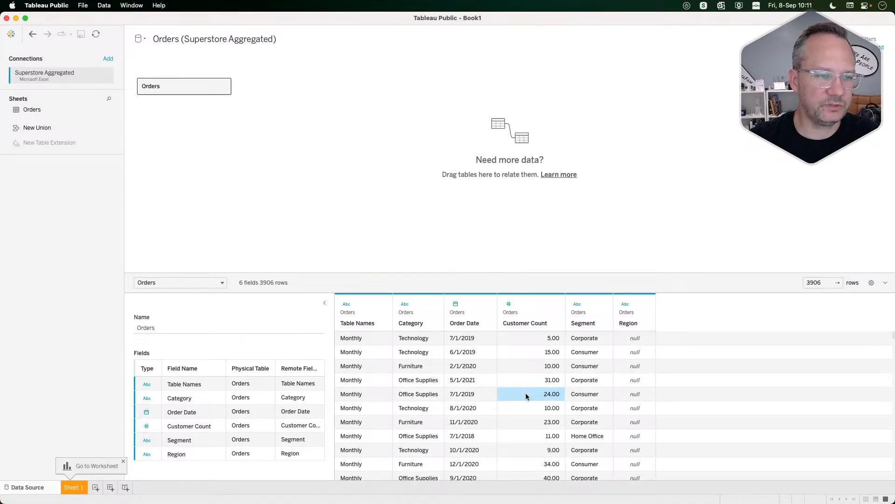
pyautogui.scroll(-10, 526, 396)
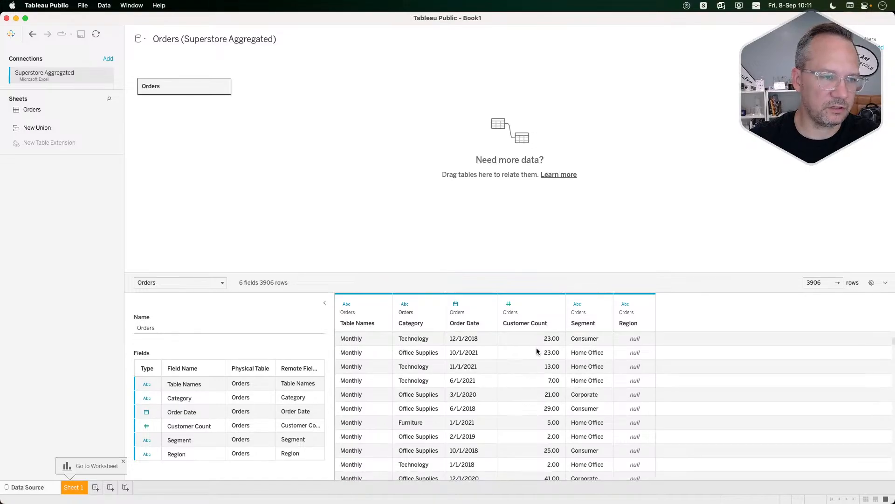
pyautogui.scroll(10, 530, 380)
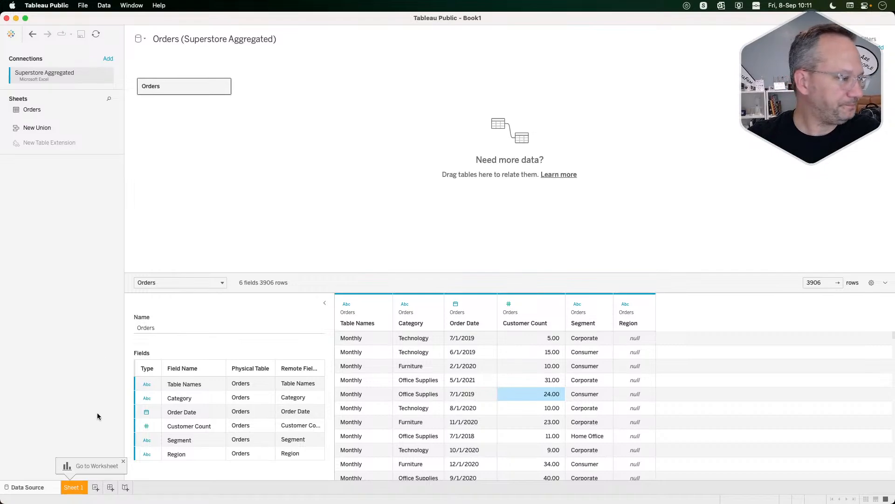
# Open the Sheet 1 worksheet, and check the Date Grain and Color selectors on the reference dashboard in the Arc browser.
pyautogui.click(77, 487)
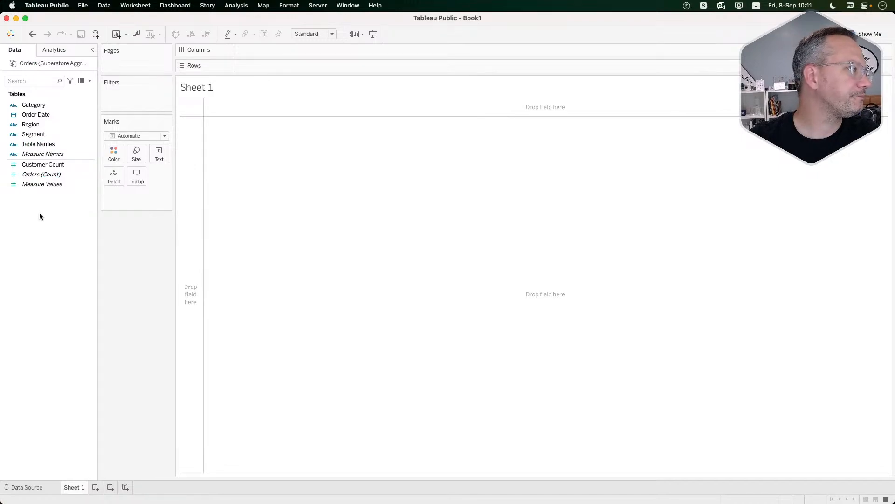
pyautogui.press('super+Tab')
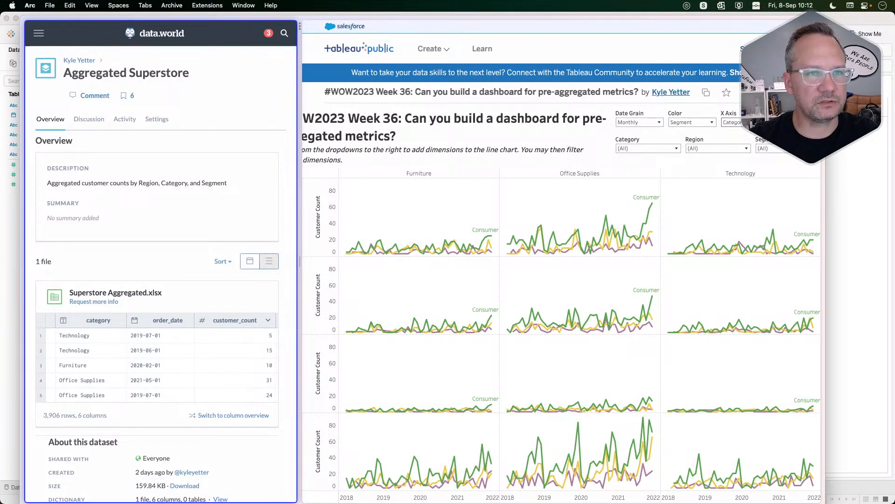
pyautogui.hscroll(1, 730, 130)
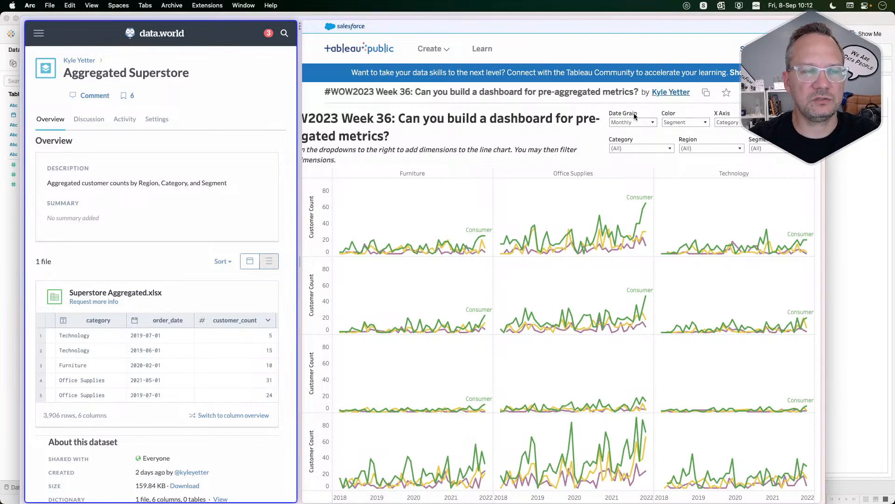
pyautogui.click(648, 122)
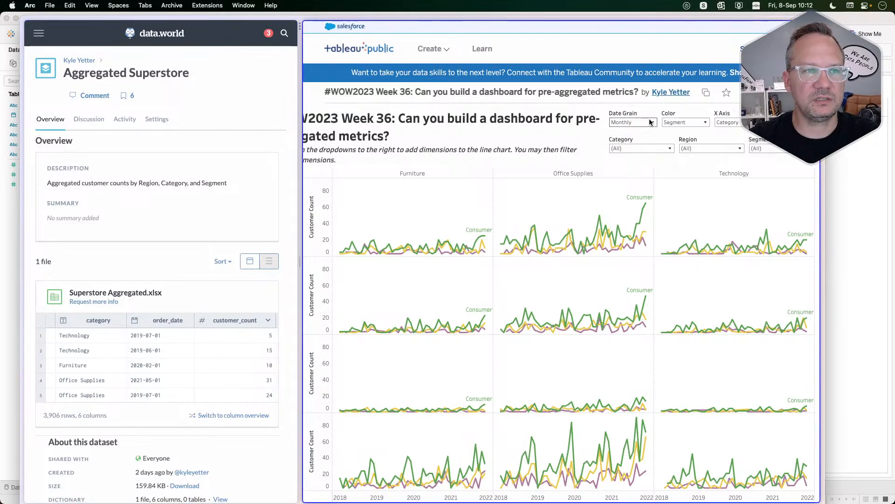
pyautogui.click(673, 122)
pyautogui.click(673, 123)
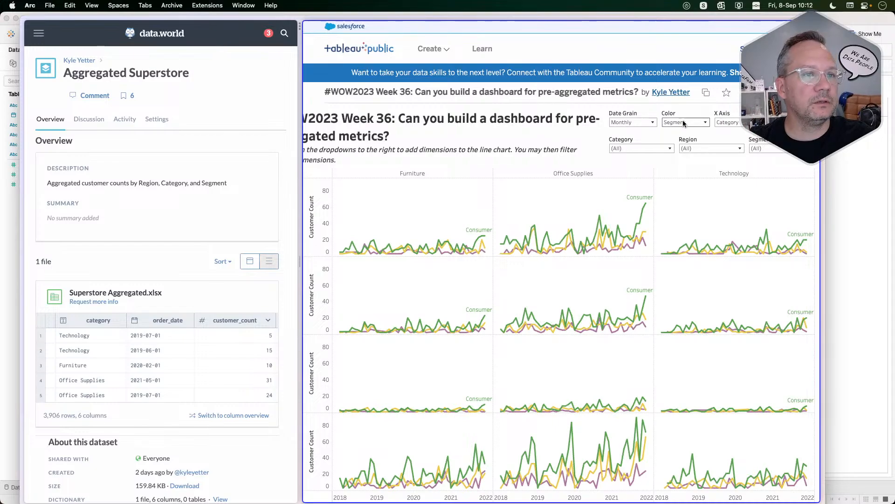
# Switch to Tableau Public and start a new parameter named Date Grain with data type String and current value Month.
pyautogui.press('super+Tab')
pyautogui.rightClick(50, 270)
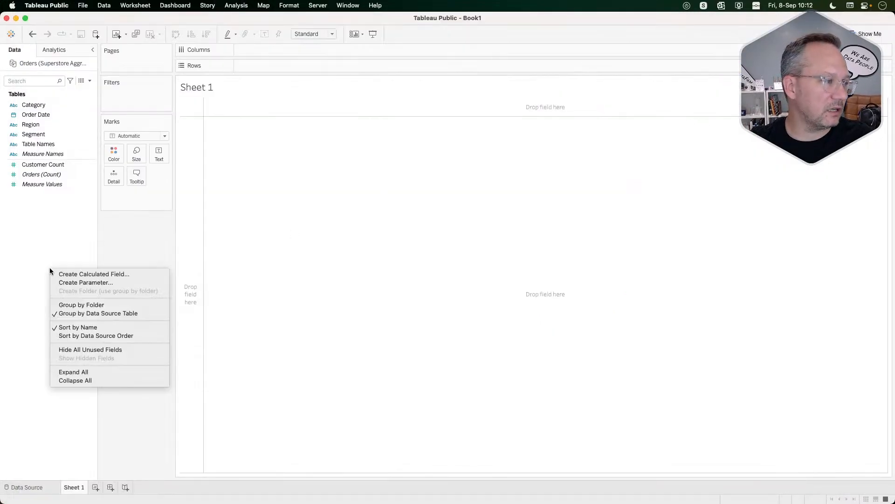
pyautogui.click(78, 282)
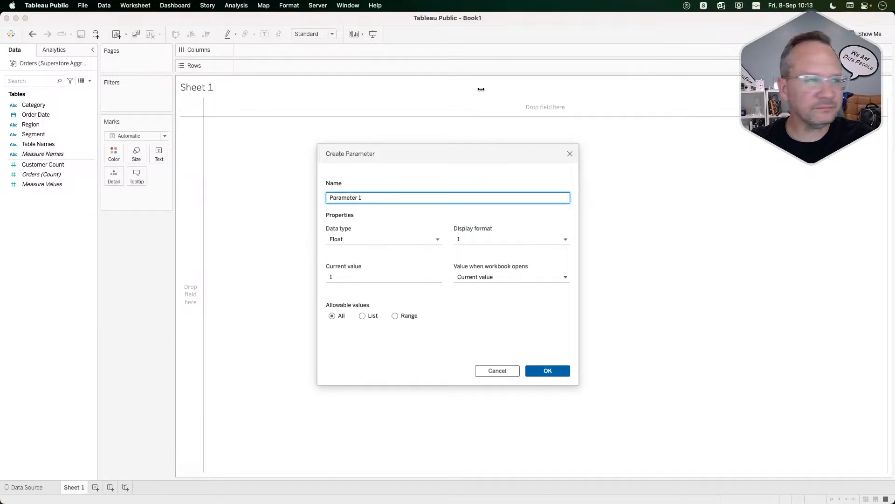
pyautogui.tripleClick(448, 199)
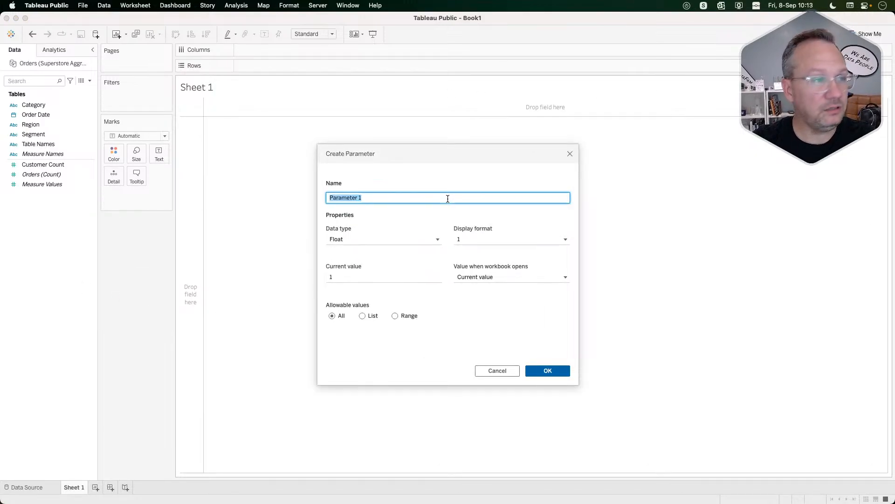
pyautogui.write('Da')
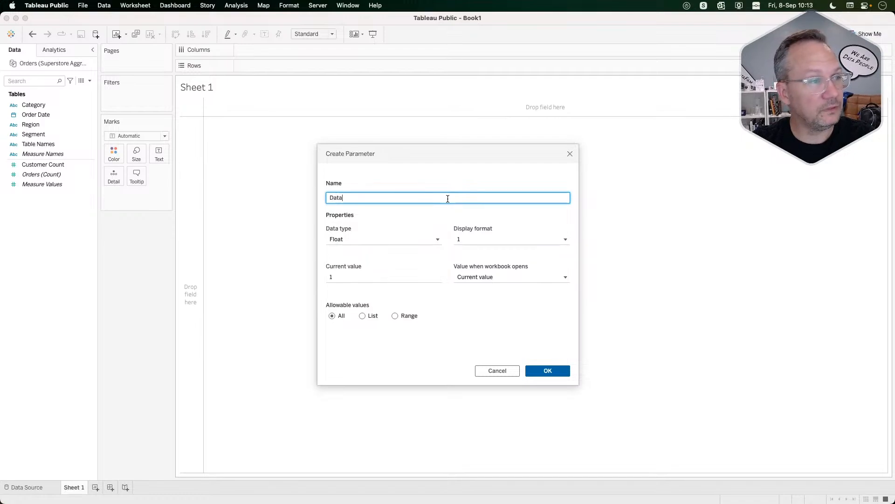
pyautogui.write('te Grain')
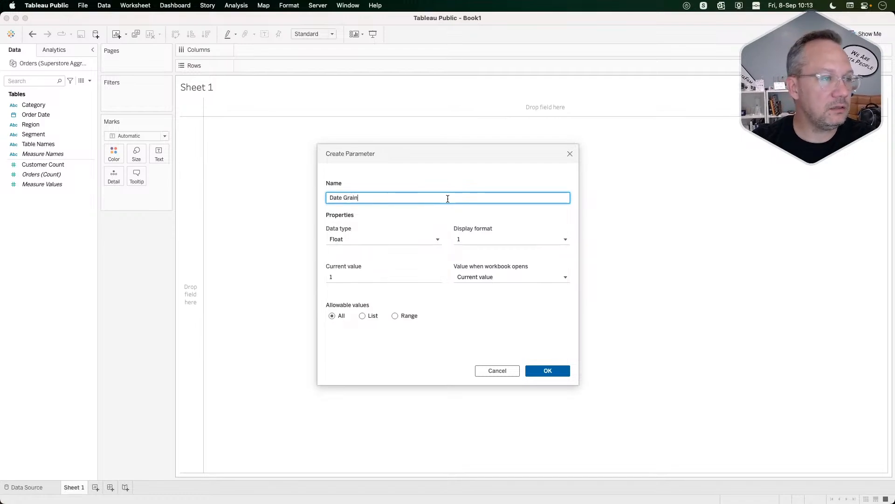
pyautogui.click(351, 237)
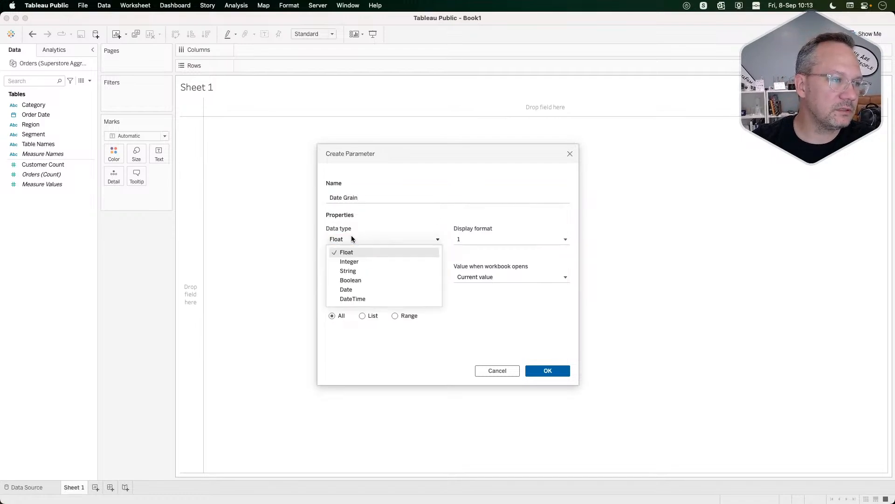
pyautogui.click(357, 271)
pyautogui.click(353, 276)
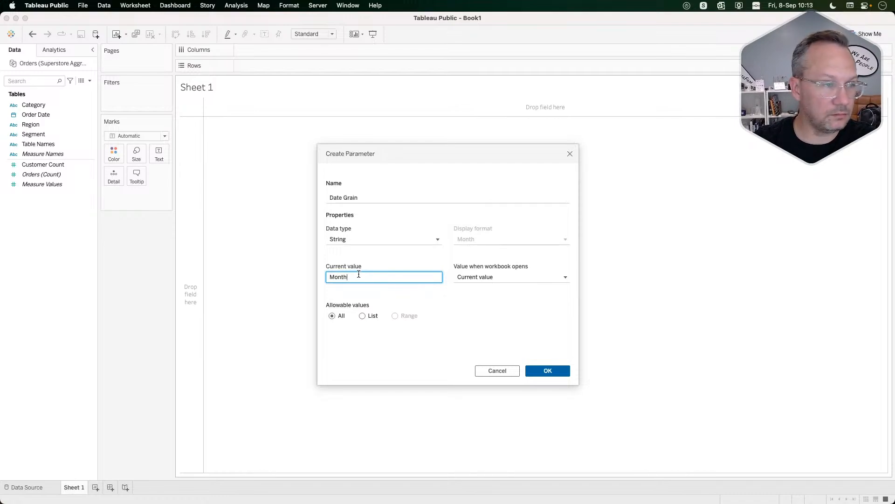
# Restrict the Date Grain parameter to a list of the values Month and Year, and create it.
pyautogui.click(362, 315)
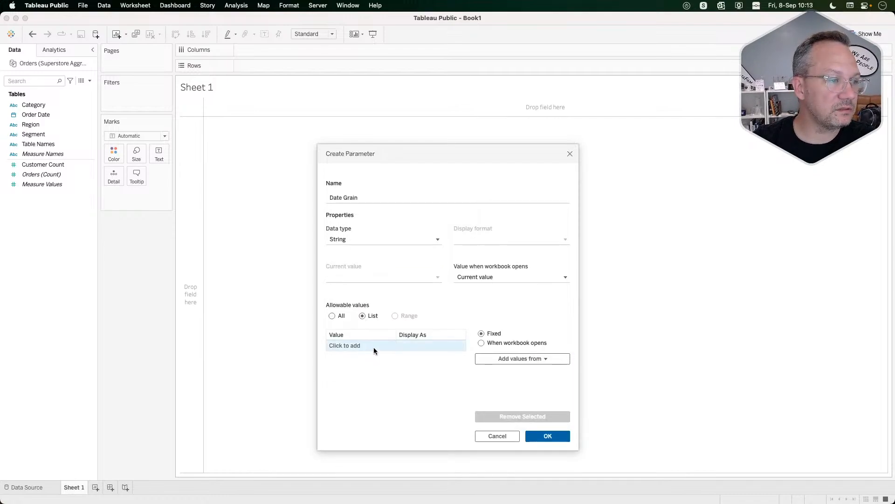
pyautogui.click(371, 345)
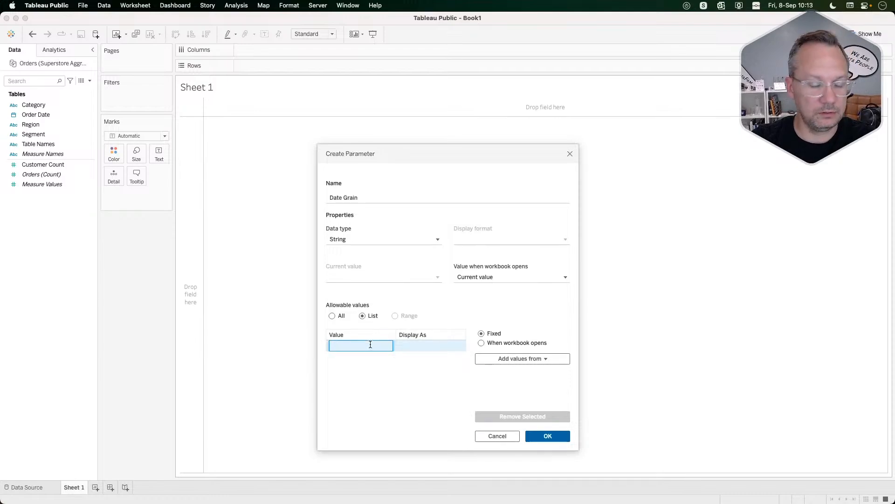
pyautogui.write('MOnt')
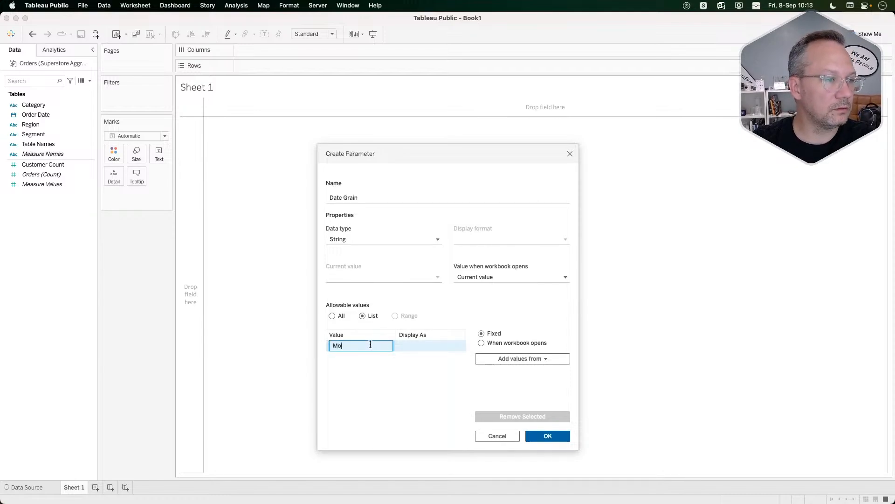
pyautogui.press('Return')
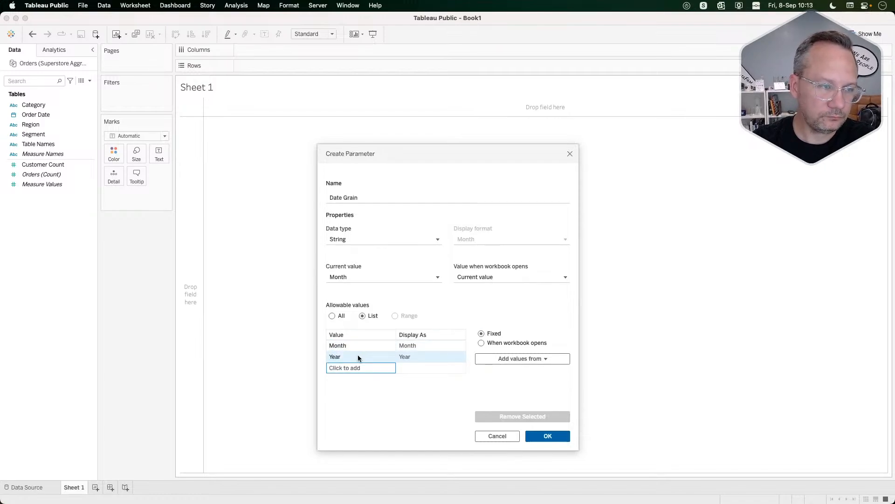
pyautogui.press('Return')
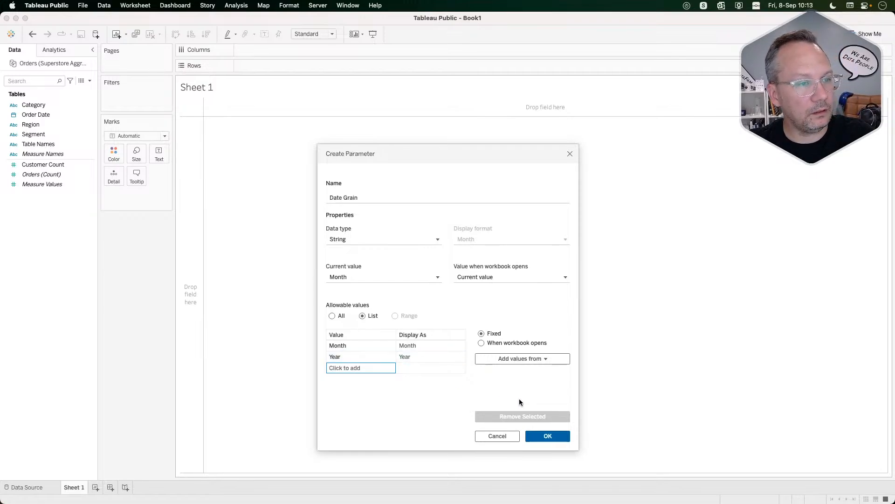
pyautogui.click(541, 437)
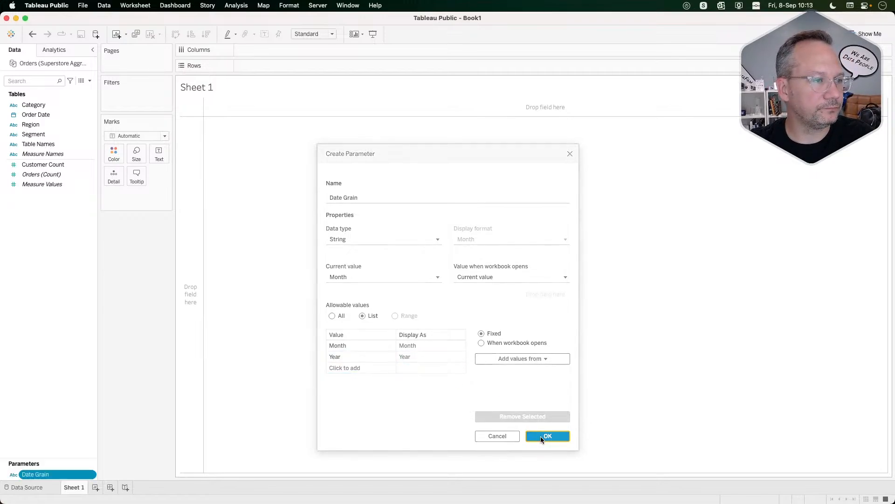
pyautogui.rightClick(50, 268)
pyautogui.click(61, 273)
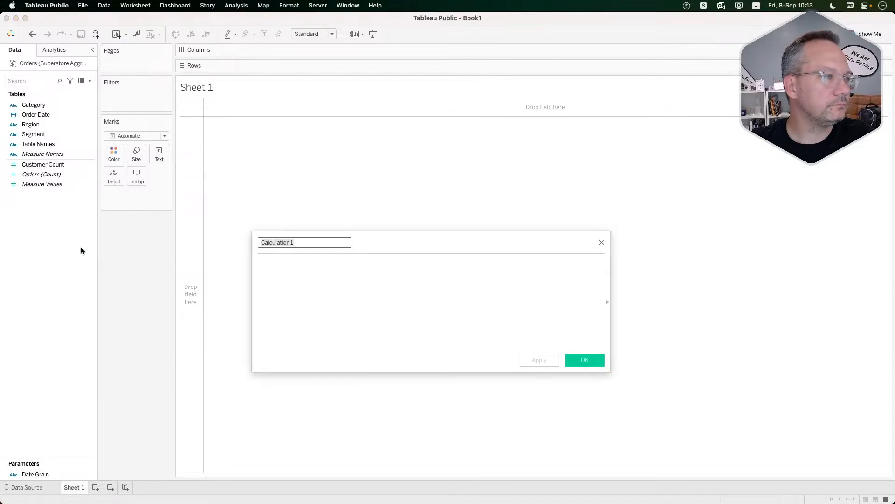
pyautogui.press('super+Tab')
pyautogui.press('super+Tab')
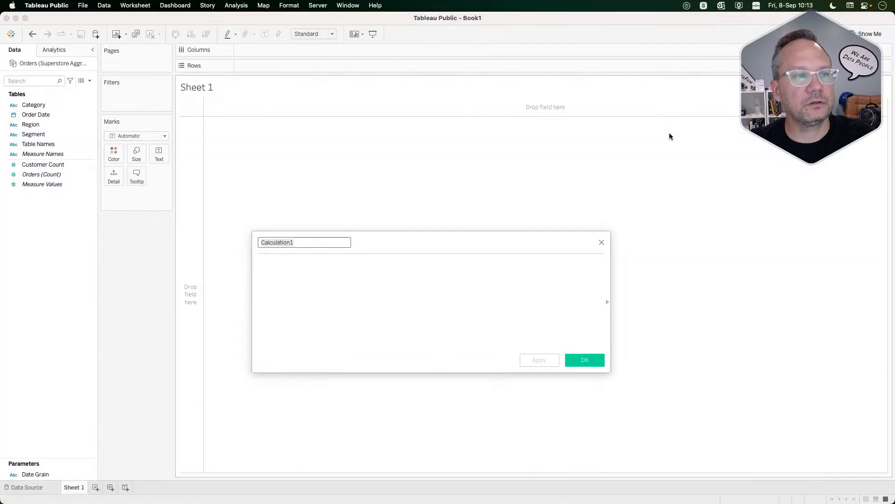
pyautogui.write('CHos')
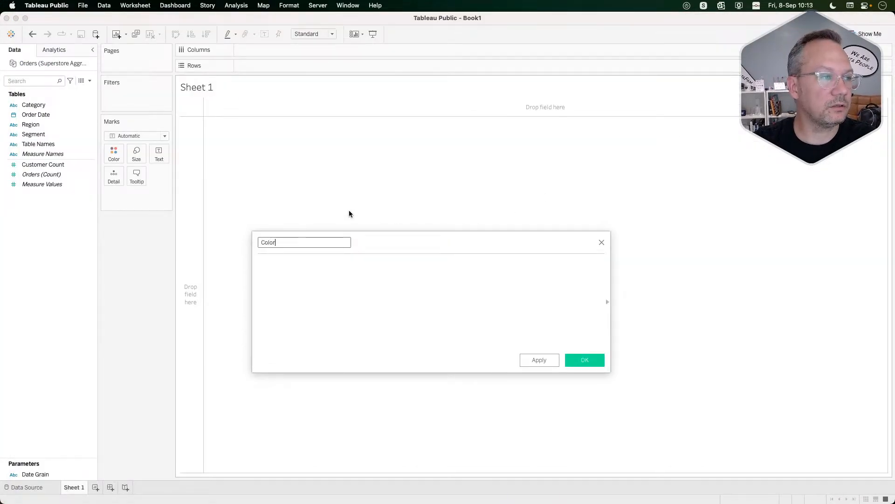
pyautogui.press('BackSpace')
pyautogui.press('BackSpace')
pyautogui.press('BackSpace')
pyautogui.press('BackSpace')
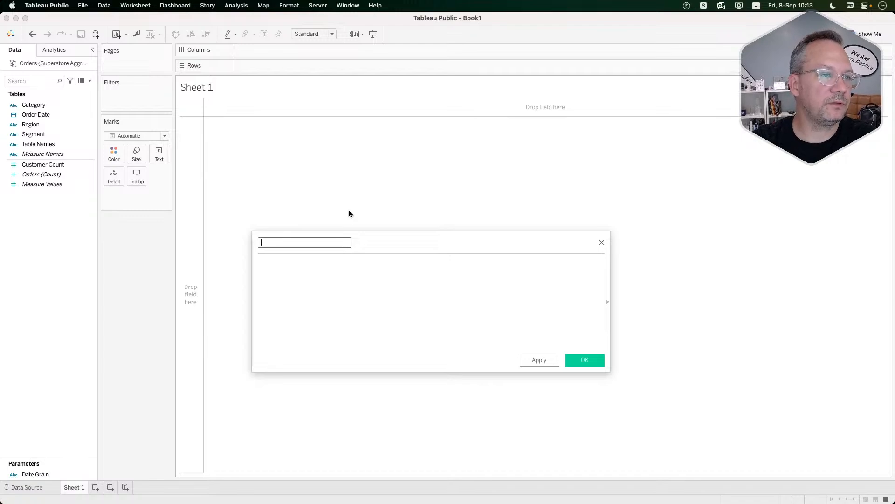
pyautogui.click(601, 242)
# Start a second parameter named Color and restrict its allowable values to a list.
pyautogui.rightClick(49, 268)
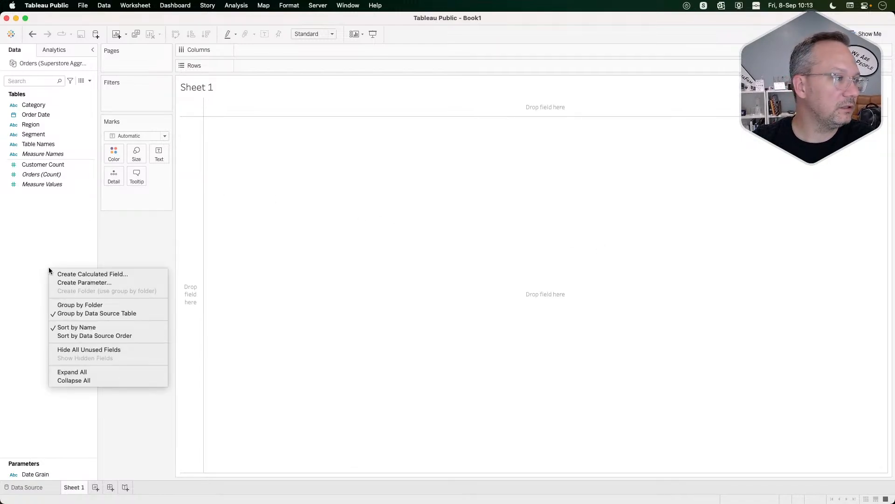
pyautogui.click(91, 283)
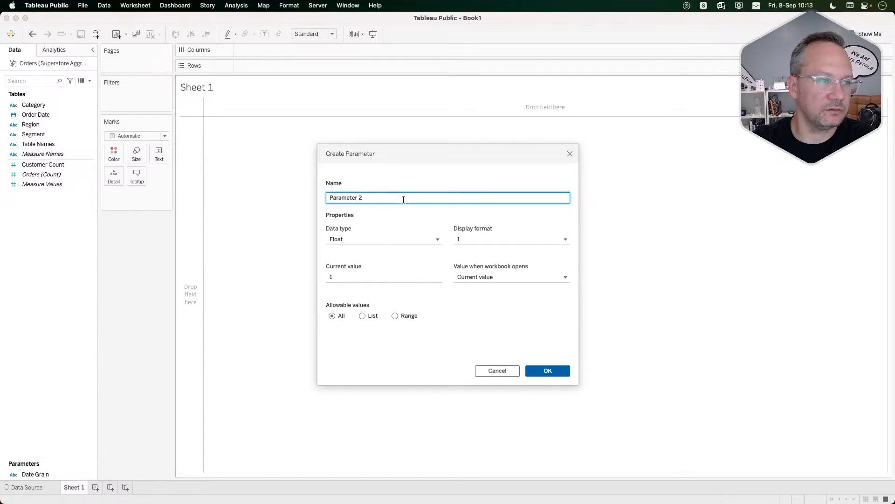
pyautogui.press('super+a')
pyautogui.write('Col')
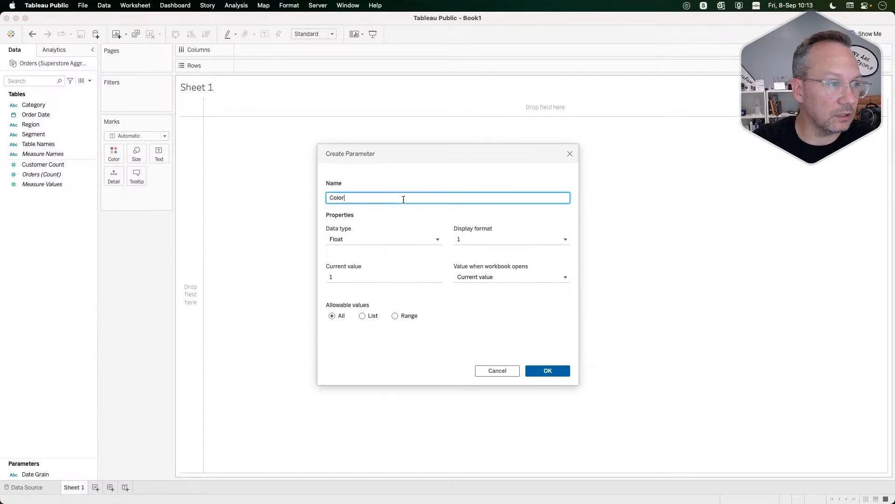
pyautogui.click(363, 315)
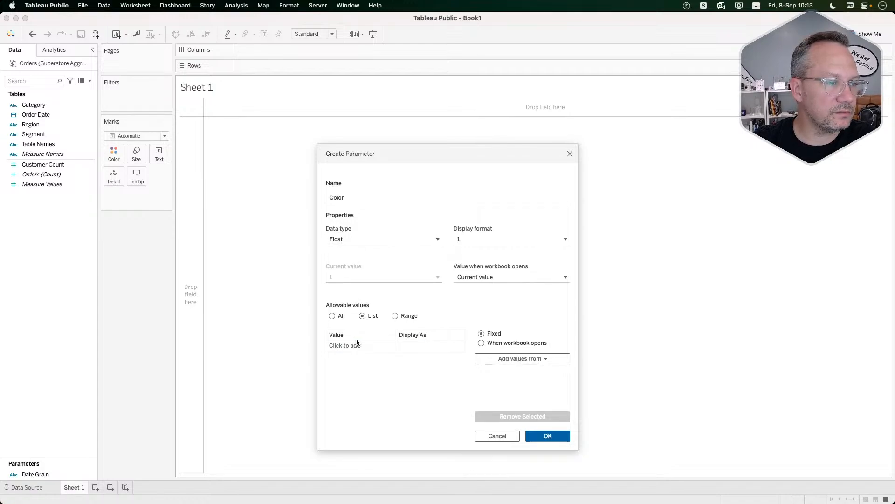
# Check the Color selector's options on the reference dashboard in the Arc browser, and return to Tableau Public.
pyautogui.click(355, 240)
pyautogui.click(354, 242)
pyautogui.press('super+Tab')
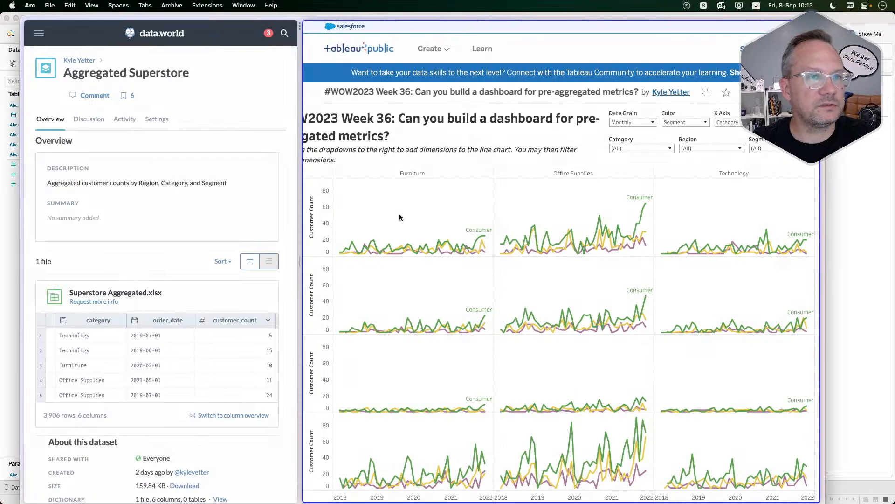
pyautogui.click(681, 122)
pyautogui.press('super+Tab')
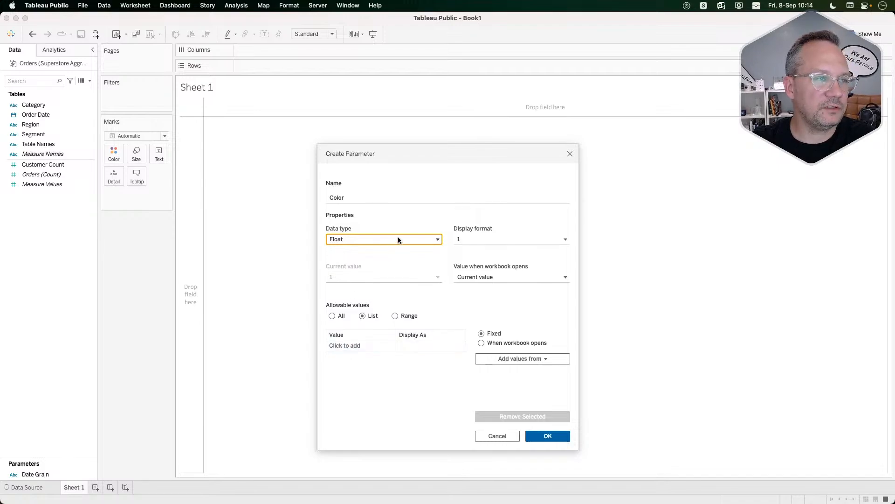
# Add the values 1, 2, 3 and 4 to the Color parameter's list.
pyautogui.click(362, 344)
pyautogui.write('12')
pyautogui.press('Return')
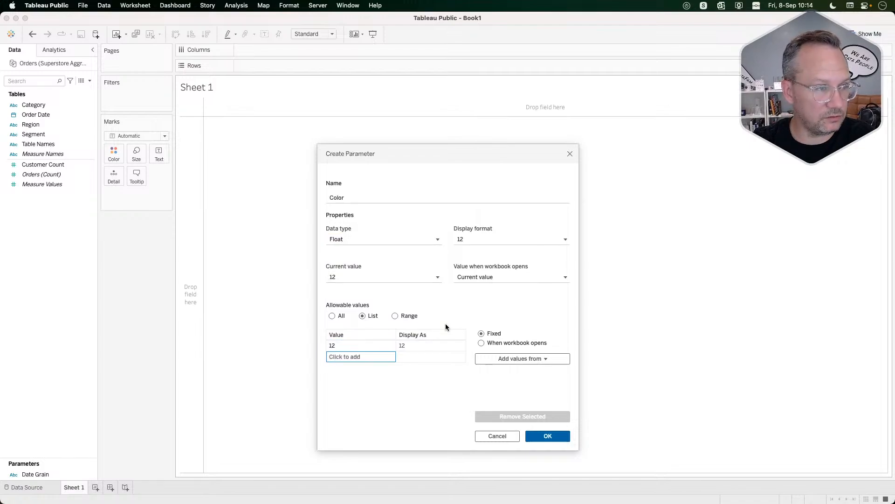
pyautogui.click(351, 344)
pyautogui.click(349, 344)
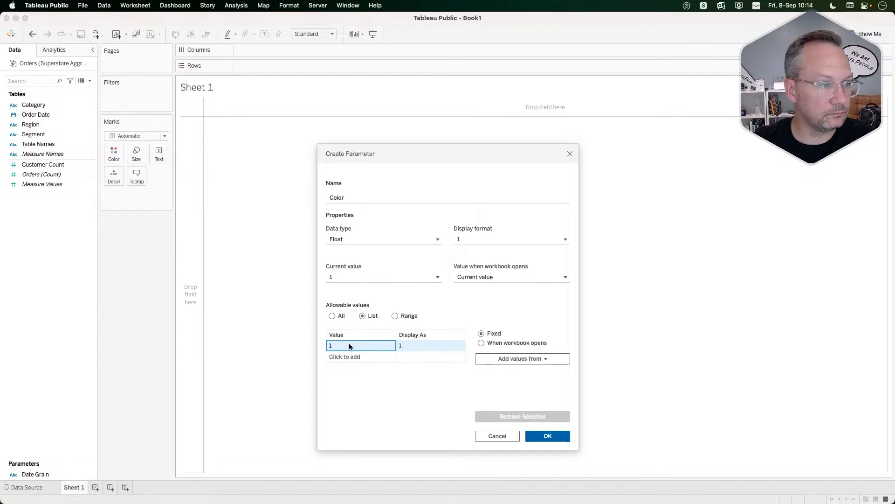
pyautogui.click(348, 356)
pyautogui.write('2')
pyautogui.press('Return')
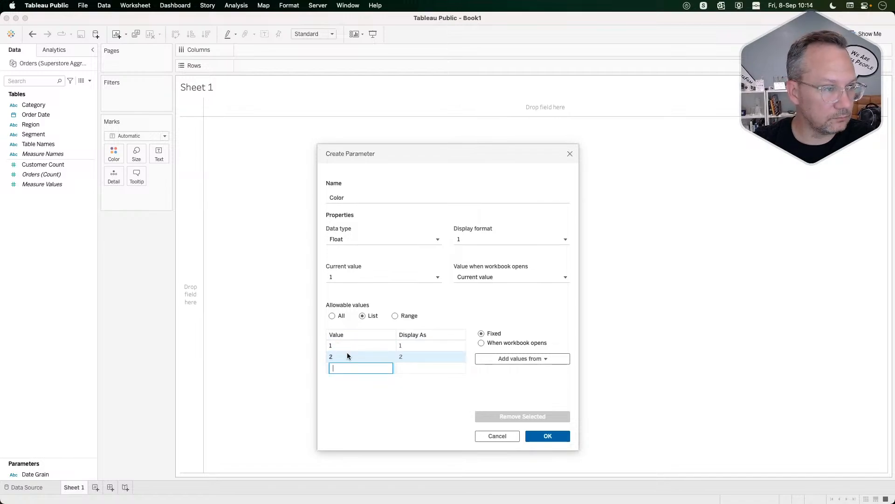
pyautogui.write('3')
pyautogui.press('Return')
pyautogui.write('4')
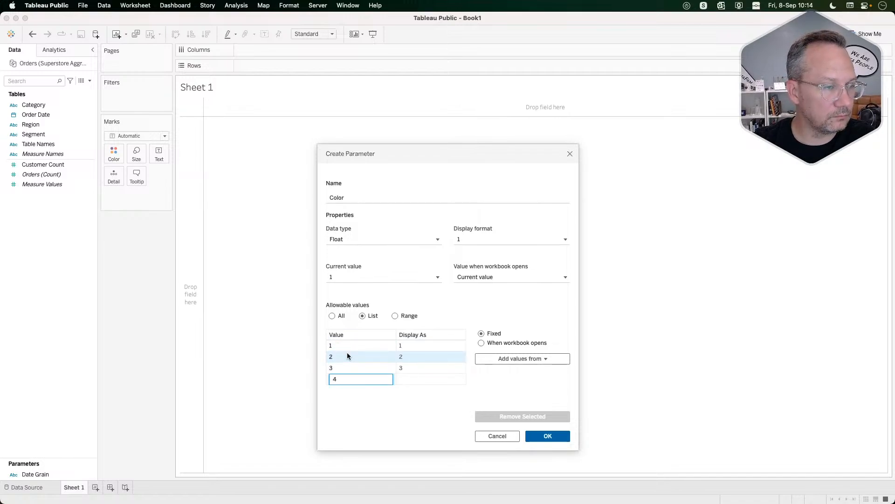
# Recheck the order of the Color options on the reference dashboard in Arc, and set value 1 to display as Category in Tableau Public.
pyautogui.click(411, 343)
pyautogui.click(410, 345)
pyautogui.press('super+Tab')
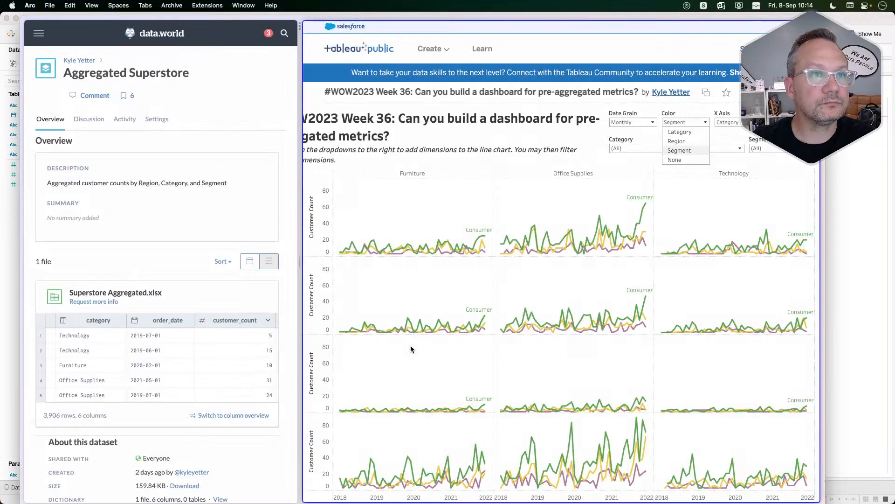
pyautogui.press('super+Tab')
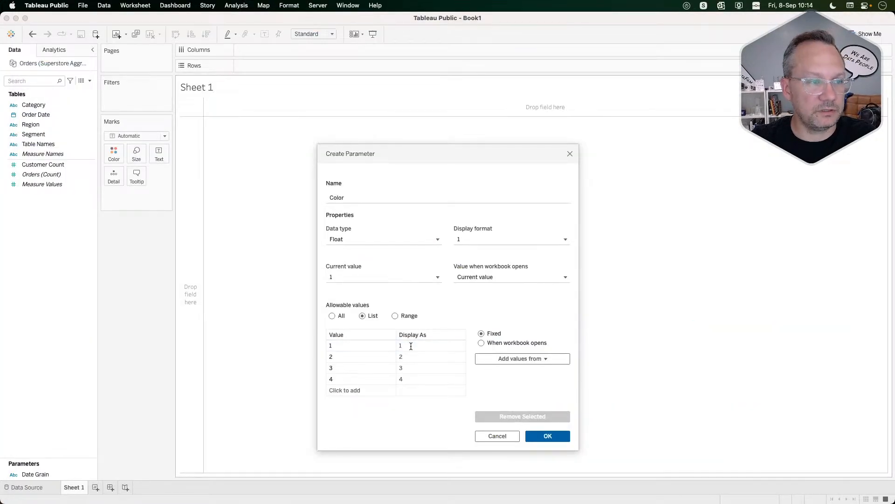
pyautogui.click(411, 349)
pyautogui.click(411, 345)
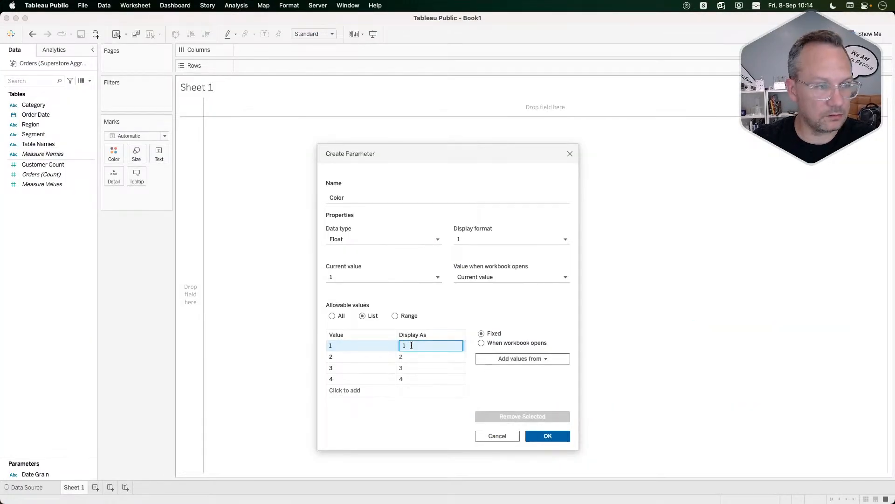
pyautogui.write('Catego')
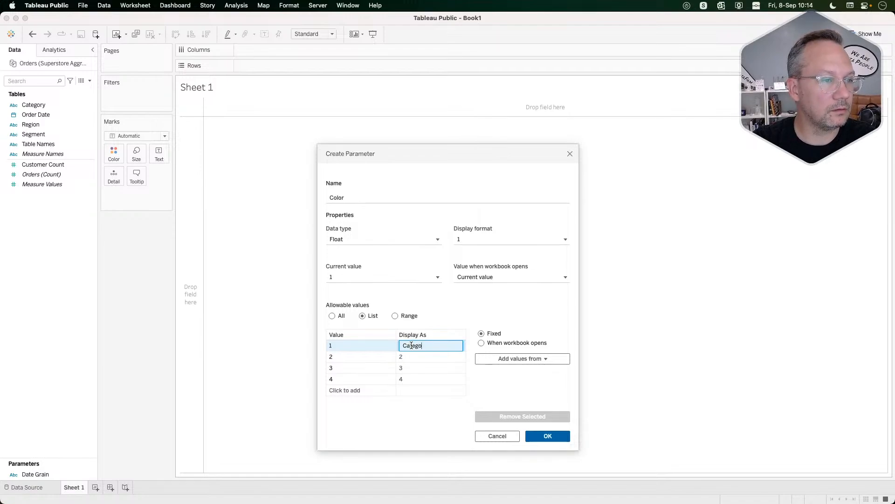
pyautogui.write('ry')
# Set the Color parameter's value 2 to display as Region and value 3 to display as Segment.
pyautogui.click(410, 356)
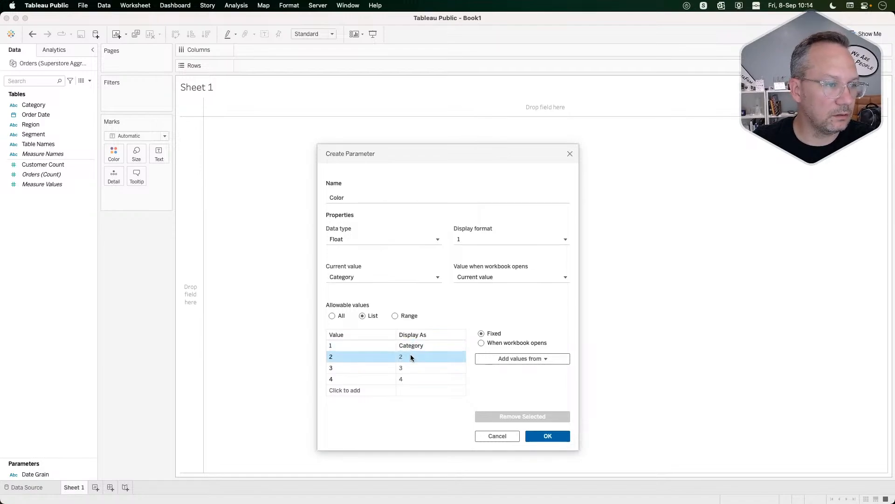
pyautogui.click(410, 356)
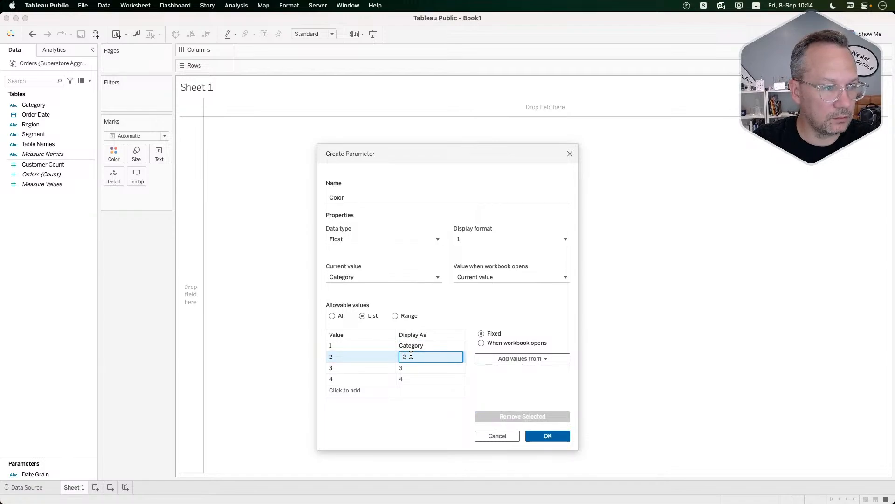
pyautogui.write('Region')
pyautogui.press('Return')
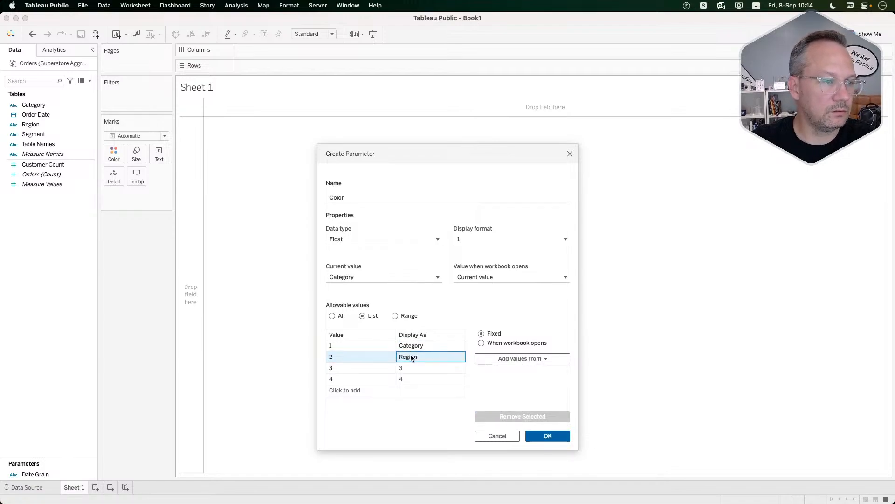
pyautogui.doubleClick(411, 368)
pyautogui.write('Segm')
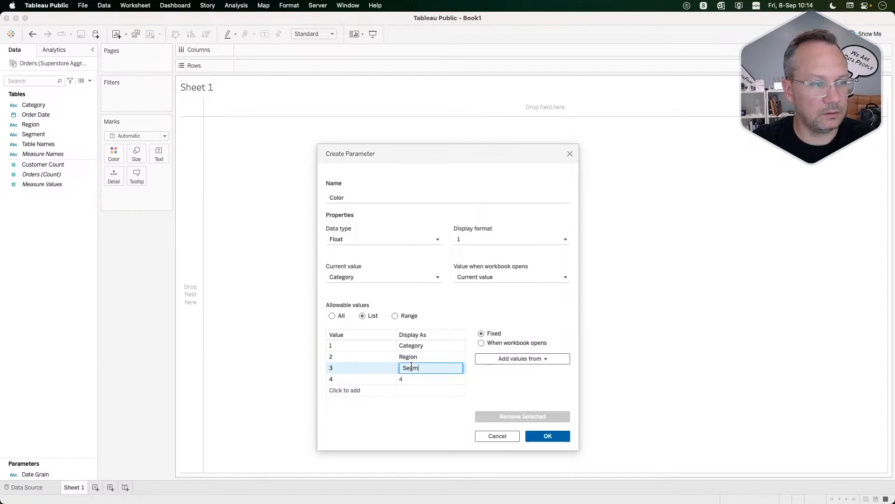
pyautogui.write('ent')
pyautogui.press('Return')
# Set value 4 to display as None and finish creating the Color parameter.
pyautogui.click(412, 378)
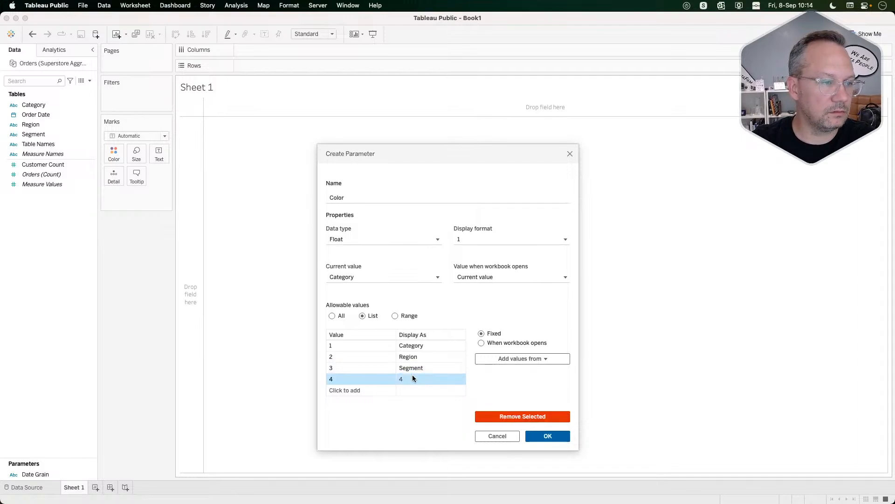
pyautogui.doubleClick(413, 376)
pyautogui.write('None')
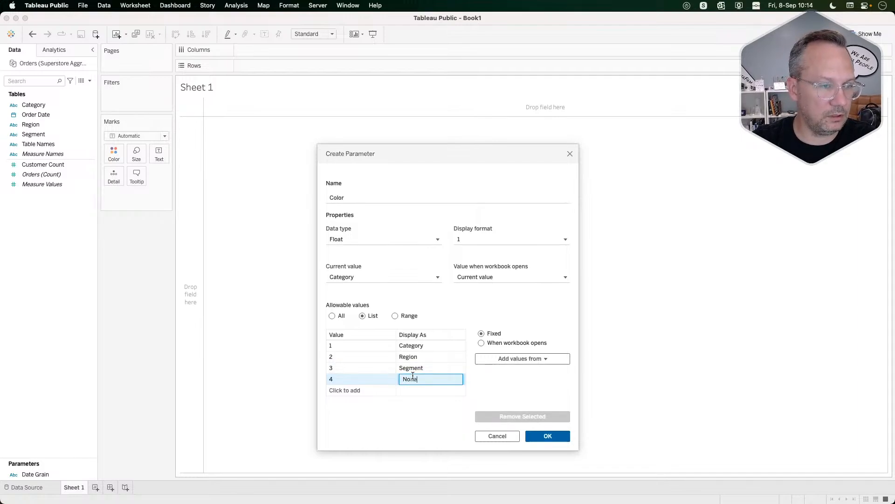
pyautogui.press('Return')
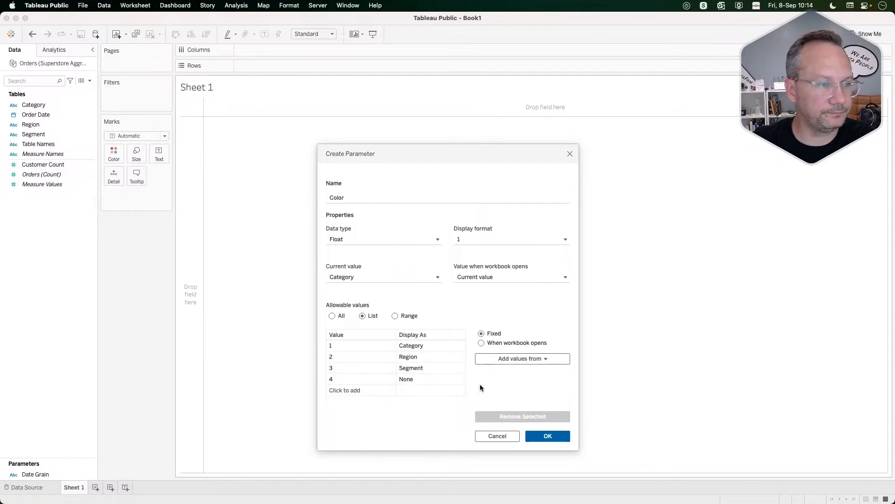
pyautogui.click(544, 437)
# Check the axis selectors on the reference dashboard in the Arc browser, and return to Tableau Public.
pyautogui.press('super+Tab')
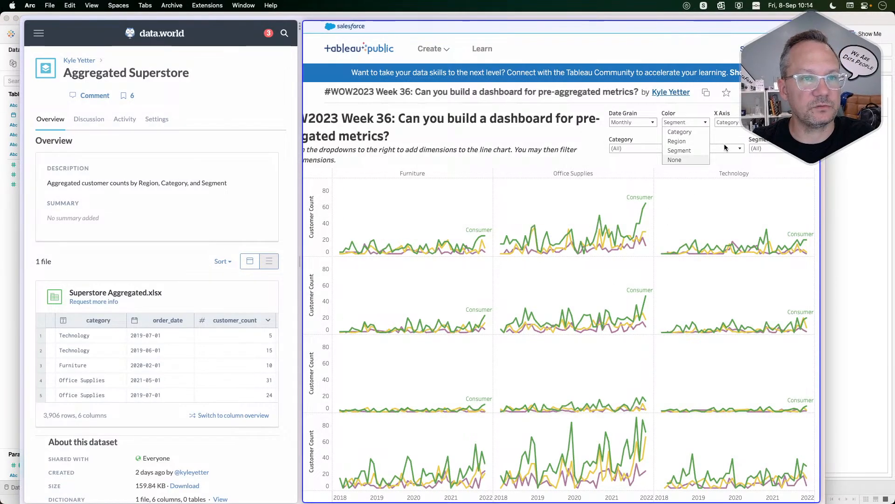
pyautogui.click(737, 123)
pyautogui.click(736, 124)
pyautogui.click(788, 124)
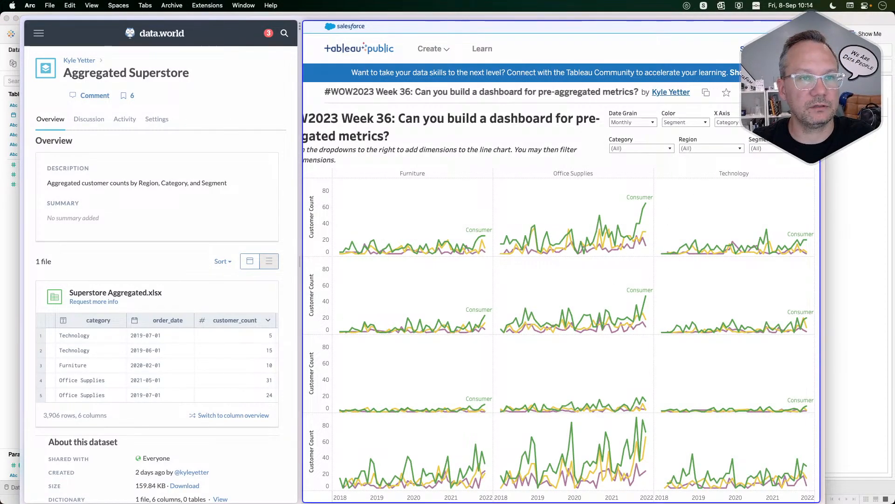
pyautogui.press('super+Tab')
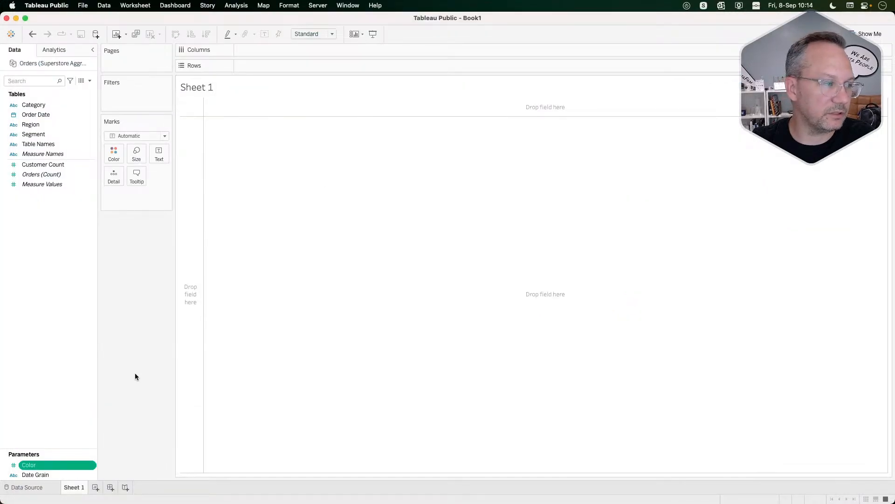
# Duplicate the Color parameter twice.
pyautogui.rightClick(31, 465)
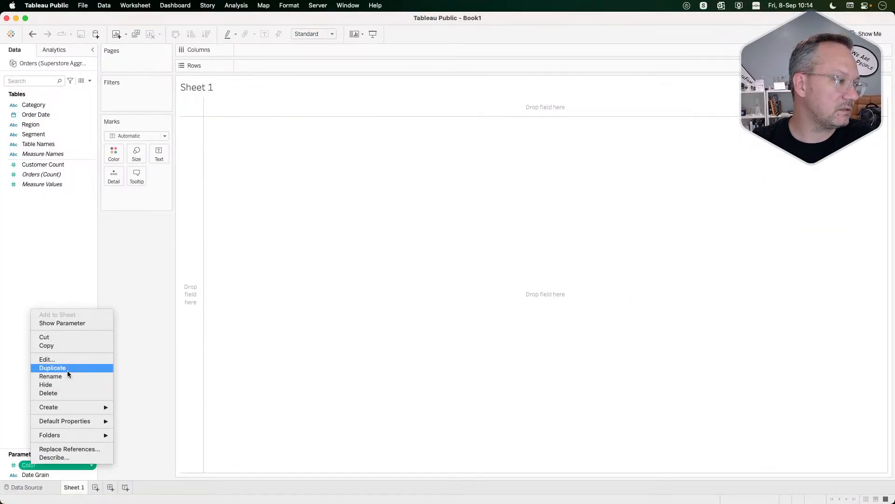
pyautogui.click(67, 368)
pyautogui.rightClick(34, 465)
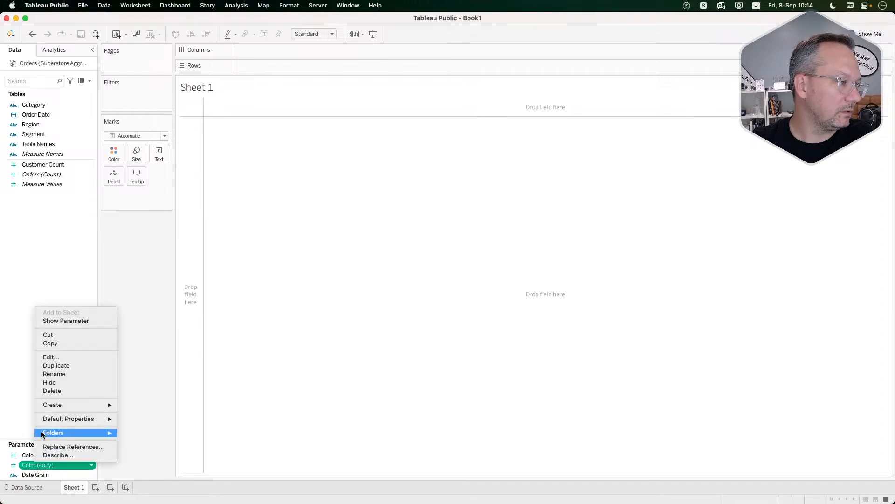
pyautogui.click(61, 365)
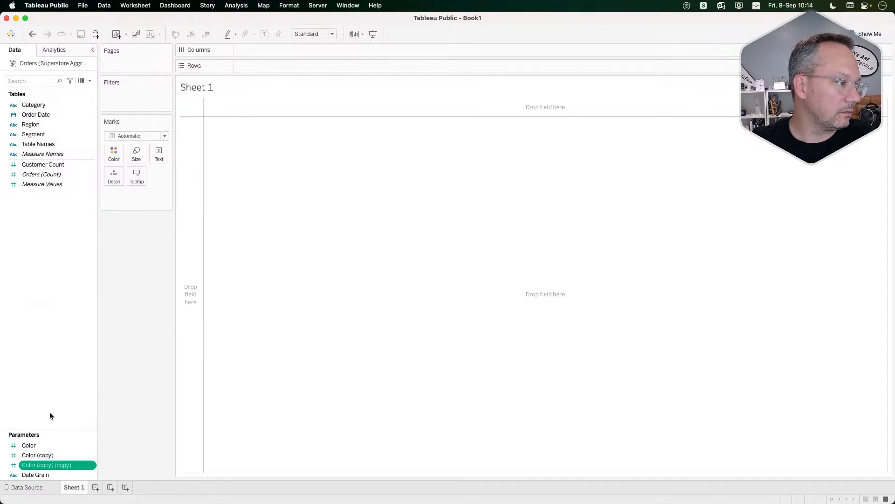
# Rename the first copy of the Color parameter as X Axis and the second copy as Y Axis.
pyautogui.rightClick(38, 456)
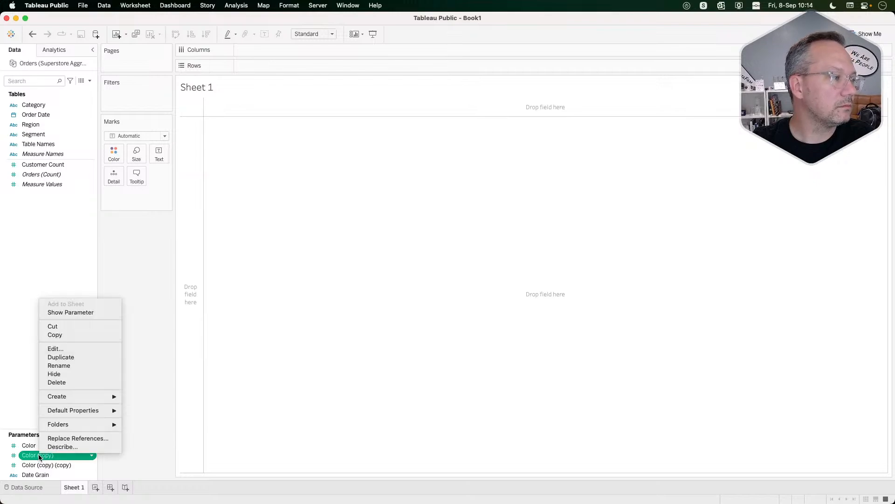
pyautogui.click(70, 364)
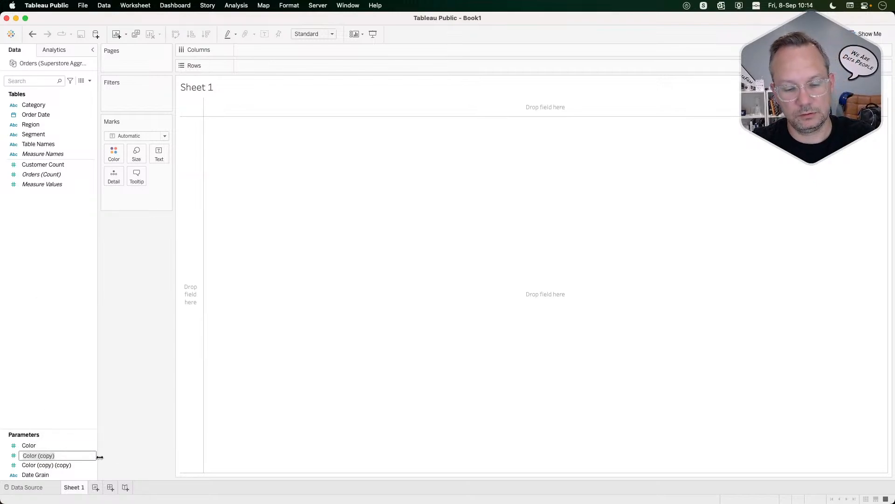
pyautogui.write('X Axis')
pyautogui.press('Return')
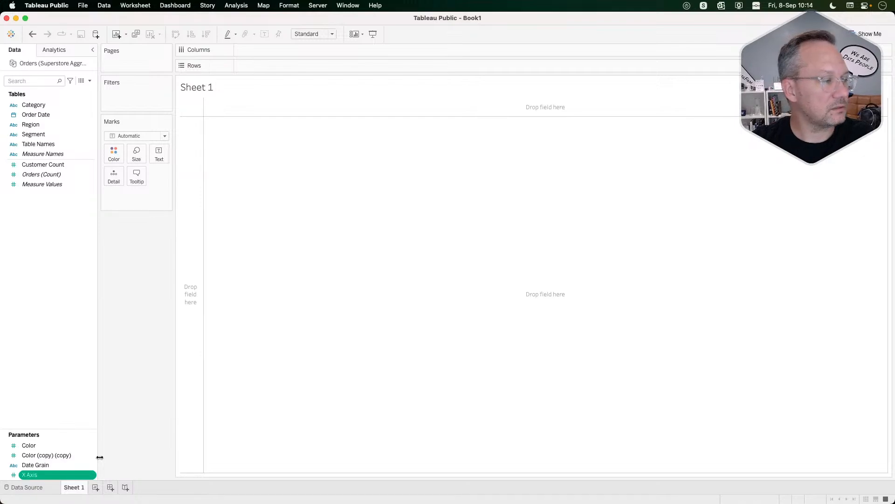
pyautogui.rightClick(76, 453)
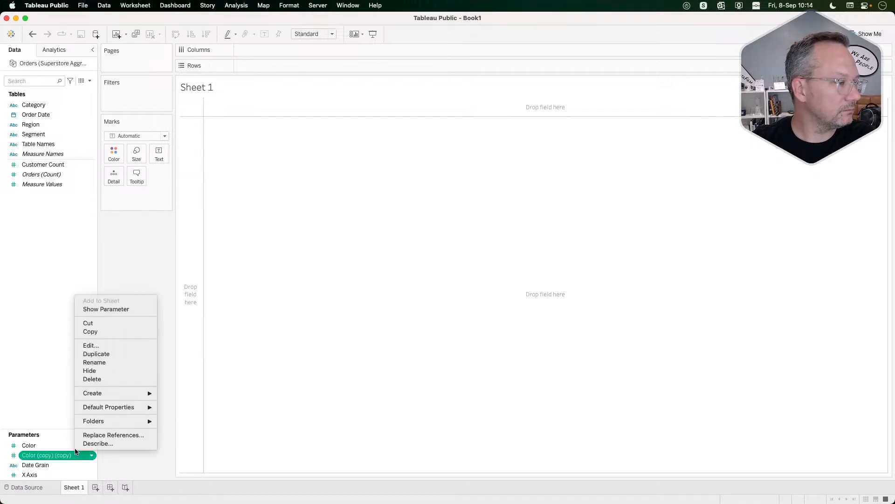
pyautogui.click(115, 361)
pyautogui.write('Y Axis')
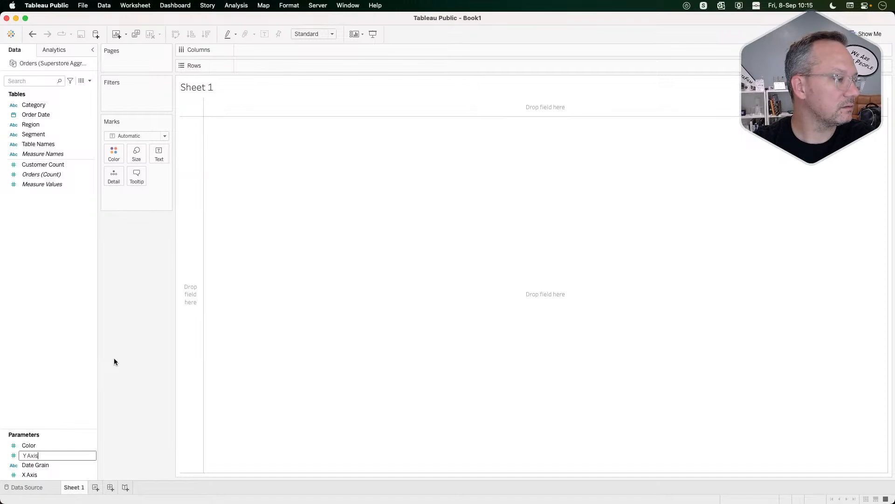
pyautogui.press('Return')
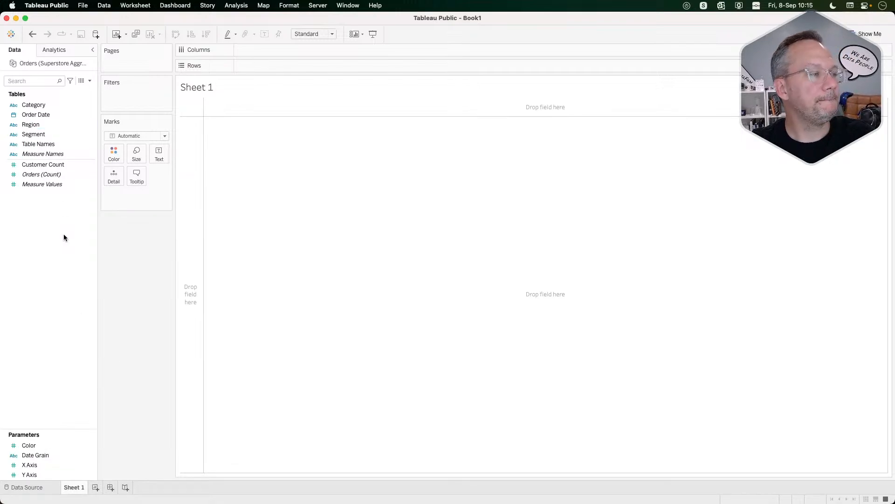
# Glance at the reference dashboard in Arc, and in Tableau Public preview the Table Names values as rows before removing the field.
pyautogui.press('super+Tab')
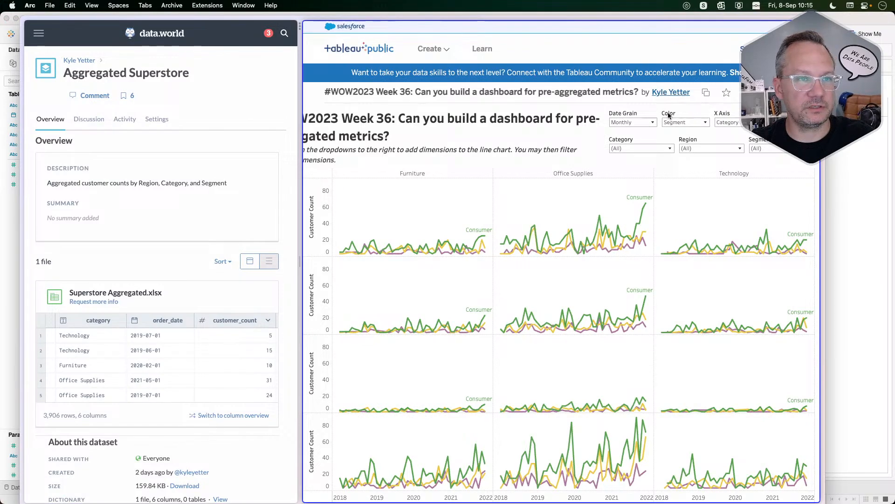
pyautogui.press('super+Tab')
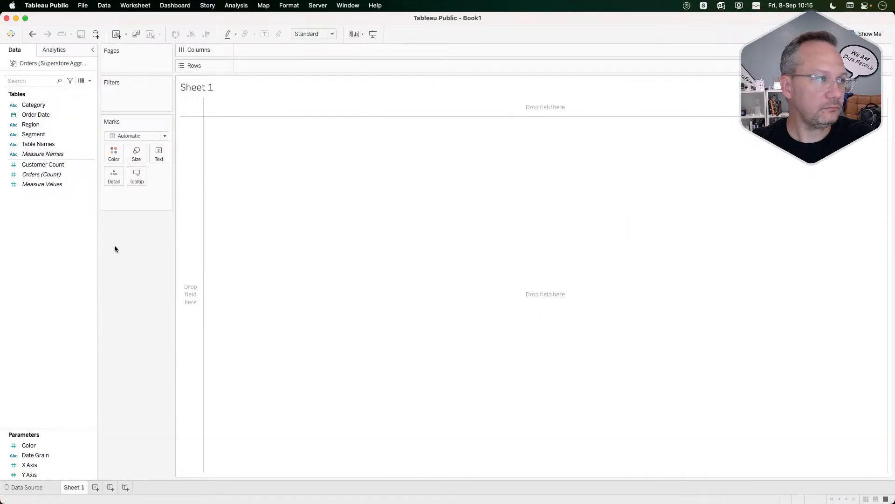
pyautogui.click(46, 105)
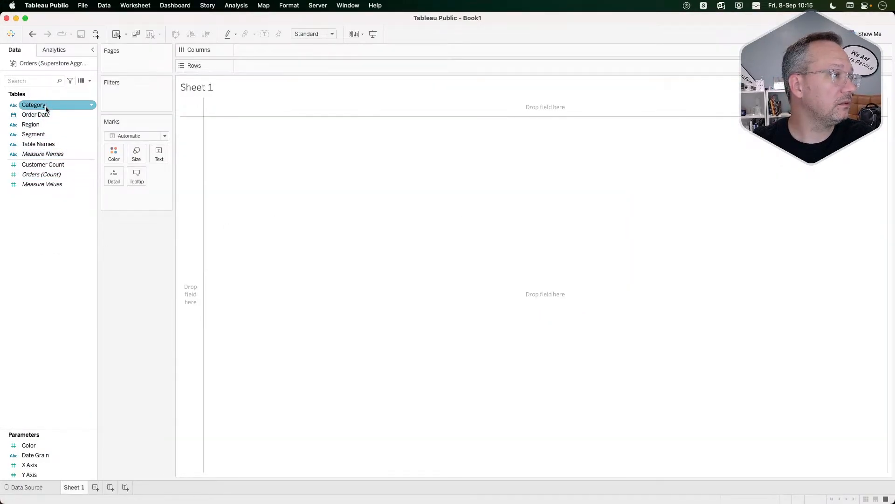
pyautogui.moveTo(39, 144); pyautogui.dragTo(301, 69)
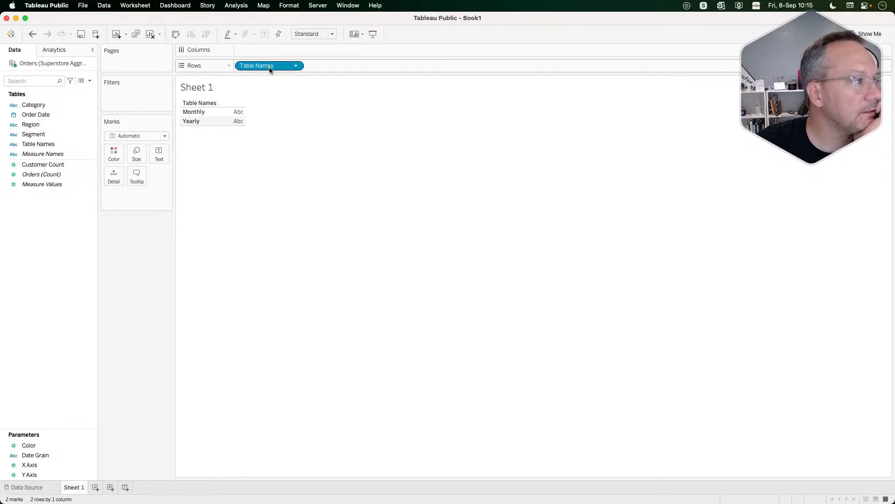
pyautogui.moveTo(270, 66); pyautogui.dragTo(139, 263)
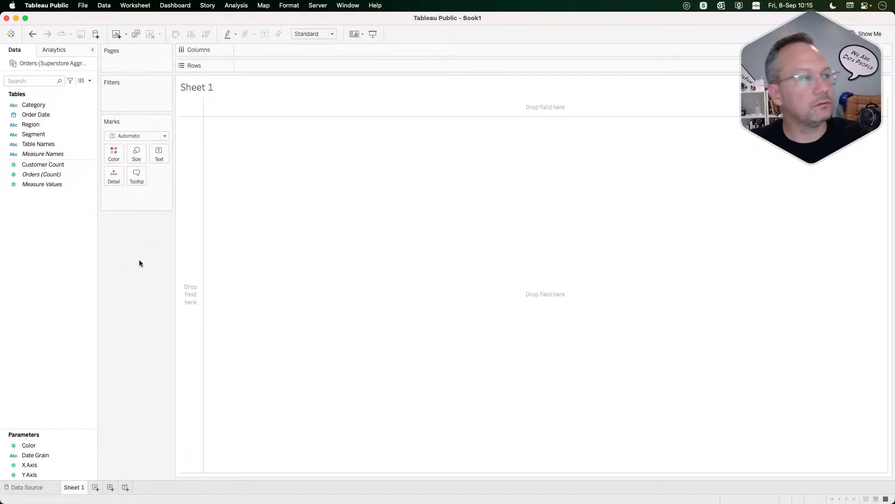
# Switch the Color selector to Region on the reference dashboard in Arc to study the chart, and return to Tableau Public.
pyautogui.press('super+Tab')
pyautogui.click(682, 123)
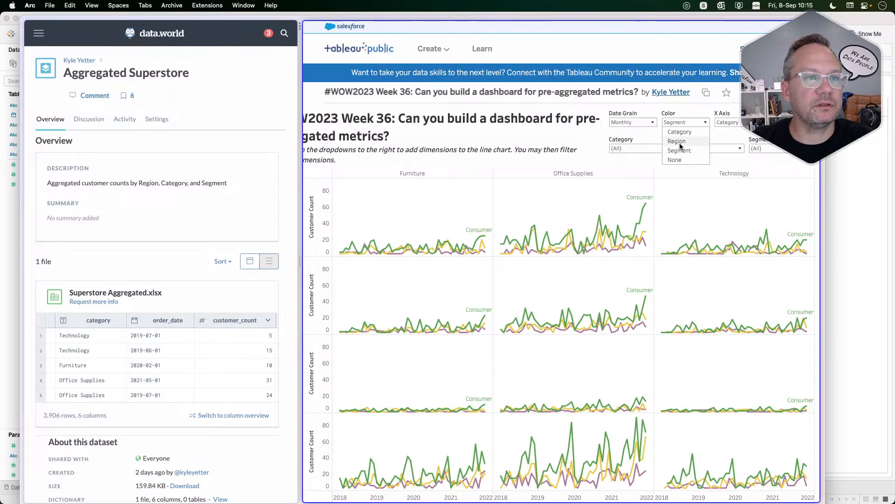
pyautogui.click(680, 145)
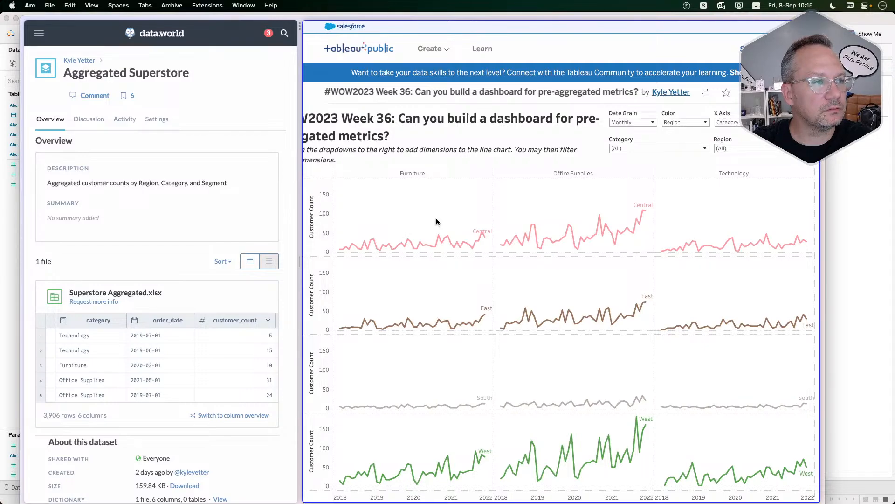
pyautogui.press('super+Tab')
# Build a text table on Sheet 1 with Table Names as rows, Region as columns, and Measure Values.
pyautogui.click(46, 165)
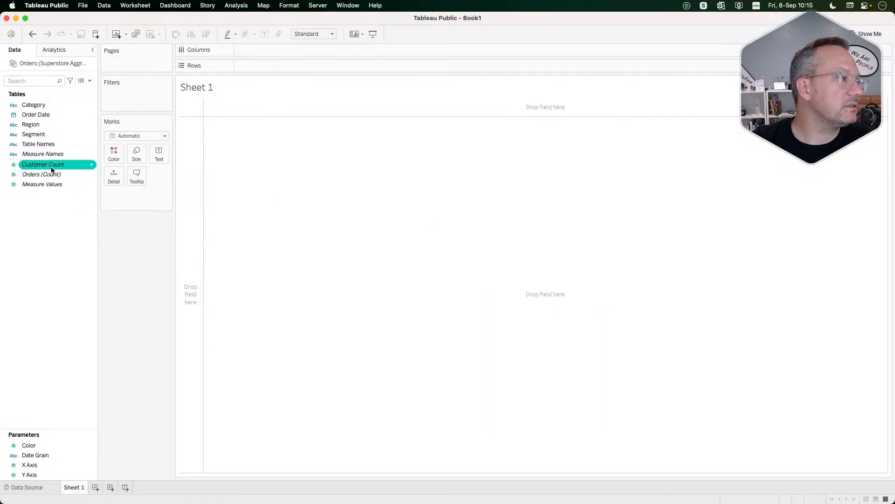
pyautogui.click(47, 144)
pyautogui.doubleClick(46, 144)
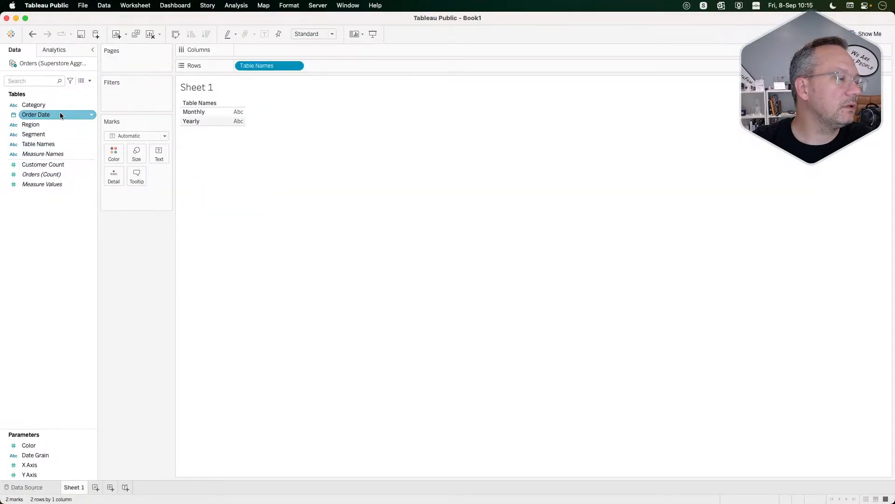
pyautogui.doubleClick(51, 125)
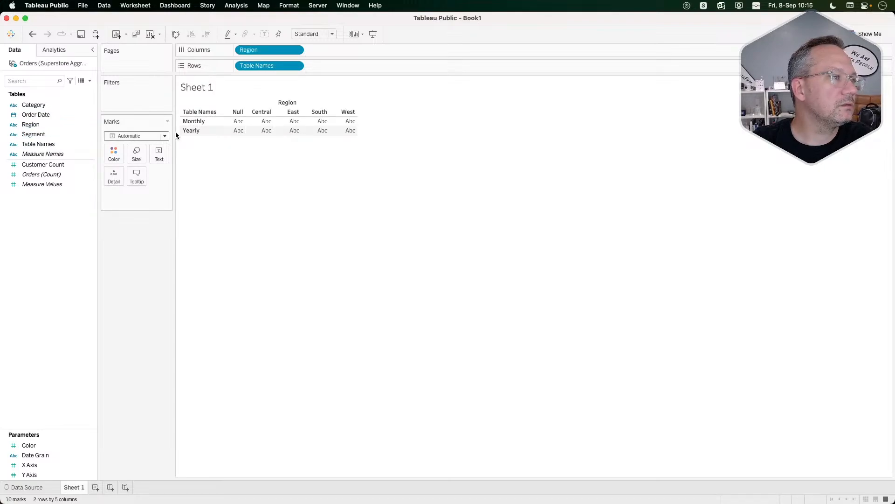
pyautogui.doubleClick(47, 184)
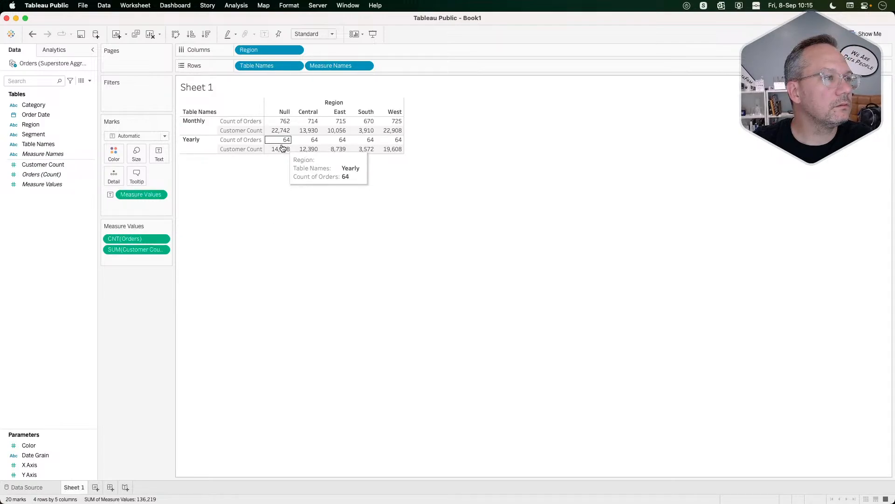
# Examine the table's Null region figures and the underlying Orders data, and compare with the reference dashboard in Arc before returning to Tableau Public.
pyautogui.moveTo(278, 155)
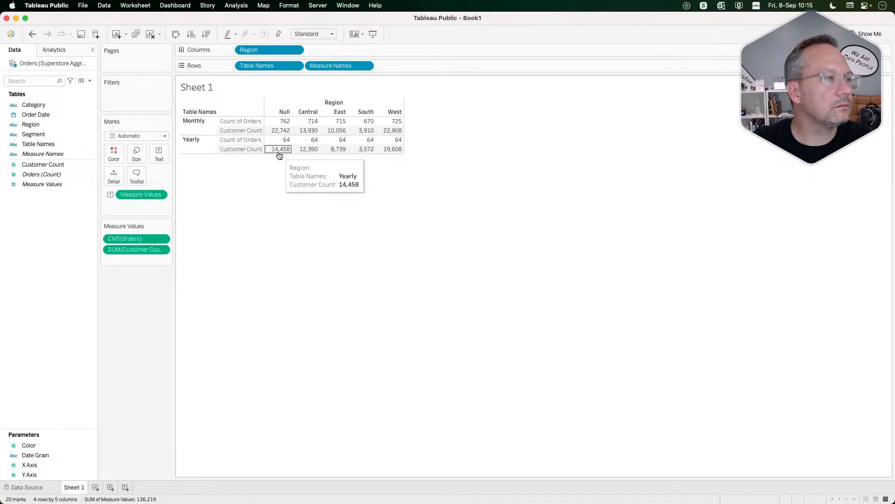
pyautogui.click(81, 82)
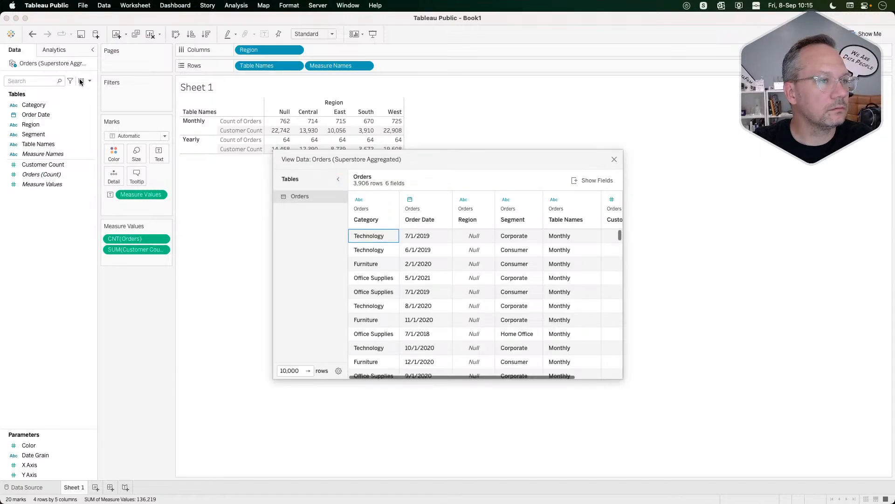
pyautogui.hscroll(3, 369, 265)
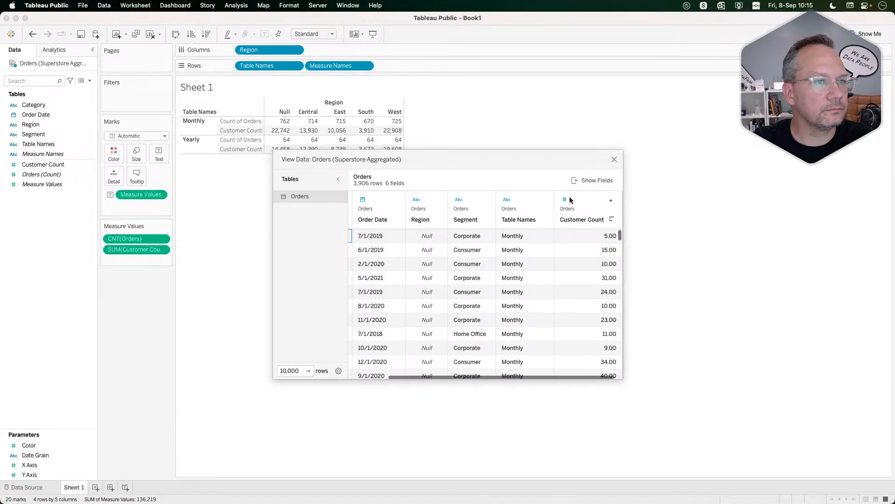
pyautogui.click(614, 159)
pyautogui.press('super+Tab')
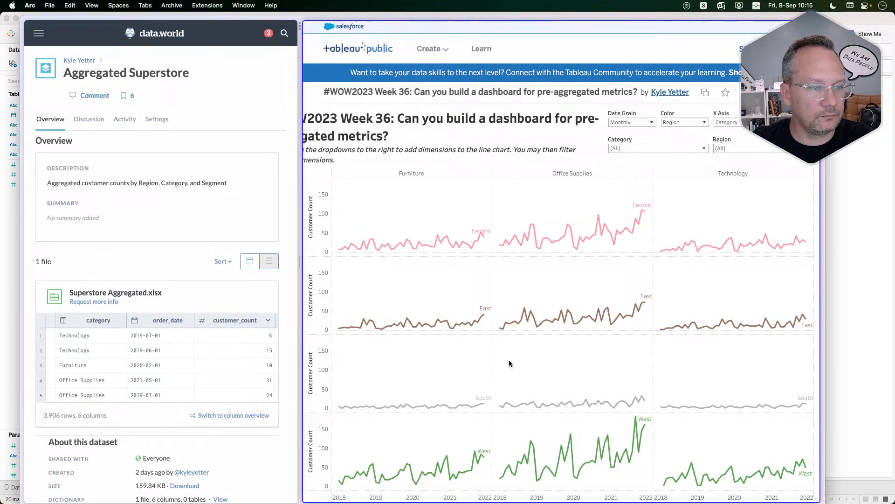
pyautogui.press('super+Tab')
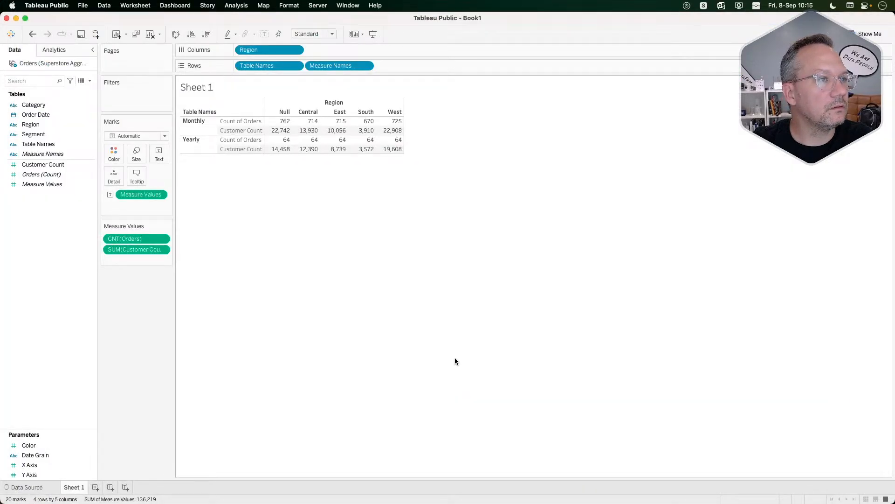
# Glance at the reference dashboard in Arc, and in Tableau Public clear everything from Sheet 1.
pyautogui.press('super+Tab')
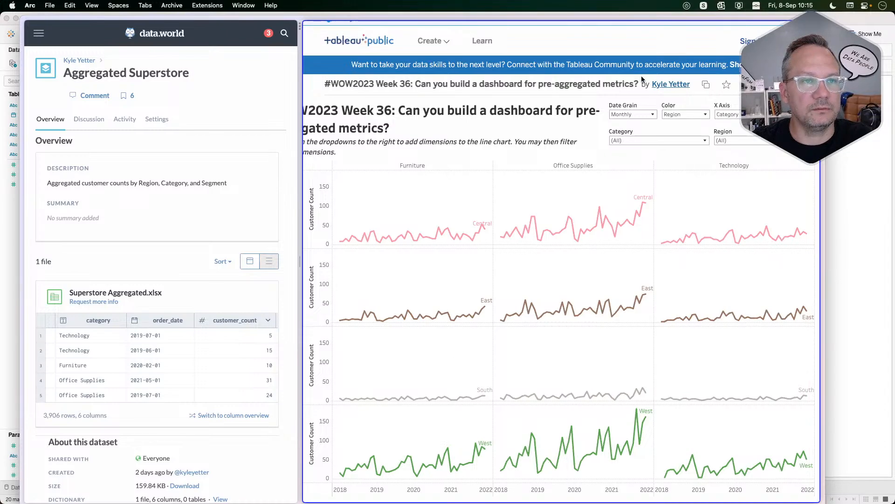
pyautogui.press('super+Tab')
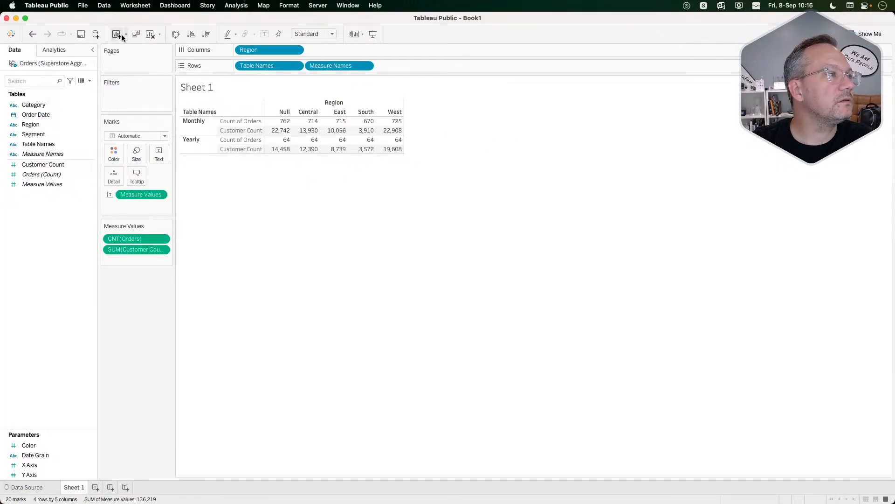
pyautogui.click(152, 36)
# Switch to Arc and bring up the challenge page beside the reference dashboard to read its Requirements.
pyautogui.press('super+Tab')
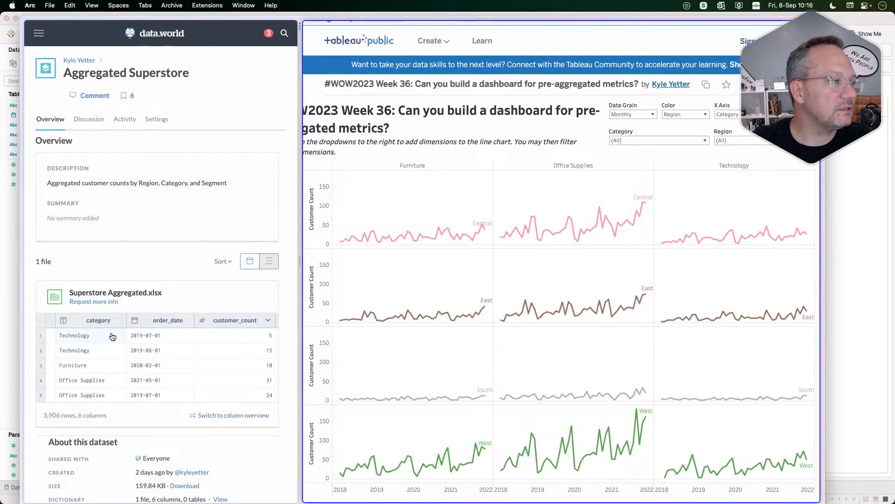
pyautogui.click(228, 109)
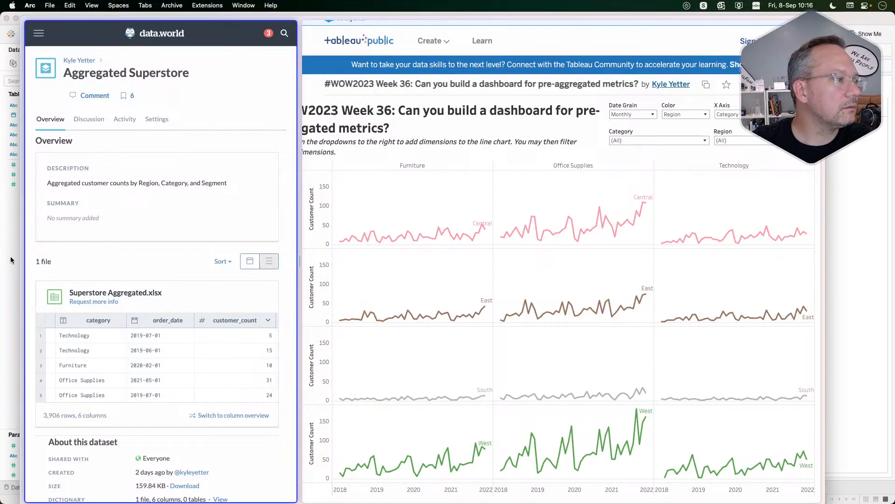
pyautogui.moveTo(12, 260)
pyautogui.click(87, 30)
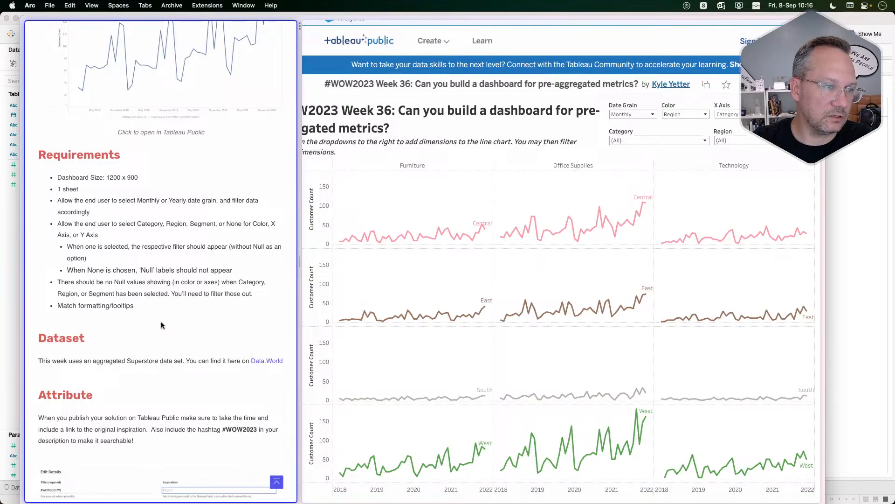
# Set the reference dashboard's Color to None and review the Color and Date Grain options, keeping Monthly.
pyautogui.click(673, 116)
pyautogui.click(674, 152)
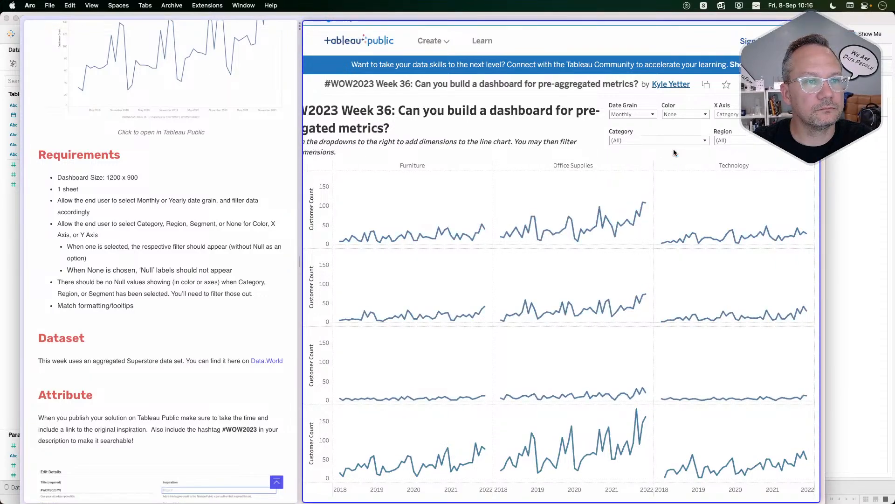
pyautogui.click(679, 114)
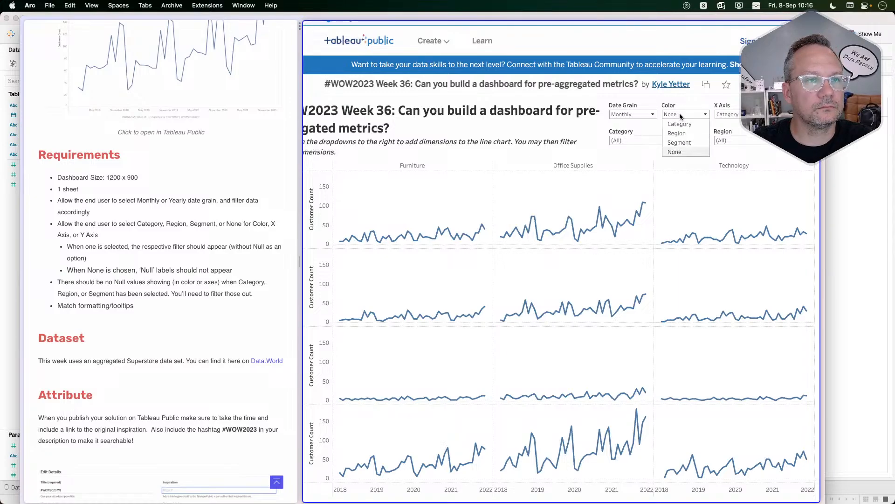
pyautogui.click(678, 114)
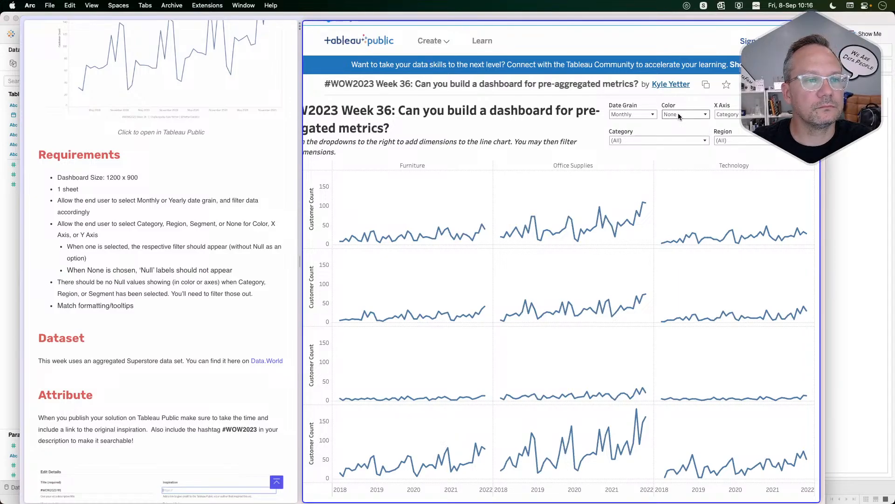
pyautogui.click(678, 114)
pyautogui.click(678, 114)
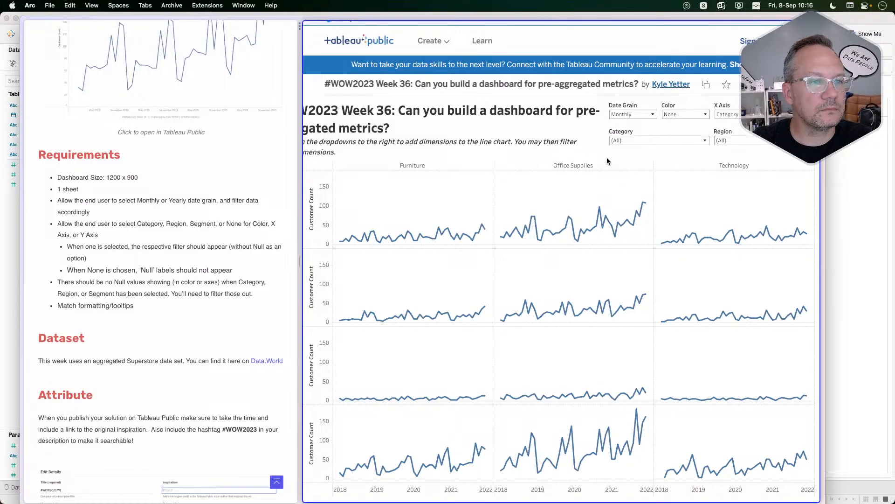
pyautogui.click(652, 115)
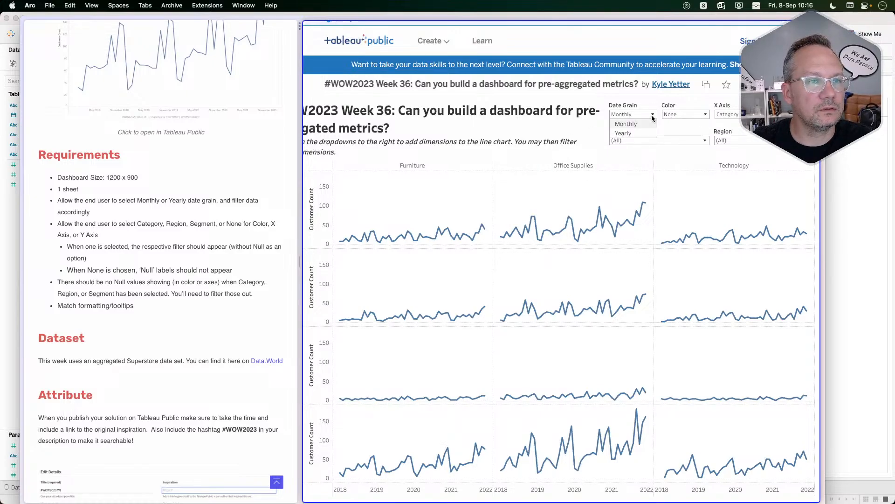
pyautogui.click(625, 124)
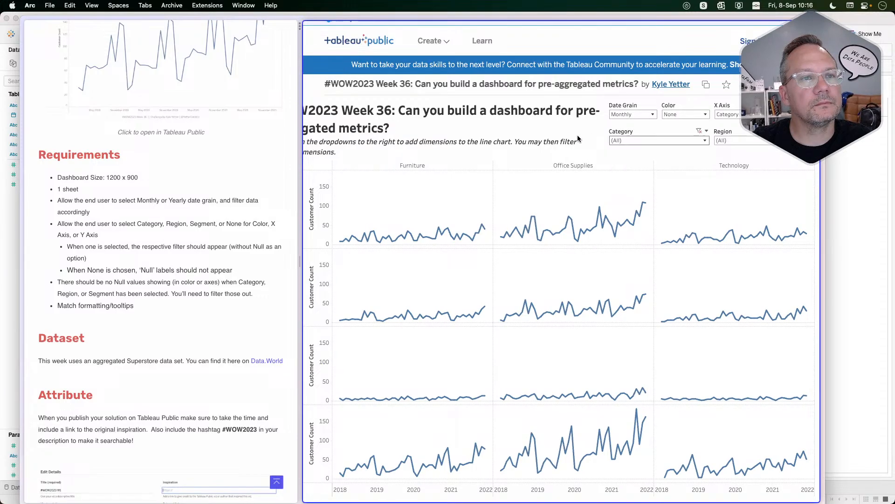
# Start adding a Region filter to Sheet 1 in Tableau Public, and return to the reference dashboard in Arc.
pyautogui.press('super+Tab')
pyautogui.moveTo(57, 125); pyautogui.dragTo(132, 96)
pyautogui.press('super+Tab')
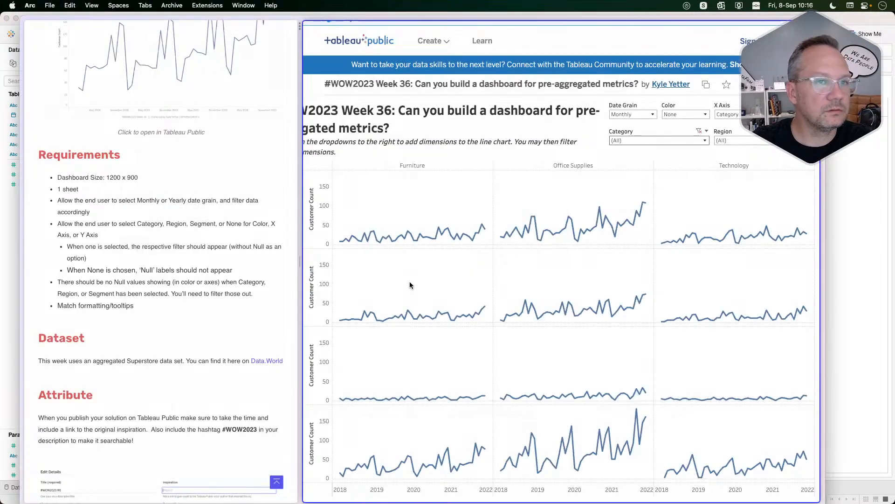
# Examine the Category and Region filter values on the reference dashboard and set Color to Category.
pyautogui.click(685, 139)
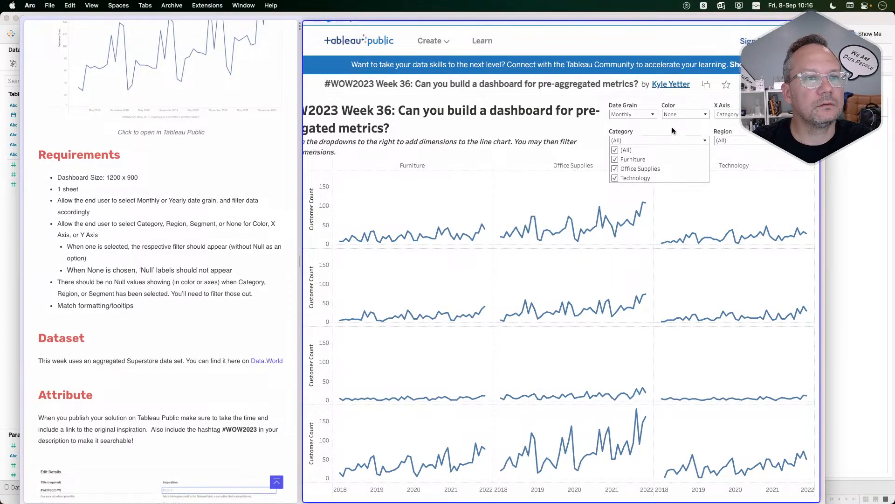
pyautogui.click(743, 140)
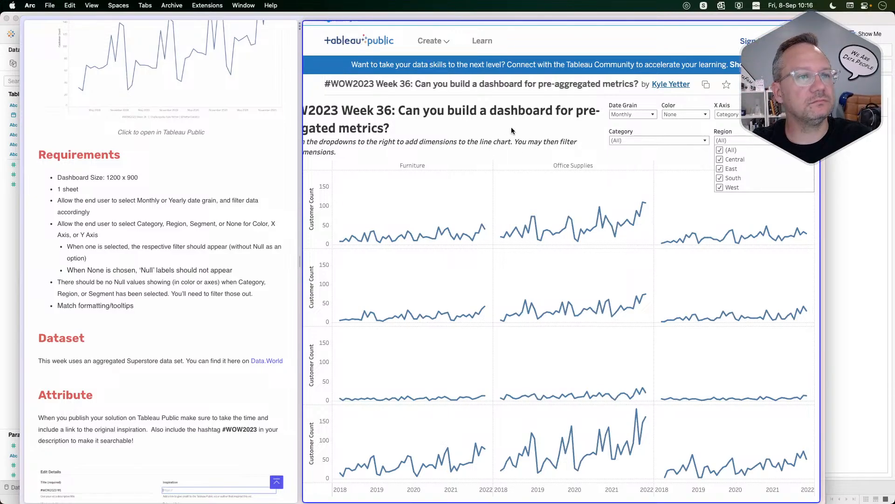
pyautogui.click(539, 133)
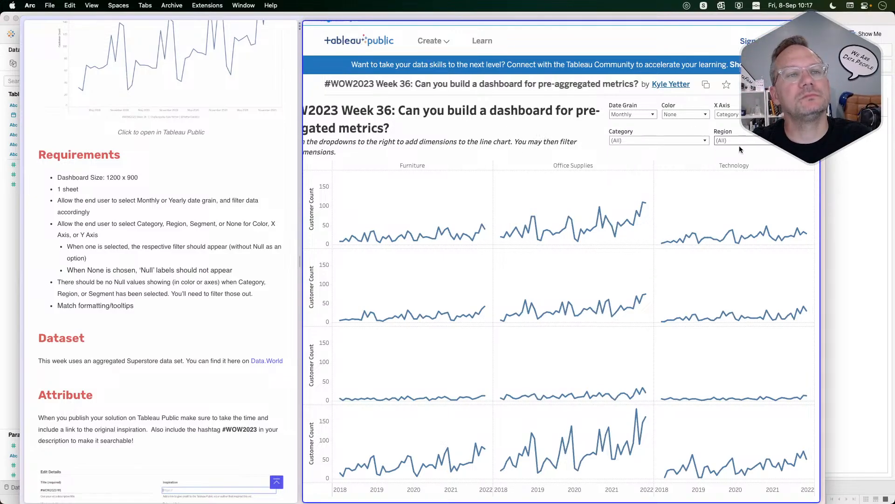
pyautogui.click(687, 116)
pyautogui.click(681, 122)
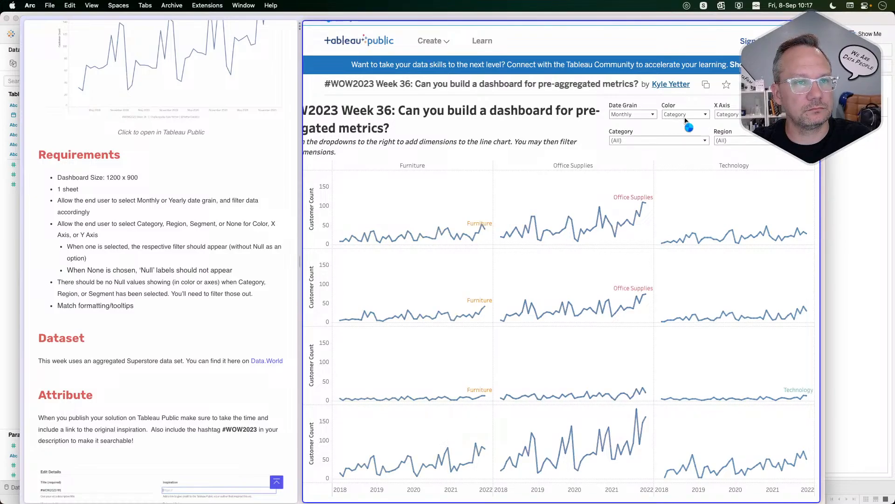
pyautogui.click(749, 140)
# Cancel the Region filter in Tableau Public and go back to Arc.
pyautogui.press('super+Tab')
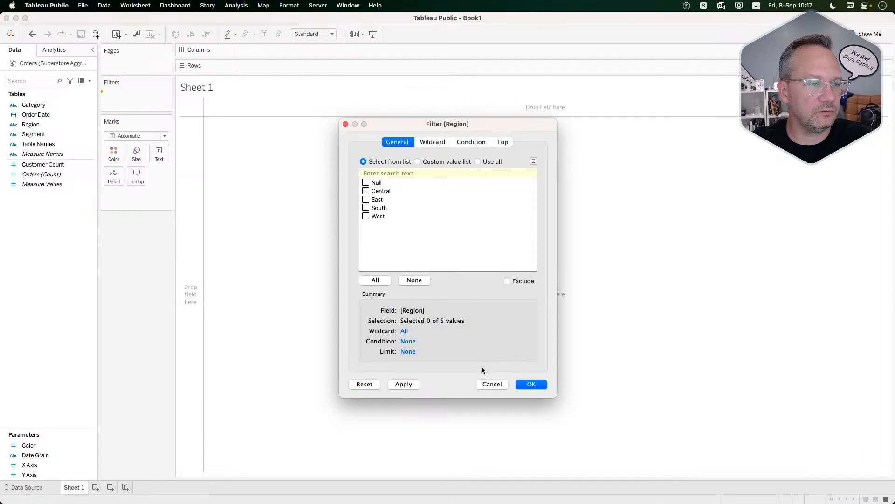
pyautogui.click(491, 383)
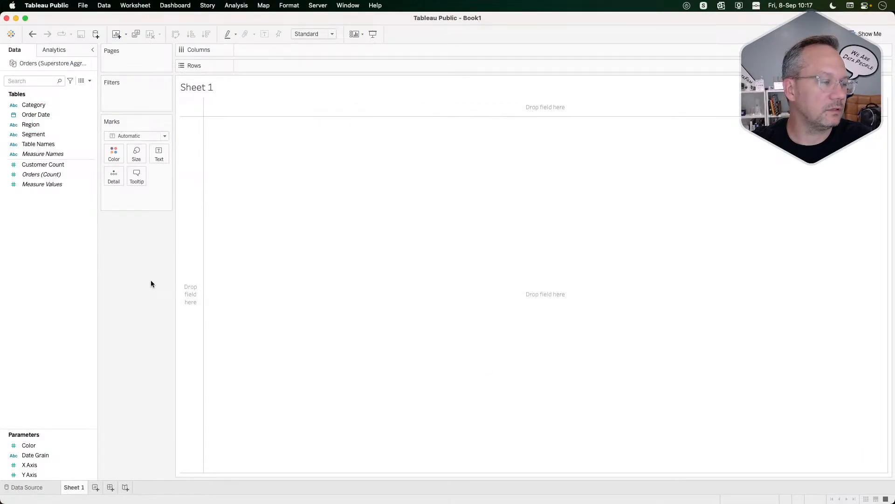
pyautogui.press('super+Tab')
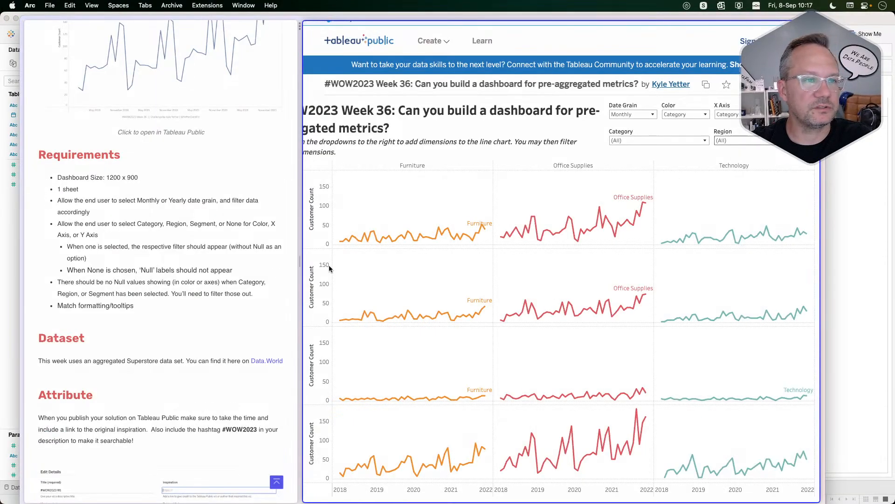
# Set X Axis, Y Axis and Color to None on the reference dashboard to view the undivided customer count line.
pyautogui.click(676, 113)
pyautogui.click(731, 116)
pyautogui.click(734, 115)
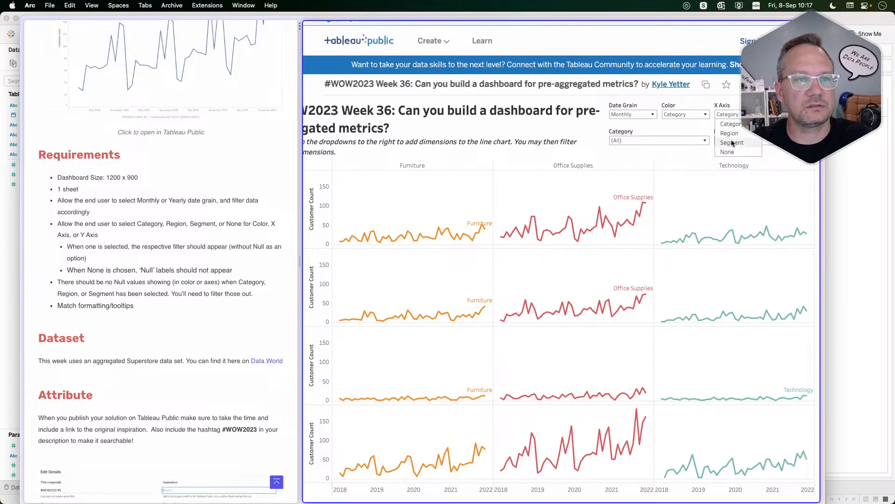
pyautogui.click(737, 151)
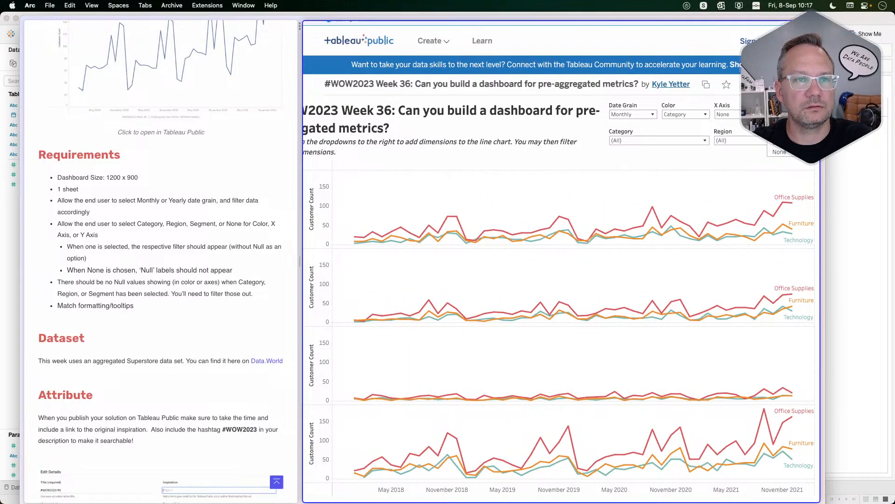
pyautogui.click(780, 152)
pyautogui.click(687, 114)
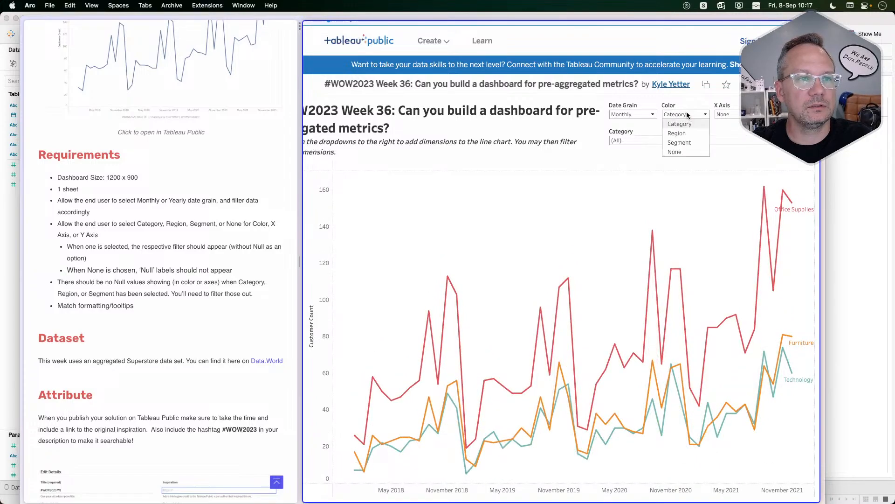
pyautogui.click(678, 152)
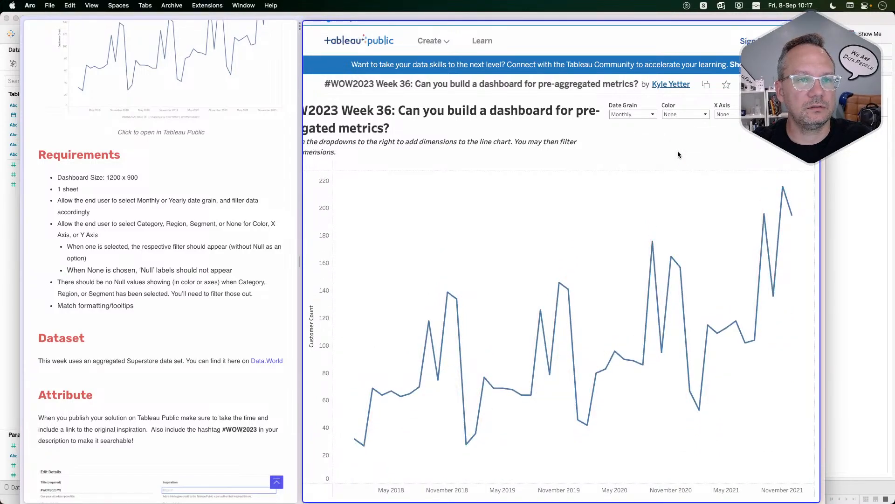
# In Tableau Public, build a line chart on Sheet 1 with Customer Count on rows and Order Date on columns.
pyautogui.press('super+Tab')
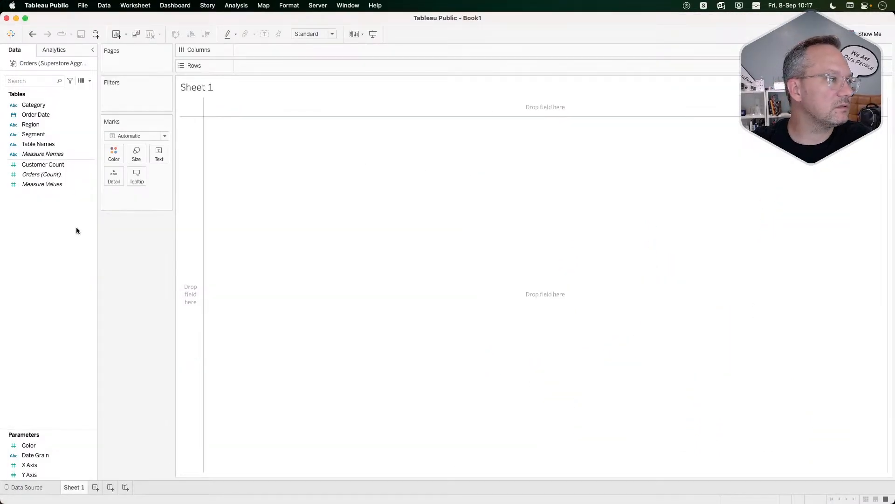
pyautogui.press('super+Tab')
pyautogui.press('super+Tab')
pyautogui.moveTo(65, 164); pyautogui.dragTo(279, 65)
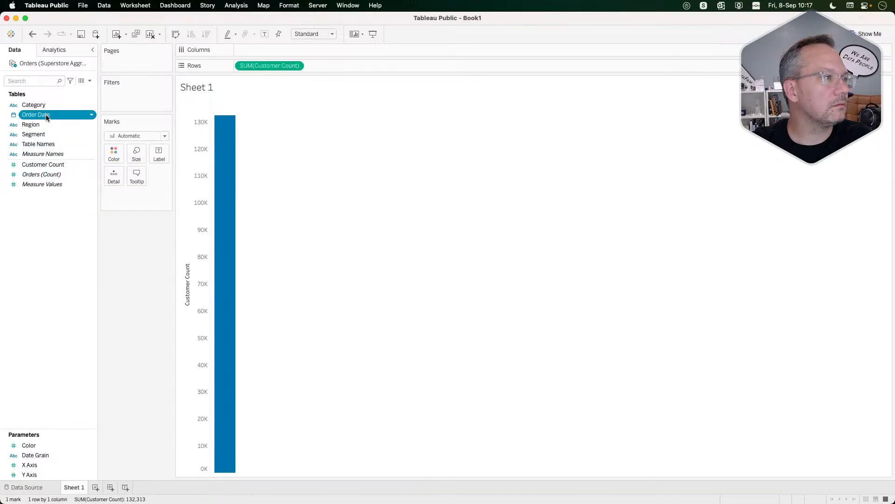
pyautogui.rightClick(52, 236)
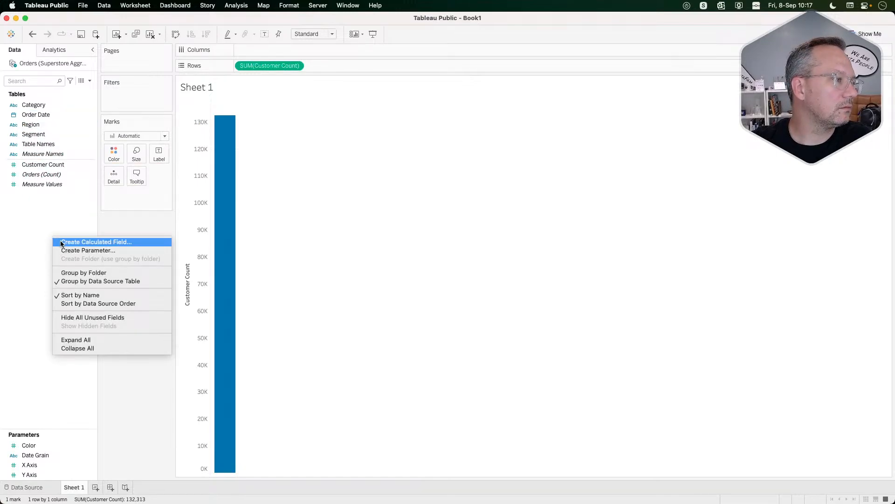
pyautogui.click(42, 211)
pyautogui.moveTo(36, 114); pyautogui.dragTo(285, 50)
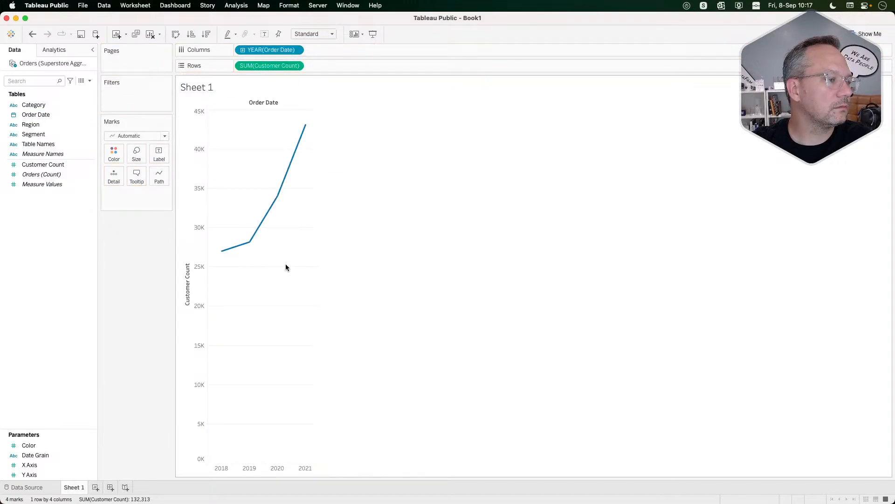
# Set Date Grain to Yearly on the reference dashboard in Arc and inspect the January 2019 customer count.
pyautogui.press('super+Tab')
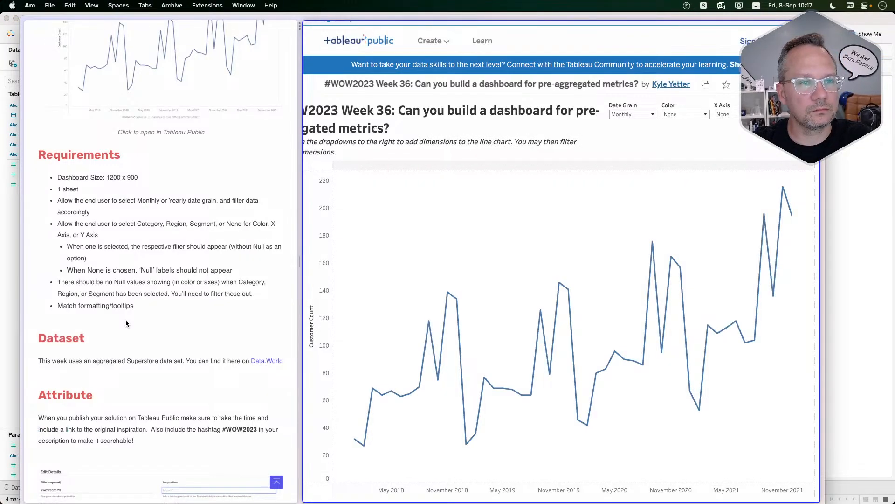
pyautogui.press('super+Tab')
pyautogui.press('super+Tab')
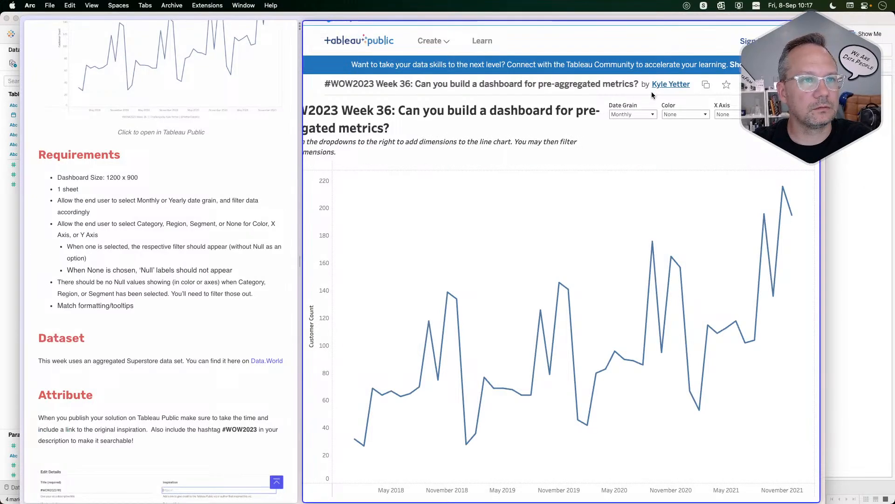
pyautogui.click(650, 112)
pyautogui.click(642, 130)
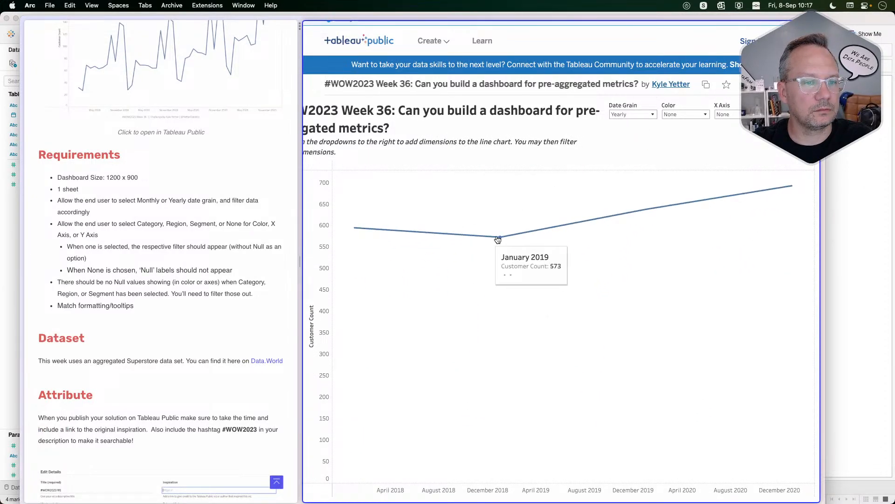
# In Tableau Public, change Order Date on columns to continuous Month, and compare the chart with the reference dashboard in Arc.
pyautogui.press('super+Tab')
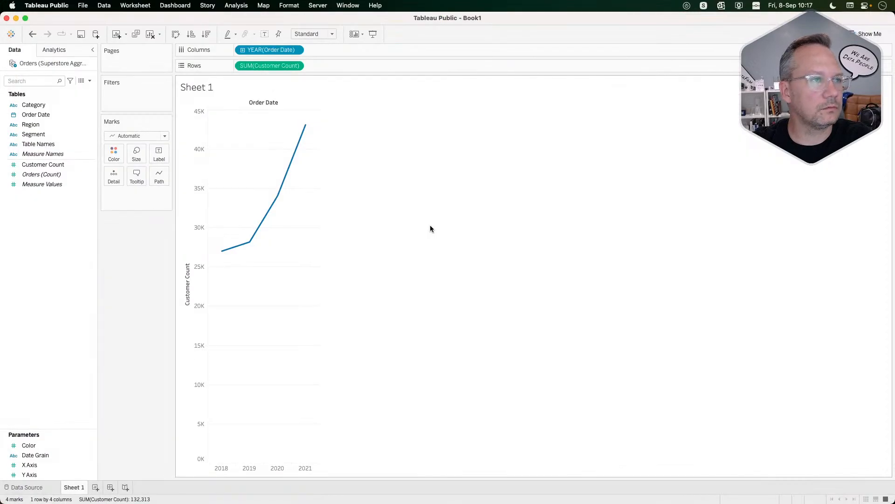
pyautogui.click(295, 50)
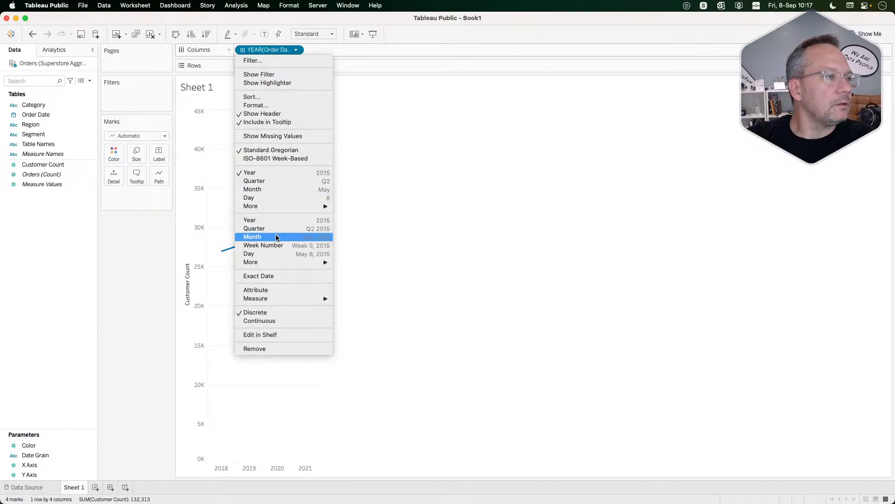
pyautogui.click(263, 237)
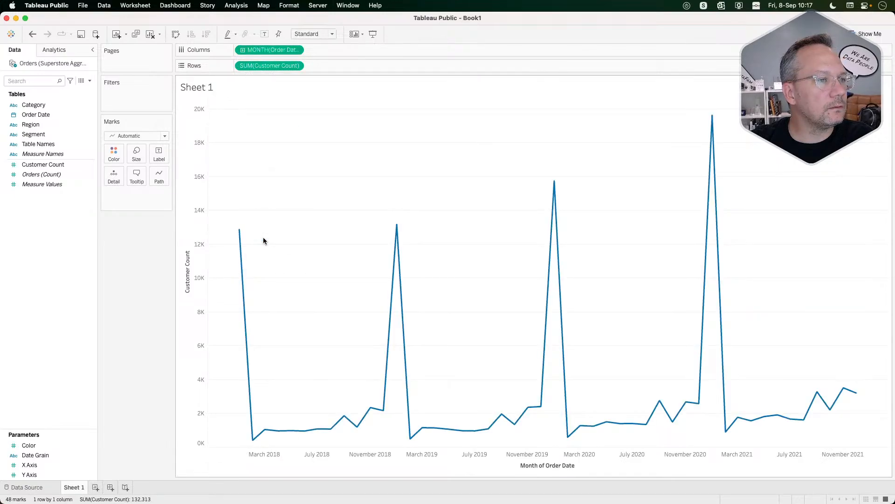
pyautogui.press('super+Tab')
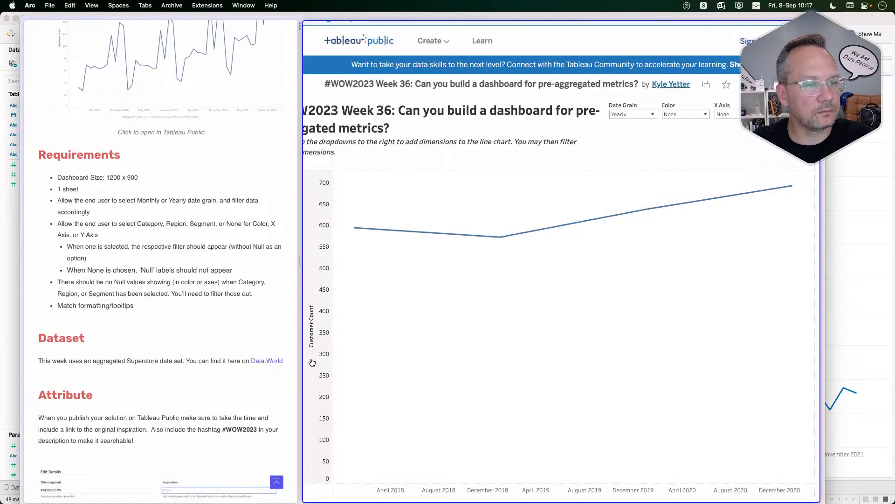
pyautogui.hscroll(-2, 460, 344)
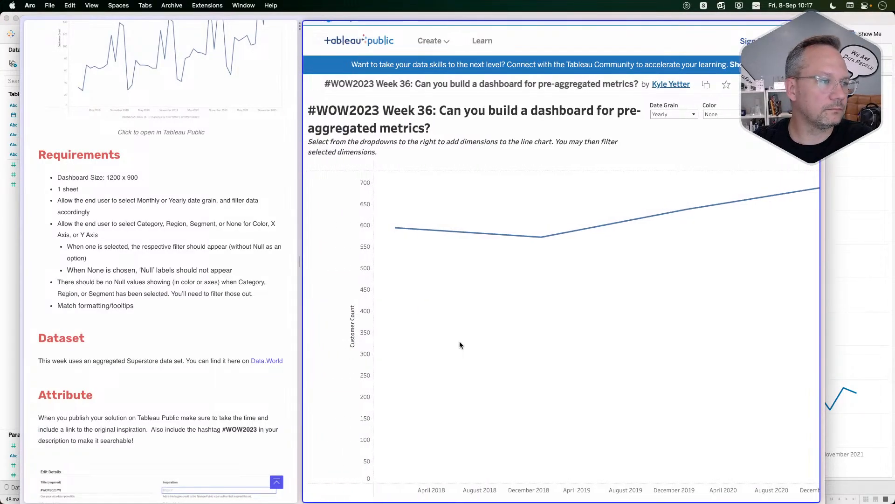
# View the full yearly line on the reference dashboard, and in Tableau Public remove the Table Names filter from Sheet 1.
pyautogui.hscroll(2, 460, 343)
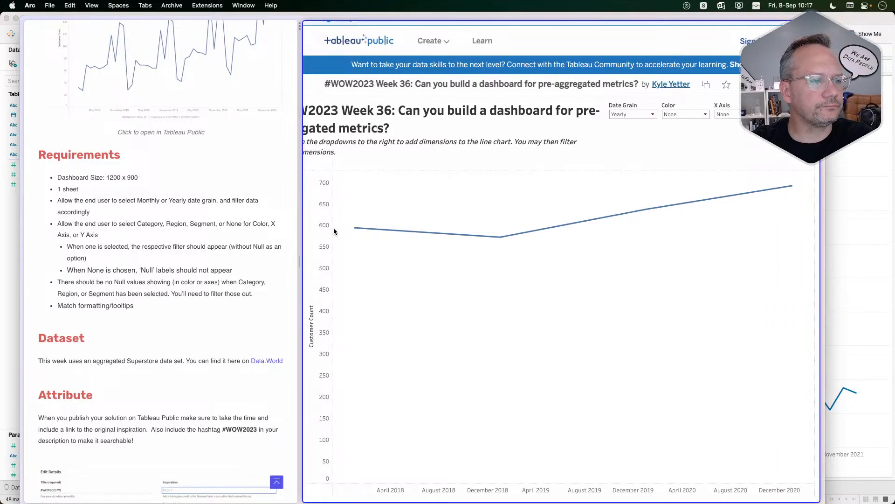
pyautogui.press('super+Tab')
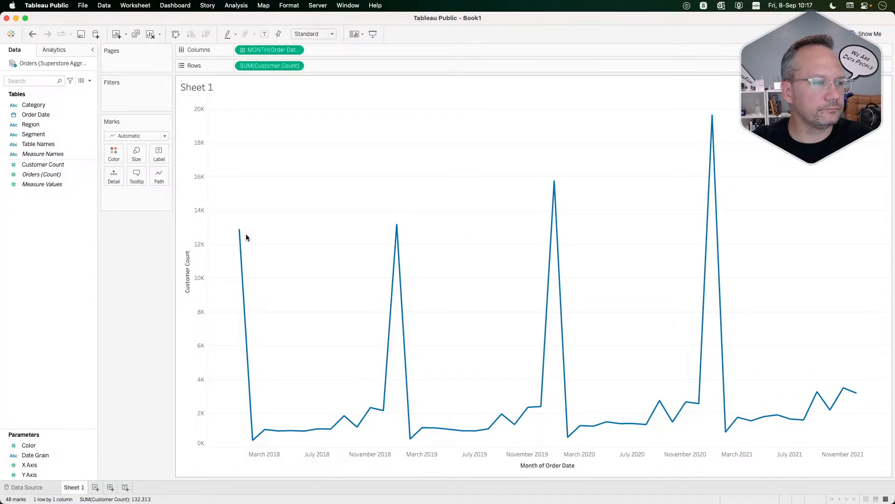
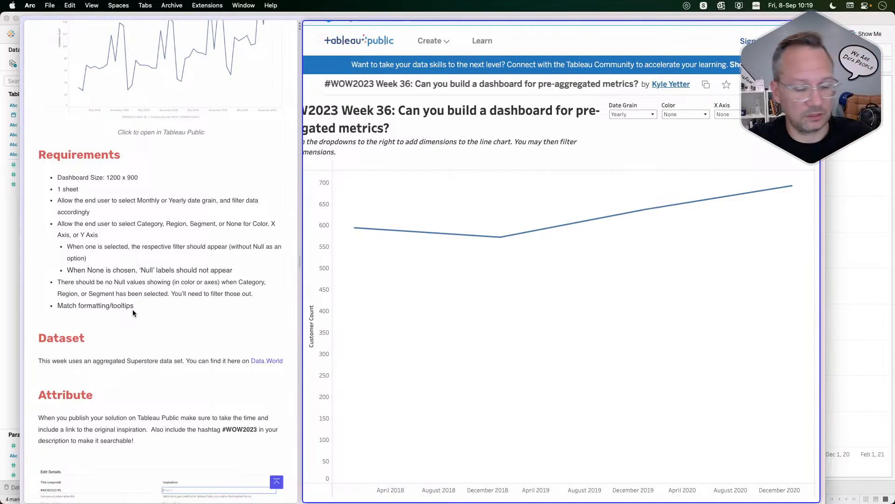
pyautogui.press('super+Tab')
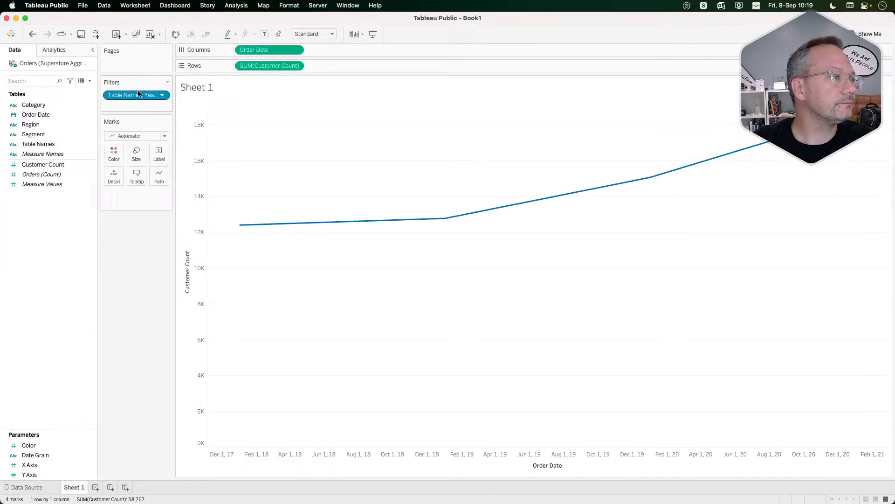
pyautogui.moveTo(138, 94); pyautogui.dragTo(116, 261)
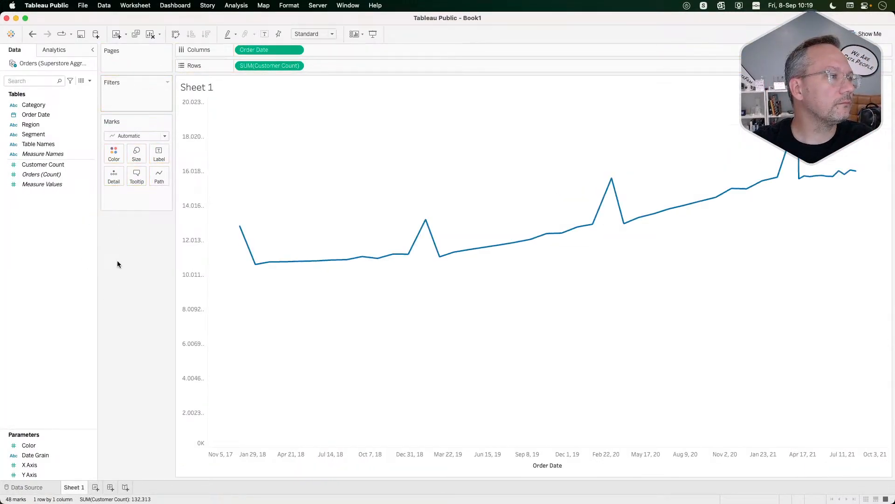
pyautogui.click(83, 5)
pyautogui.moveTo(106, 6)
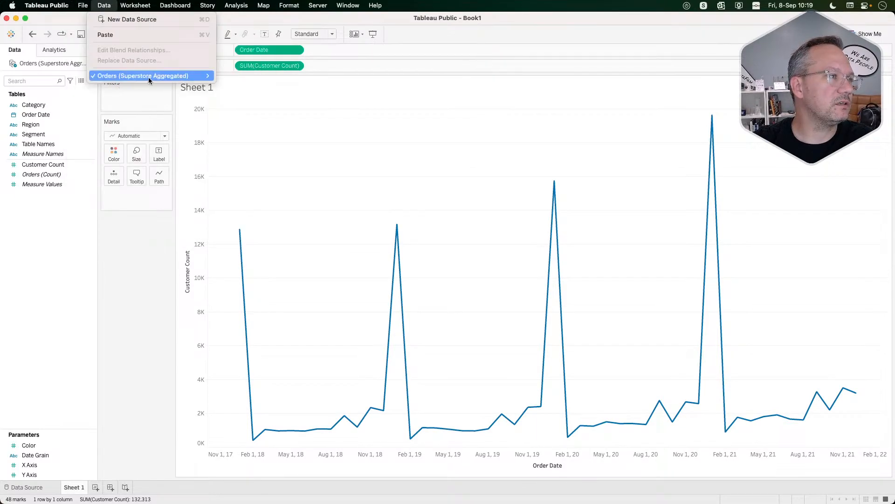
pyautogui.moveTo(148, 77)
pyautogui.click(256, 147)
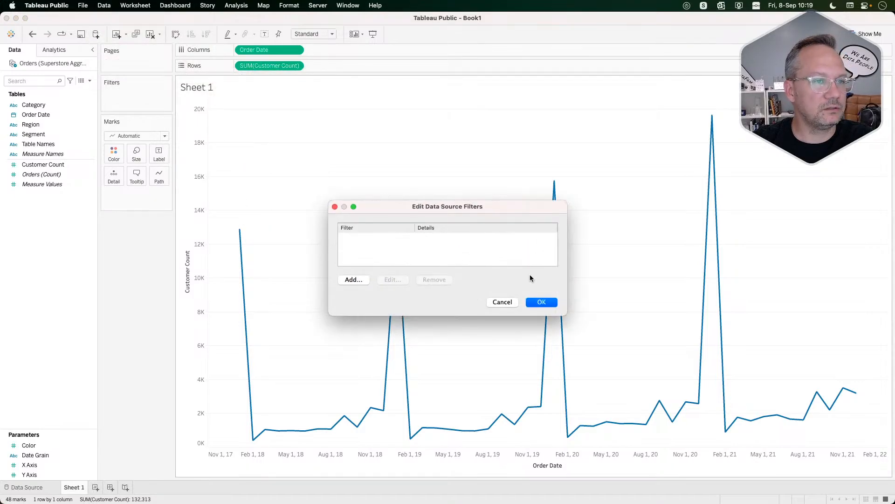
pyautogui.click(359, 278)
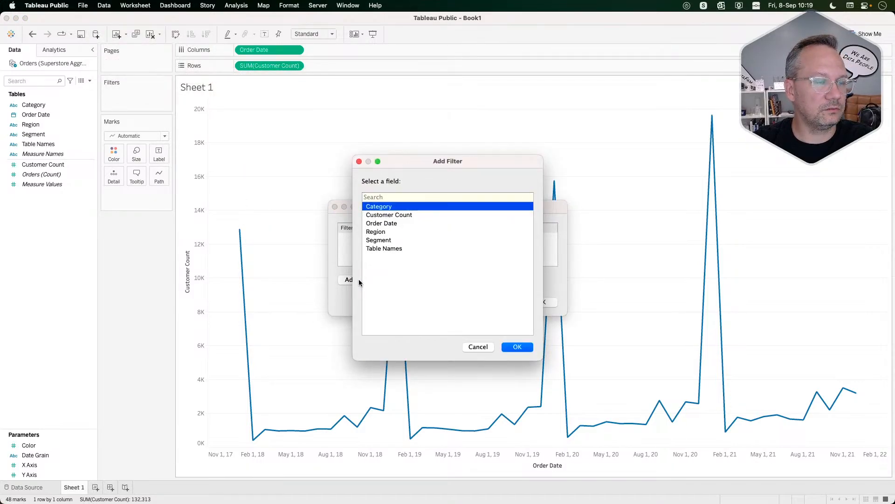
pyautogui.click(480, 347)
pyautogui.click(501, 302)
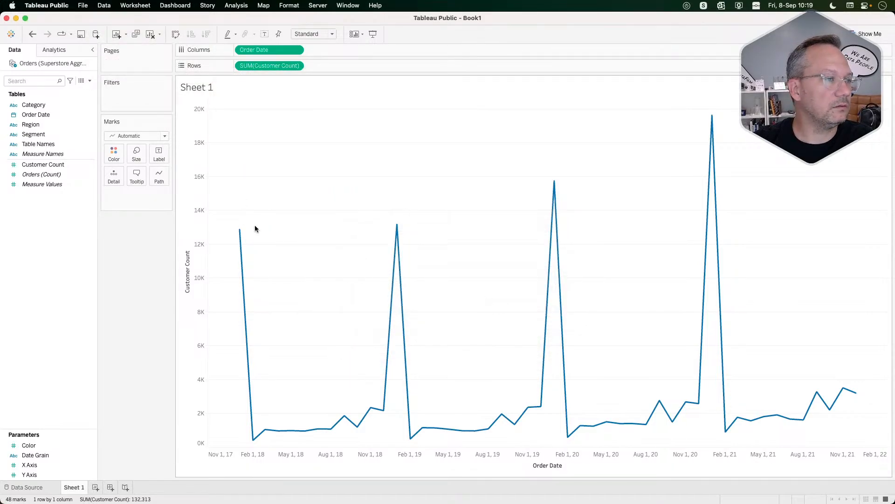
# Add a new blank worksheet to the workbook.
pyautogui.click(96, 487)
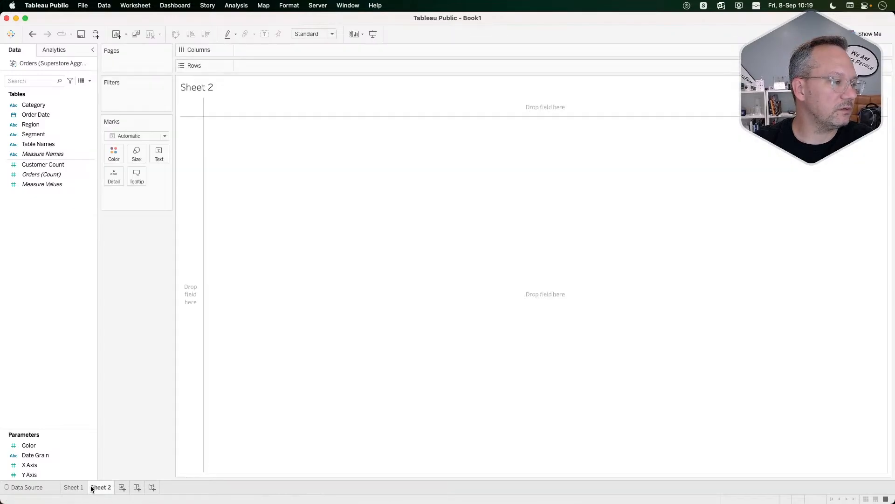
pyautogui.click(49, 125)
pyautogui.moveTo(43, 123); pyautogui.dragTo(55, 194)
pyautogui.moveTo(52, 145); pyautogui.dragTo(54, 270)
pyautogui.click(37, 116)
pyautogui.moveTo(36, 105); pyautogui.dragTo(46, 260)
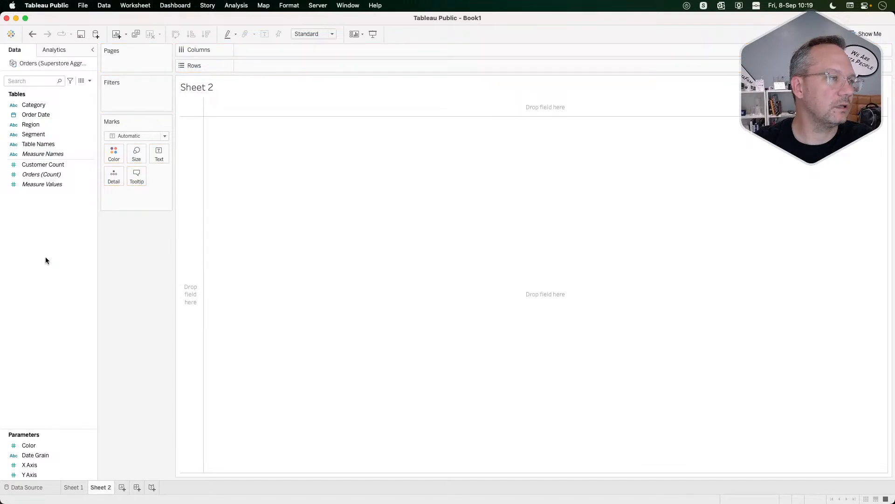
pyautogui.press('super+Tab')
pyautogui.moveTo(457, 235)
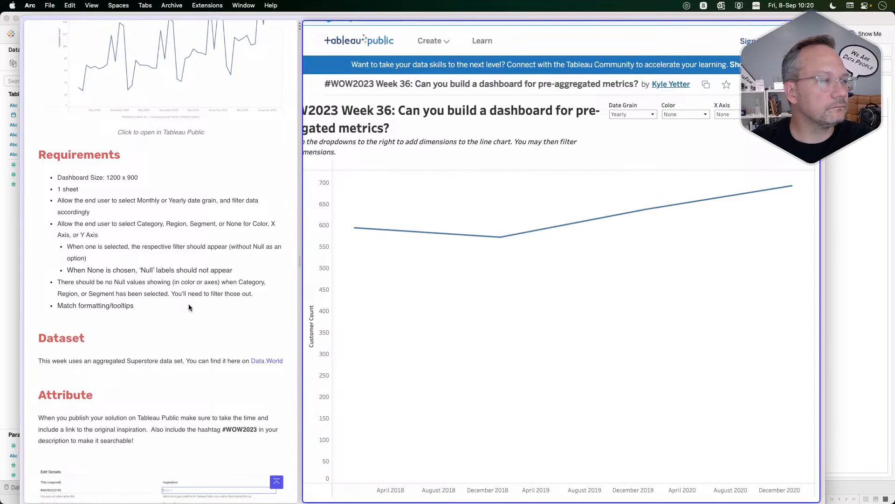
pyautogui.press('super+Tab')
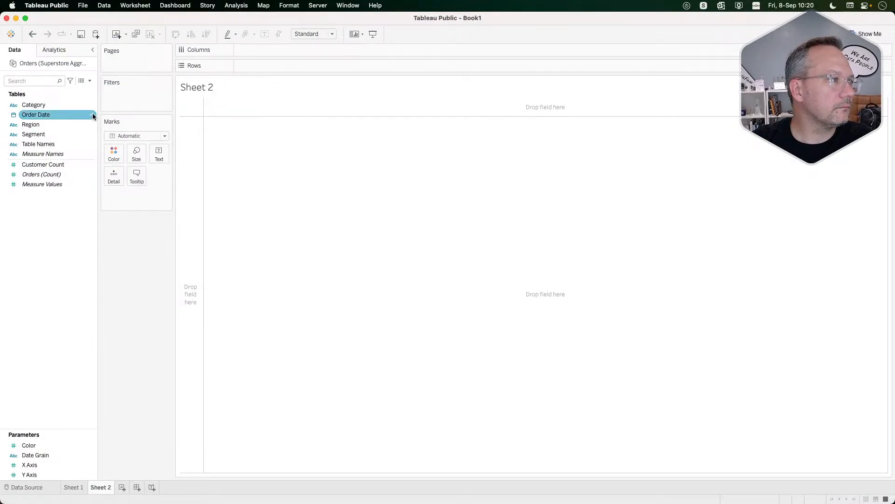
pyautogui.click(106, 7)
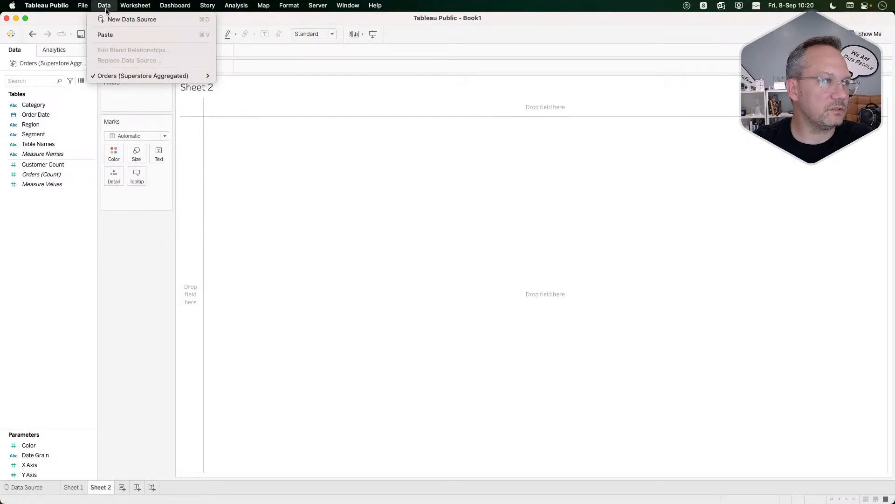
pyautogui.moveTo(124, 77)
pyautogui.click(103, 257)
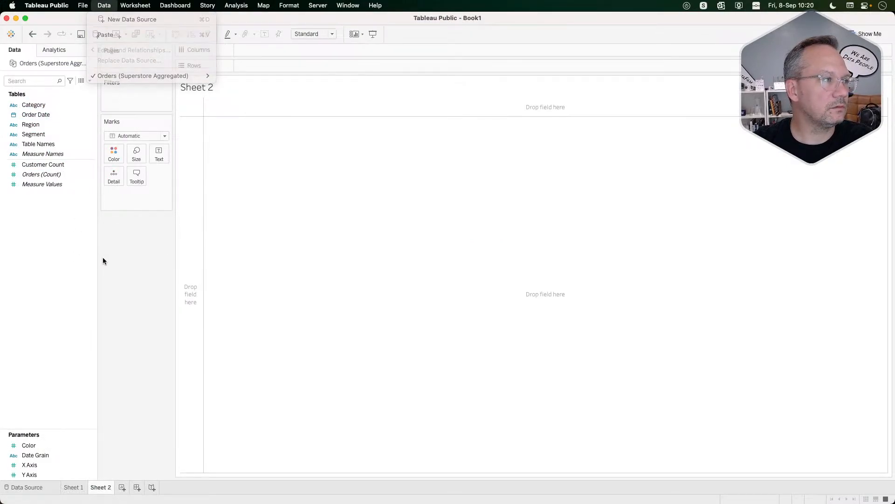
# Plot Customer Count on rows against Order Date as exact date on columns in Sheet 2, and filter Table Names to Yearly.
pyautogui.moveTo(46, 166); pyautogui.dragTo(279, 66)
pyautogui.click(41, 106)
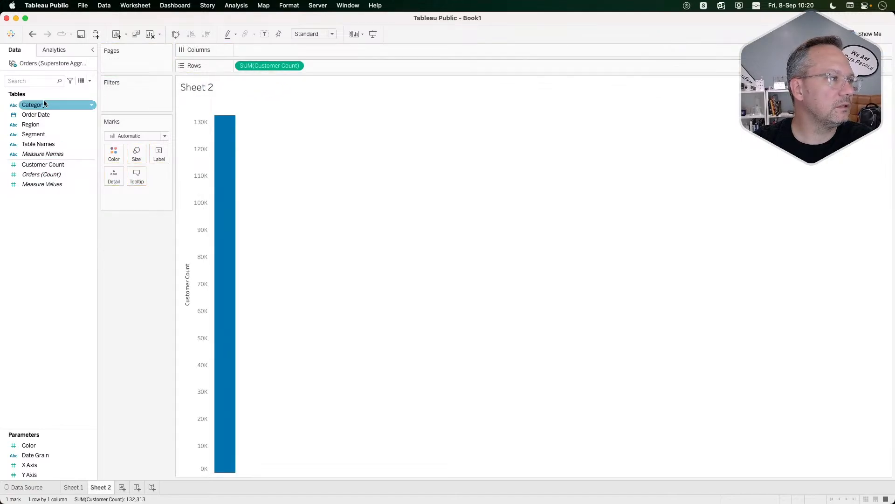
pyautogui.moveTo(41, 114); pyautogui.dragTo(254, 50)
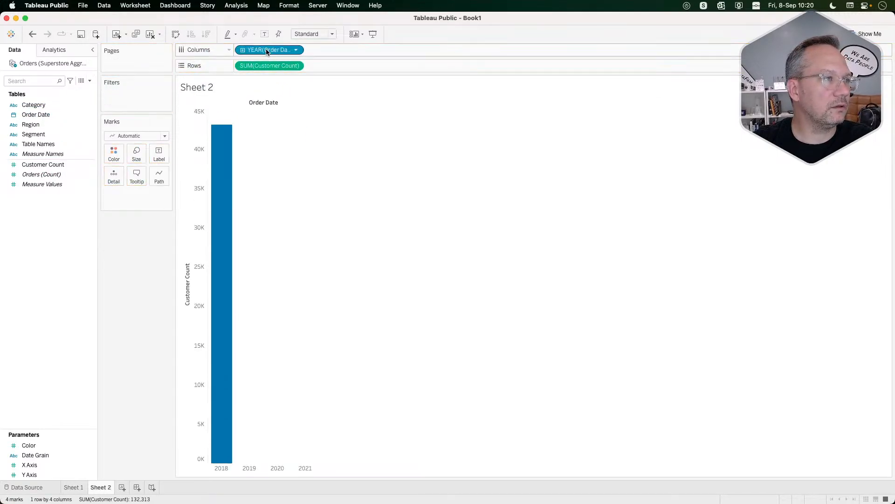
pyautogui.click(296, 50)
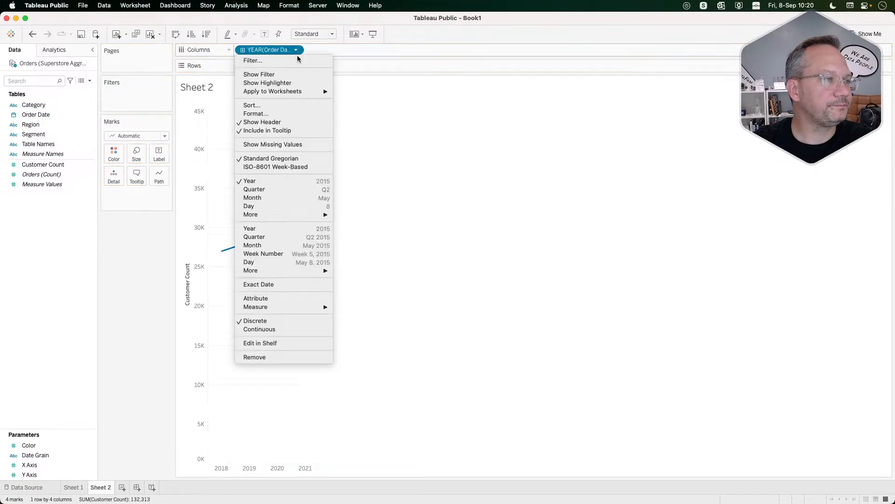
pyautogui.click(273, 286)
pyautogui.moveTo(38, 145); pyautogui.dragTo(141, 103)
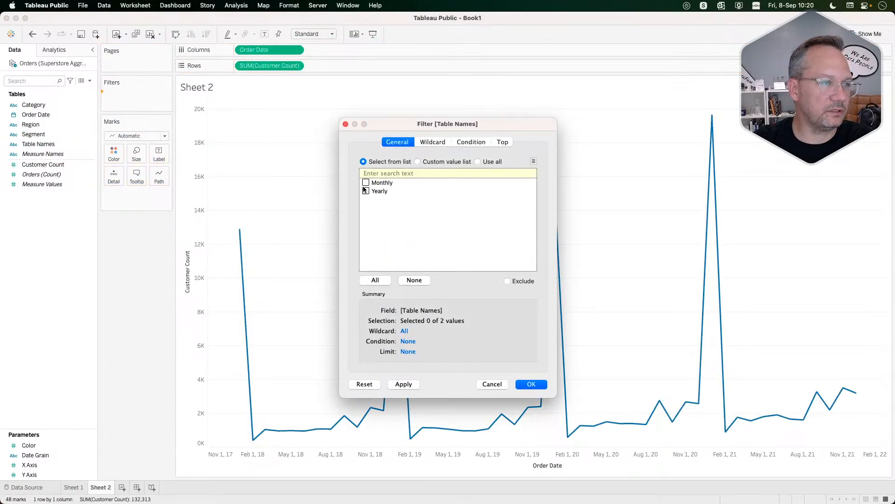
pyautogui.click(536, 385)
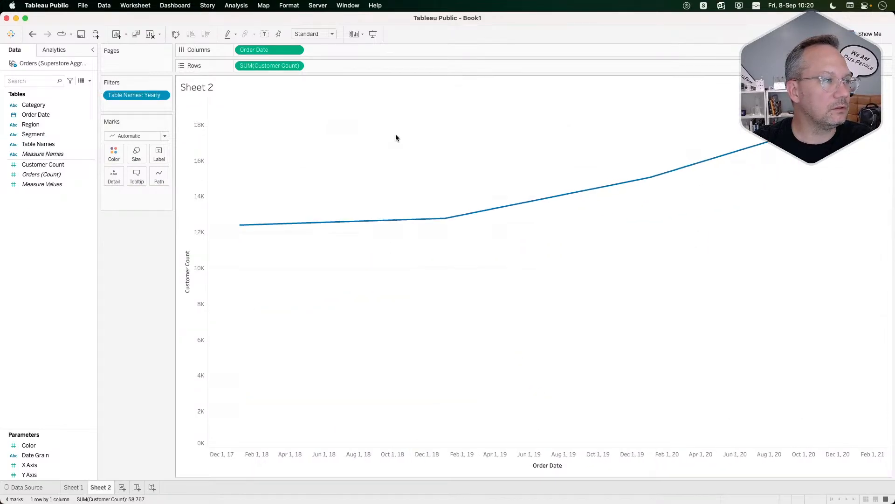
# Add a data source filter on Category to the Orders (Superstore Aggregated) source that excludes Null.
pyautogui.click(104, 6)
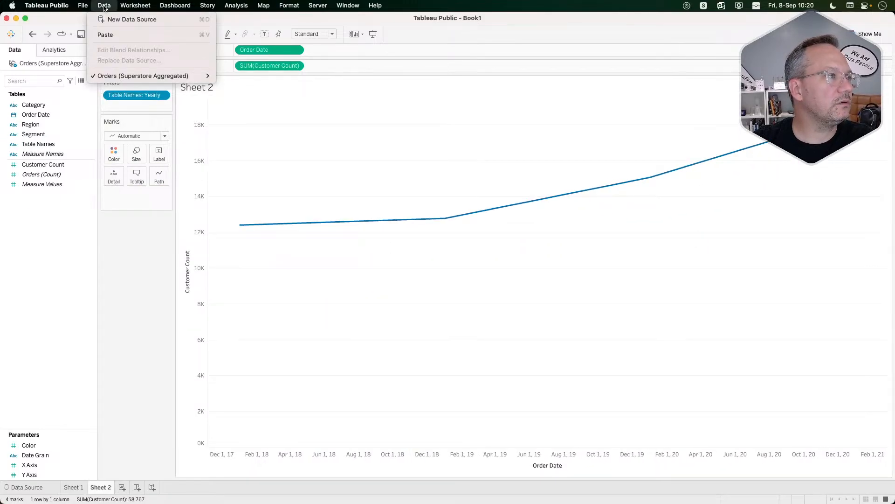
pyautogui.moveTo(155, 75)
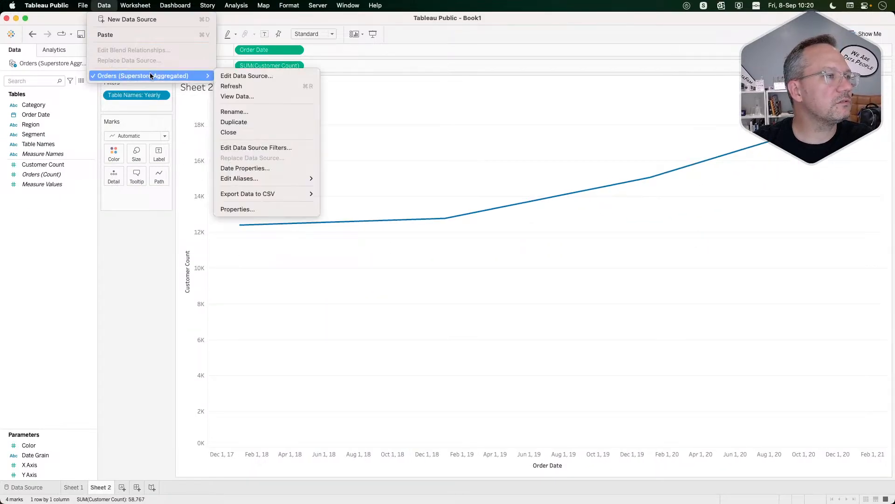
pyautogui.click(262, 147)
pyautogui.click(353, 280)
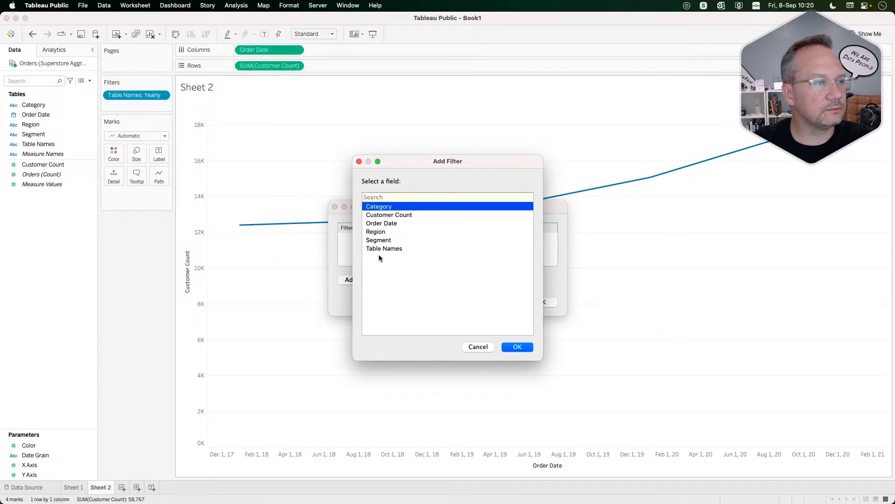
pyautogui.click(530, 347)
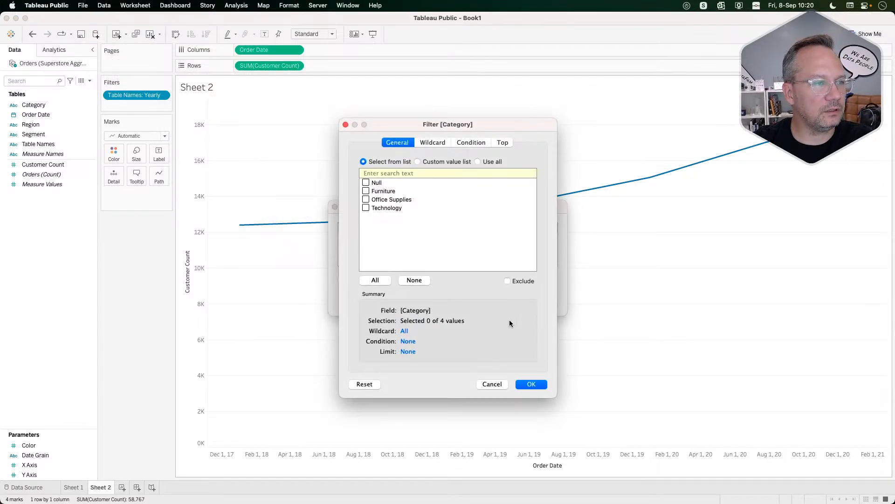
pyautogui.click(366, 182)
pyautogui.click(507, 281)
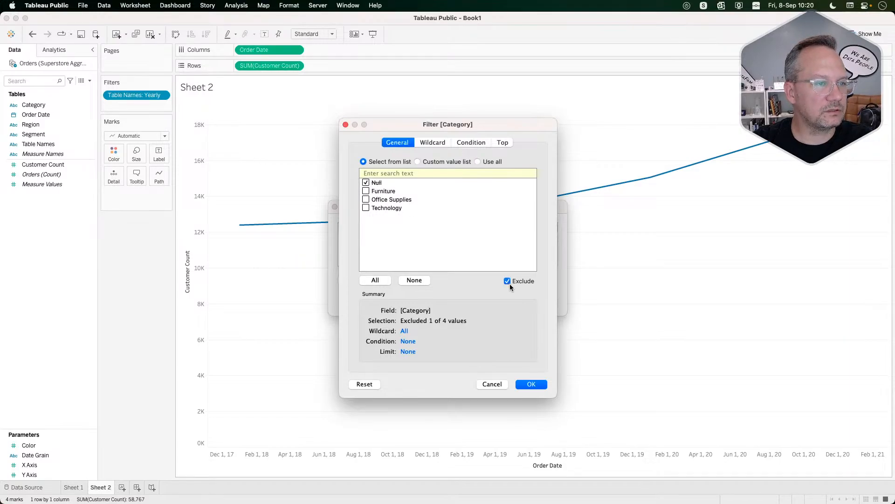
pyautogui.click(530, 384)
# Add a data source filter on Region that excludes Null.
pyautogui.click(363, 279)
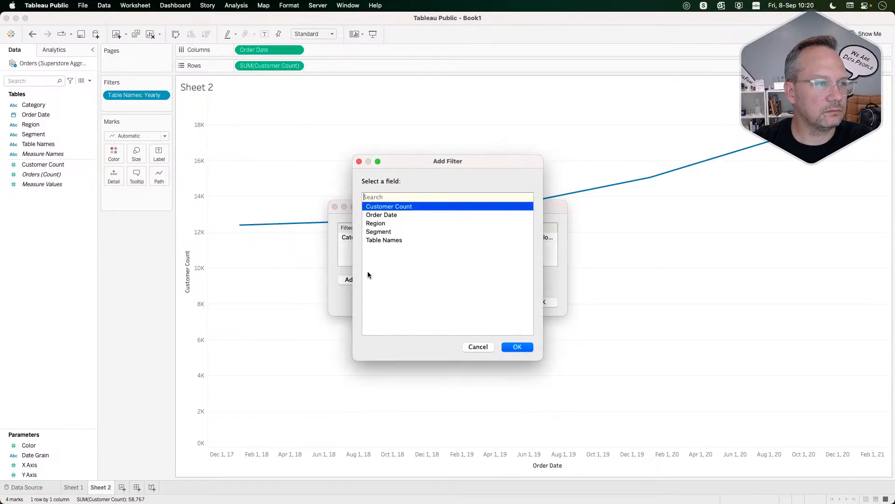
pyautogui.click(393, 224)
pyautogui.click(511, 346)
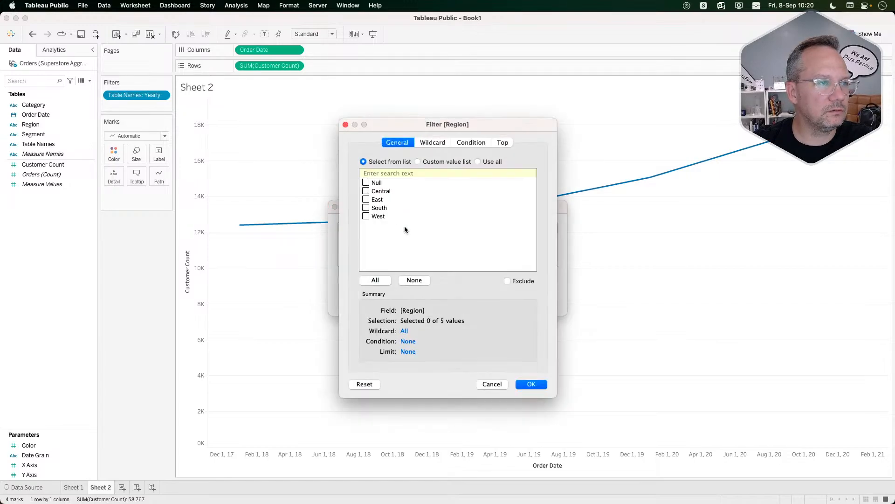
pyautogui.click(366, 182)
pyautogui.click(526, 282)
pyautogui.click(531, 384)
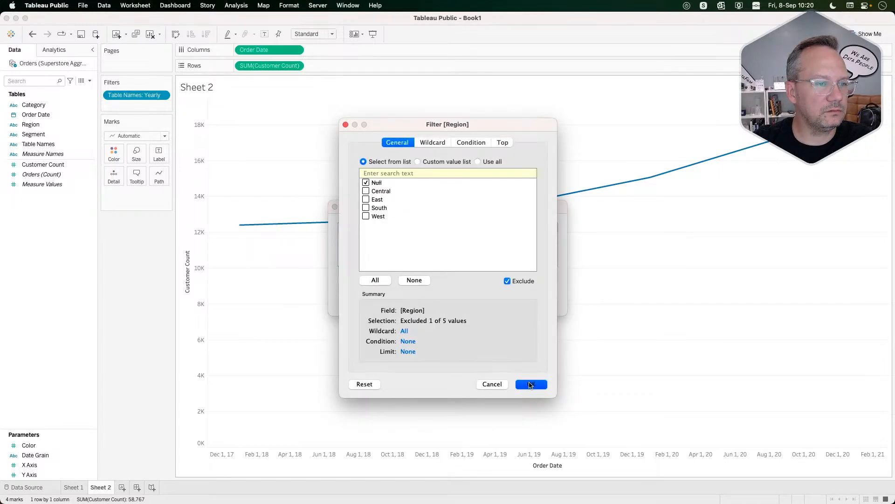
# Add a data source filter on Segment that excludes Null, and apply the data source filters.
pyautogui.click(357, 280)
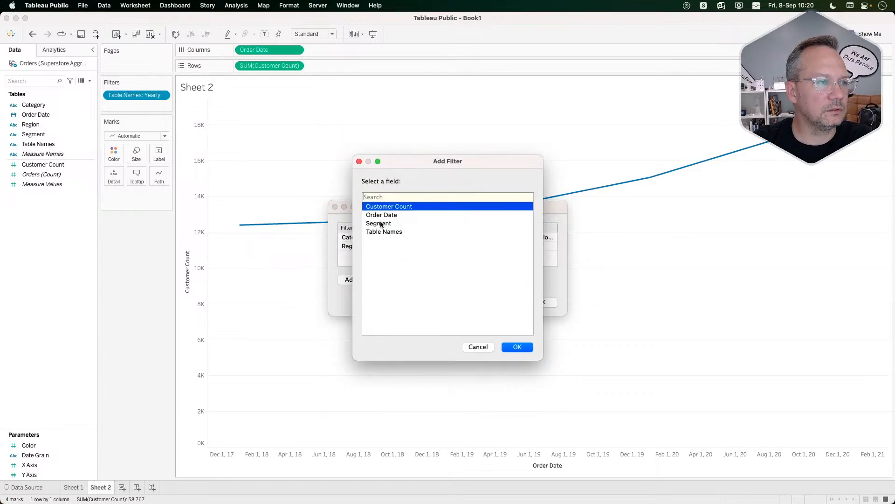
pyautogui.click(388, 223)
pyautogui.click(515, 346)
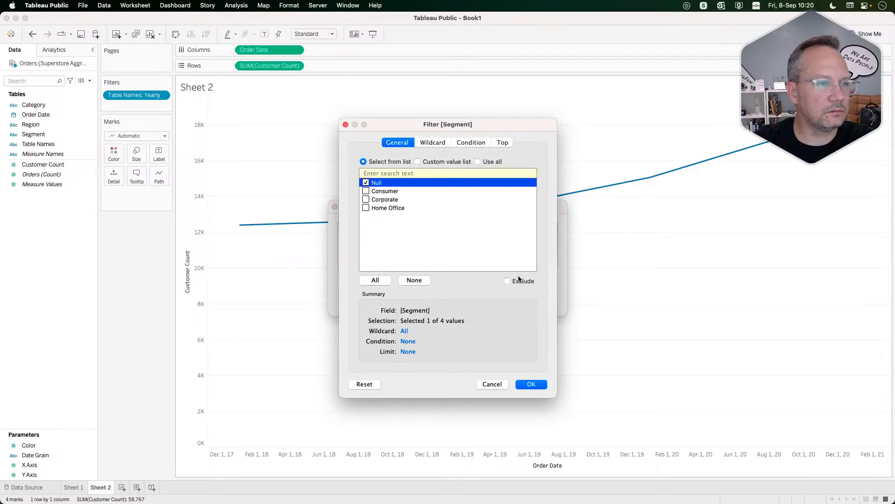
pyautogui.click(519, 279)
pyautogui.click(520, 384)
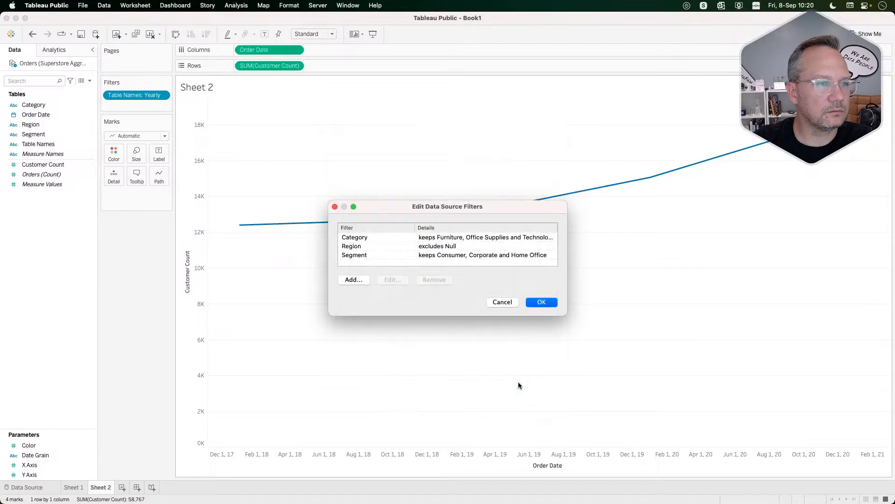
pyautogui.click(542, 302)
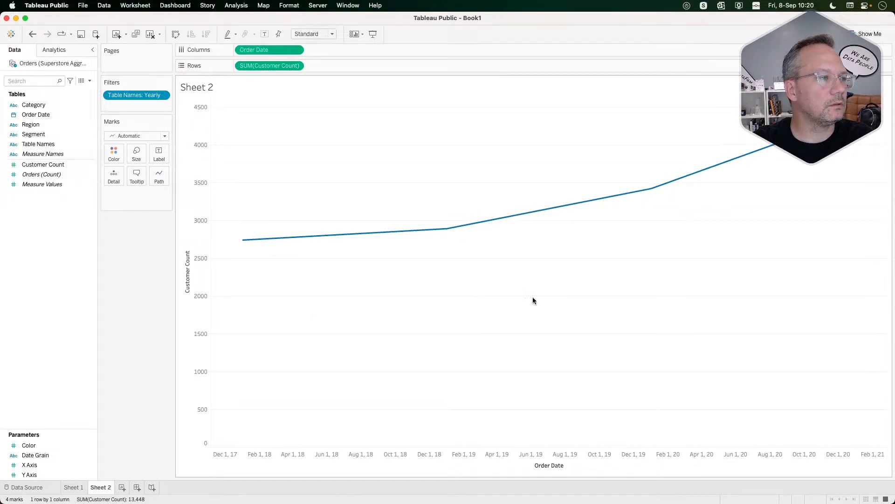
# Compare the January 2018 customer count on the reference dashboard in Arc with the Sheet 2 line in Tableau Public.
pyautogui.press('super+Tab')
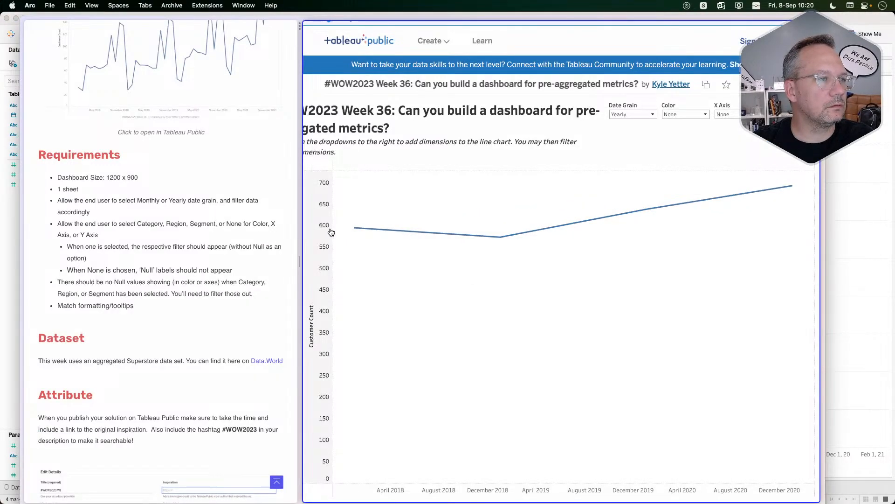
pyautogui.moveTo(353, 233)
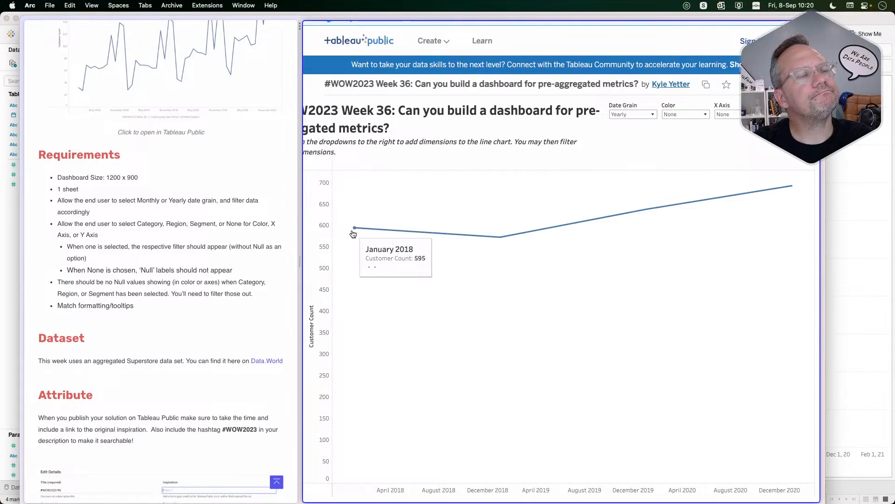
pyautogui.press('super+Tab')
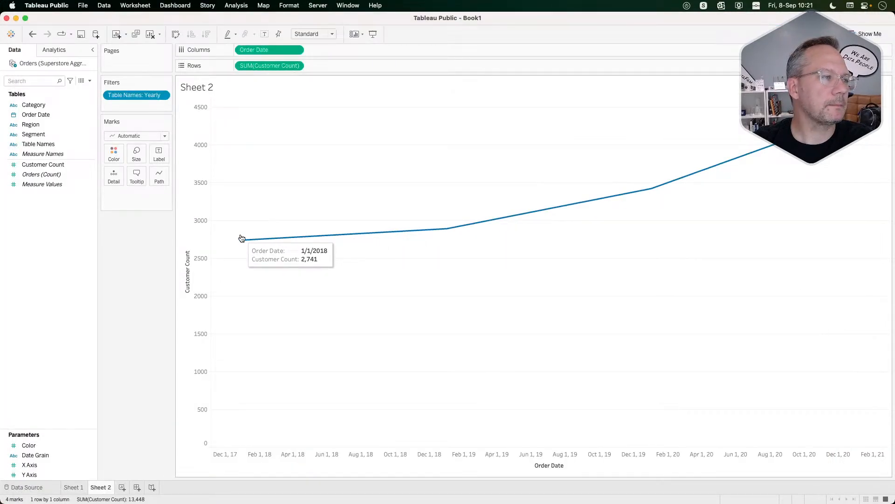
# Switch between the reference dashboard in Arc and Sheet 2 in Tableau Public to recheck the yearly customer counts.
pyautogui.press('super+Tab')
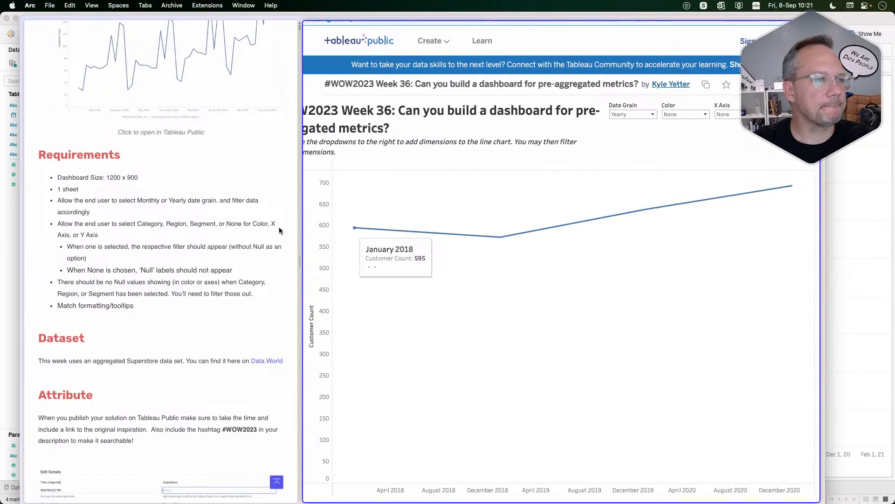
pyautogui.press('super+Tab')
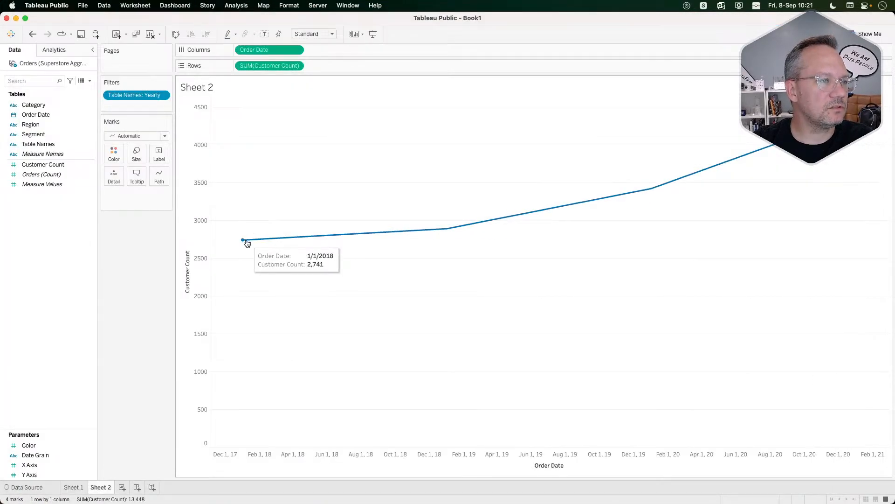
pyautogui.press('super+Tab')
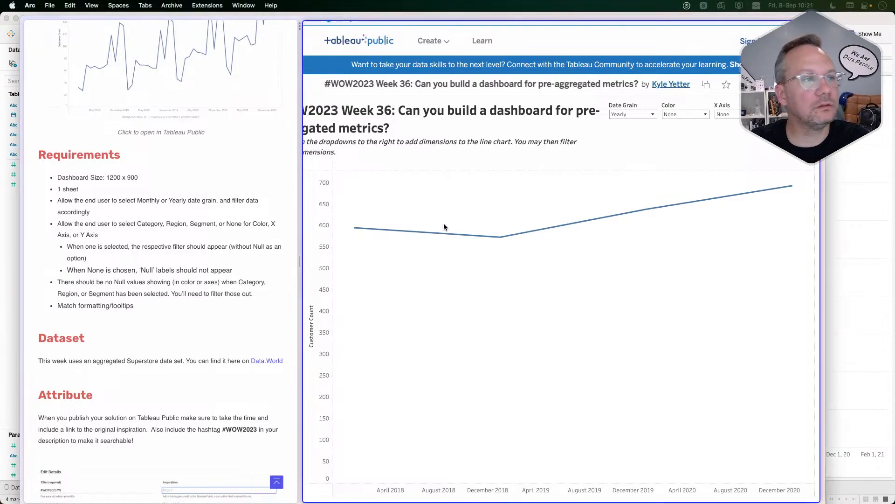
pyautogui.press('super+Tab')
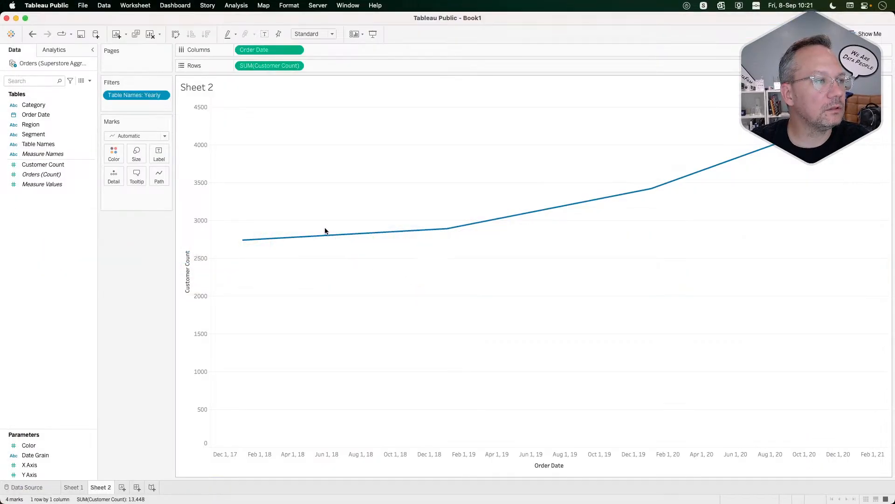
pyautogui.click(323, 237)
pyautogui.click(201, 360)
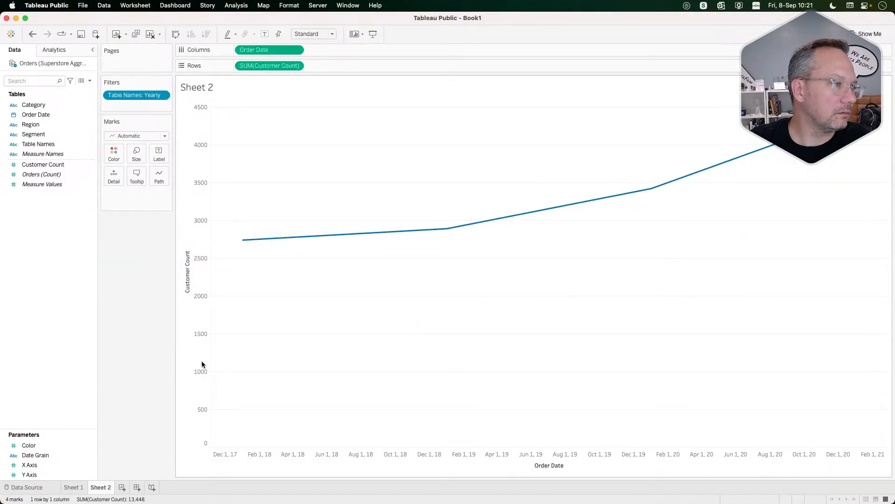
pyautogui.click(122, 487)
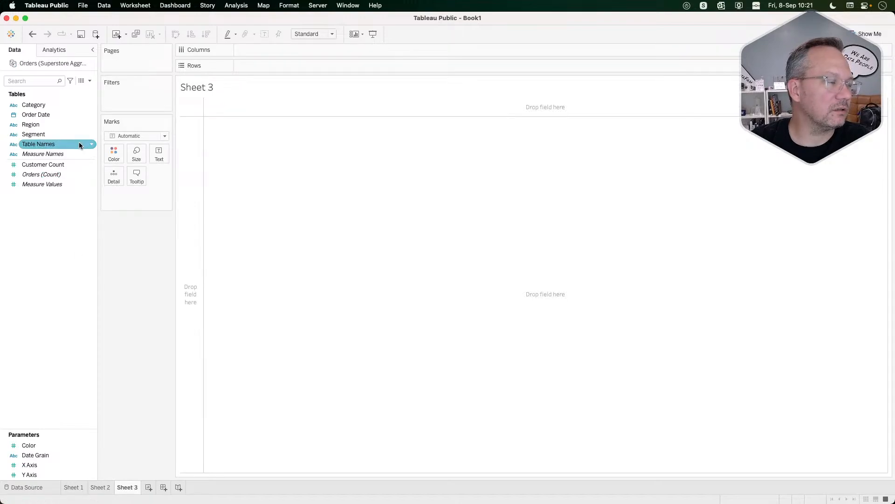
pyautogui.rightClick(128, 488)
pyautogui.click(150, 403)
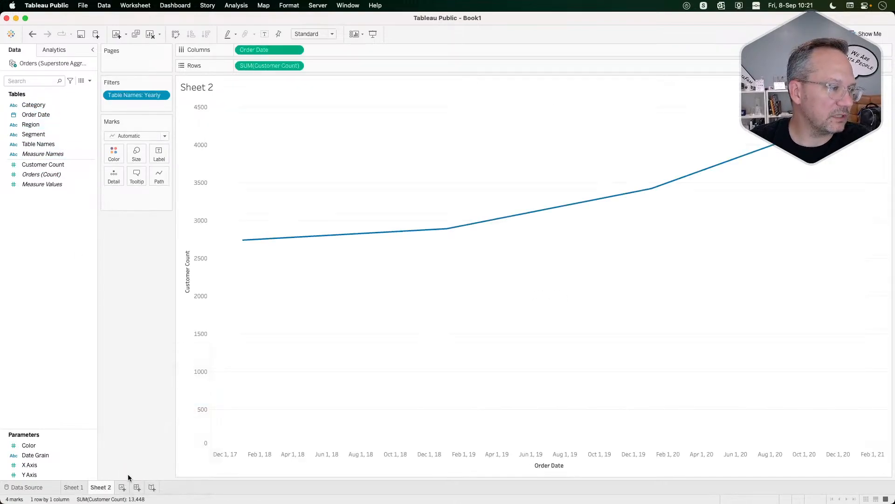
# Duplicate Sheet 2 as a crosstab.
pyautogui.rightClick(102, 487)
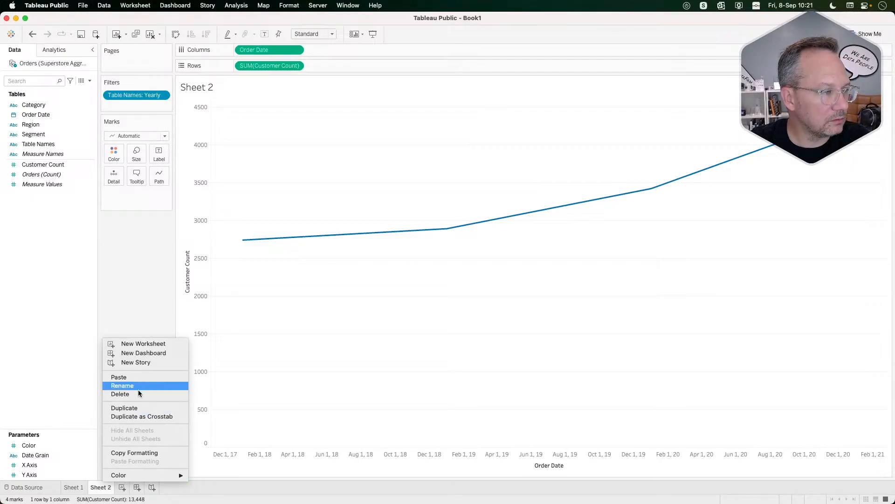
pyautogui.click(138, 417)
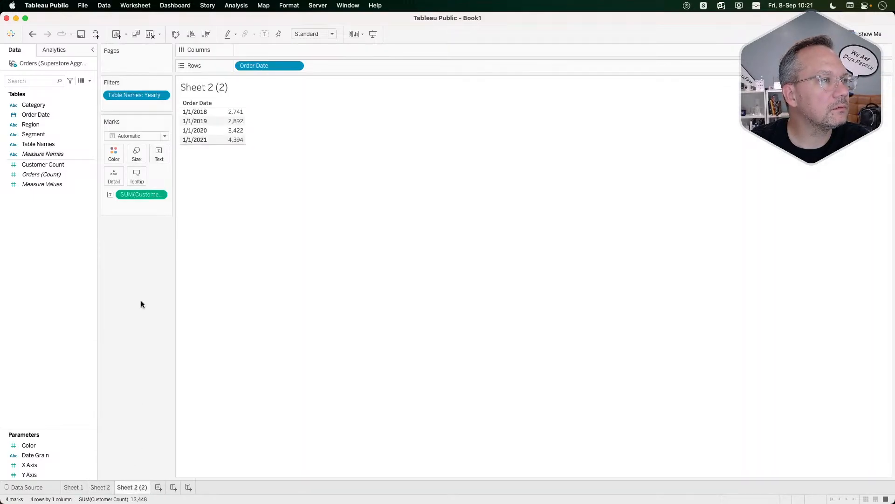
# Try Orders (Count) in place of the Customer Count sum as the crosstab's text value, and undo the replacement.
pyautogui.click(62, 176)
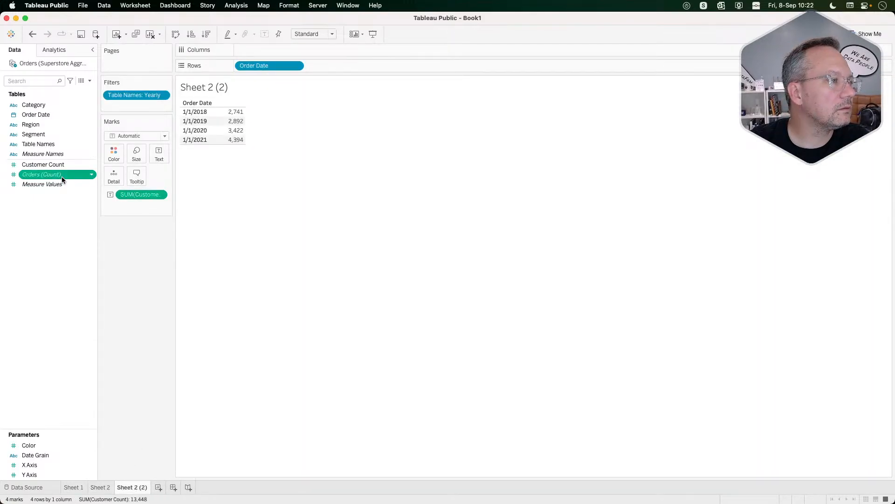
pyautogui.moveTo(61, 176); pyautogui.dragTo(146, 196)
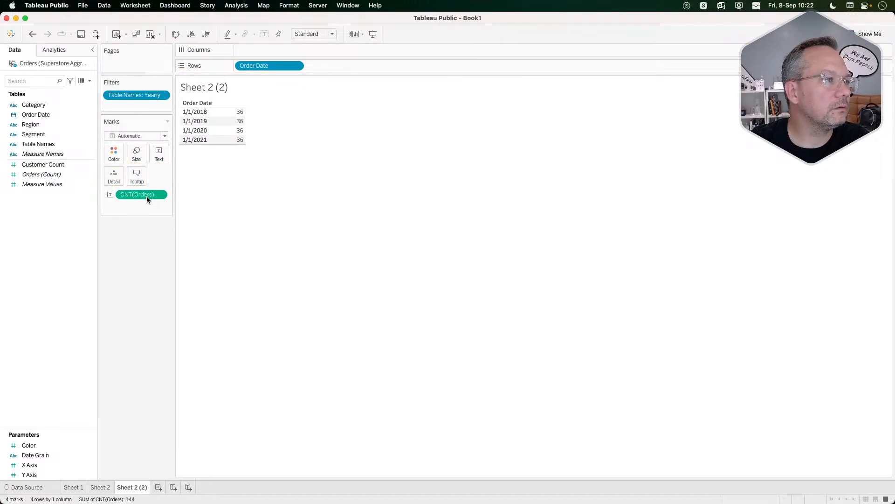
pyautogui.press('super+z')
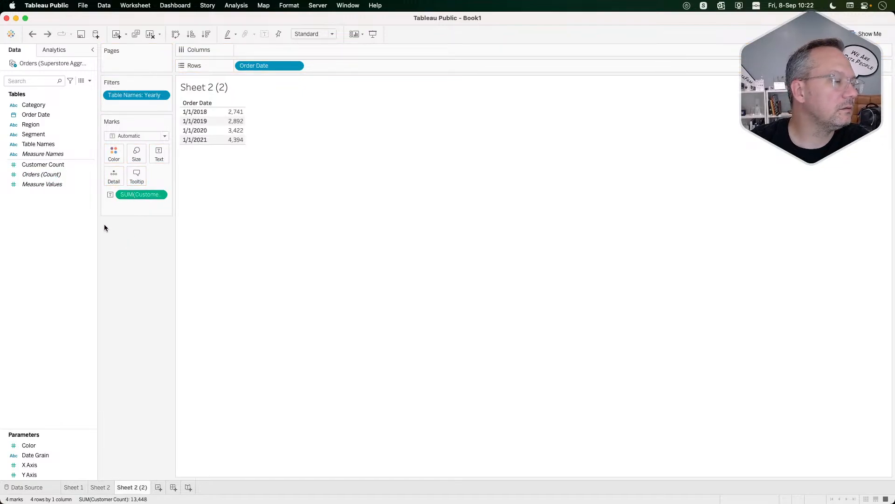
pyautogui.click(68, 164)
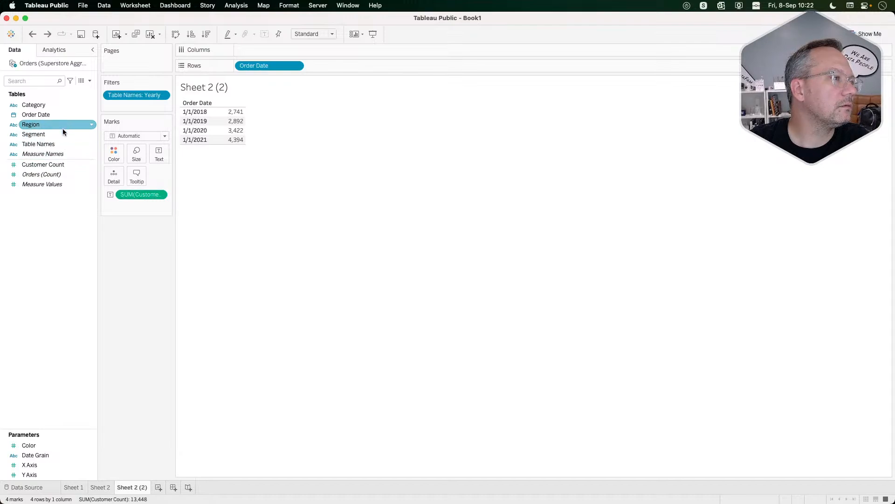
# Remove the Segment, Region and Category data source filters from the Orders (Superstore Aggregated) source and apply the change.
pyautogui.click(103, 6)
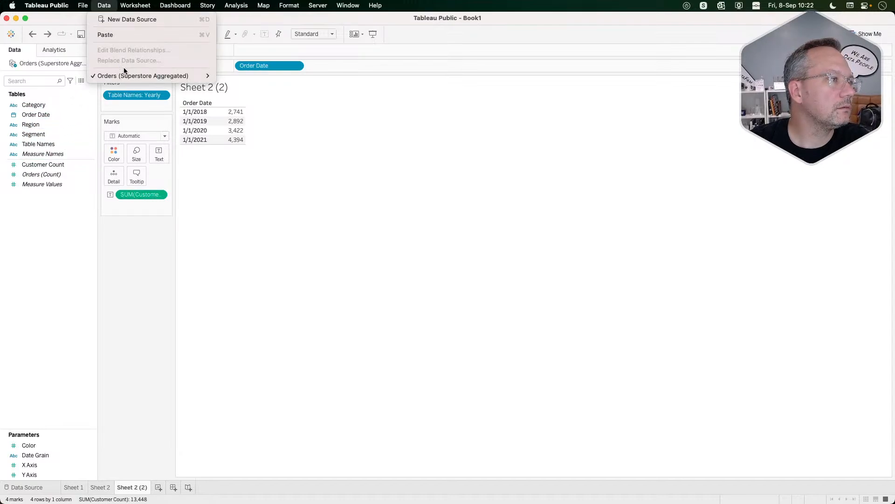
pyautogui.moveTo(159, 75)
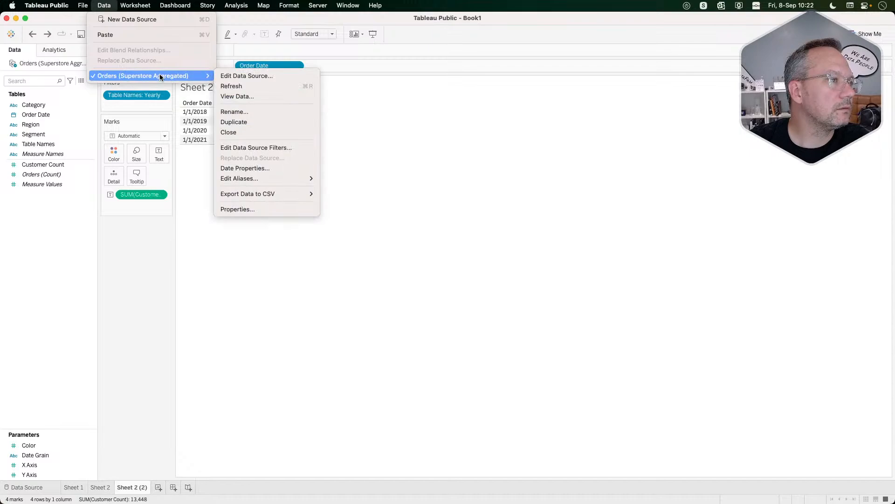
pyautogui.click(263, 148)
pyautogui.click(441, 238)
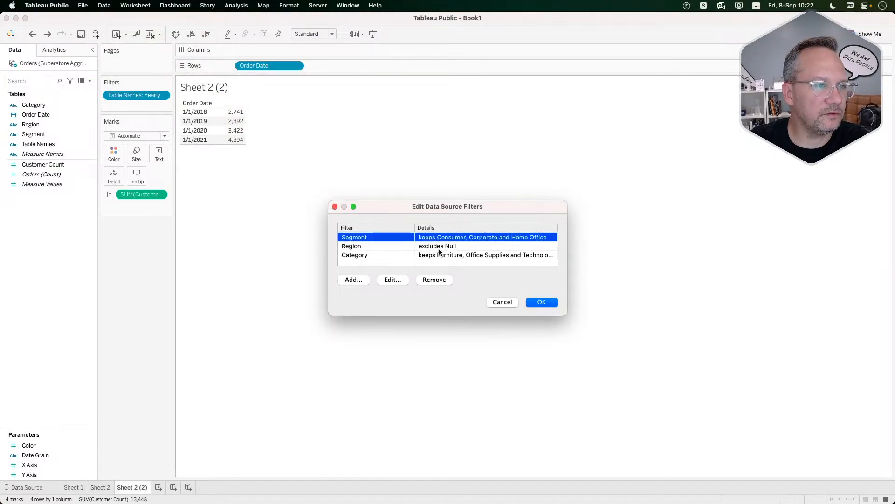
pyautogui.keyDown('shift'); pyautogui.click(440, 254); pyautogui.keyUp('shift')
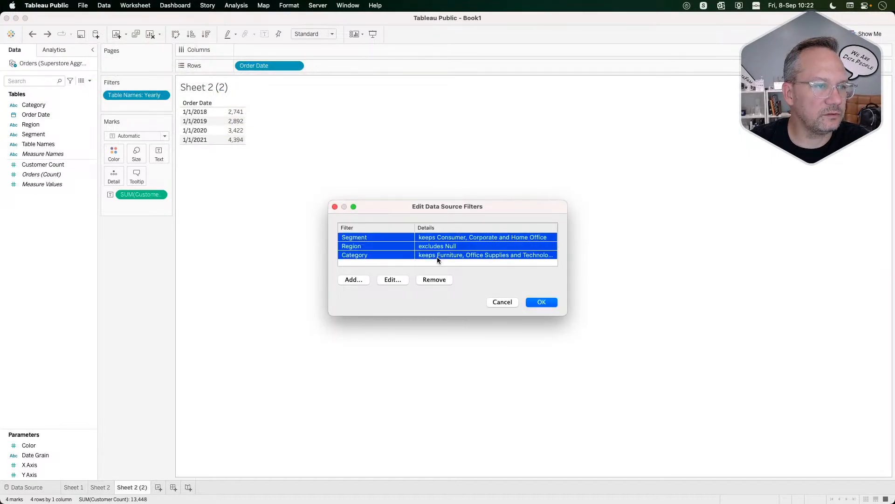
pyautogui.click(421, 279)
pyautogui.click(434, 281)
pyautogui.click(539, 302)
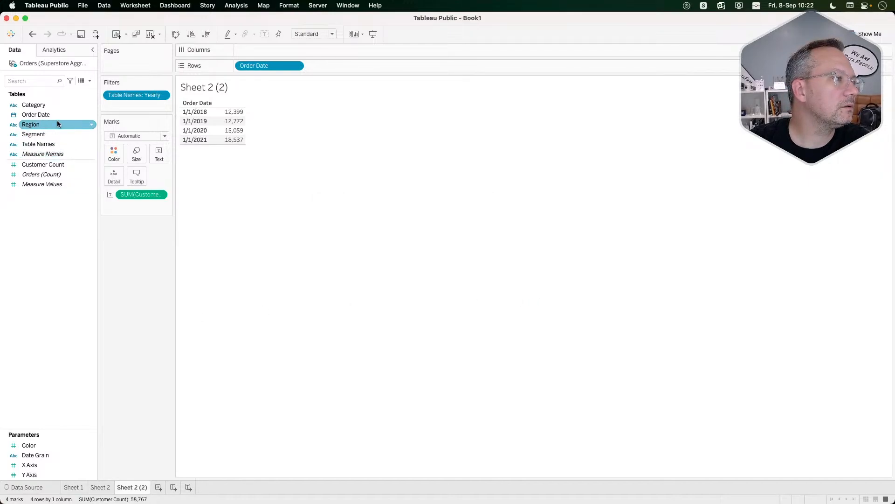
# Add Category, Region and Segment, in that order, to the crosstab's rows after Order Date.
pyautogui.moveTo(37, 105); pyautogui.dragTo(360, 64)
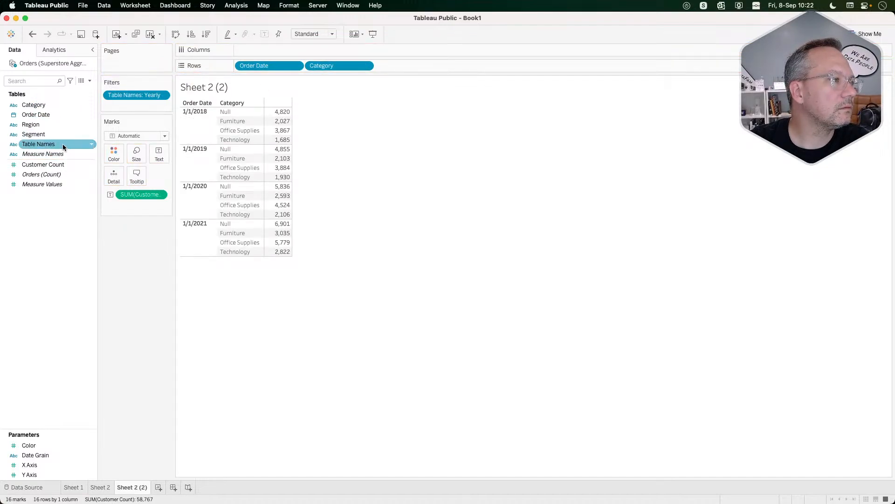
pyautogui.moveTo(50, 124); pyautogui.dragTo(427, 67)
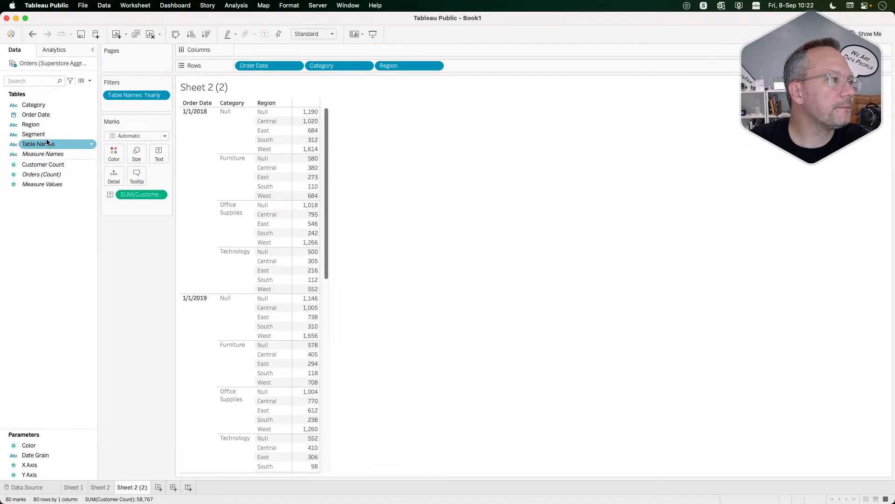
pyautogui.moveTo(34, 134); pyautogui.dragTo(492, 66)
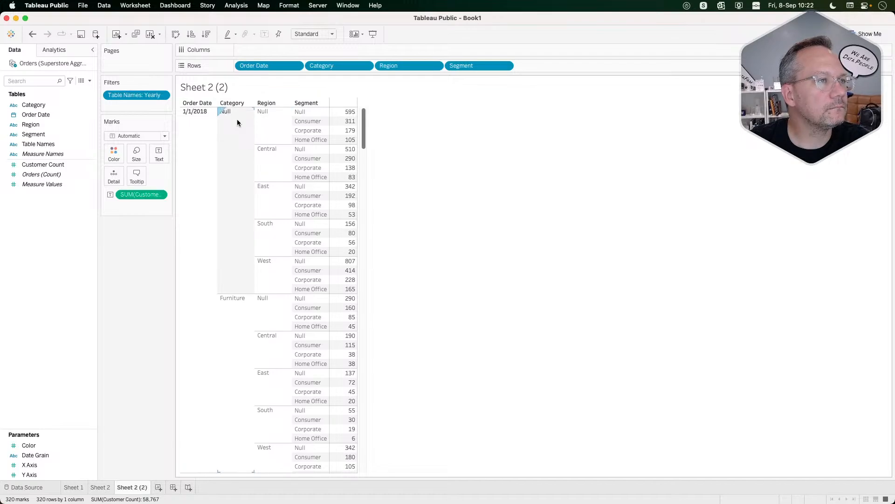
# Filter Category on the crosstab to keep only Null.
pyautogui.click(366, 66)
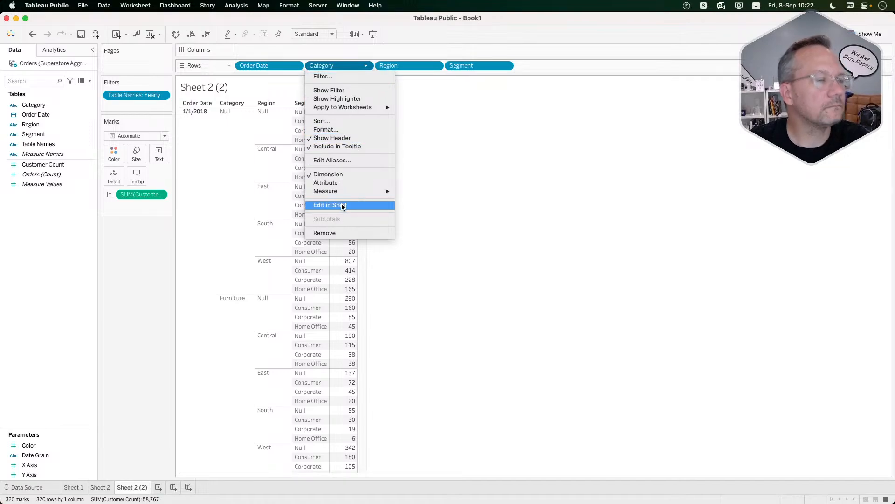
pyautogui.moveTo(339, 196)
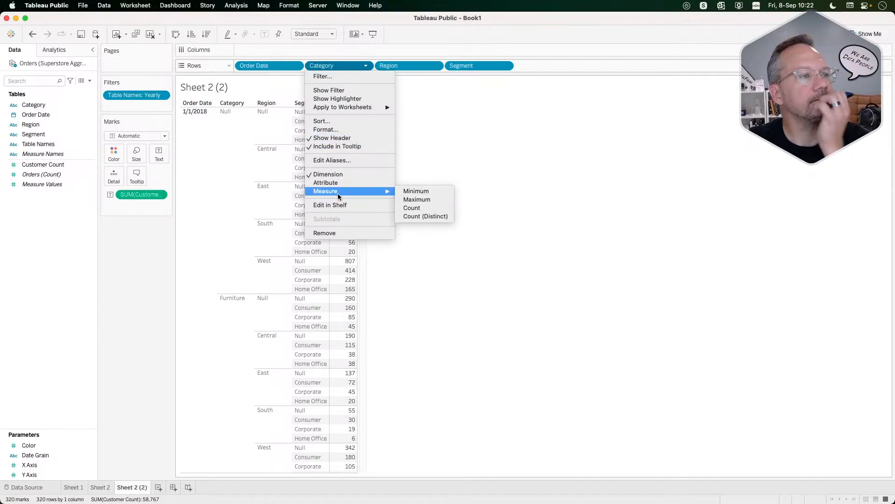
pyautogui.click(331, 76)
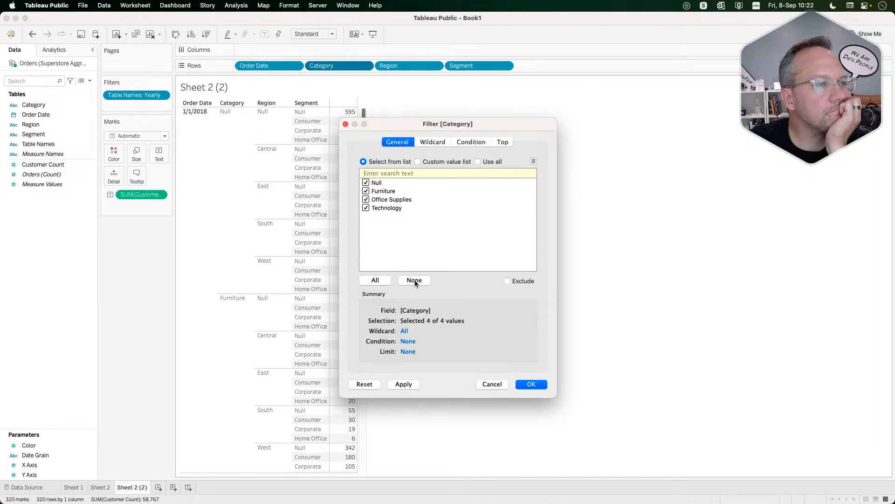
pyautogui.click(534, 383)
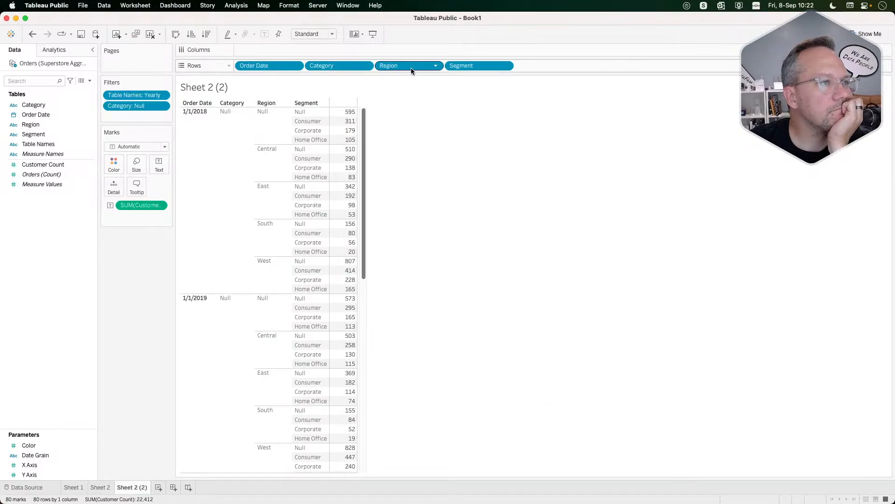
# Filter Region on the crosstab to keep only Null.
pyautogui.click(436, 66)
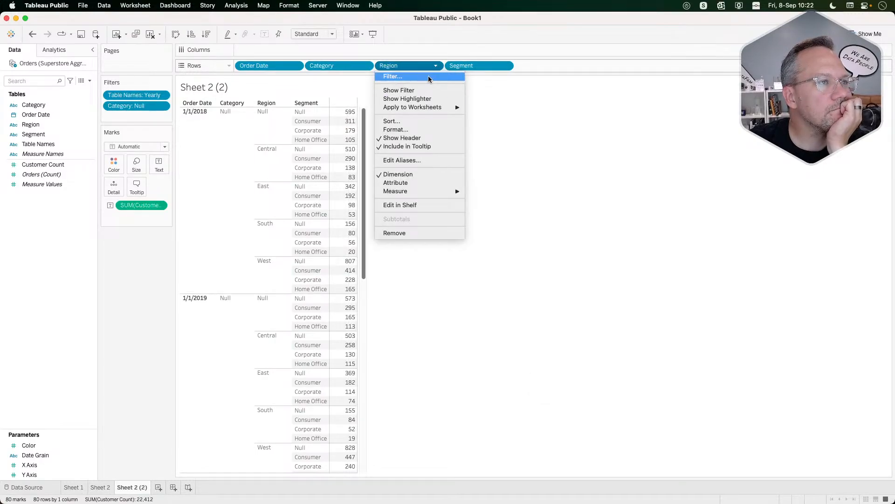
pyautogui.click(428, 77)
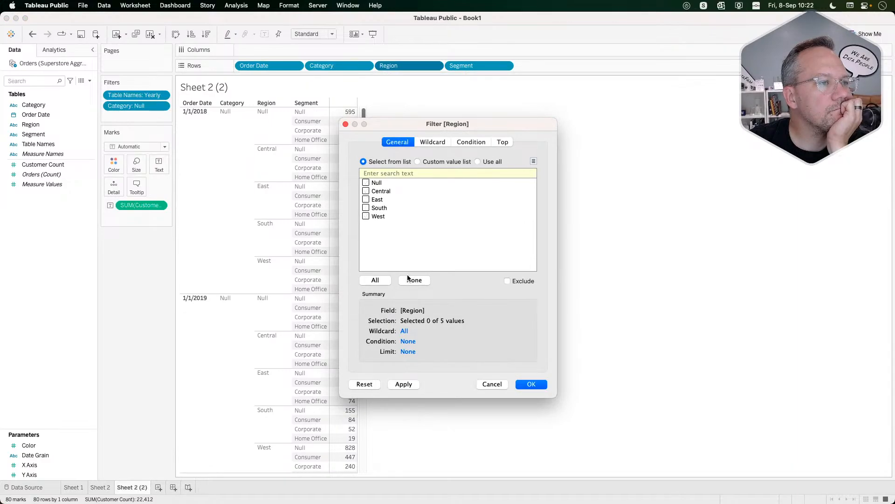
pyautogui.click(366, 183)
pyautogui.click(531, 384)
# Filter Segment on the crosstab to keep only Null, and compare the yearly counts with the reference dashboard in Arc.
pyautogui.click(506, 67)
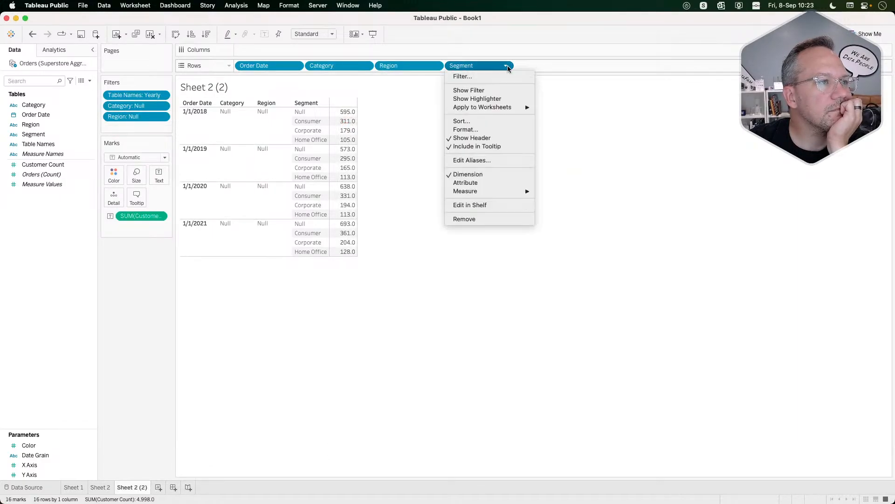
pyautogui.click(496, 76)
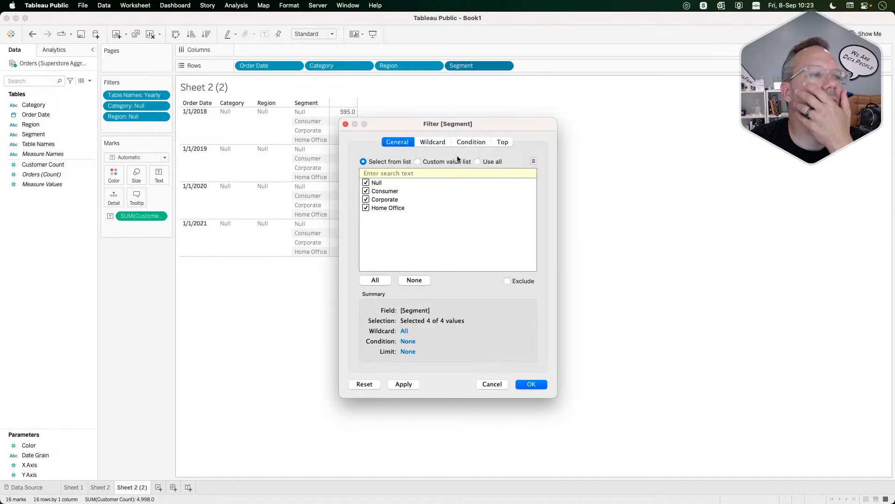
pyautogui.click(411, 280)
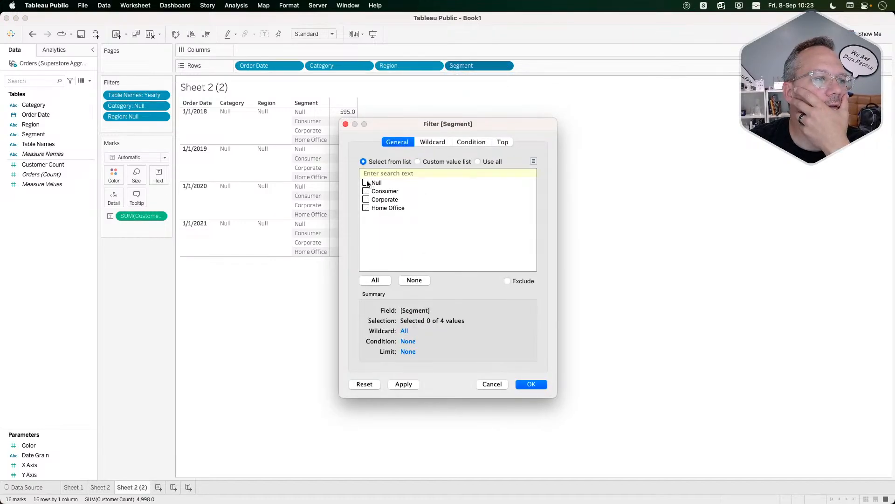
pyautogui.click(366, 183)
pyautogui.click(529, 384)
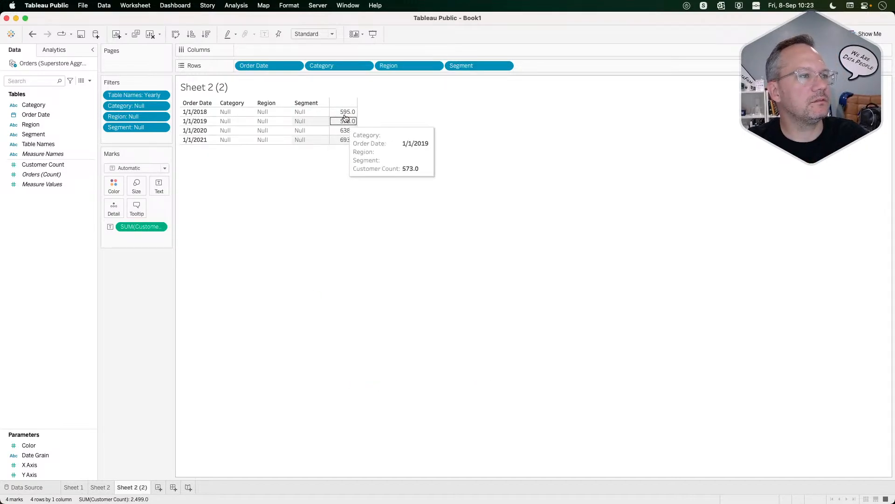
pyautogui.press('super+Tab')
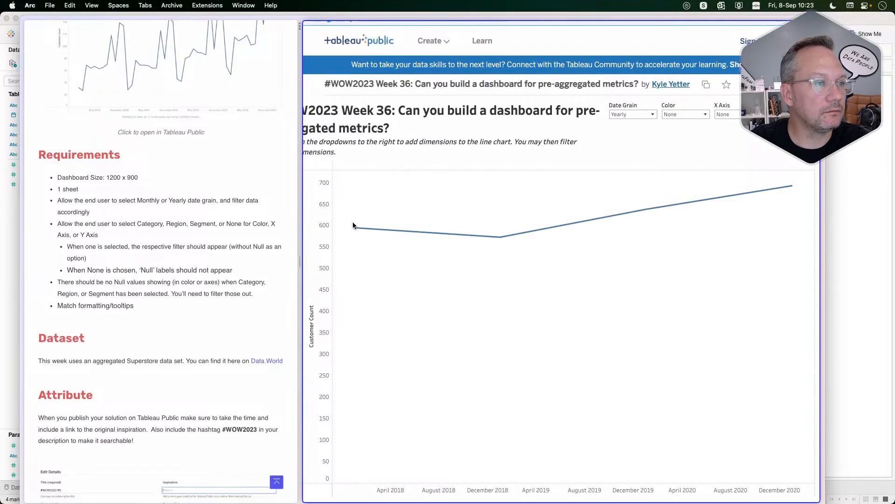
pyautogui.press('super+Tab')
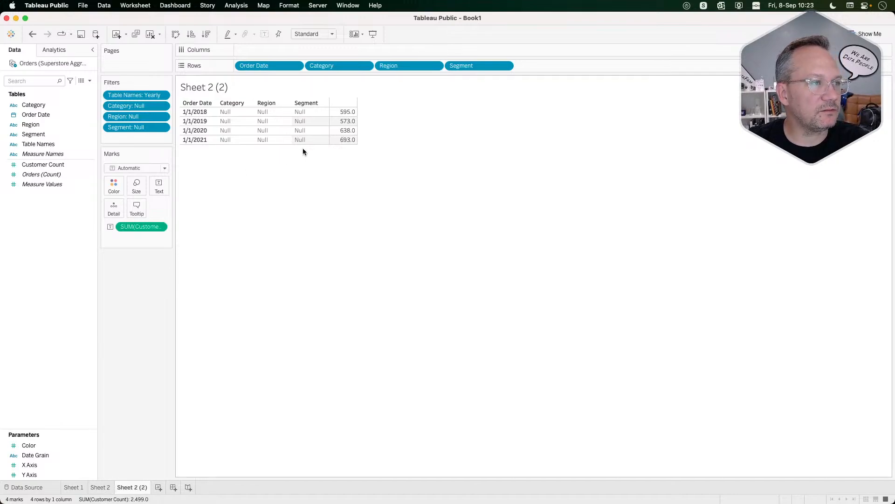
# Remove the Category, Region and Segment filters from the crosstab sheet and return to Sheet 2.
pyautogui.keyDown('super'); pyautogui.click(125, 127); pyautogui.keyUp('super')
pyautogui.moveTo(124, 128); pyautogui.dragTo(108, 324)
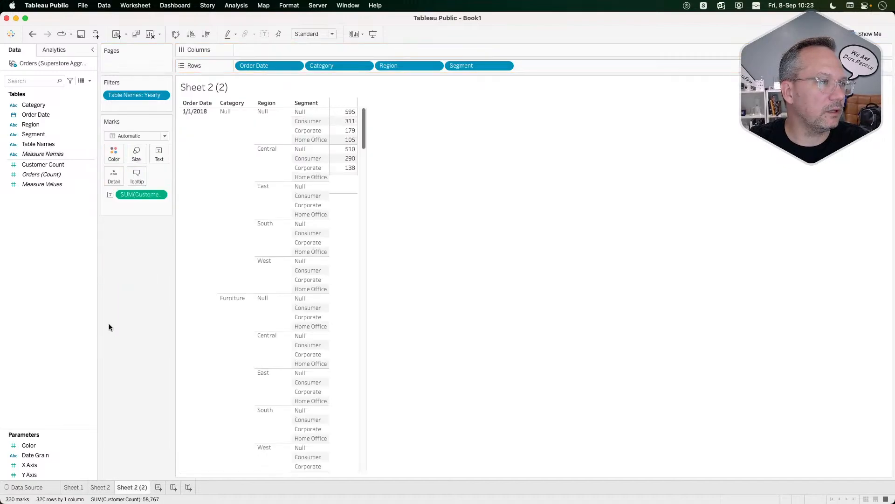
pyautogui.click(100, 487)
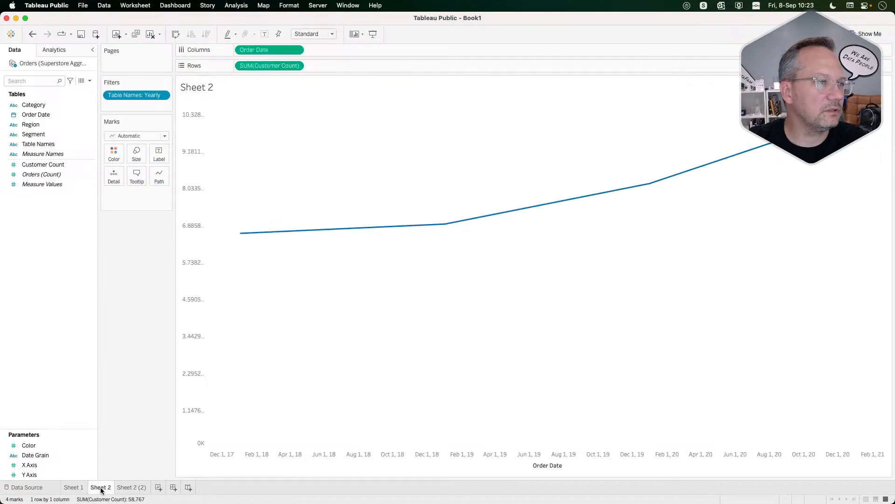
# Start a new calculated field on Sheet 2 and place the cursor in its empty formula.
pyautogui.rightClick(72, 293)
pyautogui.click(82, 298)
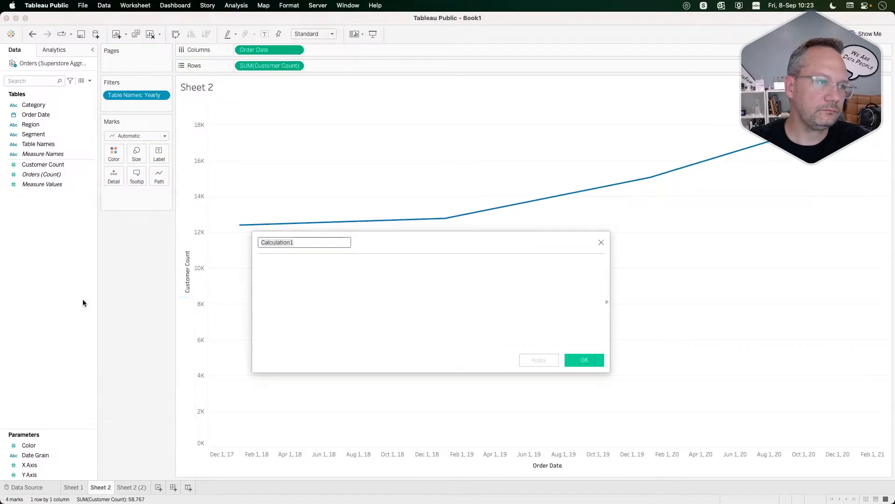
pyautogui.click(347, 291)
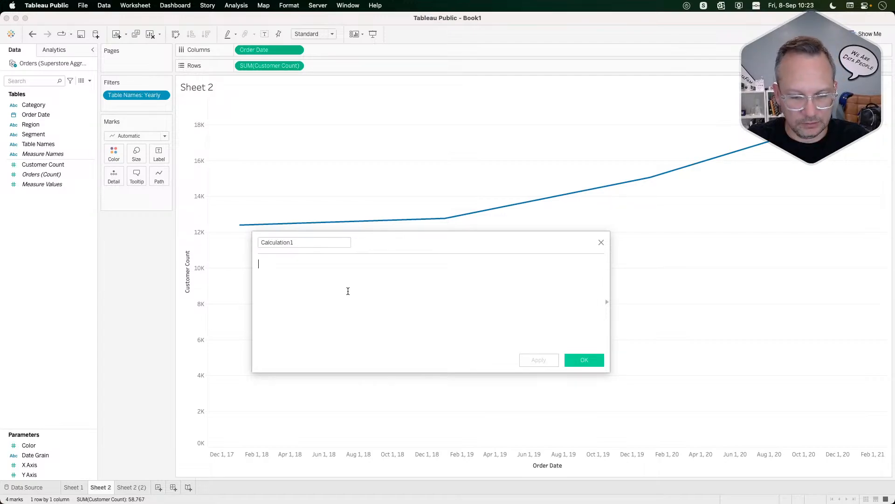
pyautogui.write('Year')
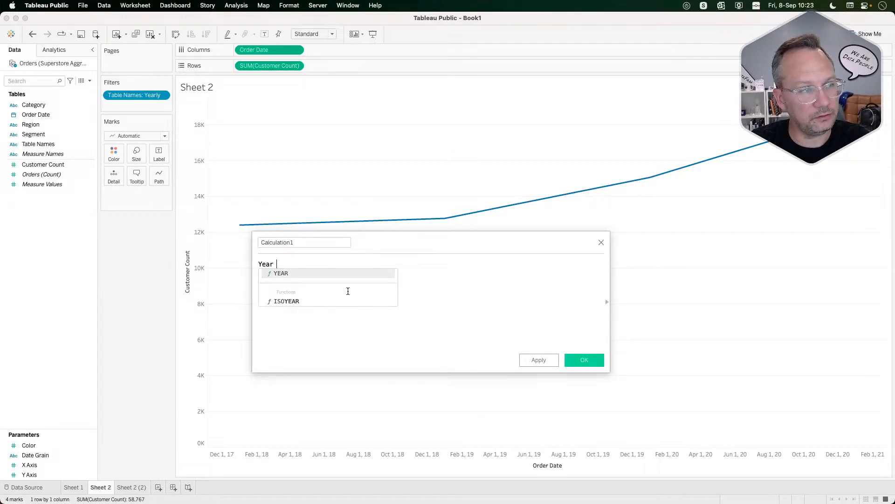
pyautogui.press('BackSpace')
pyautogui.press('BackSpace')
pyautogui.press('BackSpace')
pyautogui.press('BackSpace')
pyautogui.press('BackSpace')
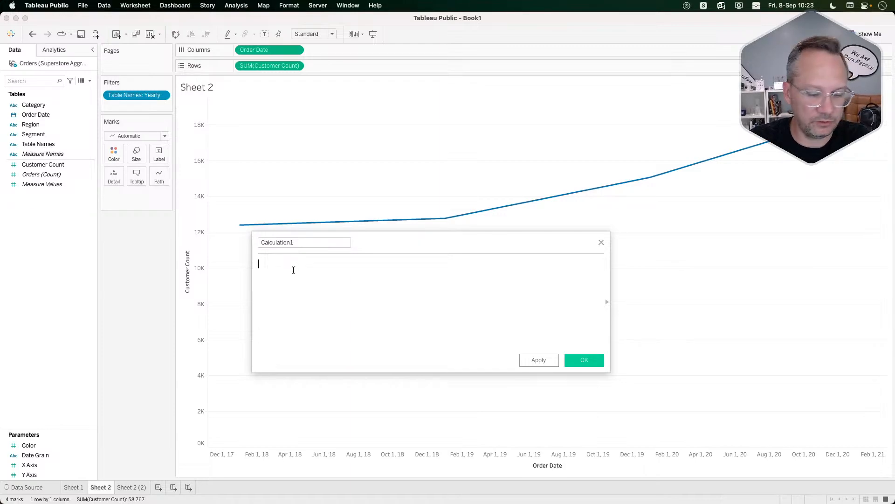
# Begin the formula with CASE on the Color parameter, followed by an indented when ... then line.
pyautogui.write('cas')
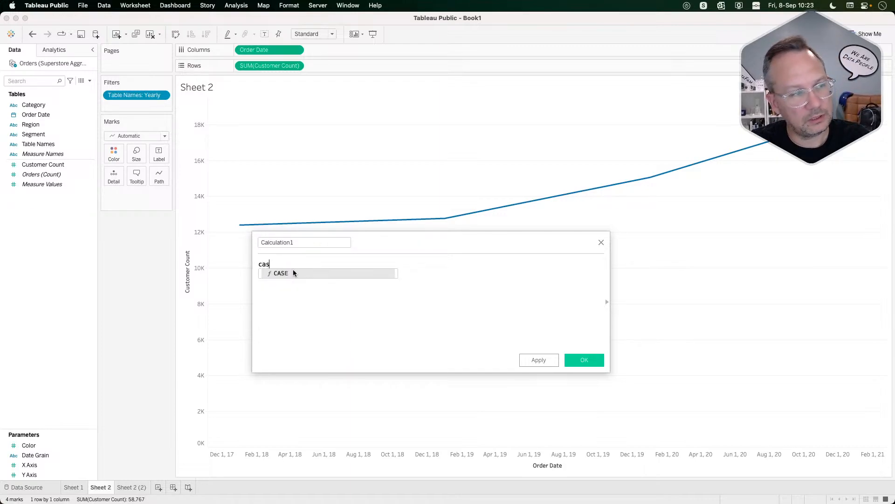
pyautogui.press('Return')
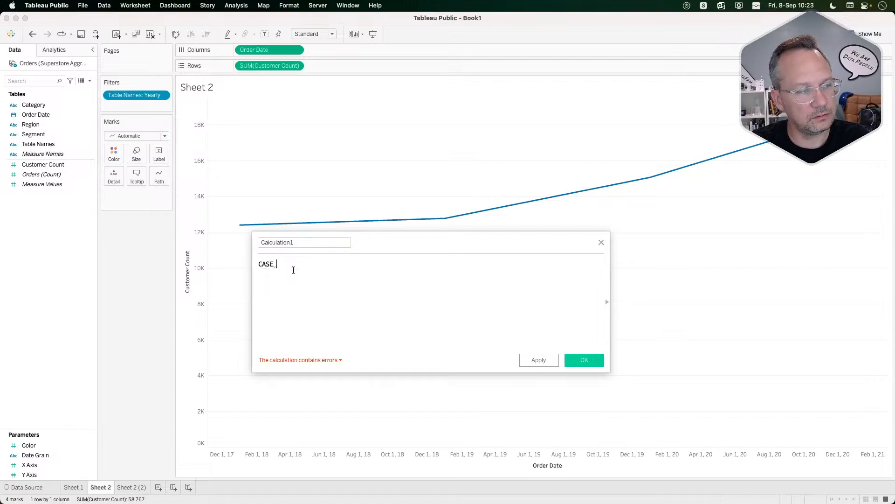
pyautogui.write('colo')
pyautogui.press('Return')
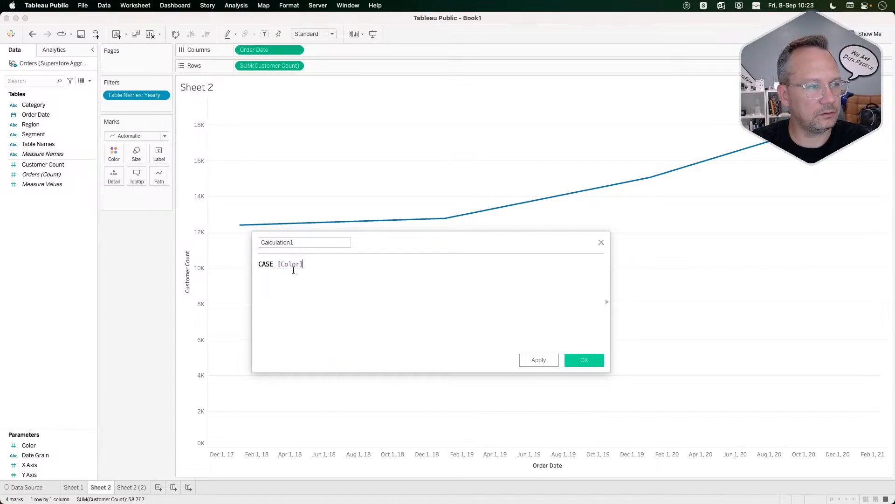
pyautogui.write('w')
pyautogui.press('BackSpace')
pyautogui.press('Tab')
pyautogui.write('when')
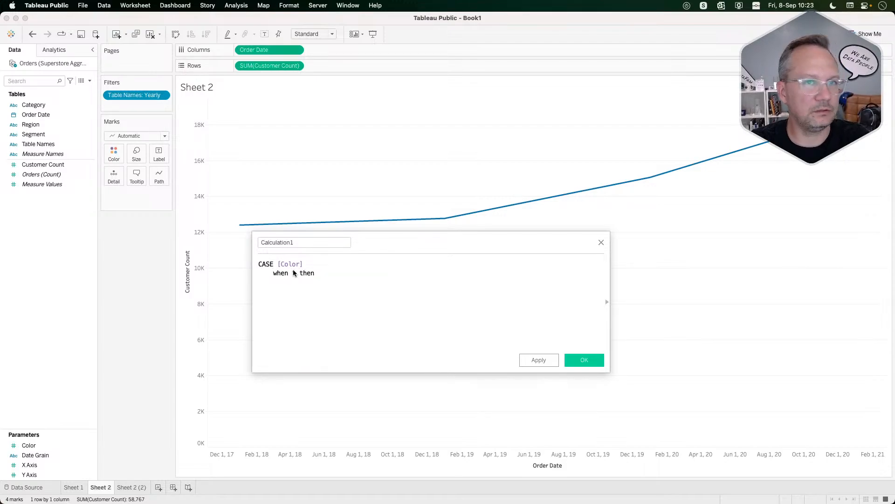
# Check the order of the Color options on the reference dashboard in Arc, and make the formula's value 1 return [Category] in Tableau.
pyautogui.press('super+Tab')
pyautogui.click(701, 115)
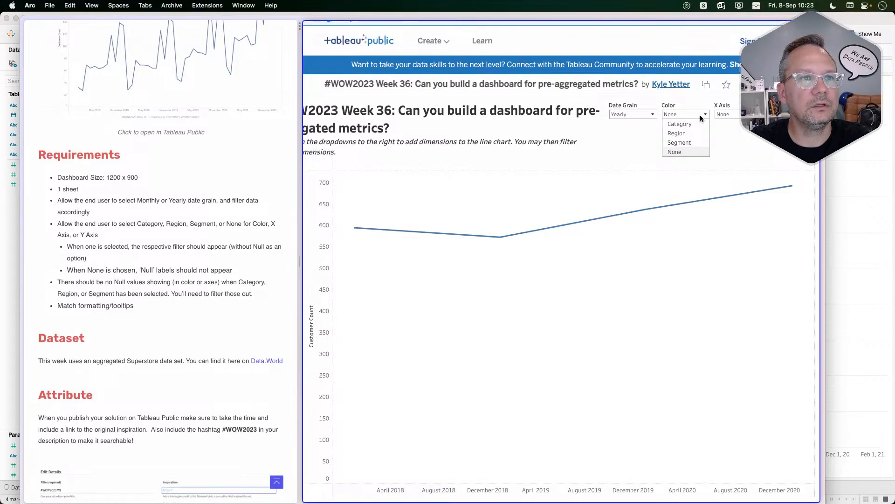
pyautogui.press('super+Tab')
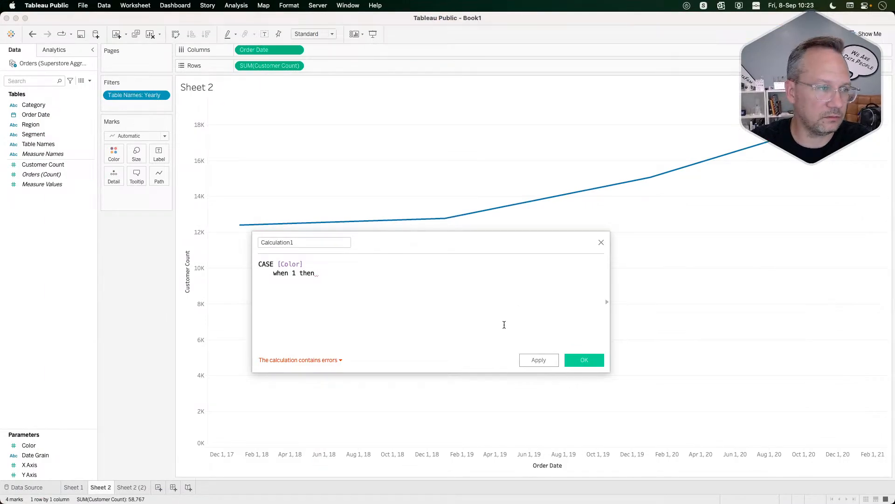
pyautogui.write('"')
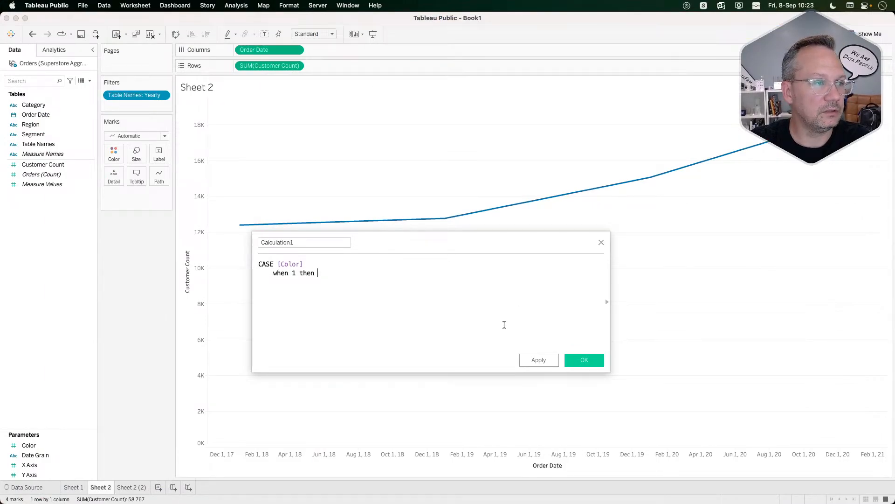
pyautogui.write('cat')
pyautogui.press('Return')
pyautogui.press('Return')
# Add a second line to the CASE formula: when 2 then [Region].
pyautogui.write('wh')
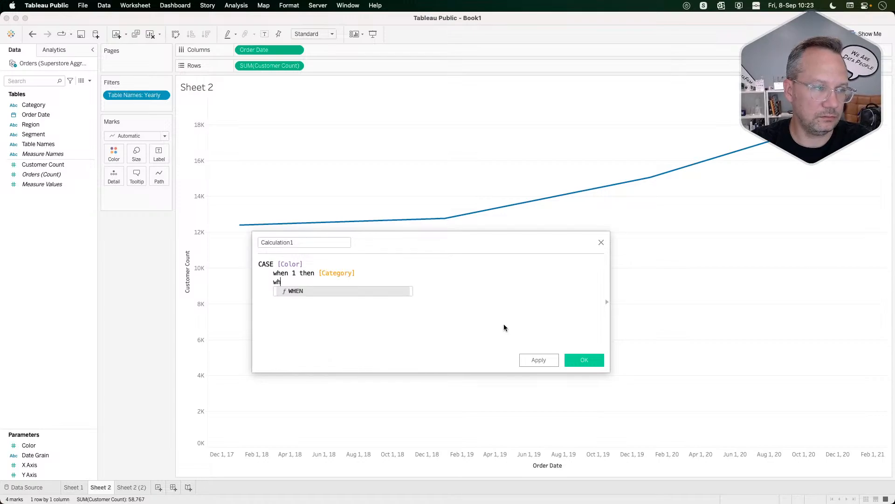
pyautogui.write('en 2 then ')
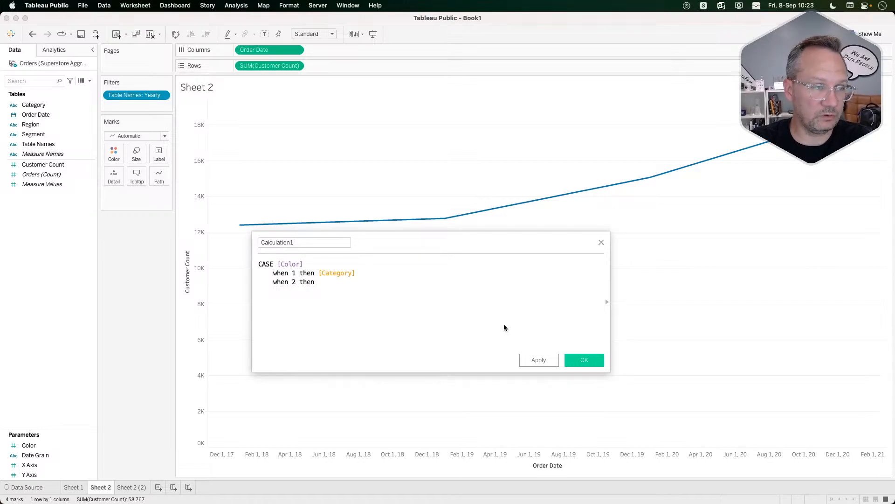
pyautogui.write('regp')
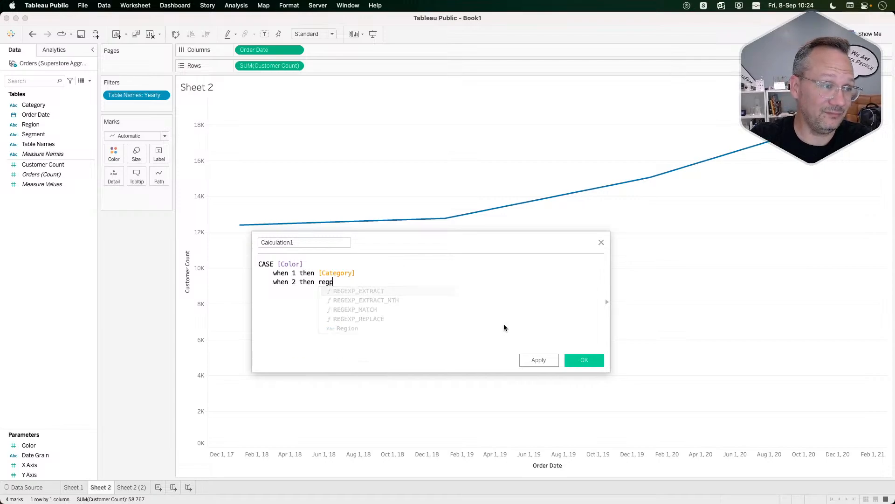
pyautogui.press('BackSpace')
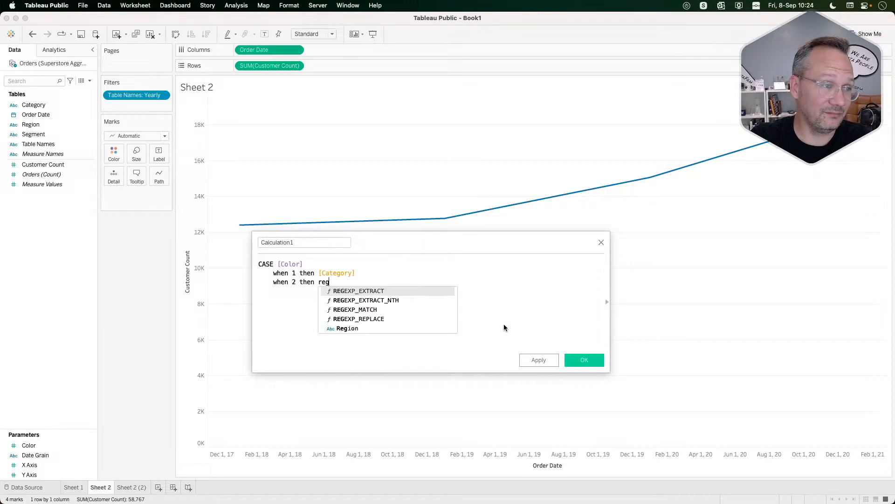
pyautogui.write('i')
pyautogui.press('Return')
pyautogui.press('Return')
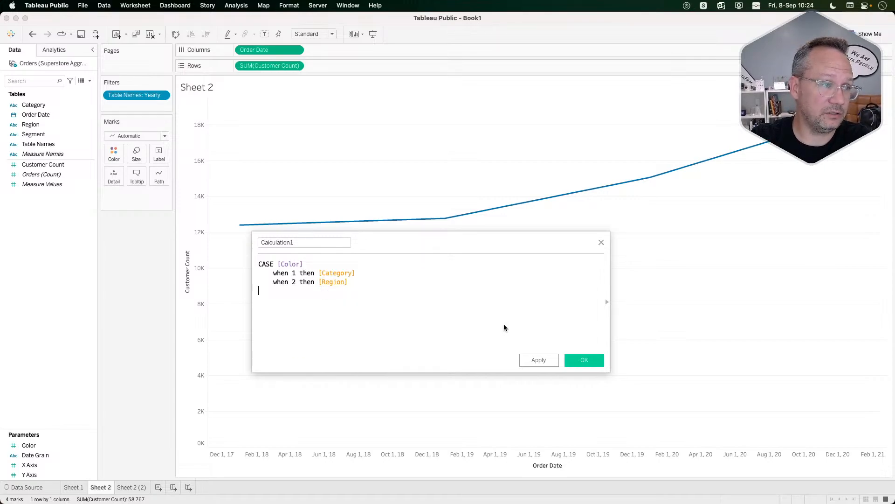
# Add the line when 3 then [Segment] to the formula and close the CASE with END.
pyautogui.write('when 34')
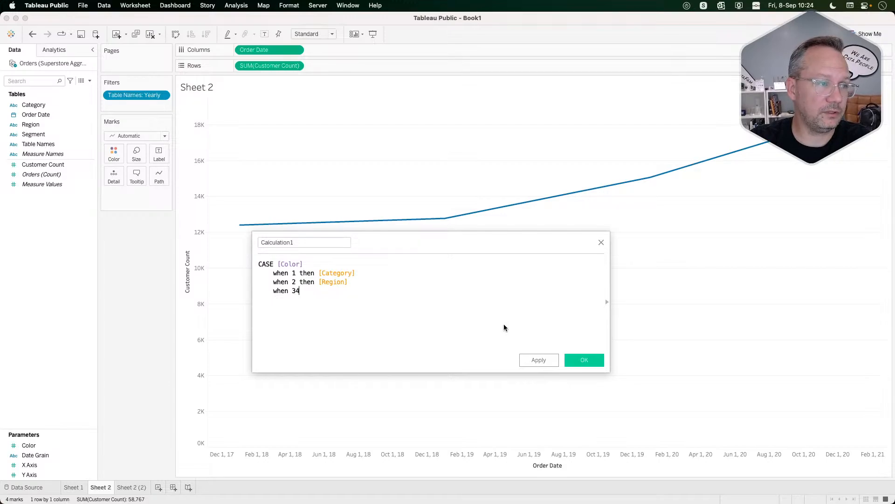
pyautogui.press('BackSpace')
pyautogui.write('then ')
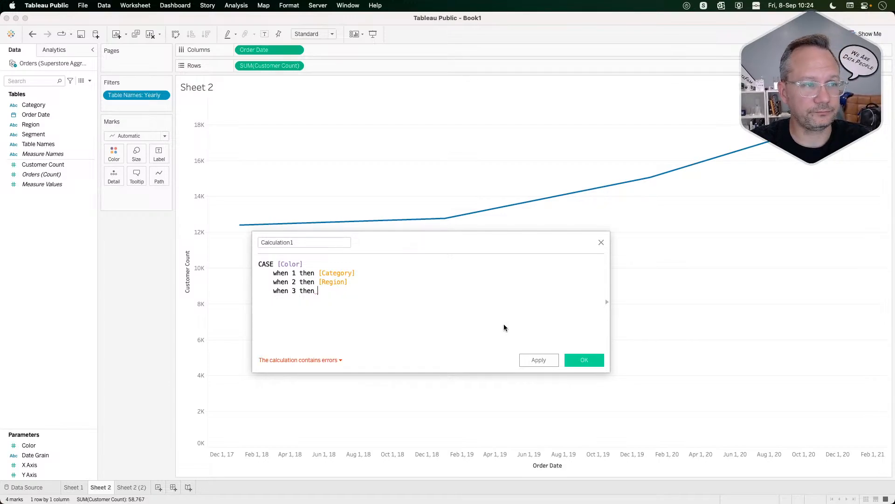
pyautogui.write('seg')
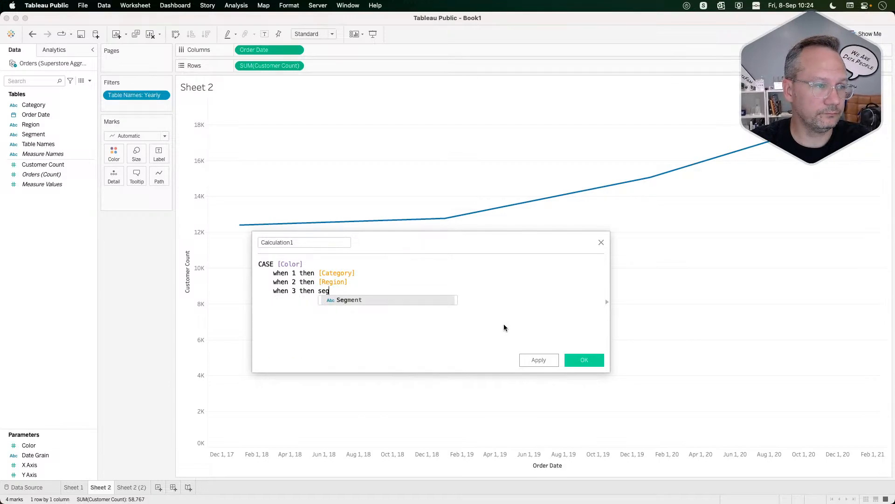
pyautogui.press('Return')
pyautogui.write('END')
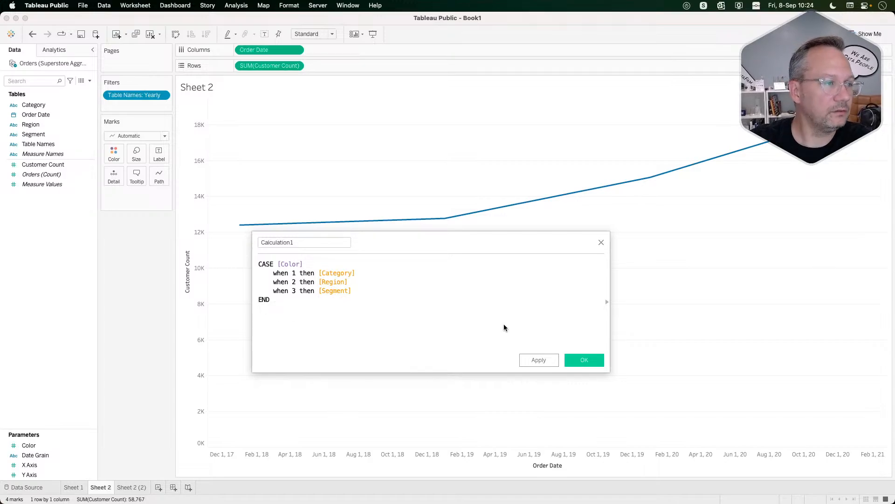
# Name the calculated field Color Filter and save it.
pyautogui.doubleClick(302, 242)
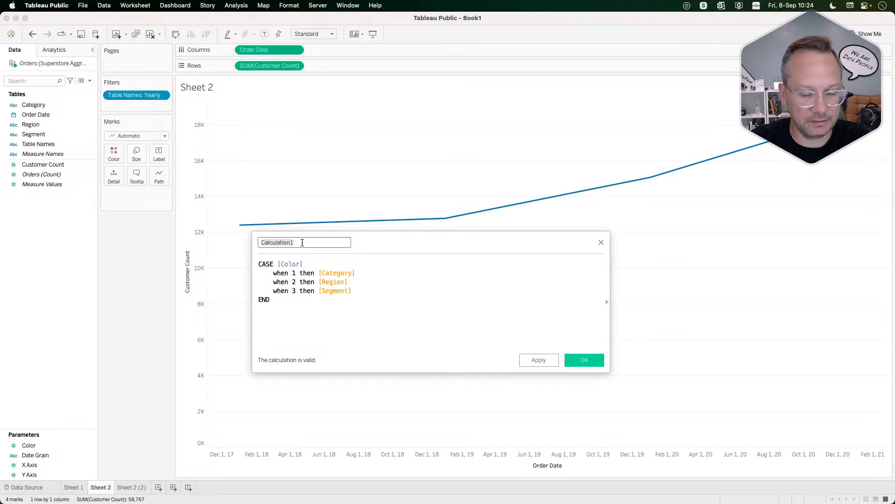
pyautogui.write('COlor')
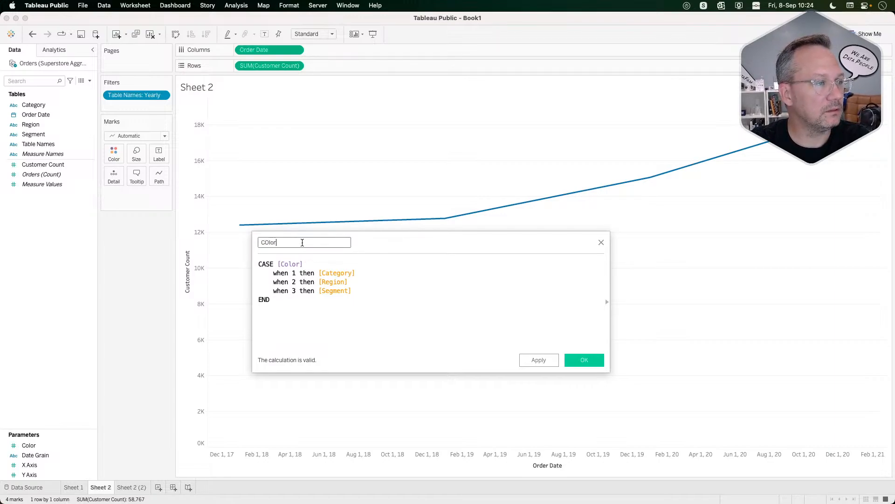
pyautogui.press('BackSpace')
pyautogui.press('BackSpace')
pyautogui.press('BackSpace')
pyautogui.press('BackSpace')
pyautogui.press('BackSpace')
pyautogui.write('Color Filter')
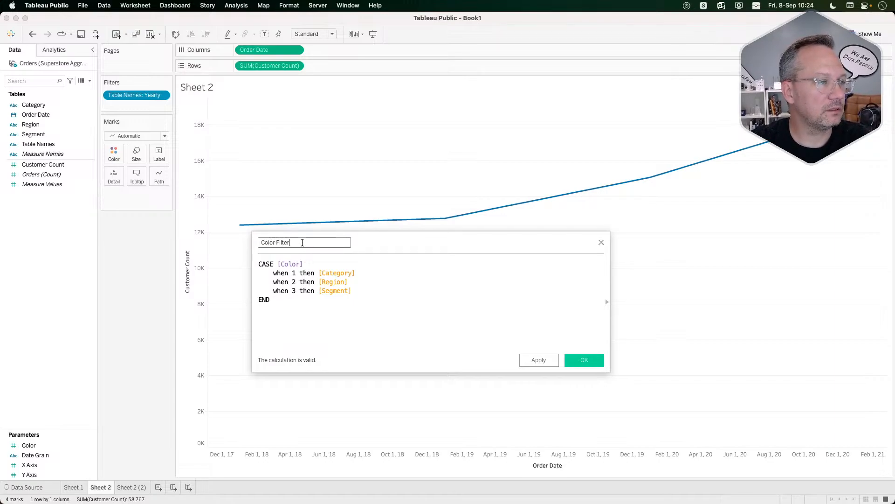
pyautogui.click(584, 361)
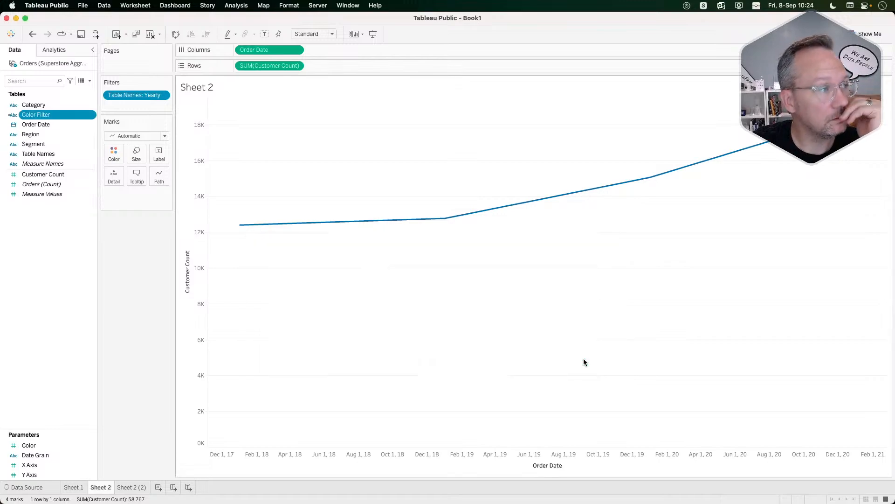
pyautogui.click(55, 270)
pyautogui.rightClick(56, 272)
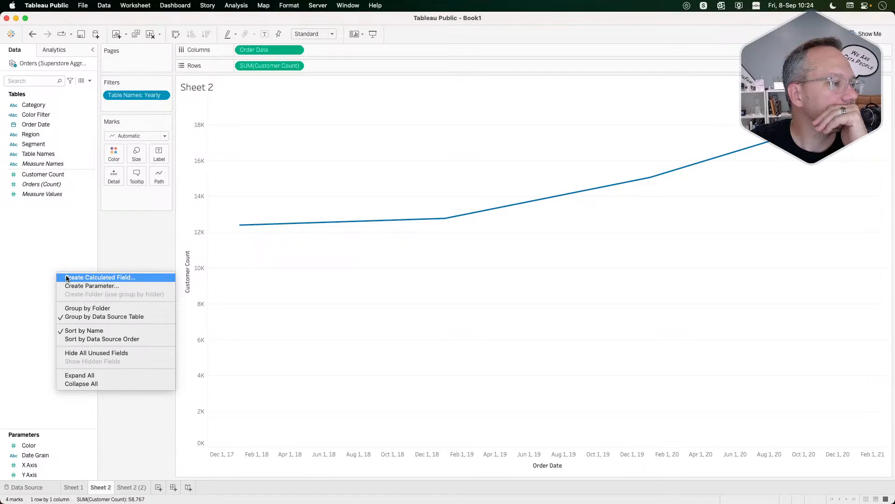
pyautogui.click(43, 256)
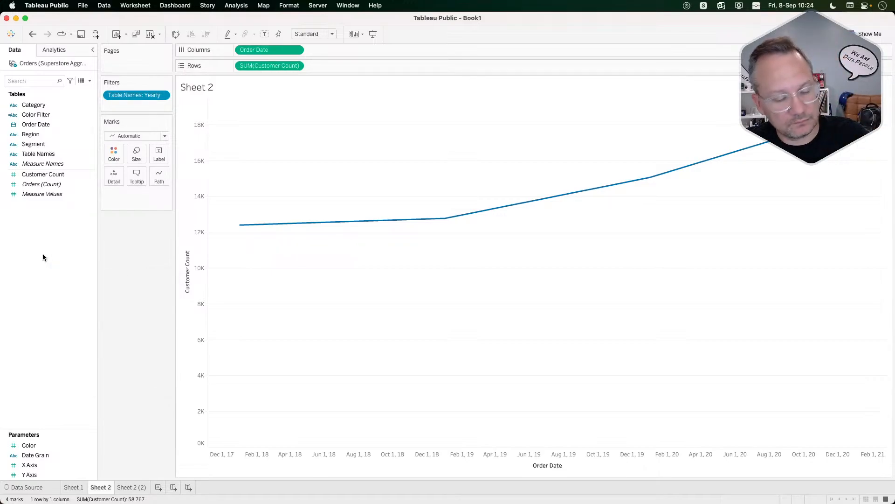
# Review the Color control and the written requirements for None and Null values in Arc, and return to Tableau.
pyautogui.press('super+Tab')
pyautogui.click(730, 147)
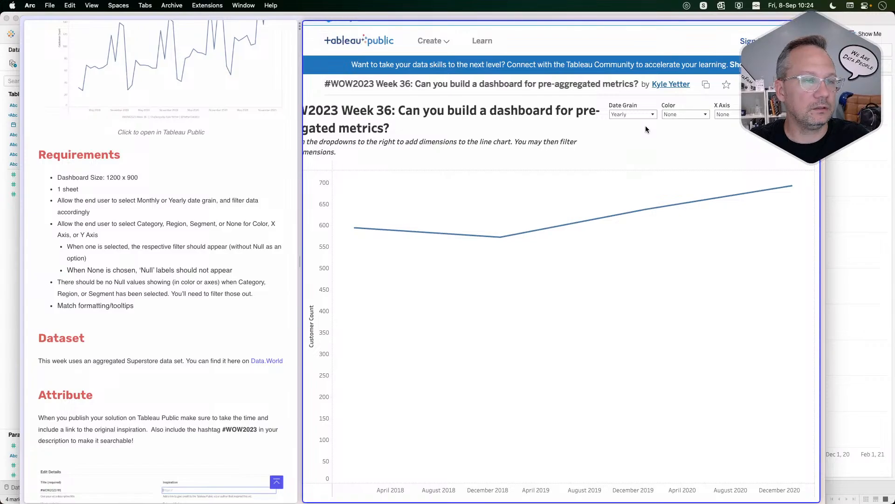
pyautogui.press('super+Tab')
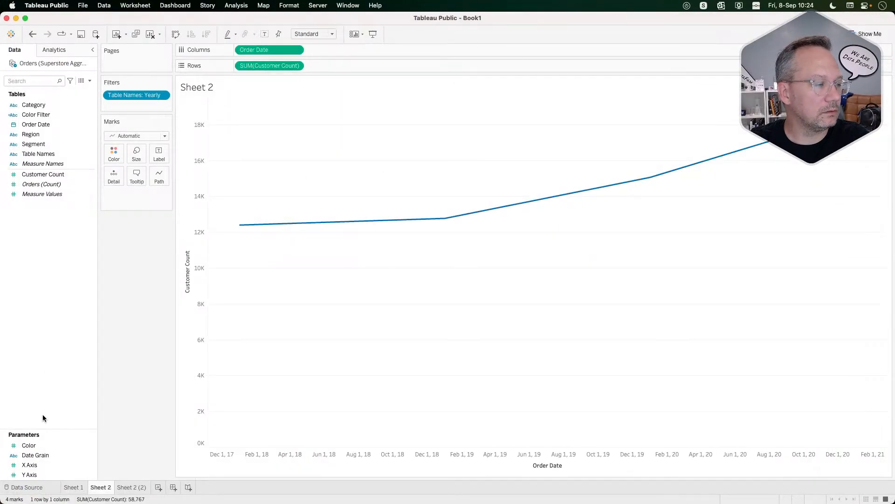
pyautogui.click(39, 445)
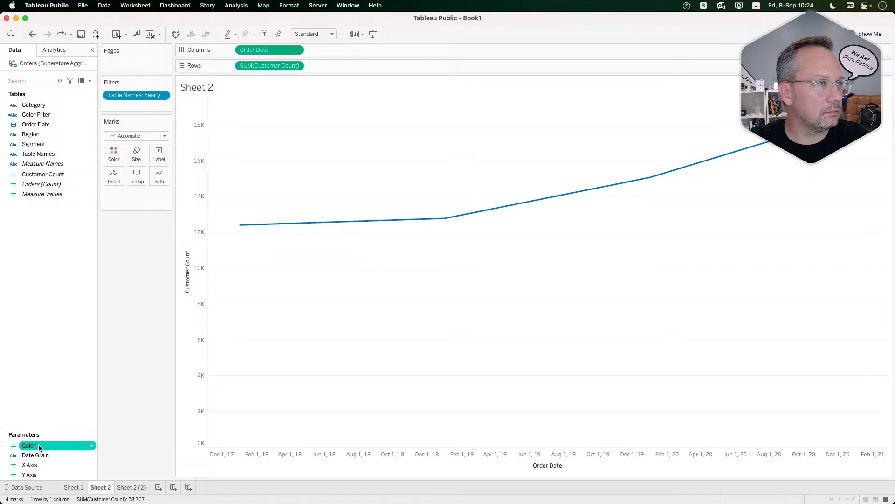
pyautogui.press('super+Tab')
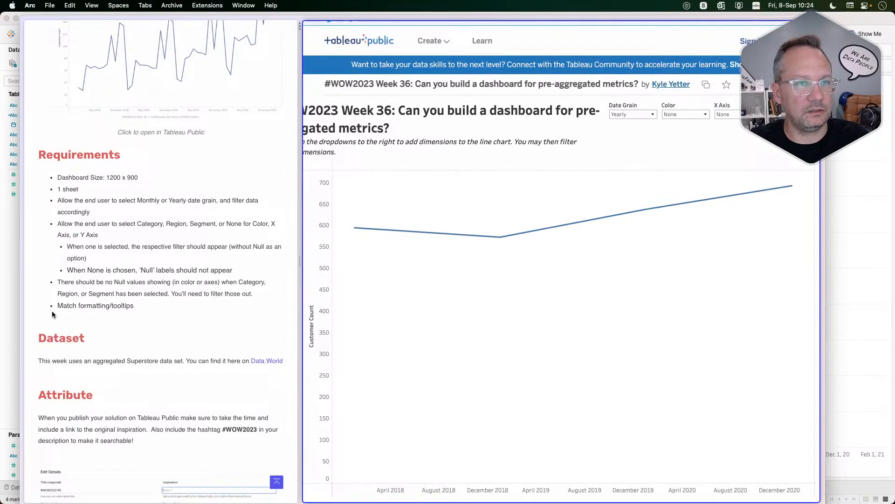
pyautogui.press('super+Tab')
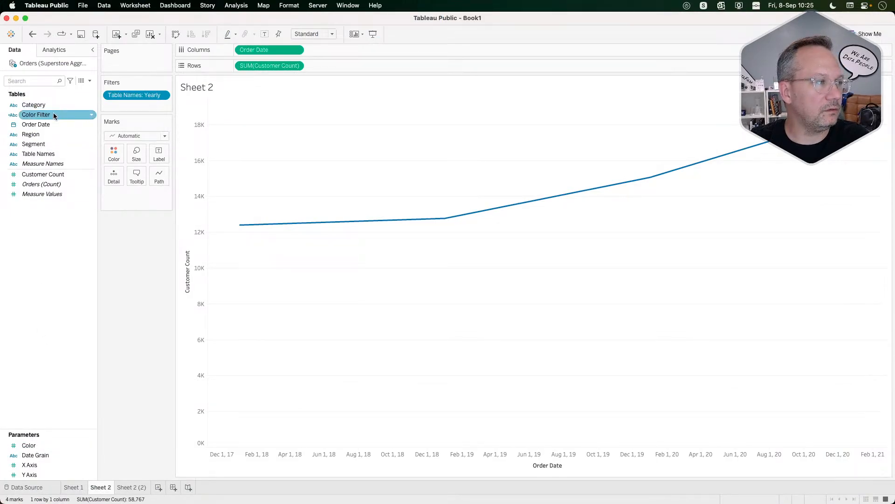
# Try coloring the lines by Color Filter, compare with the reference dashboard's Color set to None in Arc, and take the field off the marks.
pyautogui.moveTo(54, 115); pyautogui.dragTo(115, 156)
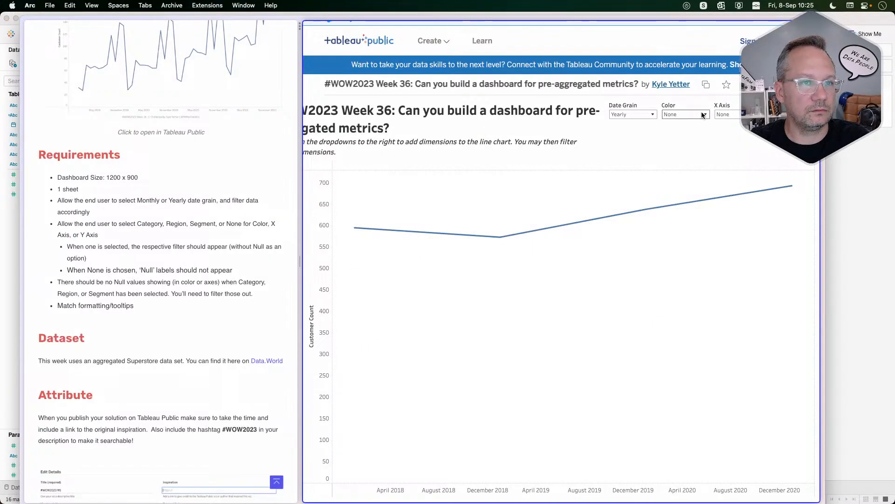
pyautogui.click(703, 114)
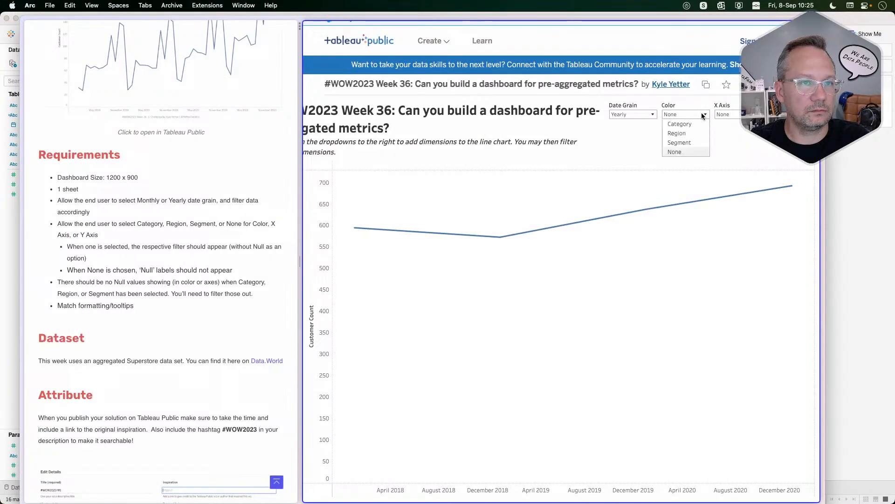
pyautogui.click(682, 150)
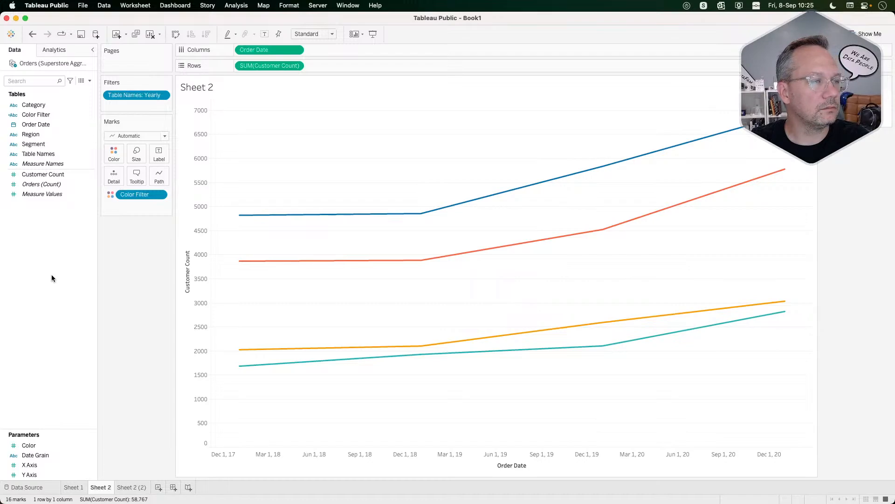
pyautogui.moveTo(138, 194); pyautogui.dragTo(136, 301)
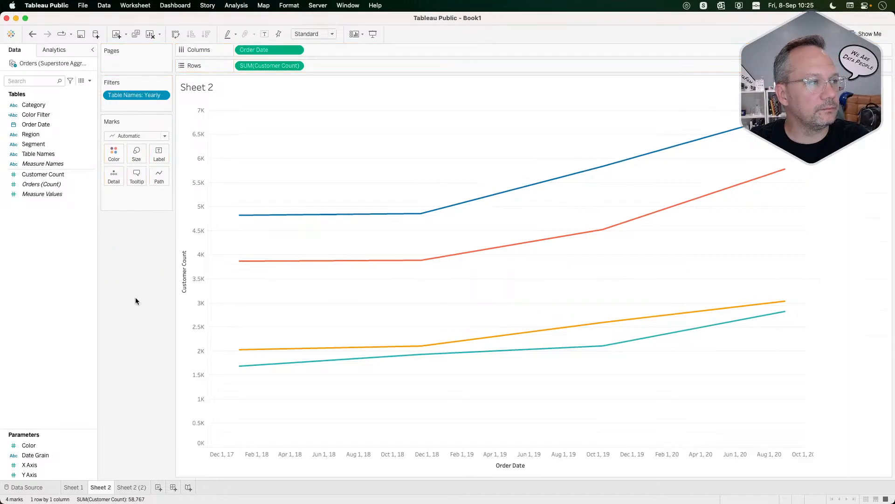
pyautogui.click(44, 106)
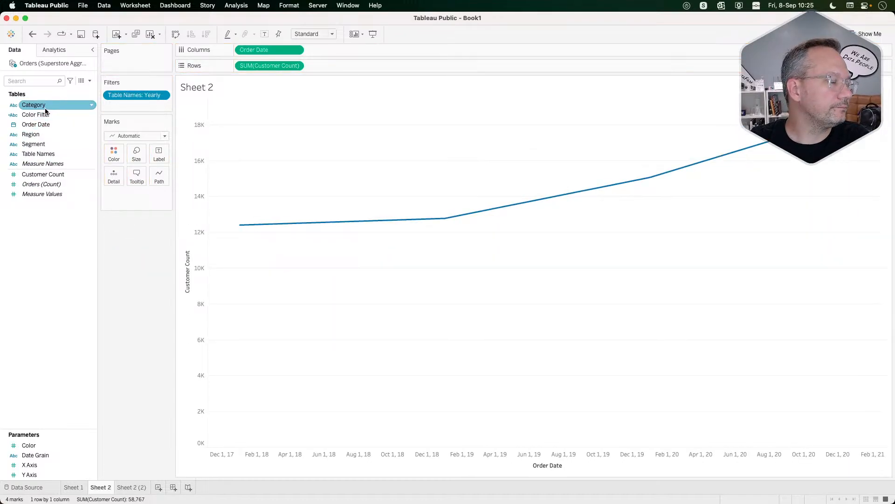
pyautogui.click(53, 263)
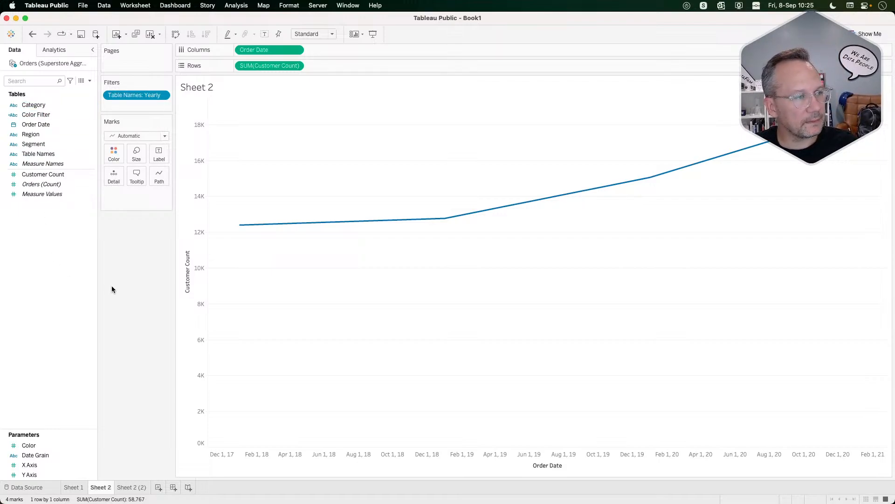
pyautogui.rightClick(59, 289)
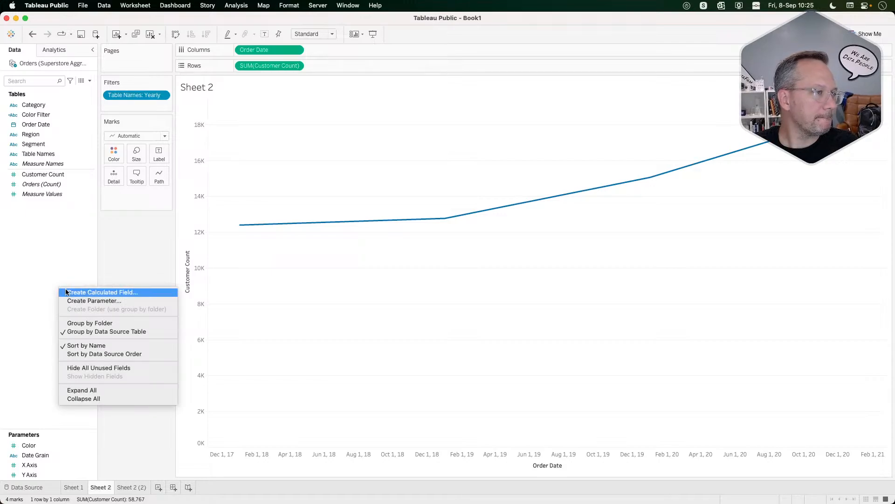
pyautogui.click(45, 276)
pyautogui.click(37, 445)
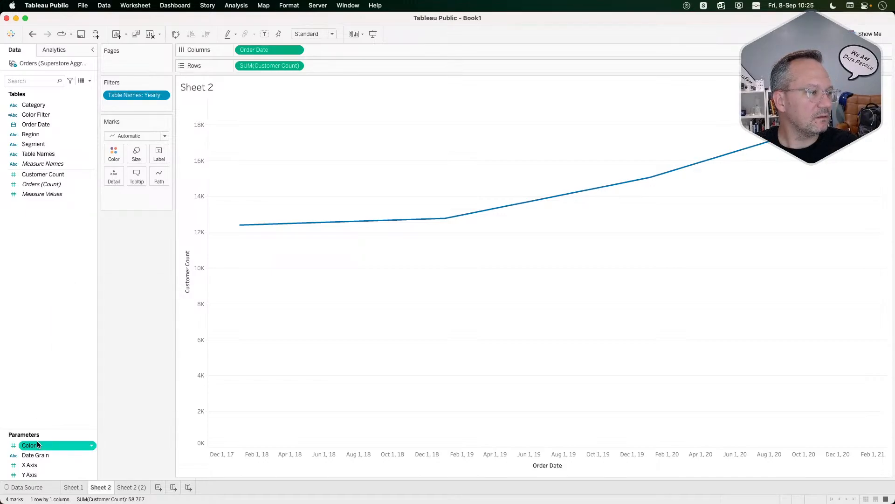
pyautogui.rightClick(38, 445)
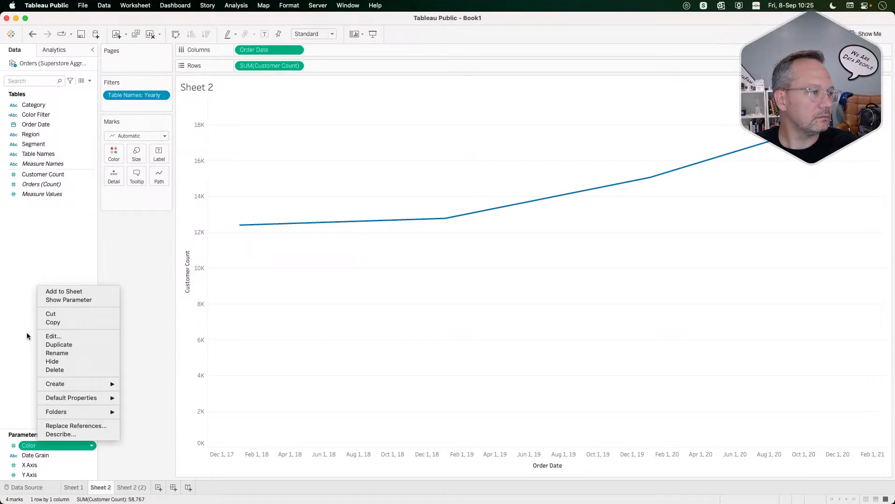
pyautogui.click(32, 245)
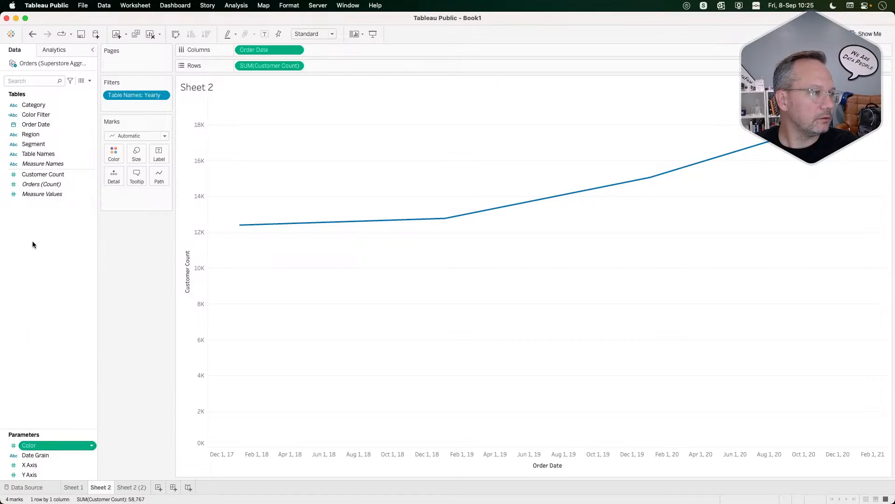
pyautogui.rightClick(33, 240)
pyautogui.click(40, 225)
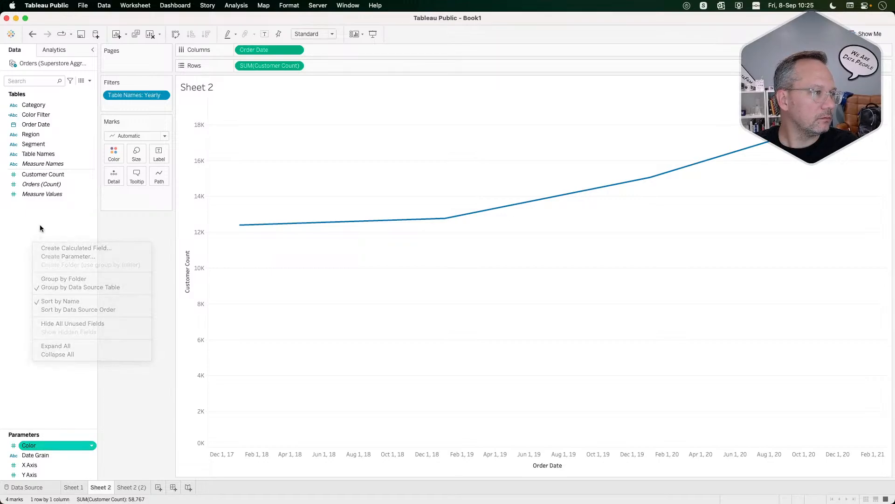
pyautogui.click(32, 436)
pyautogui.click(40, 186)
# Edit the Color Filter calculation, adding the line when 4 then "All" before END, and save it.
pyautogui.rightClick(53, 113)
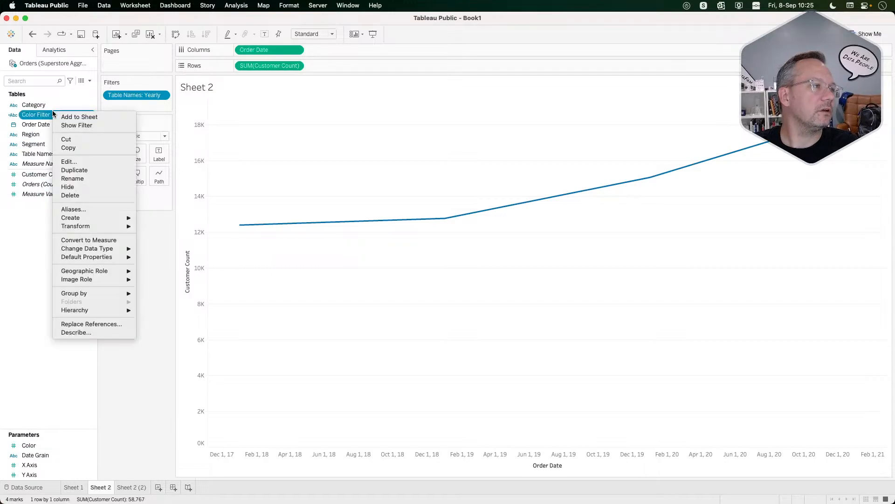
pyautogui.click(70, 159)
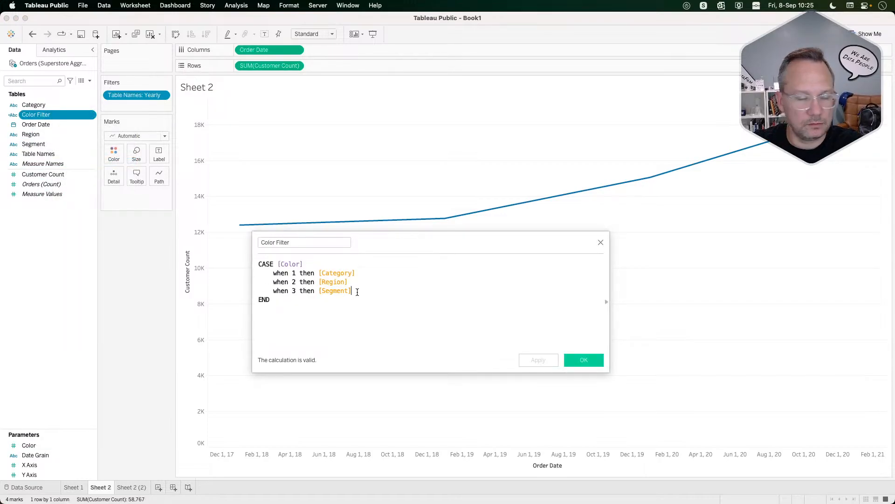
pyautogui.click(358, 292)
pyautogui.press('Return')
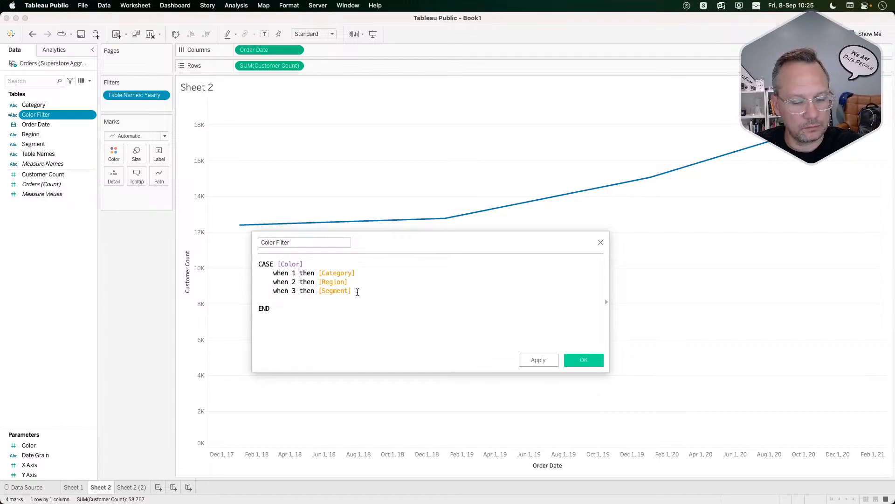
pyautogui.write('when 5')
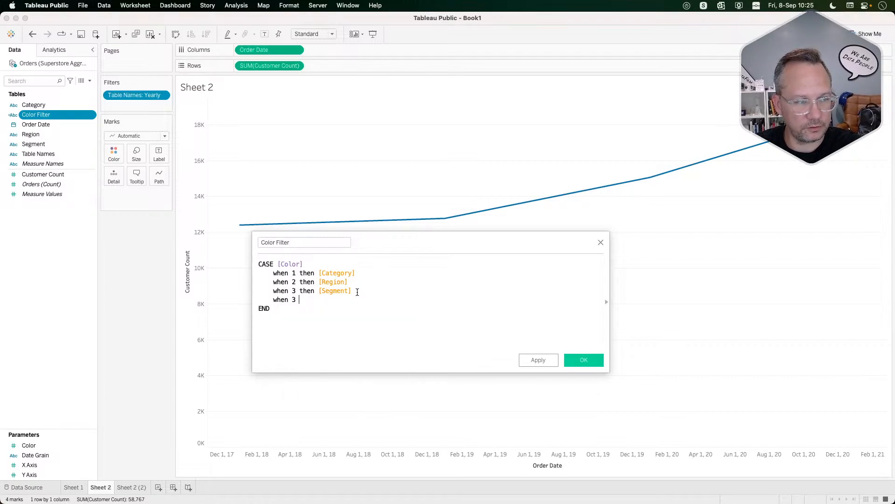
pyautogui.press('BackSpace')
pyautogui.press('BackSpace')
pyautogui.write('4 then ')
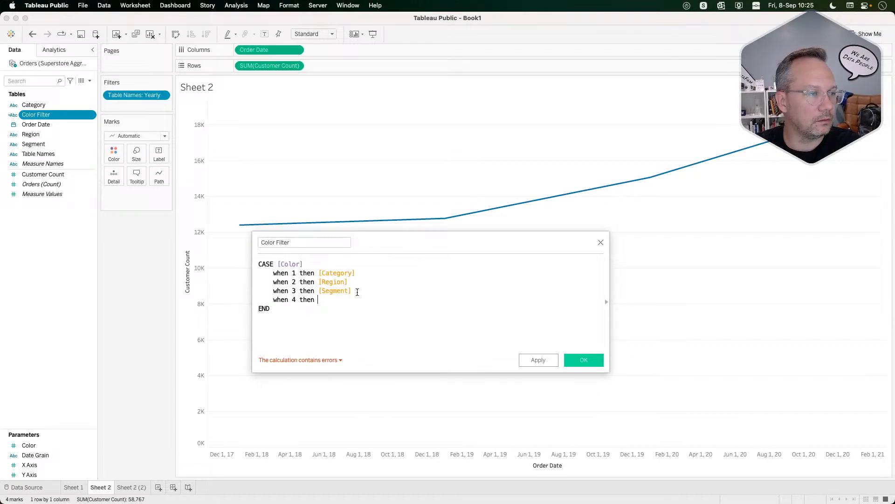
pyautogui.write('"All"')
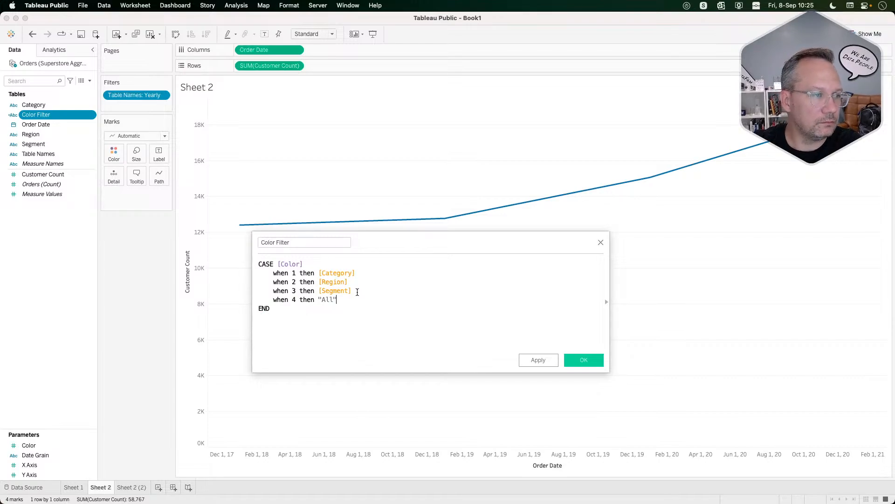
pyautogui.click(574, 361)
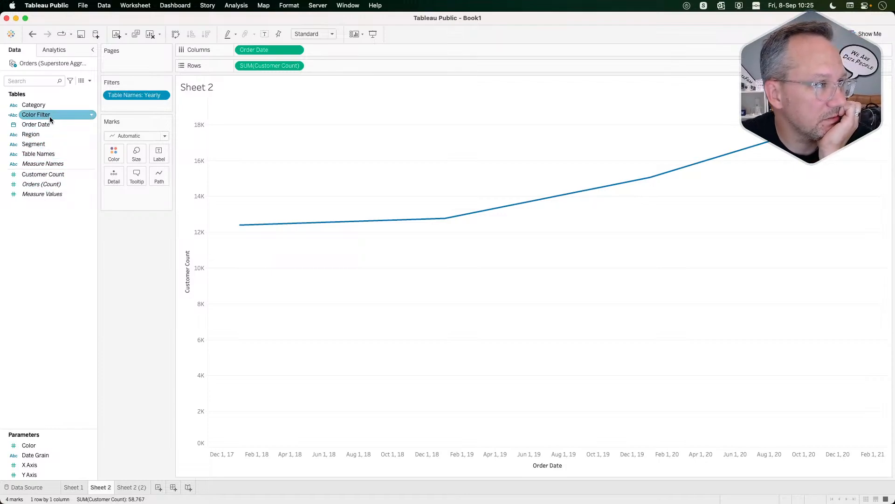
pyautogui.click(37, 465)
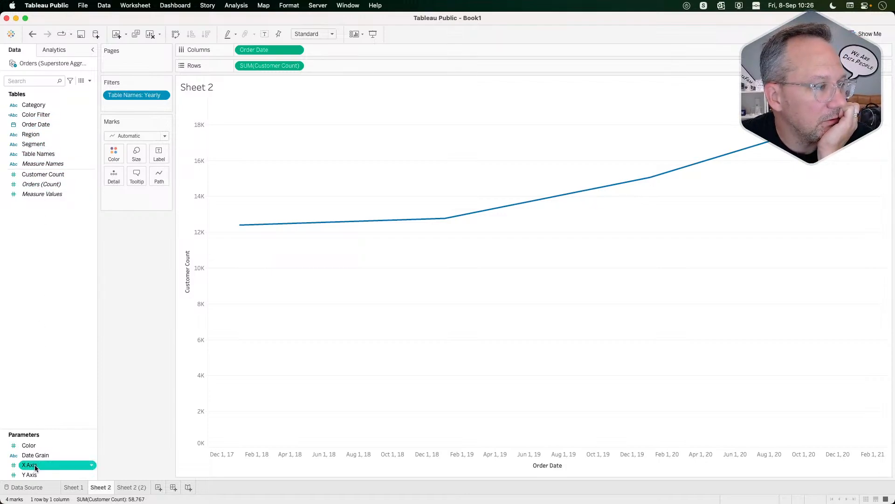
pyautogui.rightClick(37, 466)
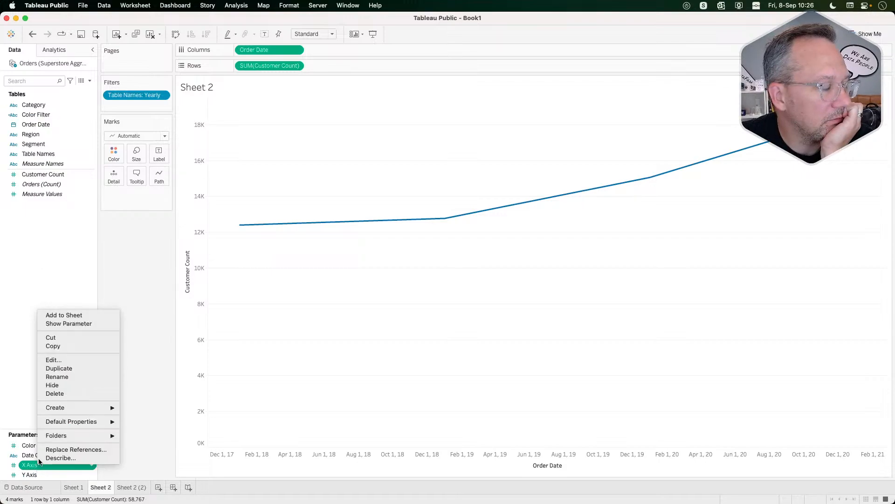
pyautogui.click(75, 361)
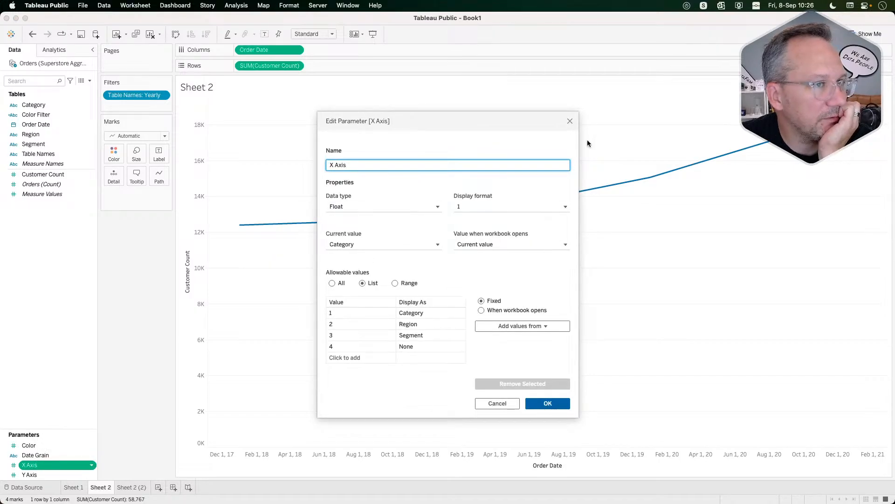
pyautogui.click(570, 122)
# Set the Color parameter's current value to None and save the parameter.
pyautogui.rightClick(46, 446)
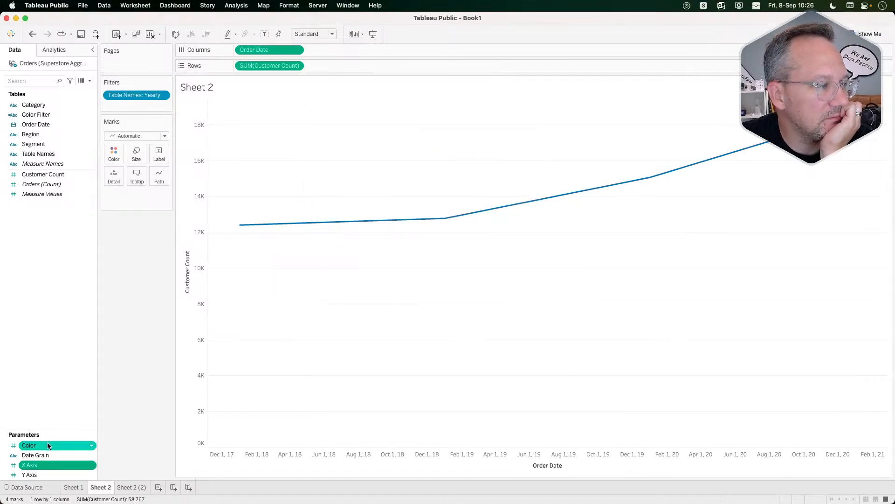
pyautogui.click(85, 337)
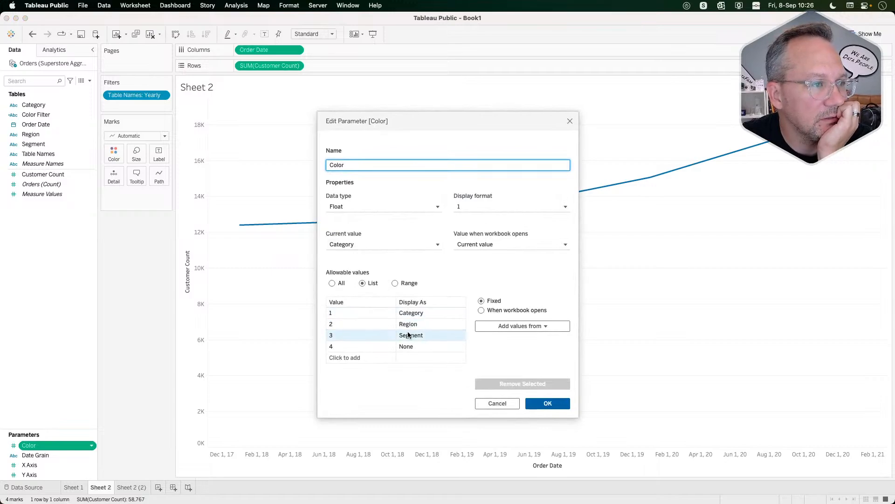
pyautogui.click(363, 246)
pyautogui.click(354, 298)
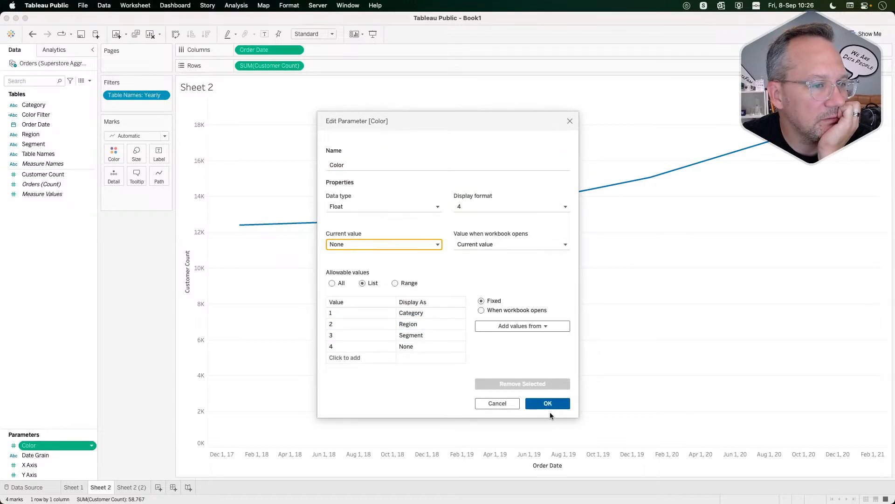
pyautogui.click(548, 403)
# Set the X Axis parameter's current value to None and save the parameter.
pyautogui.click(42, 464)
pyautogui.rightClick(42, 463)
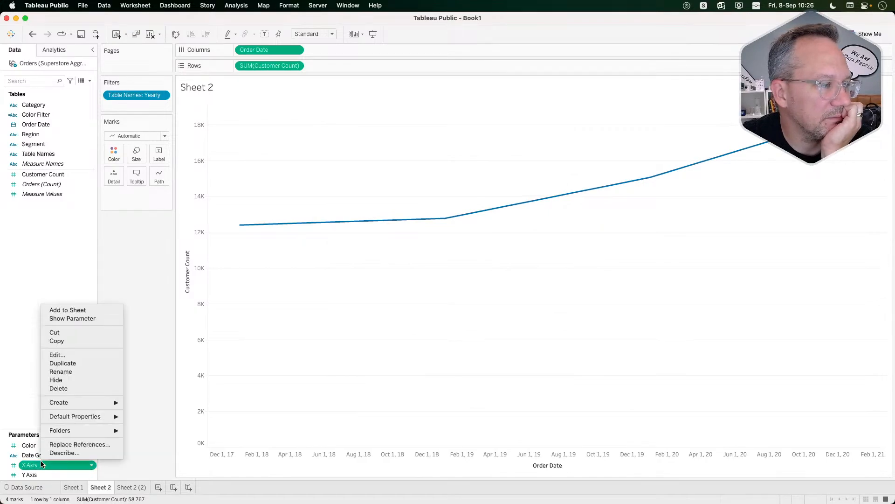
pyautogui.click(74, 355)
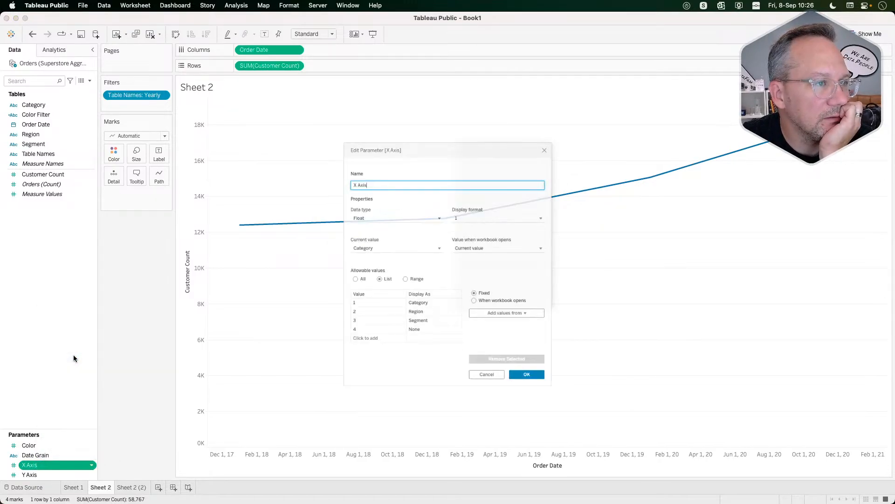
pyautogui.click(359, 244)
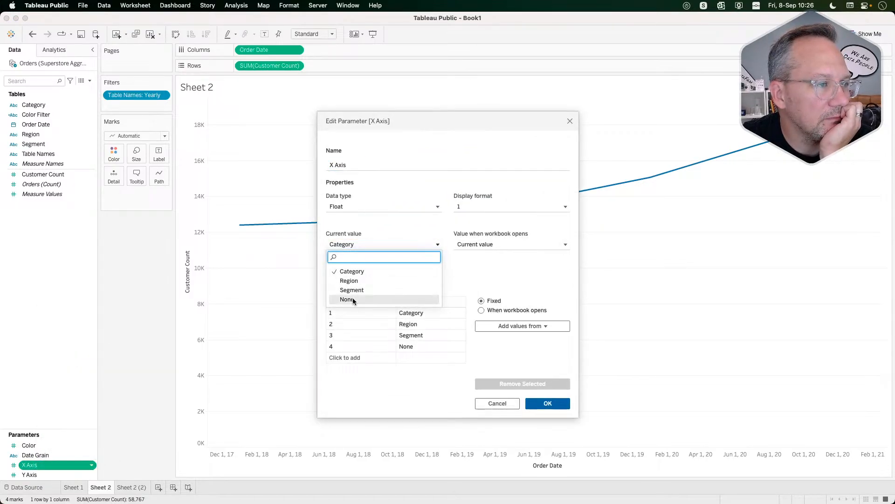
pyautogui.click(347, 299)
pyautogui.click(549, 404)
# Set the Y Axis parameter's current value to None and save the parameter.
pyautogui.rightClick(27, 473)
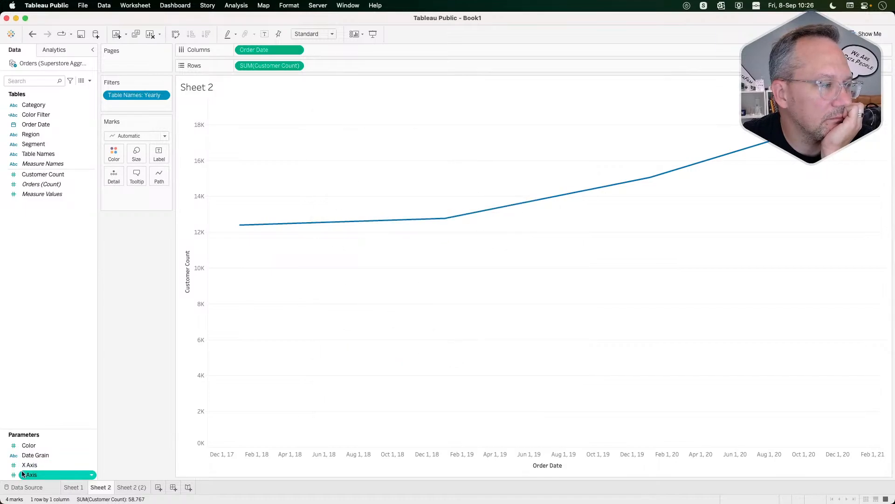
pyautogui.click(43, 369)
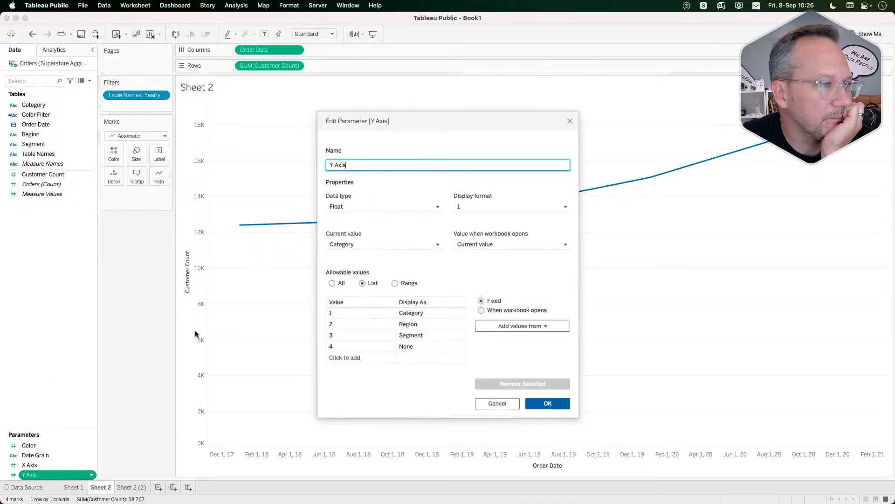
pyautogui.click(361, 248)
pyautogui.click(348, 299)
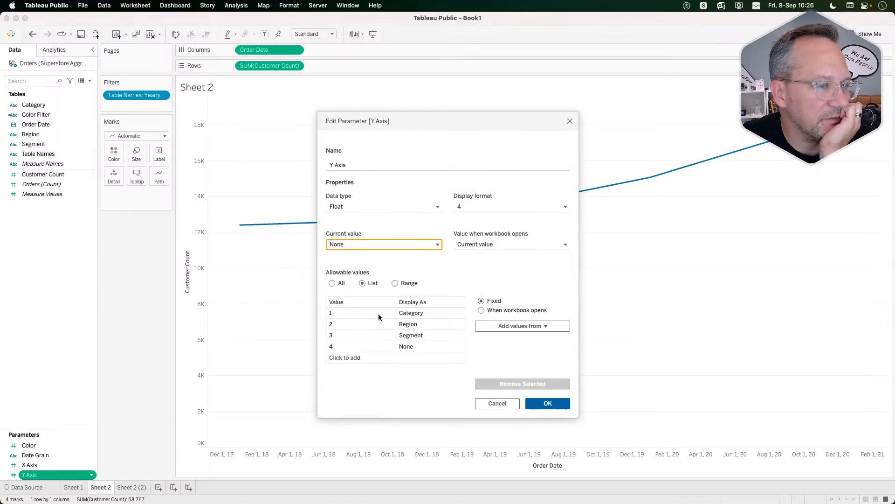
pyautogui.click(548, 403)
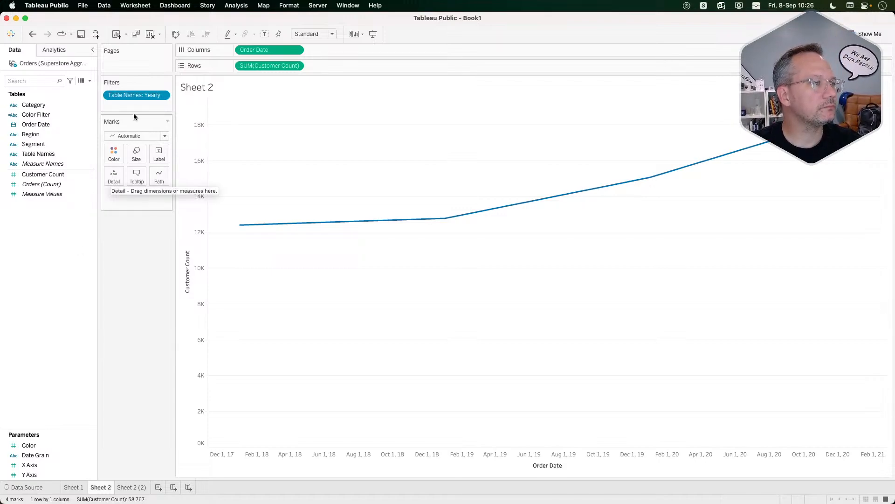
# Remove the Table Names filter from the sheet and write a new calculated field with the formula [Date Grain]=[Table Names].
pyautogui.moveTo(136, 95); pyautogui.dragTo(129, 274)
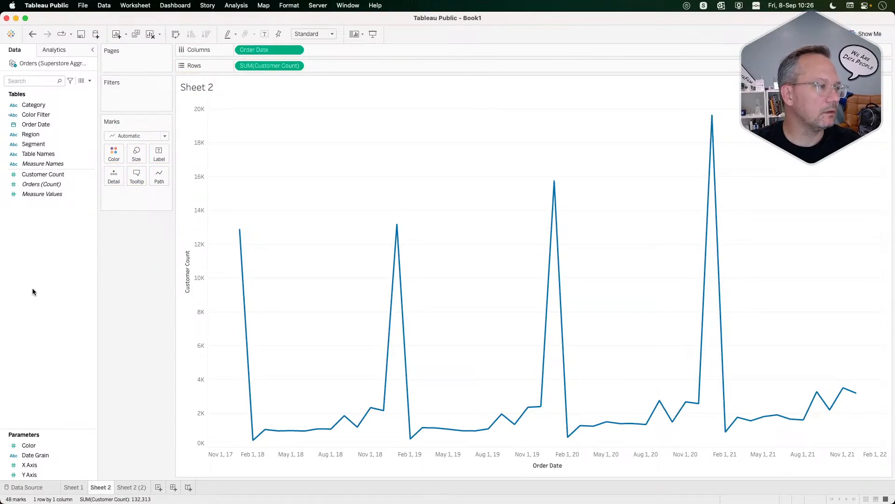
pyautogui.rightClick(42, 249)
pyautogui.click(56, 256)
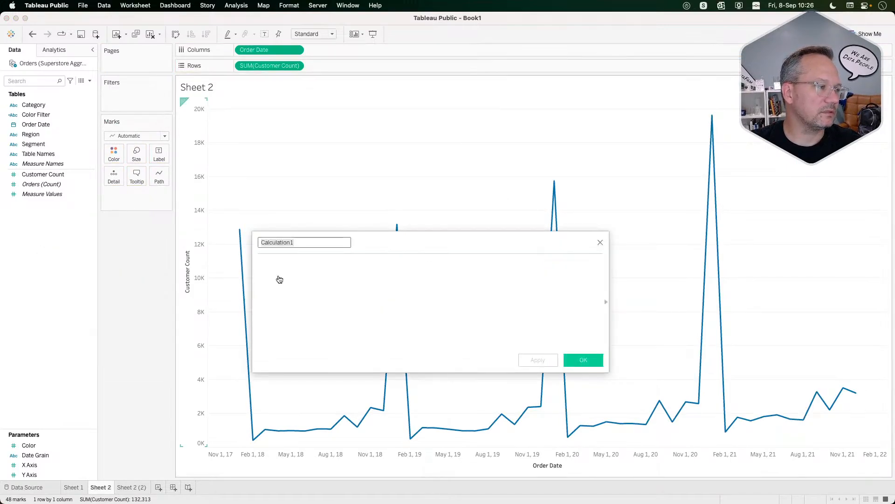
pyautogui.click(325, 277)
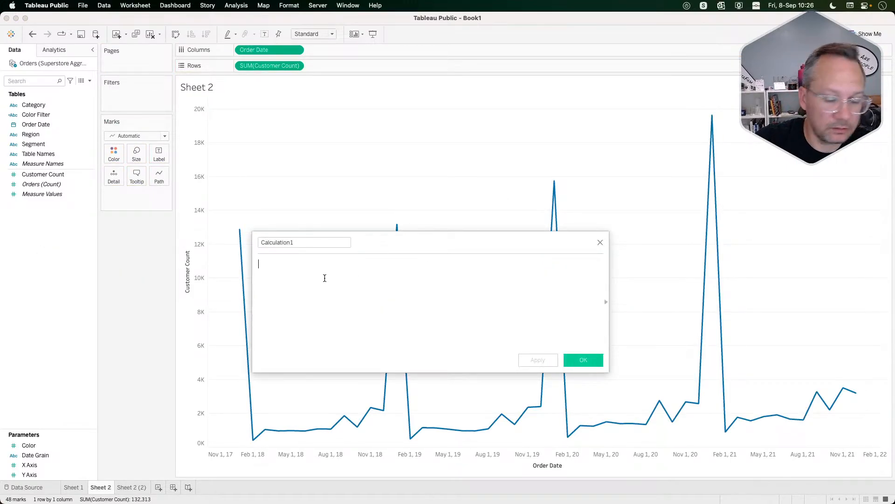
pyautogui.write('date')
pyautogui.press('Down')
pyautogui.press('Return')
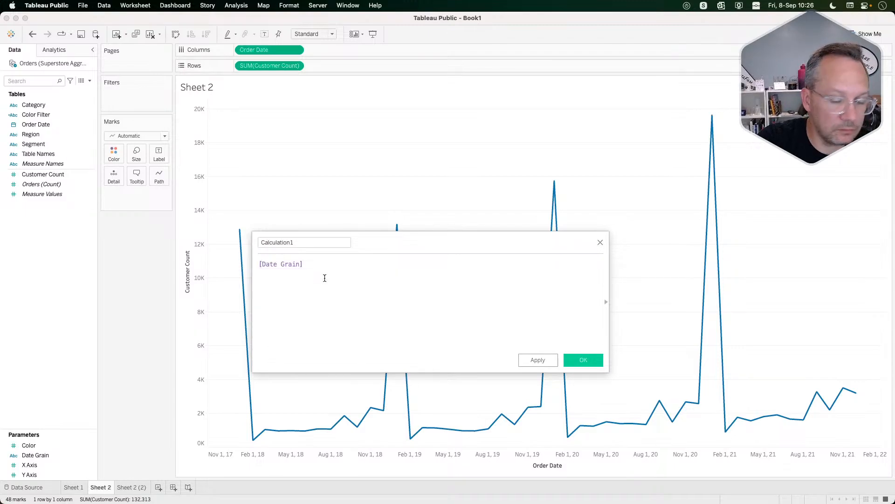
pyautogui.write('=tab')
pyautogui.press('Return')
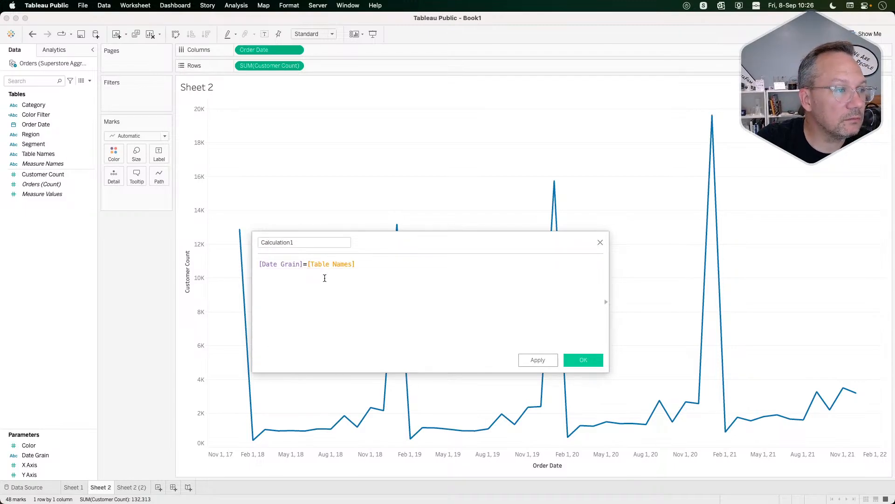
# Name the calculated field Table Filter and save it.
pyautogui.click(308, 242)
pyautogui.doubleClick(308, 241)
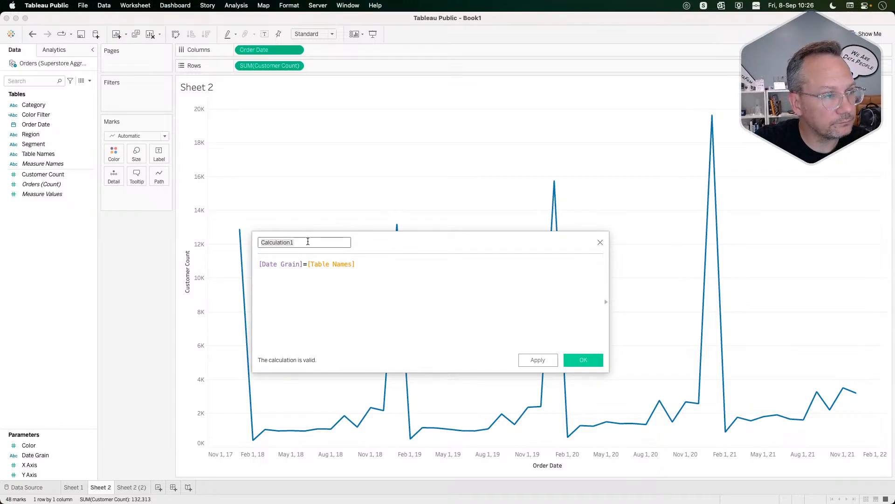
pyautogui.write('Table Filter')
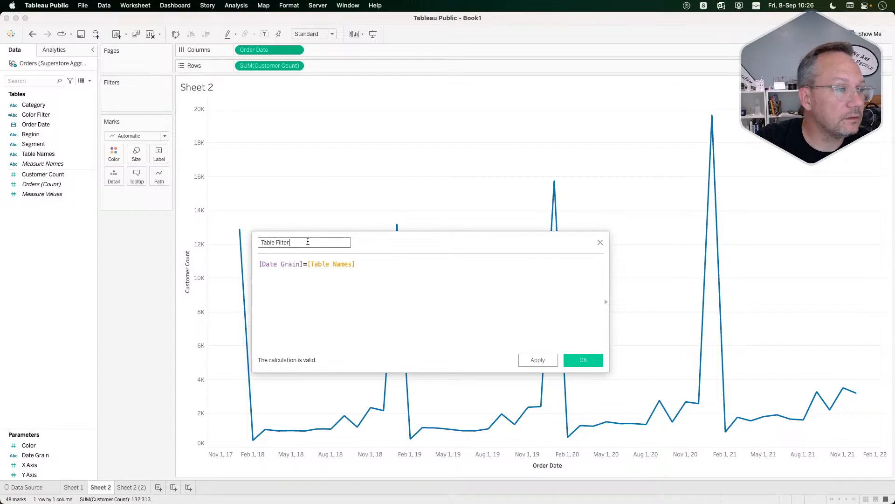
pyautogui.click(581, 358)
# Filter the sheet by Table Filter, using a custom value list that contains True.
pyautogui.moveTo(47, 153); pyautogui.dragTo(127, 98)
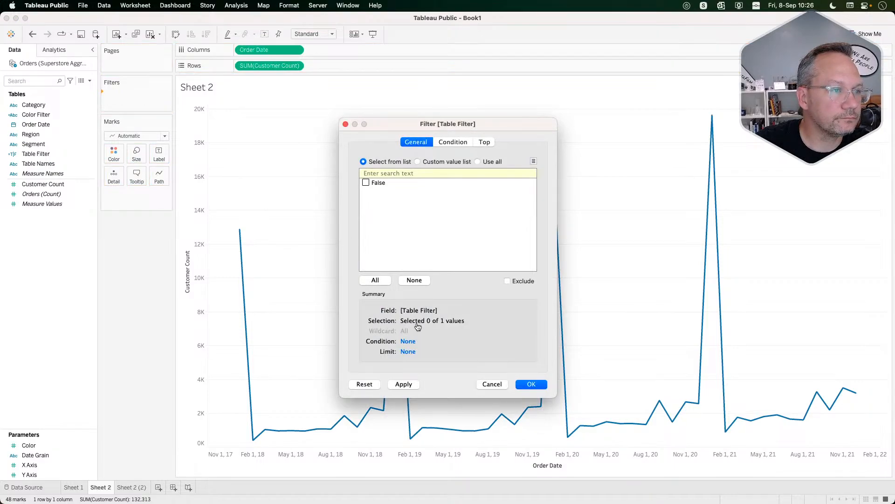
pyautogui.click(423, 161)
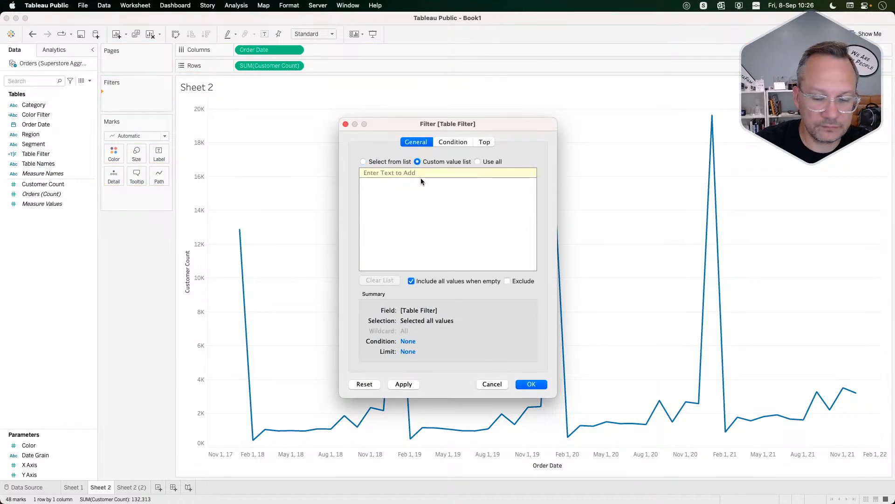
pyautogui.write('True')
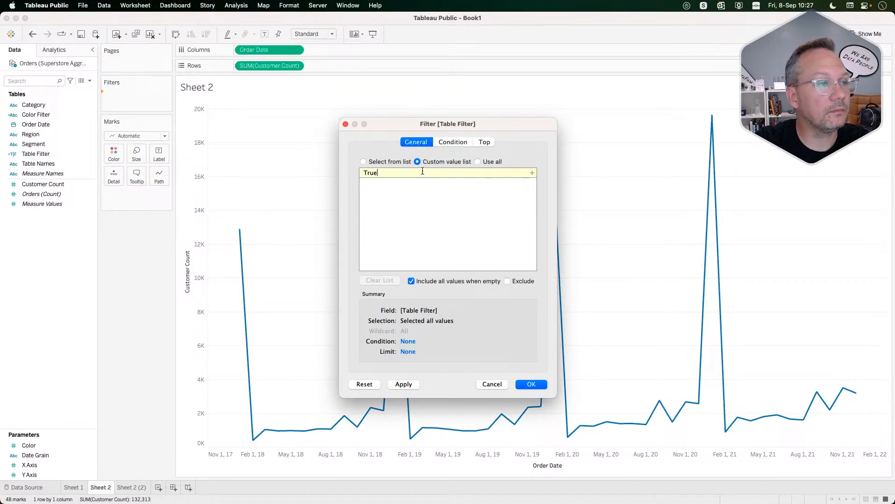
pyautogui.click(531, 174)
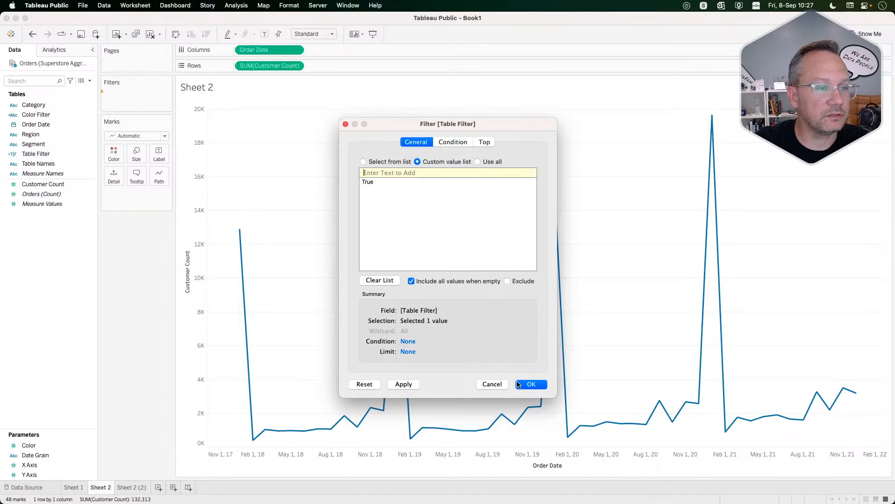
pyautogui.click(530, 384)
# Edit the Date Grain parameter and change its Month list value to Monthly.
pyautogui.rightClick(38, 455)
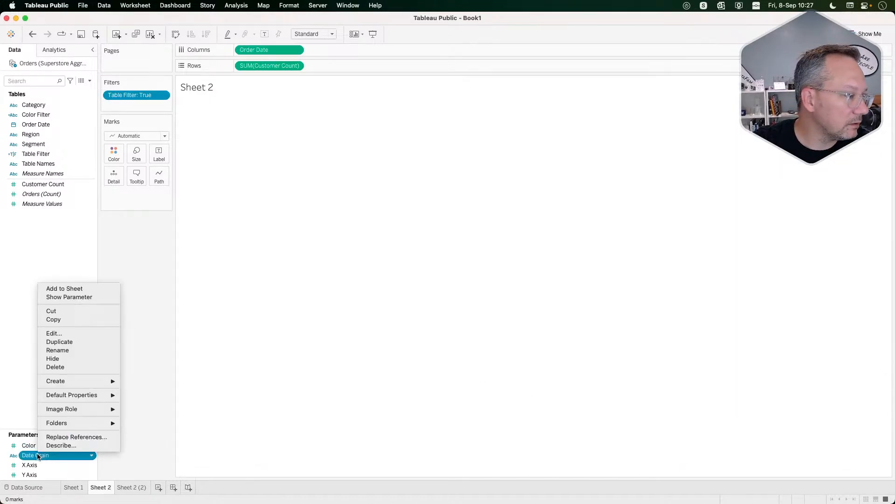
pyautogui.click(72, 332)
pyautogui.click(354, 312)
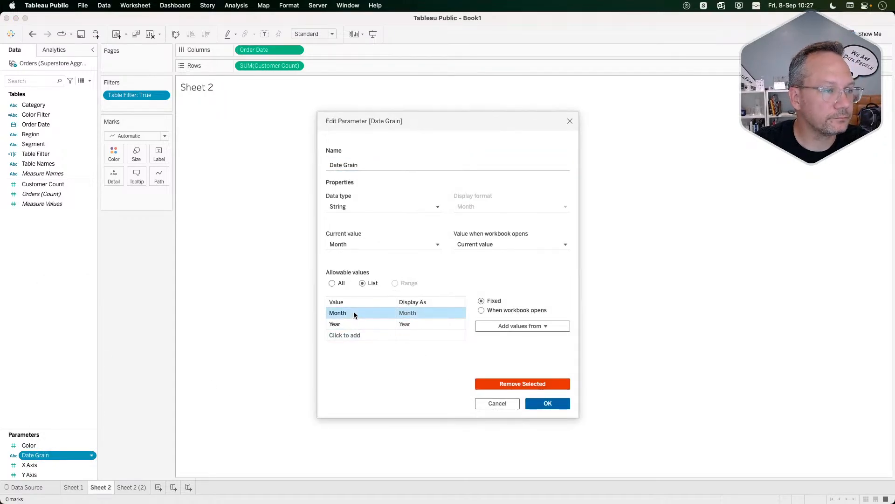
pyautogui.click(354, 312)
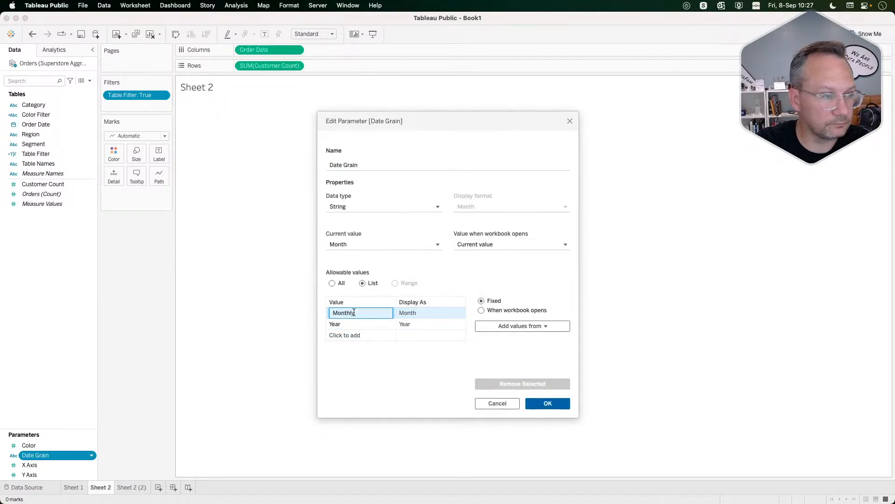
# Rename the two allowed values of the Date Grain parameter to Monthly and Yearly and save the parameter.
pyautogui.press('Return')
pyautogui.click(352, 322)
pyautogui.click(352, 323)
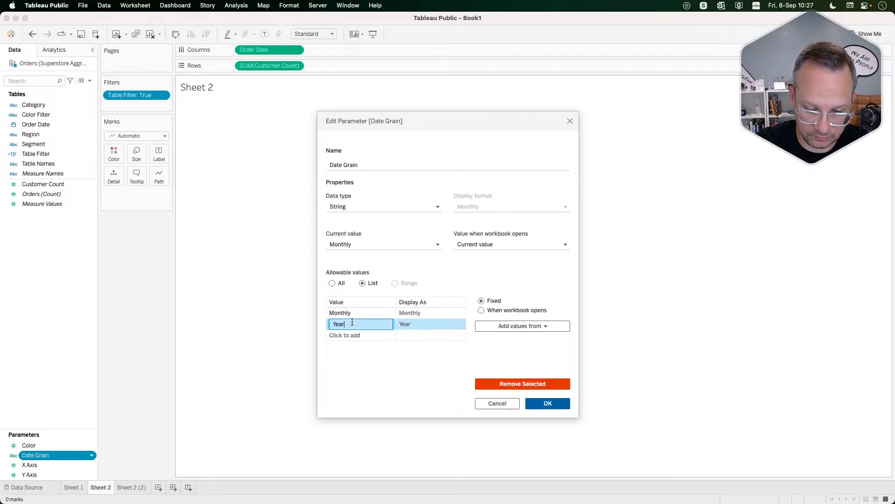
pyautogui.write('ly')
pyautogui.press('Return')
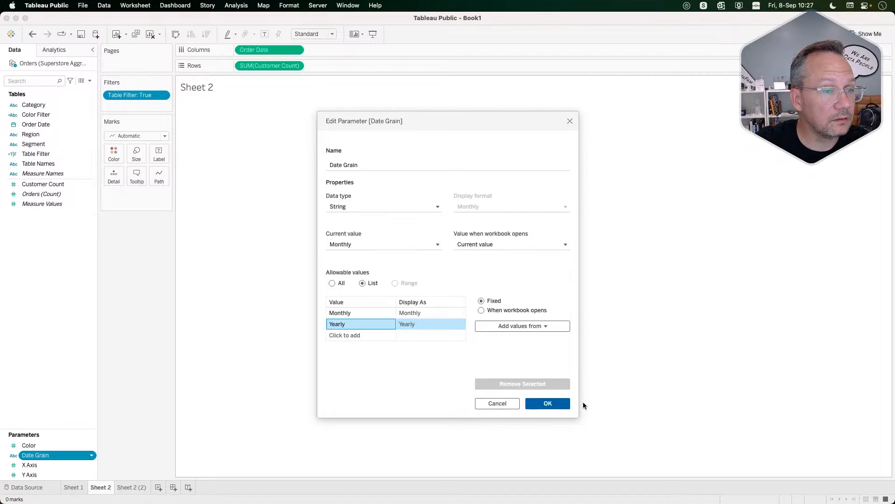
pyautogui.click(546, 403)
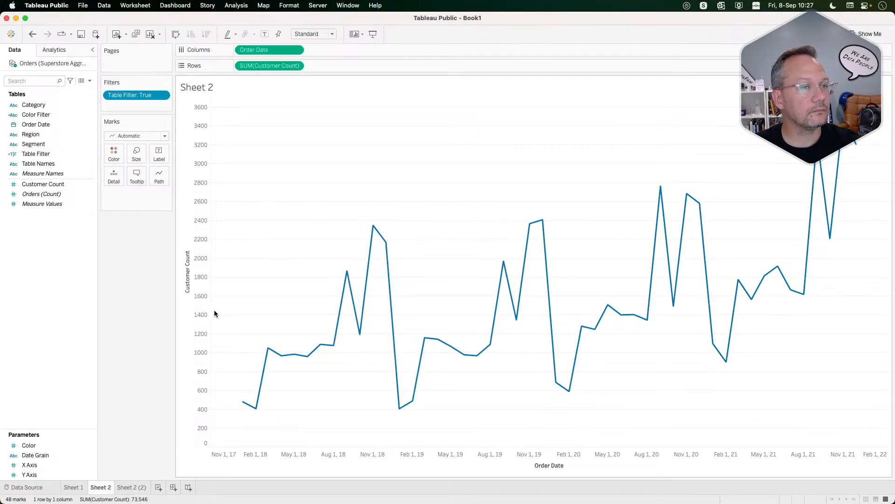
# Delete the Color Filter calculated field and open a new, empty calculated field.
pyautogui.press('super+Tab')
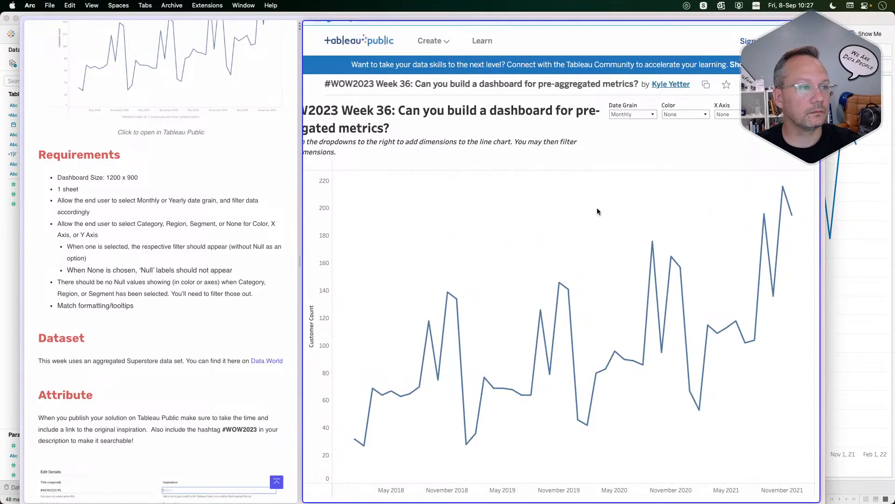
pyautogui.press('super+Tab')
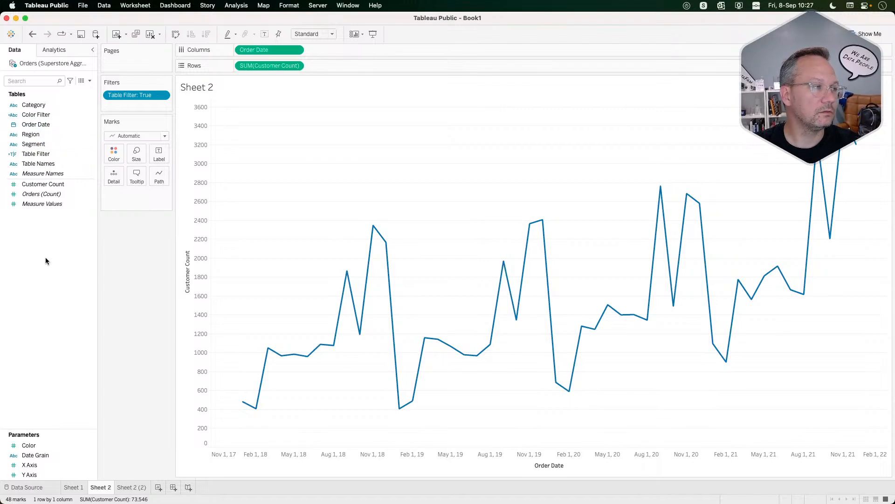
pyautogui.rightClick(43, 294)
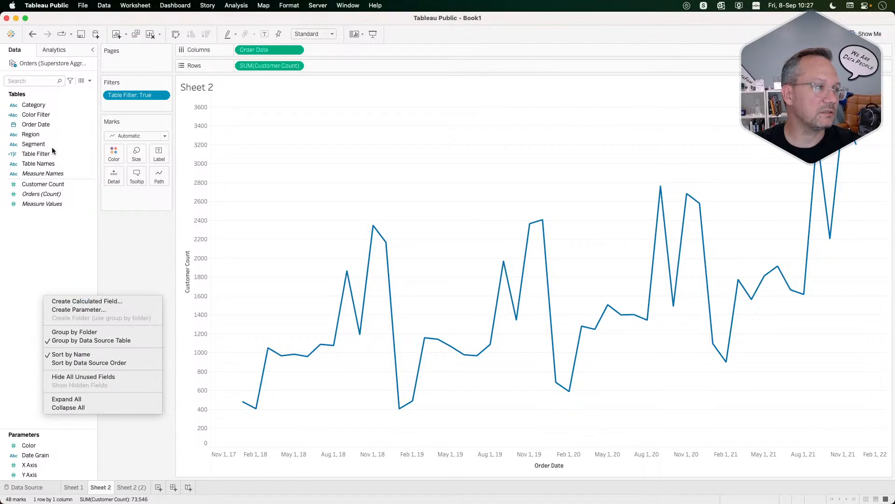
pyautogui.click(49, 116)
pyautogui.rightClick(50, 117)
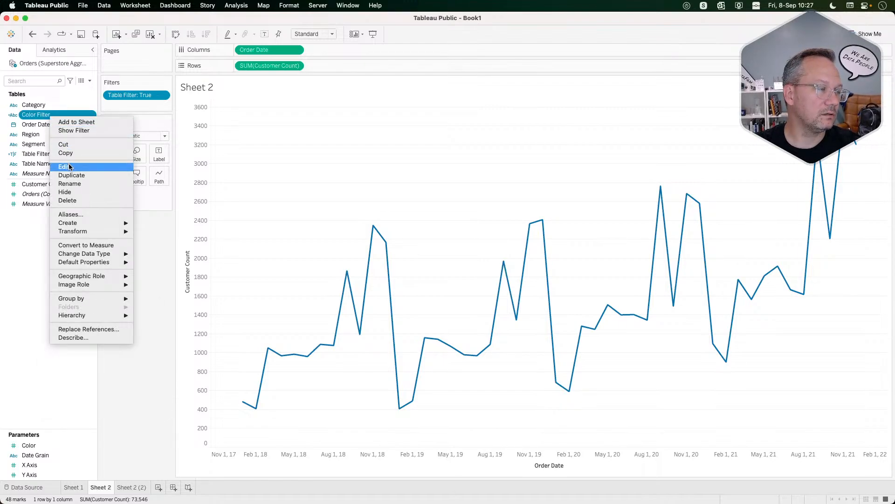
pyautogui.click(81, 199)
pyautogui.rightClick(40, 254)
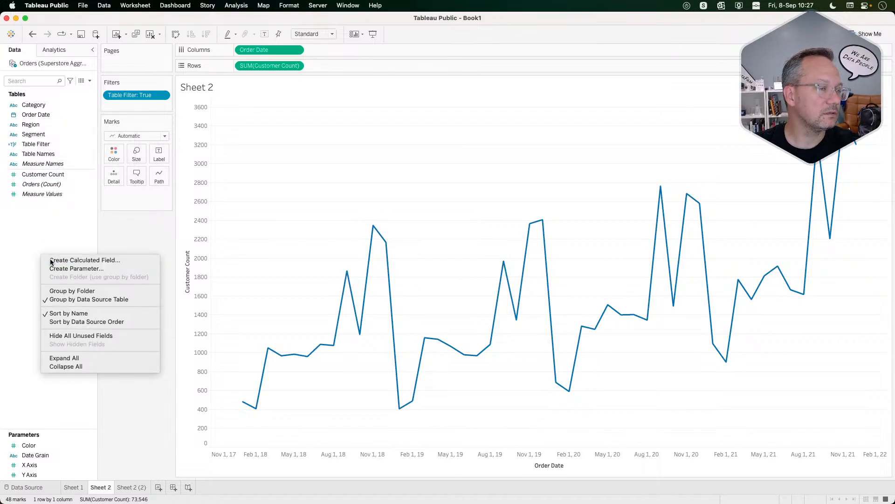
pyautogui.click(50, 261)
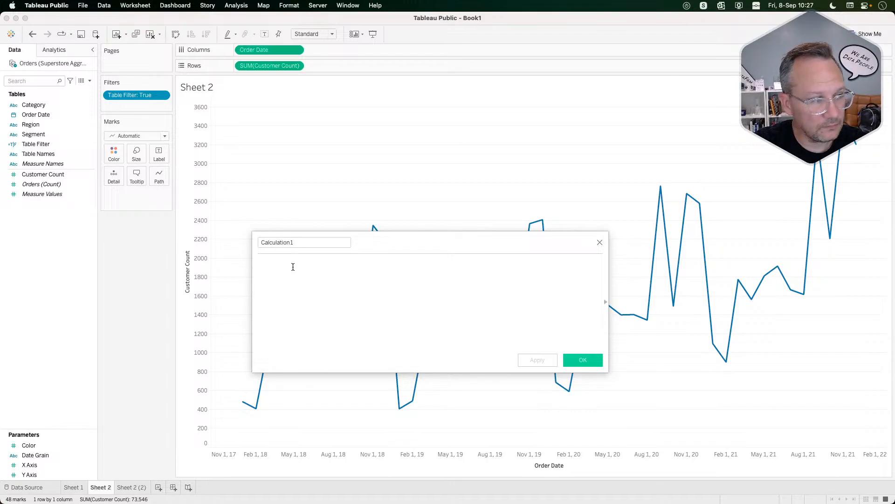
# Try drafting the formula as if [Color]=4 then null, and remove the null result.
pyautogui.write('if colo')
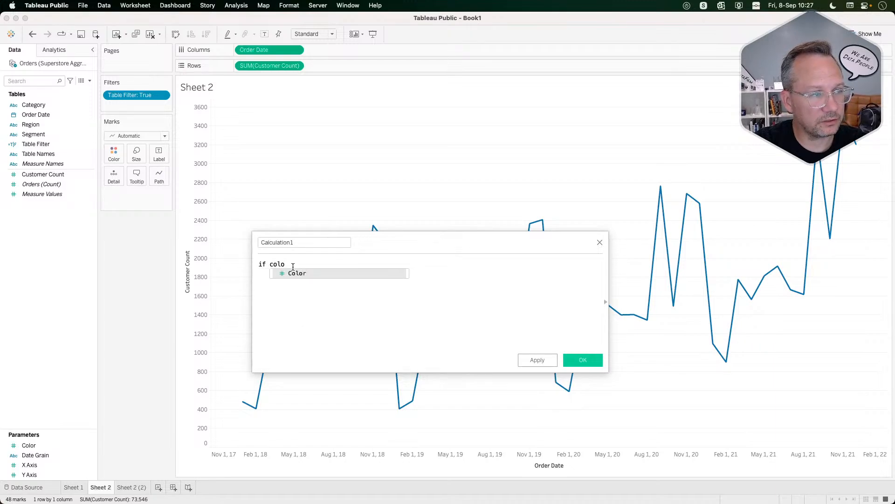
pyautogui.press('Return')
pyautogui.write('=')
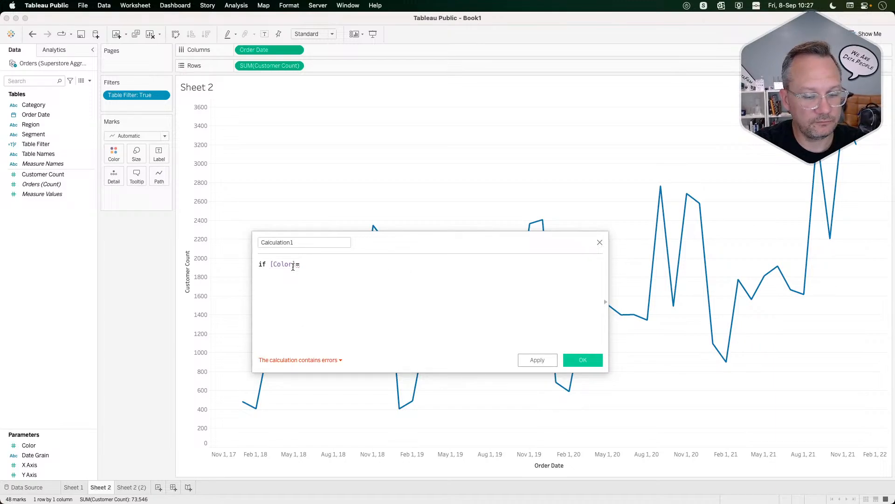
pyautogui.write('4')
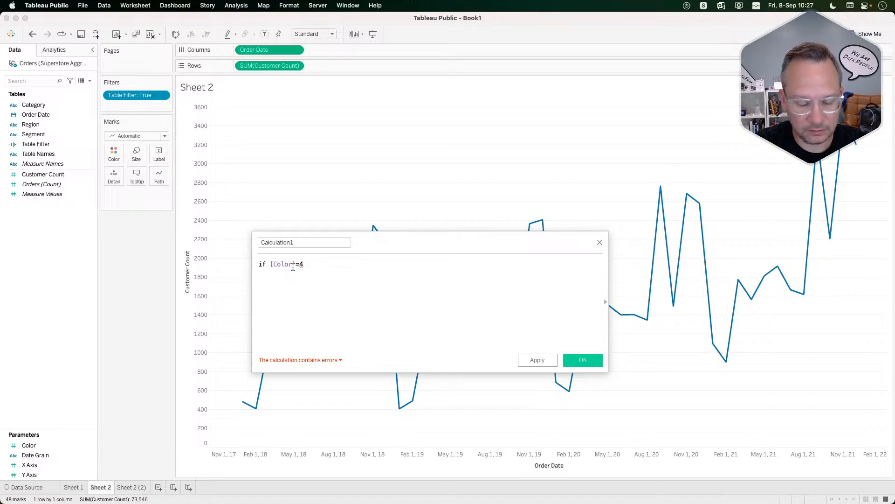
pyautogui.write(' t')
pyautogui.press('BackSpace')
pyautogui.press('BackSpace')
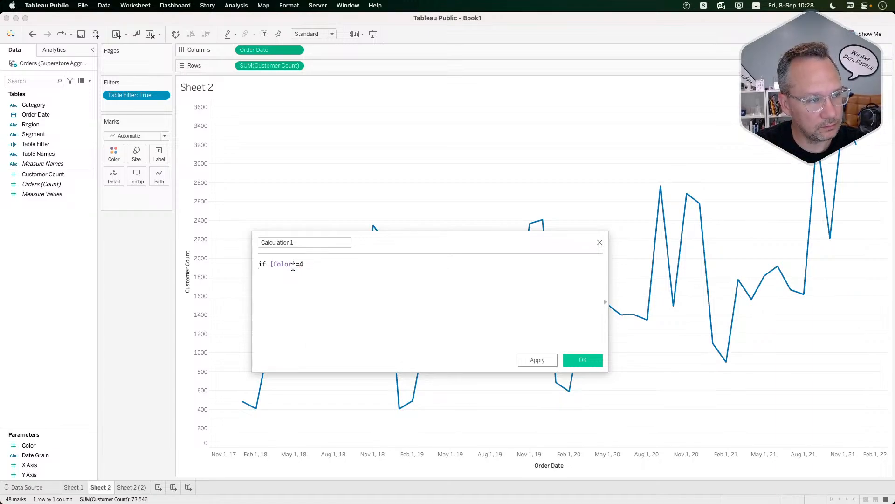
pyautogui.press('Return')
pyautogui.write('then')
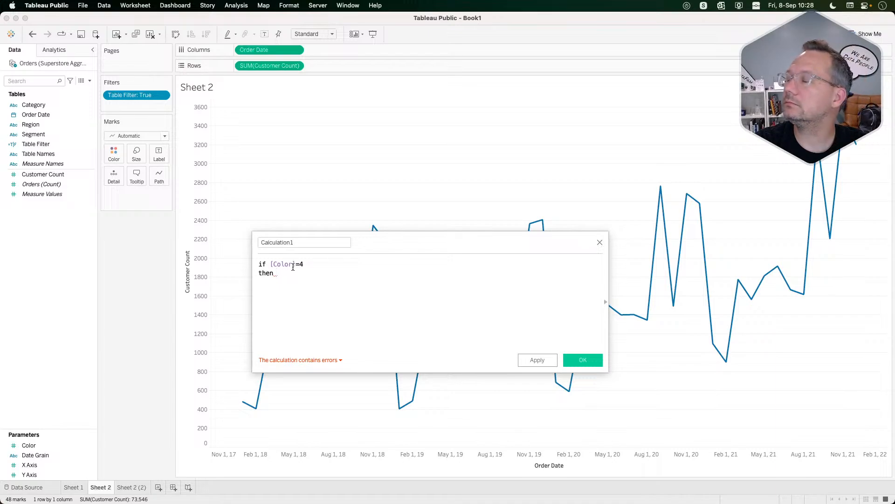
pyautogui.write('null')
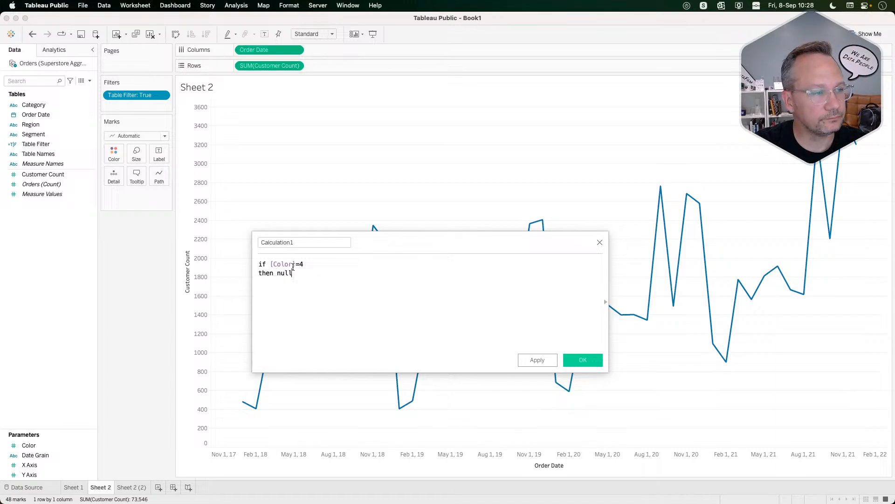
pyautogui.press('BackSpace')
pyautogui.press('BackSpace')
pyautogui.press('BackSpace')
pyautogui.press('BackSpace')
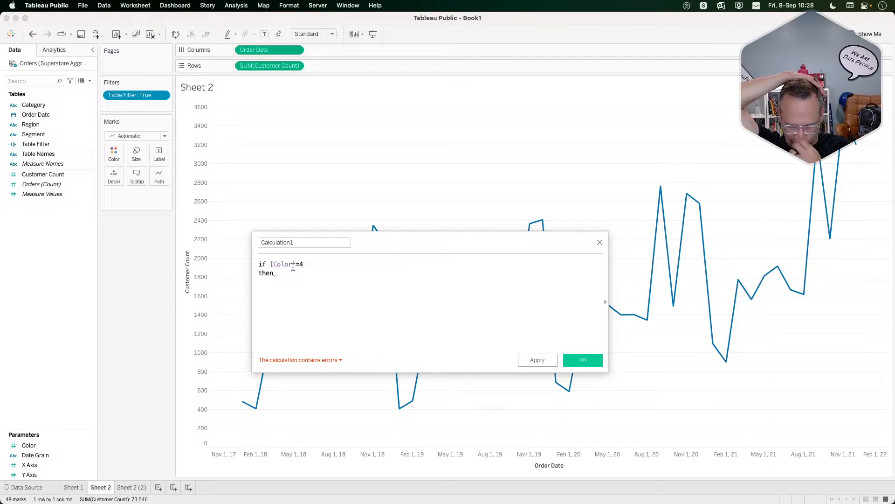
# Switch to the Arc browser and examine the reference dashboard's line chart with Color set to Category and to None.
pyautogui.press('super+Tab')
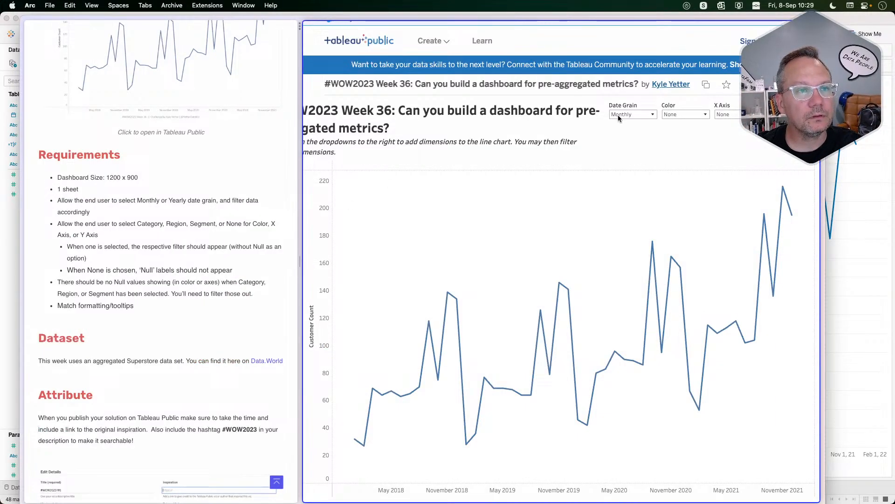
pyautogui.click(692, 115)
pyautogui.click(684, 124)
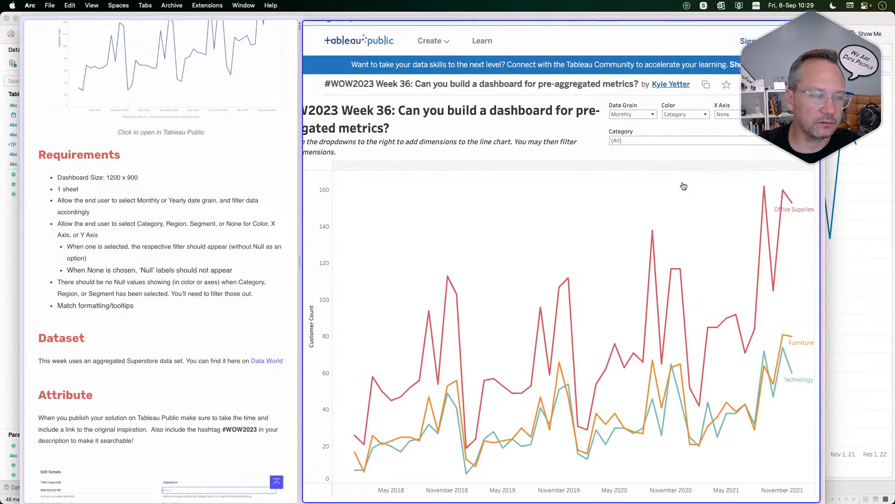
pyautogui.moveTo(783, 361)
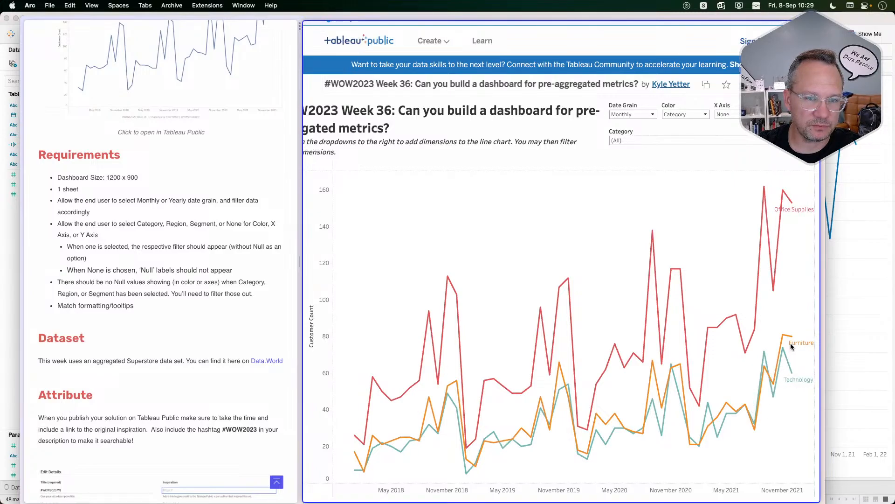
pyautogui.moveTo(791, 376)
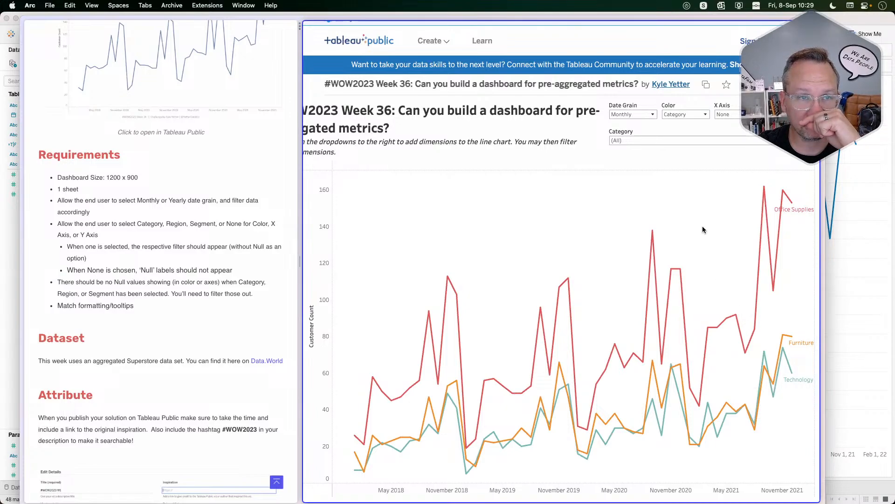
pyautogui.click(697, 113)
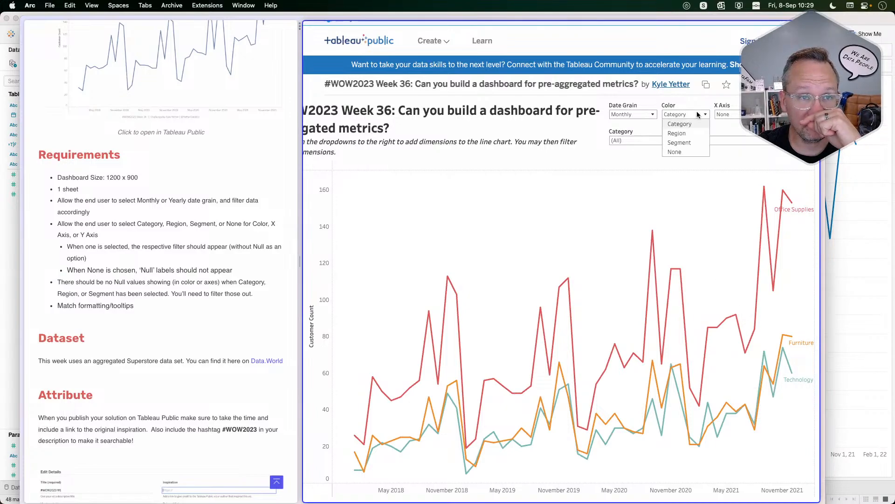
pyautogui.click(685, 151)
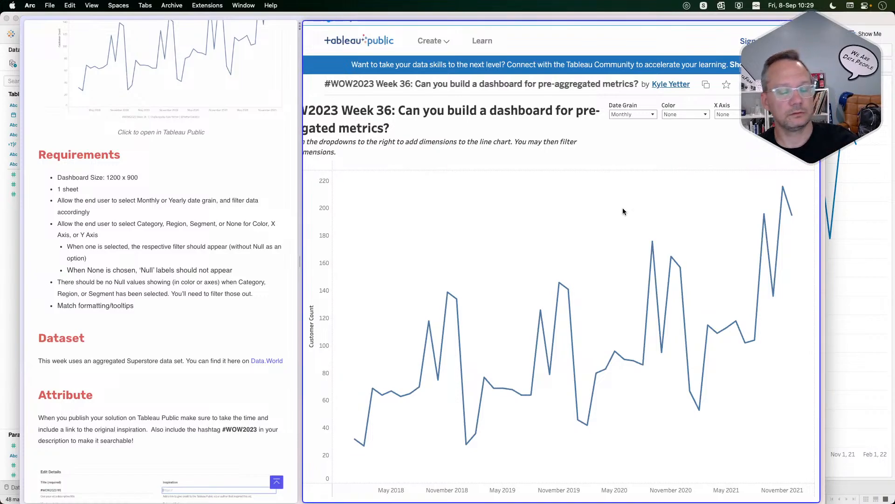
pyautogui.press('super+Tab')
pyautogui.press('super+Tab')
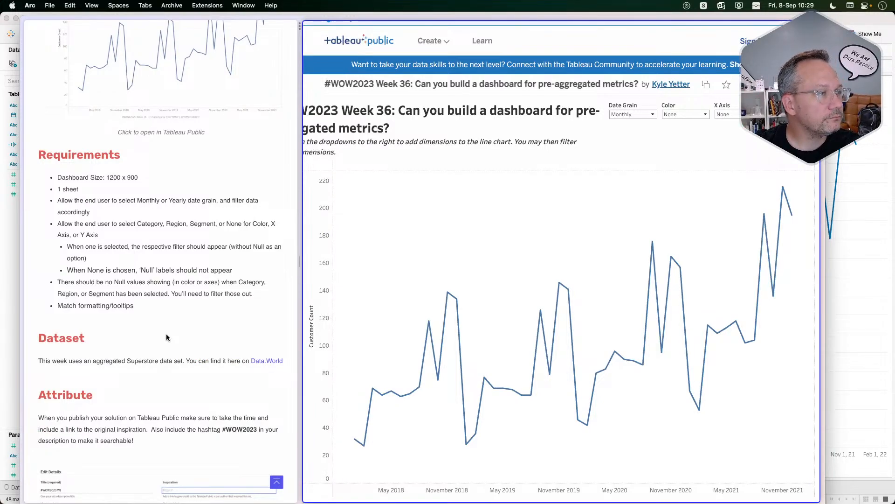
pyautogui.press('super+Tab')
# Clear the drafted formula from the calculation editor.
pyautogui.moveTo(296, 275); pyautogui.dragTo(251, 260)
pyautogui.press('BackSpace')
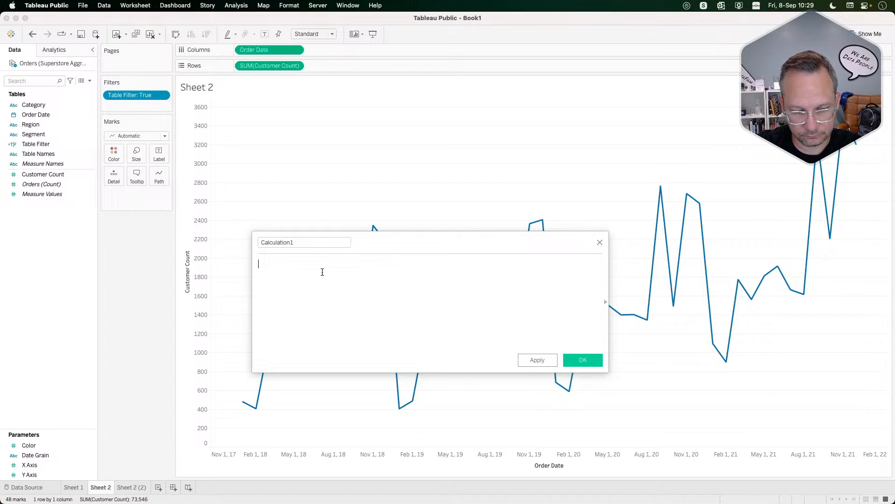
pyautogui.write('when')
pyautogui.press('BackSpace')
pyautogui.press('BackSpace')
pyautogui.press('BackSpace')
pyautogui.press('BackSpace')
pyautogui.press('BackSpace')
# Begin the calculated field's formula with the condition if [Color]=4 followed by then on a new line.
pyautogui.write('if')
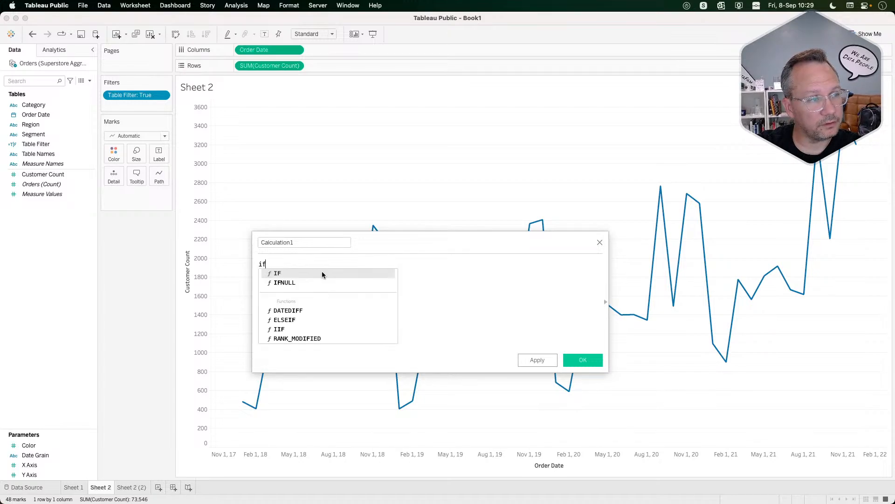
pyautogui.write(' col')
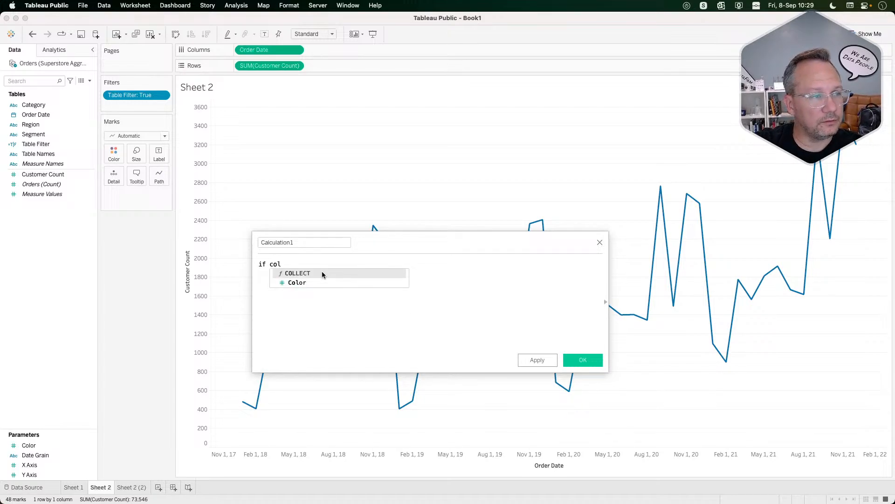
pyautogui.press('Down')
pyautogui.press('Return')
pyautogui.write('=')
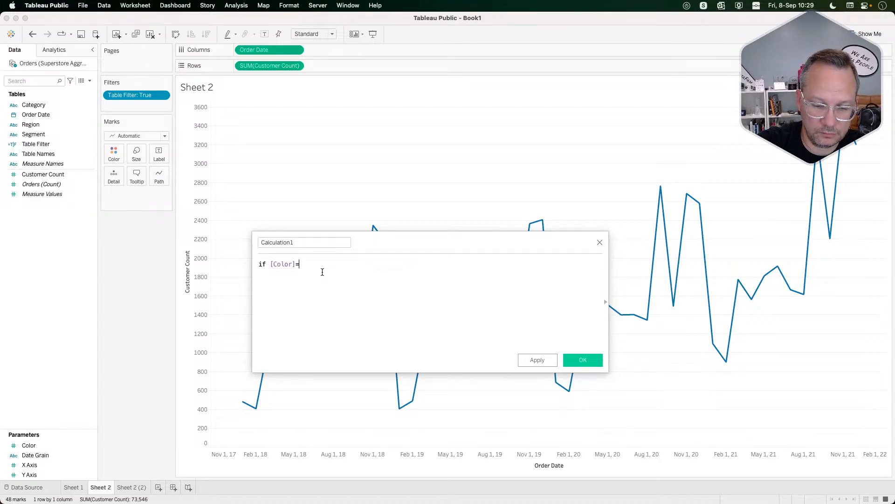
pyautogui.write('4')
pyautogui.press('Return')
pyautogui.write('then ')
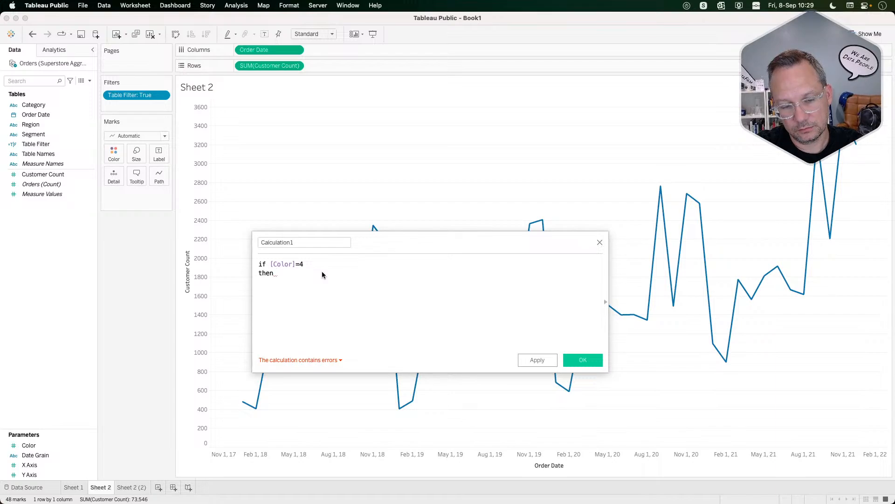
# Complete the formula with ISNULL([Region]) as the result and END on a new line, and save the calculated field.
pyautogui.write('isnull(')
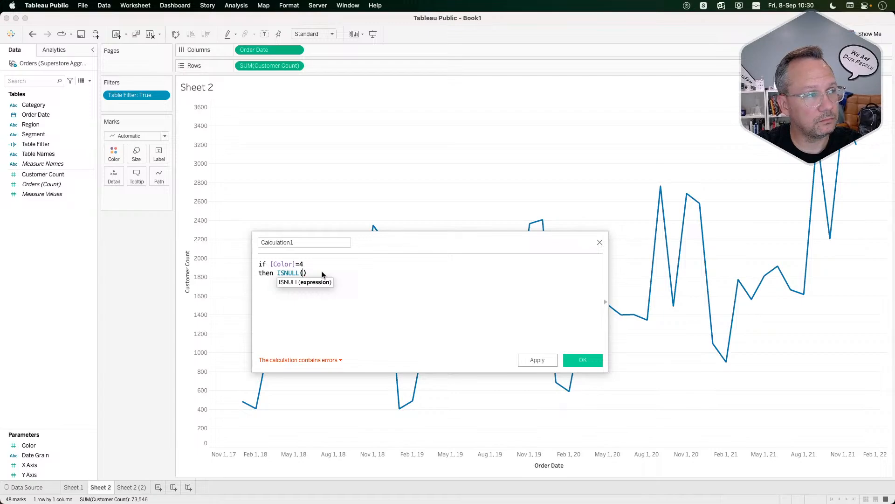
pyautogui.write('reg')
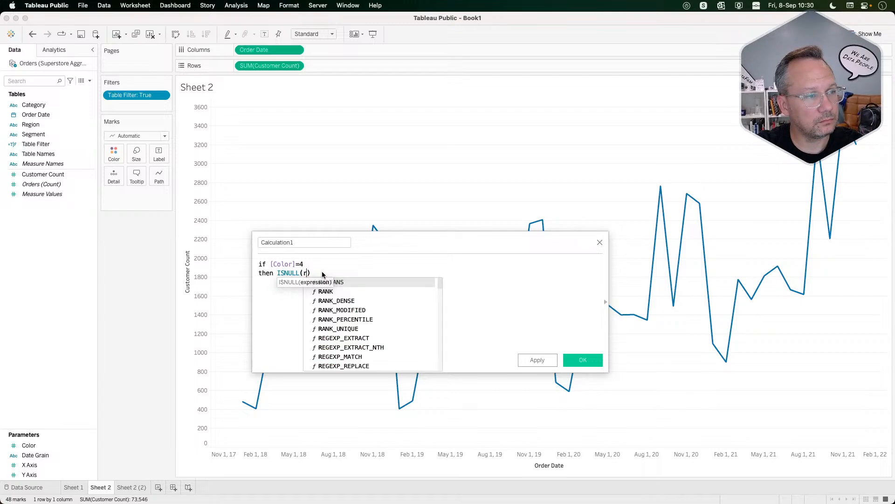
pyautogui.press('Down')
pyautogui.press('Down')
pyautogui.press('Down')
pyautogui.press('Down')
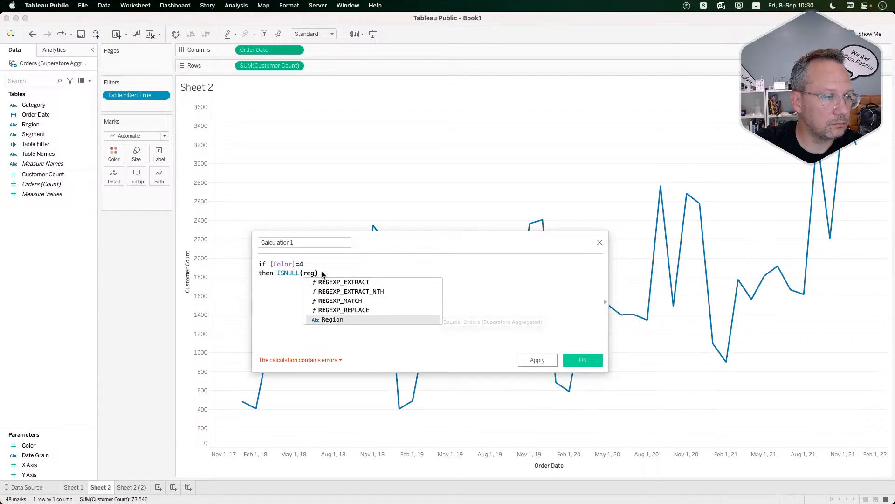
pyautogui.press('Return')
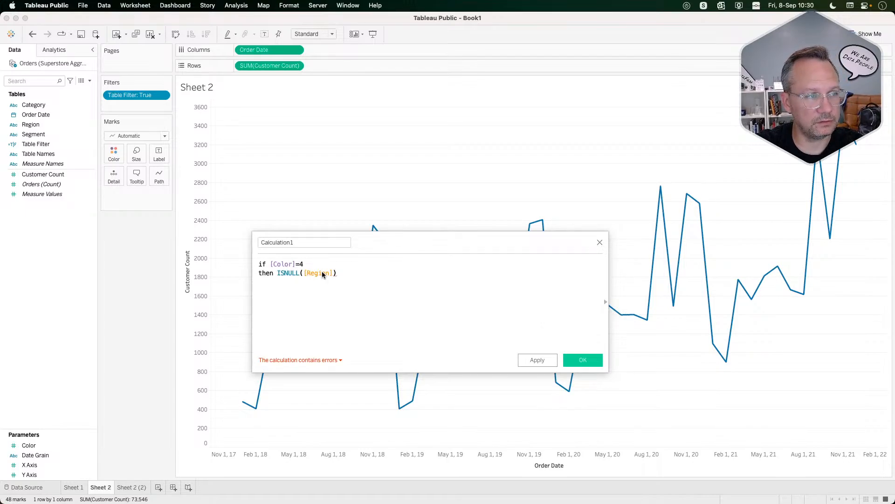
pyautogui.press('Return')
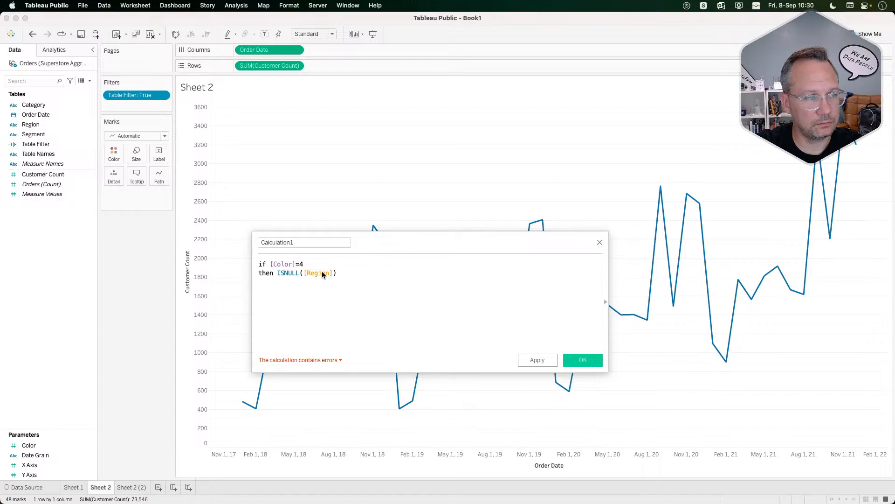
pyautogui.write('END')
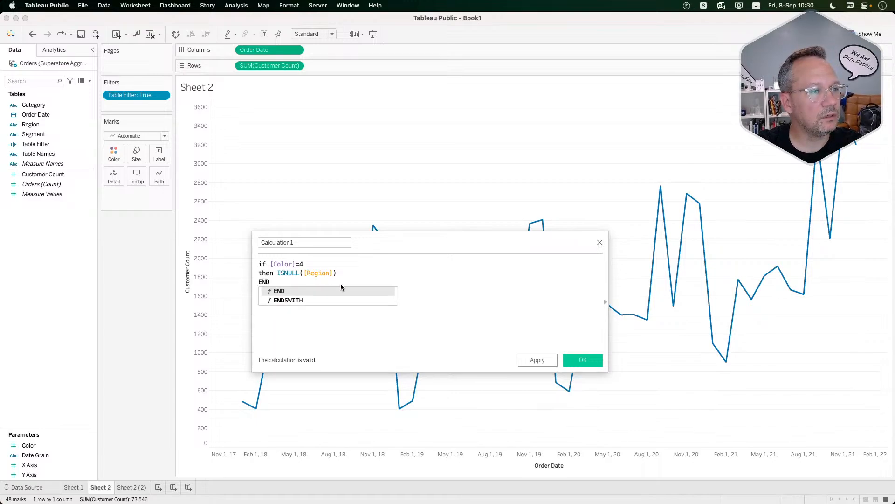
pyautogui.click(578, 359)
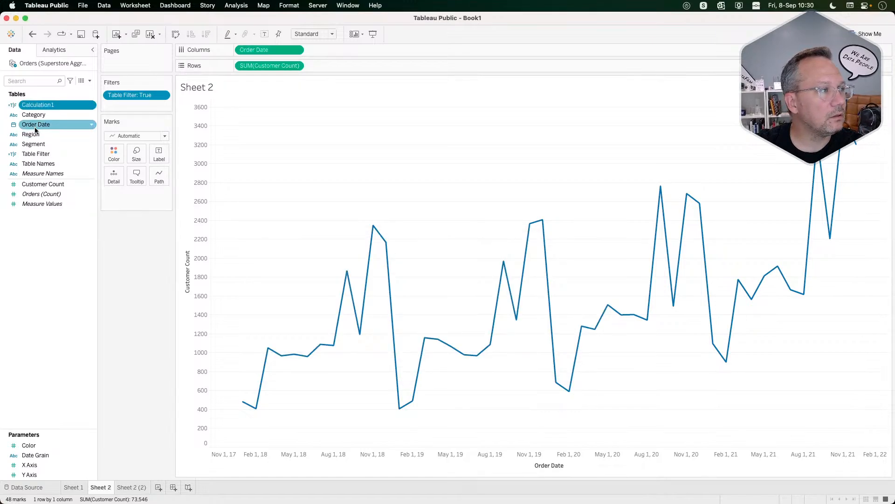
# Add Calculation1 as a filter on the sheet, keeping only True.
pyautogui.moveTo(37, 104); pyautogui.dragTo(122, 108)
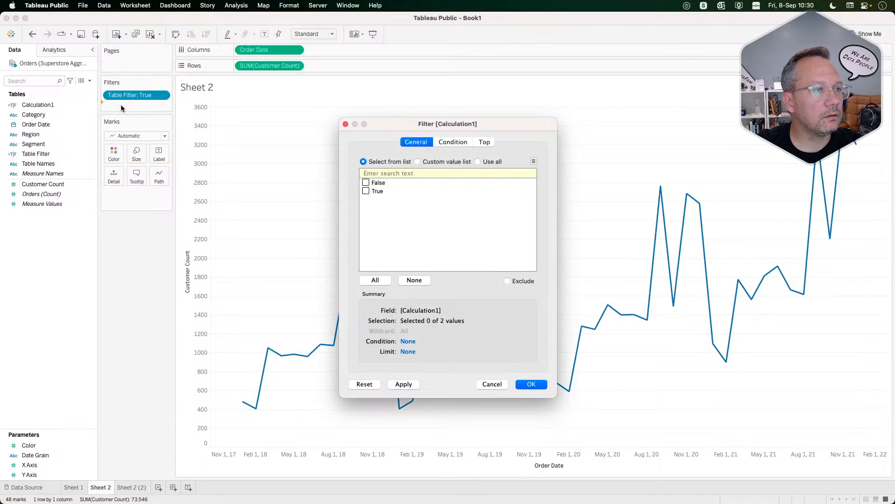
pyautogui.click(533, 383)
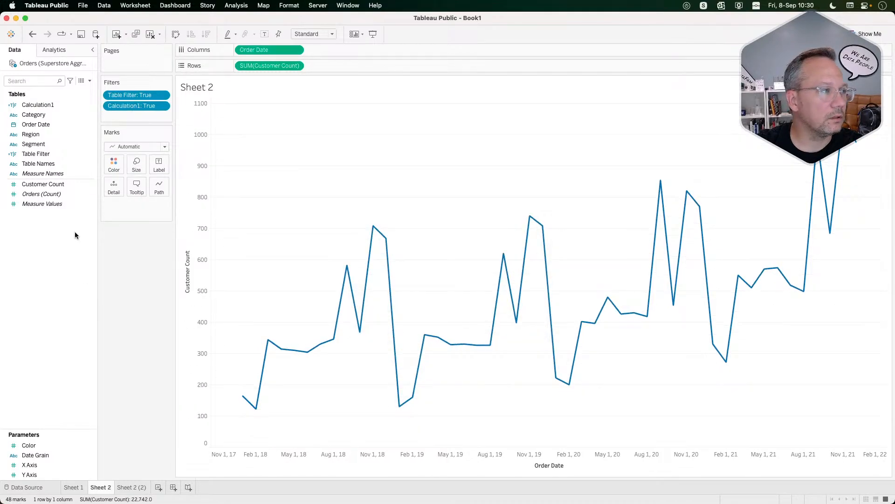
# Edit Calculation1's formula, extending its condition after [Color]=4 with and [X Axis]=4.
pyautogui.rightClick(47, 106)
pyautogui.click(57, 156)
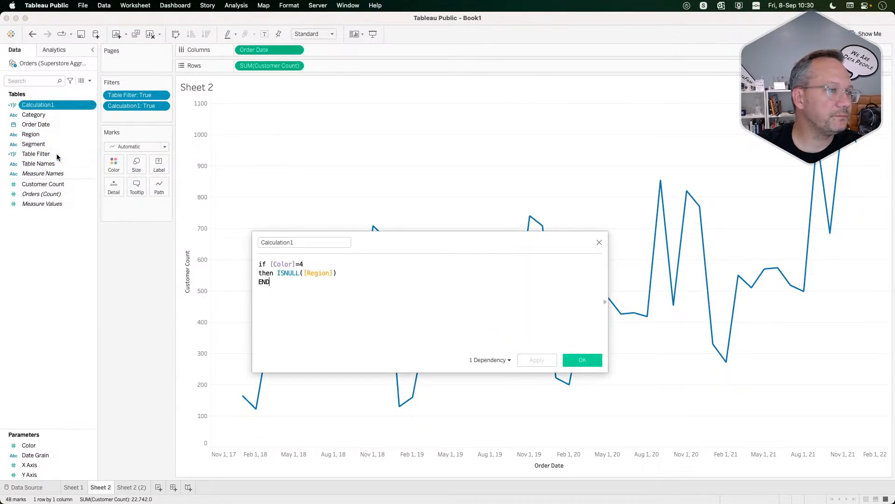
pyautogui.click(355, 273)
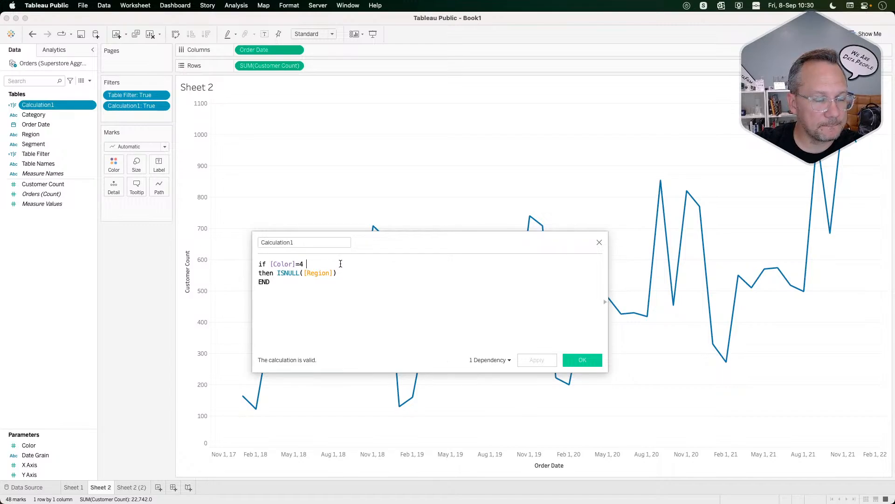
pyautogui.click(348, 264)
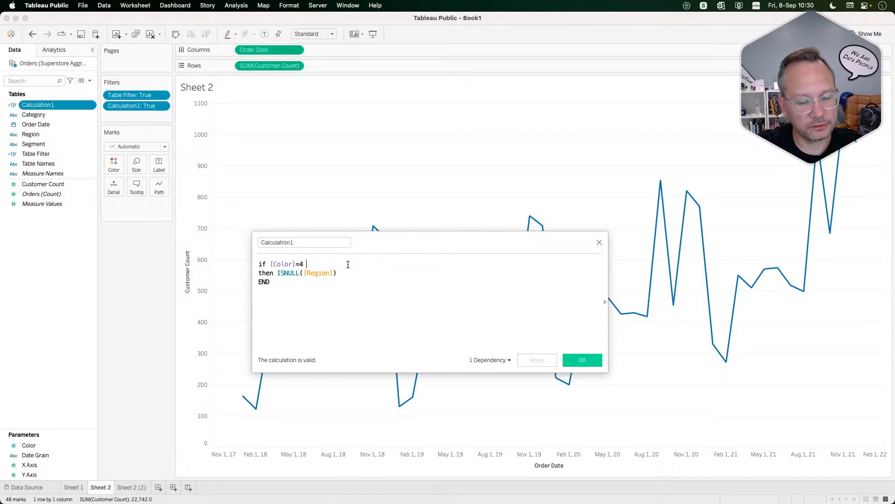
pyautogui.write('and col')
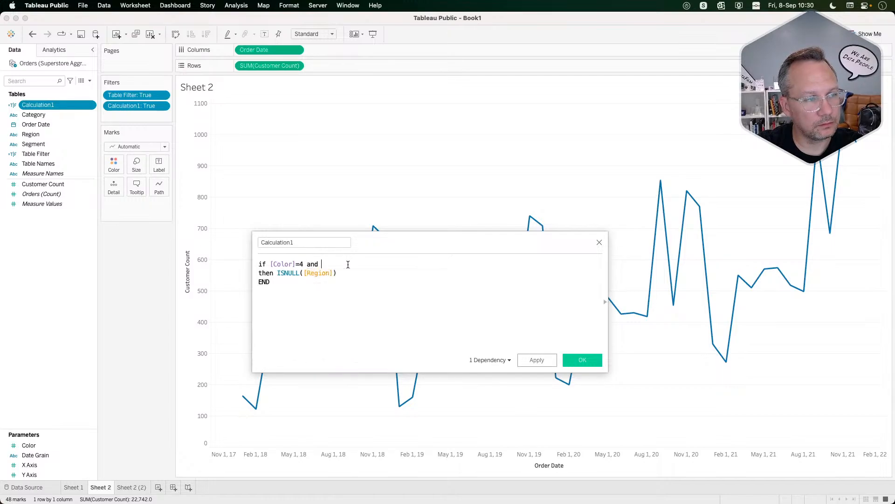
pyautogui.press('BackSpace')
pyautogui.press('BackSpace')
pyautogui.press('BackSpace')
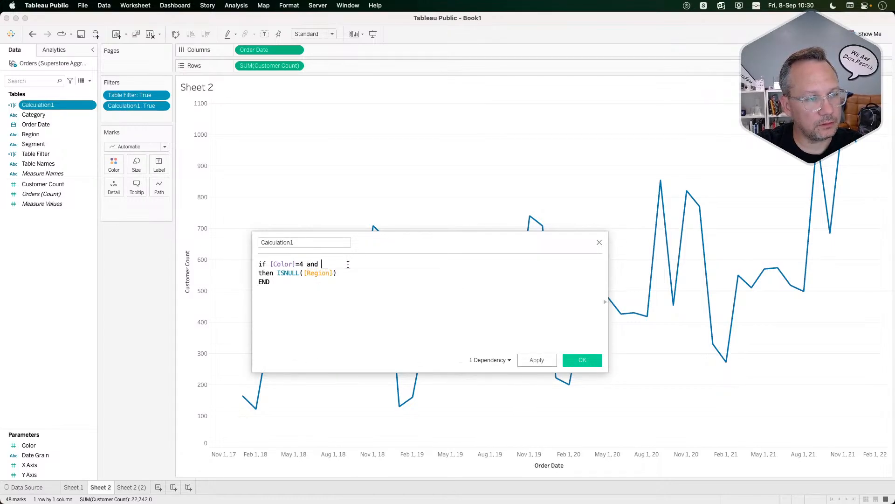
pyautogui.write('x')
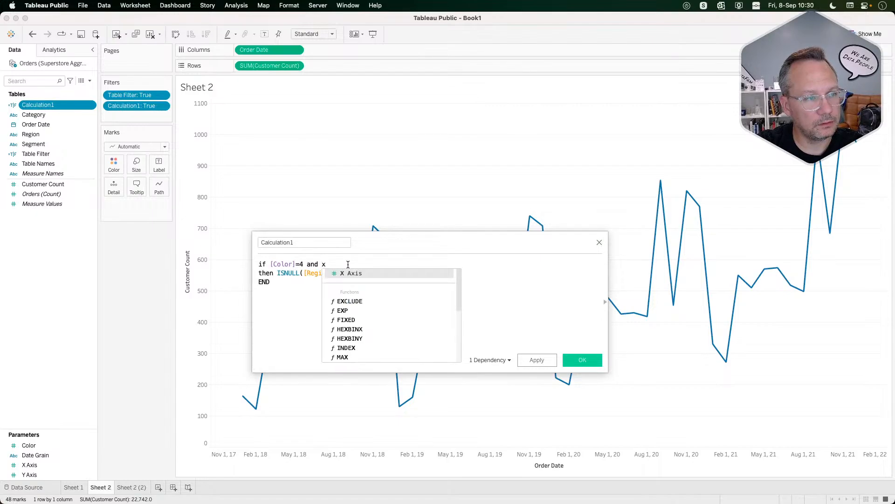
pyautogui.press('Return')
pyautogui.write('=4')
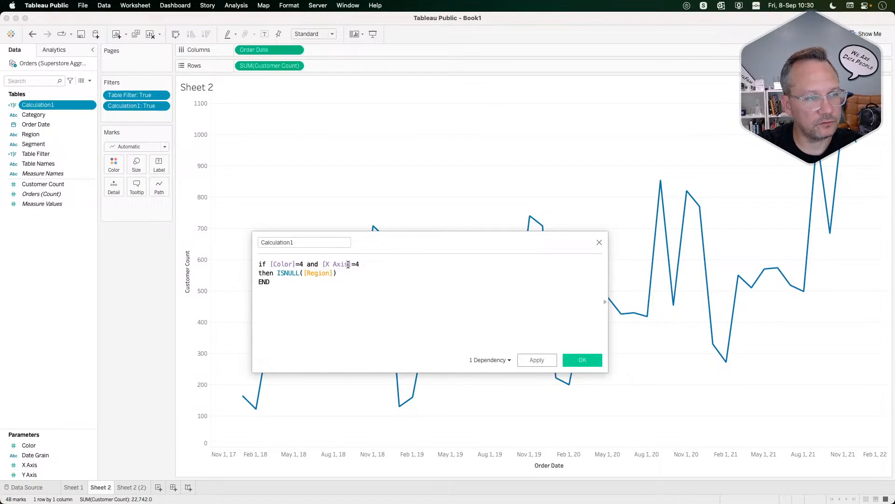
# Extend the condition further with and [Y Axis]=4, and save the calculated field.
pyautogui.write(' and y')
pyautogui.press('Return')
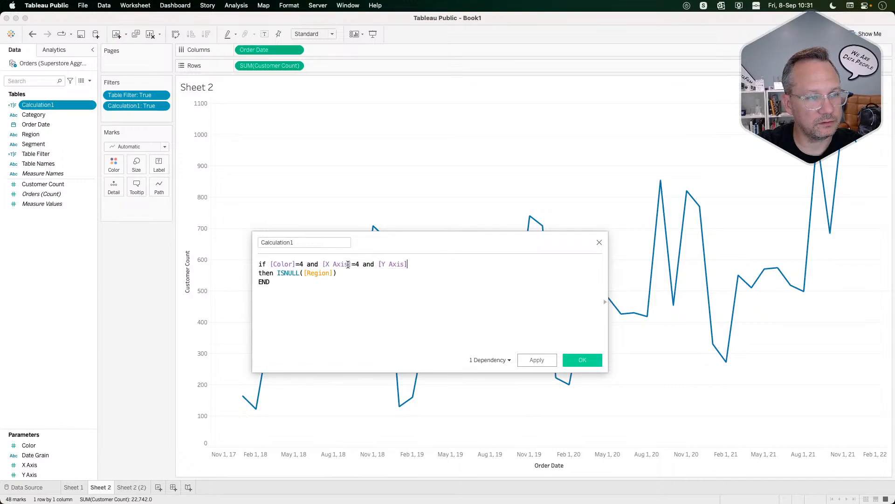
pyautogui.write('=5')
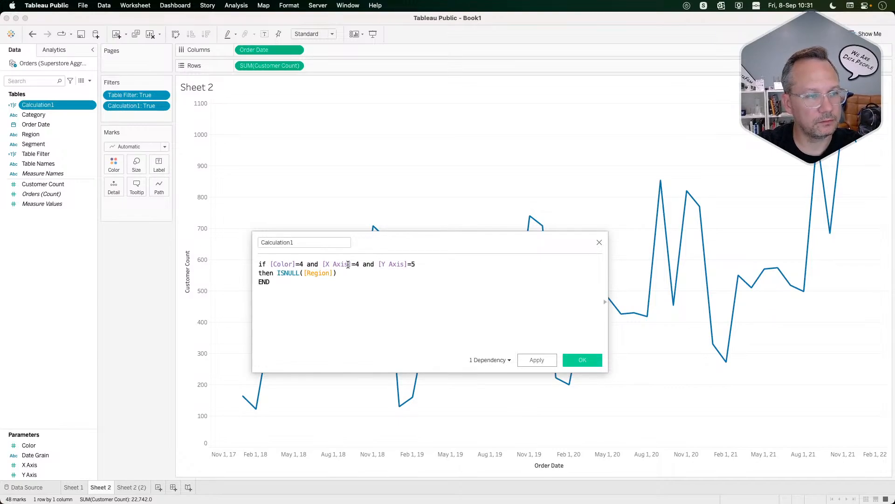
pyautogui.press('BackSpace')
pyautogui.write('4')
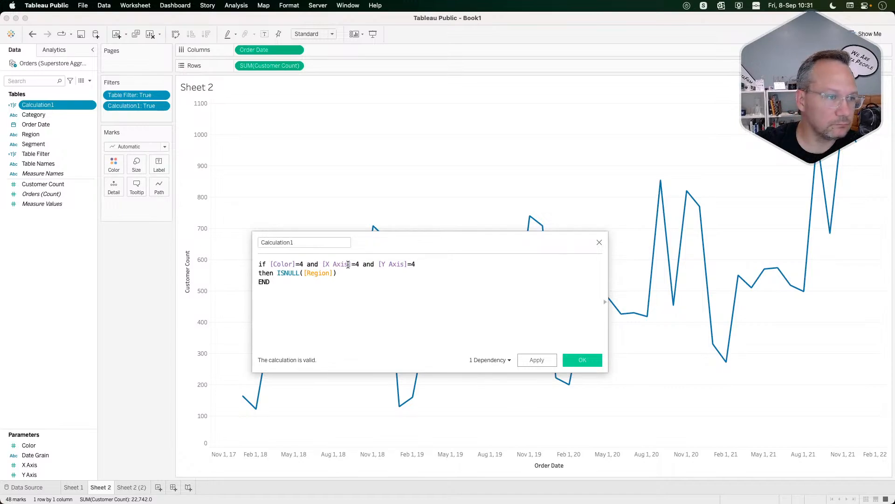
pyautogui.click(553, 361)
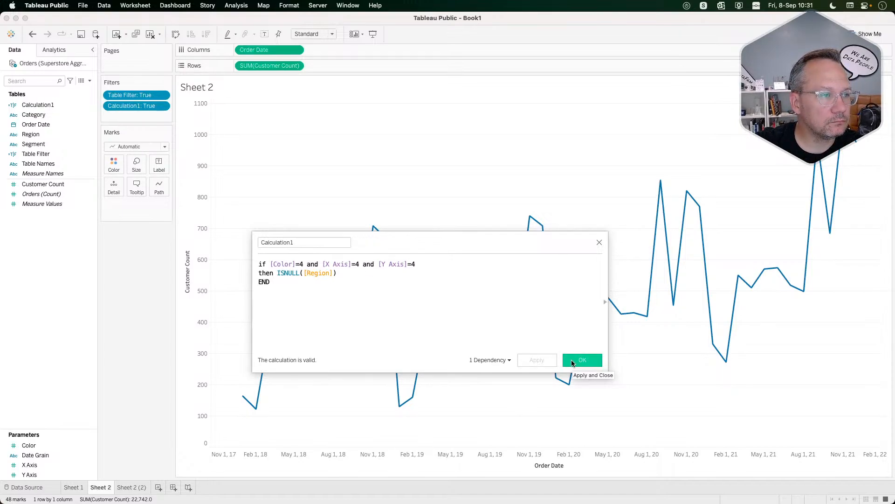
pyautogui.click(572, 359)
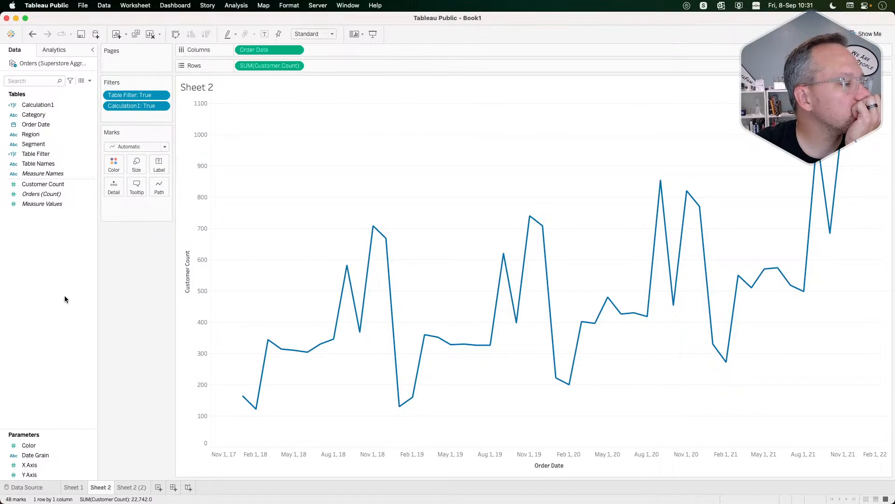
pyautogui.click(50, 446)
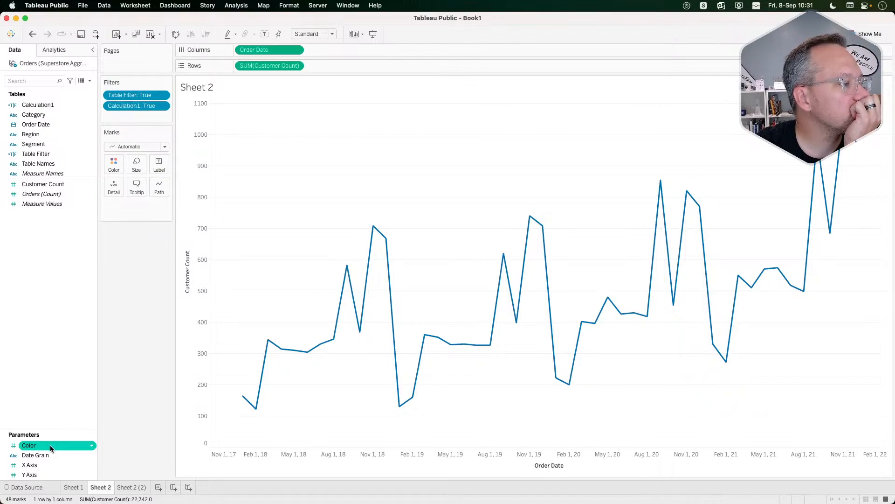
pyautogui.click(48, 400)
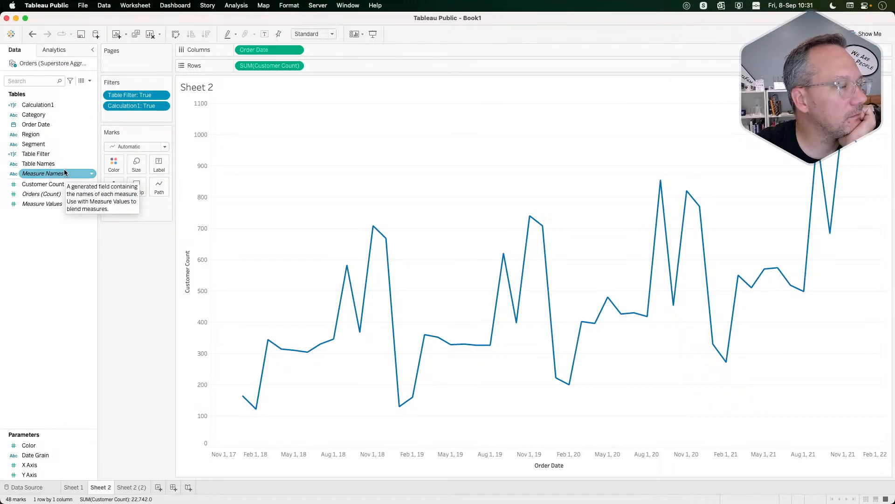
pyautogui.click(64, 107)
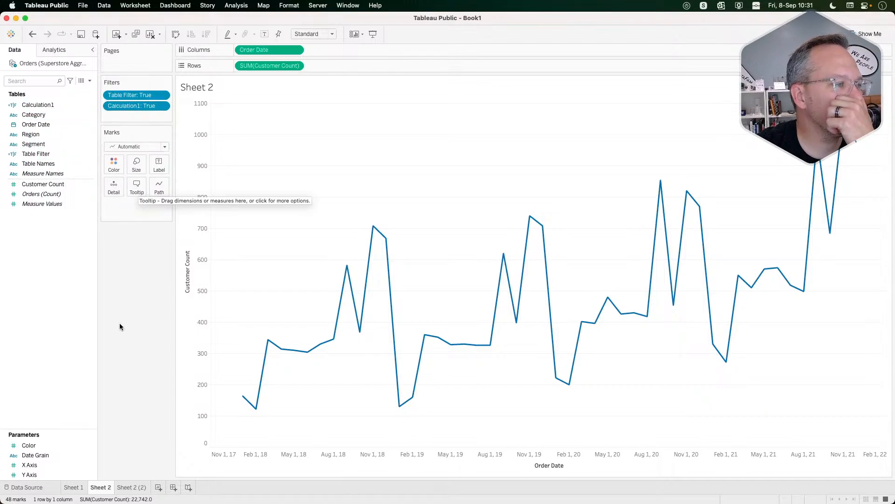
pyautogui.click(58, 445)
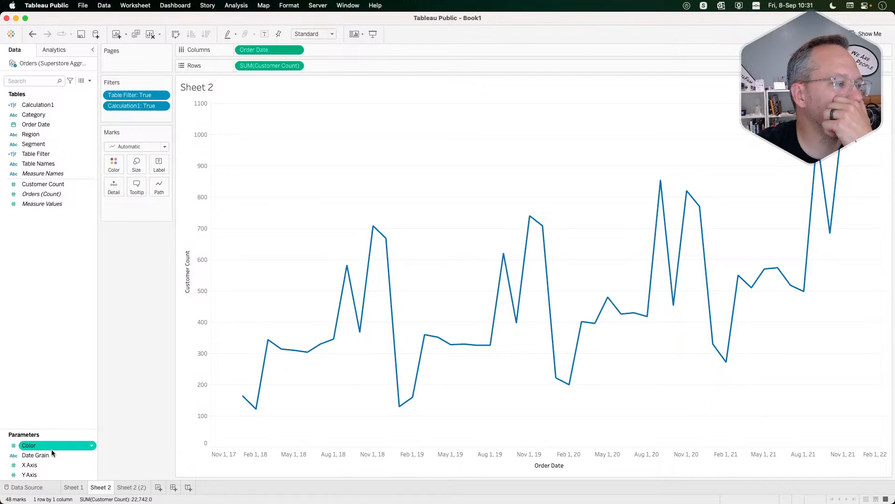
pyautogui.rightClick(50, 450)
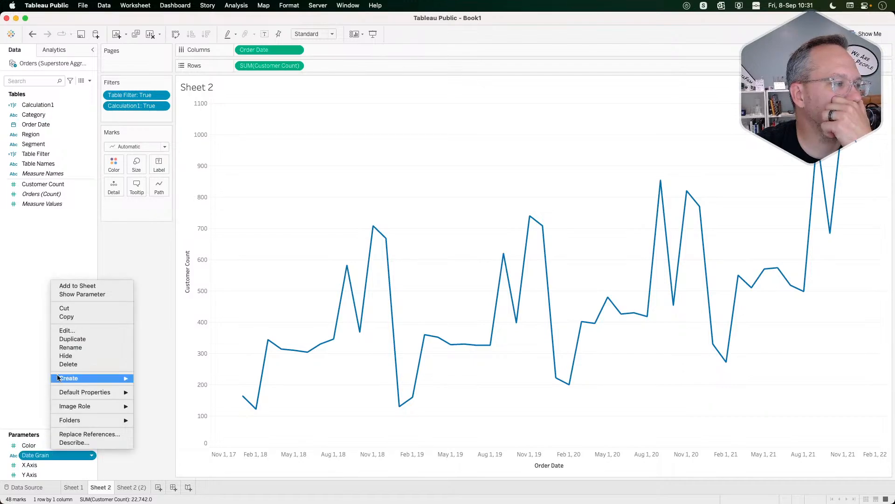
pyautogui.click(26, 381)
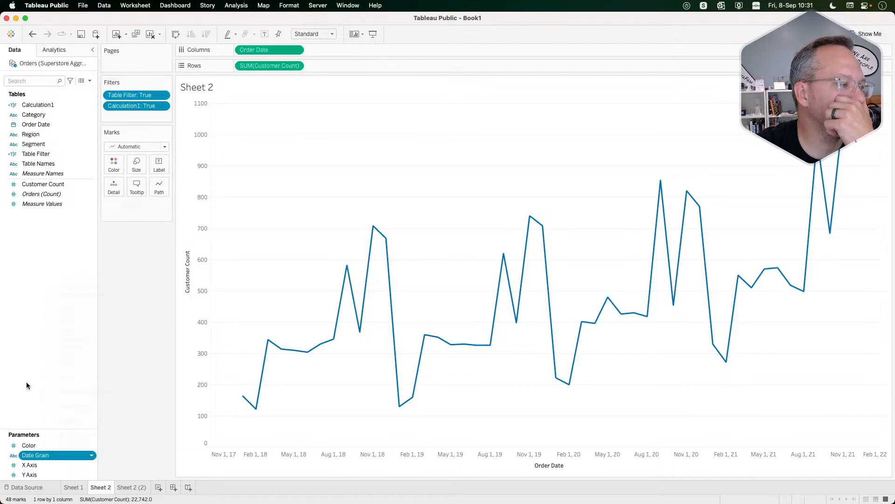
# Show the parameter controls for Color, X Axis and Y Axis on the sheet.
pyautogui.rightClick(34, 445)
pyautogui.click(68, 303)
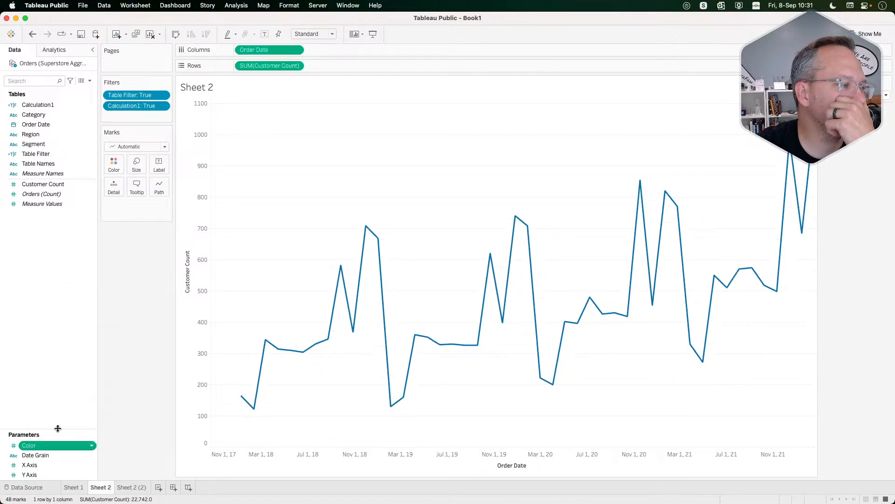
pyautogui.rightClick(37, 466)
pyautogui.click(79, 324)
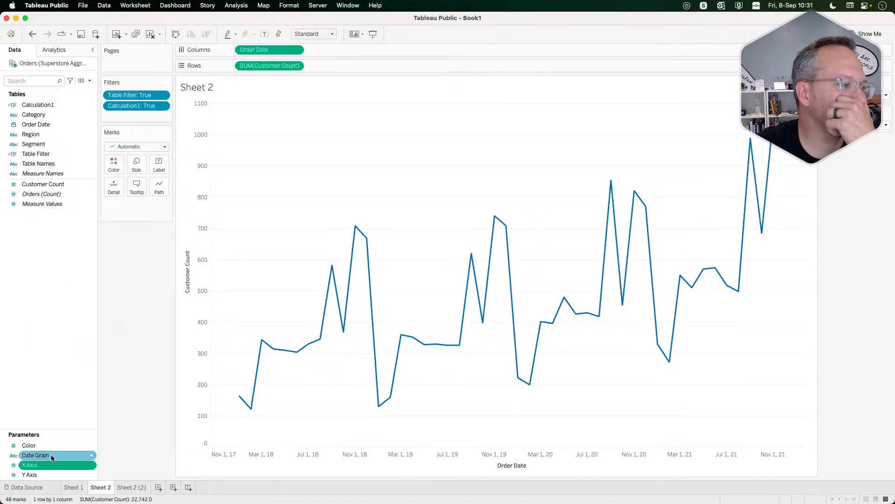
pyautogui.rightClick(39, 474)
pyautogui.click(85, 332)
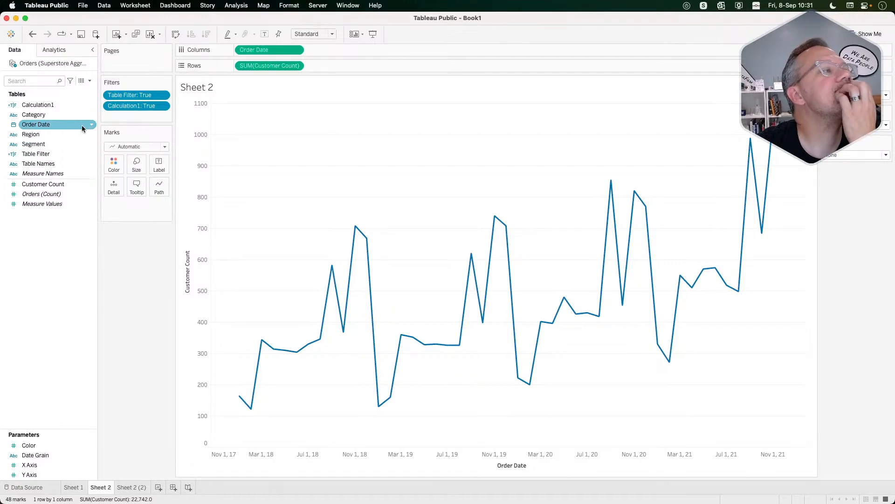
# Open Calculation1 for editing, select its whole formula, and close the editor without changing it.
pyautogui.click(54, 105)
pyautogui.rightClick(54, 106)
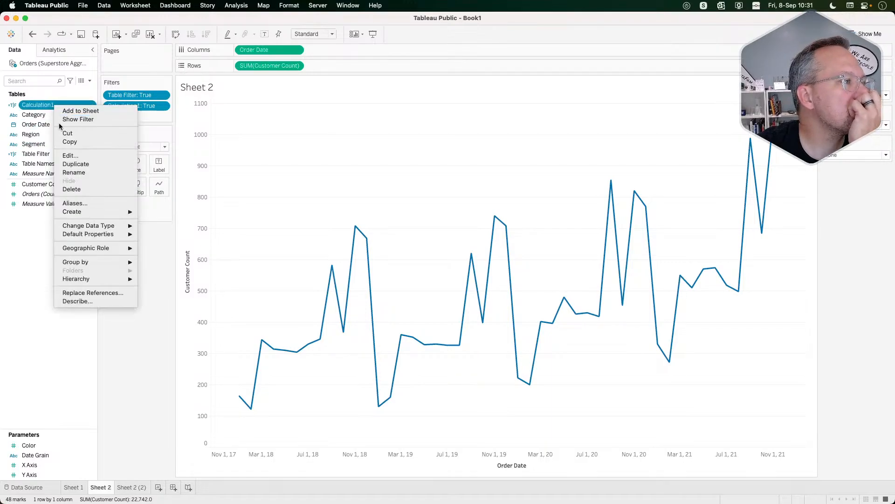
pyautogui.click(72, 158)
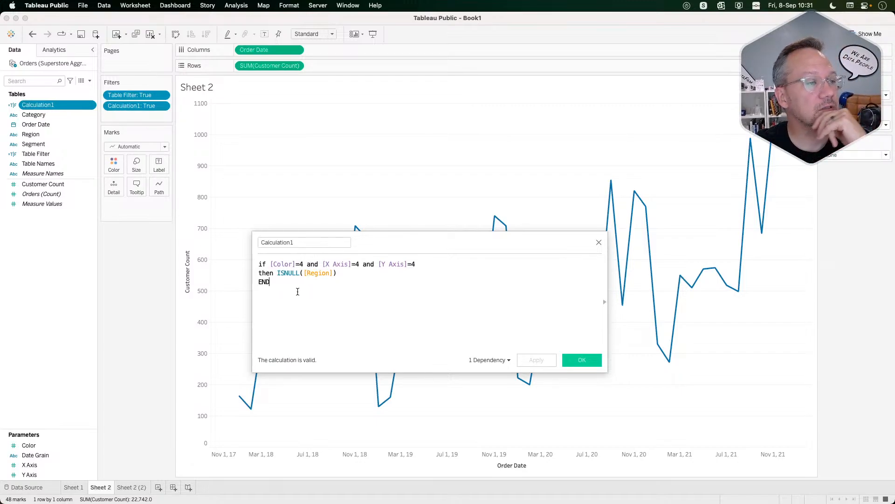
pyautogui.moveTo(281, 284); pyautogui.dragTo(243, 242)
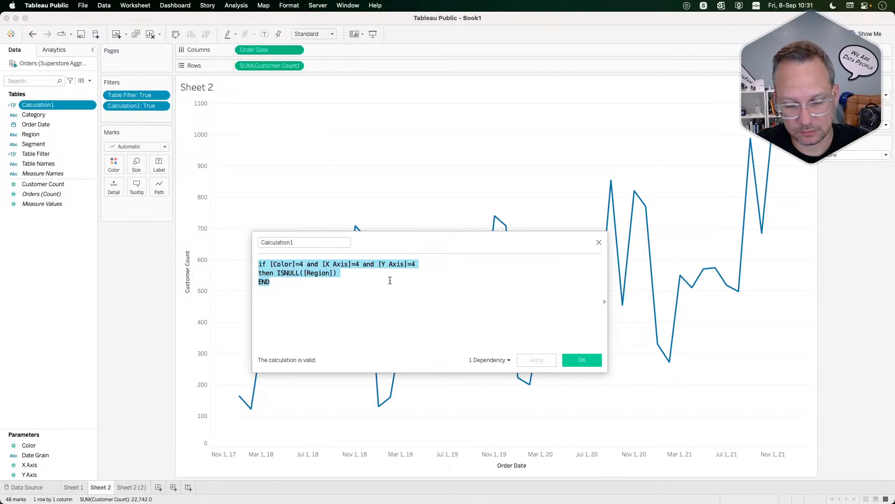
pyautogui.click(599, 242)
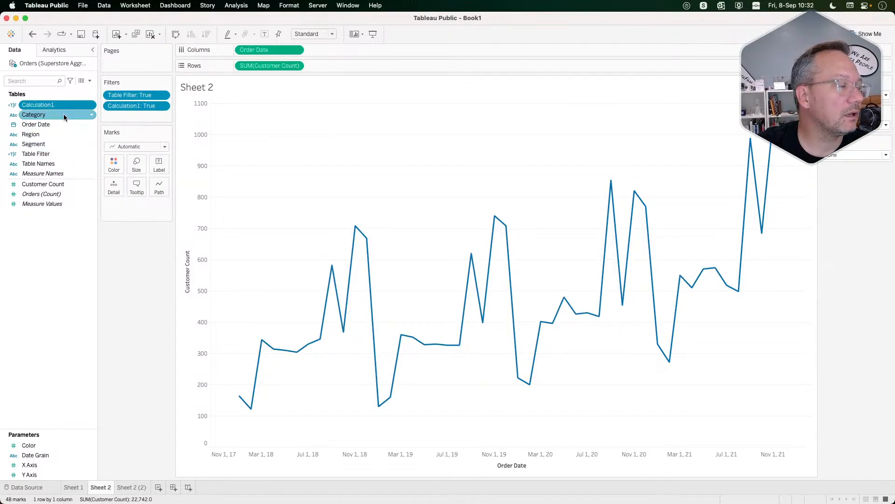
# Start adding Category as a filter on the sheet, and cancel it.
pyautogui.moveTo(63, 114); pyautogui.dragTo(144, 116)
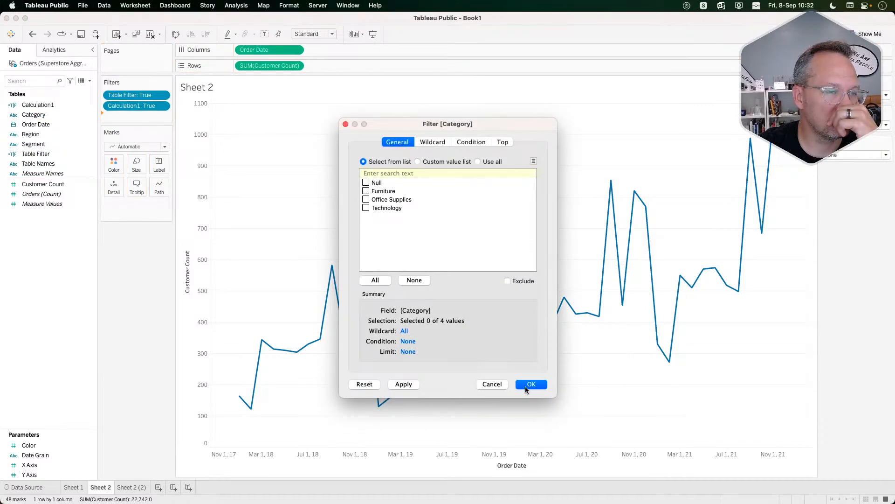
pyautogui.click(492, 384)
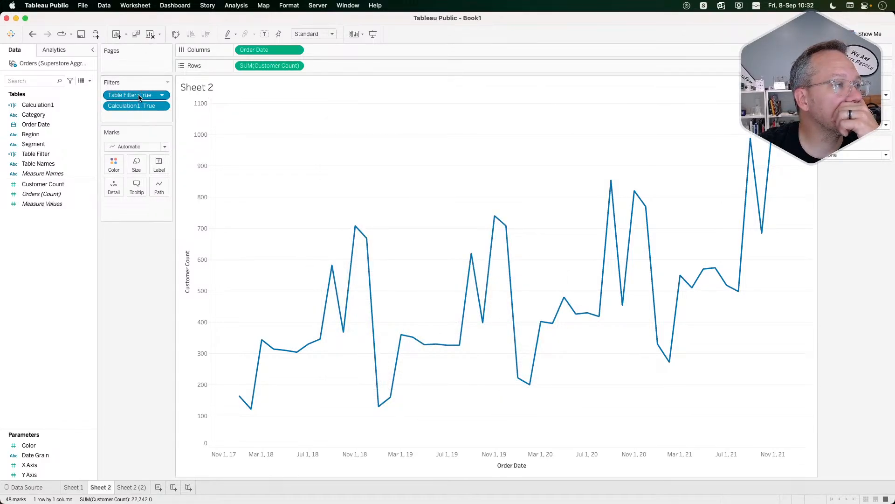
# Remove the Calculation1 and Table Filter filters from the sheet, and undo the removal of Table Filter.
pyautogui.moveTo(132, 106); pyautogui.dragTo(136, 138)
pyautogui.moveTo(131, 94); pyautogui.dragTo(119, 371)
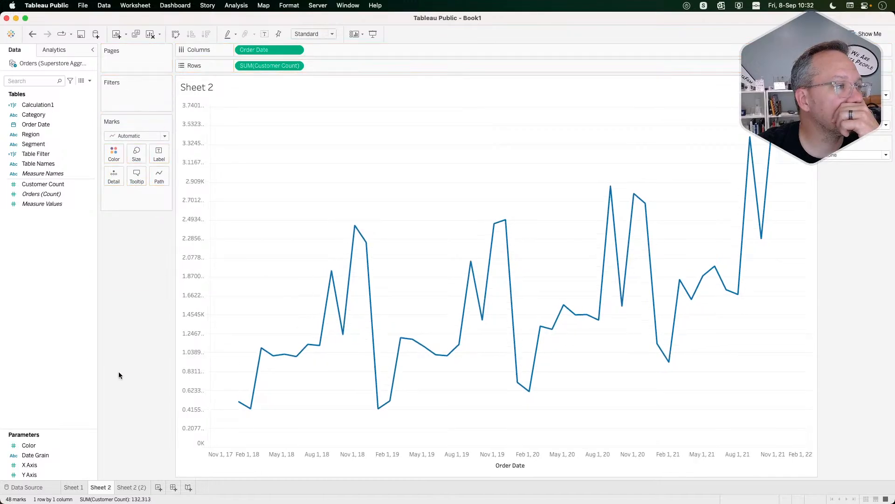
pyautogui.press('super+z')
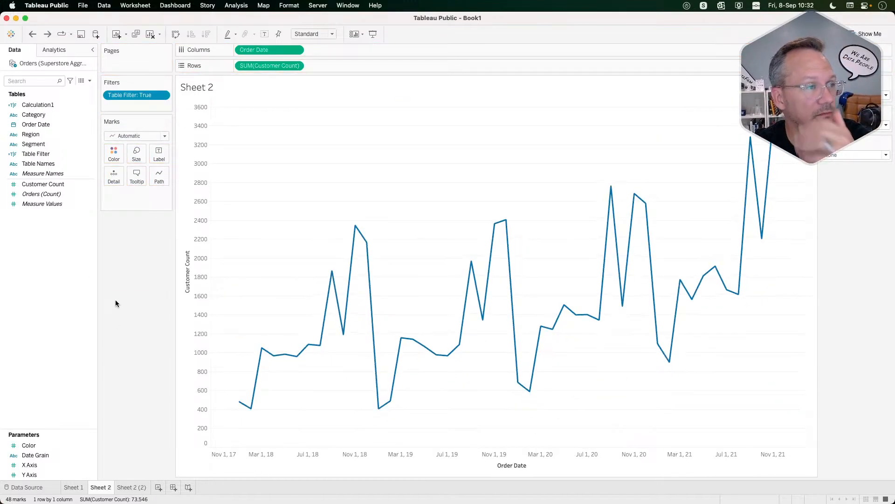
# Show the Date Grain parameter control on the sheet and test it by switching to Yearly and back to Monthly.
pyautogui.rightClick(33, 457)
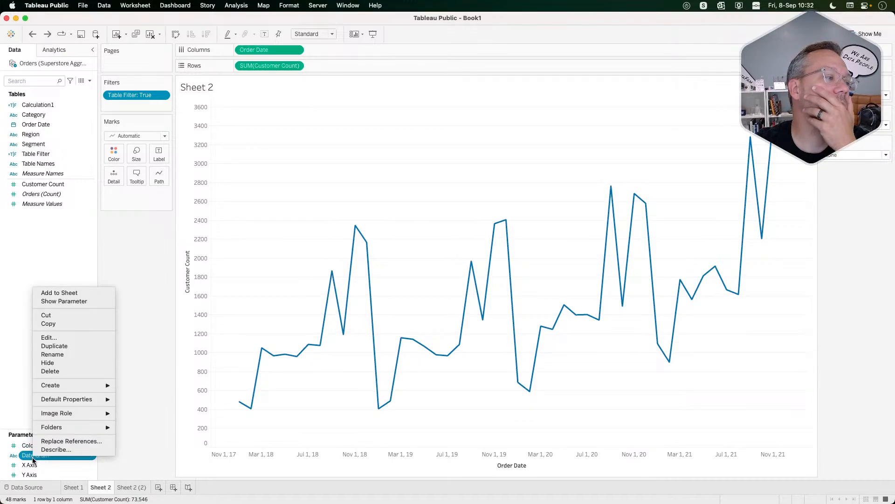
pyautogui.click(69, 301)
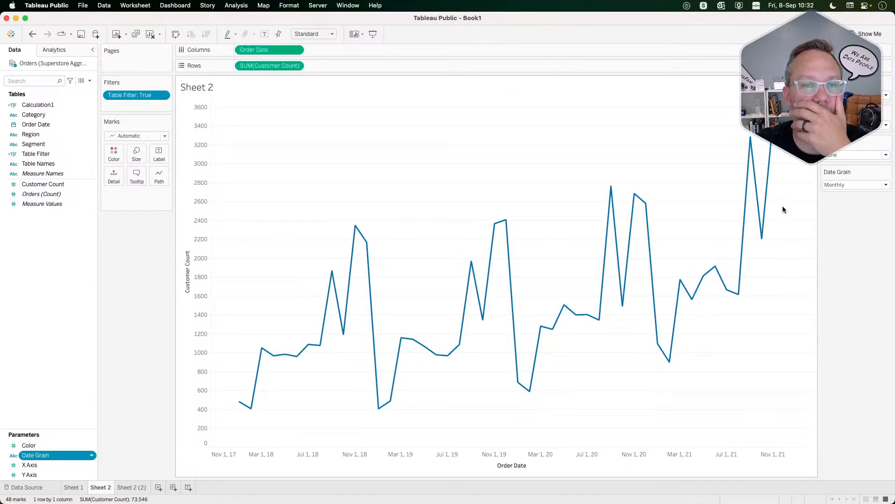
pyautogui.click(856, 185)
pyautogui.click(849, 202)
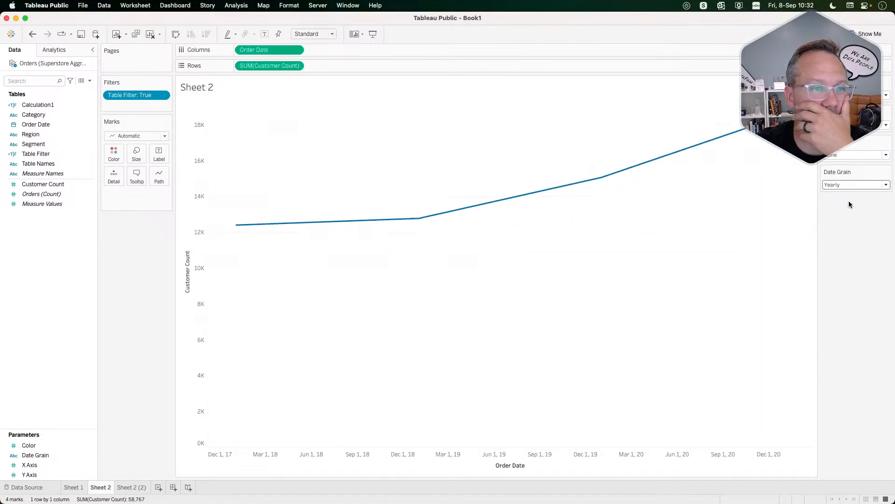
pyautogui.click(849, 187)
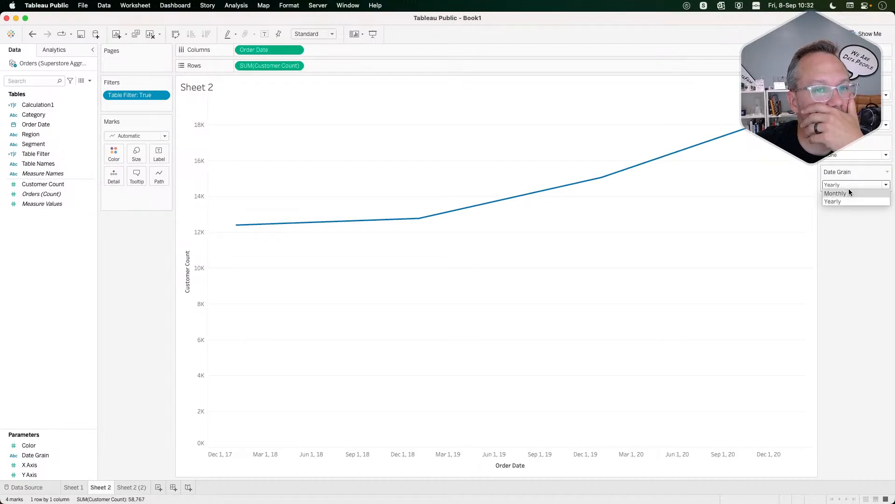
pyautogui.click(849, 193)
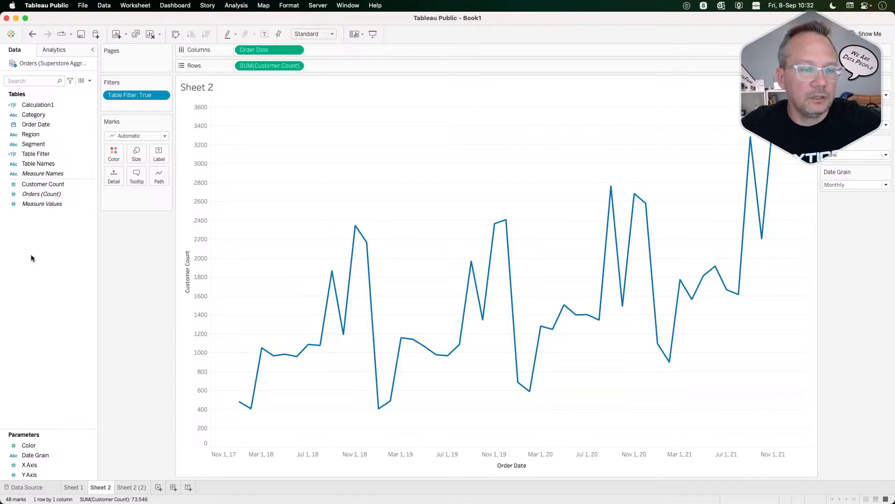
# Rename the Calculation1 field as "Region null", leaving its ISNULL([Region]) formula as it is.
pyautogui.rightClick(40, 105)
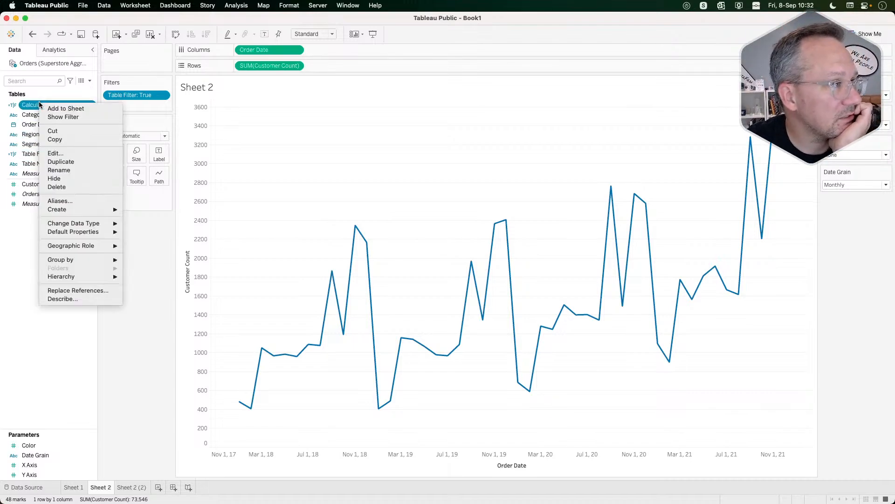
pyautogui.click(54, 153)
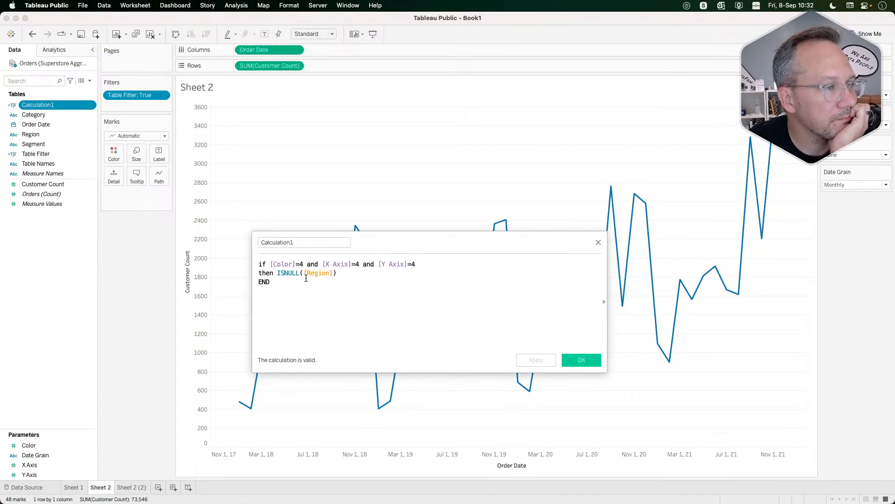
pyautogui.moveTo(284, 284); pyautogui.dragTo(255, 262)
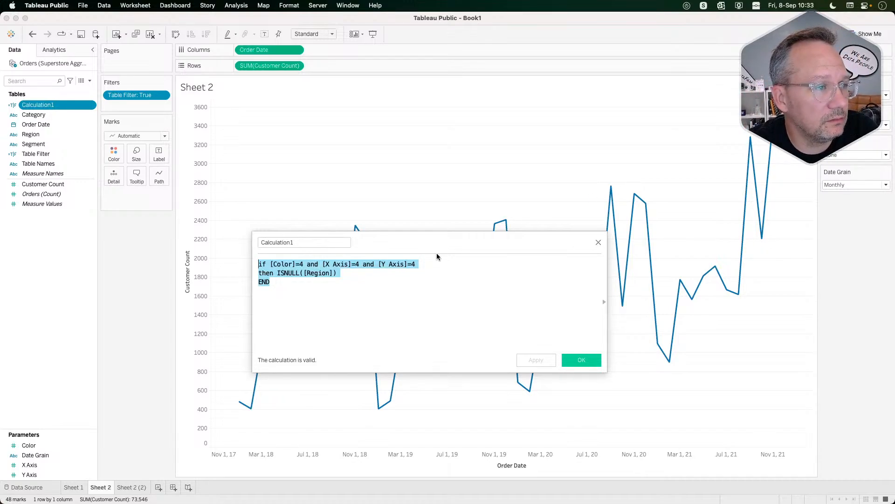
pyautogui.click(413, 290)
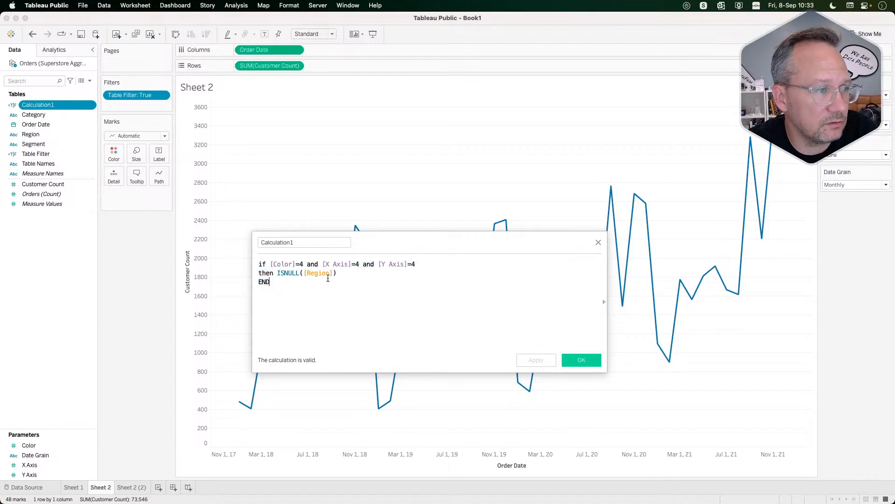
pyautogui.click(304, 242)
pyautogui.press('super+a')
pyautogui.write('Regio')
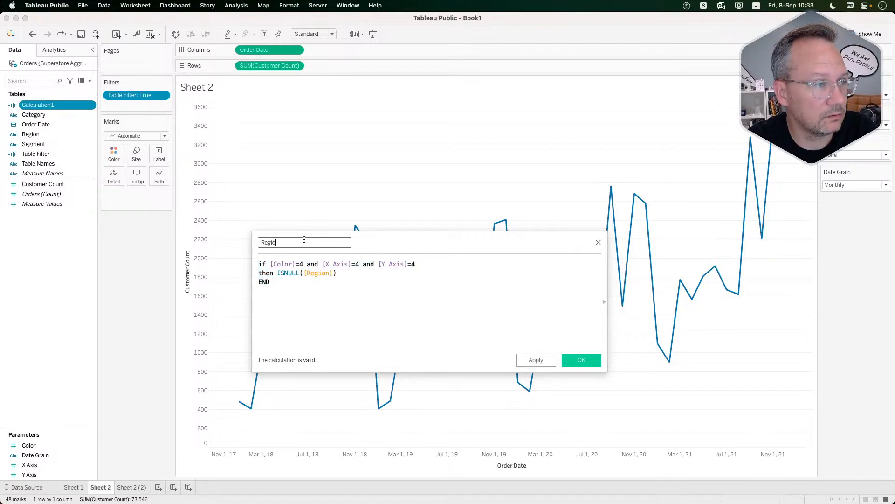
pyautogui.write('n filte')
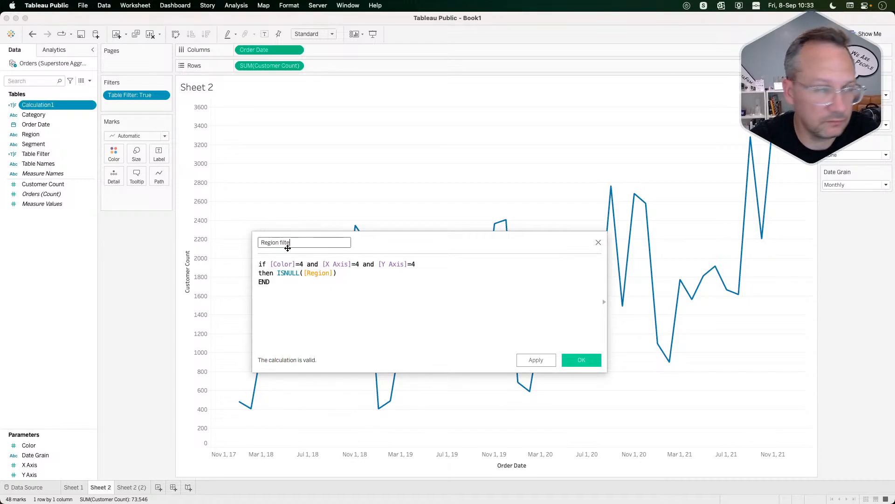
pyautogui.press('BackSpace')
pyautogui.press('BackSpace')
pyautogui.press('BackSpace')
pyautogui.press('BackSpace')
pyautogui.press('BackSpace')
pyautogui.write('null')
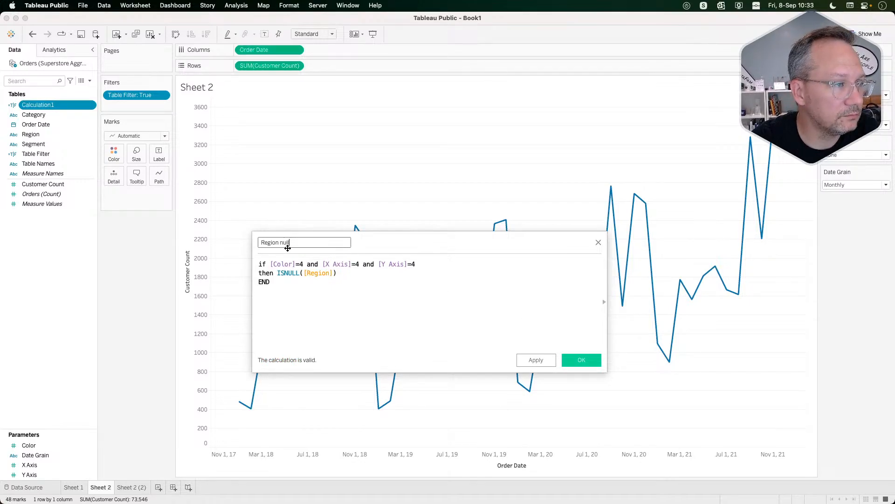
pyautogui.click(572, 358)
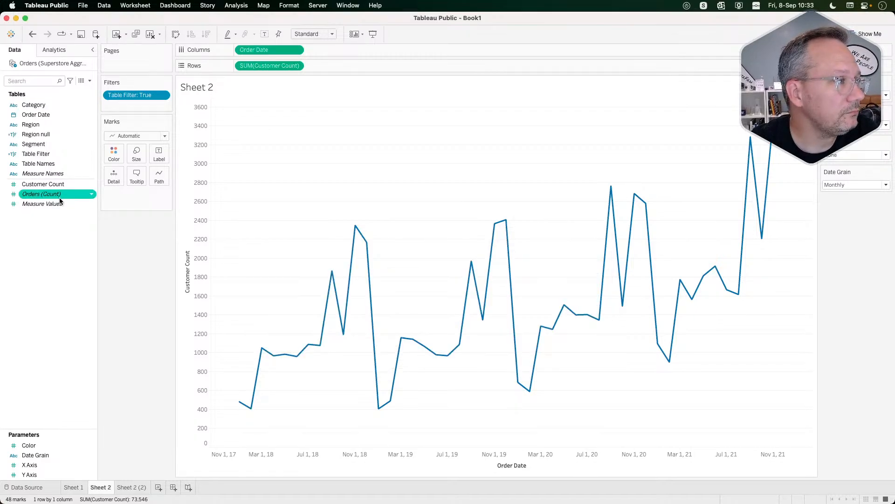
# Duplicate the Region null calculated field, and duplicate the resulting copy once more.
pyautogui.rightClick(49, 135)
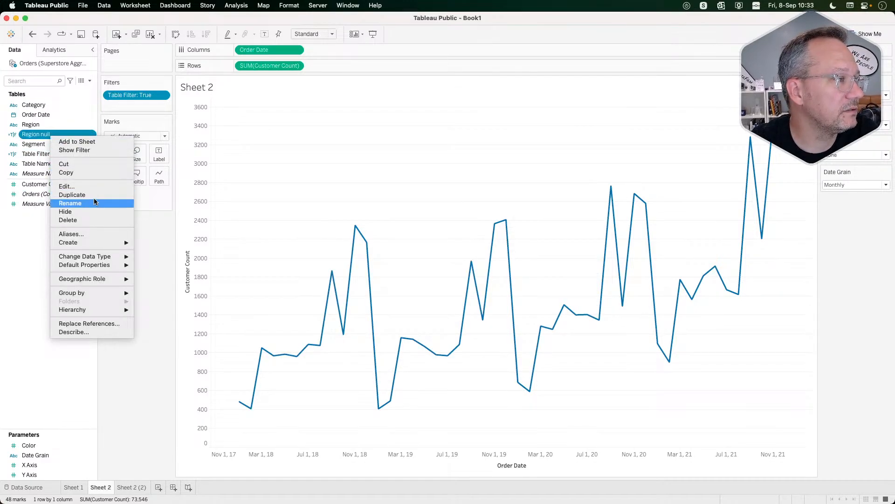
pyautogui.click(89, 195)
pyautogui.rightClick(52, 144)
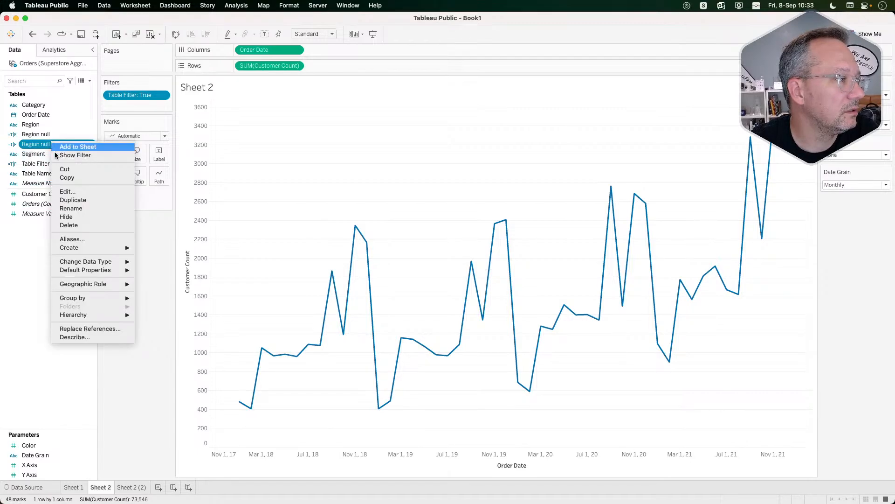
pyautogui.click(80, 199)
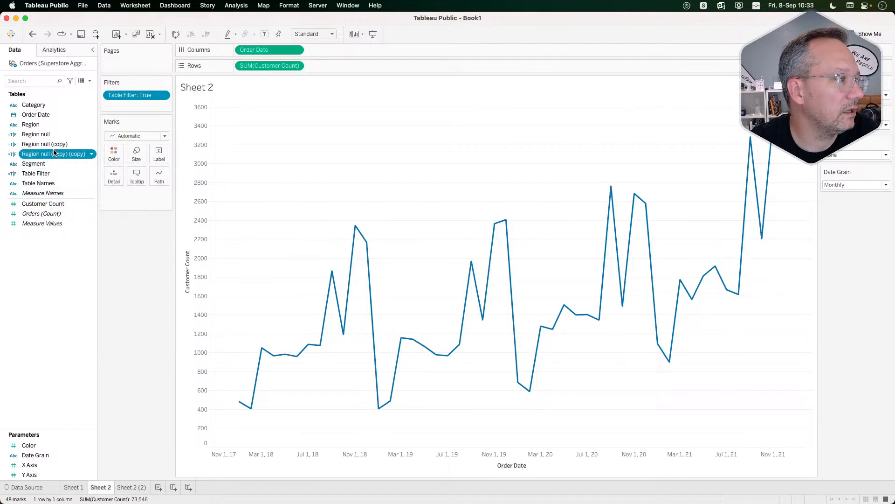
# Edit the first copy of Region null so it tests ISNULL([Category]), and rename it "Category null".
pyautogui.rightClick(53, 149)
pyautogui.click(70, 199)
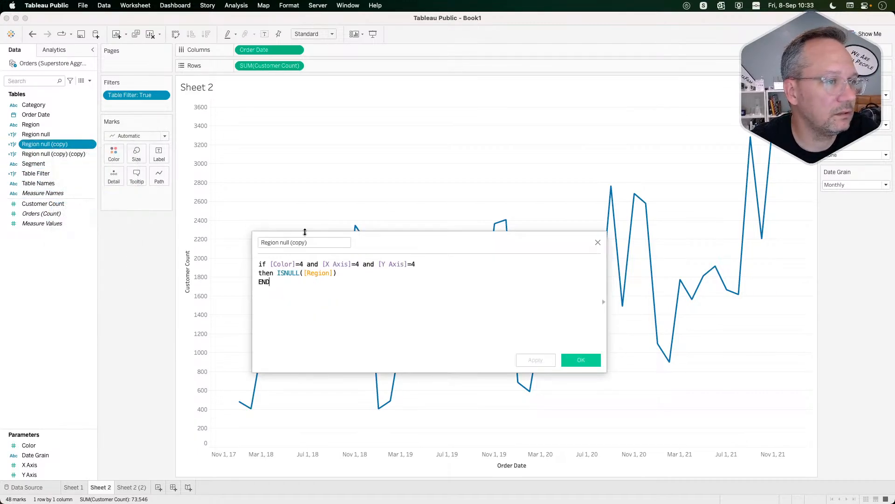
pyautogui.doubleClick(315, 273)
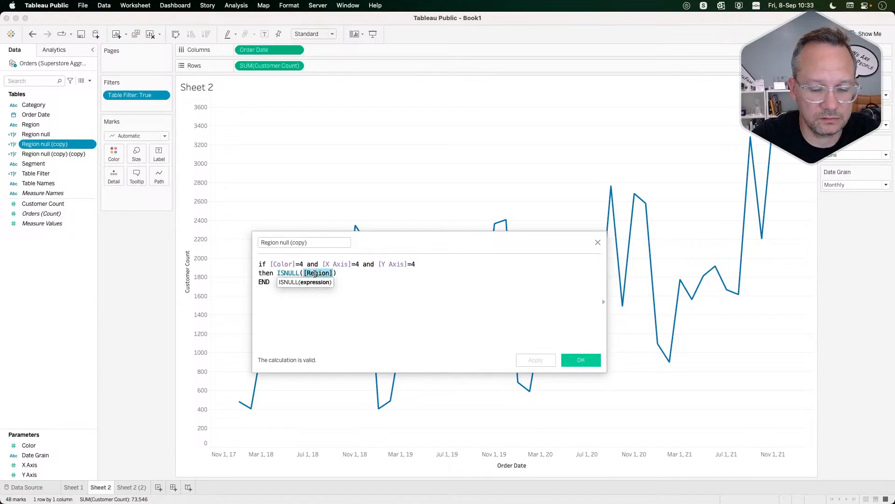
pyautogui.write('cat')
pyautogui.press('Return')
pyautogui.doubleClick(270, 242)
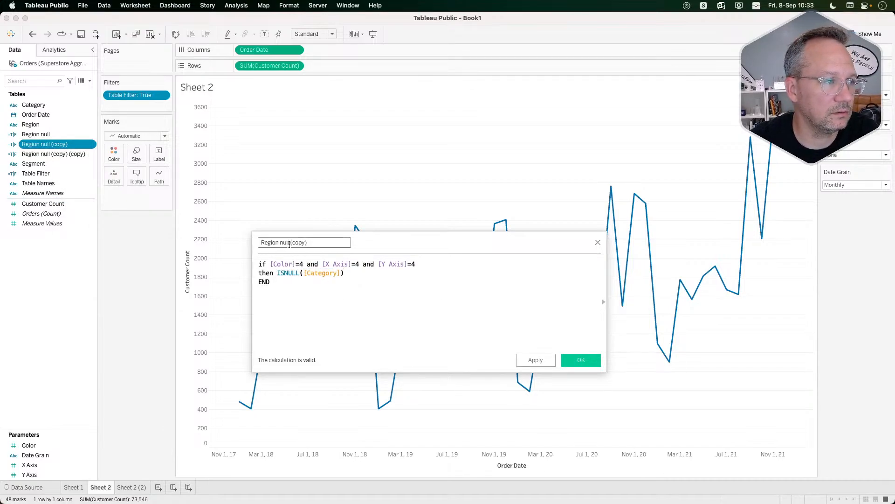
pyautogui.write('Caet')
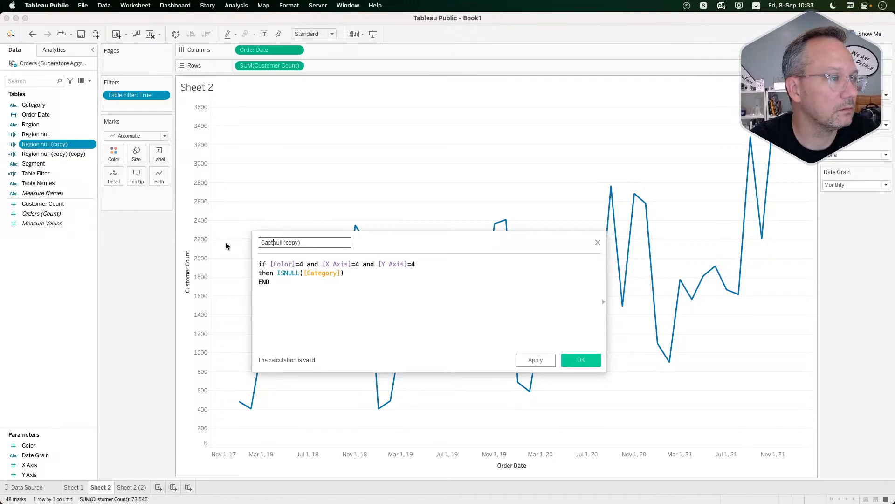
pyautogui.press('BackSpace')
pyautogui.press('BackSpace')
pyautogui.write('tegory')
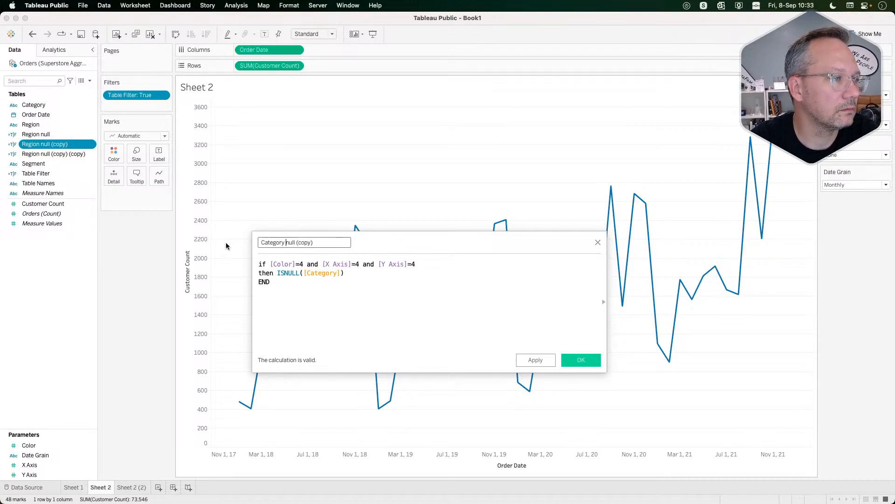
pyautogui.press('End')
pyautogui.press('BackSpace')
pyautogui.press('BackSpace')
pyautogui.press('BackSpace')
pyautogui.press('BackSpace')
pyautogui.press('BackSpace')
pyautogui.press('BackSpace')
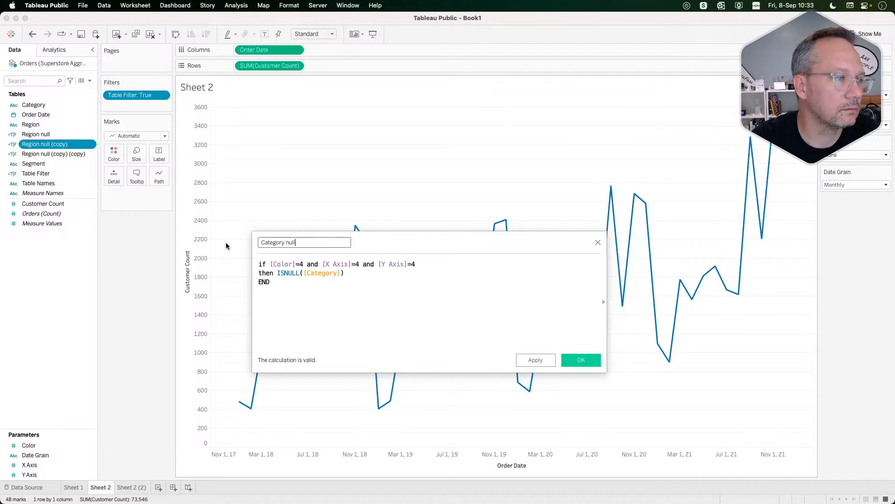
pyautogui.click(582, 361)
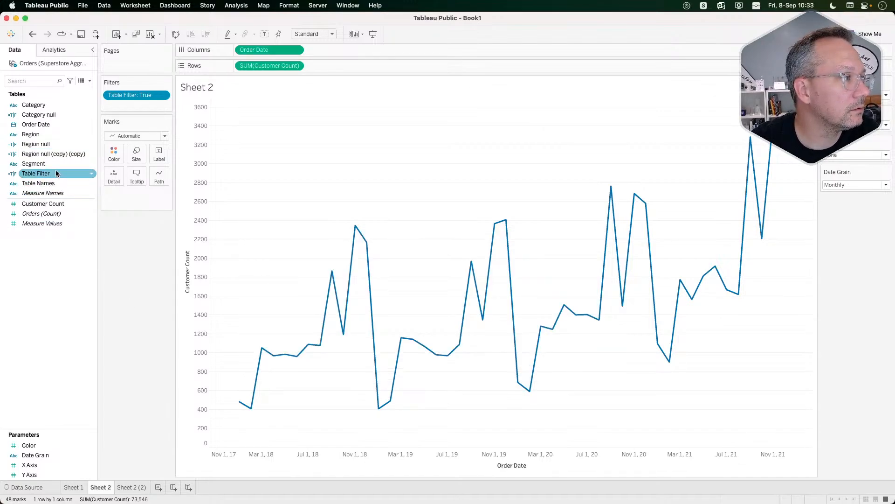
# Edit the remaining copy of Region null so it tests ISNULL([Segment]), and rename it "Segment null".
pyautogui.rightClick(56, 154)
pyautogui.click(77, 198)
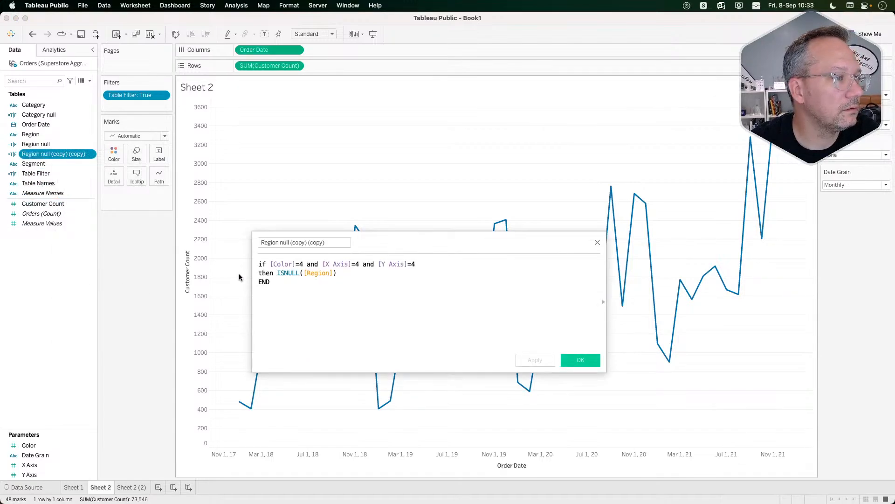
pyautogui.doubleClick(318, 273)
pyautogui.write('seg')
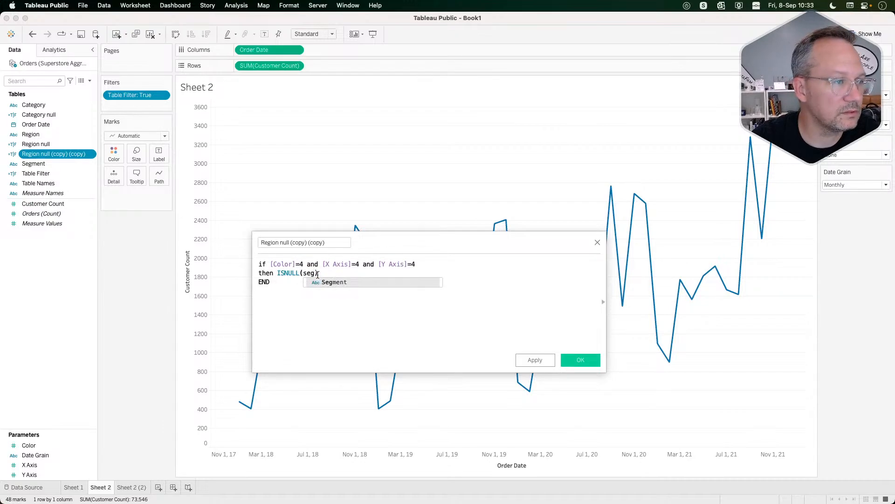
pyautogui.press('Return')
pyautogui.click(289, 242)
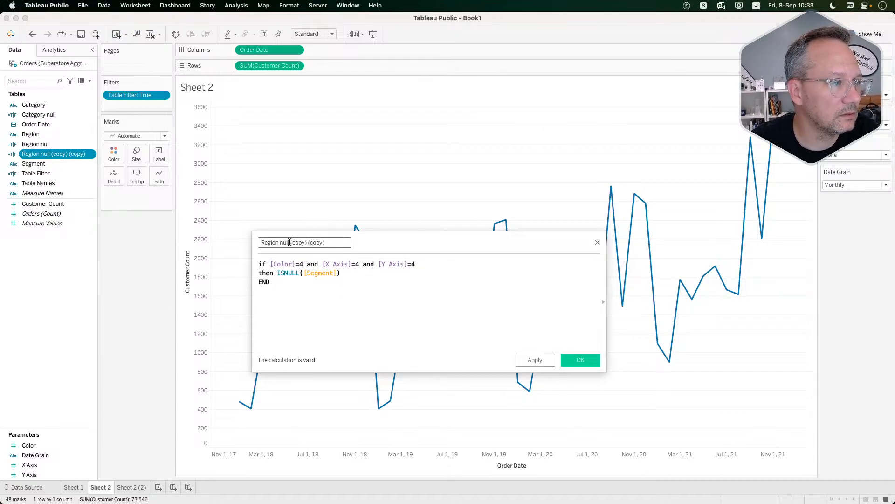
pyautogui.doubleClick(279, 243)
pyautogui.write('Segment')
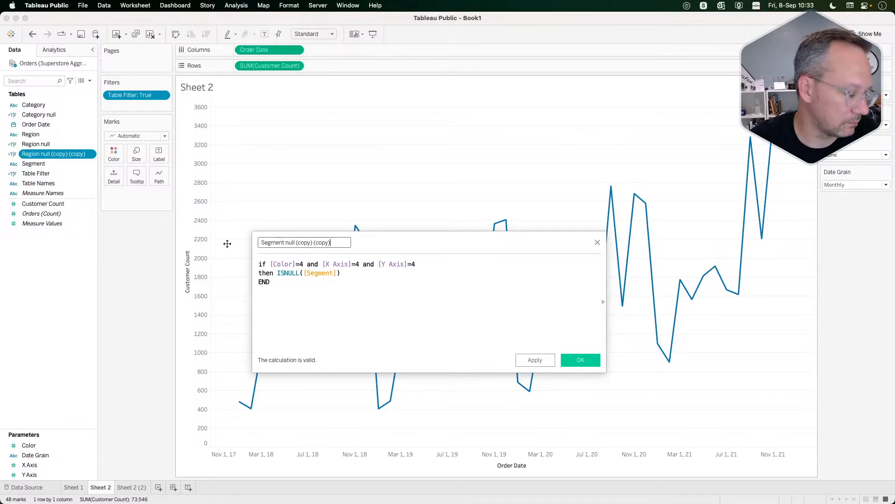
pyautogui.hotkey('shift', 'Left')
pyautogui.hotkey('shift', 'Left')
pyautogui.hotkey('shift', 'Left')
pyautogui.hotkey('shift', 'Left')
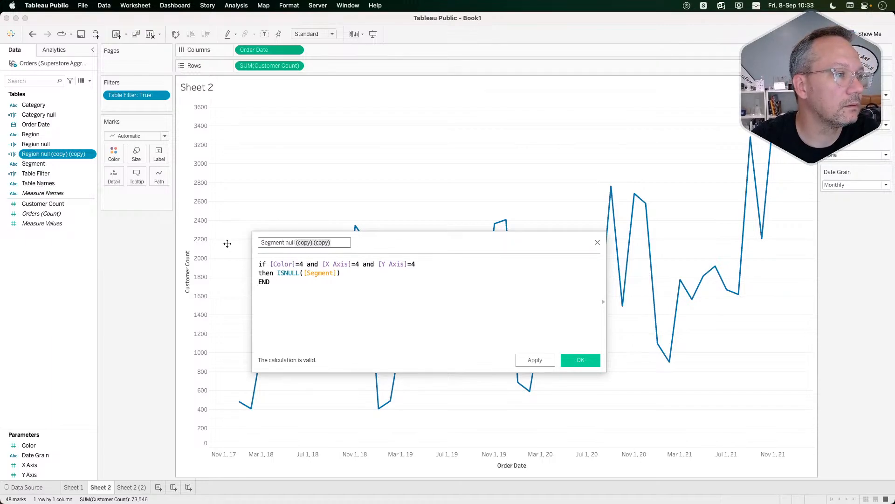
pyautogui.press('BackSpace')
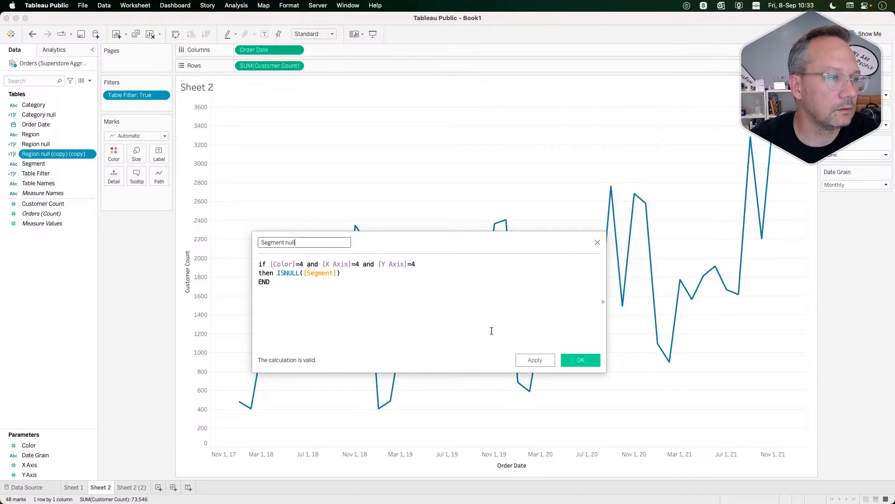
pyautogui.click(569, 359)
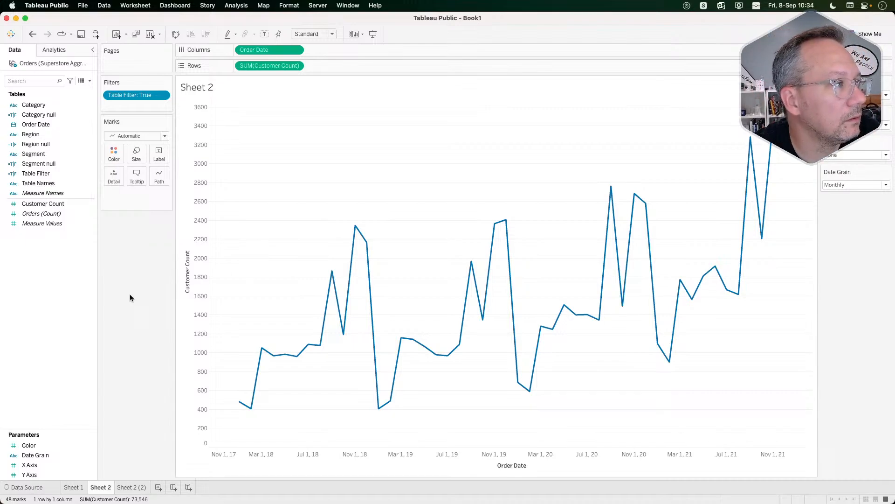
# Add Segment null as a filter on the sheet, keeping only True.
pyautogui.moveTo(58, 164); pyautogui.dragTo(149, 104)
pyautogui.click(366, 191)
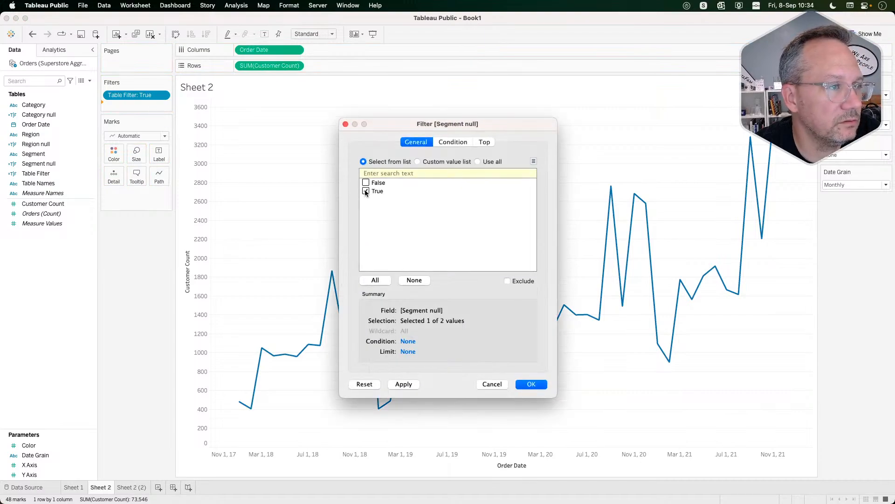
pyautogui.click(536, 383)
# Add Category null as a filter on the sheet, keeping only True.
pyautogui.click(43, 125)
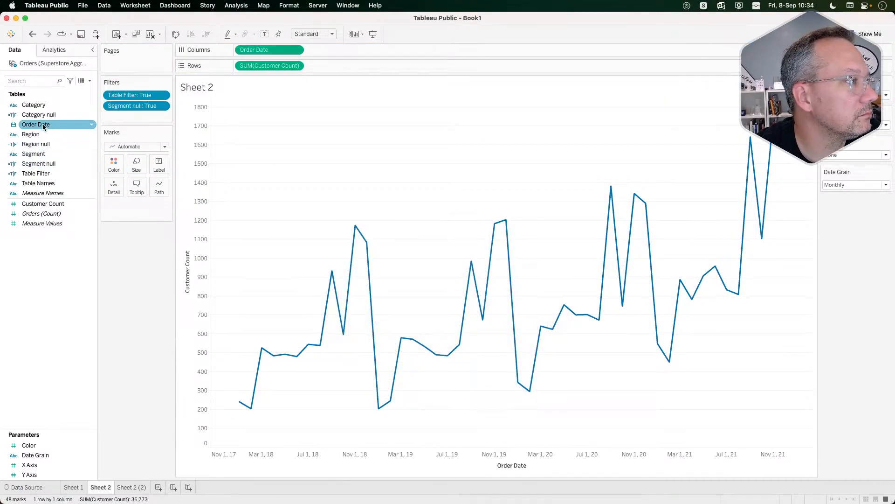
pyautogui.moveTo(45, 107); pyautogui.dragTo(137, 115)
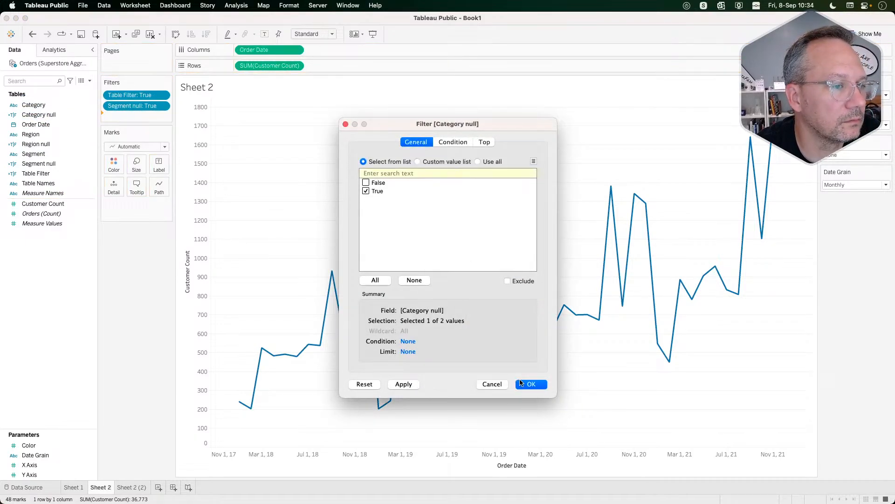
pyautogui.click(532, 384)
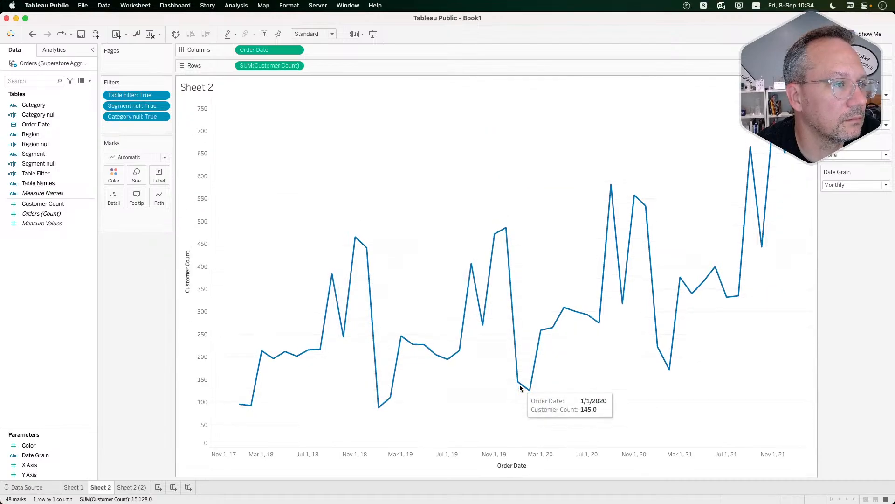
pyautogui.click(44, 166)
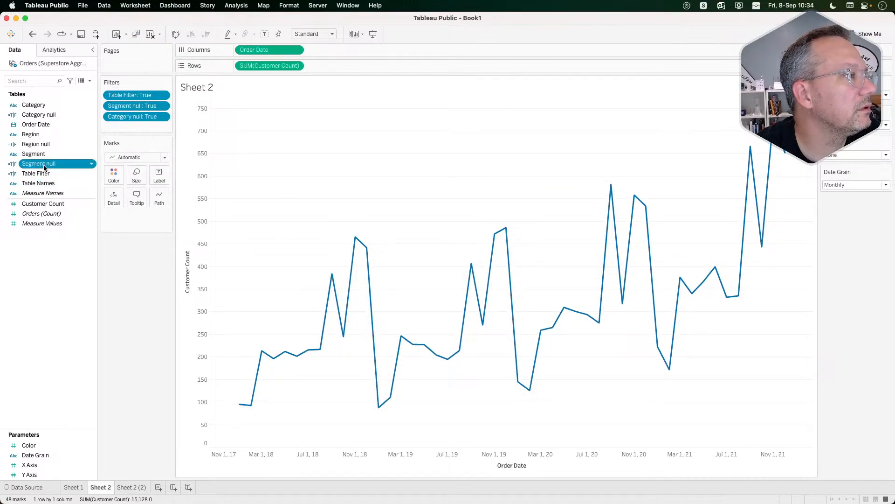
# Add Region null as a filter on the sheet, keeping only True.
pyautogui.click(44, 166)
pyautogui.press('Return')
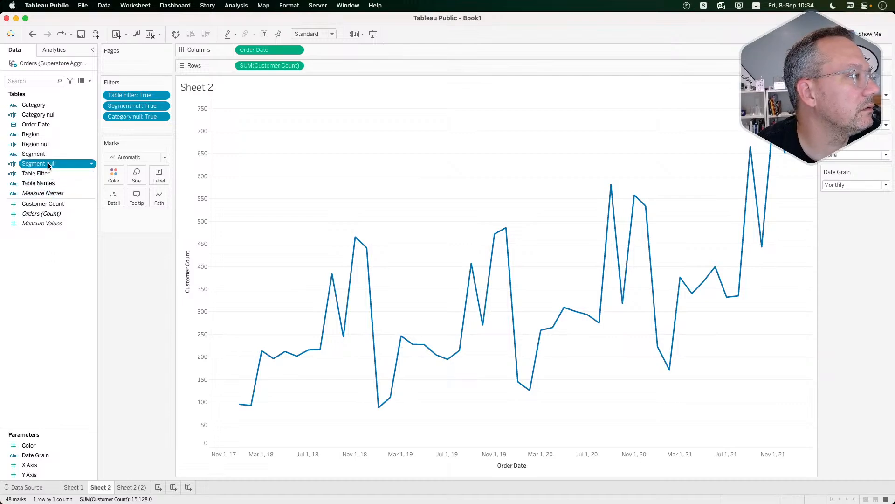
pyautogui.moveTo(40, 144); pyautogui.dragTo(136, 126)
pyautogui.click(366, 191)
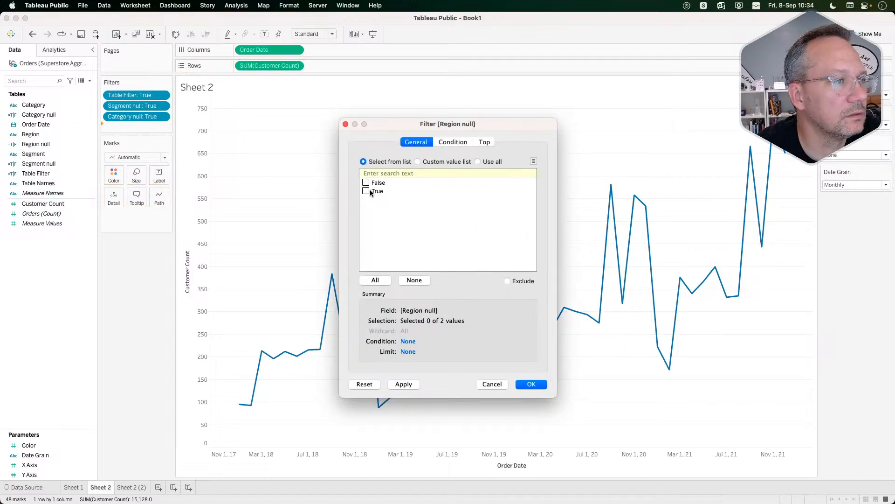
pyautogui.click(533, 384)
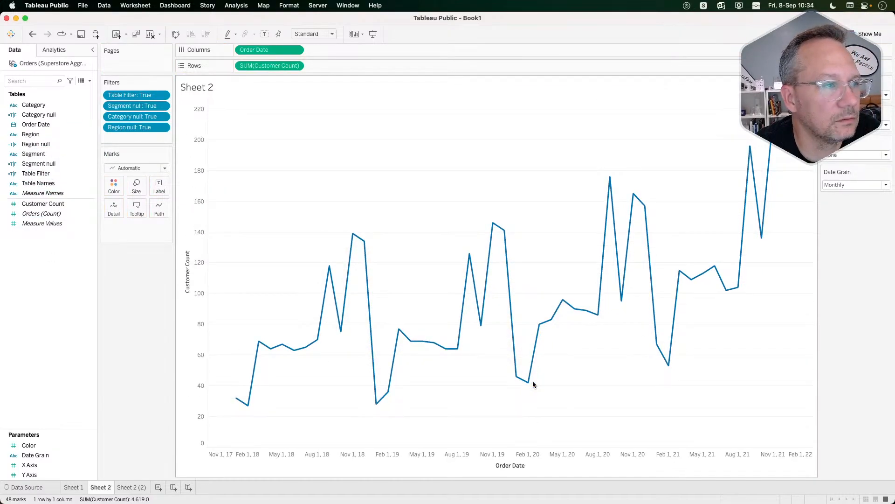
# Compare the chart with the reference dashboard in the browser, and test the Date Grain parameter with Yearly before returning it to Monthly.
pyautogui.press('super+Tab')
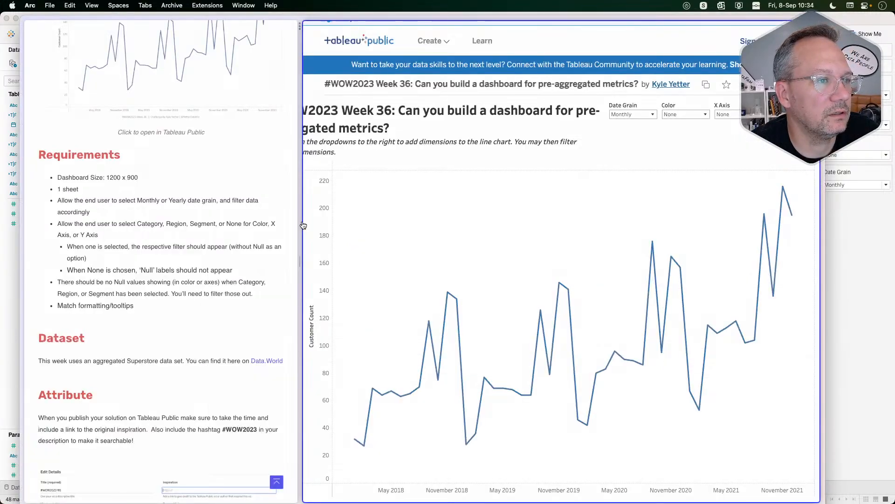
pyautogui.press('super+Tab')
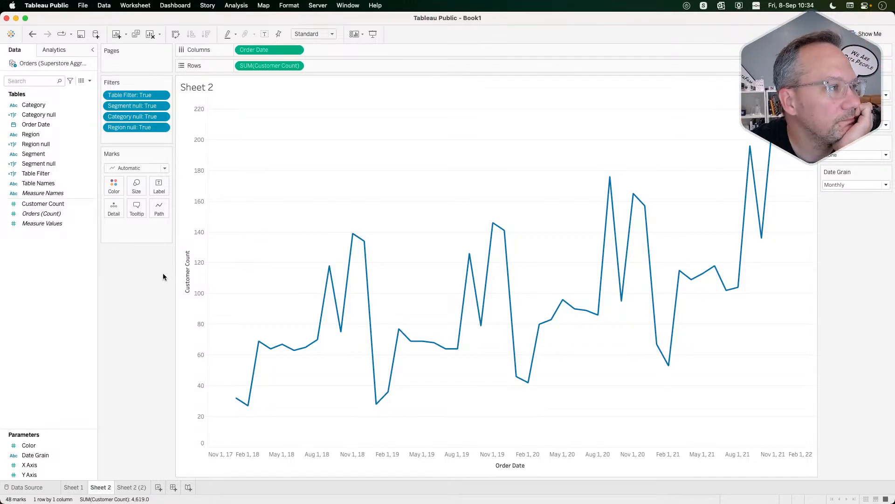
pyautogui.click(856, 185)
pyautogui.click(844, 199)
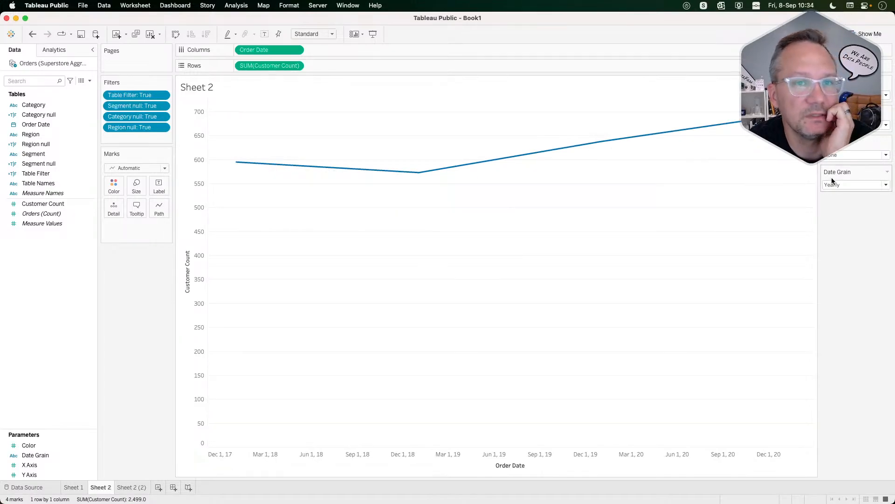
pyautogui.click(869, 185)
pyautogui.click(860, 193)
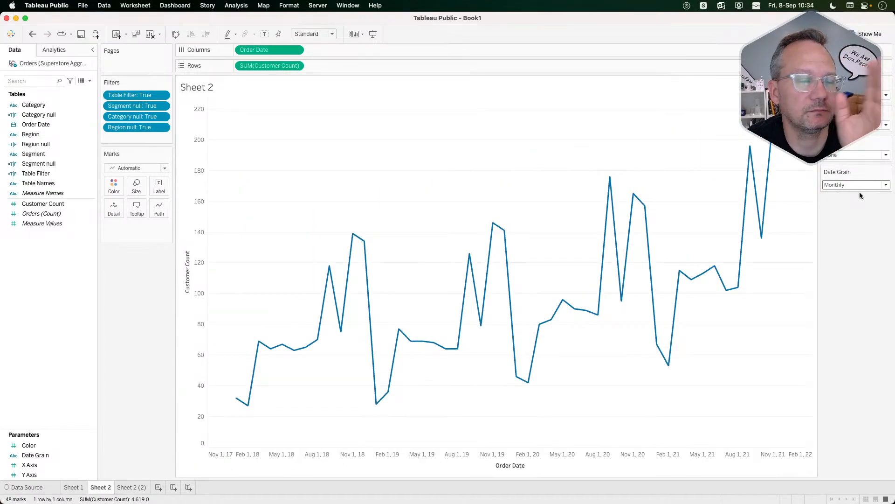
pyautogui.rightClick(60, 124)
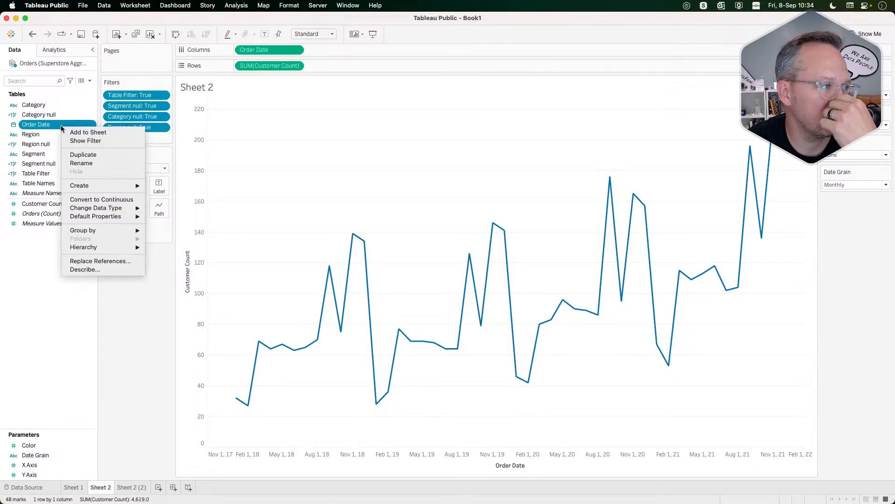
pyautogui.click(34, 274)
pyautogui.rightClick(49, 115)
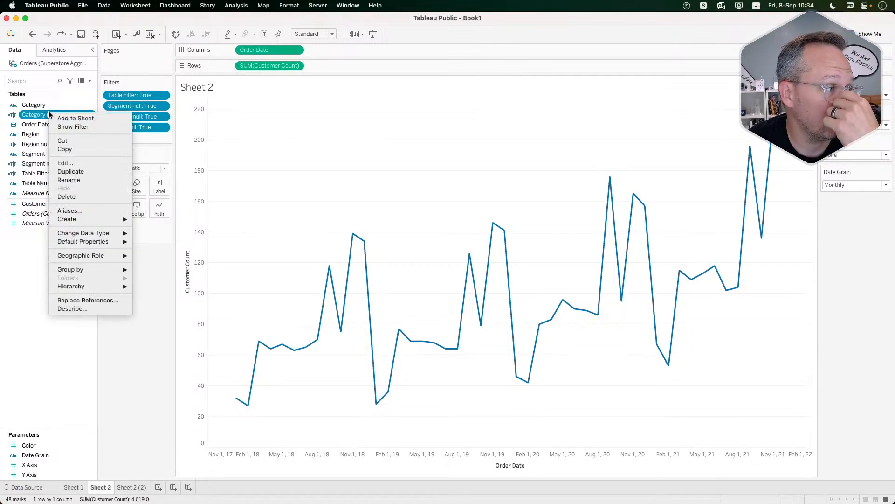
pyautogui.click(72, 169)
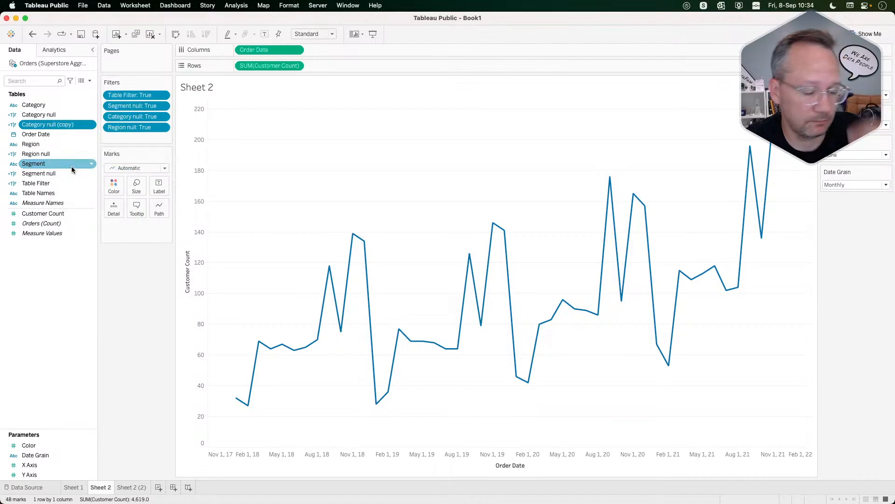
pyautogui.press('super+z')
# Try to add an "else [Category]" branch to the Category null calculation and inspect the calculation's error details.
pyautogui.rightClick(49, 115)
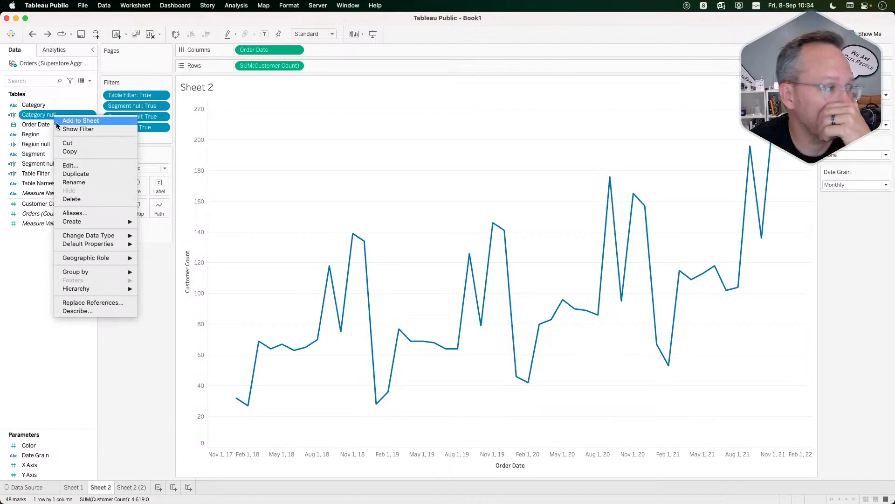
pyautogui.click(74, 165)
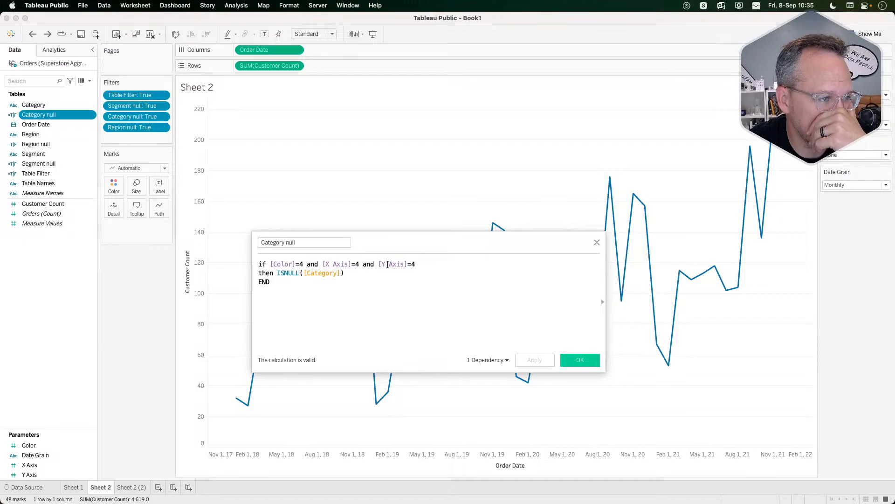
pyautogui.moveTo(384, 283); pyautogui.dragTo(238, 265)
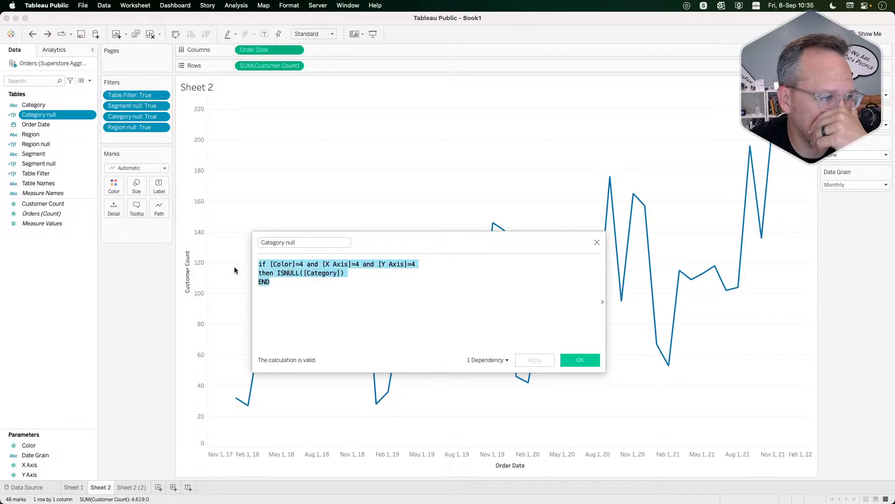
pyautogui.click(358, 281)
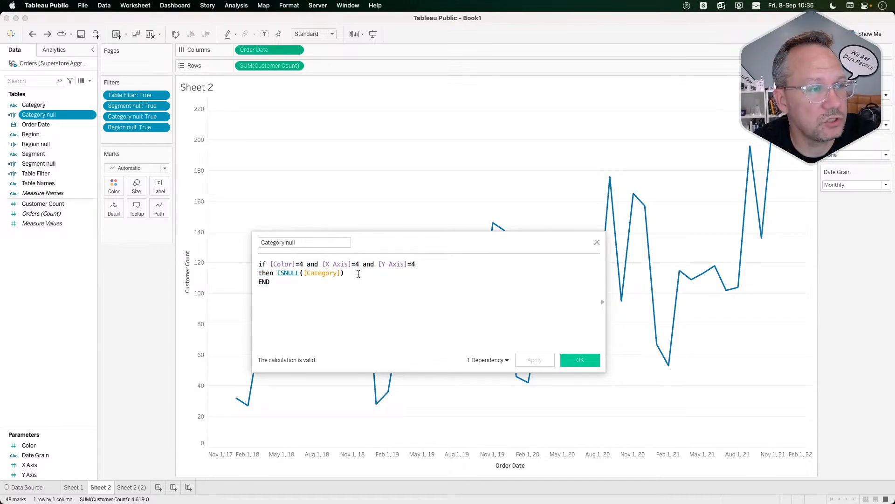
pyautogui.click(359, 274)
pyautogui.press('Return')
pyautogui.write('else ')
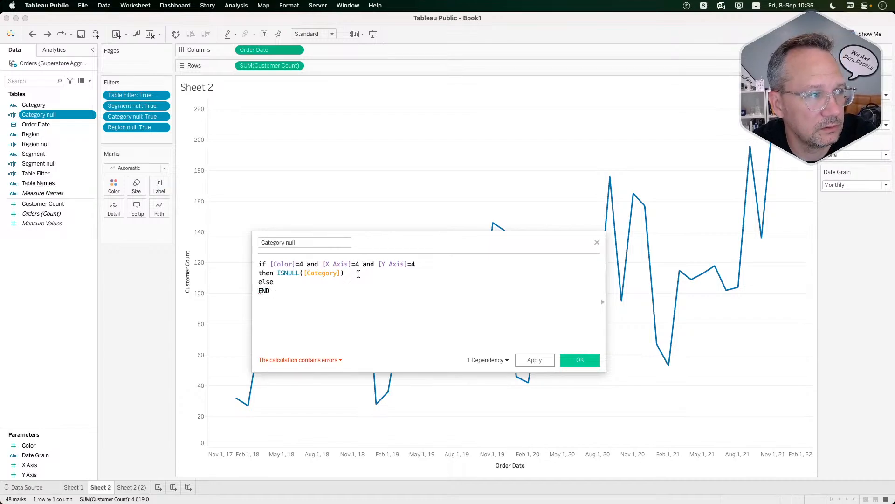
pyautogui.write('[Category]')
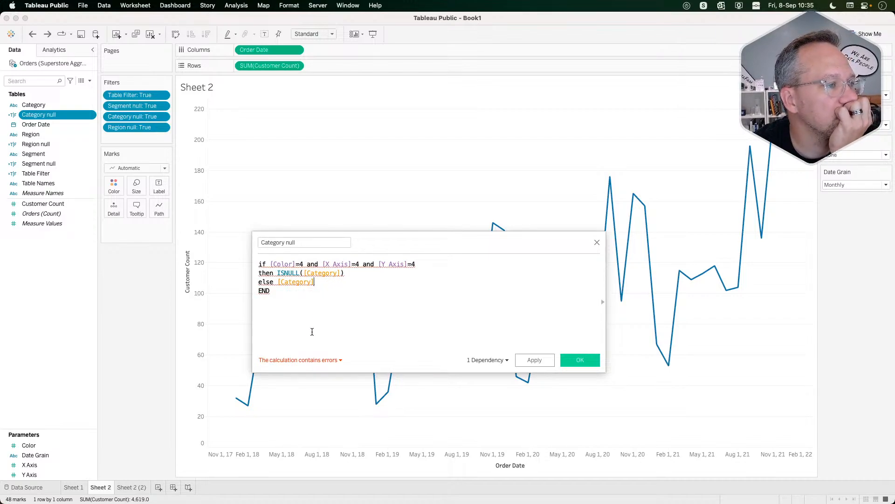
pyautogui.click(302, 360)
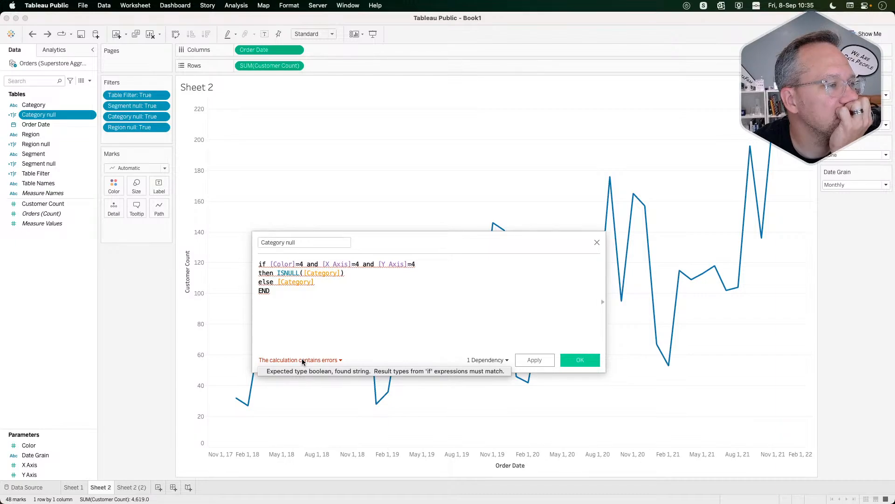
pyautogui.click(283, 275)
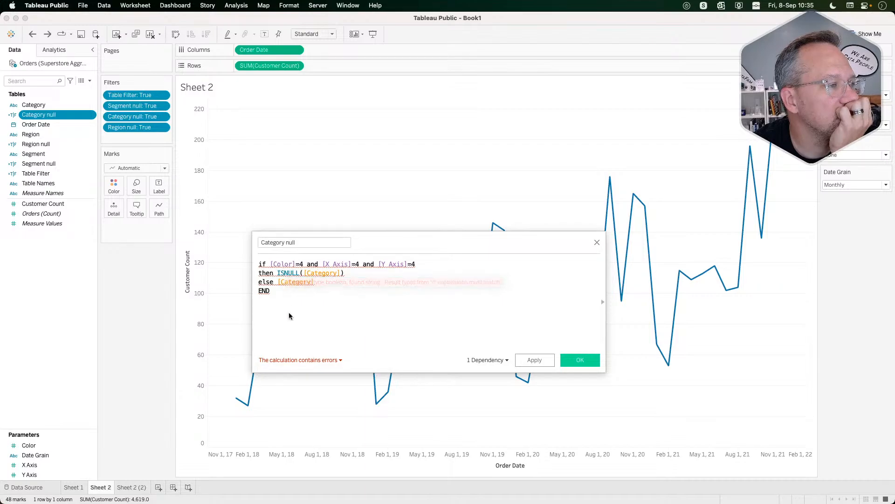
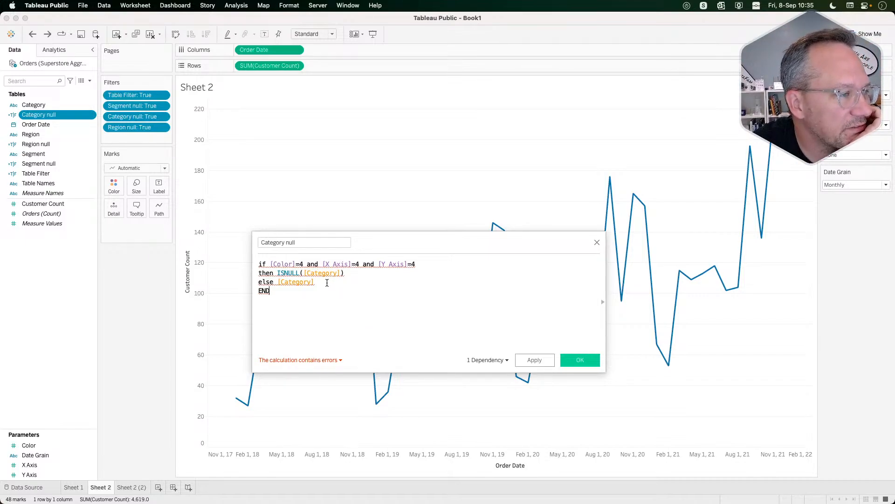
# Remove the else [Category] branch from the Category null calculation and save it.
pyautogui.moveTo(327, 282)
pyautogui.moveTo(327, 283); pyautogui.dragTo(247, 283)
pyautogui.press('BackSpace')
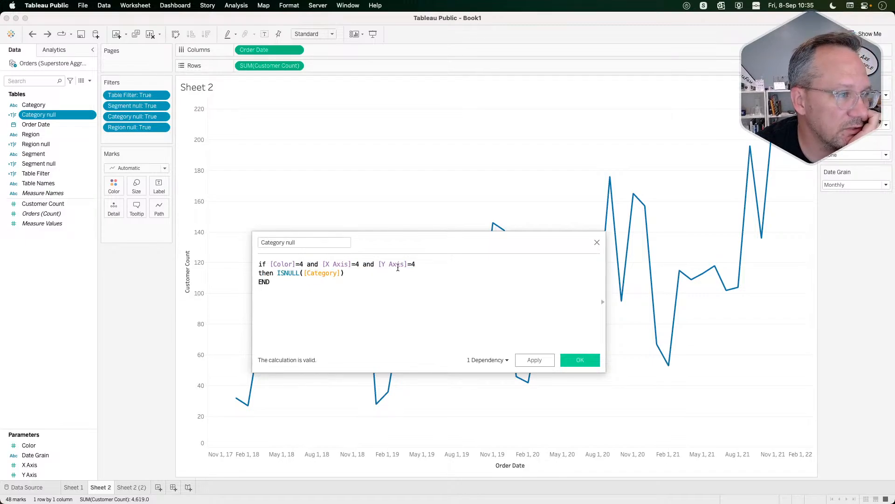
pyautogui.click(570, 361)
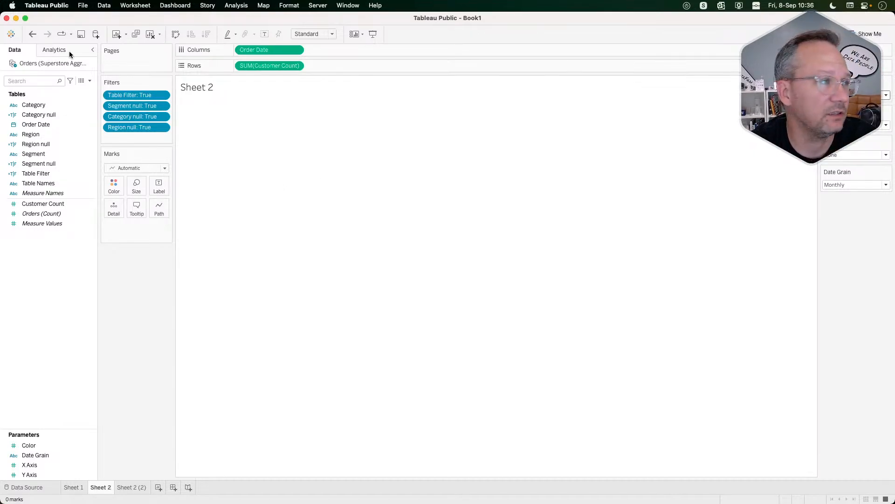
pyautogui.click(64, 116)
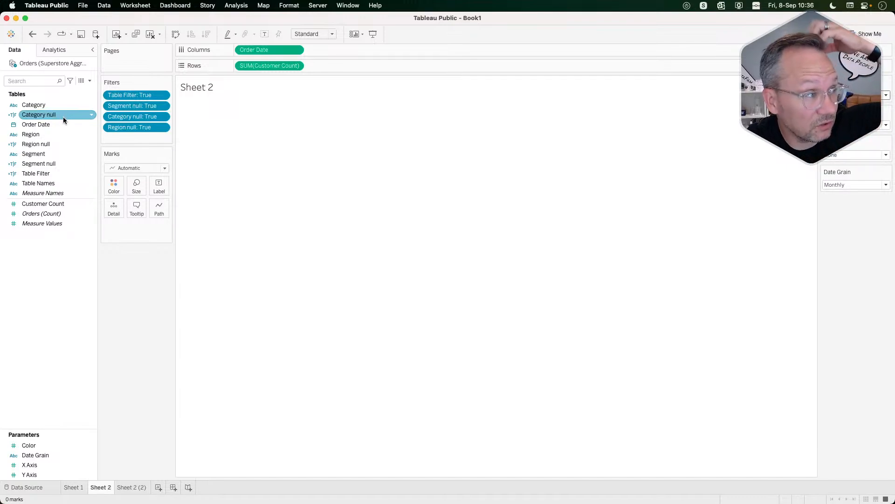
pyautogui.click(59, 104)
pyautogui.rightClick(60, 105)
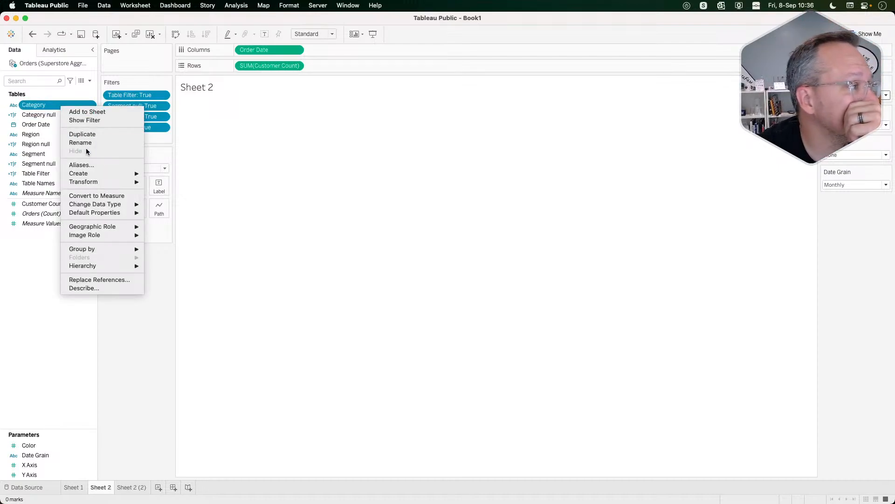
pyautogui.click(98, 318)
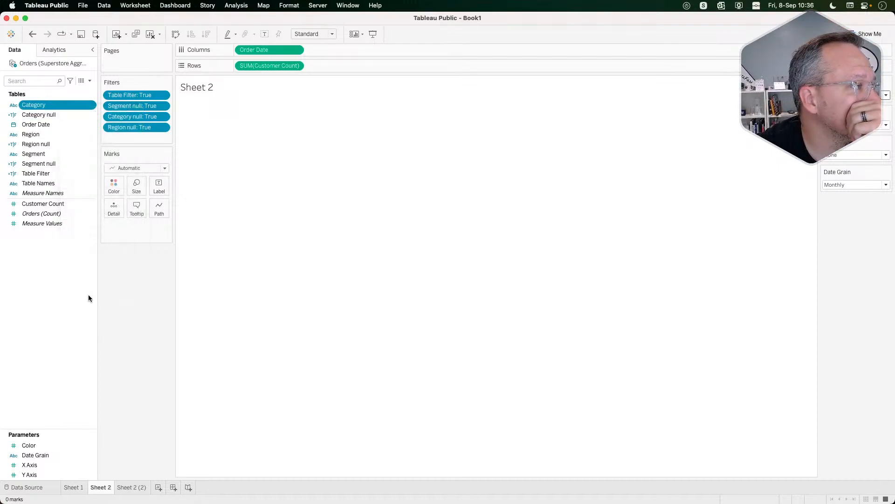
# Add the branch "else not ISNULL([Category])" before END in the Category null calculation and apply it.
pyautogui.rightClick(50, 116)
pyautogui.click(71, 166)
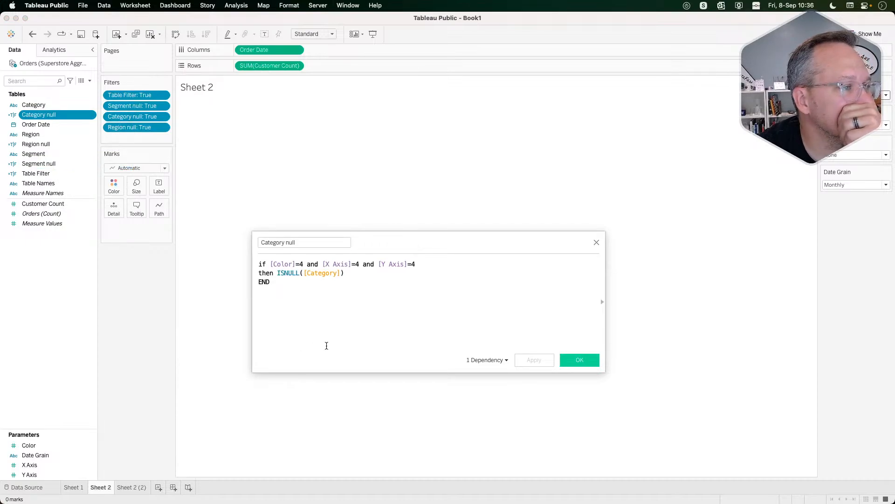
pyautogui.click(289, 264)
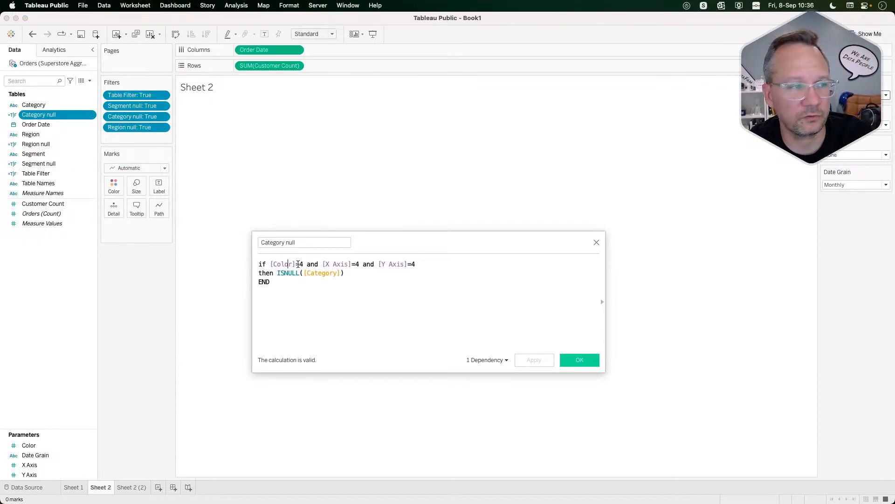
pyautogui.moveTo(269, 264); pyautogui.dragTo(443, 264)
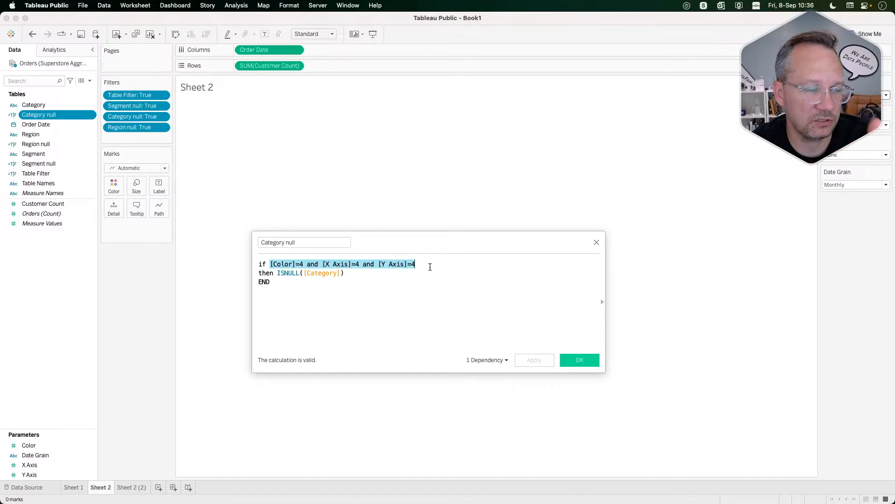
pyautogui.click(354, 274)
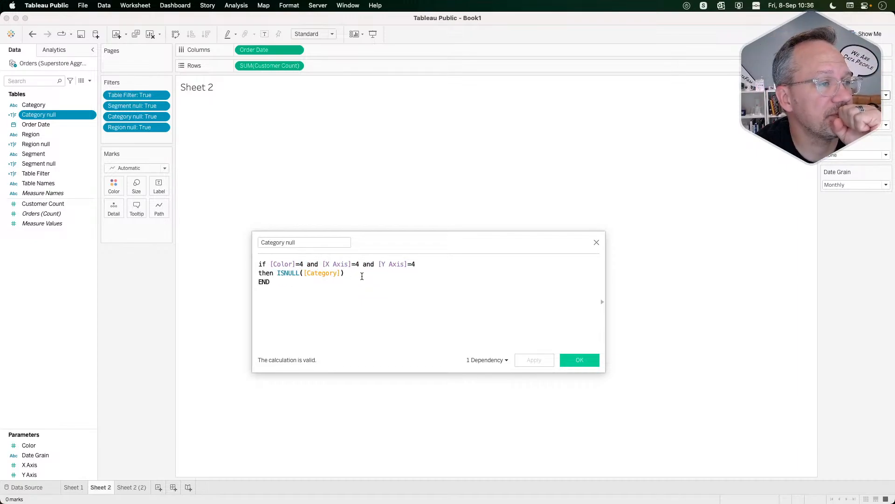
pyautogui.press('Return')
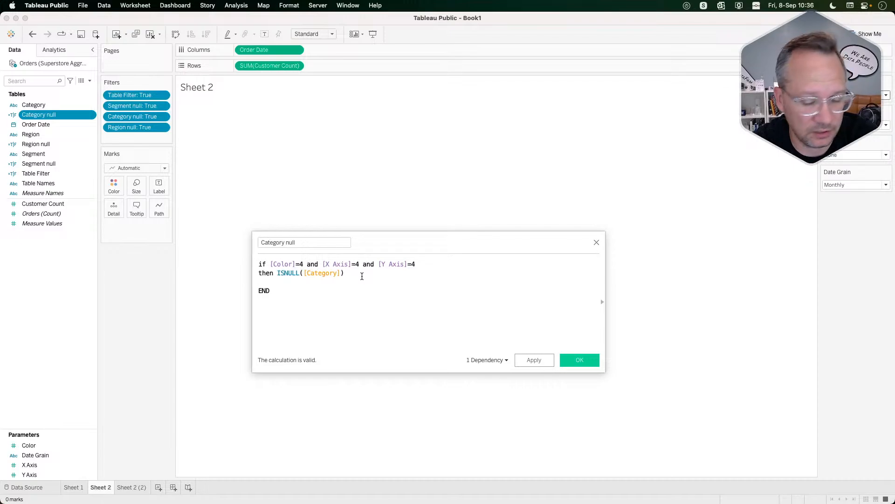
pyautogui.write('e')
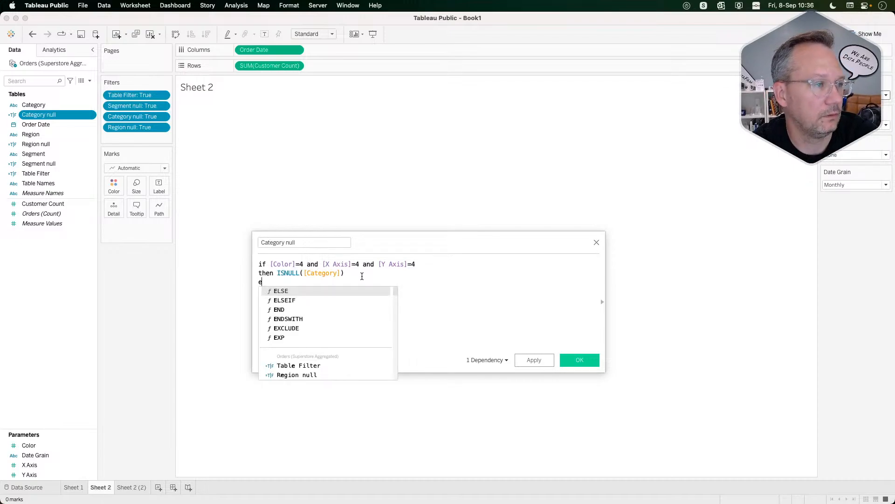
pyautogui.write('lse')
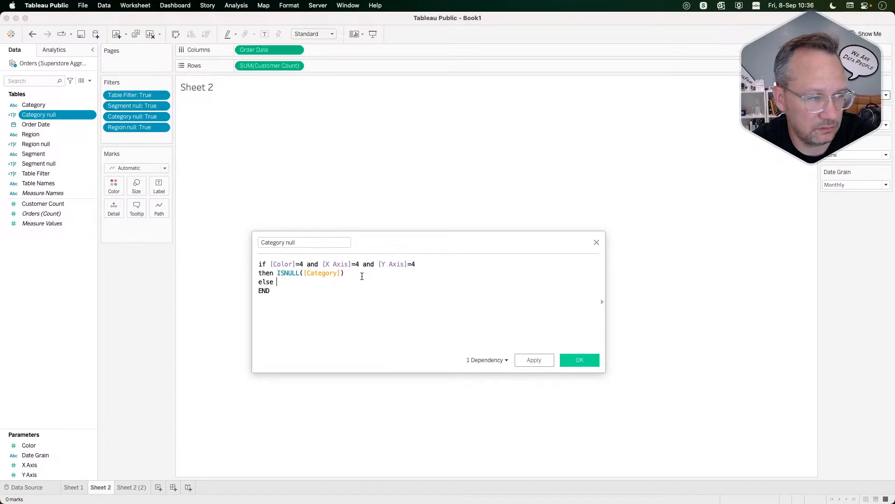
pyautogui.write(' not isn')
pyautogui.press('Return')
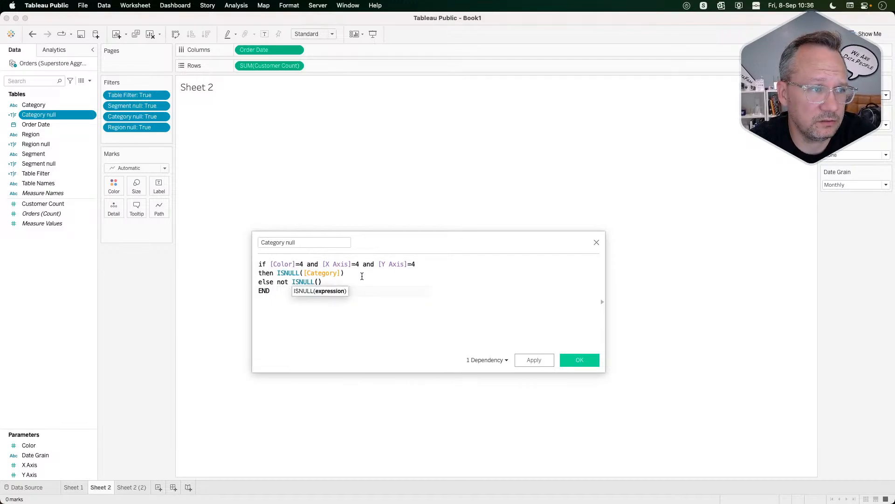
pyautogui.write('catego')
pyautogui.press('Return')
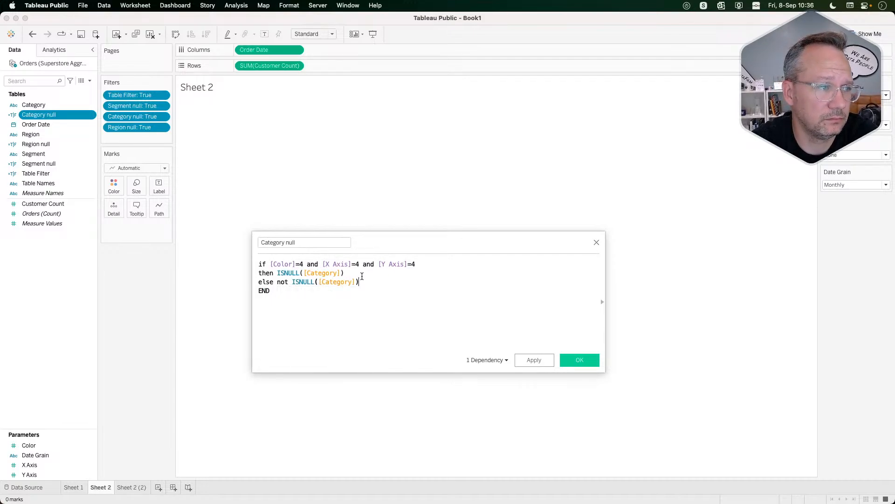
pyautogui.click(532, 361)
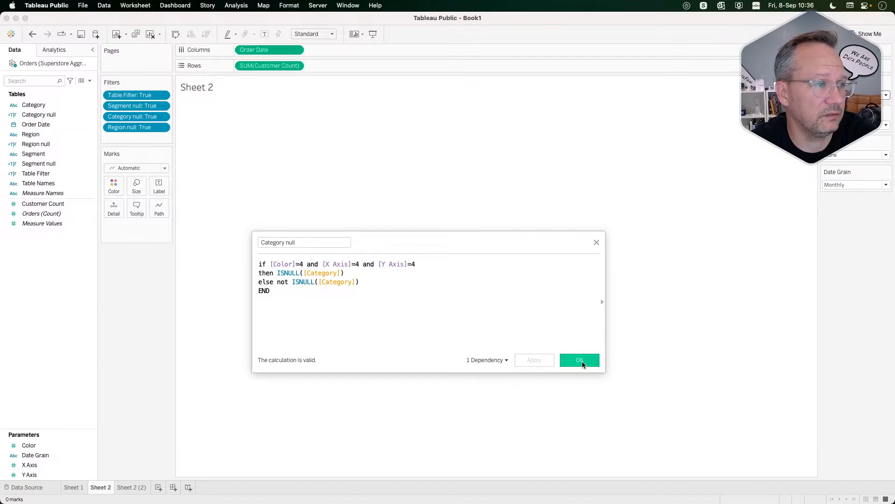
pyautogui.doubleClick(283, 282)
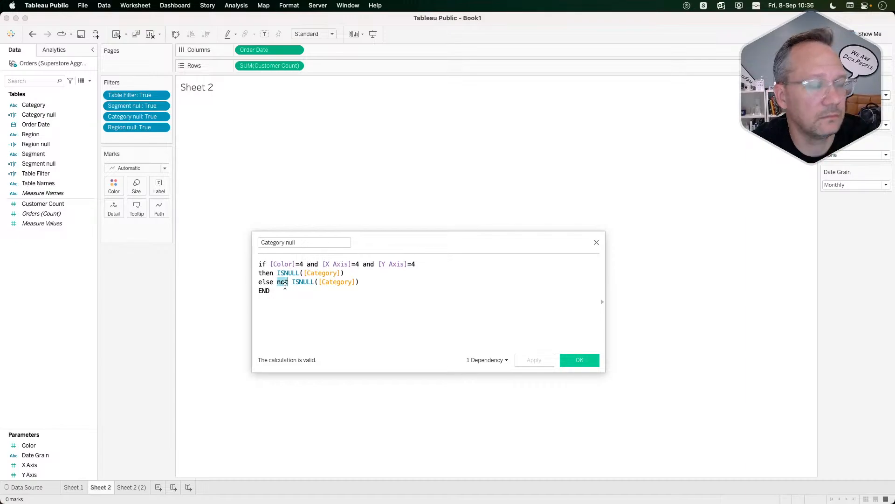
# Try the Category null calculation without "not" in its else branch and apply the change.
pyautogui.press('BackSpace')
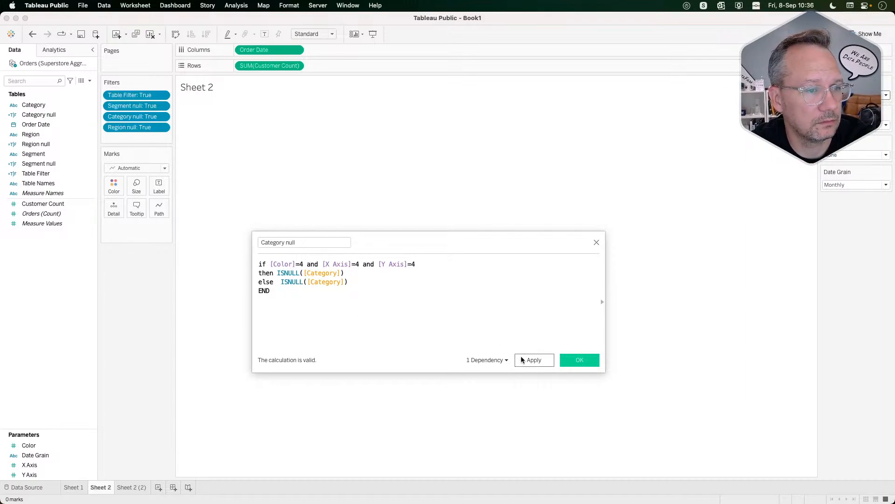
pyautogui.click(532, 360)
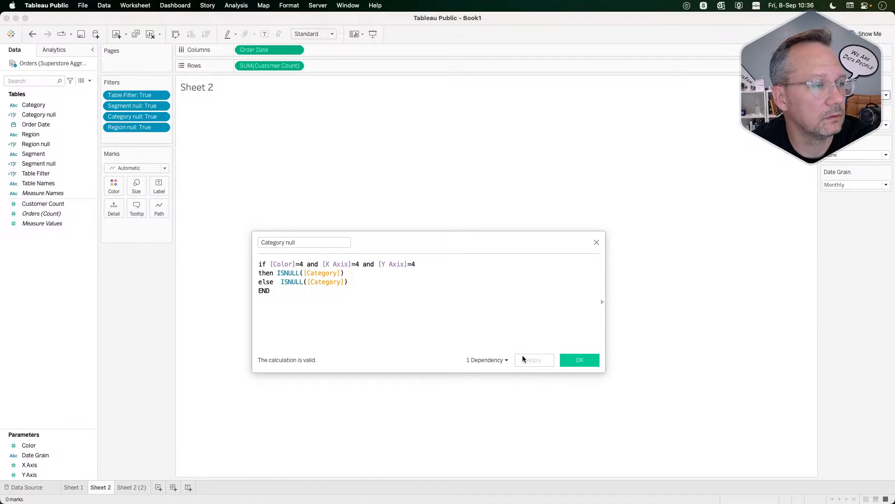
pyautogui.moveTo(271, 262); pyautogui.dragTo(427, 264)
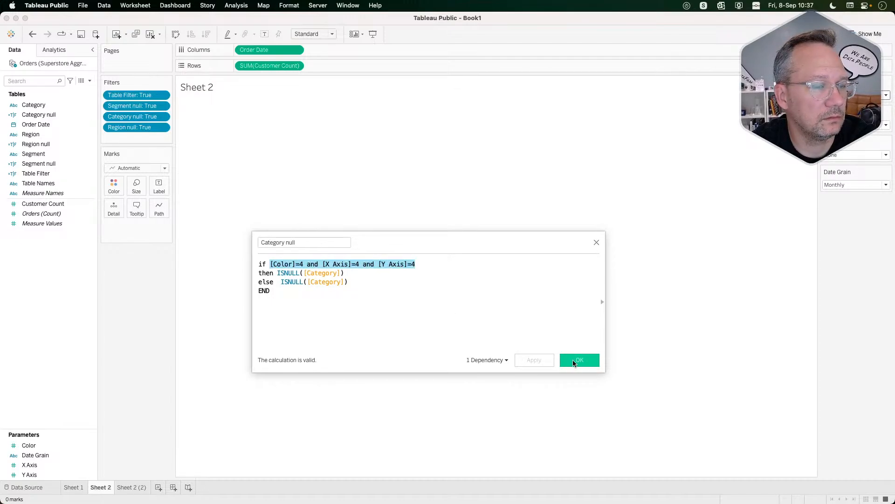
# Put "not" back before ISNULL([Category]) in the else branch of the Category null calculation and save it.
pyautogui.click(278, 283)
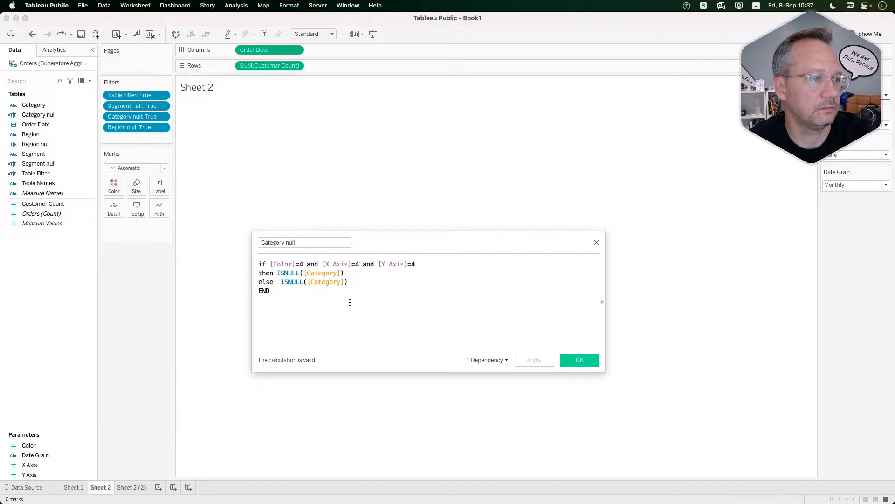
pyautogui.write('not')
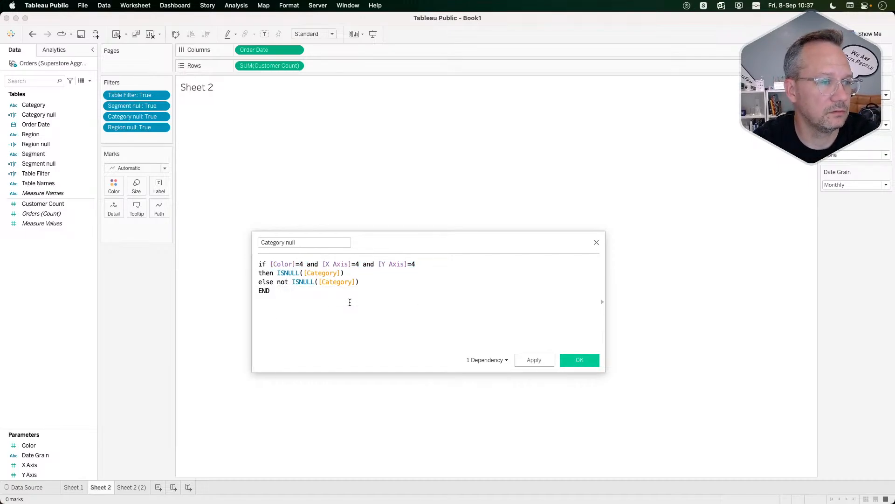
pyautogui.click(578, 360)
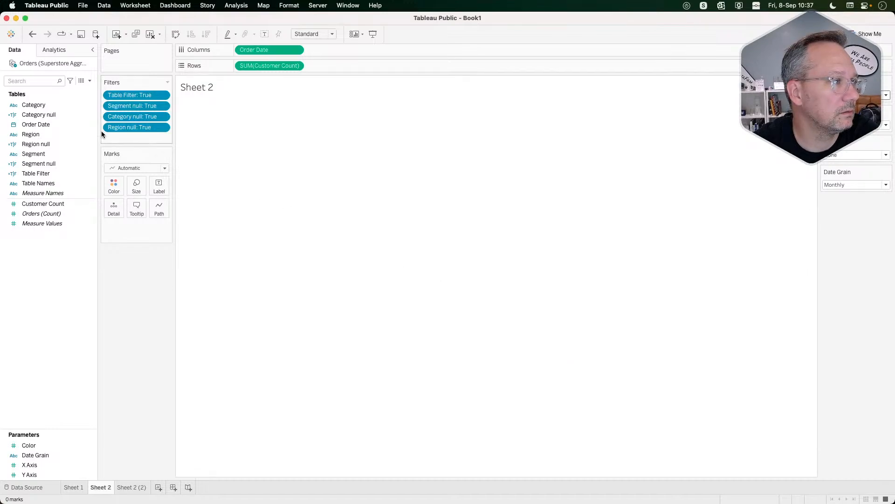
# Add the branch "else not ISNULL([Region])" before END in the Region null calculation and save it.
pyautogui.click(52, 144)
pyautogui.rightClick(52, 144)
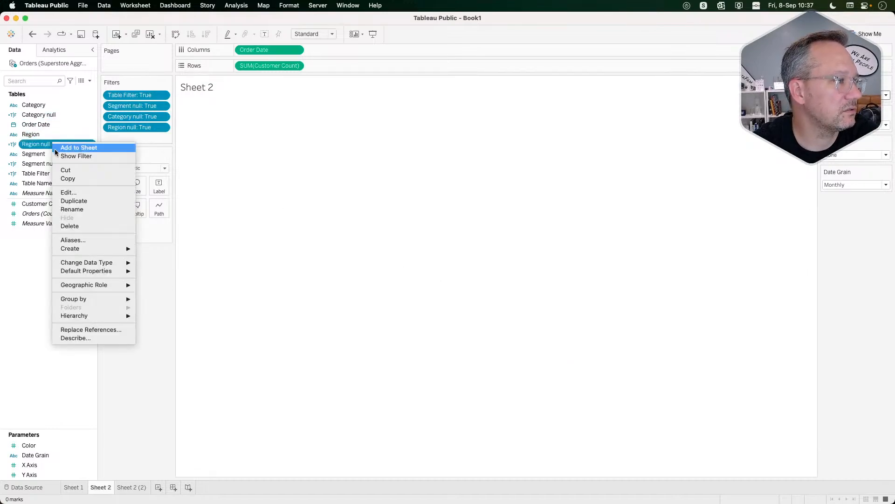
pyautogui.click(69, 195)
pyautogui.click(341, 271)
pyautogui.press('Return')
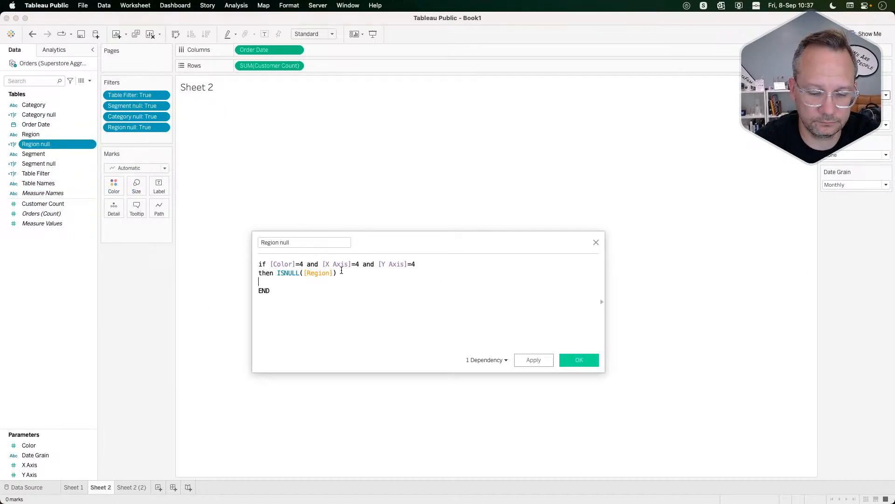
pyautogui.write('else not isn')
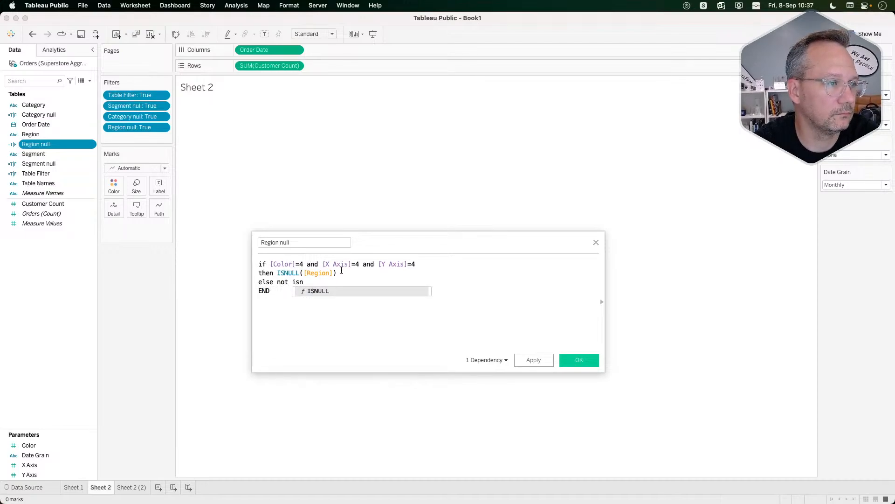
pyautogui.press('Return')
pyautogui.write('reg')
pyautogui.press('Down')
pyautogui.press('Down')
pyautogui.press('Down')
pyautogui.press('Down')
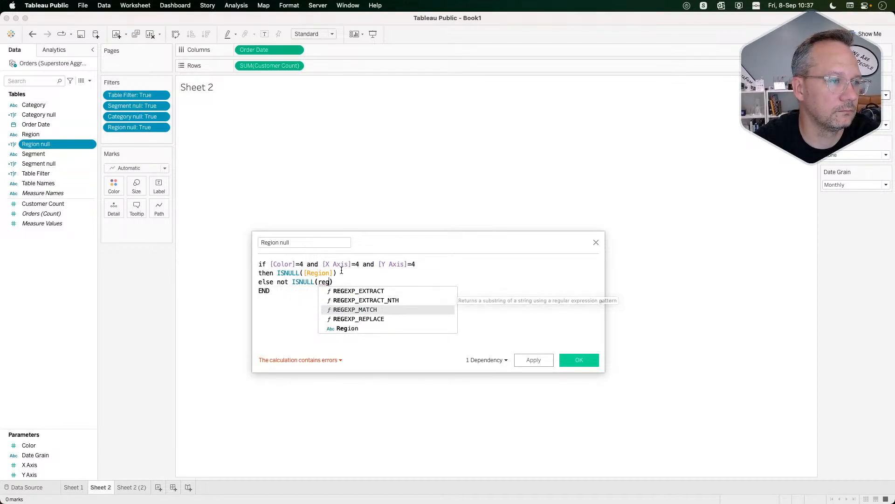
pyautogui.press('Return')
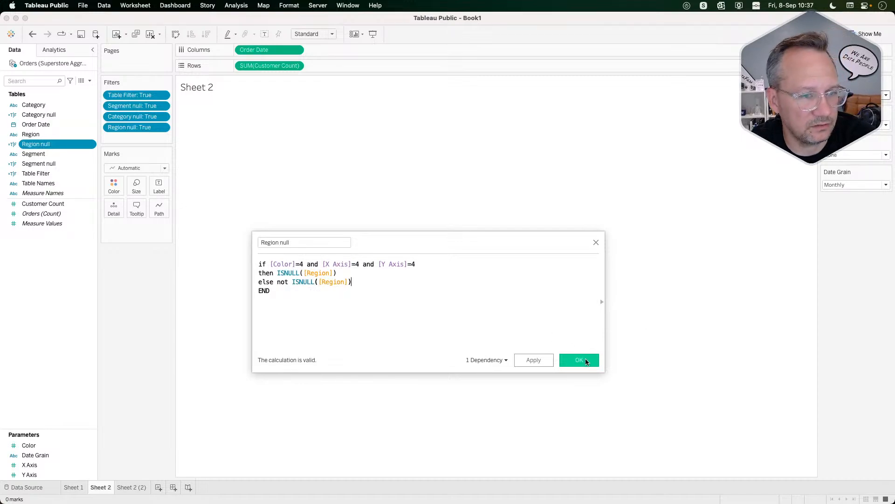
pyautogui.click(586, 359)
# Add the branch "else not ISNULL([Segment])" before END in the Segment null calculation and save it.
pyautogui.click(66, 163)
pyautogui.rightClick(66, 163)
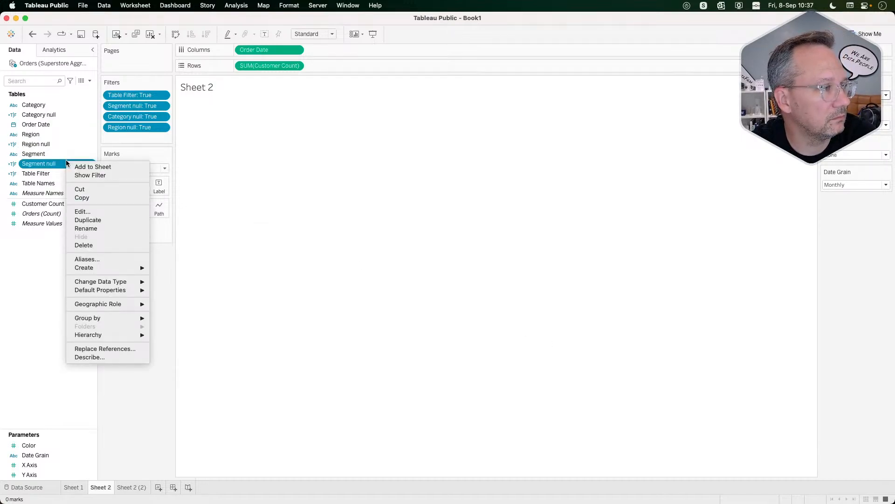
pyautogui.click(78, 211)
pyautogui.click(347, 274)
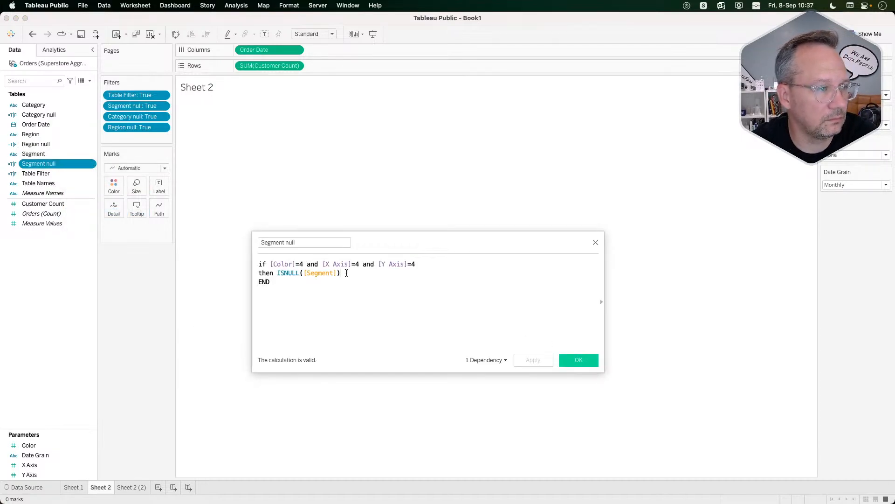
pyautogui.press('Return')
pyautogui.write('else')
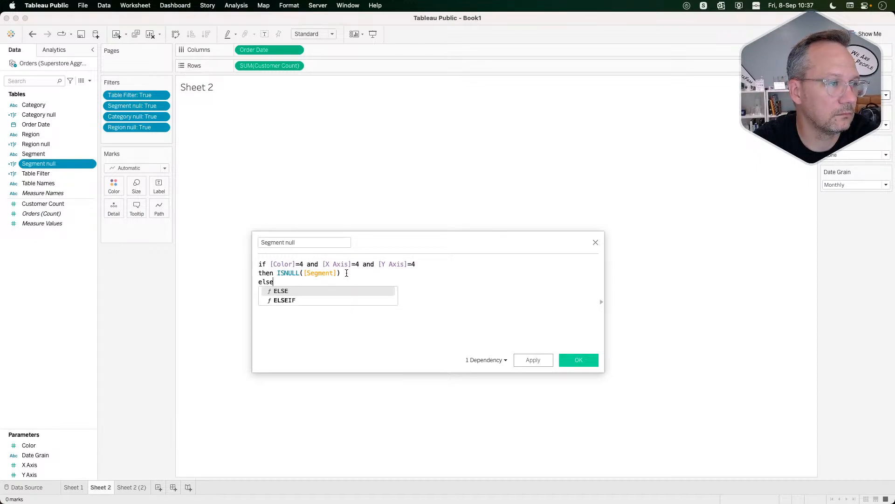
pyautogui.write(' not else')
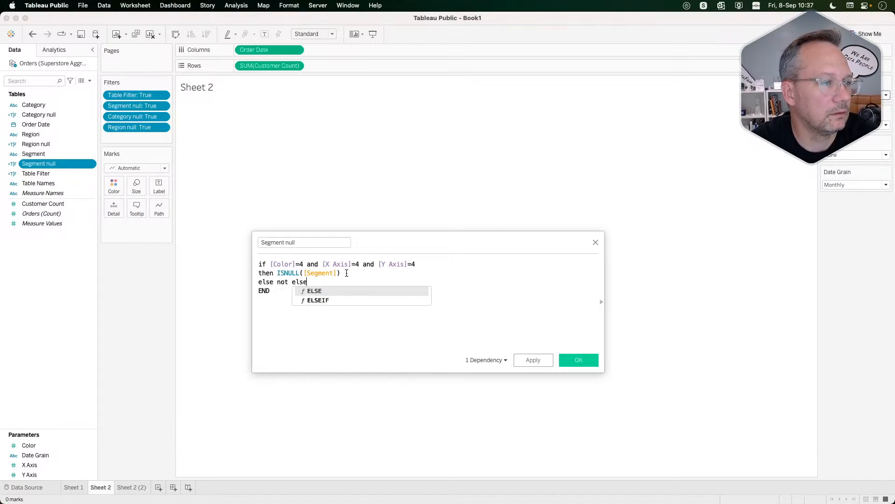
pyautogui.press('BackSpace')
pyautogui.press('BackSpace')
pyautogui.press('BackSpace')
pyautogui.press('BackSpace')
pyautogui.write('ISNULL(seg')
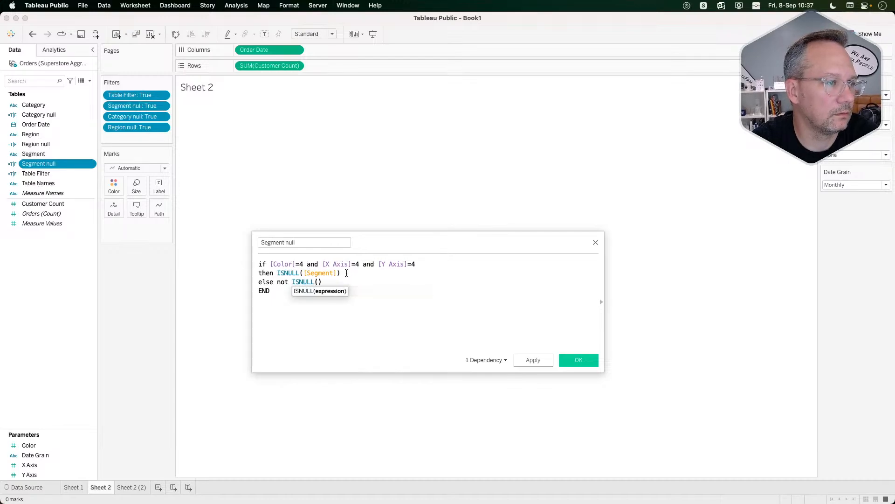
pyautogui.press('Return')
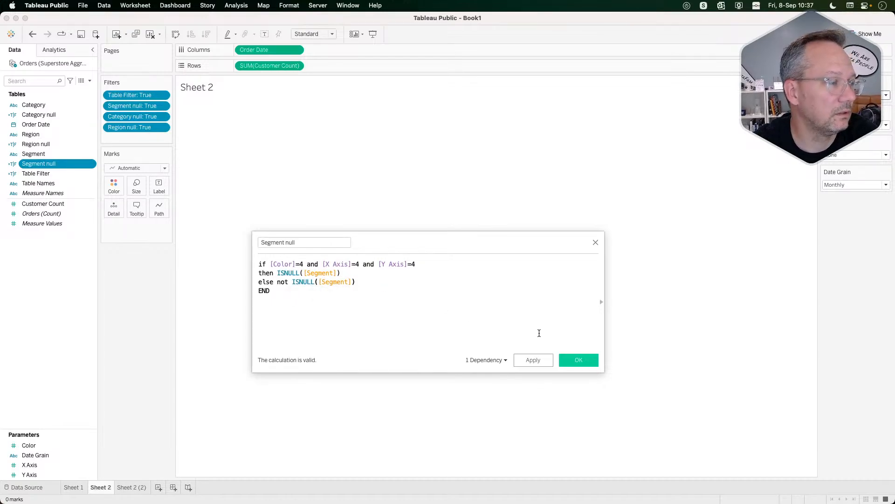
pyautogui.click(575, 360)
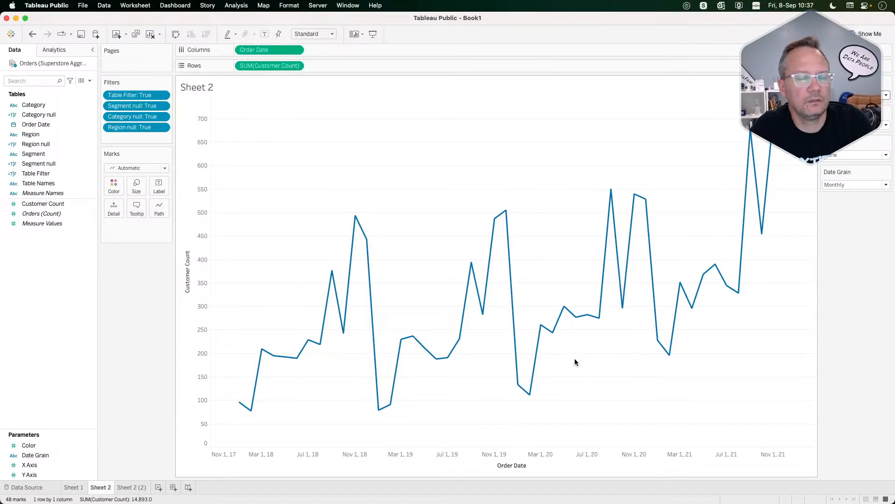
# Switch to the reference dashboard in the browser, set its Color to Category to examine the chart, and return to Tableau Public.
pyautogui.press('super+Tab')
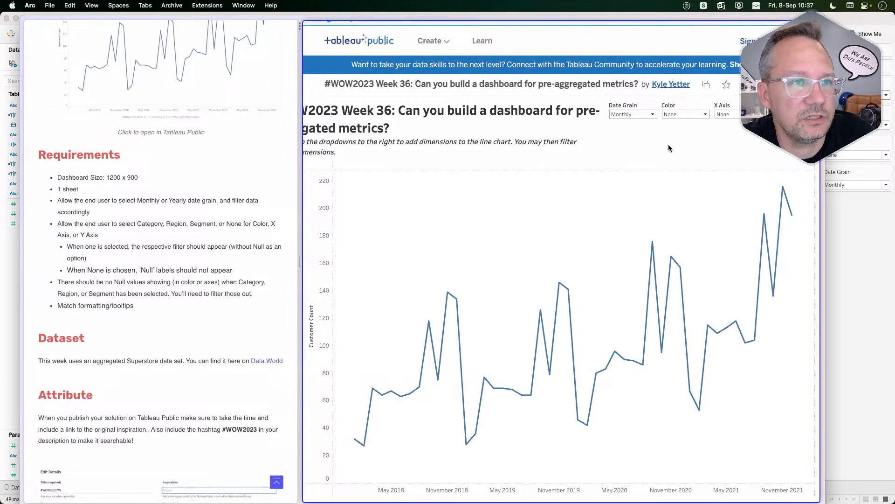
pyautogui.click(672, 114)
pyautogui.click(673, 113)
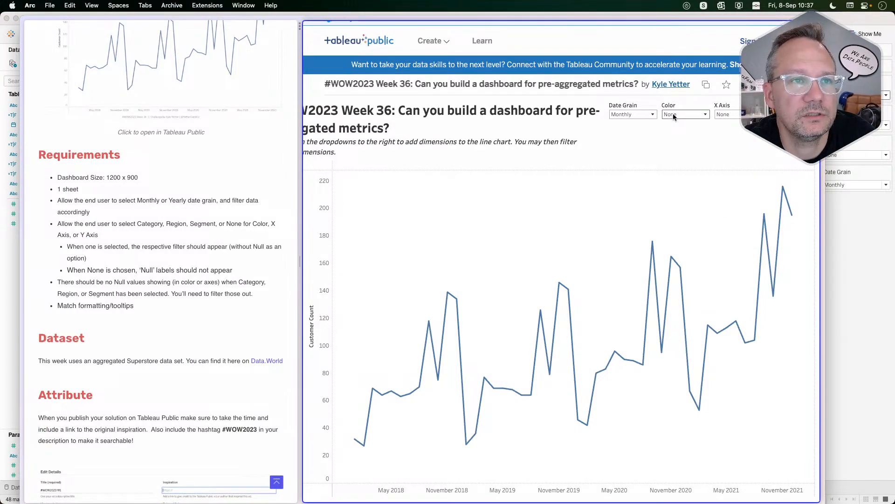
pyautogui.click(673, 115)
pyautogui.click(679, 129)
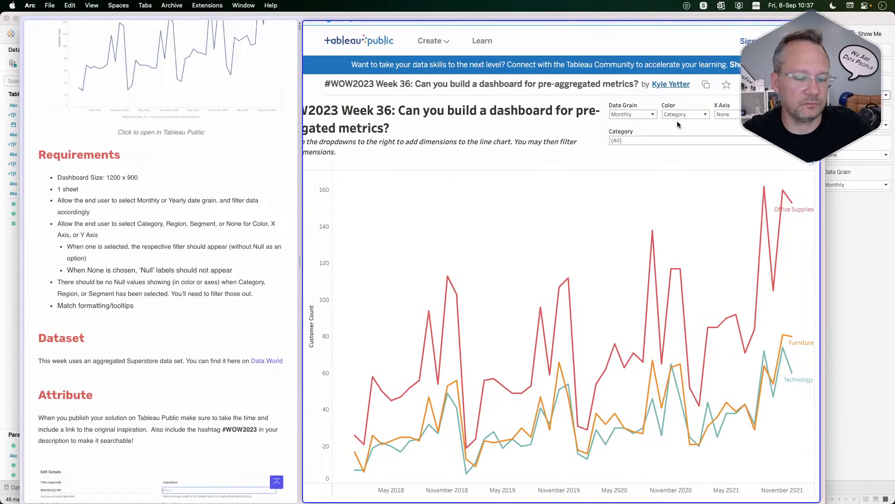
pyautogui.press('super+Tab')
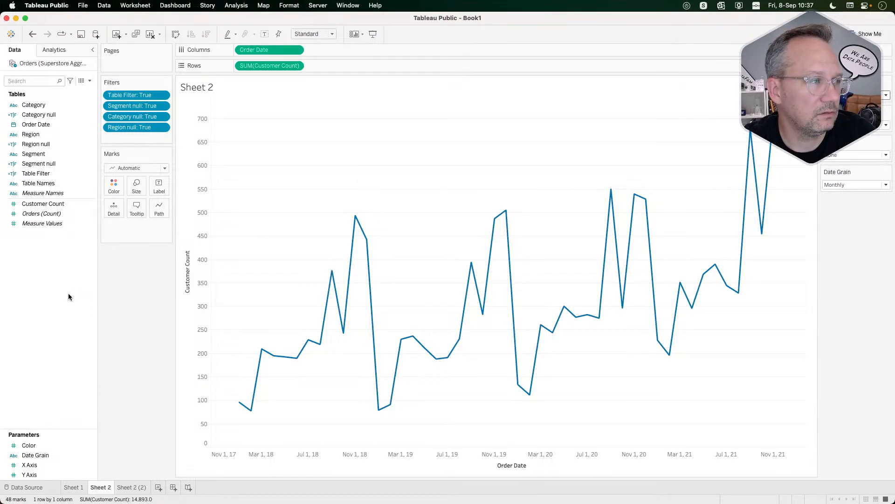
pyautogui.rightClick(52, 277)
pyautogui.click(58, 268)
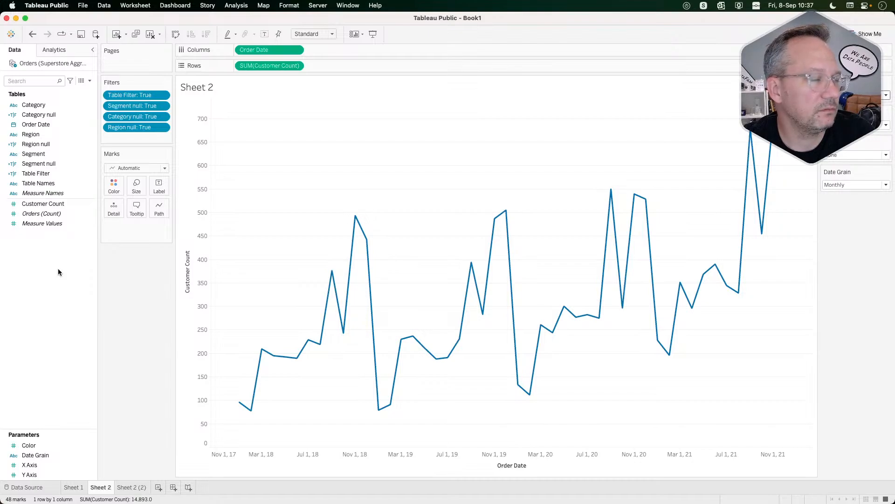
pyautogui.rightClick(58, 272)
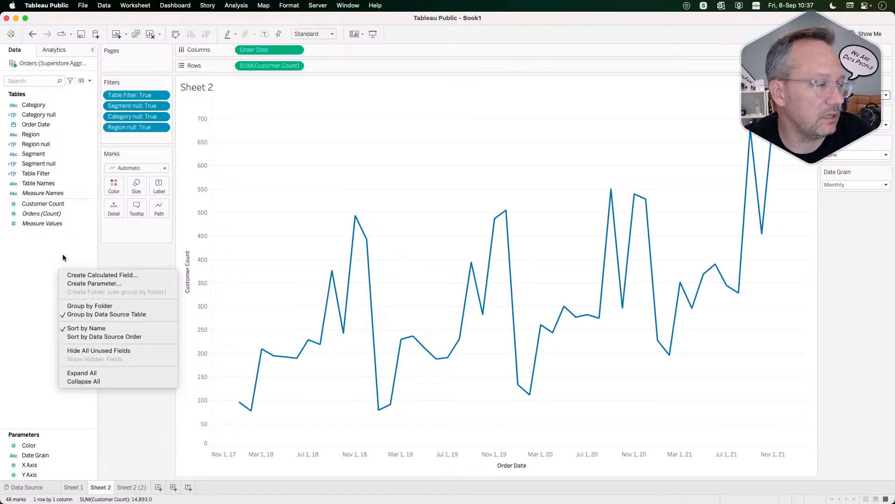
pyautogui.click(67, 256)
pyautogui.click(49, 146)
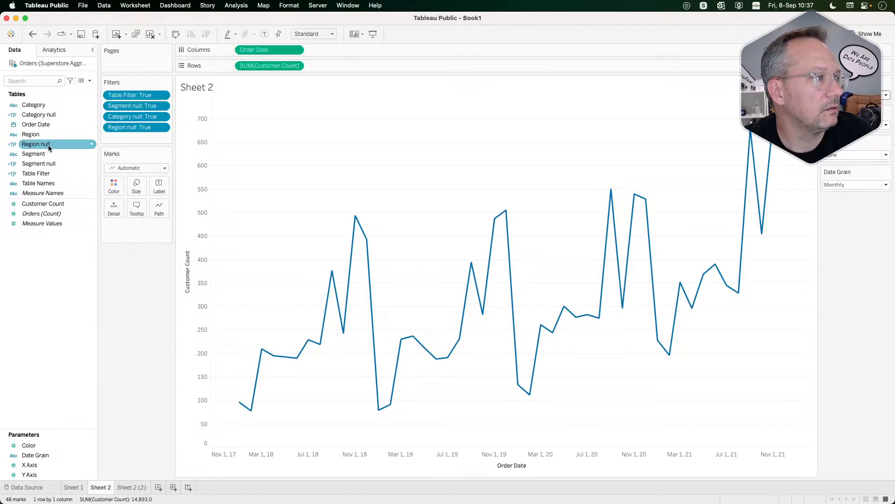
pyautogui.moveTo(33, 105); pyautogui.dragTo(42, 268)
# Create a new calculated field named "Color Dimension".
pyautogui.rightClick(42, 268)
pyautogui.click(55, 276)
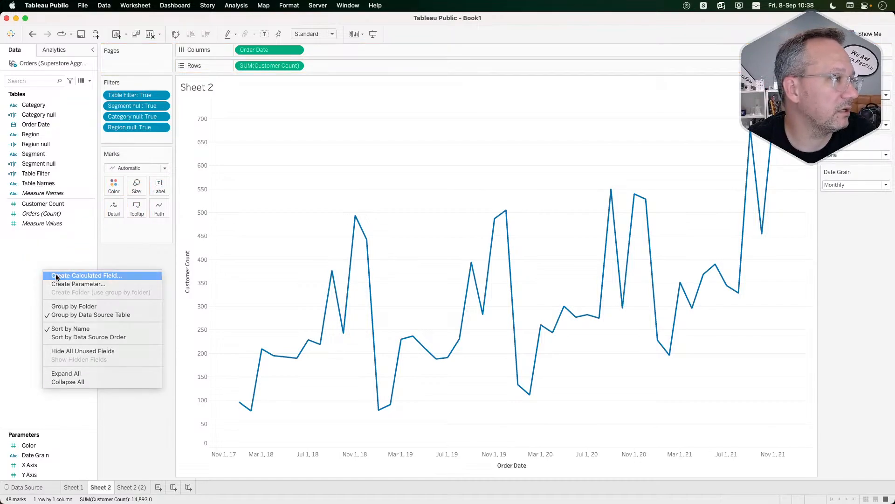
pyautogui.write('C')
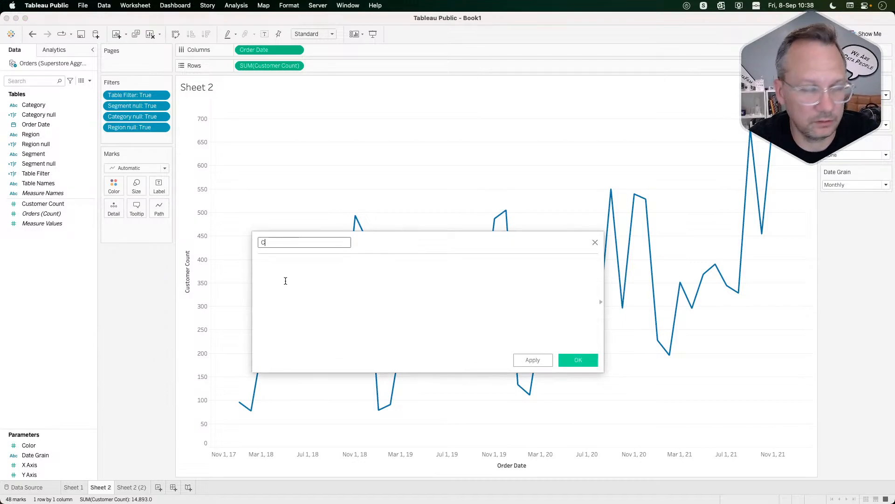
pyautogui.write('olor Dimension')
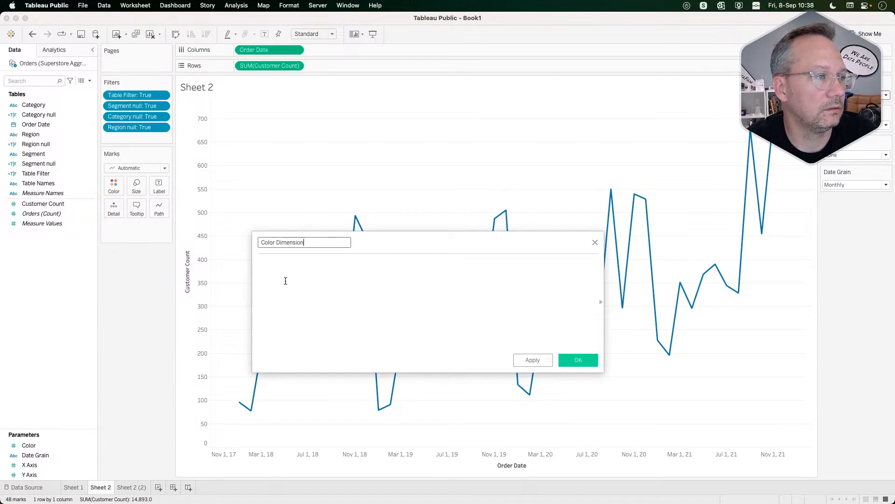
pyautogui.press('Tab')
# Begin the Color Dimension formula with a case statement.
pyautogui.write('if')
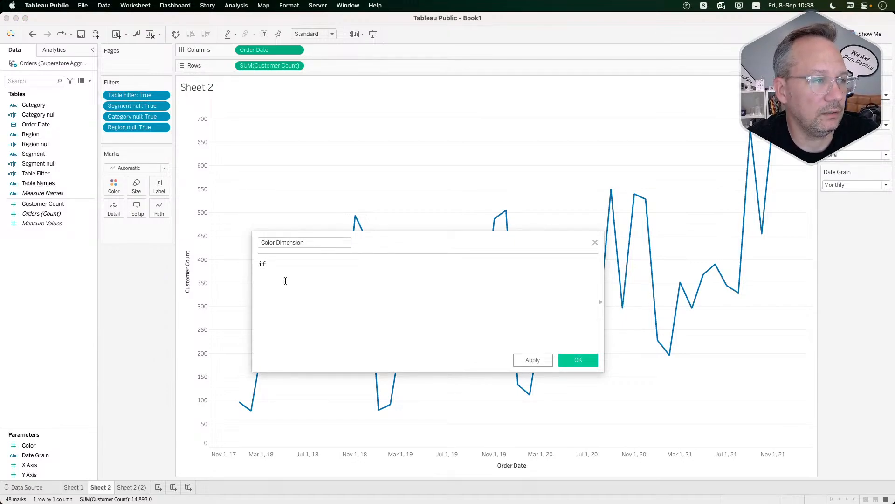
pyautogui.press('BackSpace')
pyautogui.press('BackSpace')
pyautogui.press('BackSpace')
pyautogui.write('case')
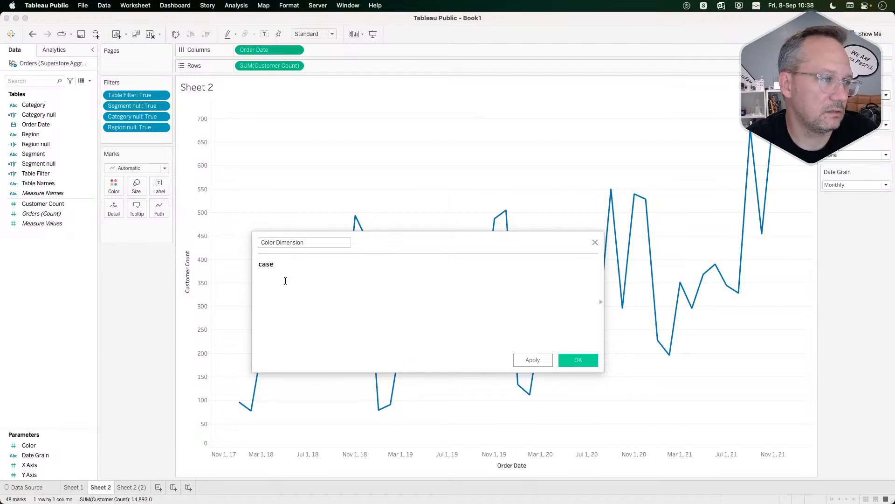
pyautogui.press('Tab')
pyautogui.write('col')
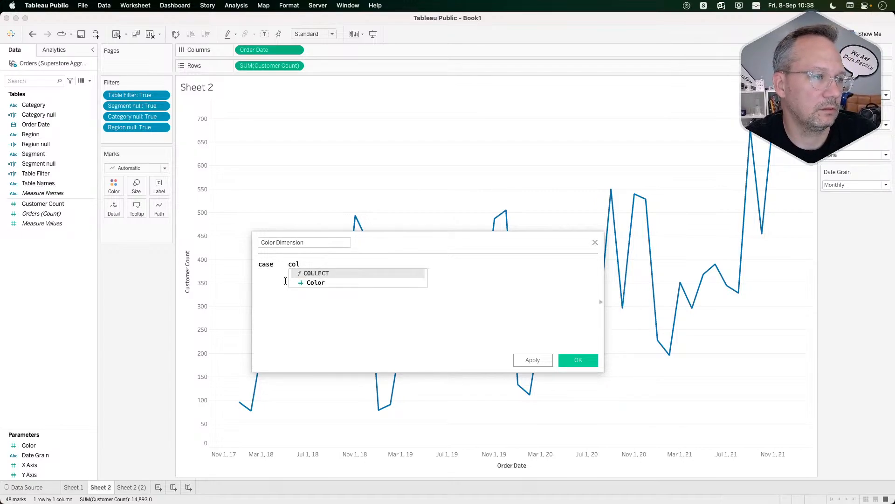
pyautogui.press('Return')
pyautogui.press('BackSpace')
pyautogui.press('BackSpace')
pyautogui.press('BackSpace')
pyautogui.press('BackSpace')
pyautogui.press('BackSpace')
pyautogui.press('BackSpace')
pyautogui.press('BackSpace')
pyautogui.press('BackSpace')
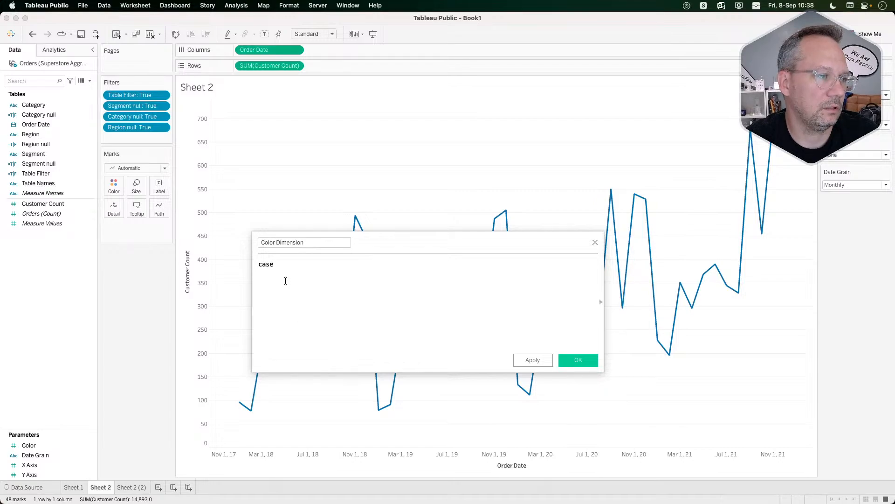
pyautogui.write('co')
pyautogui.press('BackSpace')
pyautogui.press('BackSpace')
pyautogui.press('BackSpace')
pyautogui.press('BackSpace')
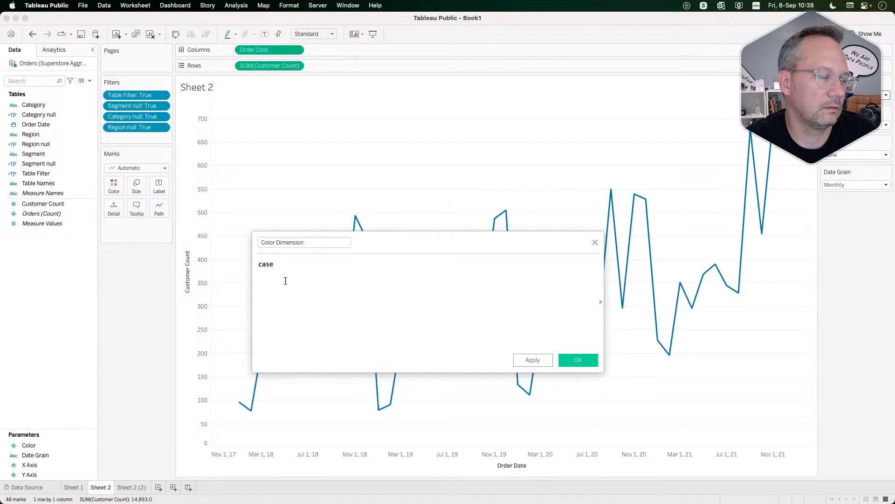
# Base the case statement on the [Color] parameter and add the branch "when 1 then [Category]".
pyautogui.write('col')
pyautogui.press('Down')
pyautogui.press('Return')
pyautogui.press('Return')
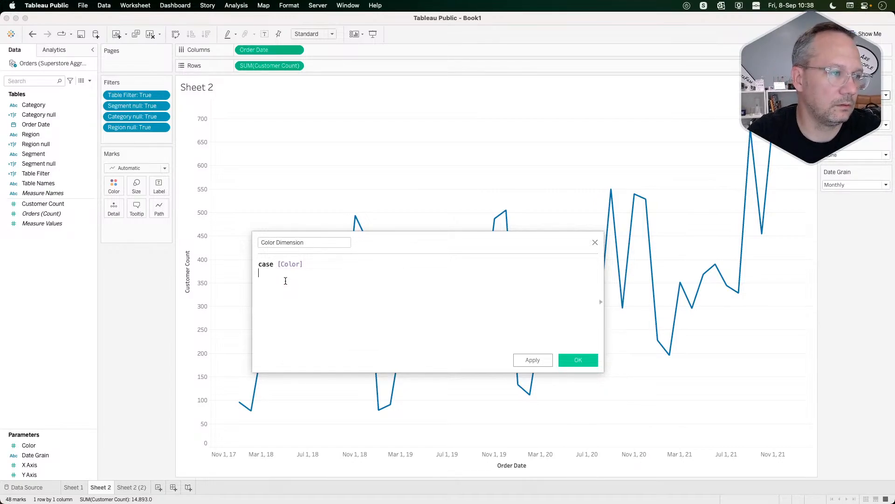
pyautogui.write('when 1 then ')
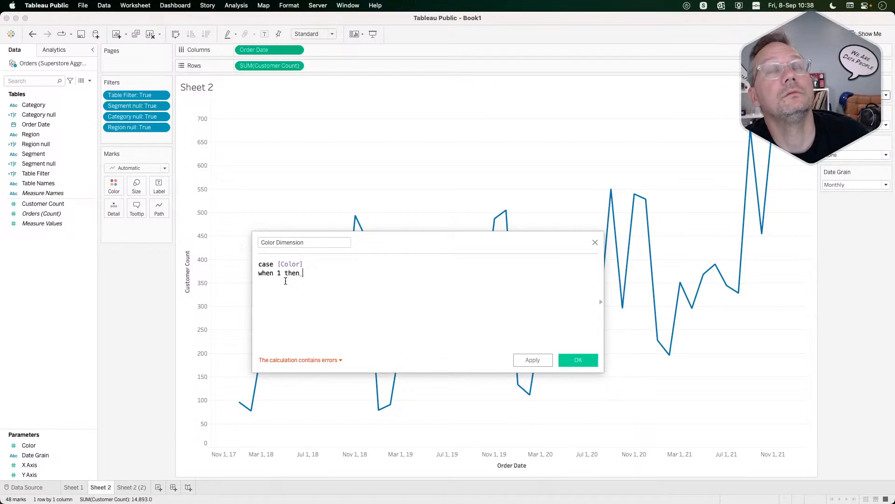
pyautogui.write('cate')
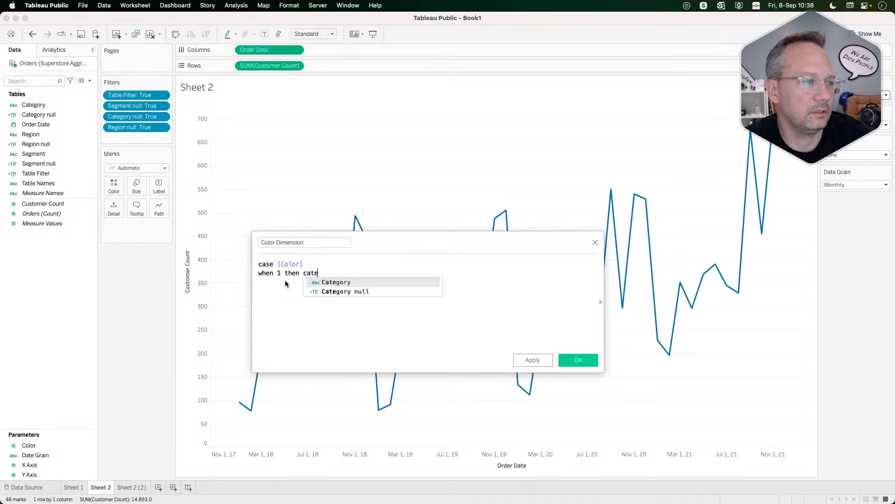
pyautogui.press('Return')
pyautogui.press('Return')
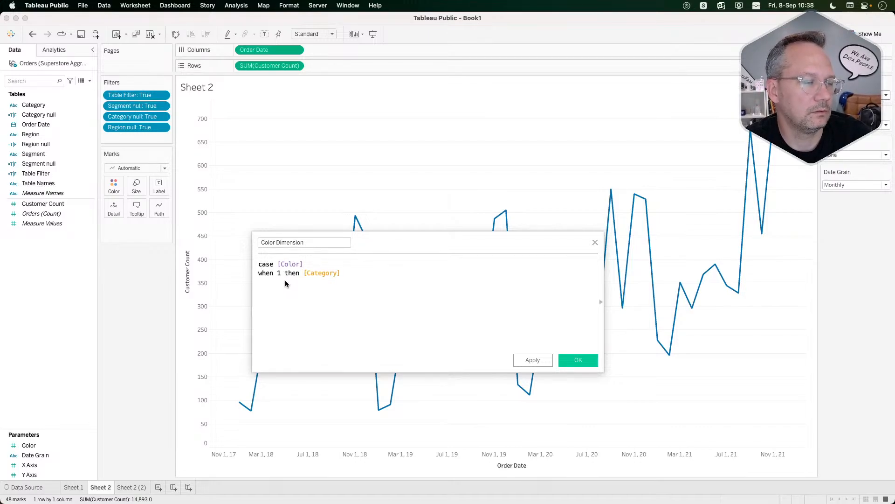
# Add the branch "when 2 then [Region]" to the Color Dimension formula.
pyautogui.write('when 2 the')
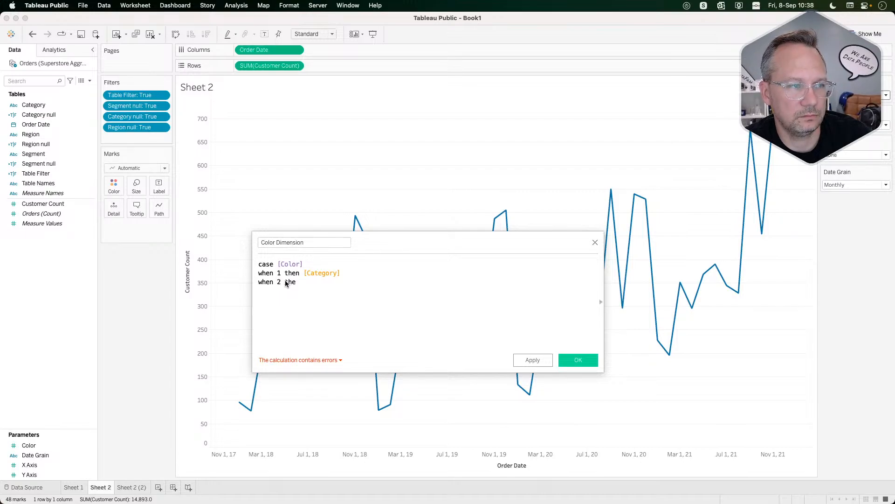
pyautogui.write('n re')
pyautogui.press('BackSpace')
pyautogui.press('BackSpace')
pyautogui.press('BackSpace')
pyautogui.write('n')
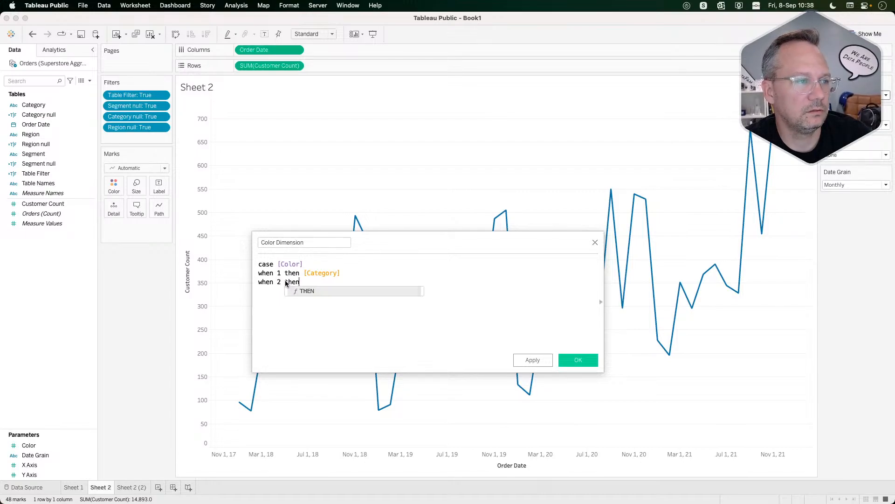
pyautogui.write(' regio')
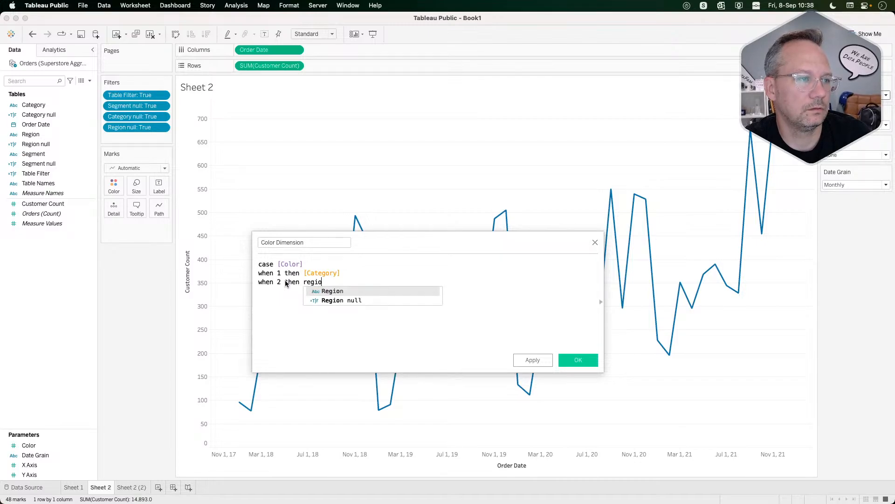
pyautogui.press('Return')
# Add the branch "when 3 then [Segment]" to the Color Dimension formula.
pyautogui.write('when 3 thgen')
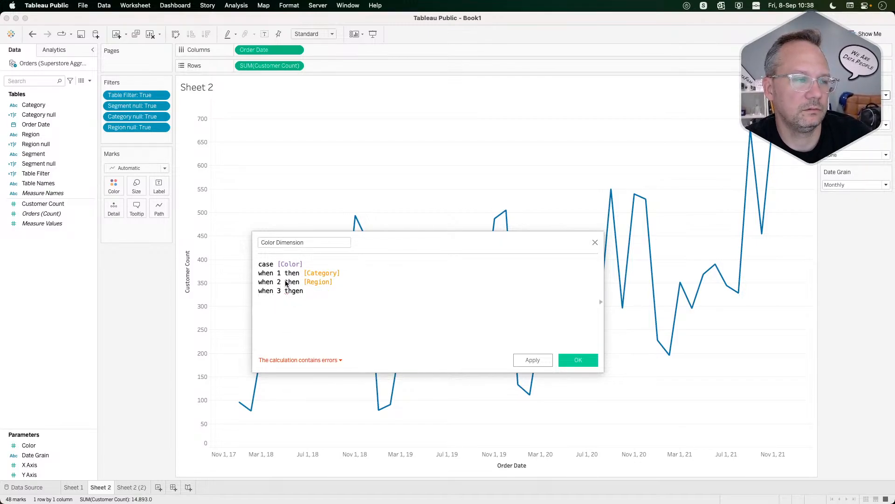
pyautogui.write(' seg')
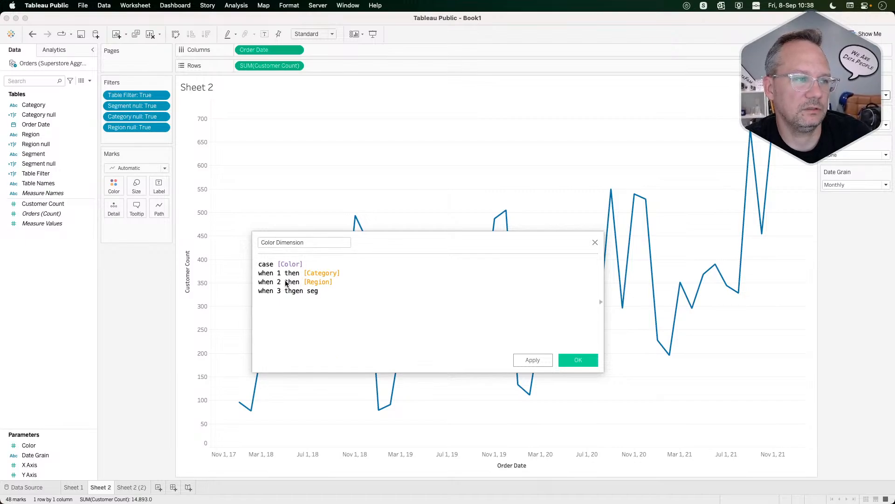
pyautogui.press('BackSpace')
pyautogui.press('BackSpace')
pyautogui.press('BackSpace')
pyautogui.press('BackSpace')
pyautogui.press('BackSpace')
pyautogui.press('BackSpace')
pyautogui.press('BackSpace')
pyautogui.write('en')
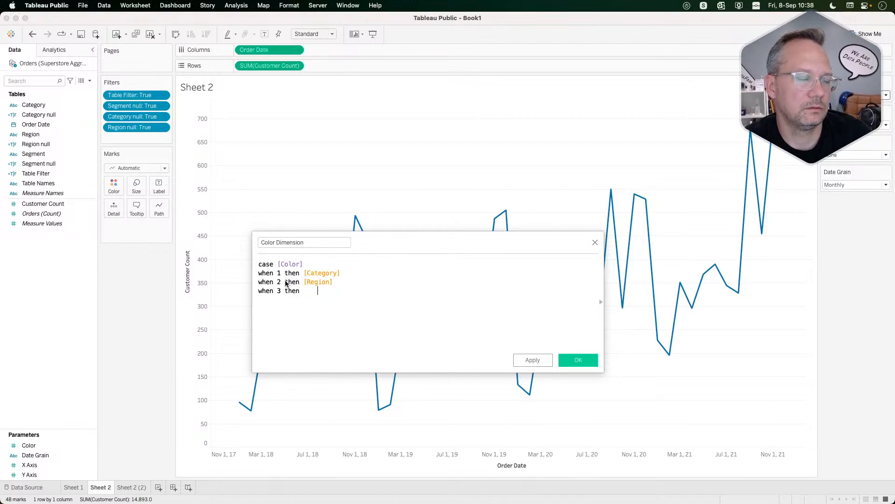
pyautogui.press('BackSpace')
pyautogui.press('BackSpace')
pyautogui.press('BackSpace')
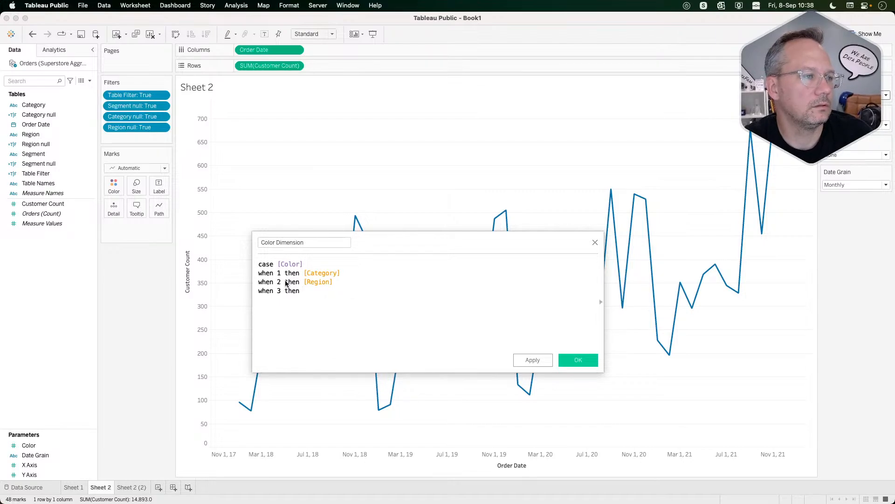
pyautogui.write('seg')
pyautogui.press('Return')
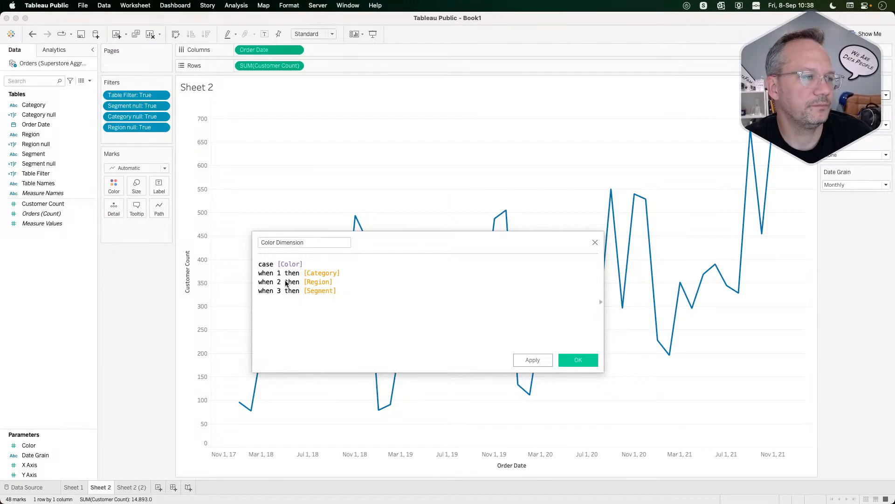
# Add an else branch returning "All" and close the case statement with END.
pyautogui.press('Return')
pyautogui.write('else ')
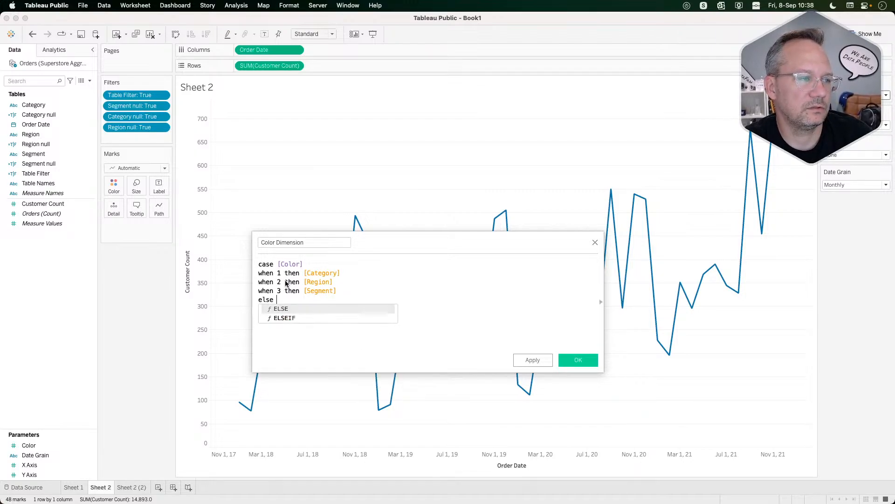
pyautogui.write('"All"end')
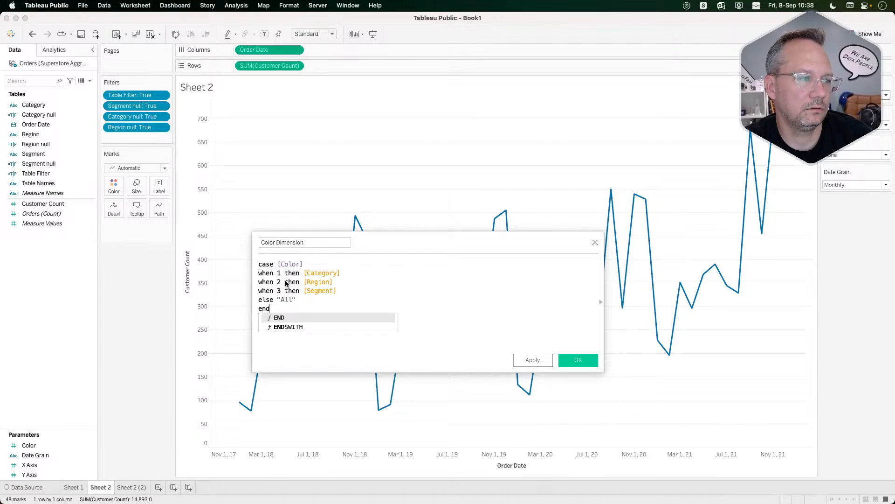
pyautogui.press('Return')
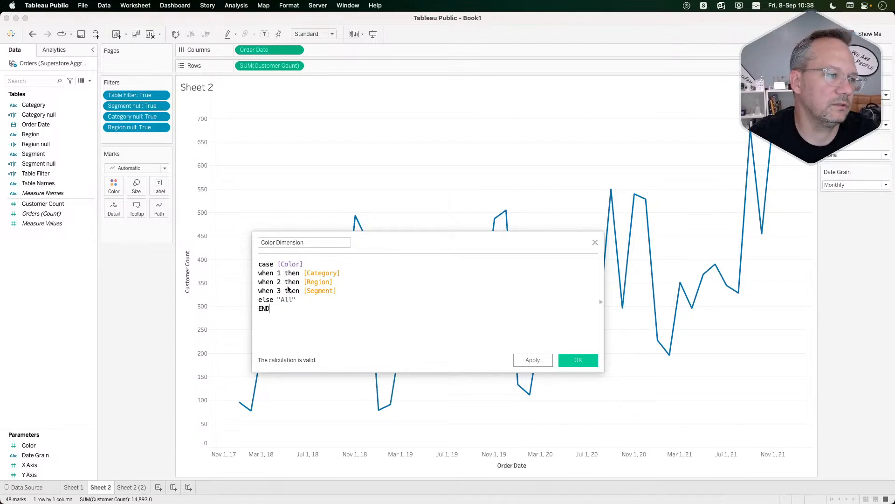
# Remove the else branch from the Color Dimension formula, keeping END.
pyautogui.doubleClick(288, 299)
pyautogui.press('BackSpace')
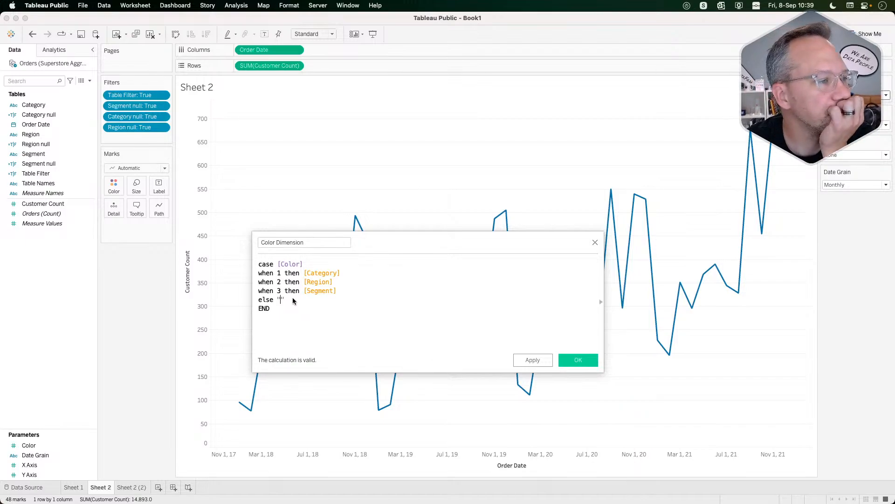
pyautogui.moveTo(293, 301); pyautogui.dragTo(261, 300)
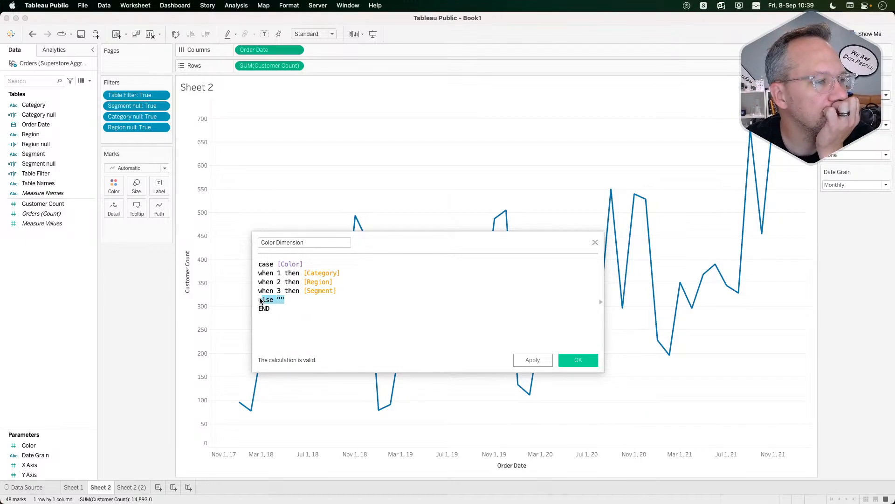
pyautogui.click(289, 303)
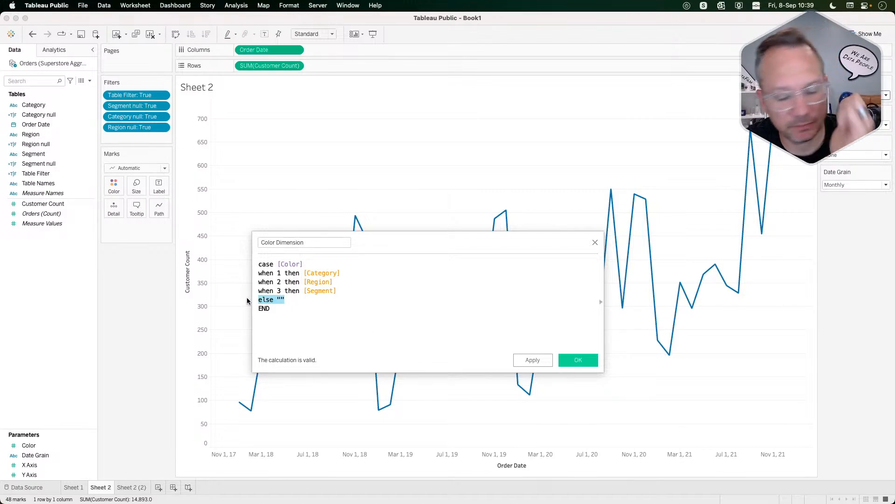
pyautogui.press('BackSpace')
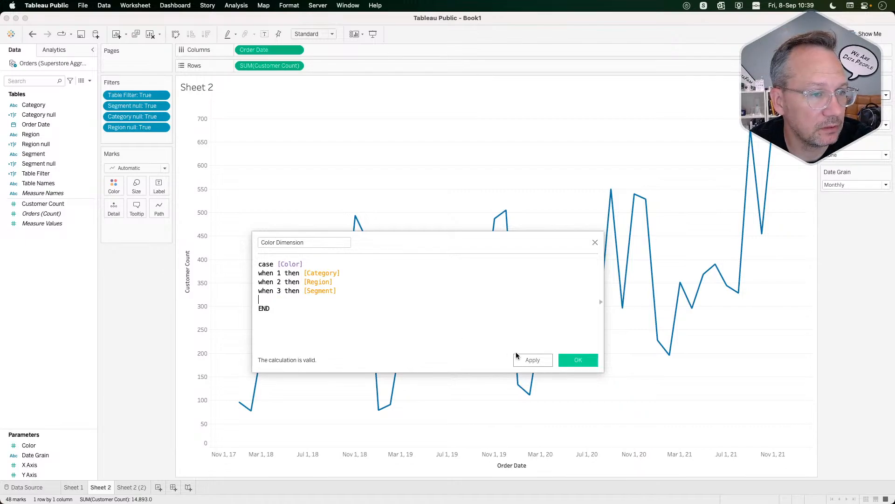
# Apply the Color Dimension calculation, use it to color the chart's marks, and close the calculation editor.
pyautogui.click(532, 359)
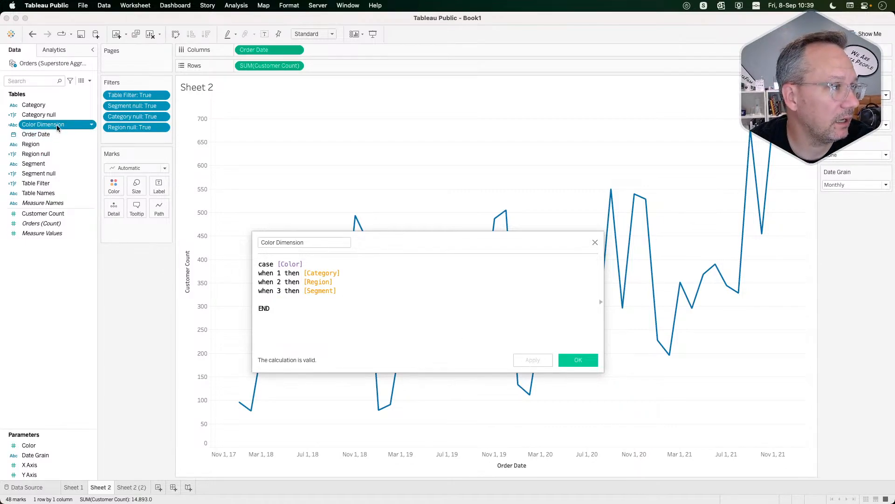
pyautogui.moveTo(57, 124); pyautogui.dragTo(112, 187)
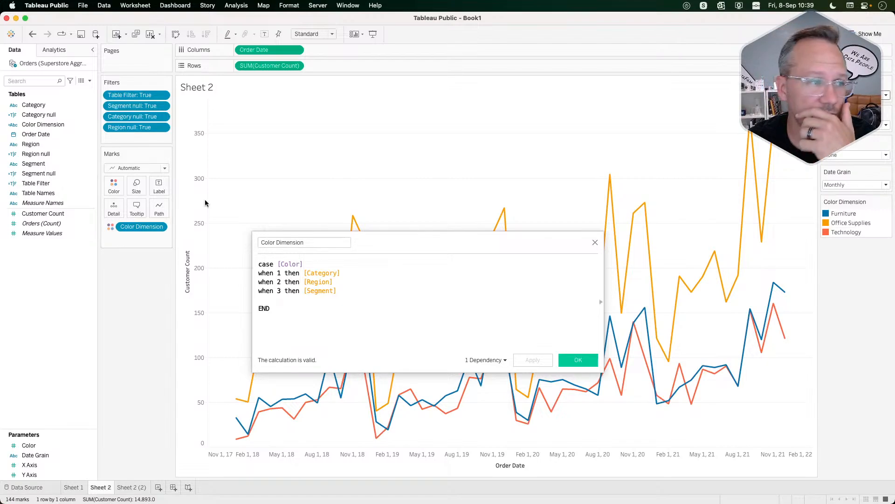
pyautogui.click(579, 360)
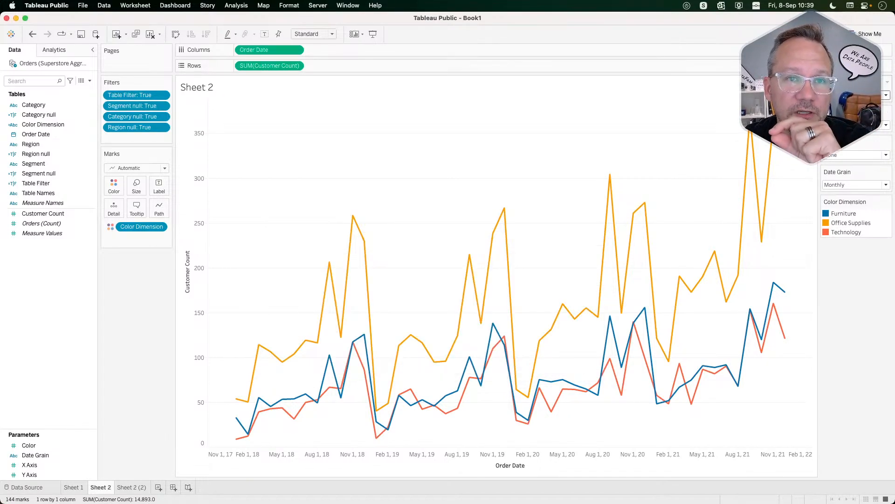
# Test the chart coloring by switching the Color parameter through no dimension, Region and Segment, and return it to no dimension.
pyautogui.click(856, 127)
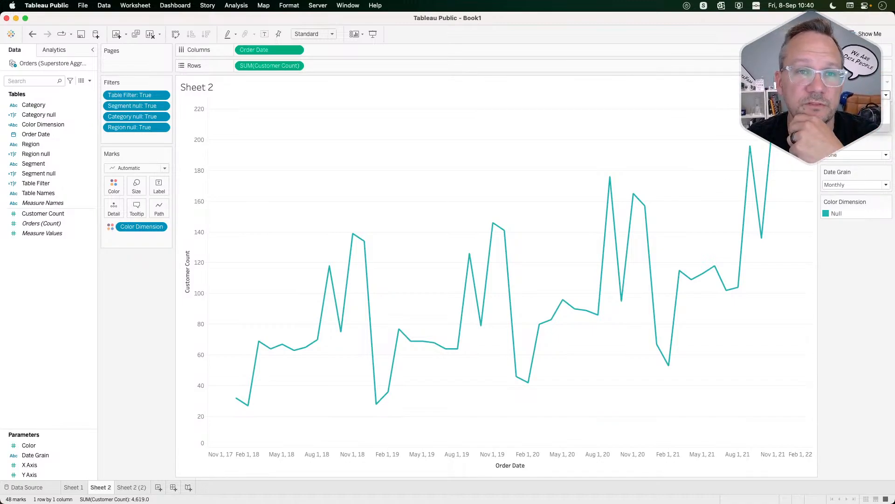
pyautogui.click(853, 127)
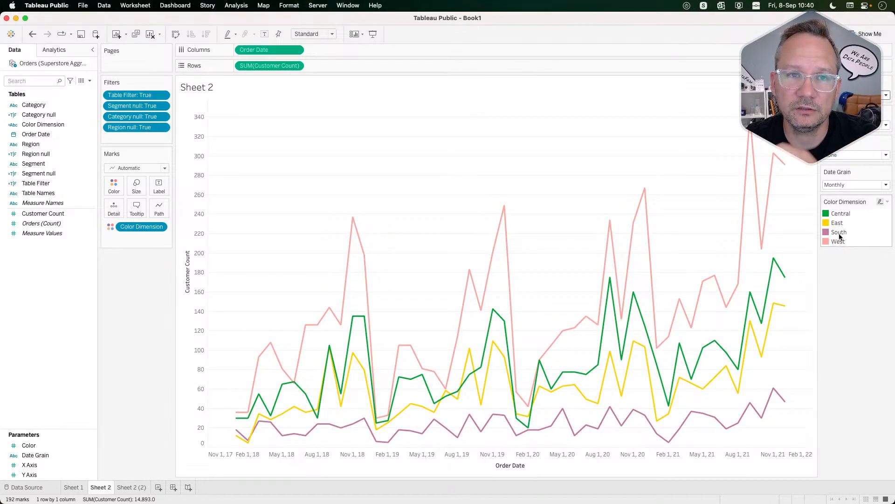
pyautogui.click(854, 125)
pyautogui.click(853, 127)
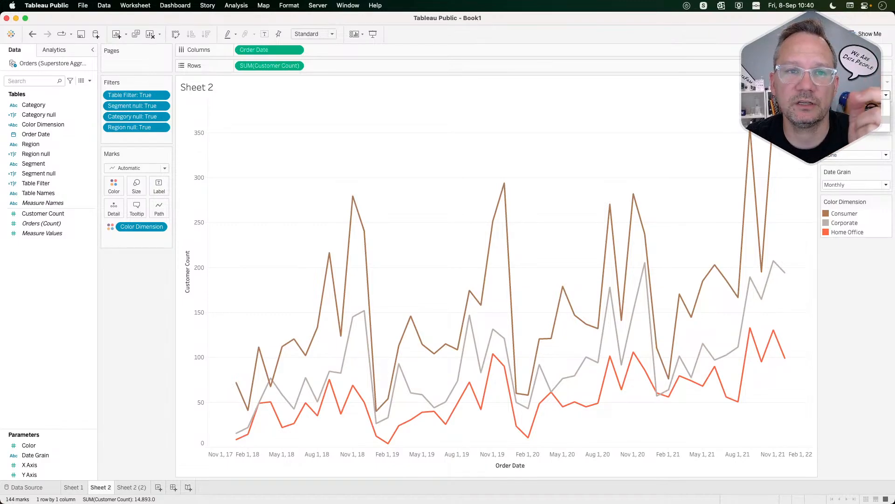
pyautogui.click(856, 120)
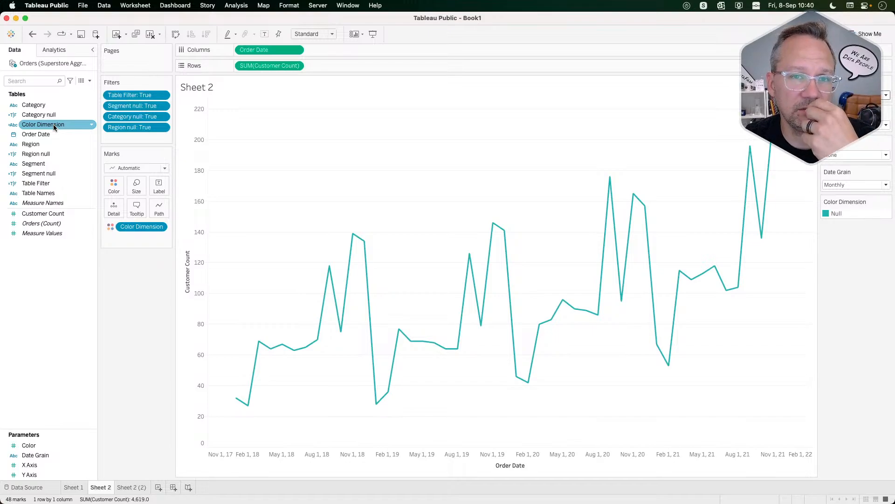
# Duplicate the Color Dimension calculated field twice.
pyautogui.click(69, 312)
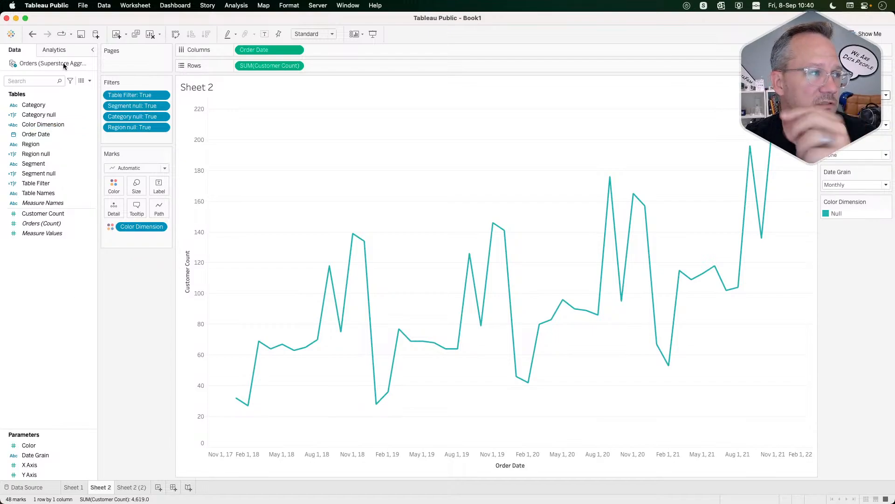
pyautogui.click(61, 127)
pyautogui.rightClick(61, 129)
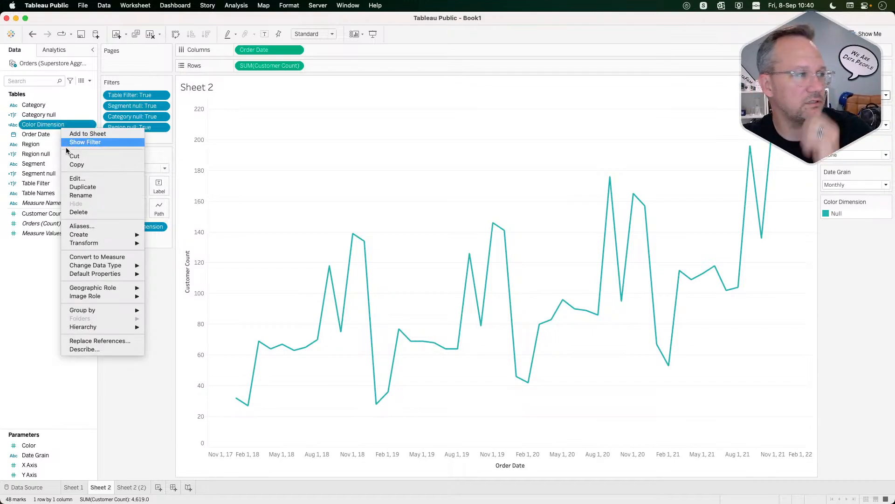
pyautogui.click(89, 185)
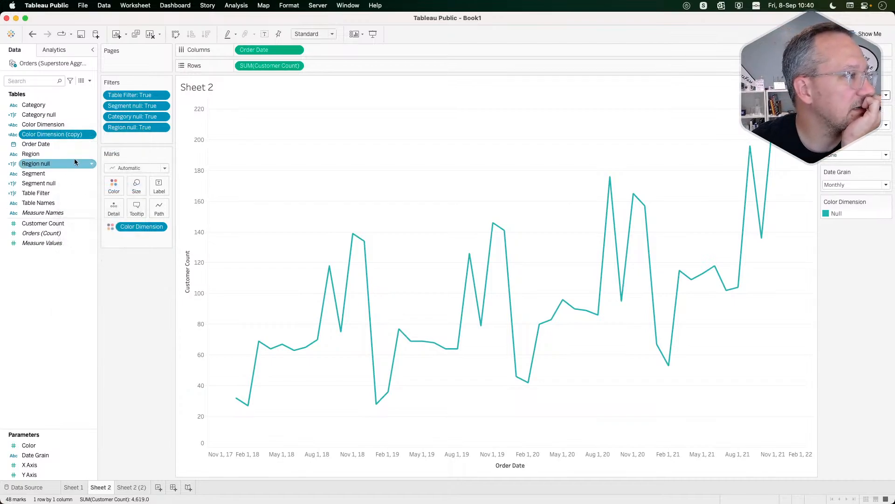
pyautogui.rightClick(63, 136)
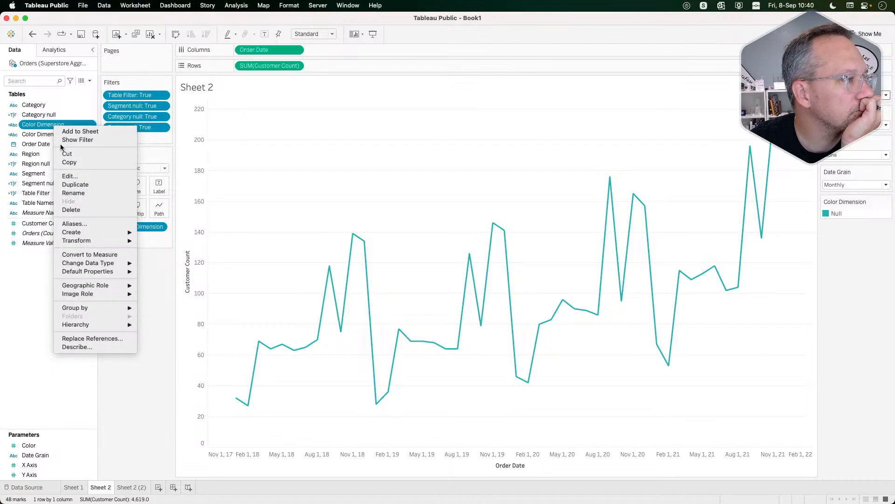
pyautogui.click(77, 196)
pyautogui.doubleClick(53, 136)
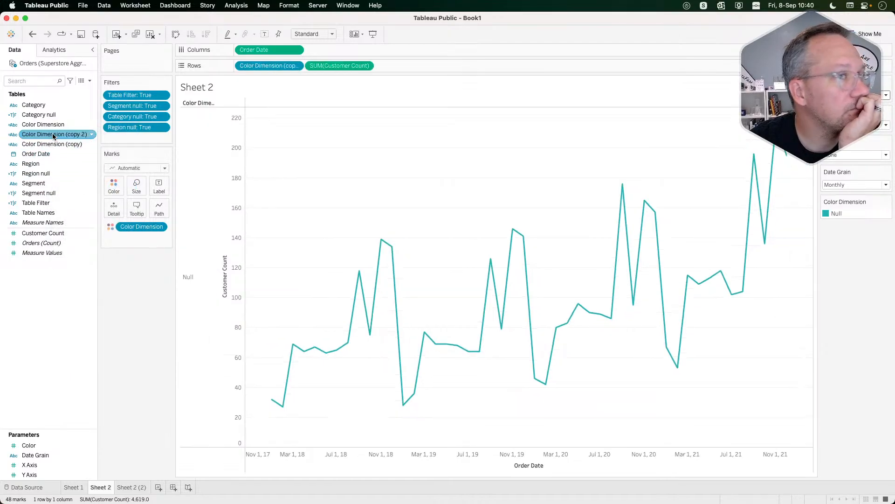
pyautogui.click(106, 272)
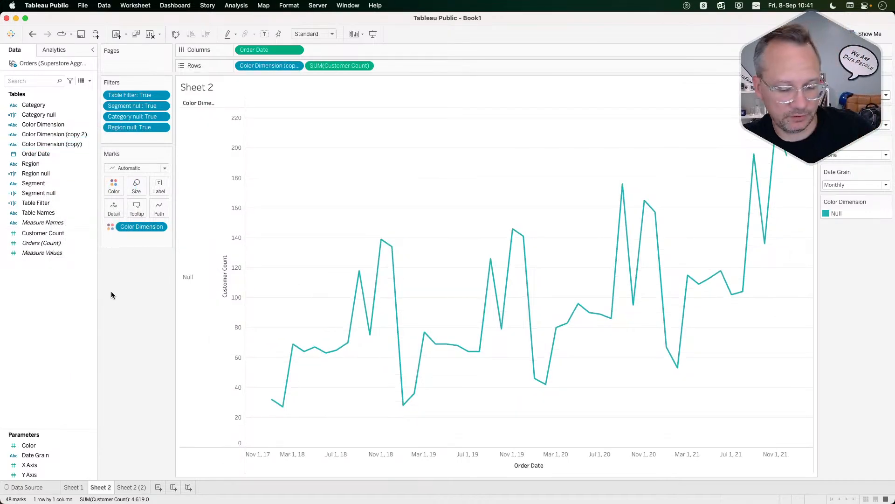
pyautogui.press('super+z')
# Rename the second copy of Color Dimension to X Dimension and base its case formula on the X Axis parameter.
pyautogui.rightClick(48, 135)
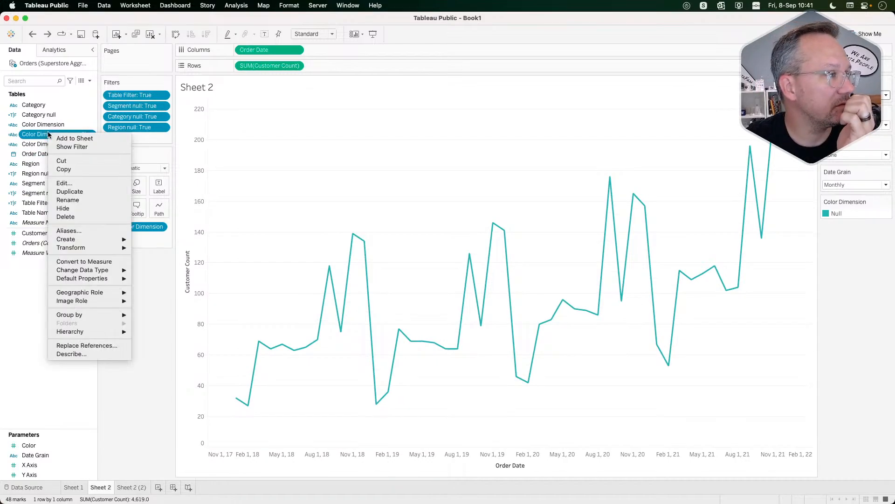
pyautogui.click(64, 184)
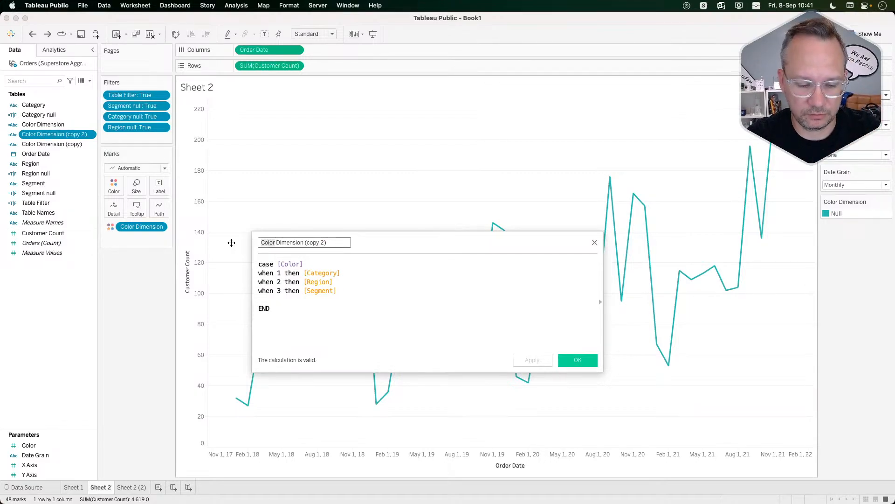
pyautogui.write('X')
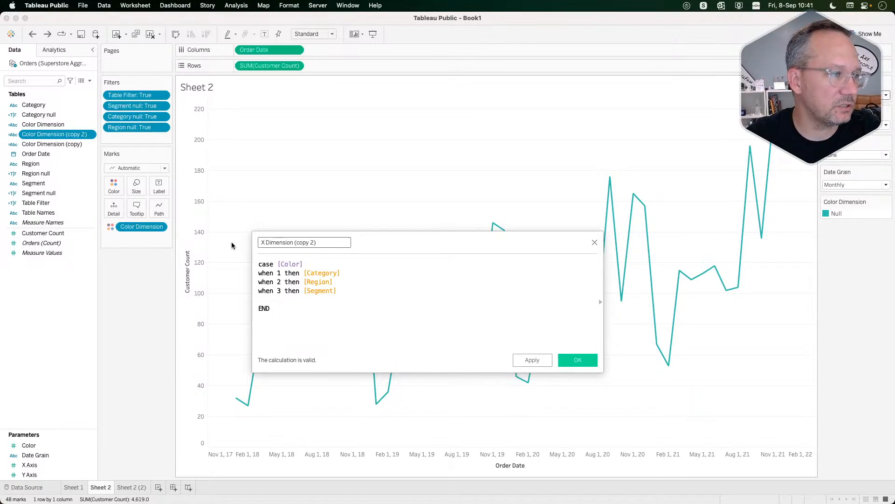
pyautogui.press('BackSpace')
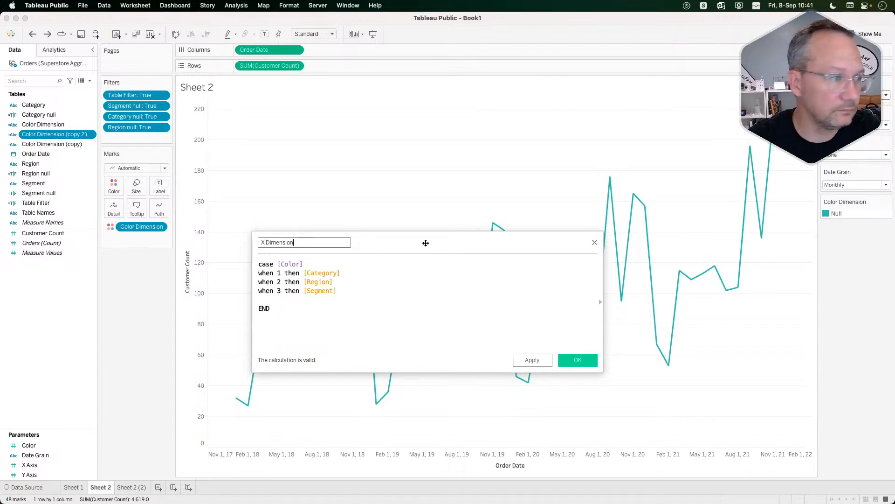
pyautogui.doubleClick(298, 263)
pyautogui.write('x')
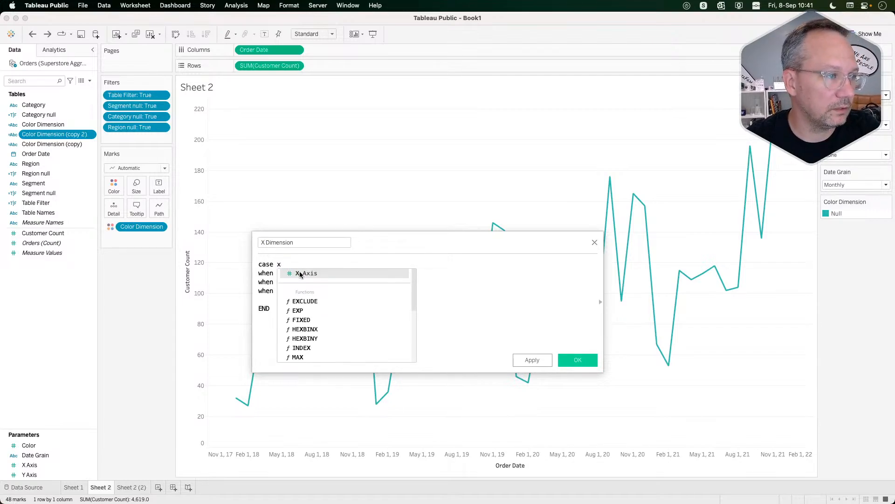
pyautogui.click(298, 273)
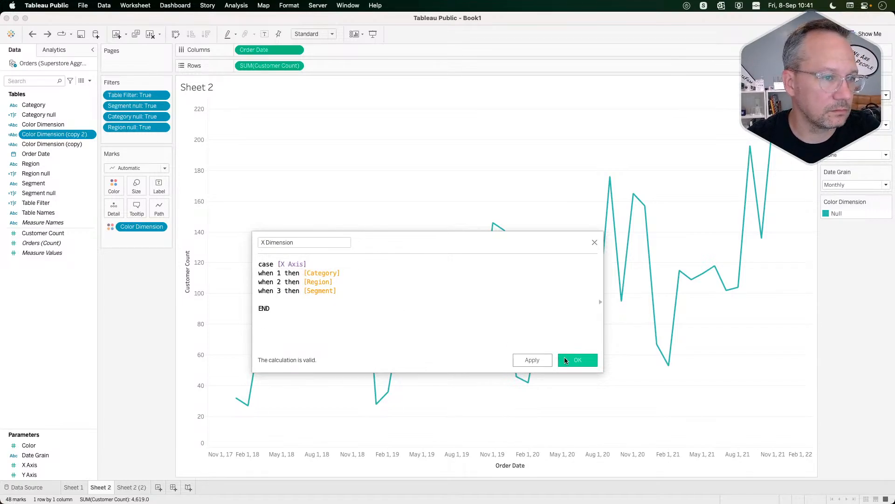
pyautogui.click(564, 360)
# Open the remaining Color Dimension copy for editing and rename it Y Dimension.
pyautogui.click(67, 153)
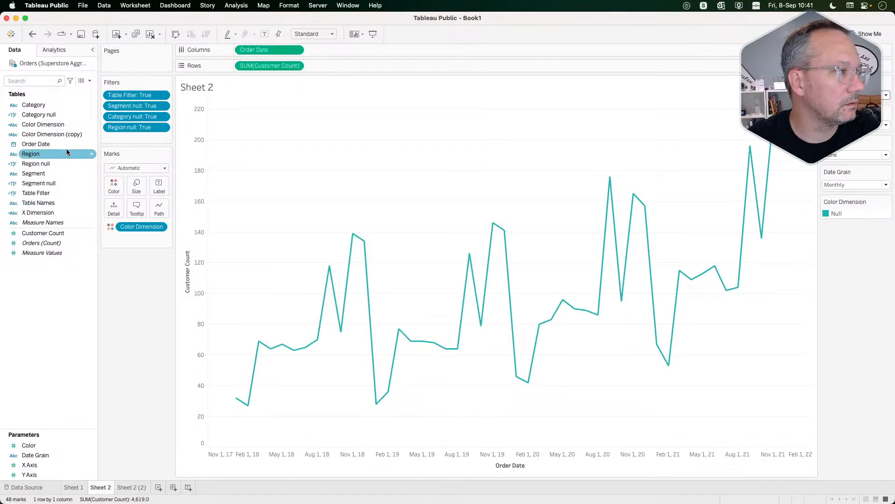
pyautogui.rightClick(67, 134)
pyautogui.click(84, 184)
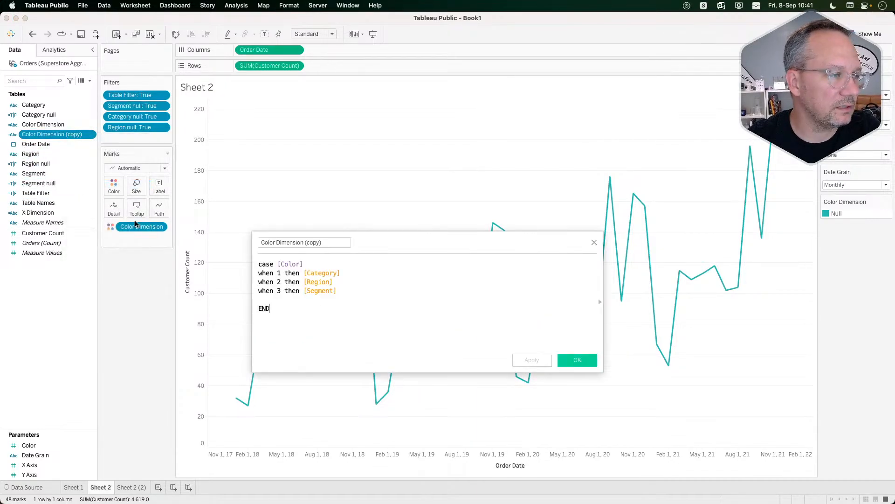
pyautogui.click(289, 242)
pyautogui.doubleClick(273, 242)
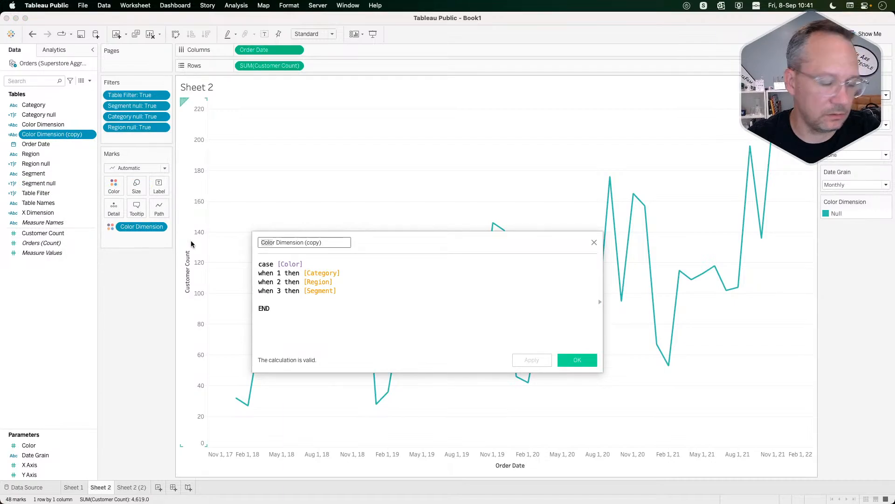
pyautogui.write('T')
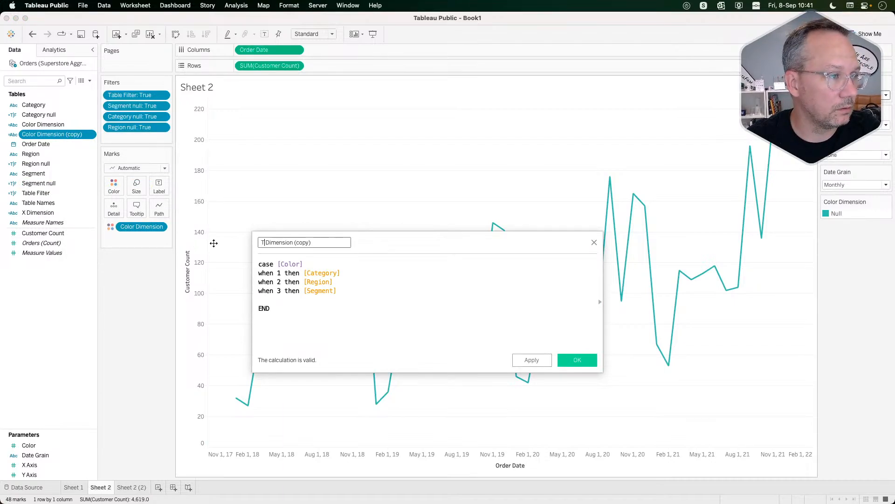
pyautogui.press('BackSpace')
pyautogui.write('Y')
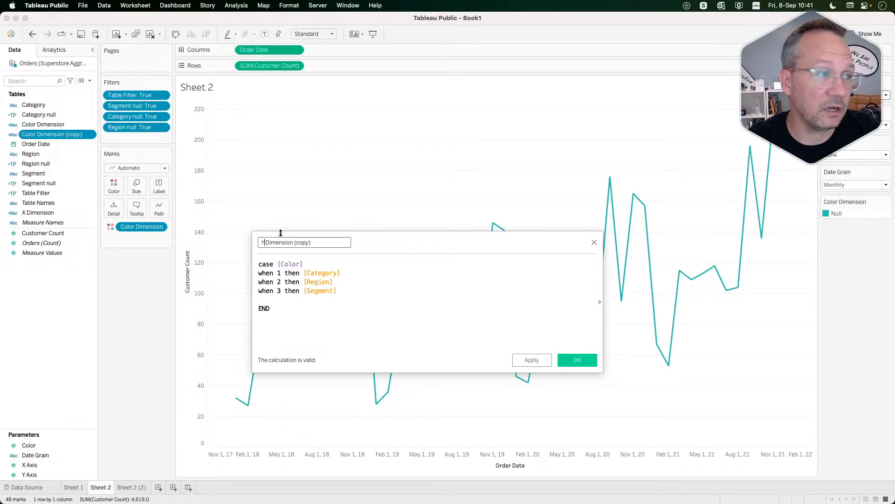
pyautogui.moveTo(293, 242); pyautogui.dragTo(385, 240)
pyautogui.press('BackSpace')
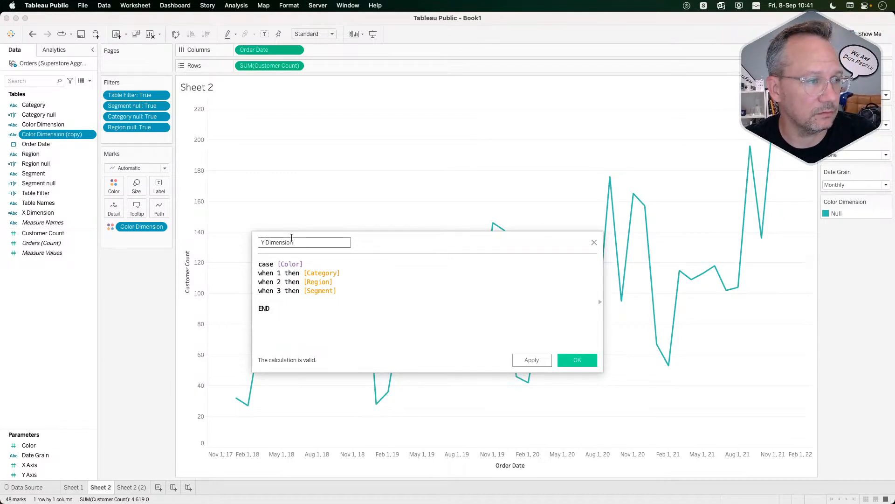
# Replace the Color parameter with the Y Axis parameter in the Y Dimension case formula and save the calculation.
pyautogui.doubleClick(291, 264)
pyautogui.write('Y')
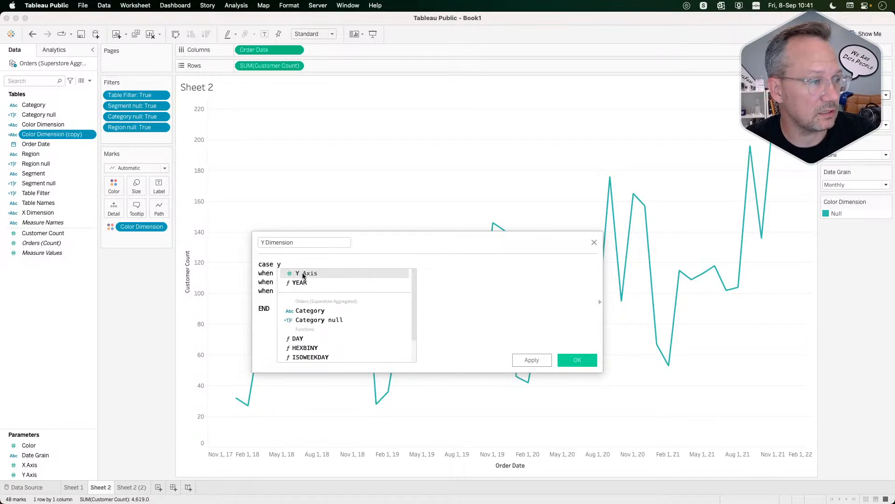
pyautogui.click(306, 273)
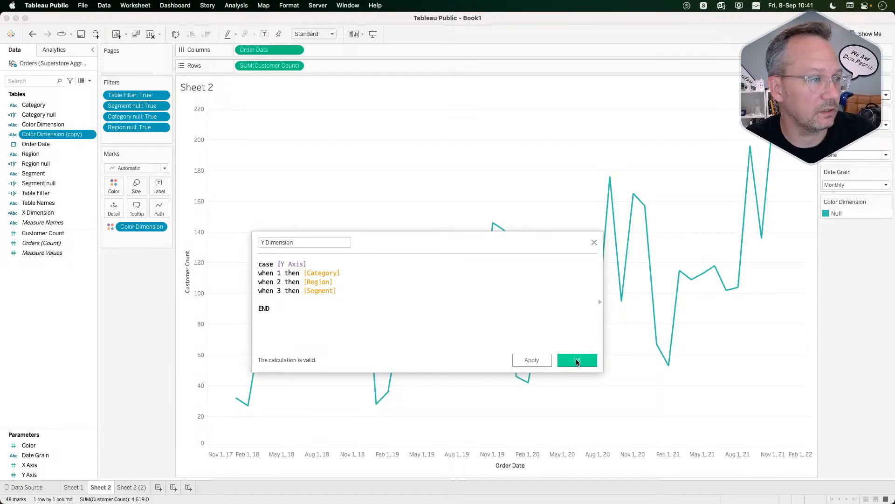
pyautogui.click(577, 361)
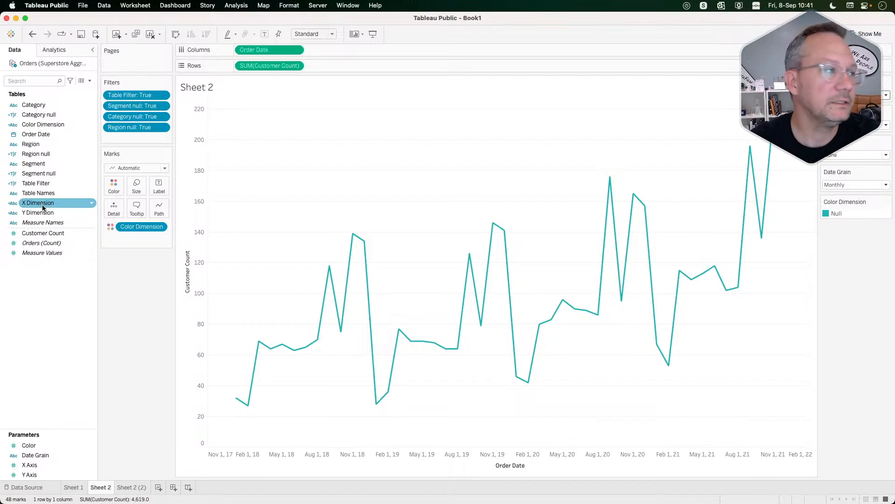
# Add X Dimension to Columns before Order Date and Y Dimension to Rows before SUM(Customer Count).
pyautogui.click(35, 244)
pyautogui.moveTo(38, 203); pyautogui.dragTo(236, 52)
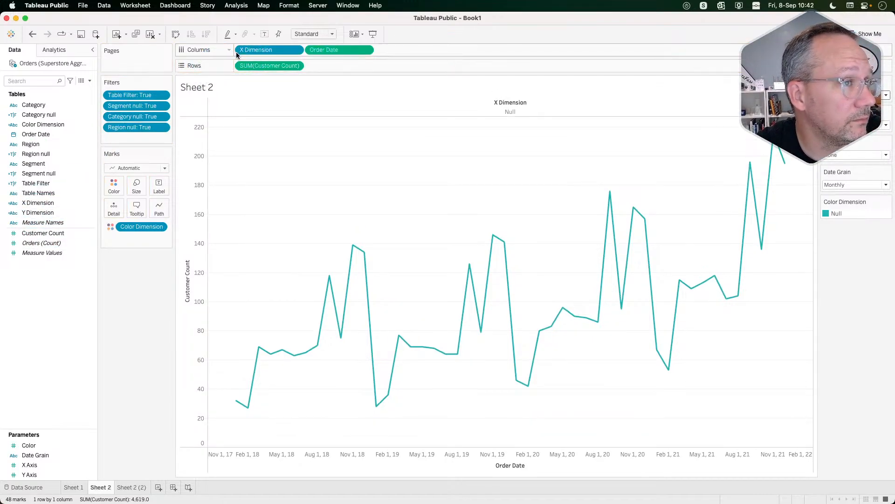
pyautogui.moveTo(37, 212); pyautogui.dragTo(240, 70)
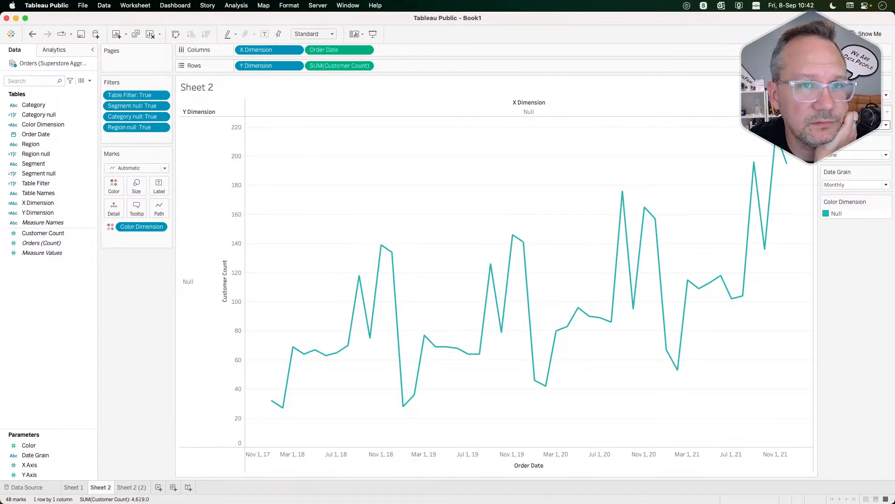
# Set the X Axis parameter to Category, choose the same X Axis value in the reference dashboard in Arc, and return to Tableau.
pyautogui.click(857, 134)
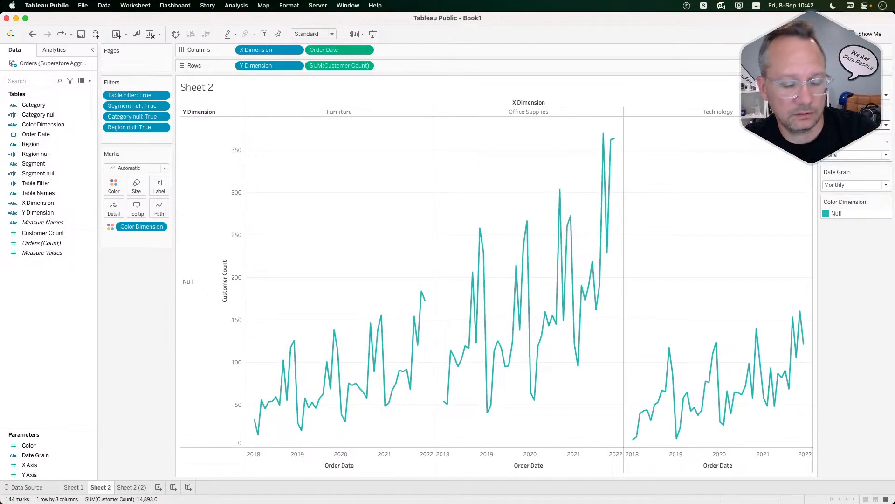
pyautogui.press('super+Tab')
pyautogui.click(732, 114)
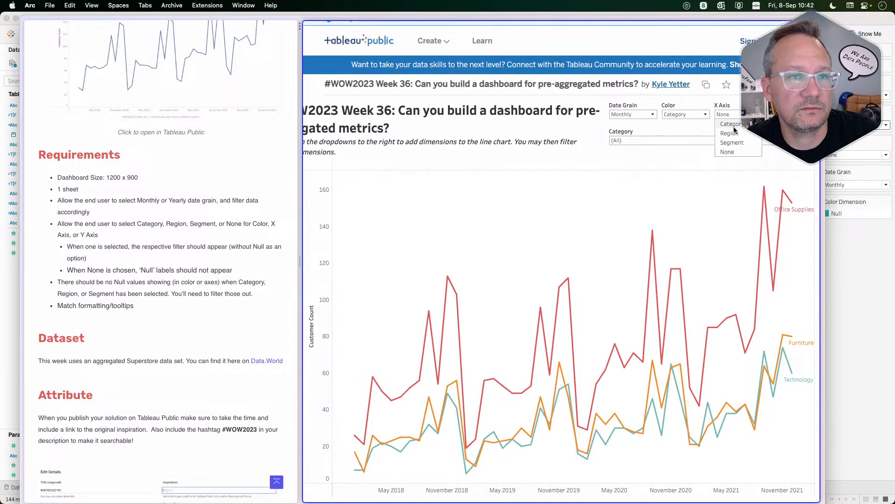
pyautogui.click(734, 129)
pyautogui.press('super+Tab')
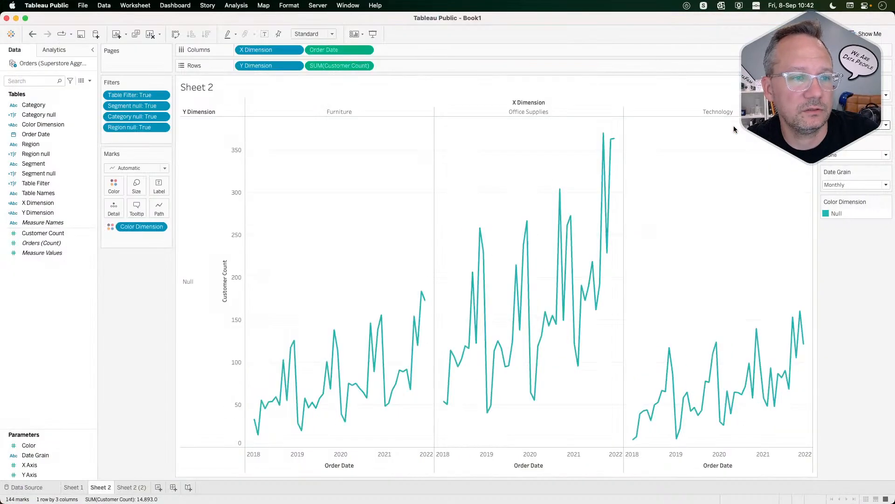
# Test the chart with the Y Axis parameter set to Region and the Color parameter set to Segment.
pyautogui.click(842, 155)
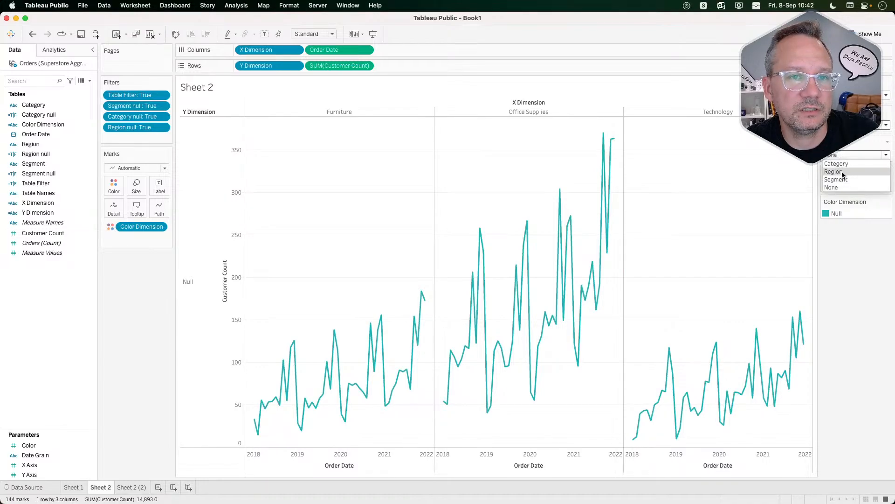
pyautogui.click(842, 171)
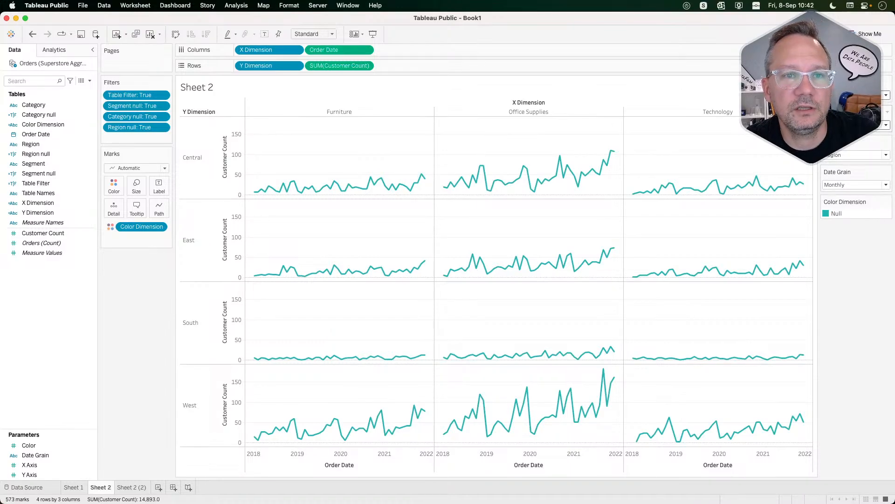
pyautogui.click(858, 95)
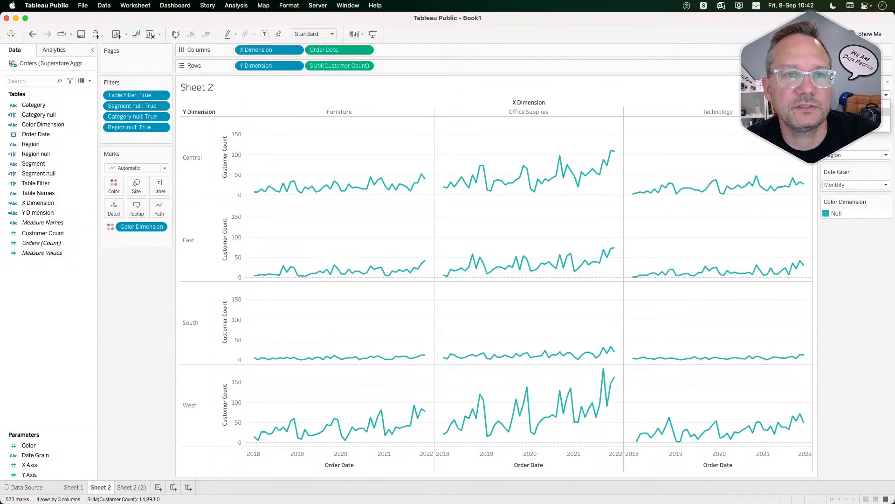
pyautogui.click(858, 119)
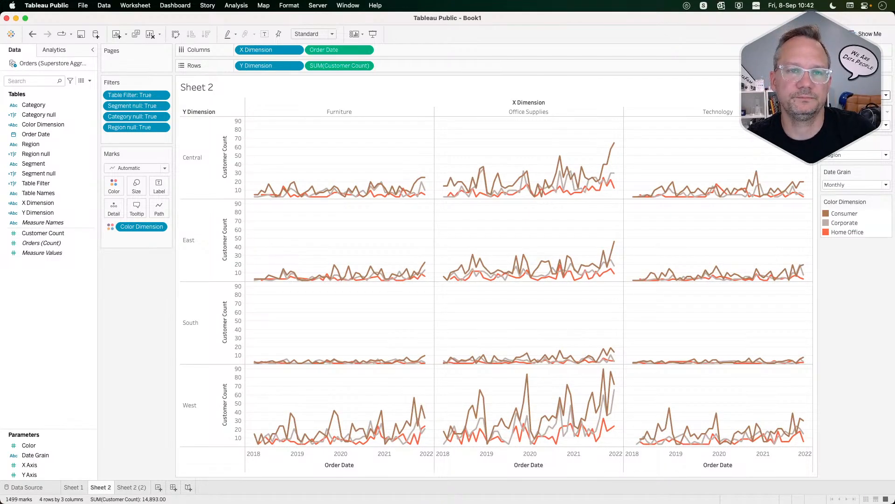
# Reset the Color, X Axis and Y Axis parameters to None.
pyautogui.click(858, 95)
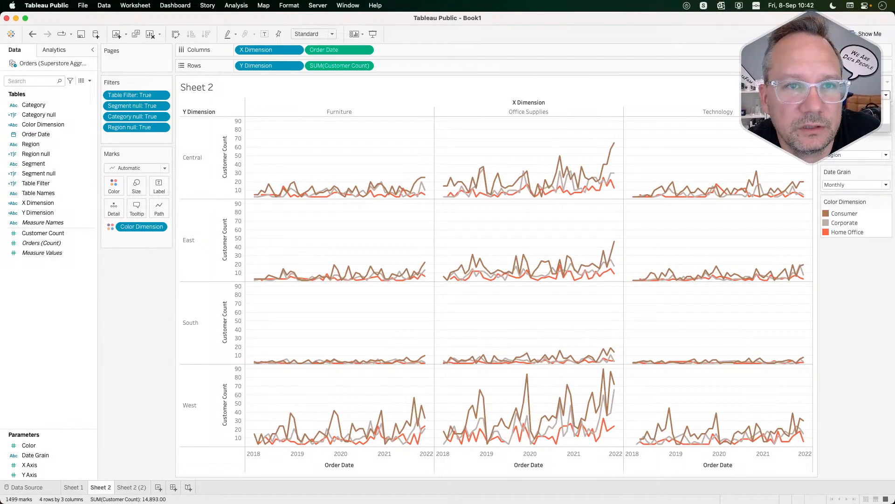
pyautogui.click(858, 127)
pyautogui.click(851, 125)
pyautogui.click(840, 157)
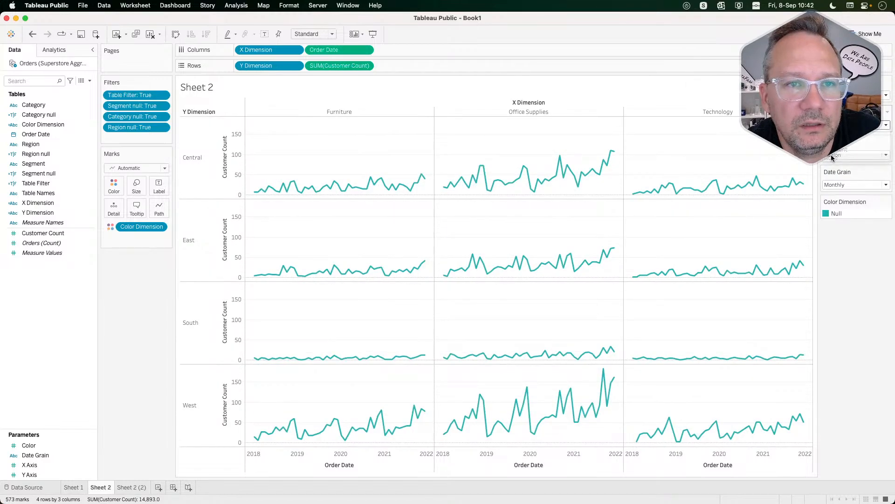
pyautogui.click(837, 156)
pyautogui.click(832, 183)
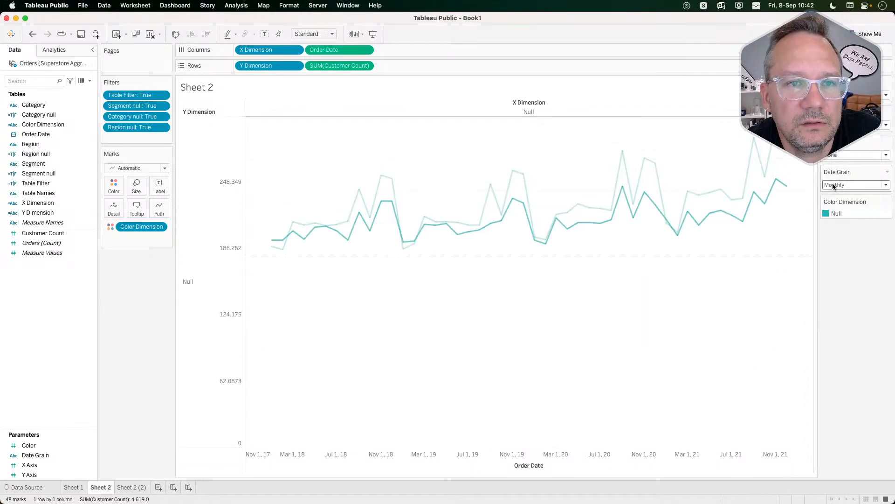
# Set Date Grain to Yearly and test the Color parameter with Region, returning it to None.
pyautogui.click(846, 185)
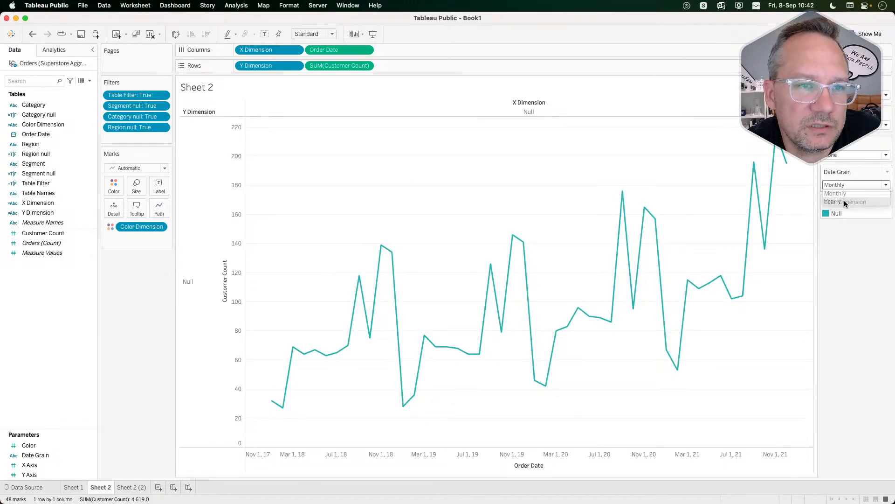
pyautogui.click(845, 200)
pyautogui.click(851, 95)
pyautogui.click(849, 114)
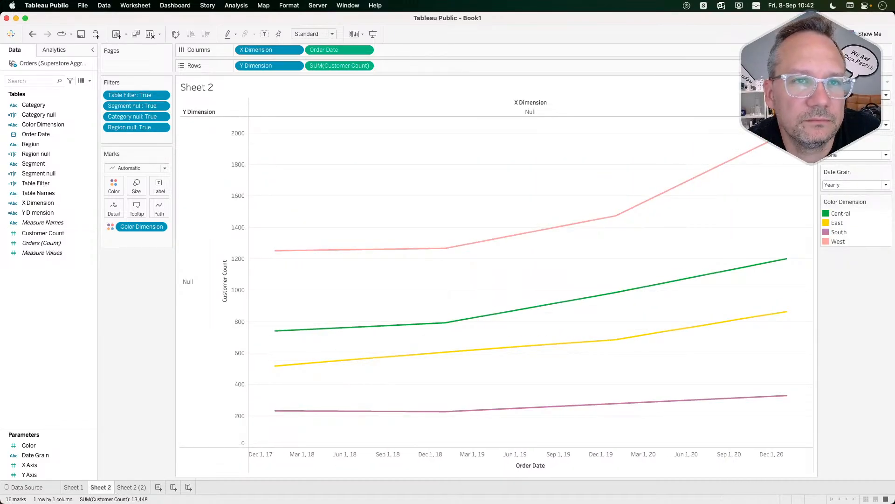
pyautogui.click(852, 96)
pyautogui.click(853, 126)
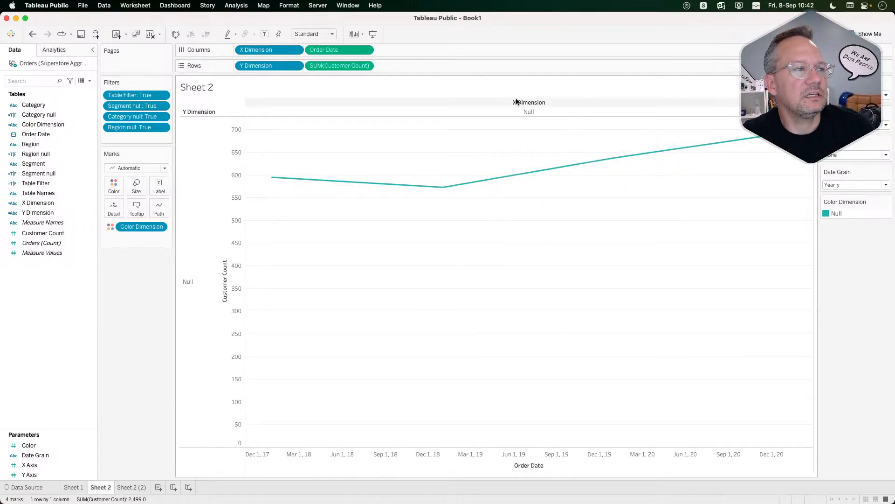
# Check the column headers in the reference dashboard in Arc, and open the options for the chart's X Dimension label in Tableau.
pyautogui.press('super+Tab')
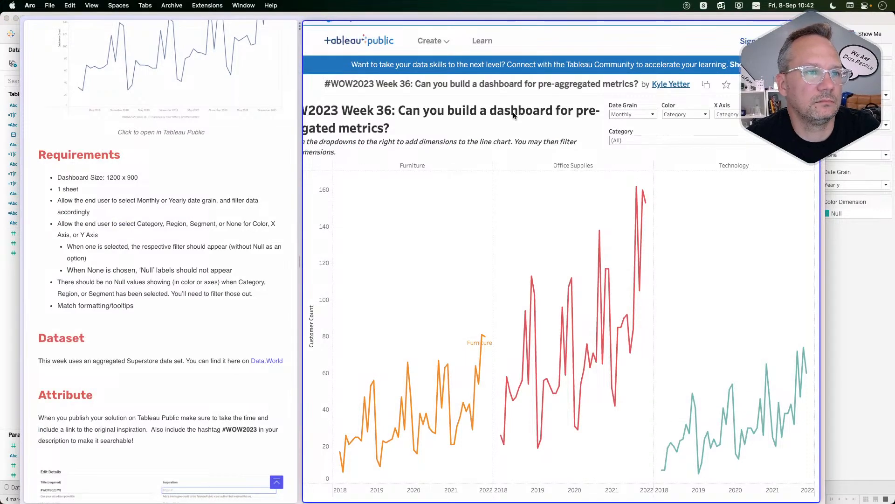
pyautogui.press('super+Tab')
pyautogui.rightClick(533, 100)
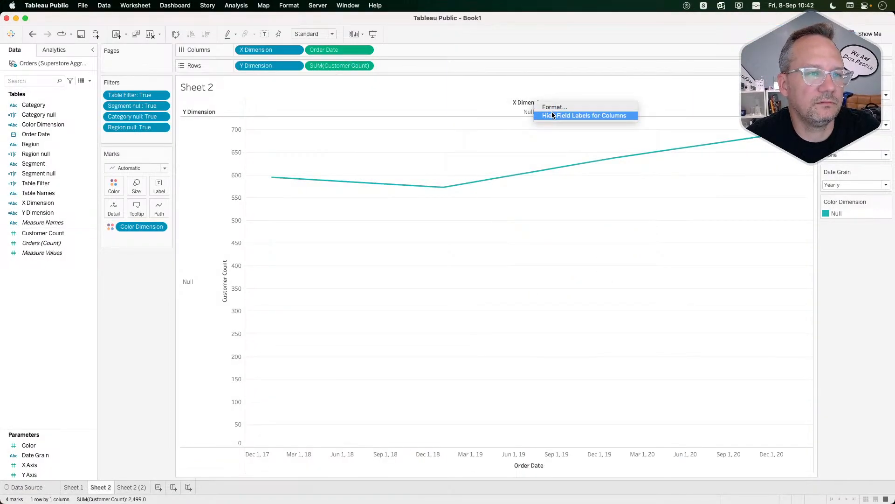
# Switch to the reference dashboard in Arc and set its X Axis to None to examine the column header area.
pyautogui.press('super+Tab')
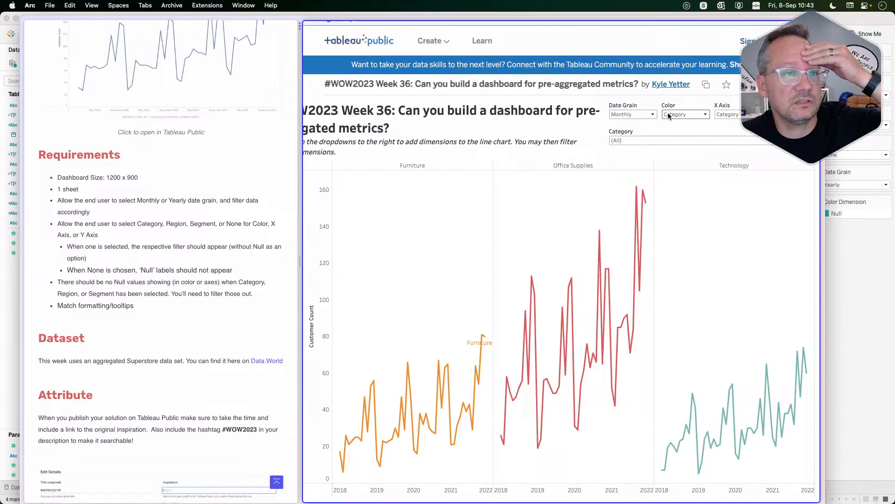
pyautogui.click(733, 114)
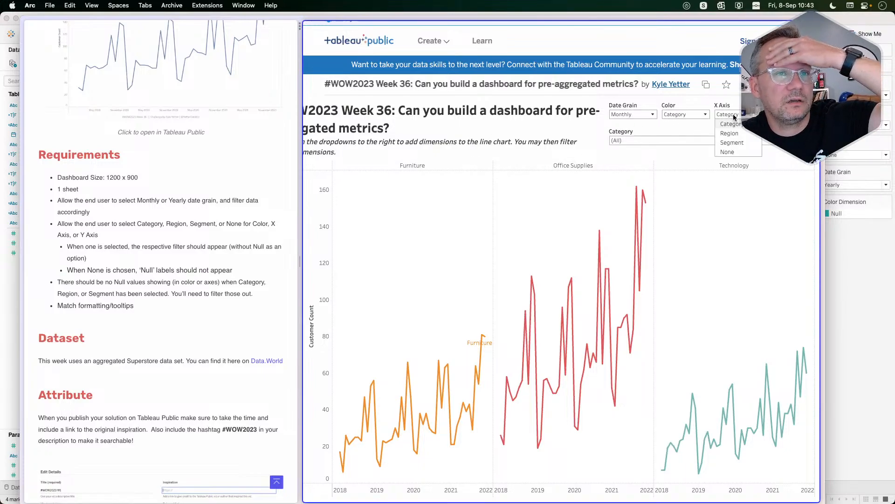
pyautogui.click(730, 154)
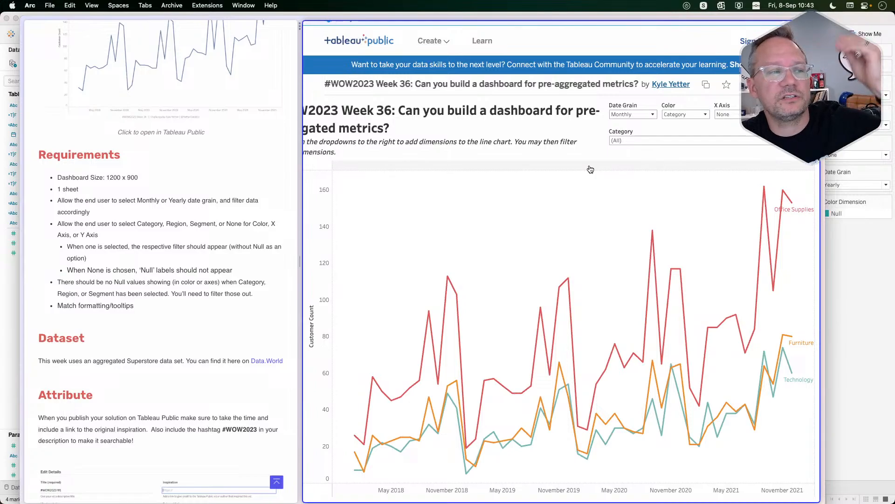
# Set Color to None in the reference dashboard to examine its chart without any dimensions.
pyautogui.hscroll(-2, 373, 237)
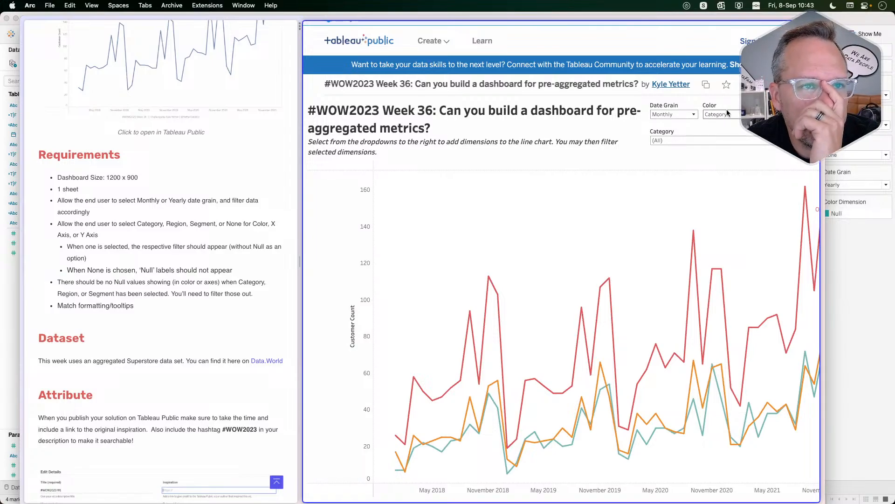
pyautogui.click(712, 114)
pyautogui.click(720, 151)
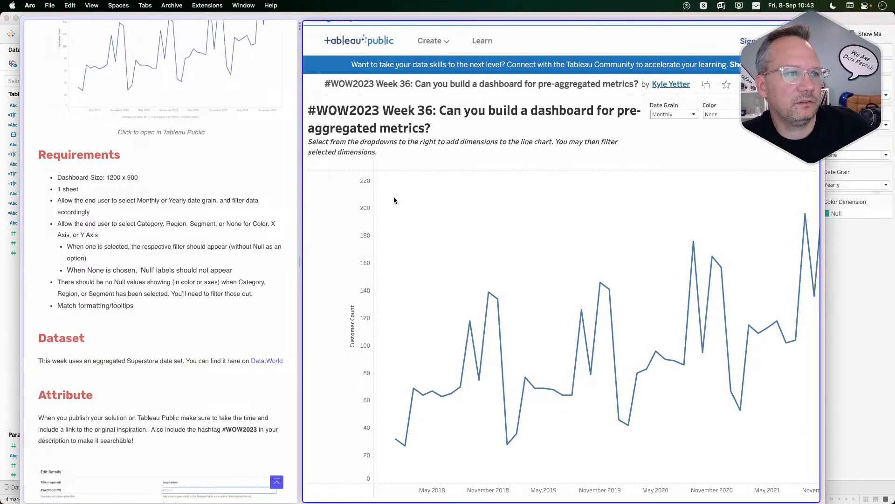
# Switch to Tableau and add an else "" branch to the Color Dimension calculated field.
pyautogui.press('super+Tab')
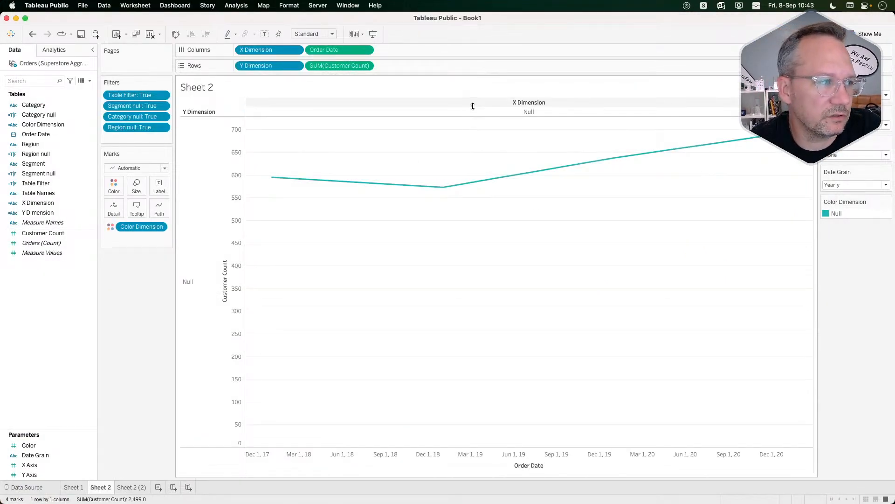
pyautogui.click(44, 117)
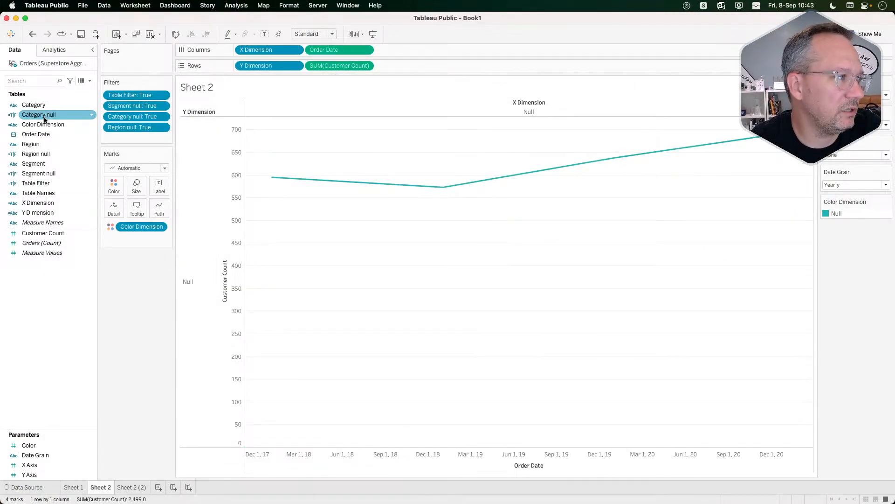
pyautogui.rightClick(42, 125)
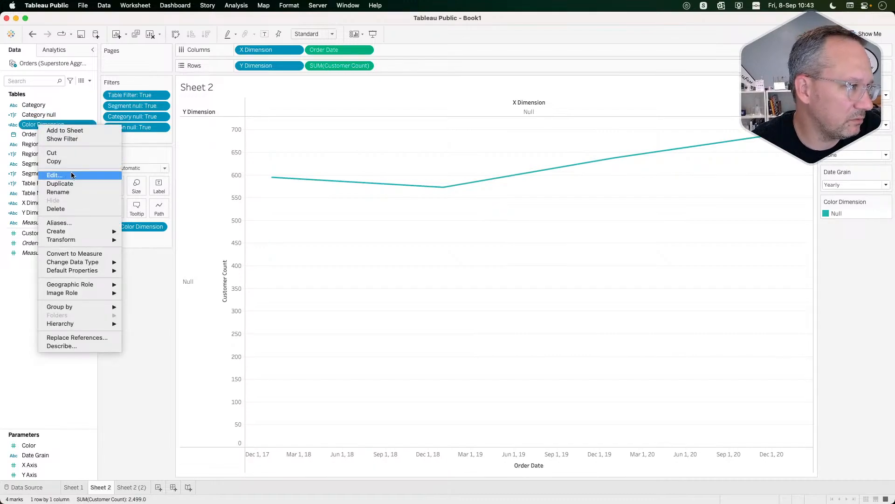
pyautogui.click(71, 175)
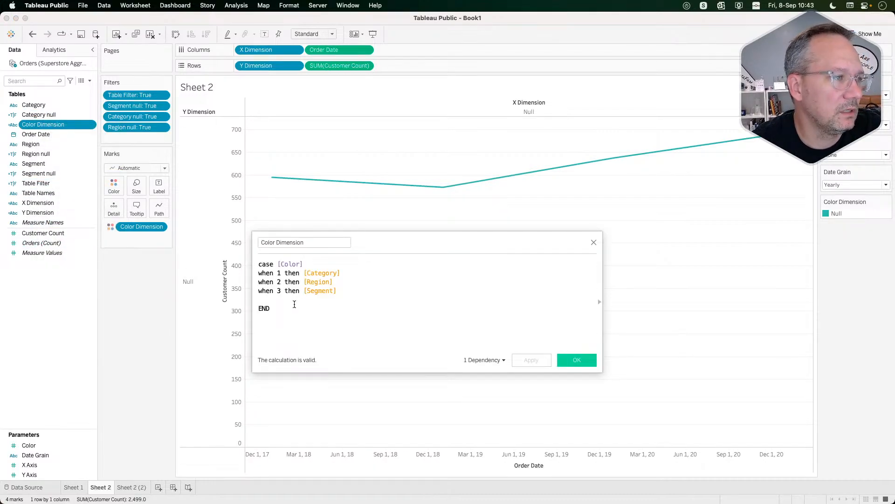
pyautogui.click(285, 300)
pyautogui.write('else ""')
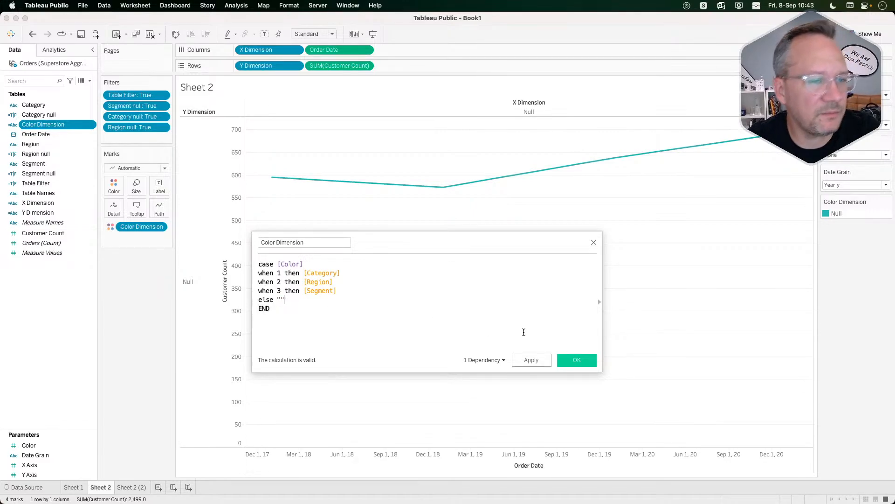
pyautogui.click(577, 360)
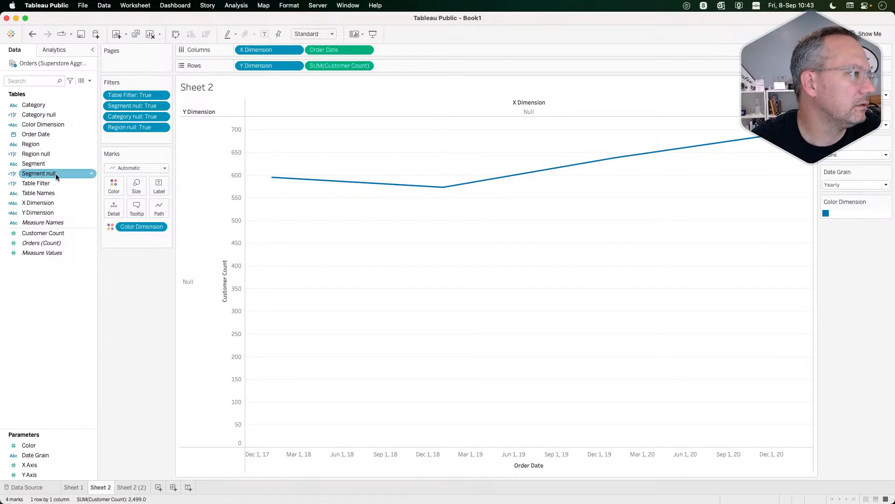
# Add an else '' branch before END in the X Dimension calculated field.
pyautogui.rightClick(44, 203)
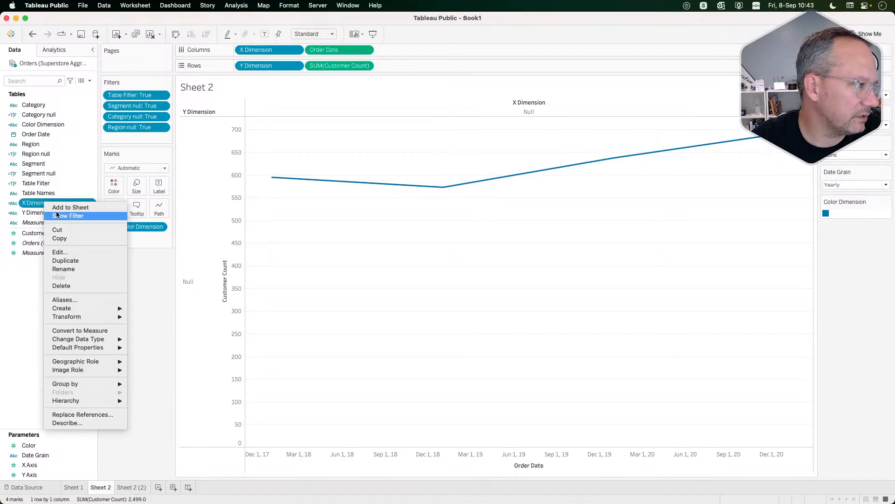
pyautogui.click(72, 251)
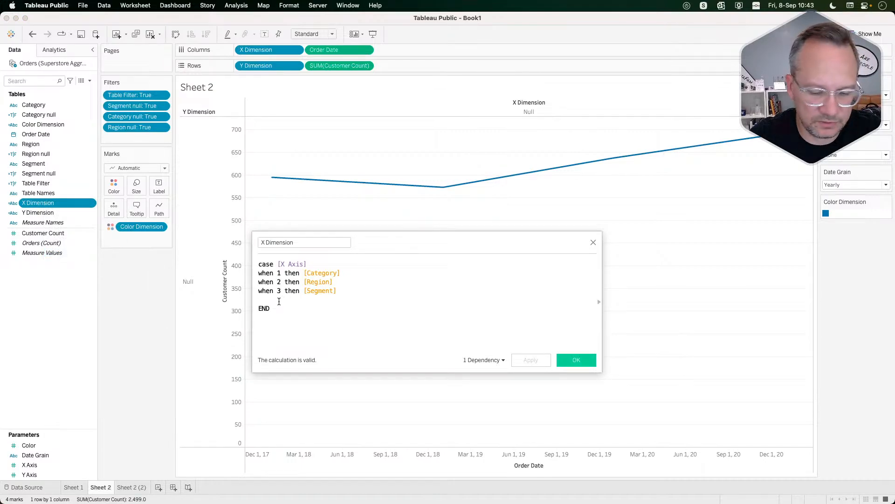
pyautogui.click(278, 300)
pyautogui.write("else ''")
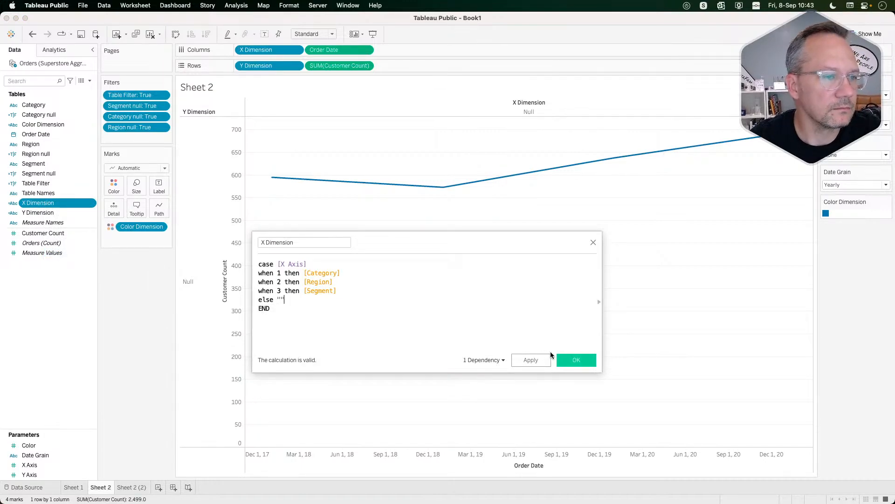
pyautogui.click(576, 359)
# Add a branch returning an empty string when the value is 4 to the Y Dimension calculated field.
pyautogui.click(47, 213)
pyautogui.rightClick(48, 215)
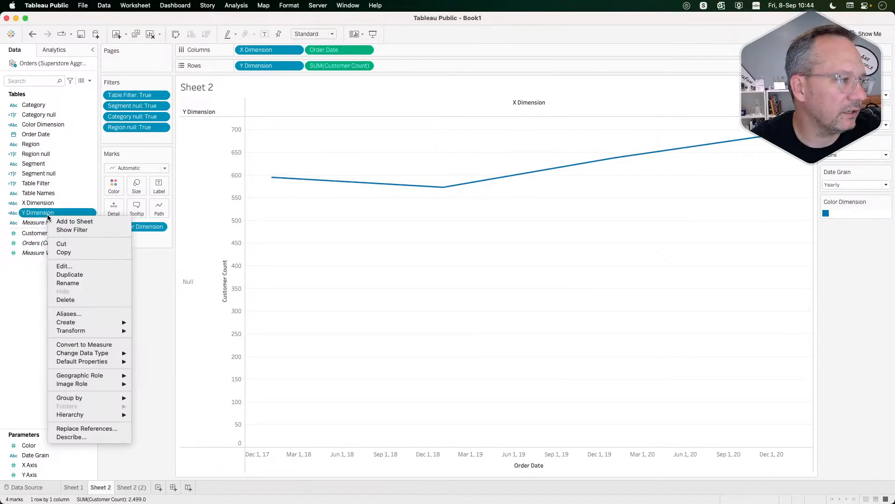
pyautogui.click(66, 265)
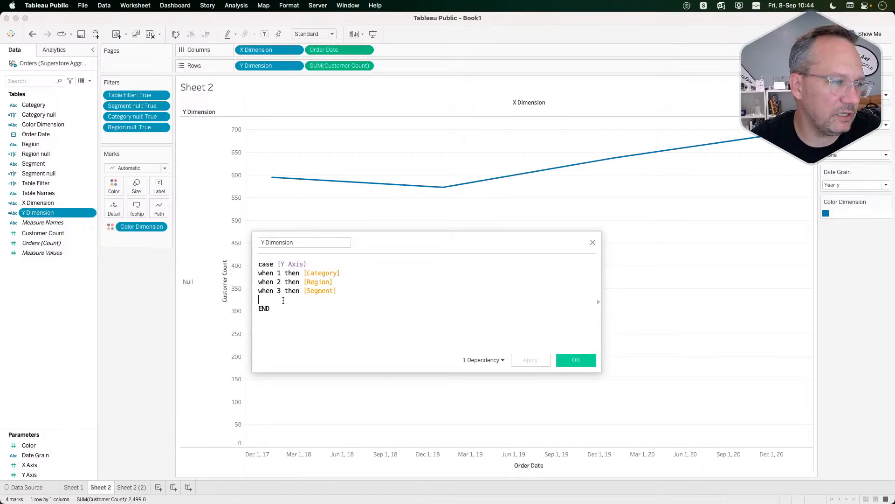
pyautogui.write('when 5')
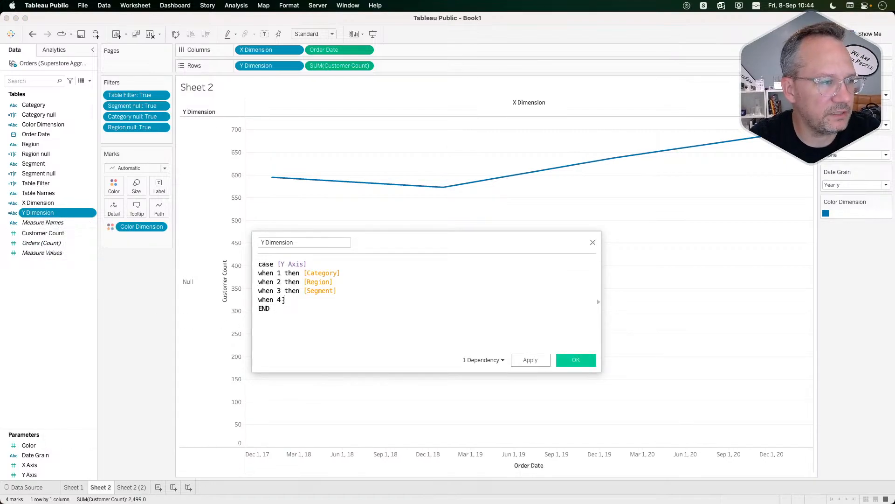
pyautogui.write(' then')
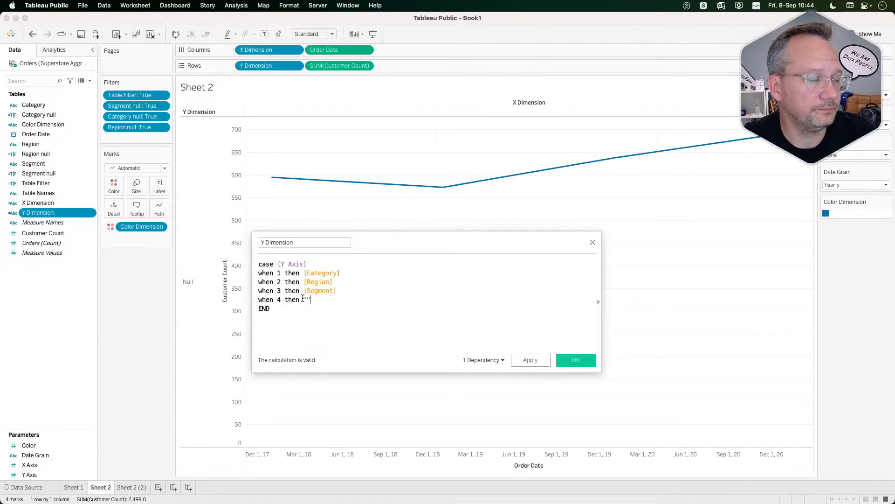
pyautogui.click(575, 360)
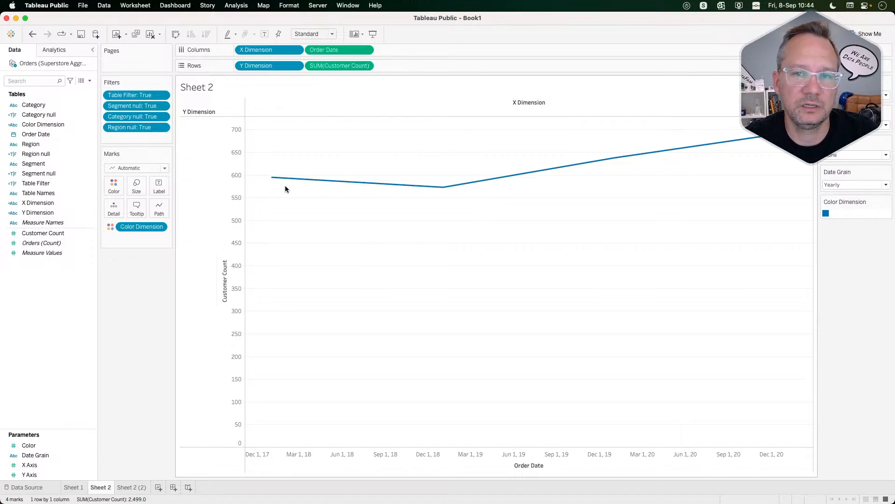
# Hide the chart's field labels for both columns and rows.
pyautogui.rightClick(506, 103)
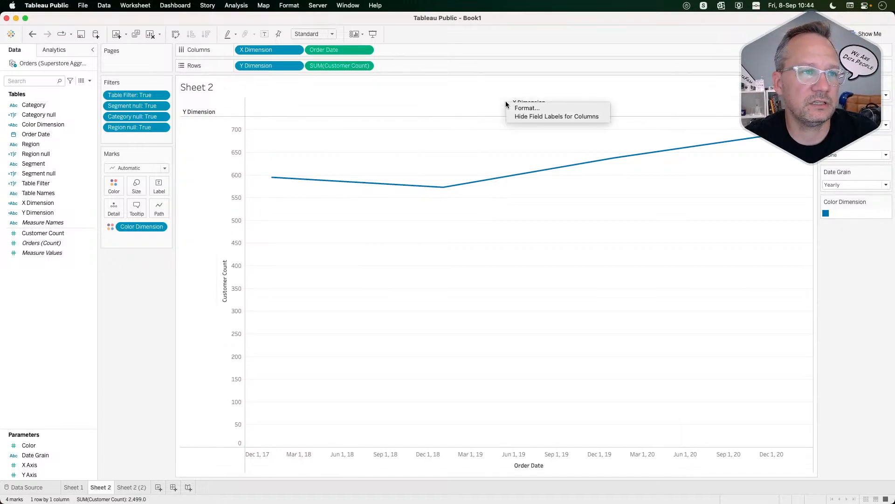
pyautogui.click(566, 117)
pyautogui.rightClick(198, 103)
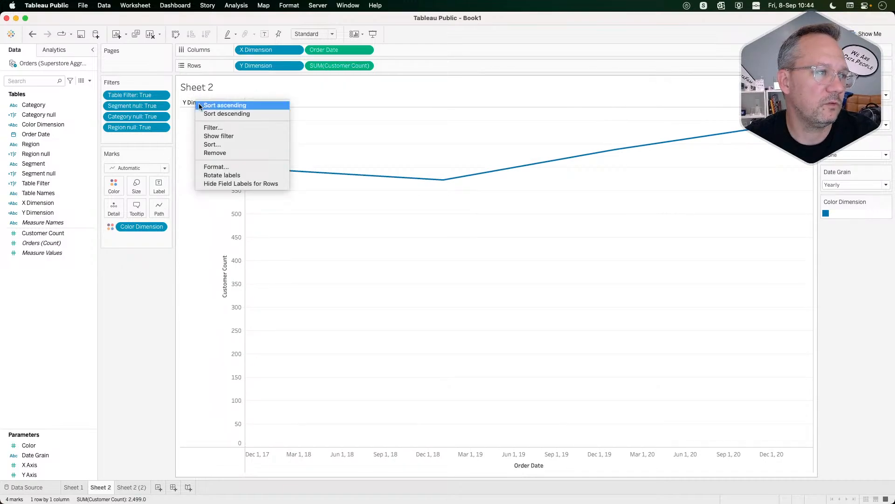
pyautogui.click(233, 183)
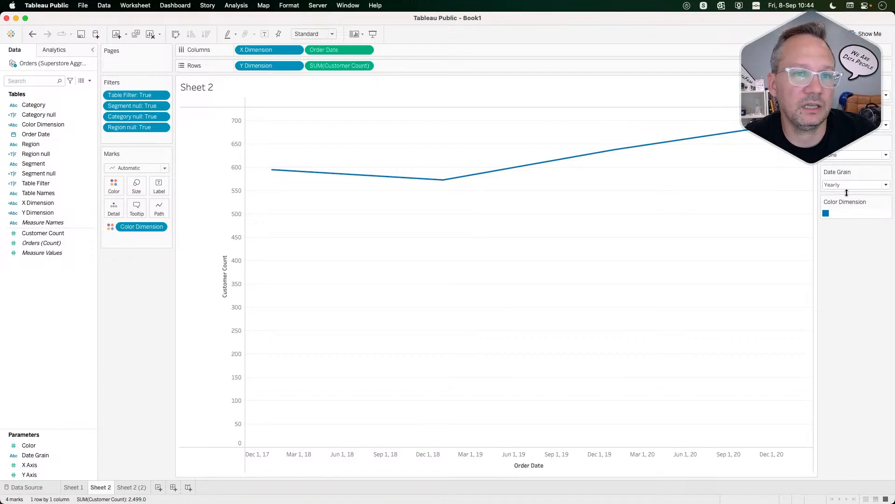
# Test the Color parameter with Category, Region and Segment, returning it to Category.
pyautogui.click(856, 95)
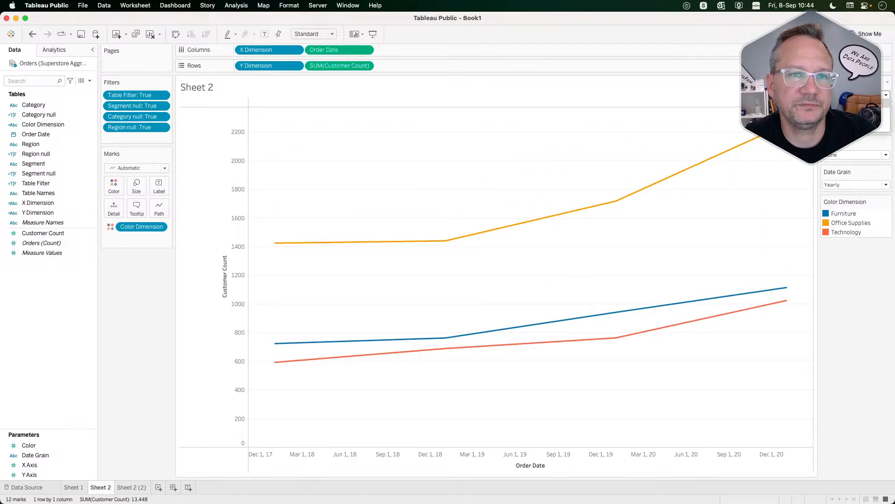
pyautogui.click(855, 112)
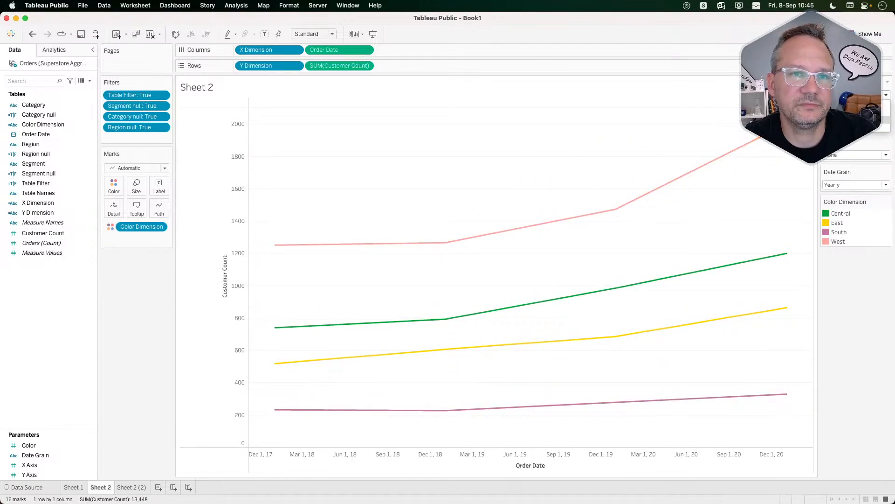
pyautogui.click(856, 120)
pyautogui.click(855, 96)
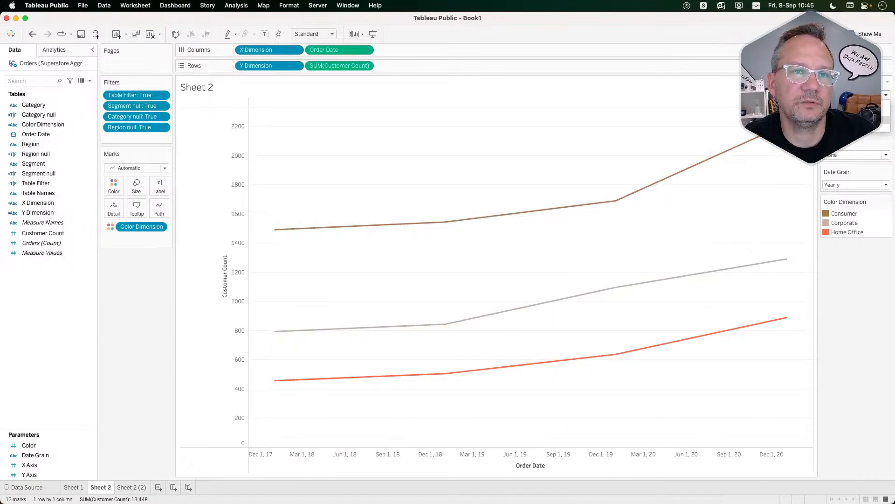
pyautogui.click(856, 128)
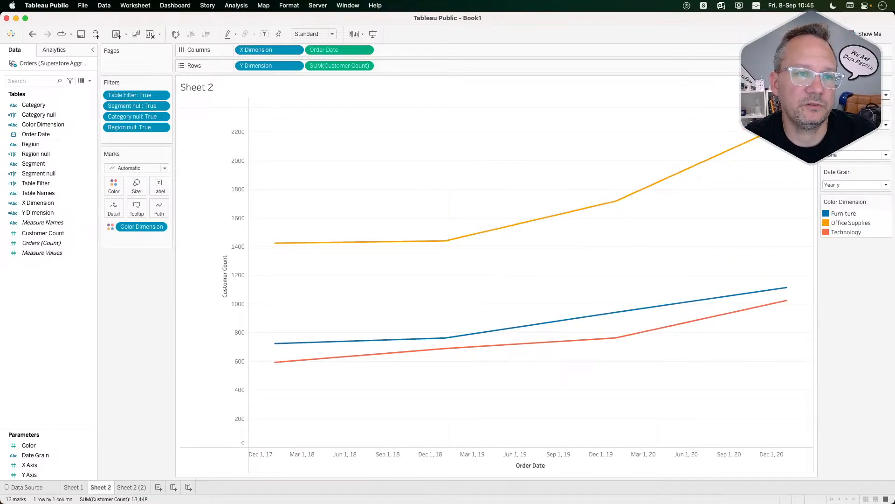
# Show mark labels on the lines and use a copy of Color Dimension as the label.
pyautogui.click(112, 187)
pyautogui.click(112, 187)
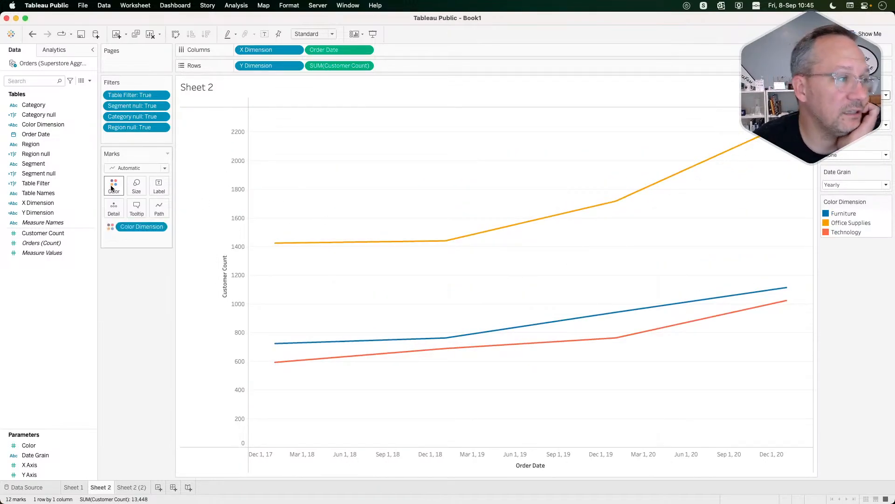
pyautogui.click(160, 183)
pyautogui.click(183, 207)
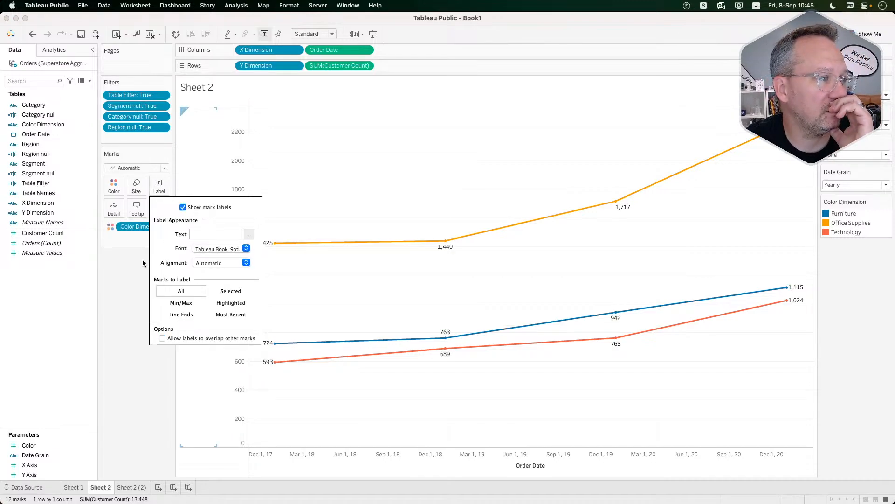
pyautogui.click(120, 295)
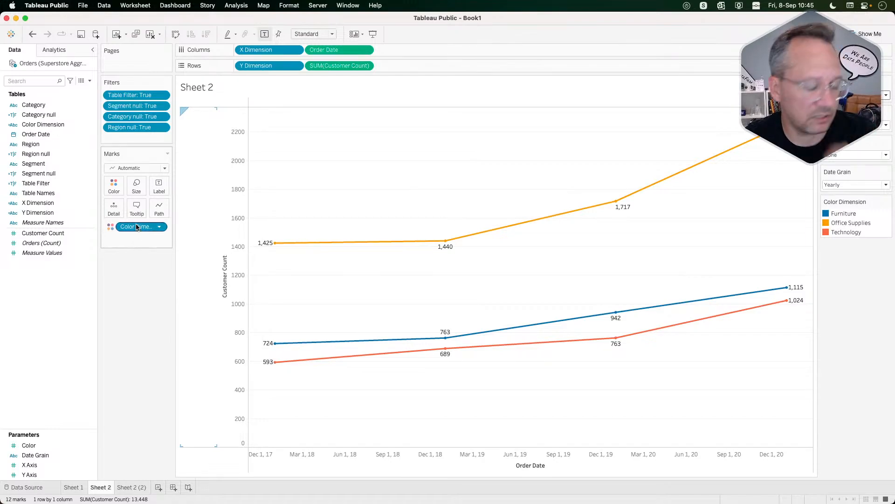
pyautogui.moveTo(141, 226); pyautogui.dragTo(143, 219)
pyautogui.moveTo(159, 185); pyautogui.dragTo(159, 185)
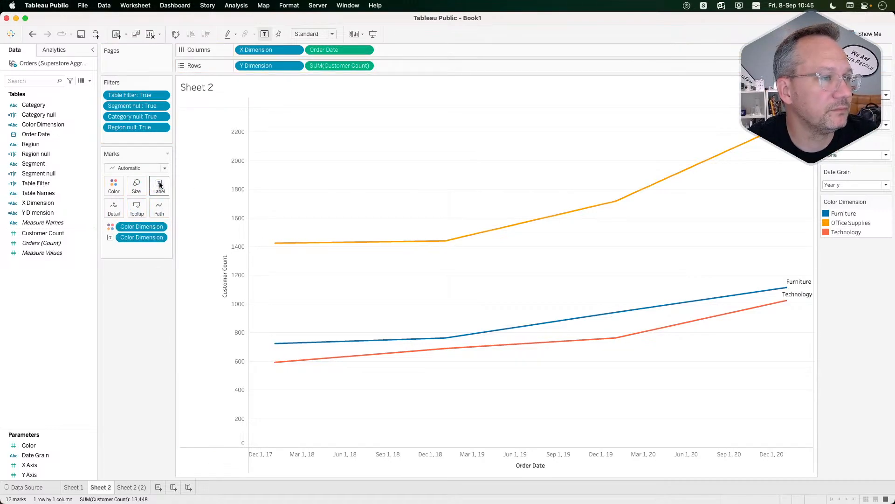
# Switch to the reference dashboard in Arc and set its Color to Category to examine the line labels.
pyautogui.press('super+Tab')
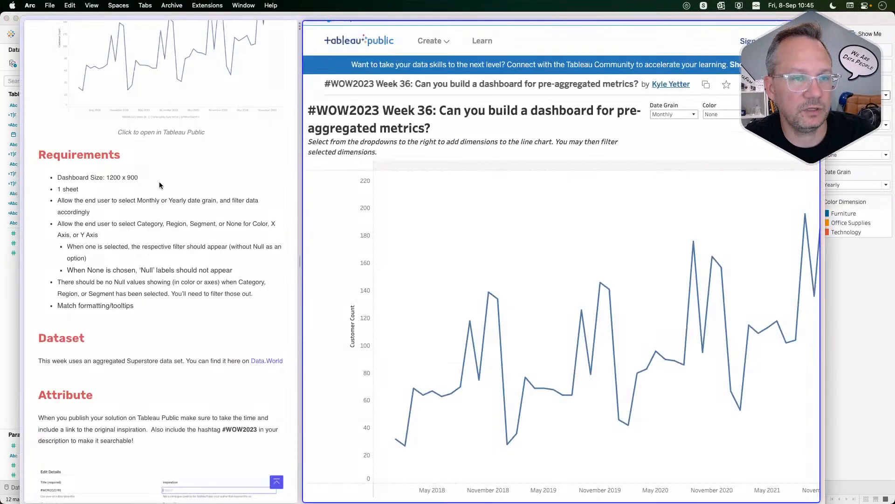
pyautogui.click(715, 115)
pyautogui.click(716, 124)
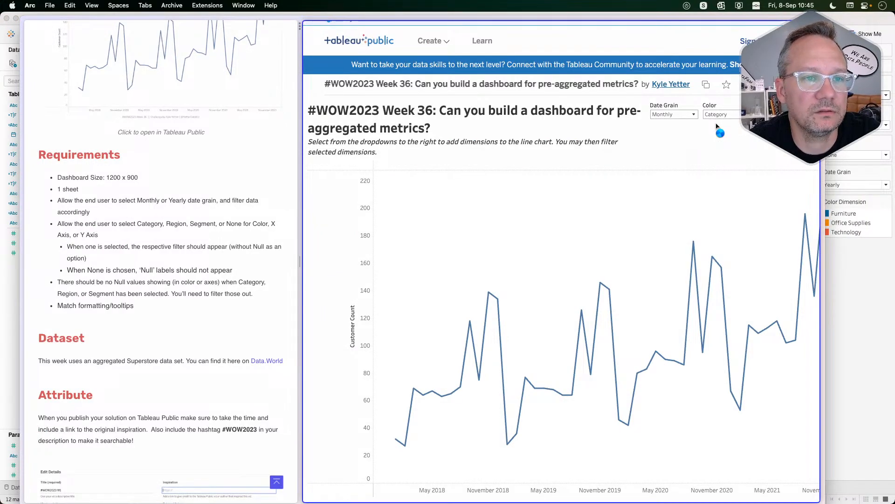
# Switch back to Tableau and set the mark labels' font color to Match Mark Color.
pyautogui.press('super+Tab')
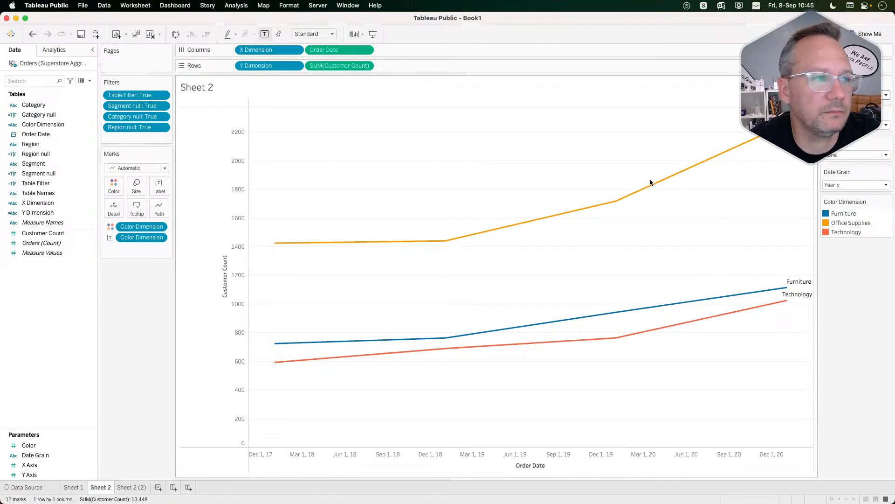
pyautogui.click(155, 190)
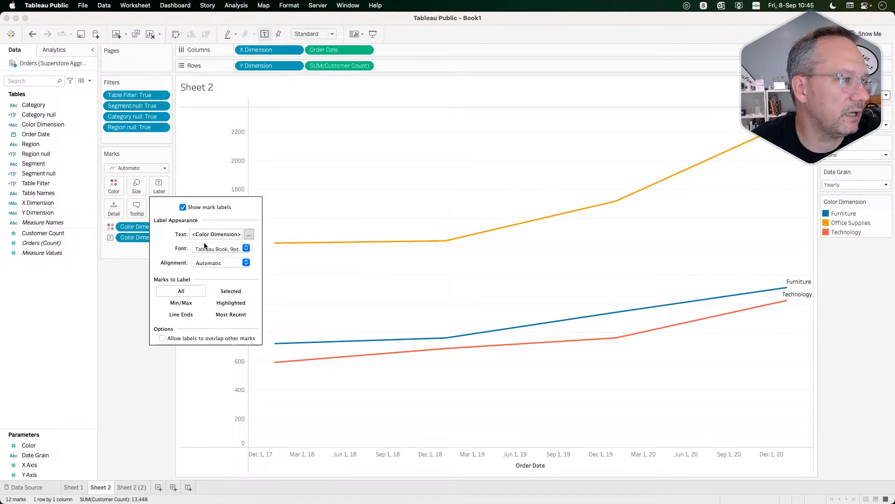
pyautogui.click(222, 248)
pyautogui.click(212, 315)
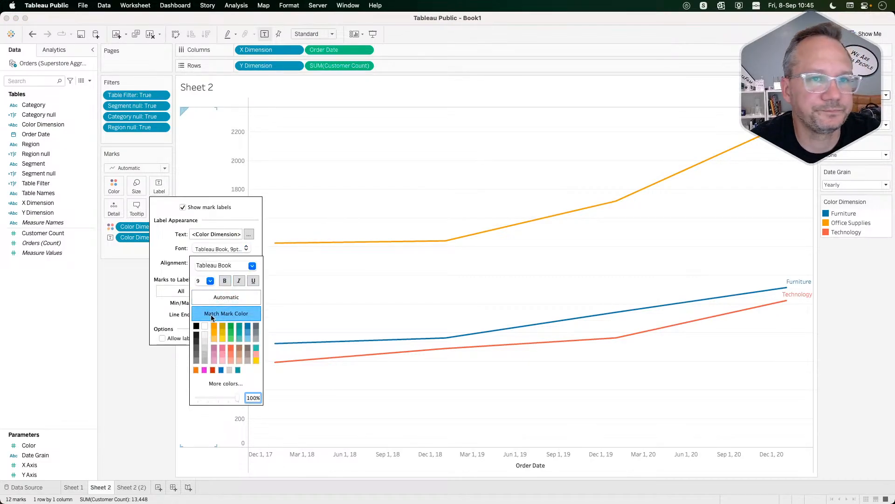
pyautogui.click(114, 369)
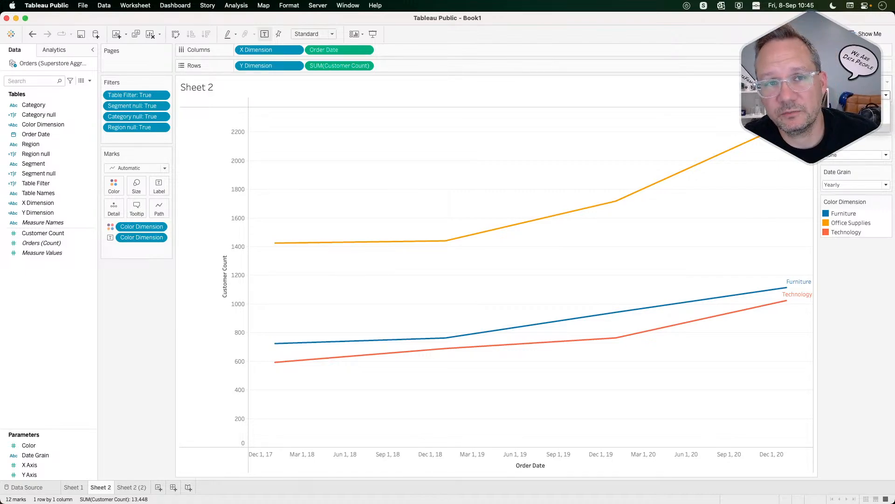
# Set the Color parameter to None to check the labels, and switch to the reference dashboard in Arc.
pyautogui.click(840, 127)
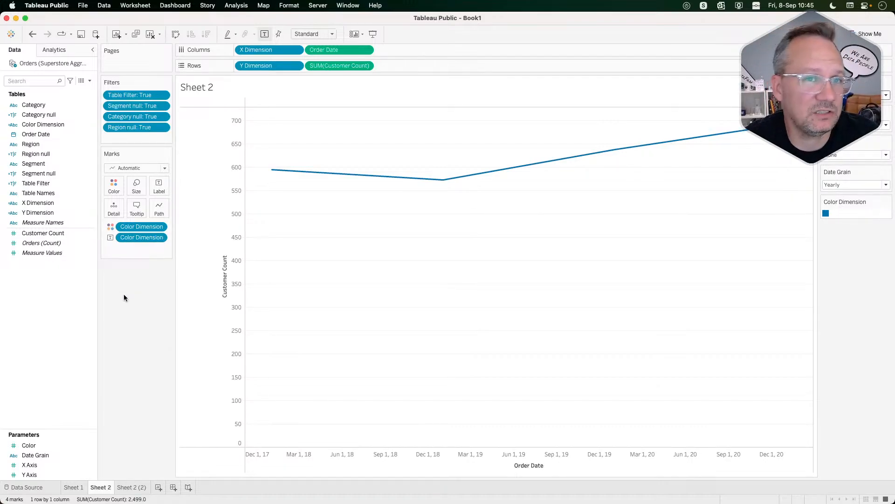
pyautogui.press('super+Tab')
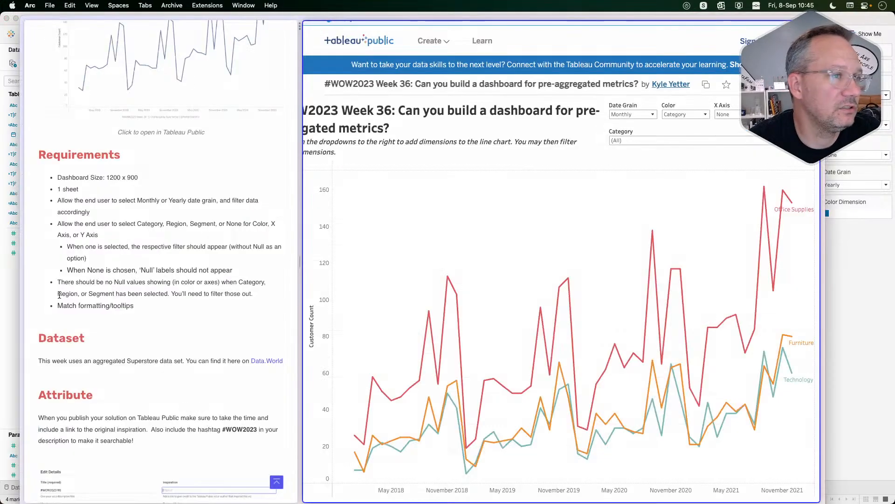
# Set the reference dashboard's Color to None to examine its line labels and filters, and switch back to Tableau.
pyautogui.click(691, 115)
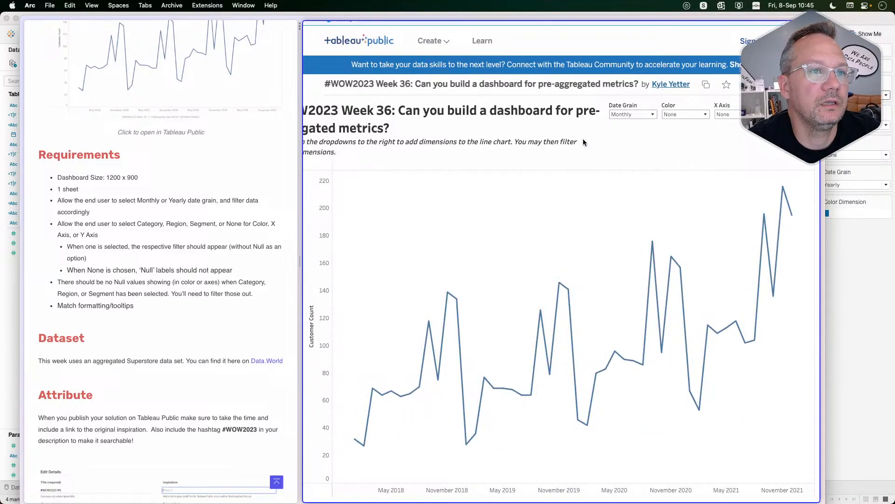
pyautogui.press('super+Tab')
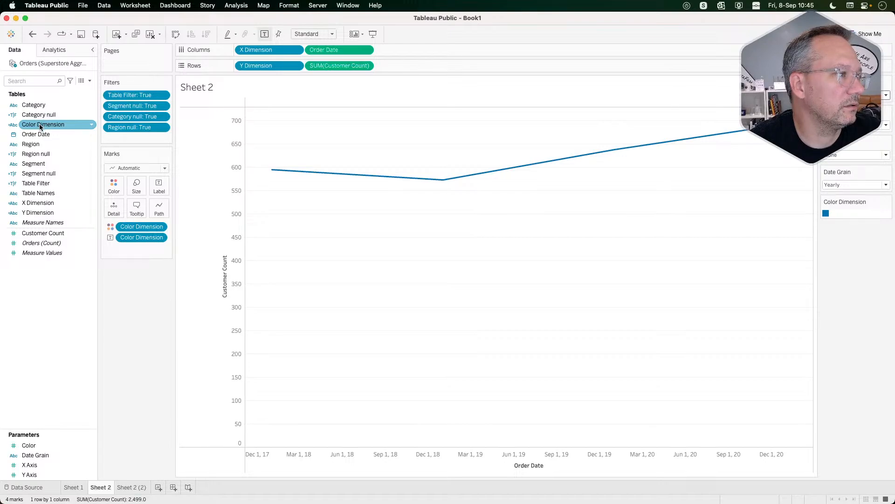
# Add Category as a filter on Sheet 2 with the Use all option.
pyautogui.moveTo(39, 124); pyautogui.dragTo(130, 139)
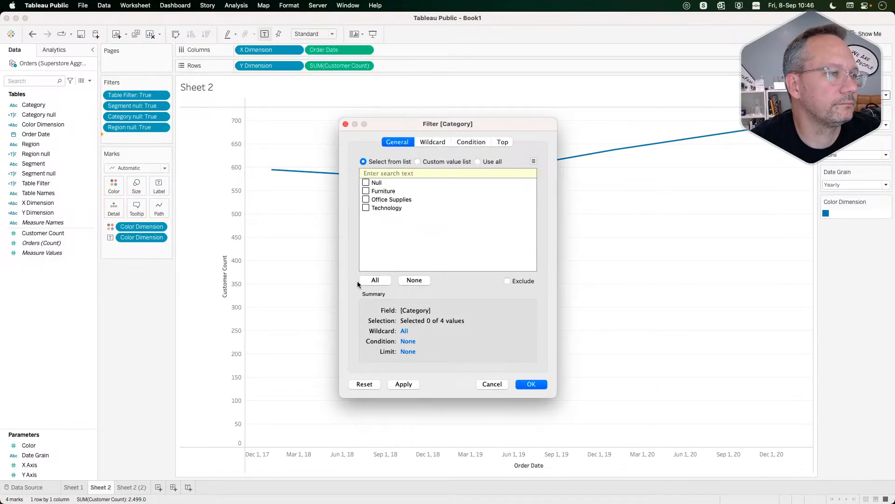
pyautogui.click(372, 281)
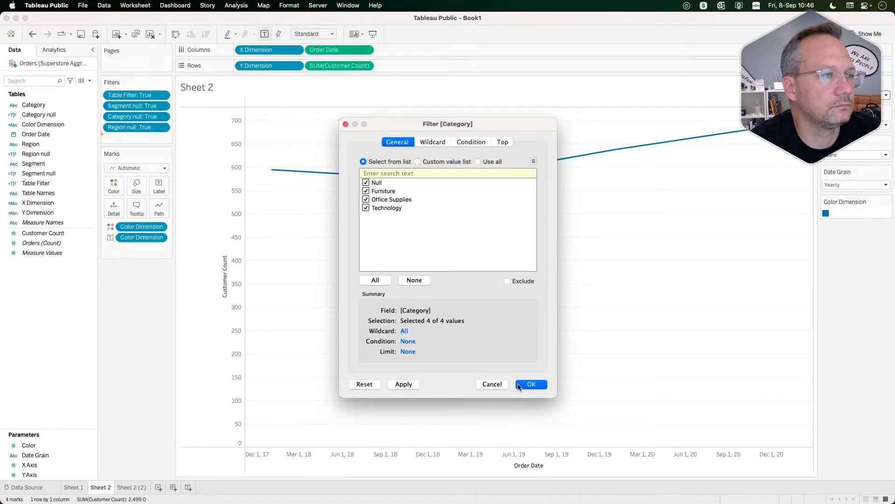
pyautogui.click(478, 161)
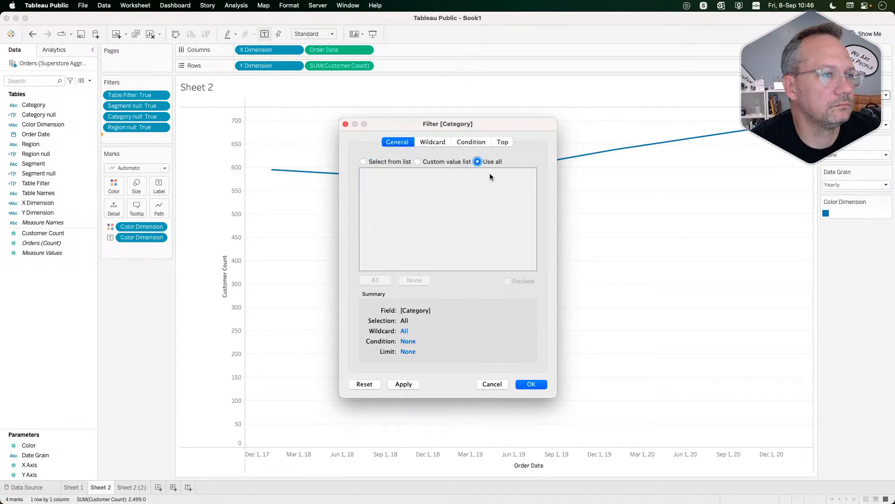
pyautogui.click(525, 384)
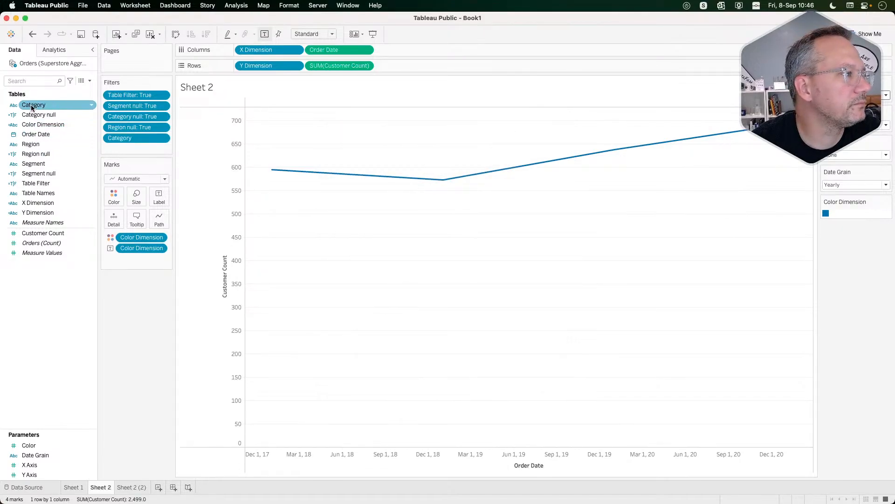
# Add Region as a filter on Sheet 2.
pyautogui.moveTo(33, 143); pyautogui.dragTo(126, 149)
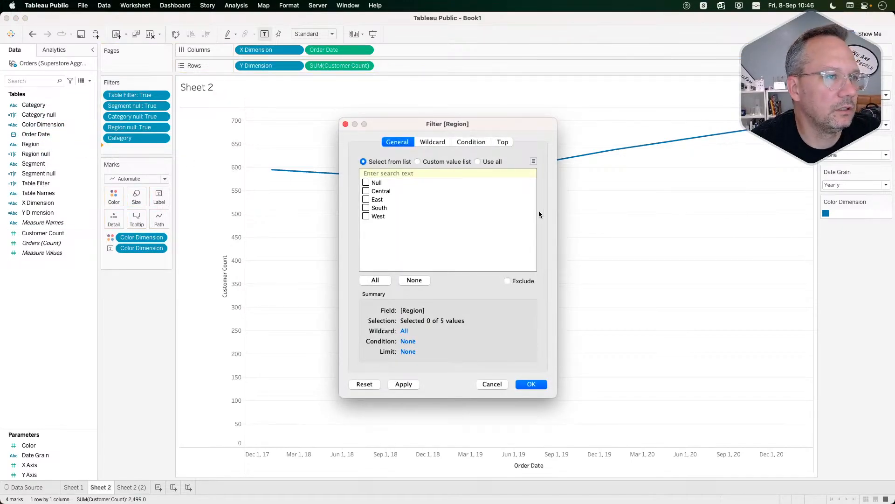
# Complete the Region filter with all values used, and add a Segment filter that also uses all values.
pyautogui.click(478, 162)
pyautogui.click(528, 385)
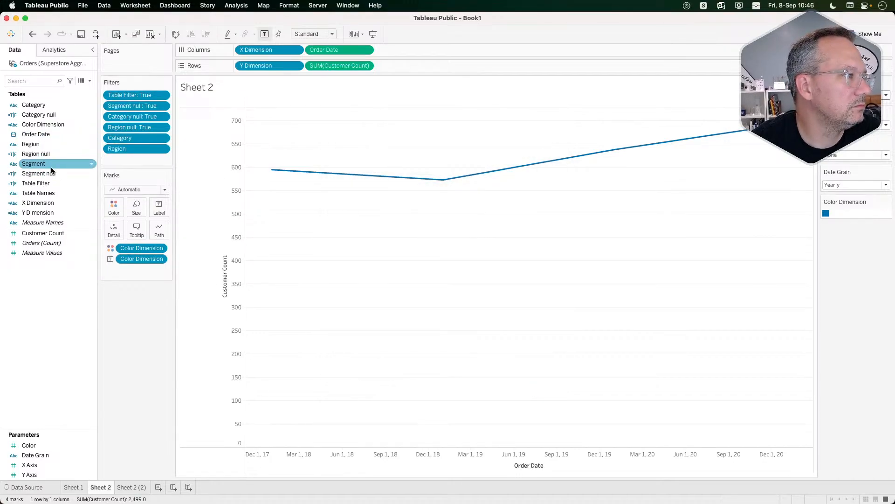
pyautogui.moveTo(49, 164); pyautogui.dragTo(137, 162)
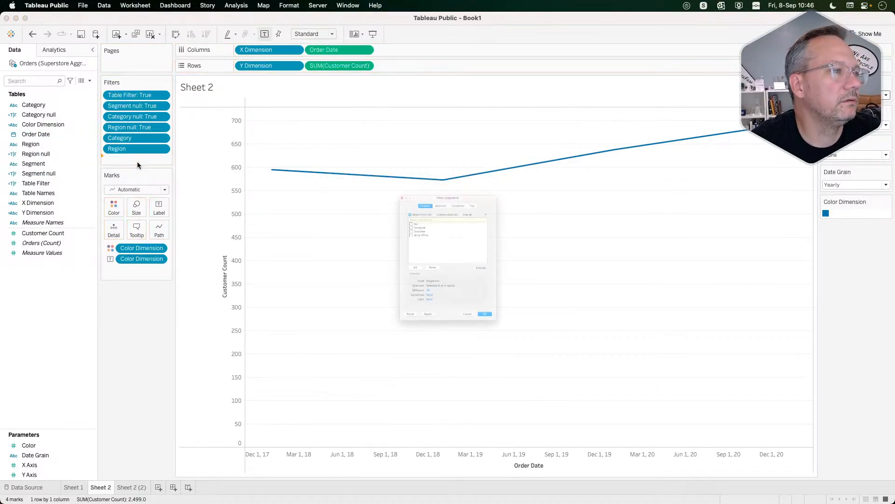
pyautogui.click(488, 161)
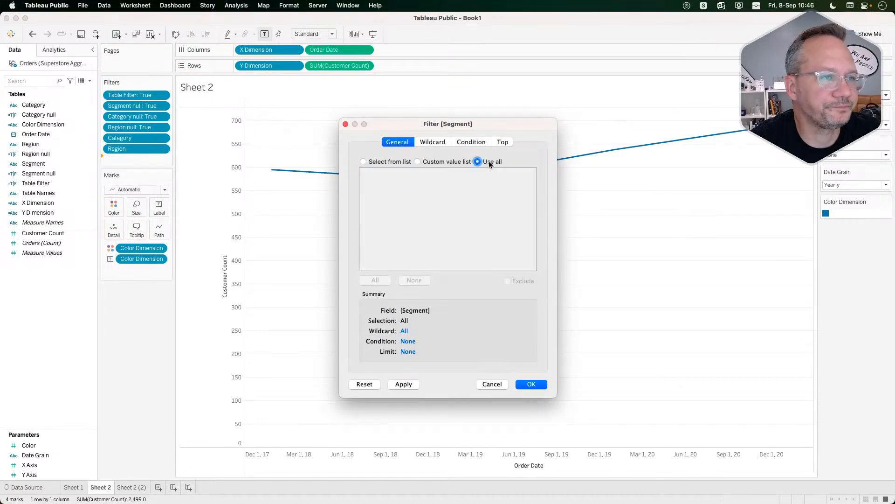
pyautogui.click(531, 383)
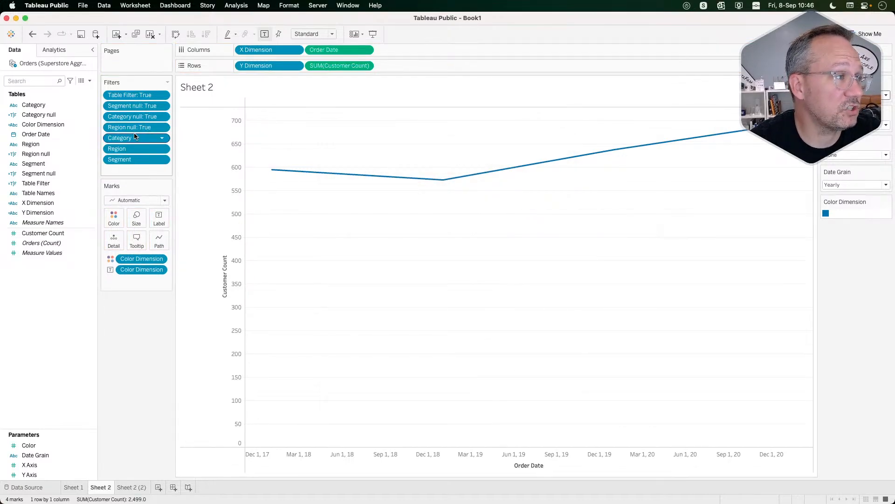
# Show the filter controls for Category, Region and Segment on the worksheet.
pyautogui.rightClick(130, 160)
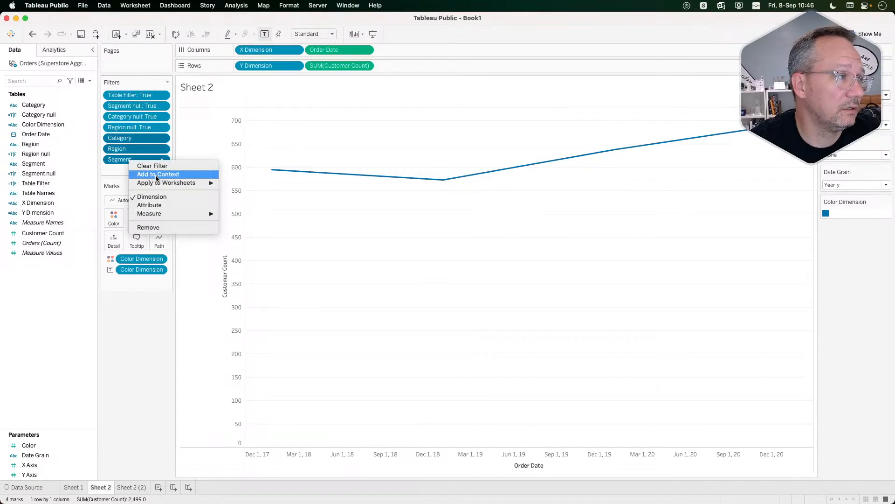
pyautogui.click(108, 312)
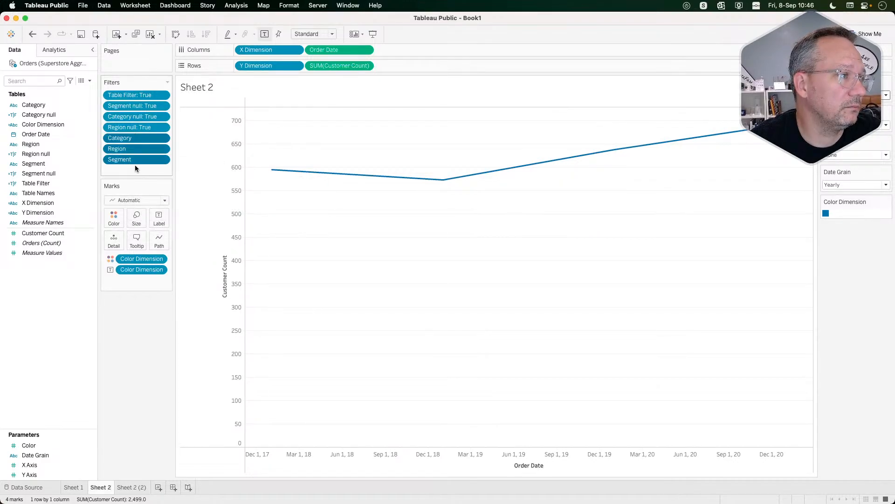
pyautogui.rightClick(138, 141)
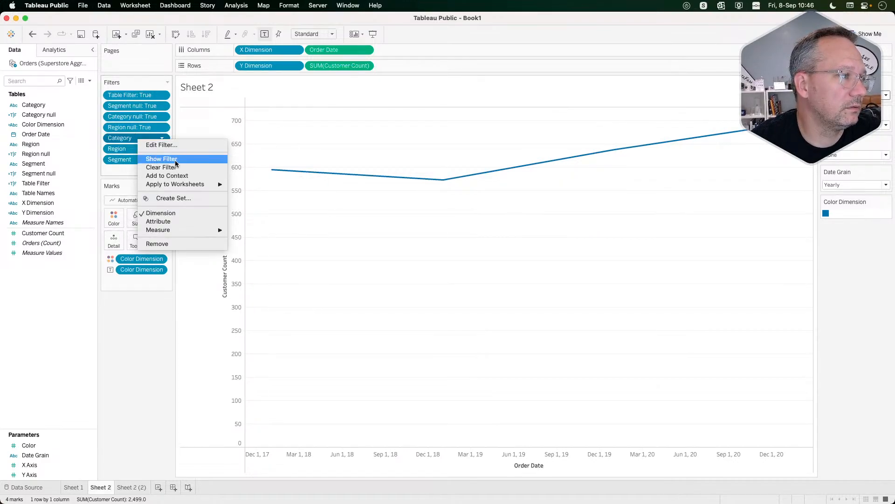
pyautogui.click(161, 159)
pyautogui.rightClick(130, 148)
pyautogui.click(153, 165)
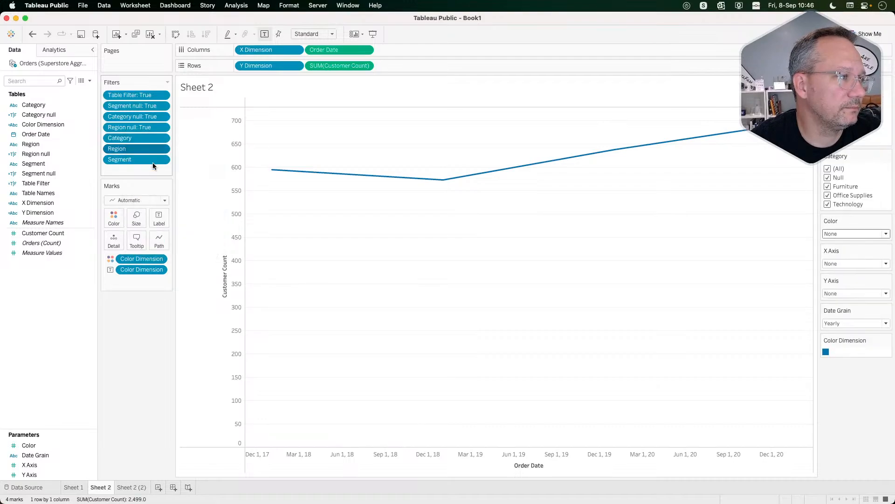
pyautogui.rightClick(128, 160)
pyautogui.click(152, 181)
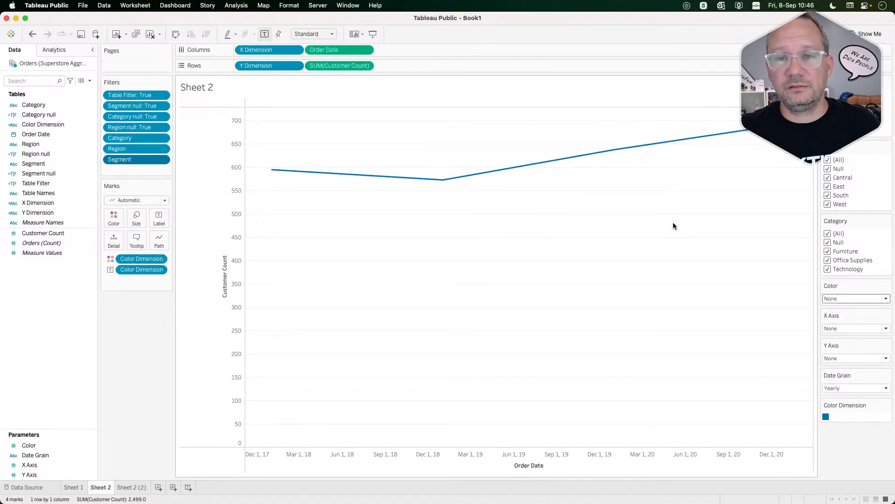
# Switch to the Arc browser and examine how the reference dashboard's Category filter behaves with Color set to Category, then return to Tableau Public.
pyautogui.press('super+Tab')
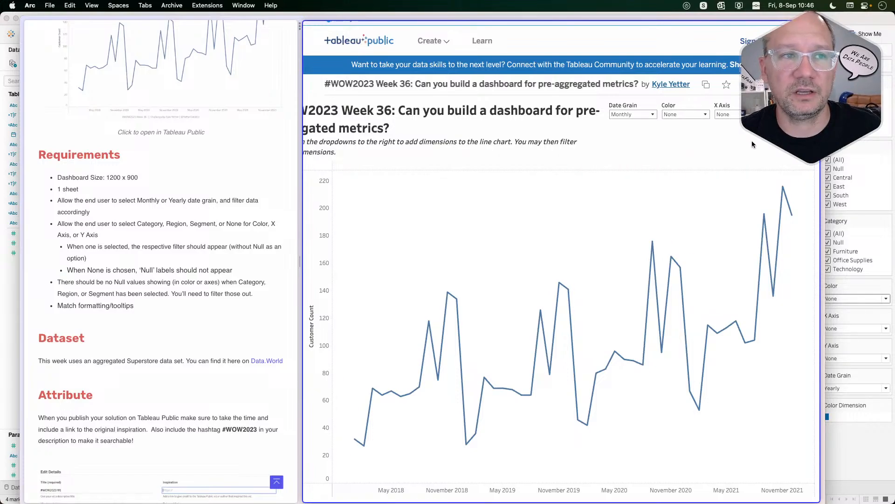
pyautogui.press('super+Tab')
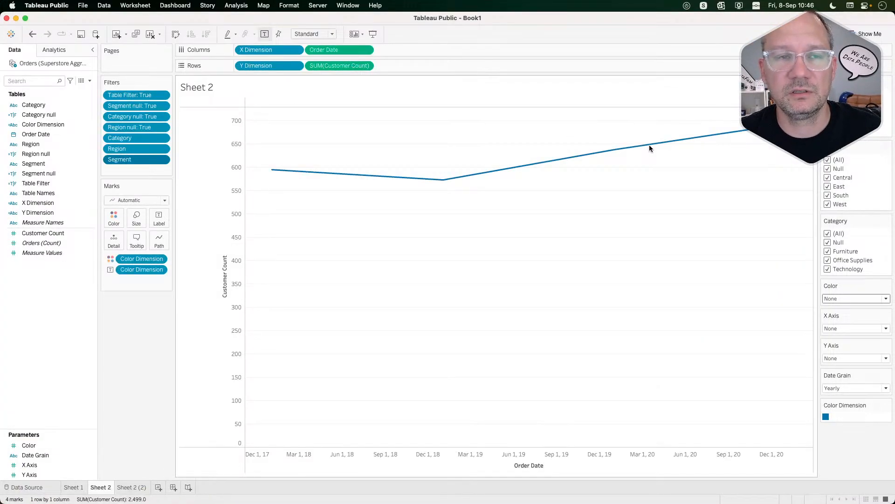
pyautogui.press('super+Tab')
pyautogui.click(693, 114)
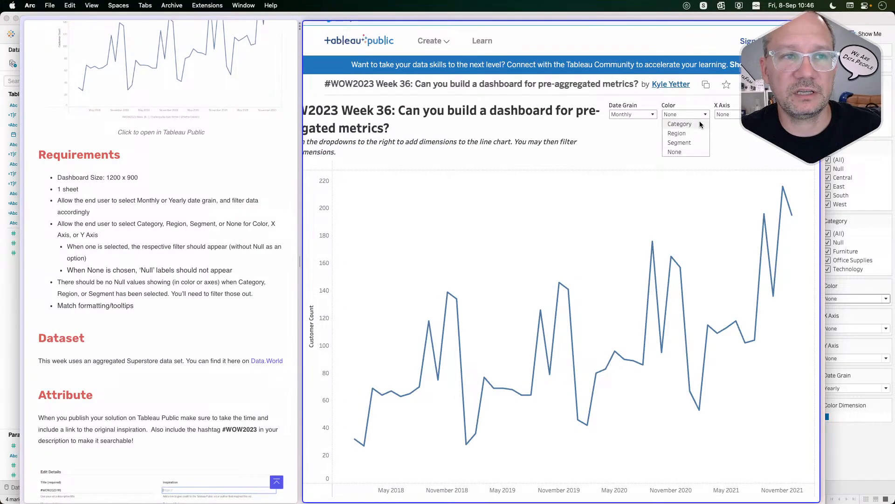
pyautogui.click(699, 122)
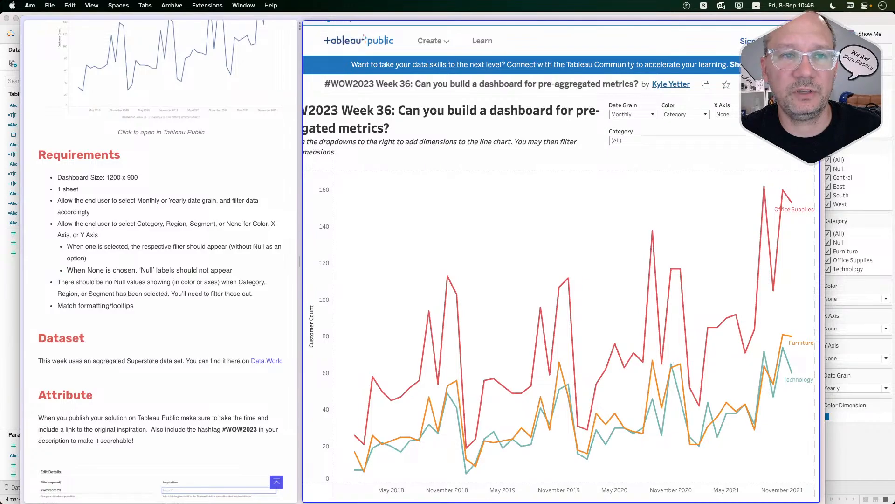
pyautogui.click(742, 137)
pyautogui.press('super+Tab')
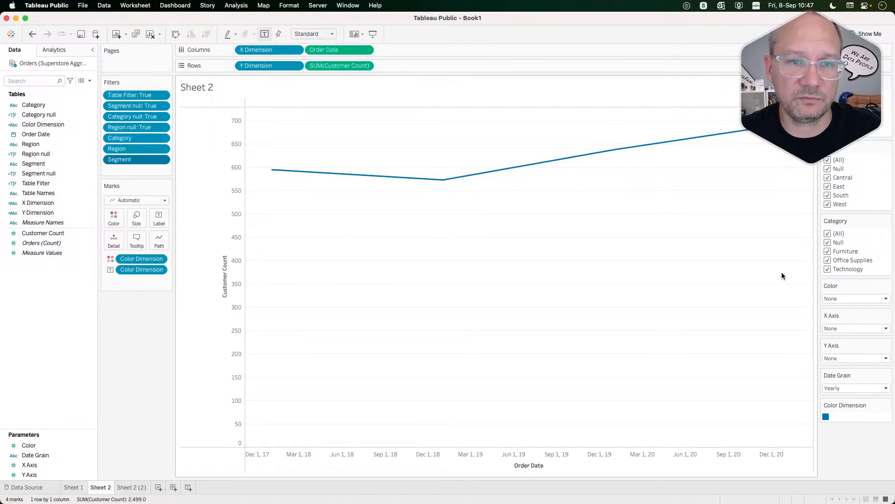
# Set the Color parameter to Category to test the line chart and its filters.
pyautogui.click(853, 299)
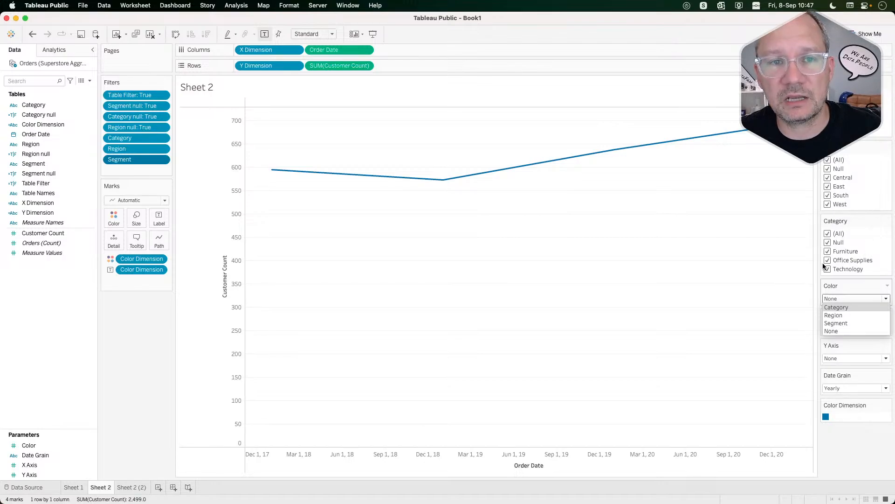
pyautogui.click(850, 307)
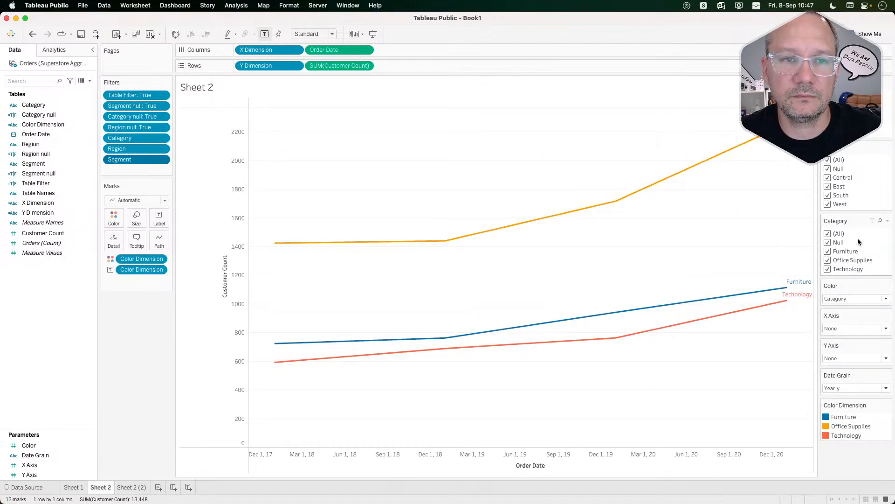
pyautogui.click(162, 159)
pyautogui.click(181, 315)
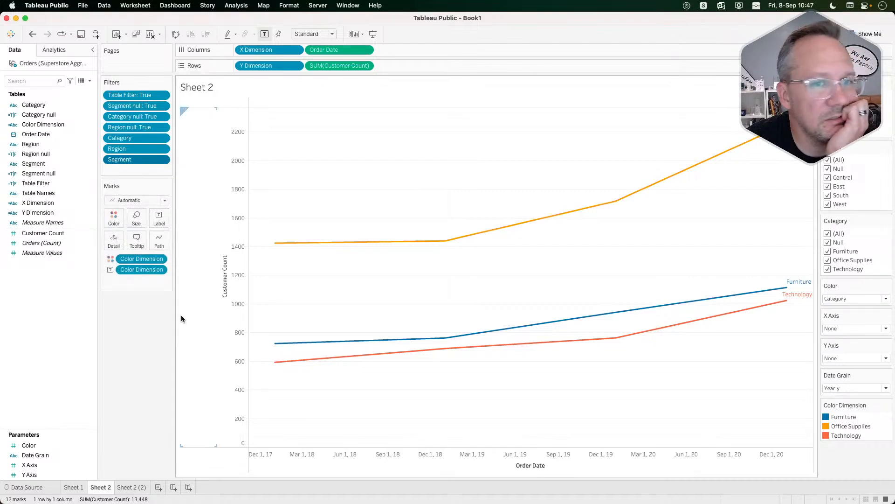
# Restrict the Category, Region and Segment filter controls to only relevant values.
pyautogui.click(887, 221)
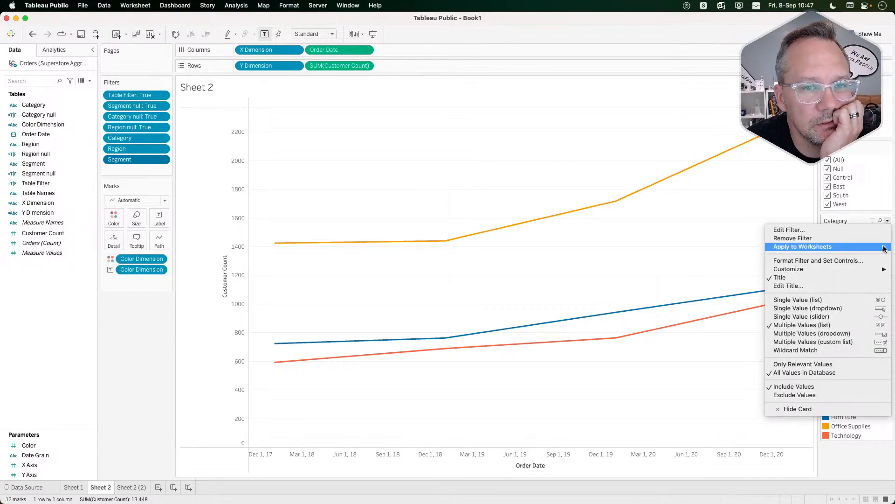
pyautogui.click(823, 365)
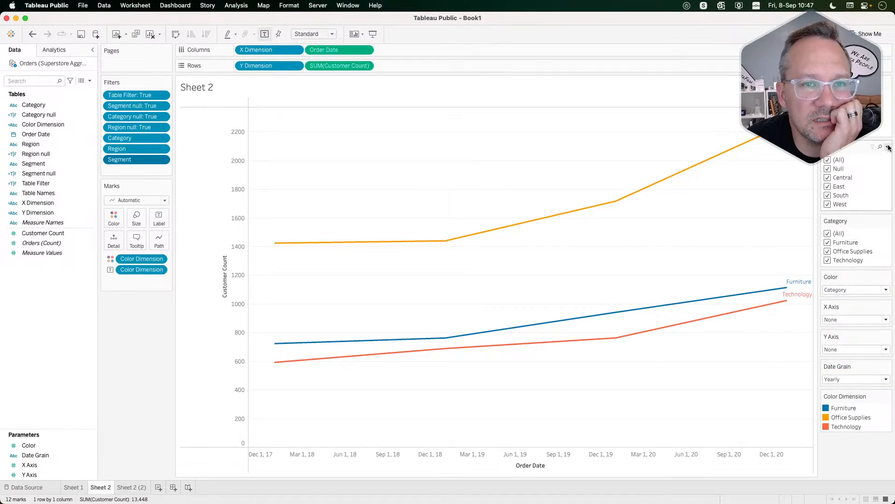
pyautogui.click(887, 147)
pyautogui.click(805, 290)
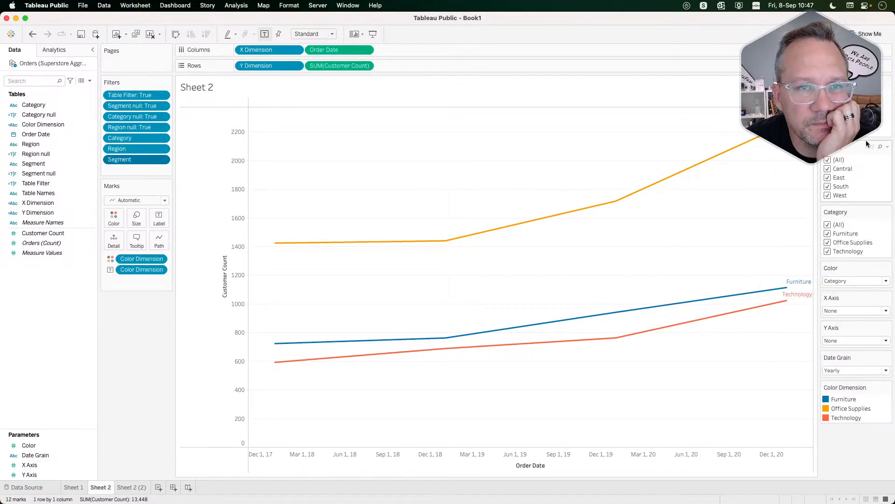
pyautogui.click(887, 82)
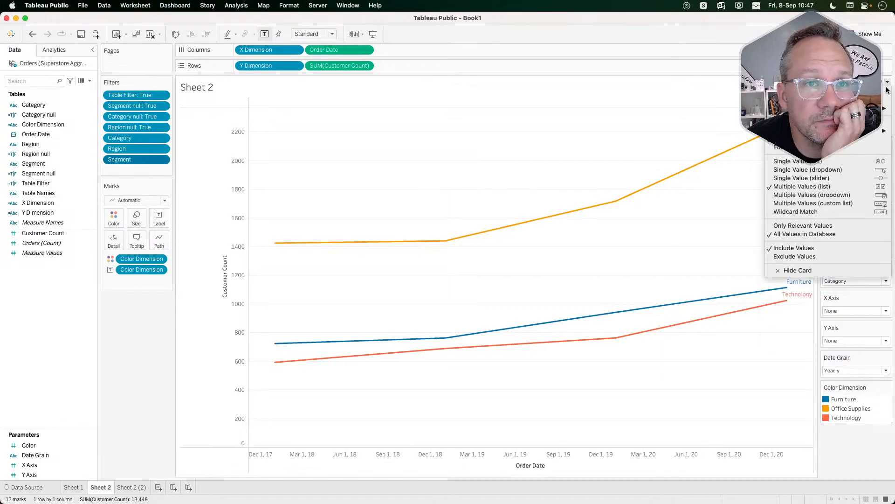
pyautogui.click(813, 226)
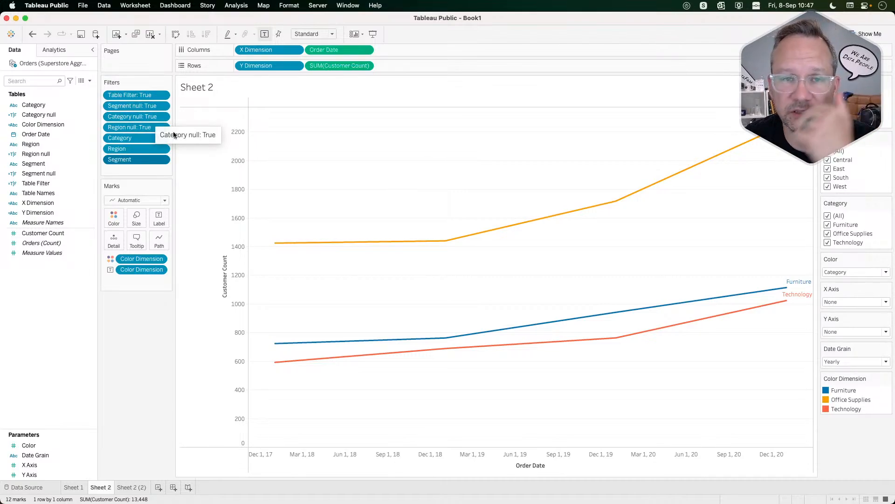
# Split the chart by setting the X Axis parameter to Region and the Y Axis parameter to Segment.
pyautogui.click(846, 301)
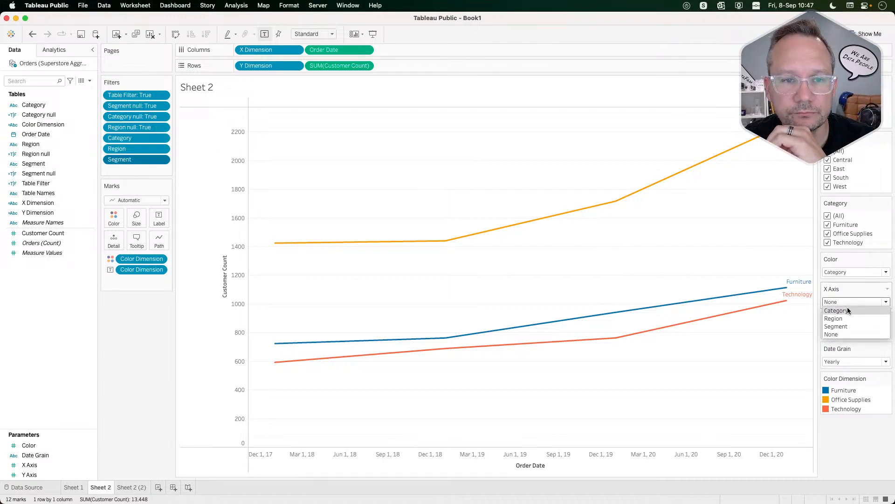
pyautogui.click(845, 319)
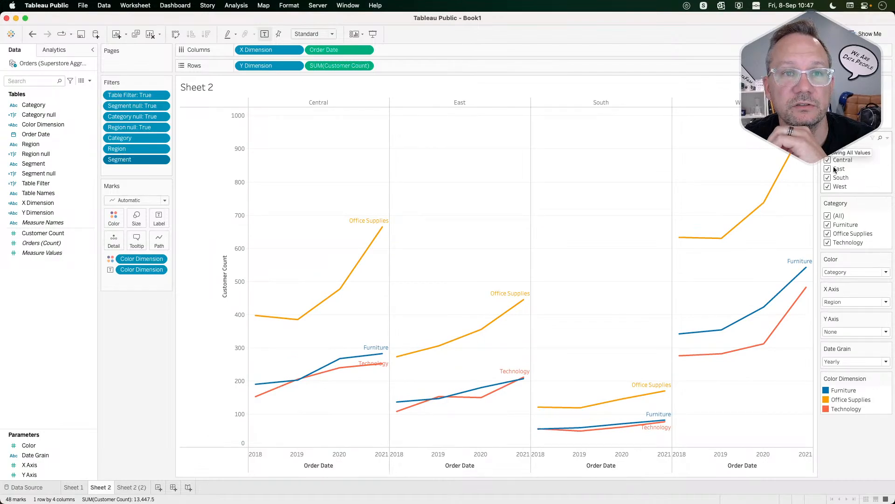
pyautogui.click(845, 331)
pyautogui.click(844, 347)
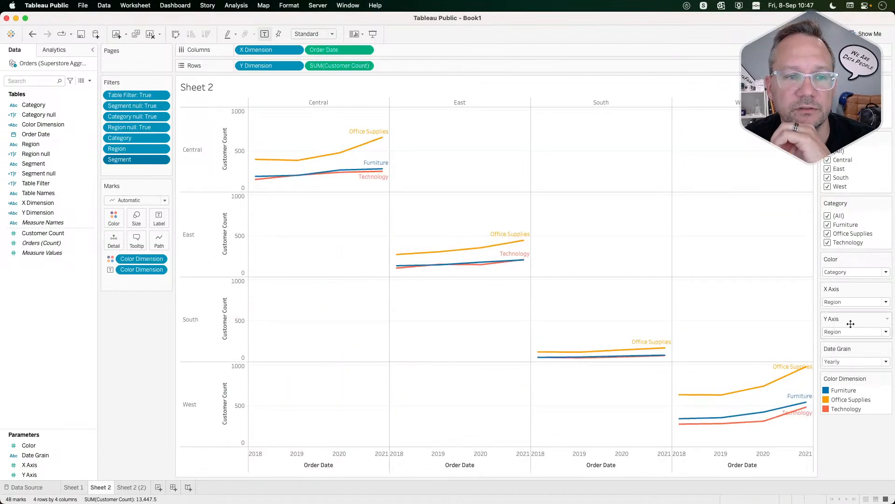
pyautogui.click(854, 331)
pyautogui.click(849, 357)
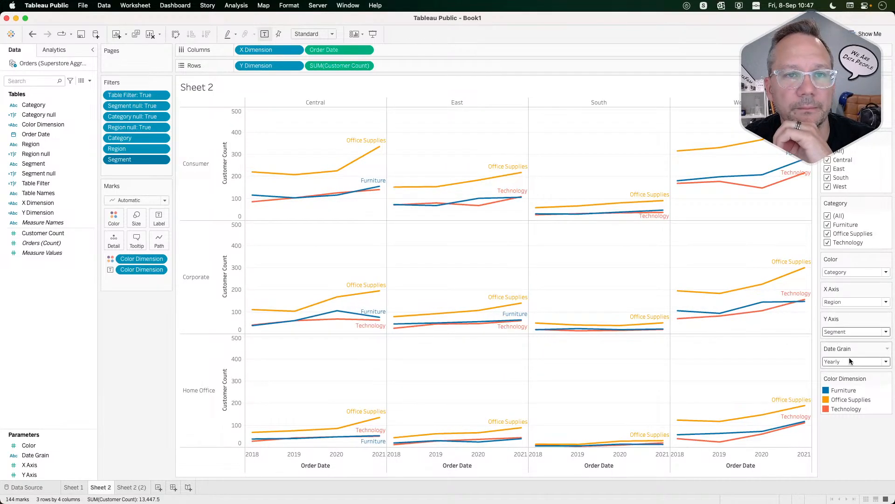
# Reset the Color, X Axis and Y Axis parameters to None.
pyautogui.click(842, 273)
pyautogui.click(838, 300)
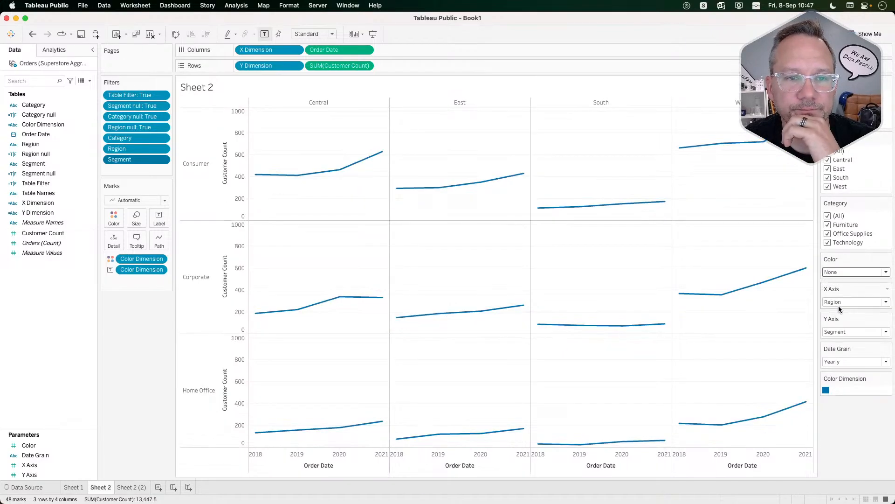
pyautogui.click(839, 305)
pyautogui.click(837, 336)
pyautogui.click(837, 334)
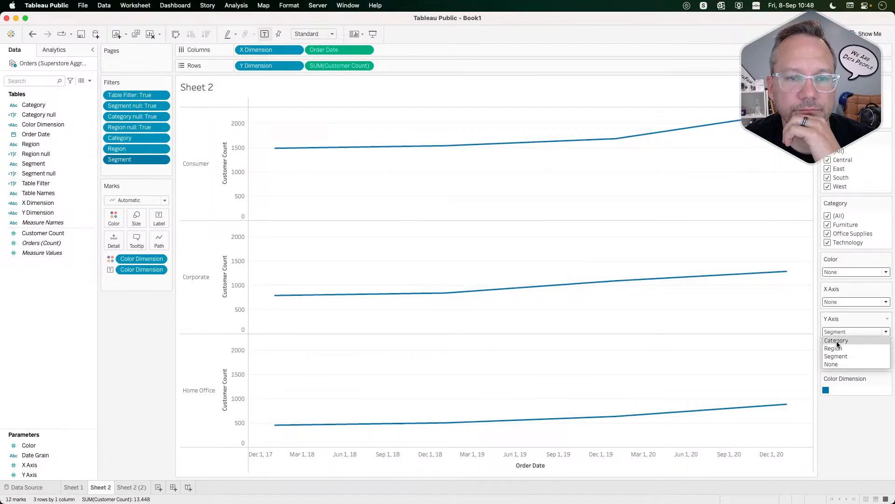
pyautogui.click(834, 360)
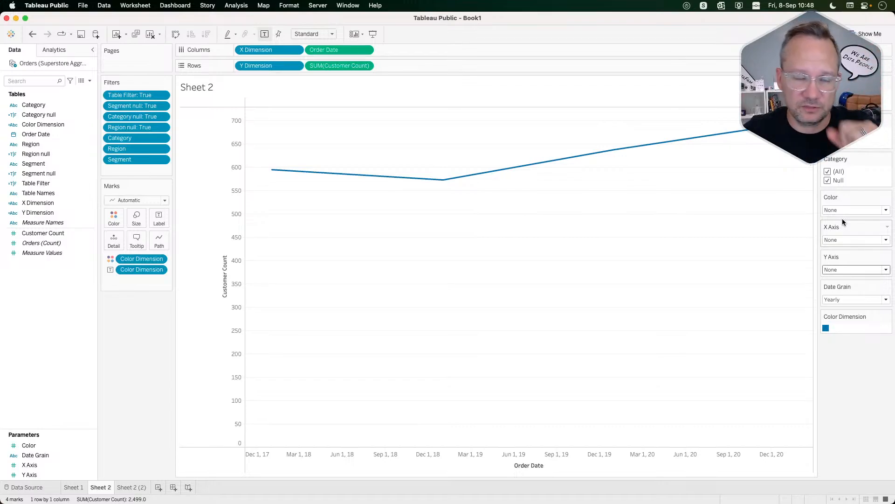
# Start a calculated field named "show Category" and check the option order of the Color parameter.
pyautogui.rightClick(35, 293)
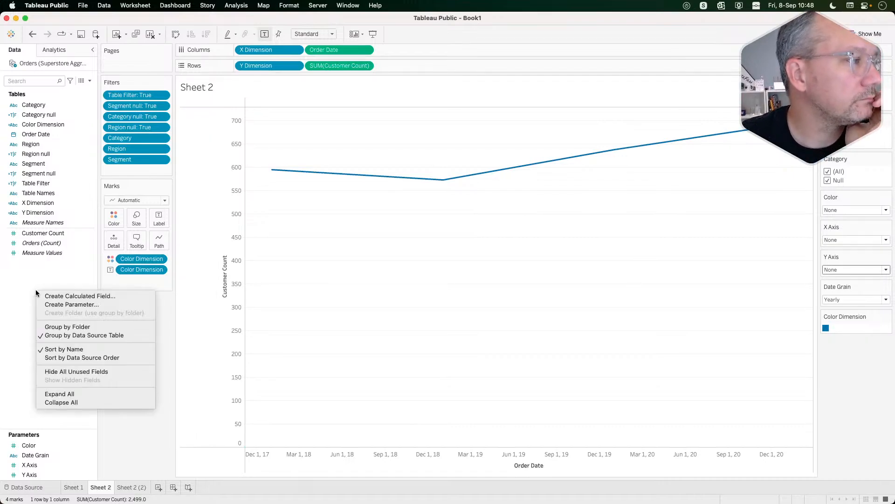
pyautogui.click(96, 298)
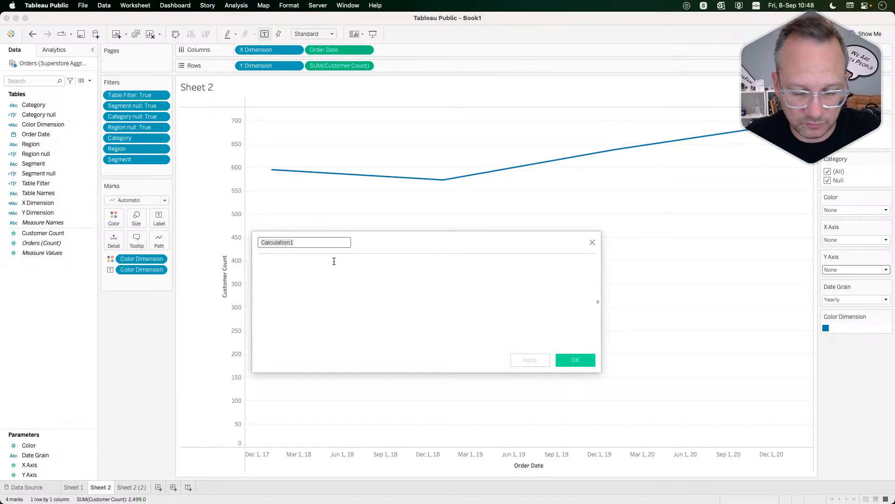
pyautogui.write('show Category')
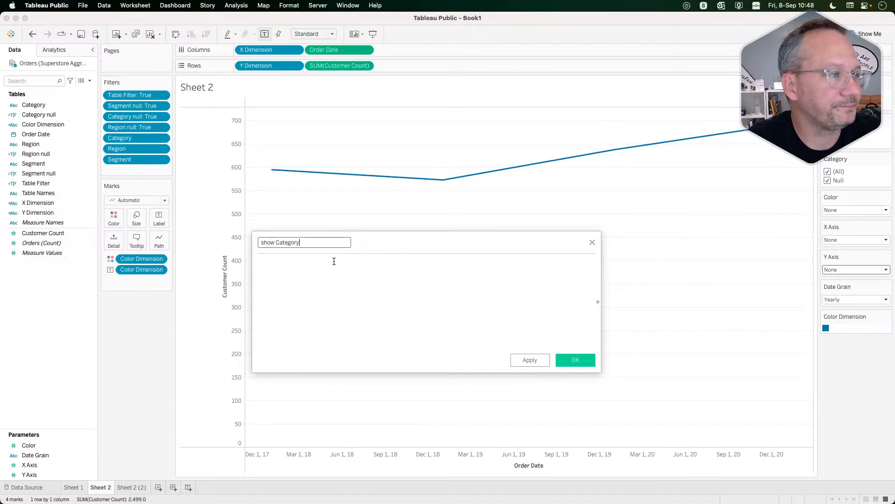
pyautogui.click(334, 261)
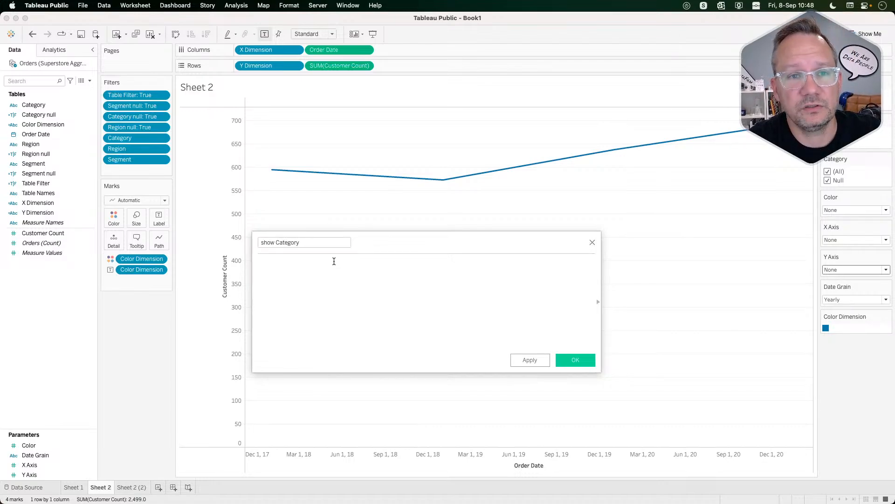
pyautogui.click(849, 210)
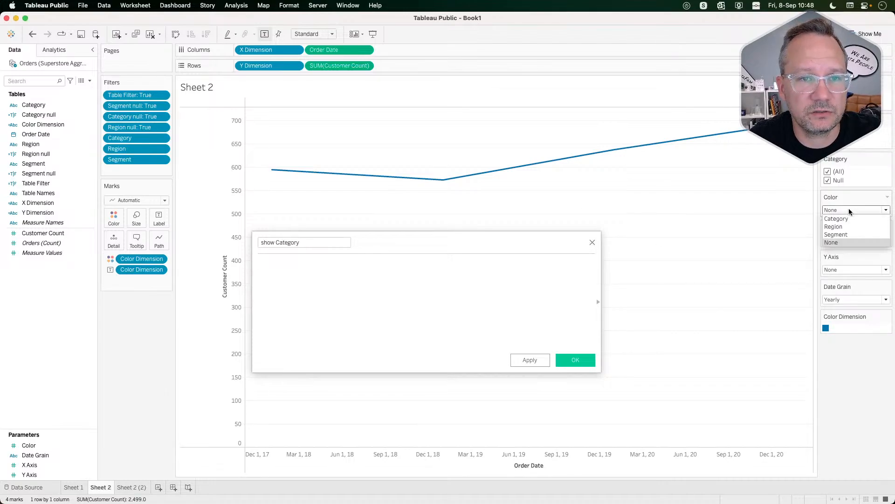
pyautogui.click(848, 210)
pyautogui.click(277, 275)
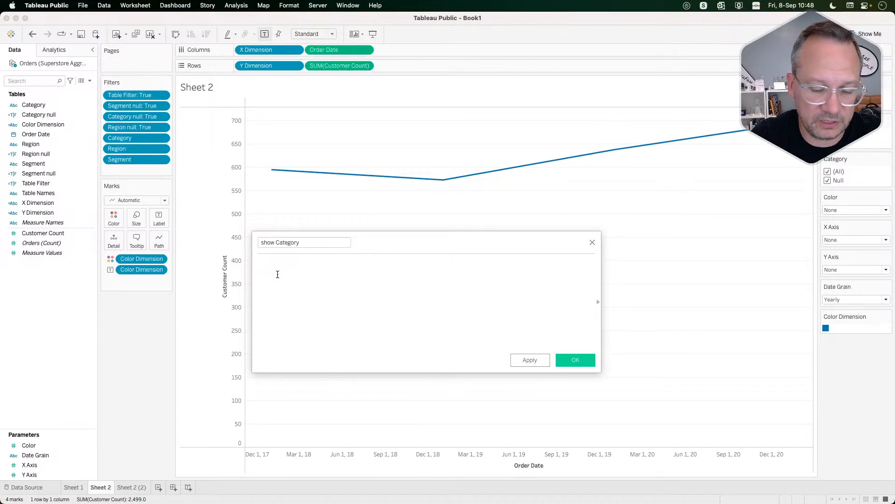
# Define show Category as [Color]=1 or [X Axis]=1 or [Y Axis]=1 and save the calculation.
pyautogui.write('co')
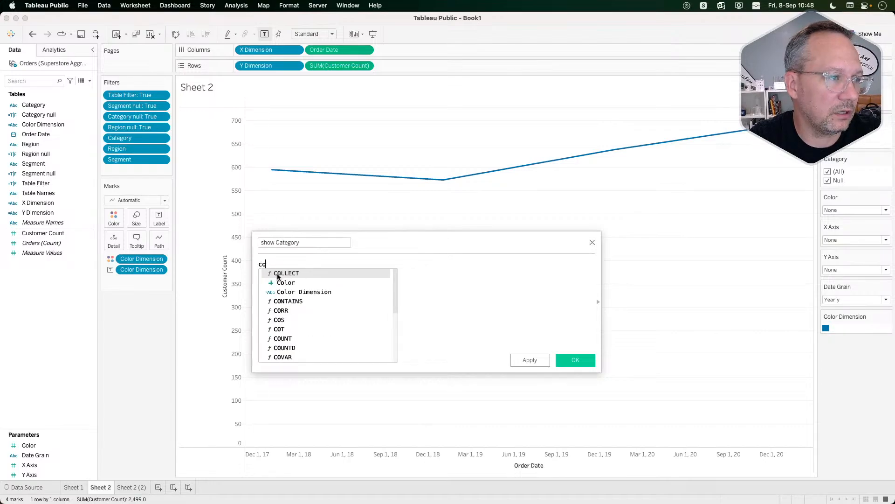
pyautogui.write('lor')
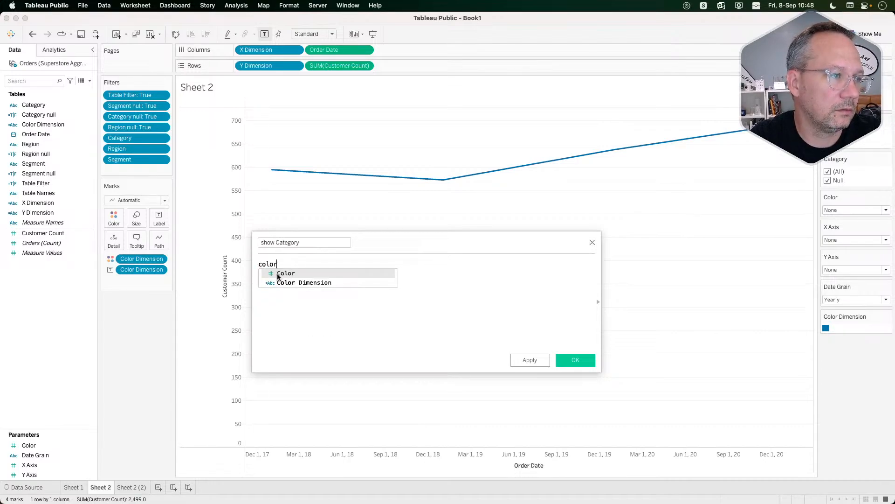
pyautogui.press('Return')
pyautogui.write('=1 or ')
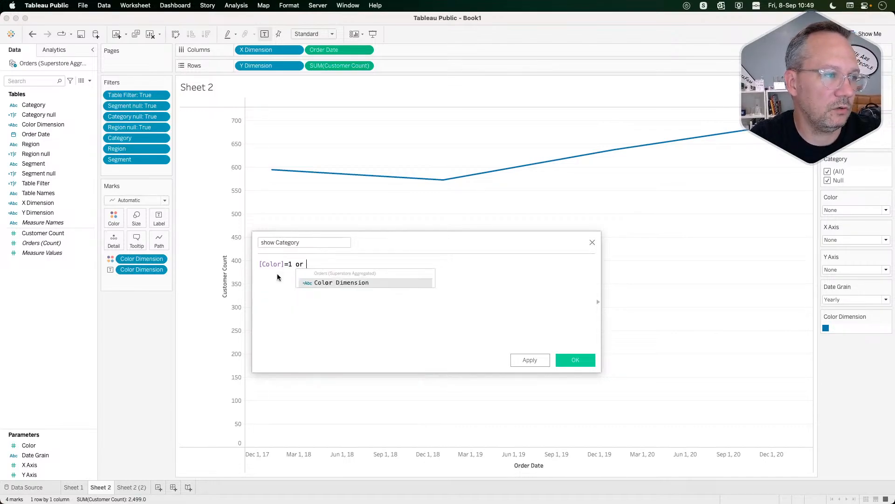
pyautogui.write('x')
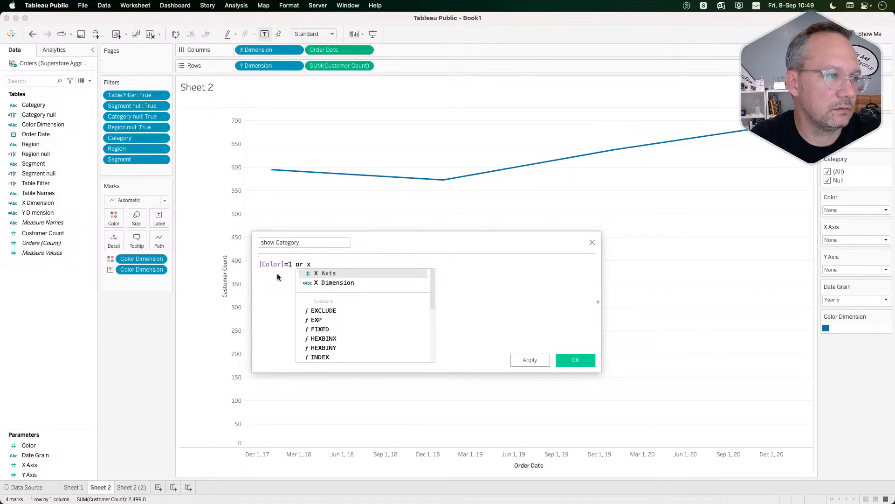
pyautogui.press('Return')
pyautogui.write('=1')
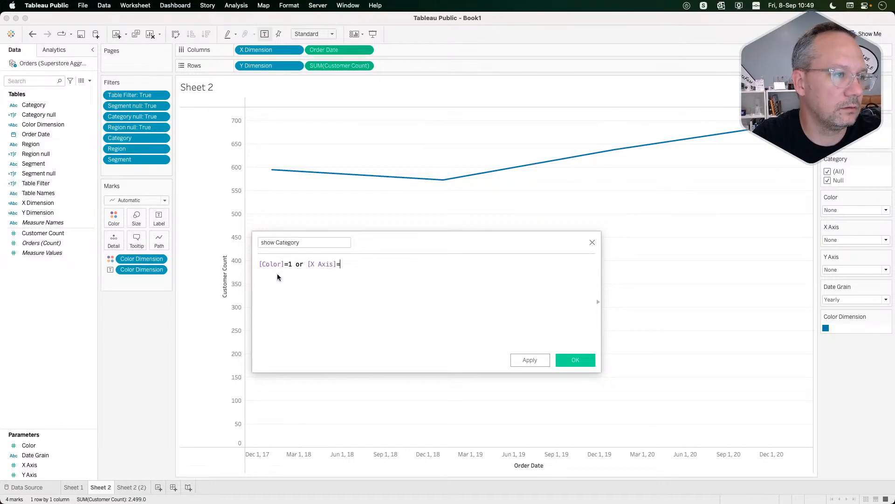
pyautogui.write(' or y')
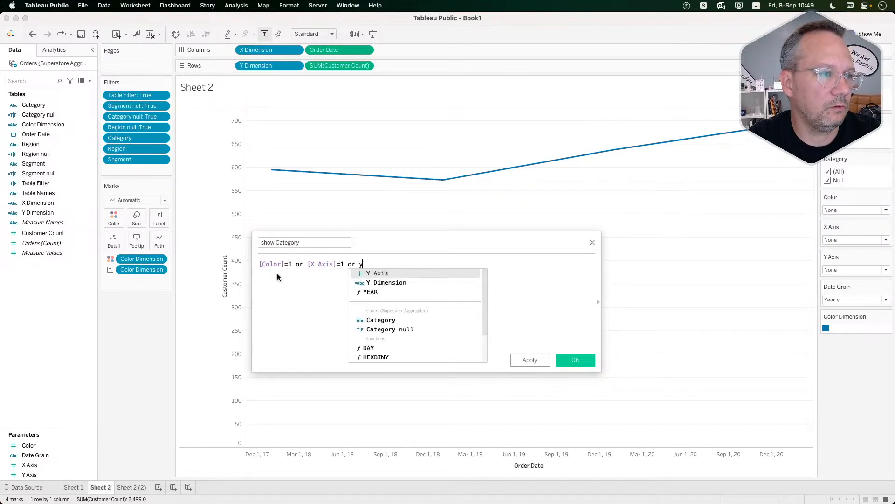
pyautogui.press('Return')
pyautogui.write('=1')
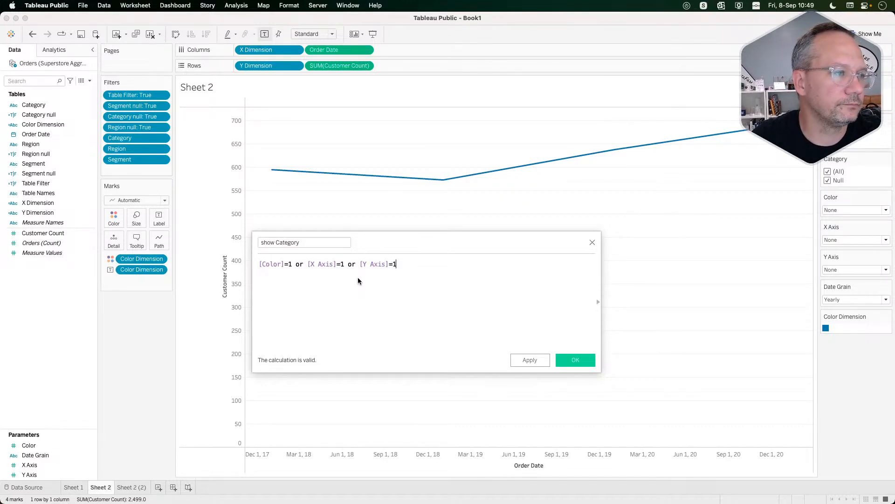
pyautogui.click(570, 362)
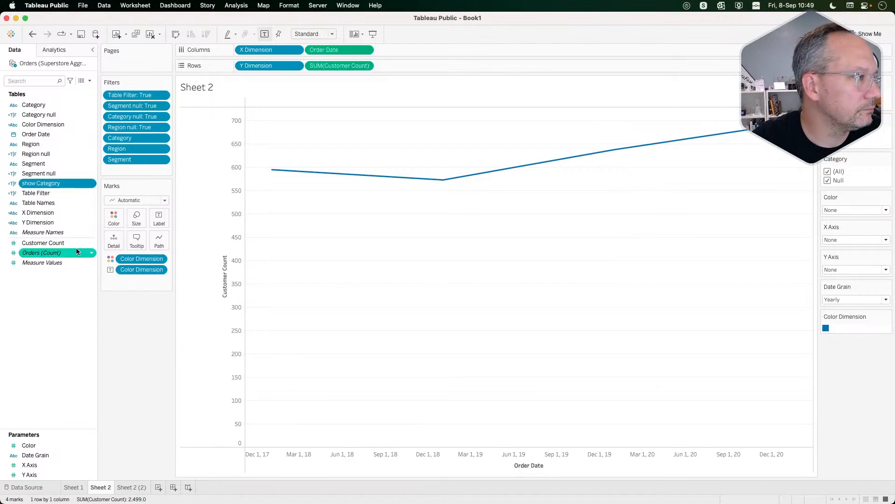
# Duplicate the show Category field and its copy to get two more show fields.
pyautogui.rightClick(57, 183)
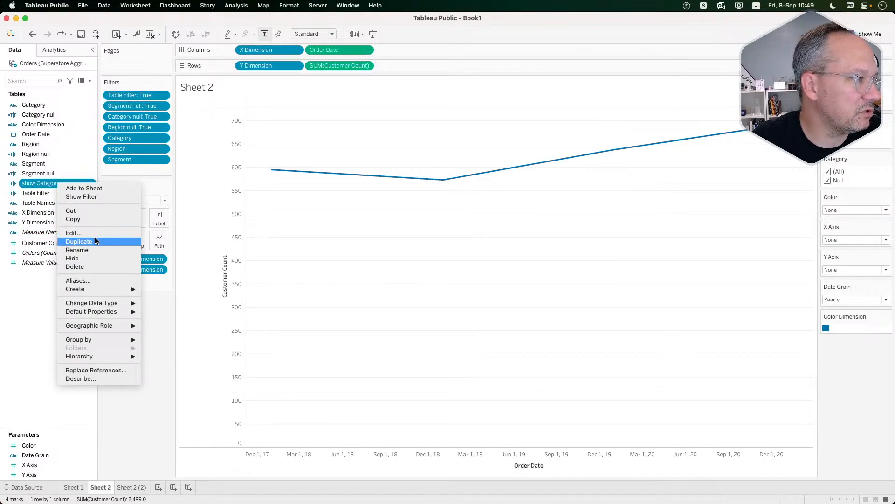
pyautogui.click(93, 240)
pyautogui.rightClick(52, 195)
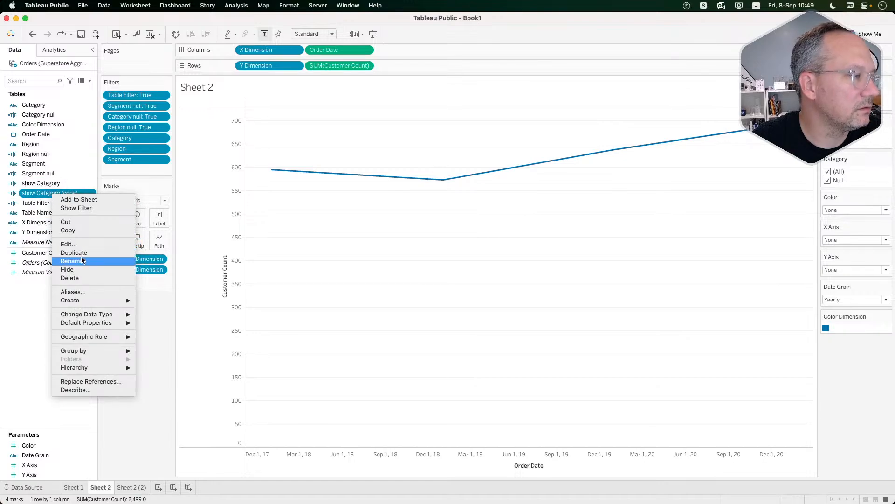
pyautogui.click(86, 253)
# Open the first copy of show Category for editing and rename it "show Region".
pyautogui.rightClick(53, 193)
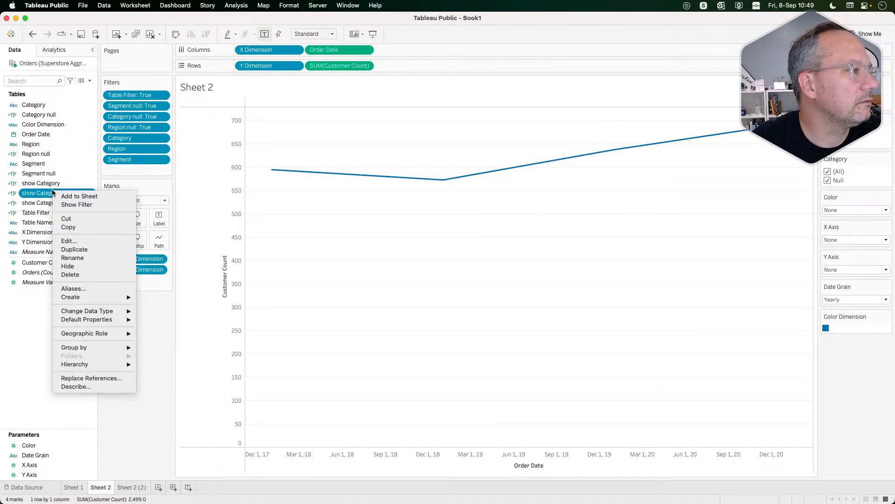
pyautogui.click(81, 242)
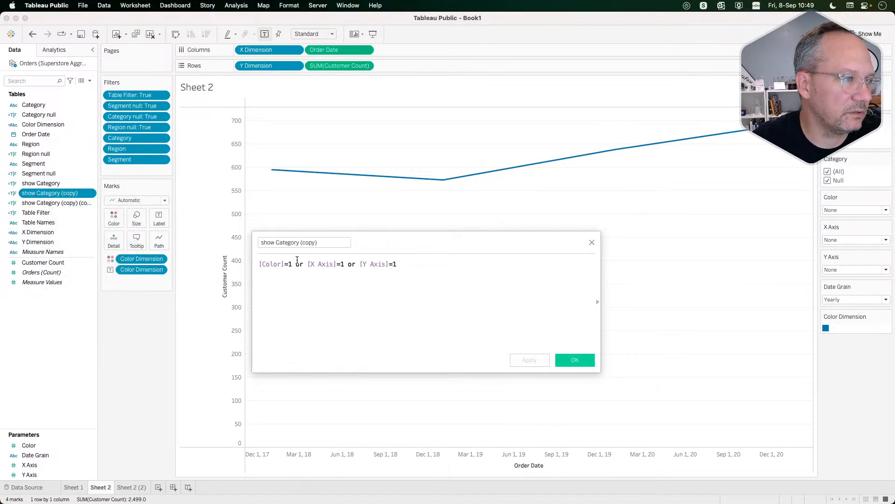
pyautogui.click(276, 242)
pyautogui.moveTo(276, 242); pyautogui.dragTo(452, 241)
pyautogui.write('Re')
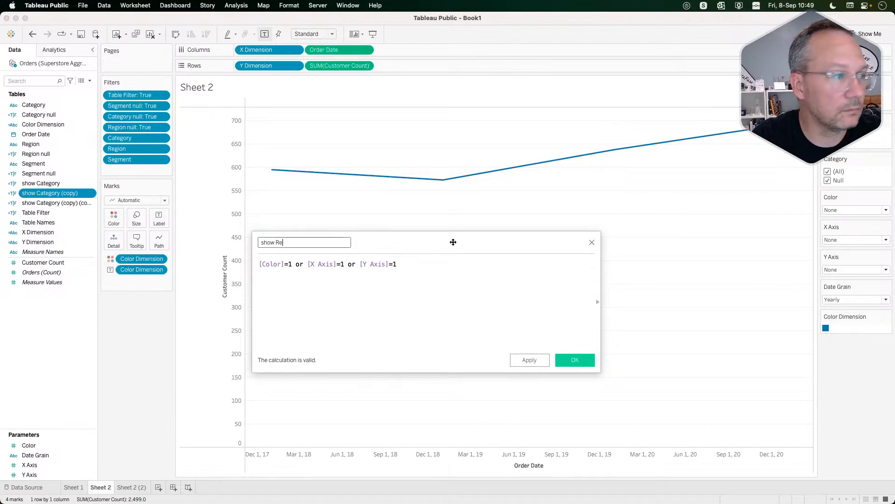
pyautogui.write('gion')
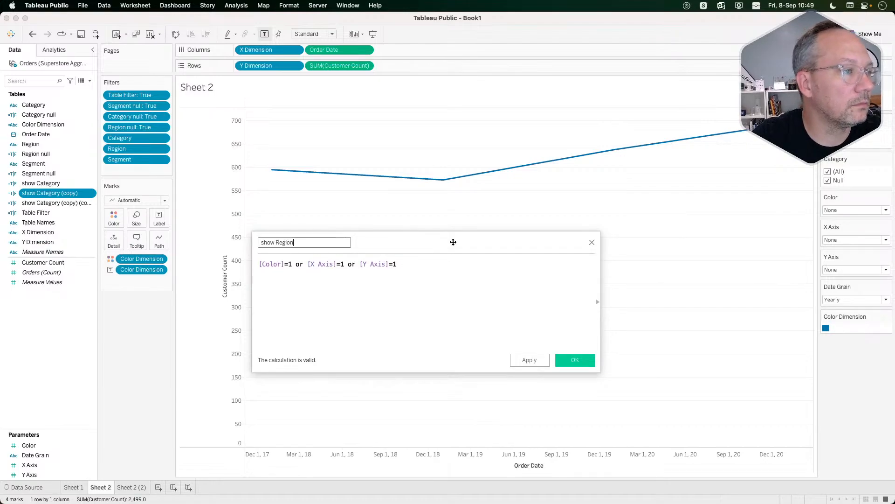
# Change the show Region formula to [Color]=2 or [X Axis]=2 or [Y Axis]=2 and save it.
pyautogui.click(292, 264)
pyautogui.press('BackSpace')
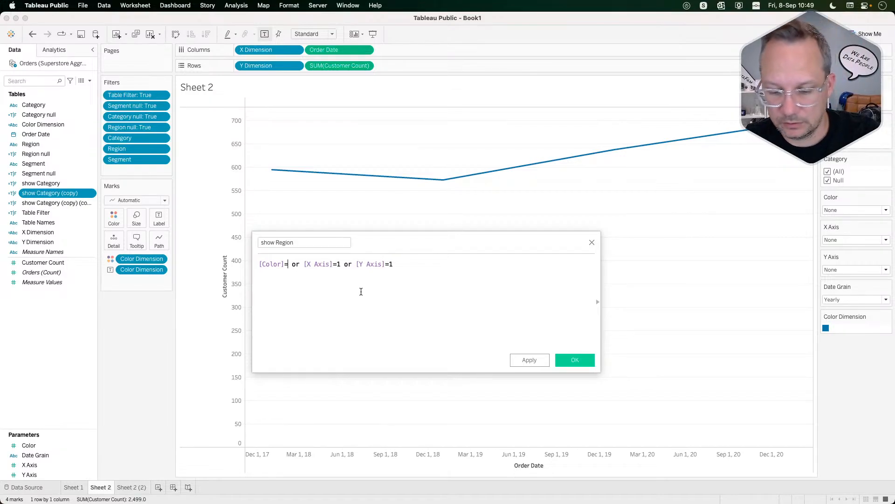
pyautogui.write('2')
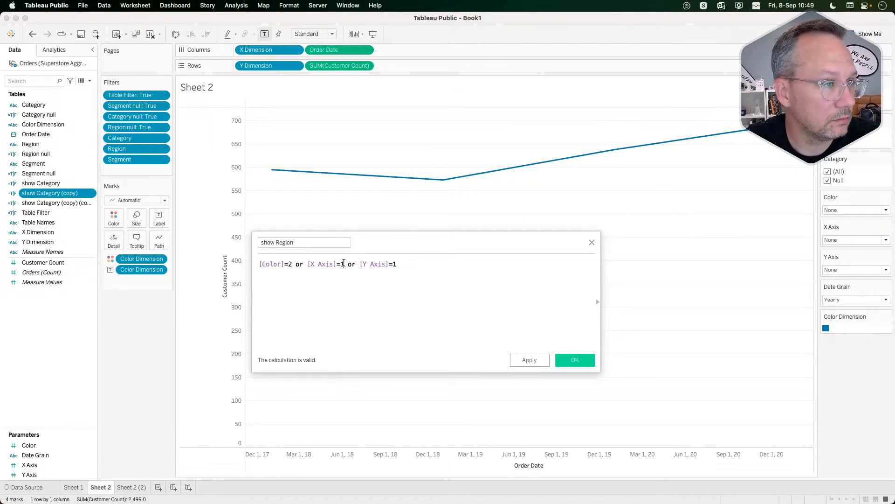
pyautogui.click(344, 264)
pyautogui.press('BackSpace')
pyautogui.write('2')
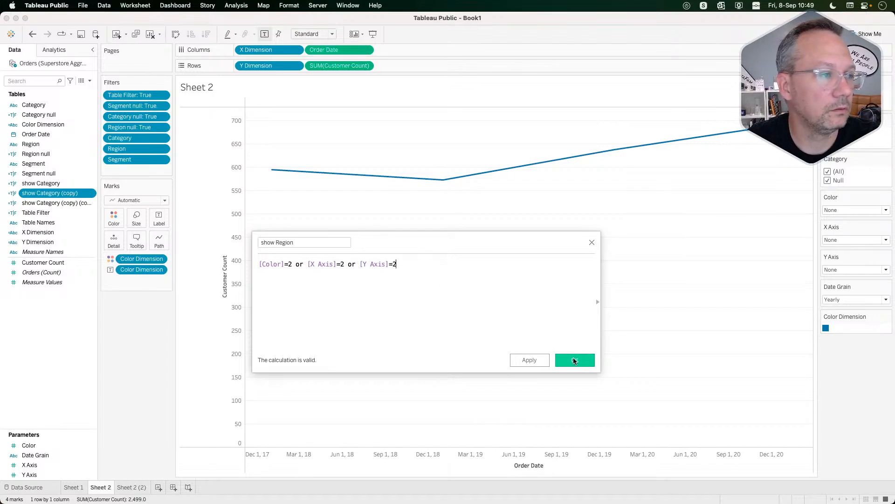
pyautogui.click(574, 359)
# Open the remaining copy of show Category for editing and rename it "show Segment".
pyautogui.rightClick(62, 190)
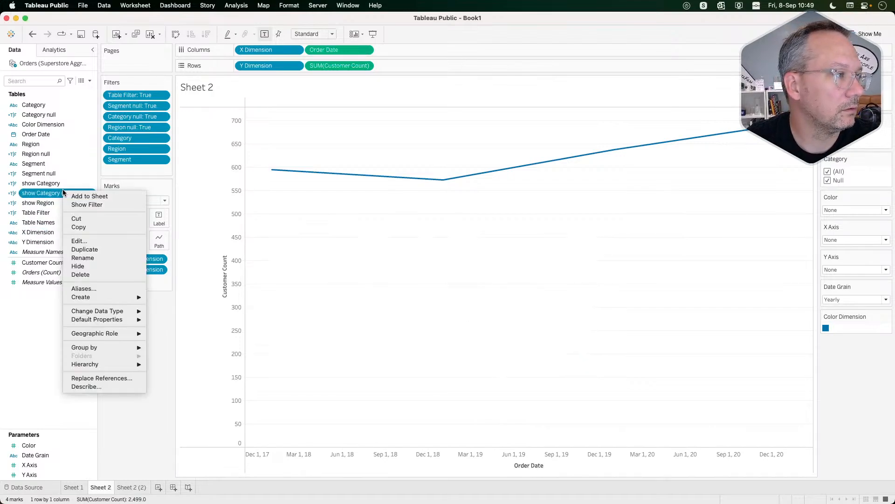
pyautogui.click(81, 240)
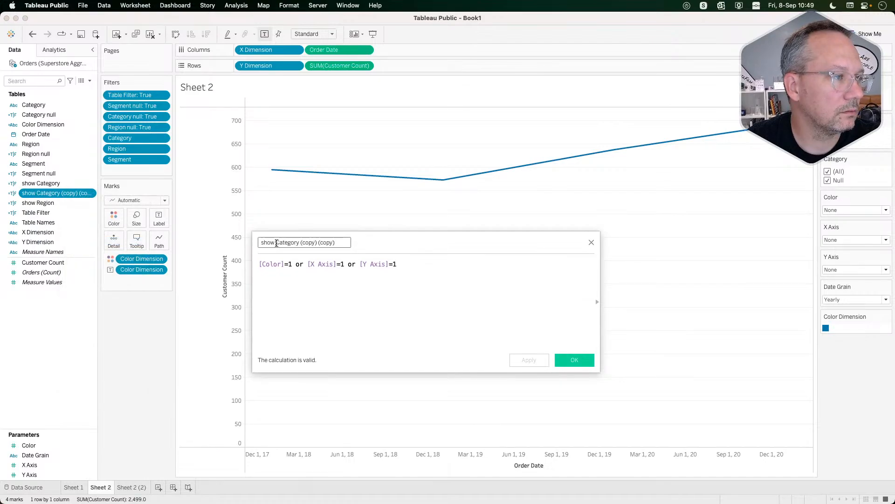
pyautogui.moveTo(276, 243); pyautogui.dragTo(436, 243)
pyautogui.write('Segment')
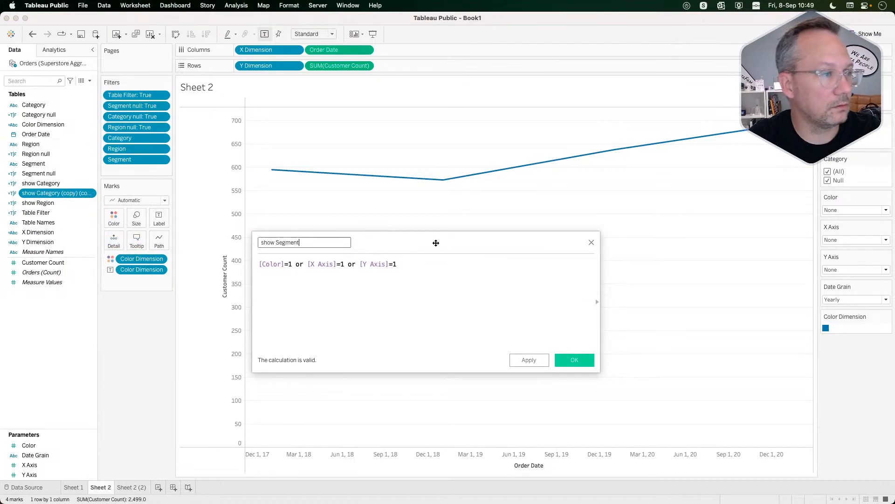
# Change the show Segment formula to [Color]=3 or [X Axis]=3 or [Y Axis]=3 and save it.
pyautogui.doubleClick(290, 264)
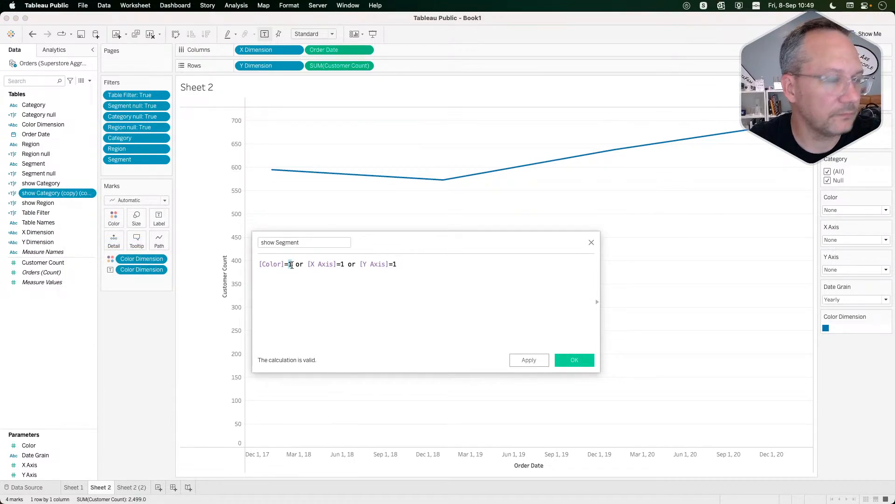
pyautogui.write('3')
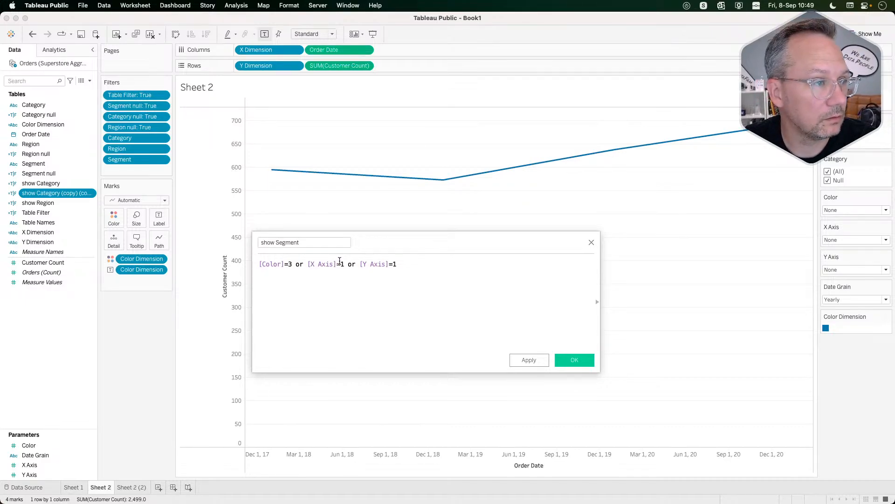
pyautogui.doubleClick(343, 264)
pyautogui.write('3')
pyautogui.doubleClick(394, 264)
pyautogui.write('3')
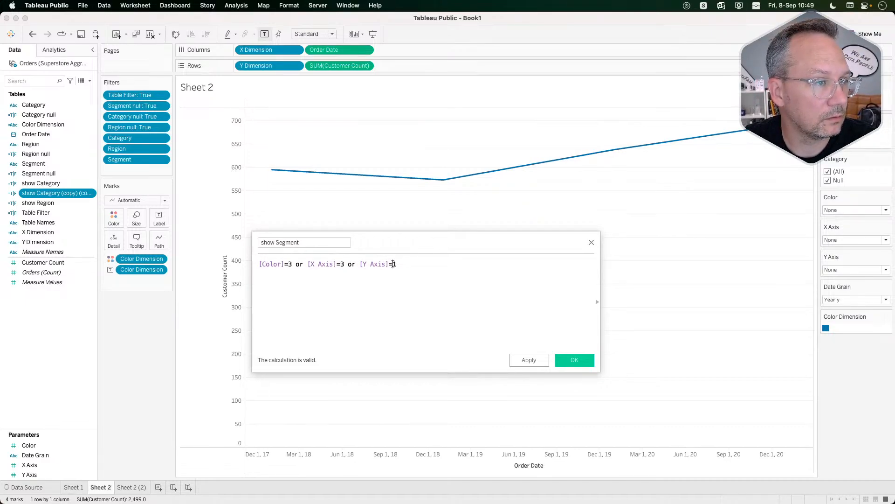
pyautogui.click(575, 361)
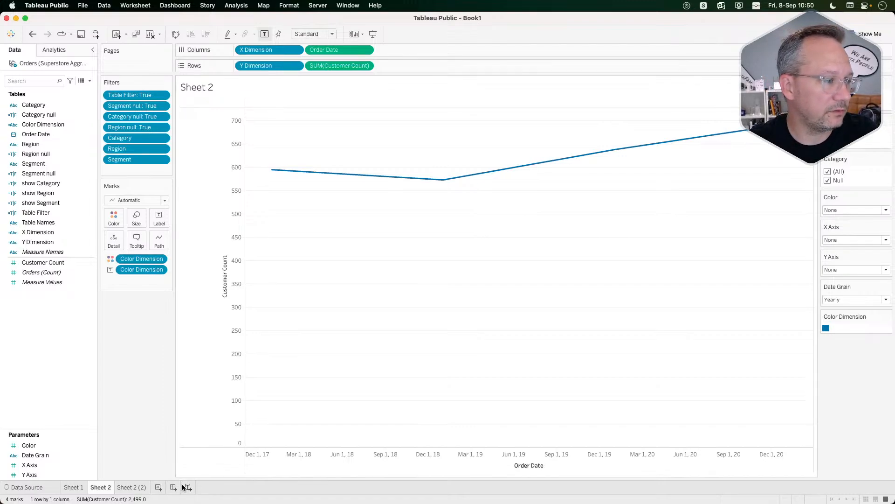
# Delete the worksheets Sheet 2 (2) and Sheet 1, keeping only Sheet 2.
pyautogui.click(133, 487)
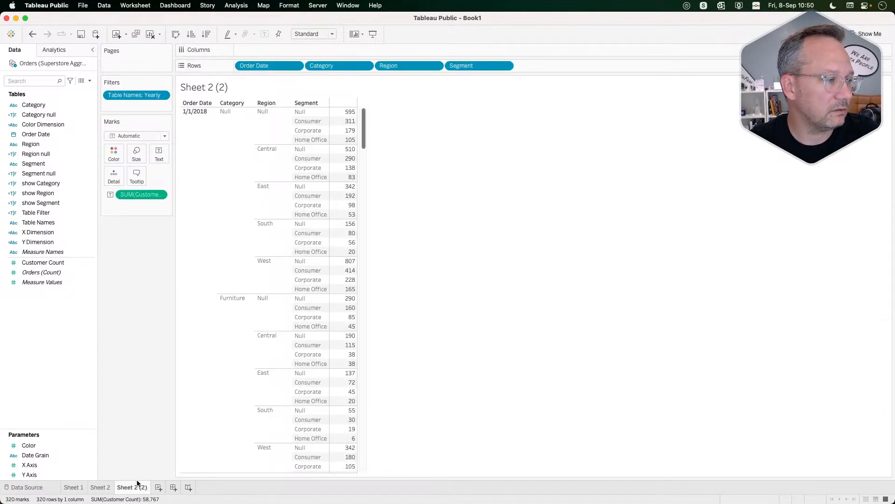
pyautogui.rightClick(137, 486)
pyautogui.click(146, 397)
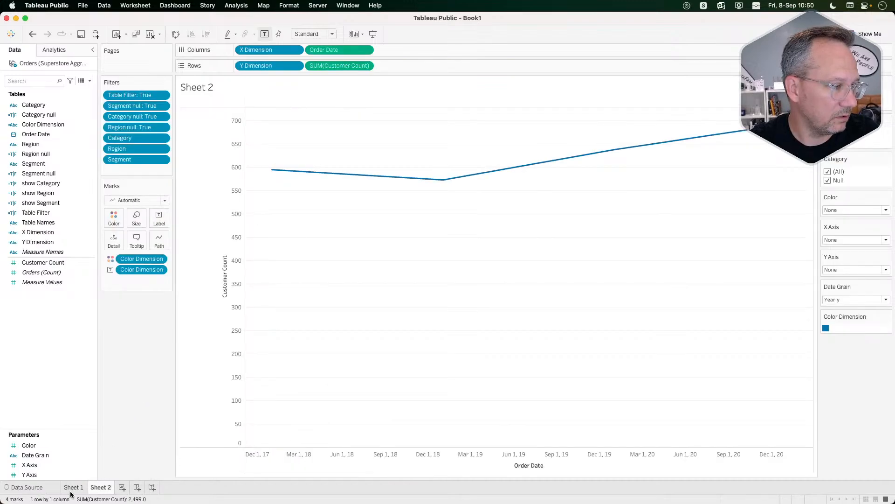
pyautogui.click(73, 487)
pyautogui.rightClick(73, 487)
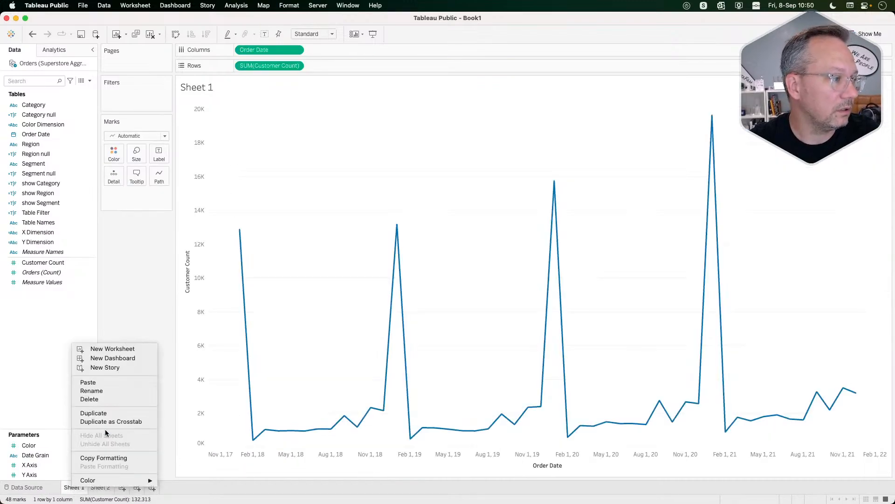
pyautogui.click(100, 398)
# Create a new dashboard and switch to the Arc browser to check the challenge's dashboard size requirement.
pyautogui.click(110, 487)
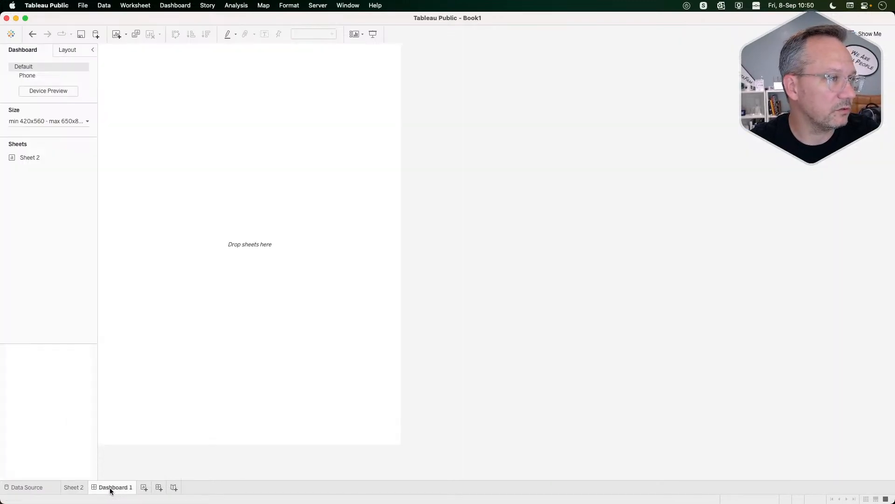
pyautogui.press('super+Tab')
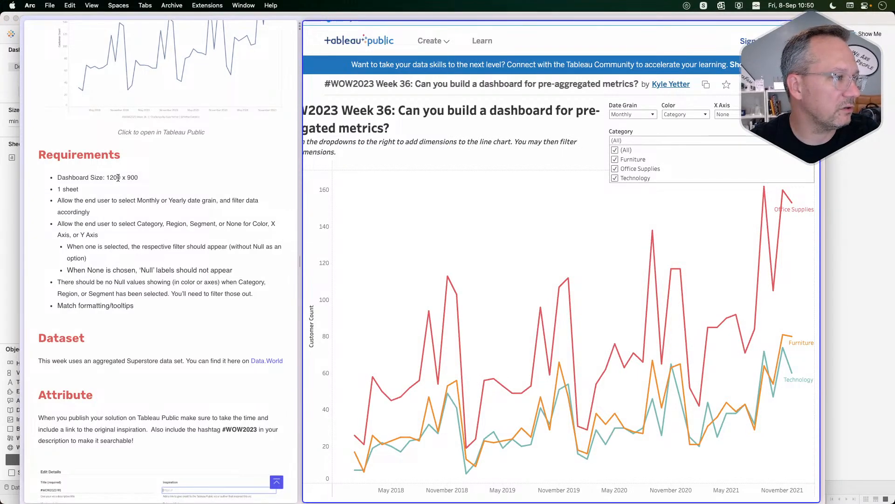
# Switch back to Tableau Public and give the dashboard a custom fixed size of 1200 x 900 px.
pyautogui.press('super+Tab')
pyautogui.click(54, 121)
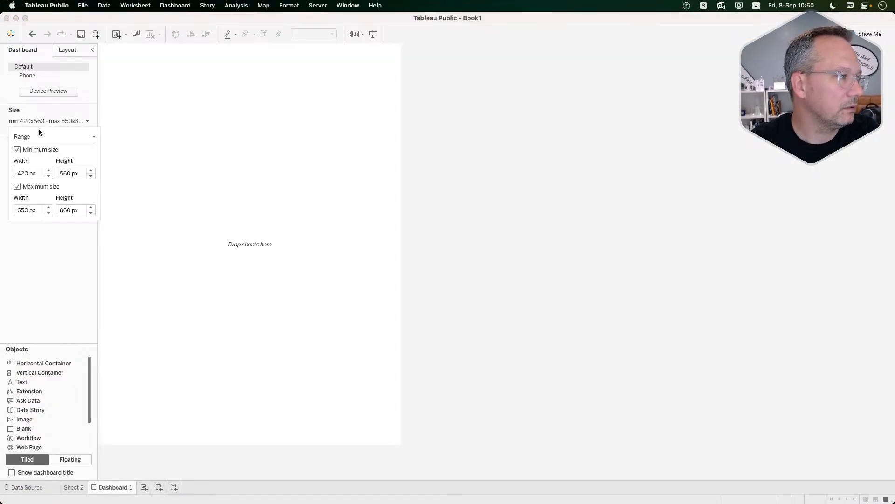
pyautogui.click(40, 135)
pyautogui.click(30, 143)
pyautogui.click(29, 177)
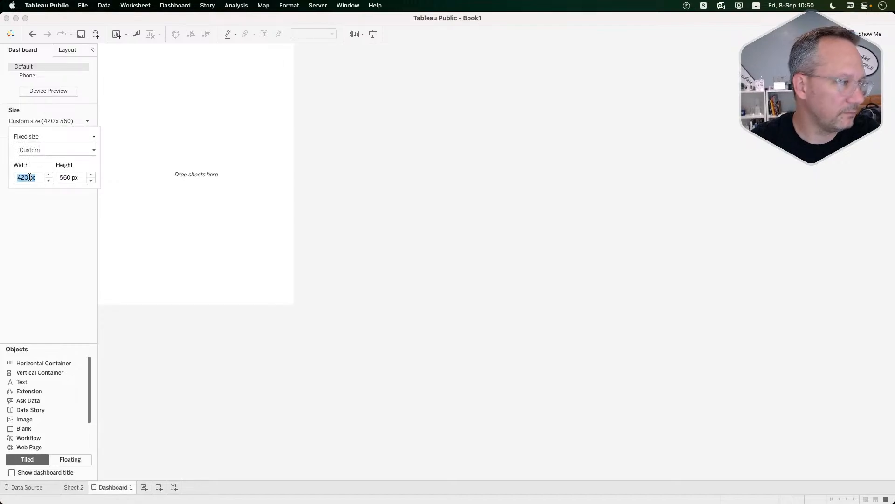
pyautogui.write('1200')
pyautogui.press('Tab')
pyautogui.write('900')
pyautogui.press('Return')
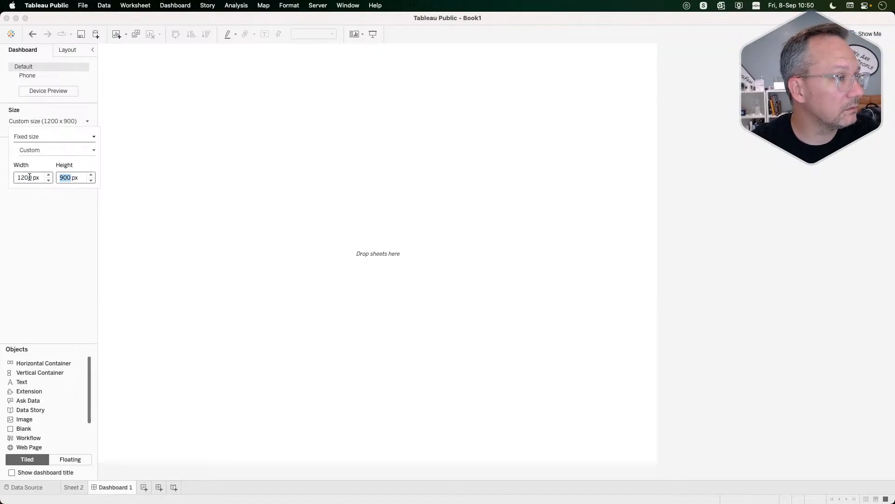
pyautogui.click(704, 171)
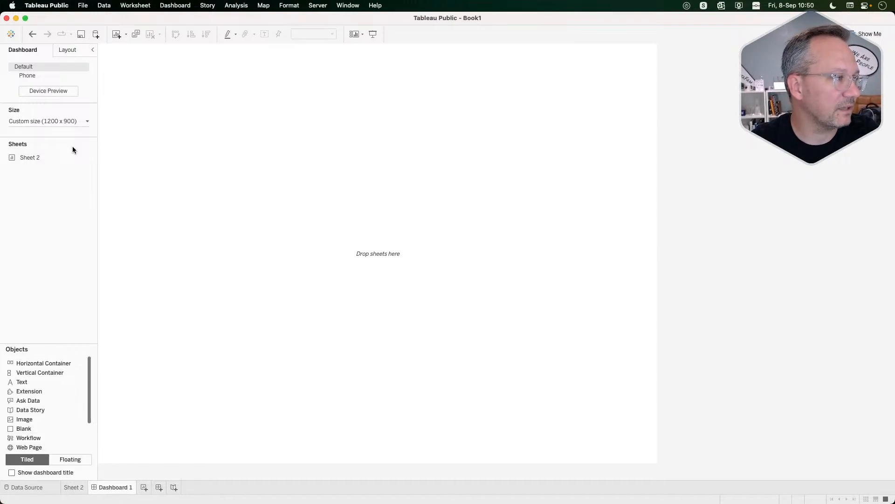
# Add Sheet 2 to the dashboard and control the Category filter's visibility with the show Category value.
pyautogui.moveTo(37, 156); pyautogui.dragTo(211, 156)
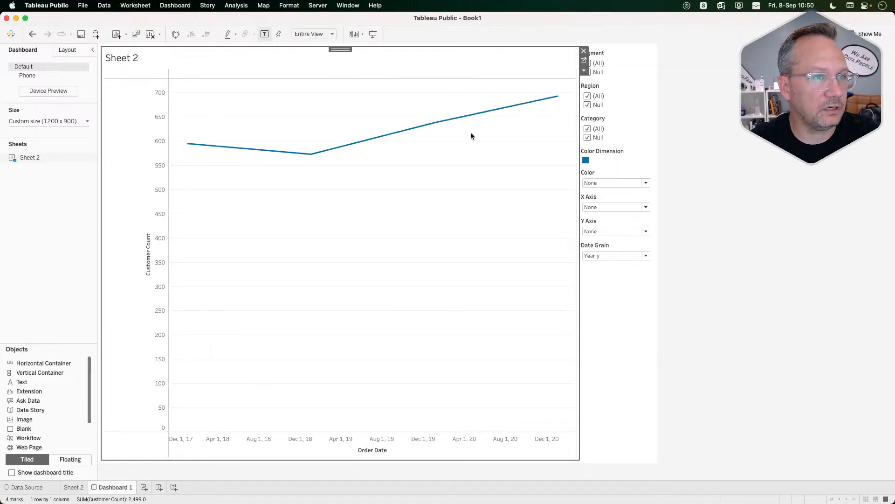
pyautogui.click(612, 336)
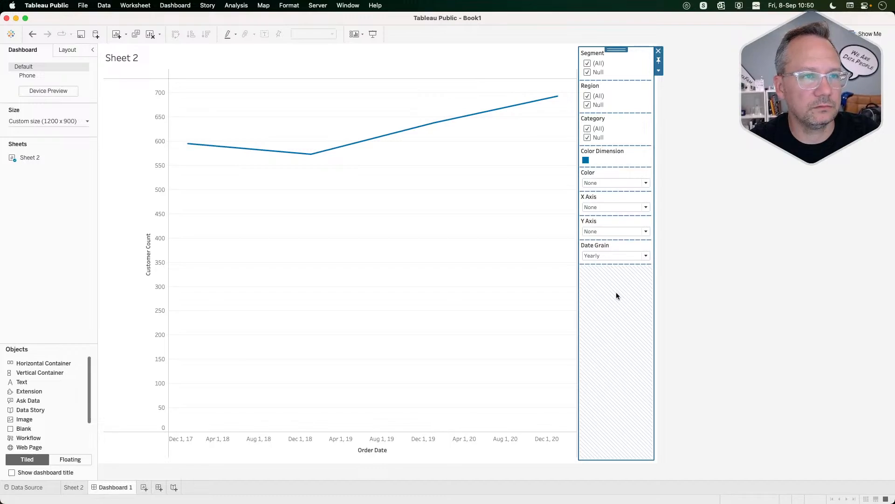
pyautogui.click(619, 123)
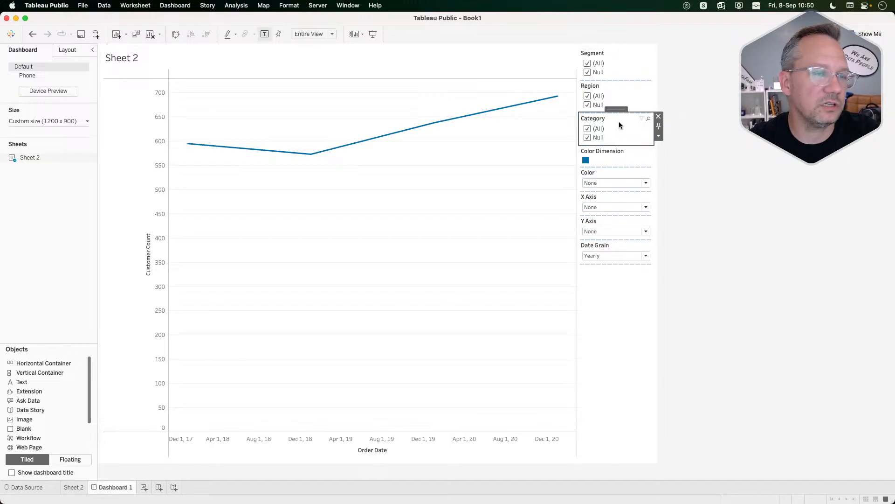
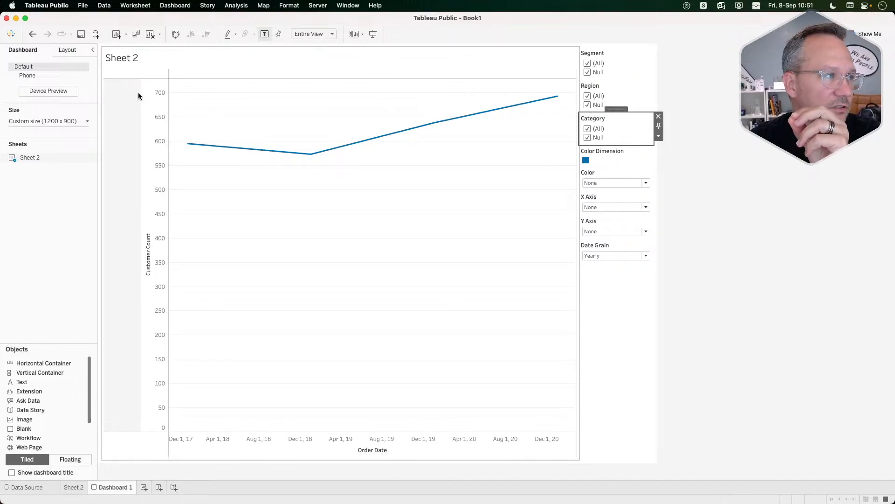
pyautogui.click(71, 53)
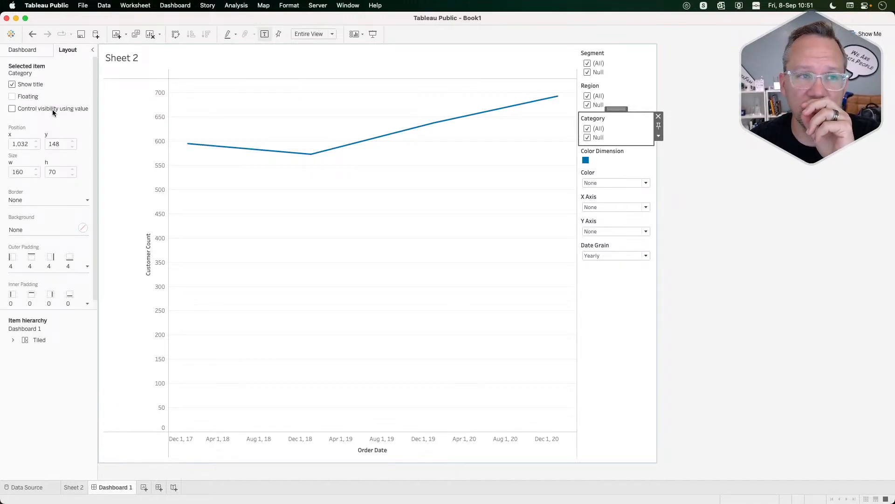
pyautogui.click(24, 109)
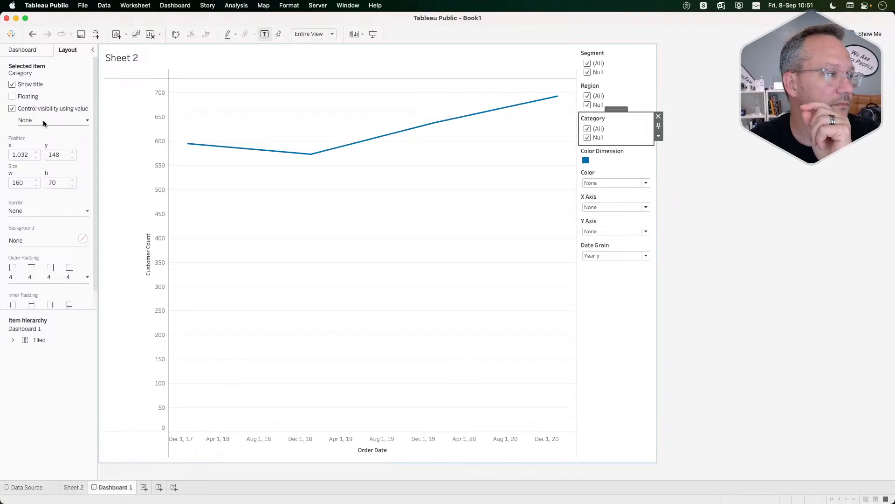
pyautogui.click(41, 120)
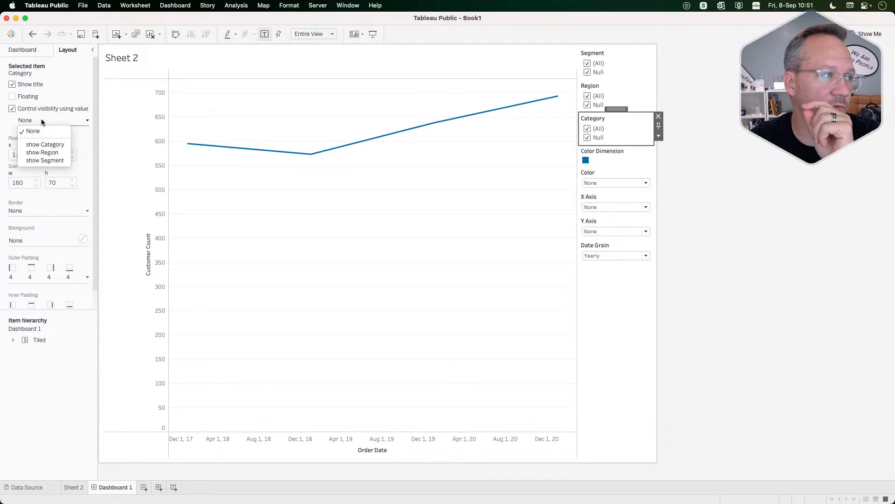
pyautogui.click(42, 145)
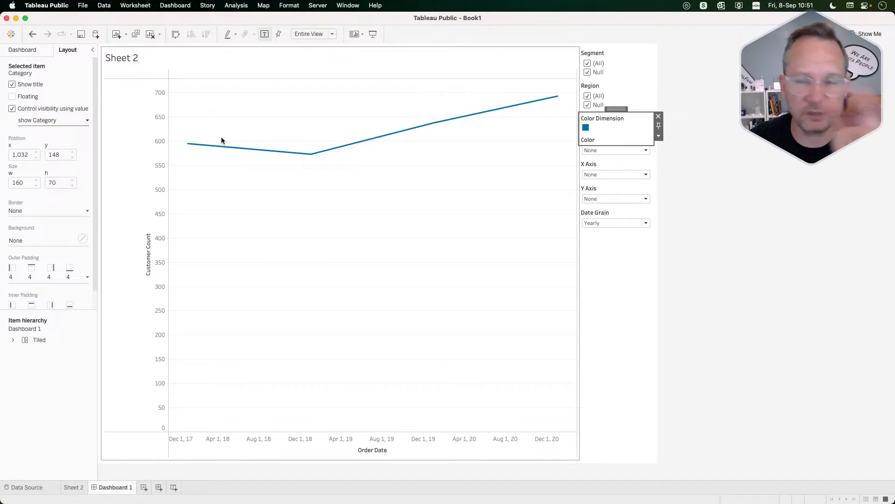
# Control the Region filter's visibility with the show Region value.
pyautogui.click(617, 86)
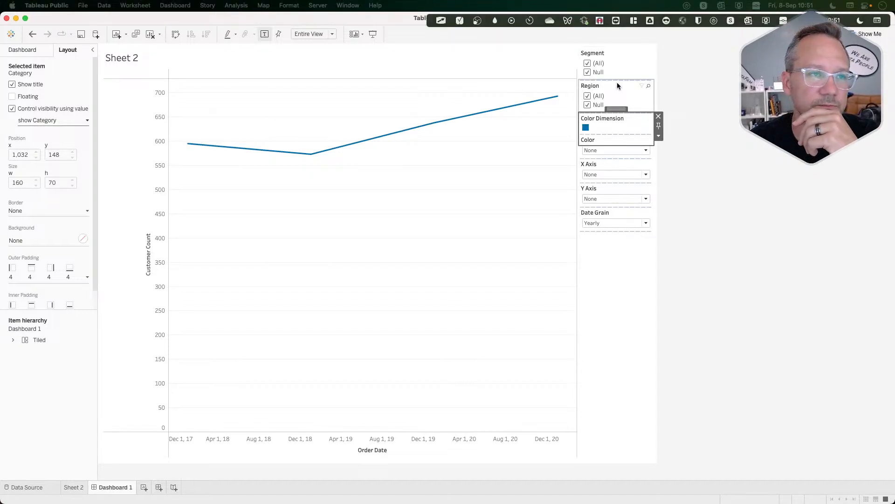
pyautogui.click(29, 109)
pyautogui.click(32, 121)
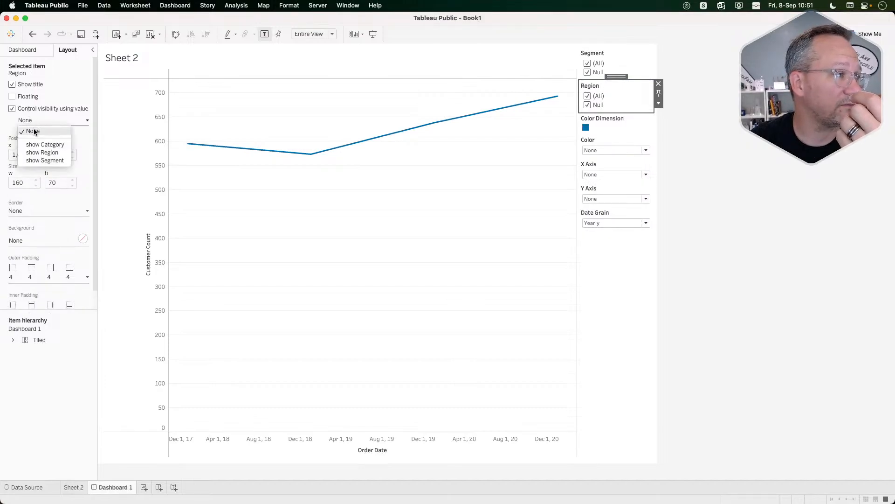
pyautogui.click(38, 154)
# Control the Segment filter's visibility with the show Segment value.
pyautogui.click(613, 62)
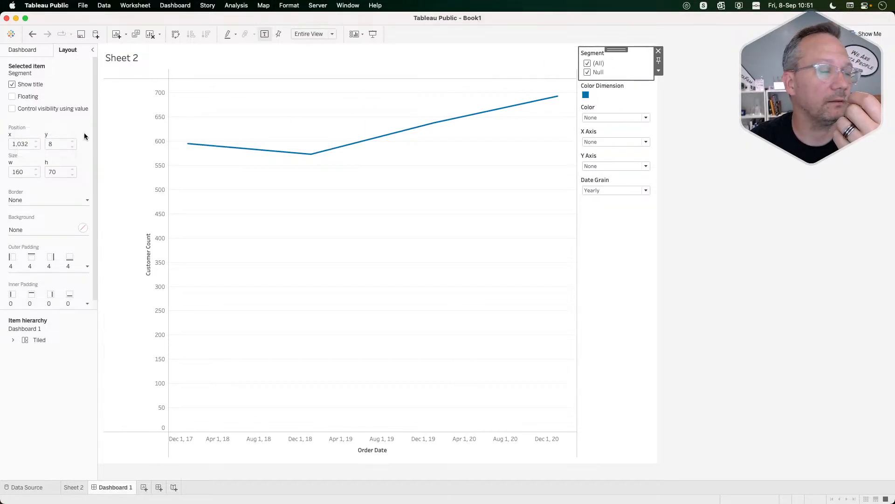
pyautogui.click(23, 108)
pyautogui.click(36, 121)
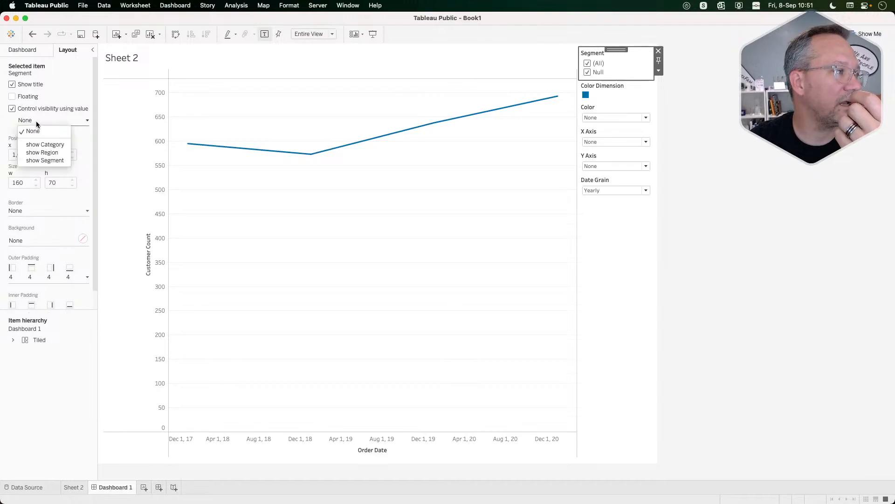
pyautogui.click(45, 160)
pyautogui.click(699, 162)
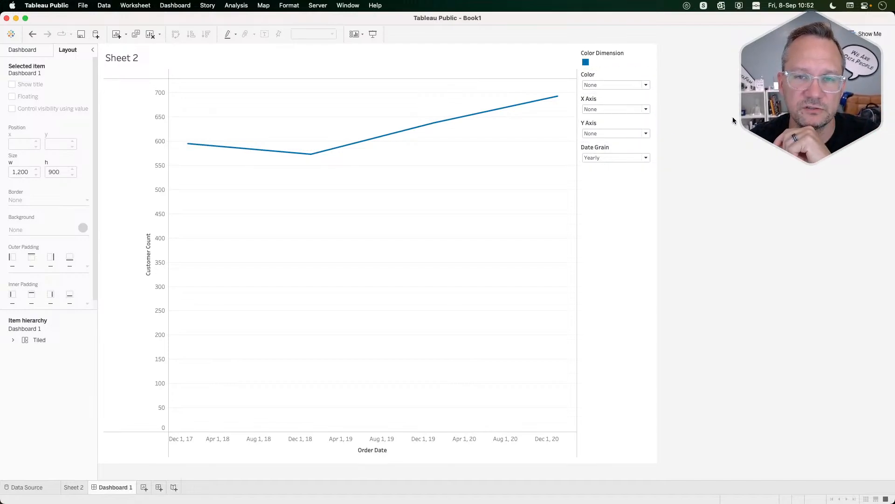
# Test the dynamic filters by setting Color to Category, X Axis to Region and Y Axis to Segment.
pyautogui.click(632, 85)
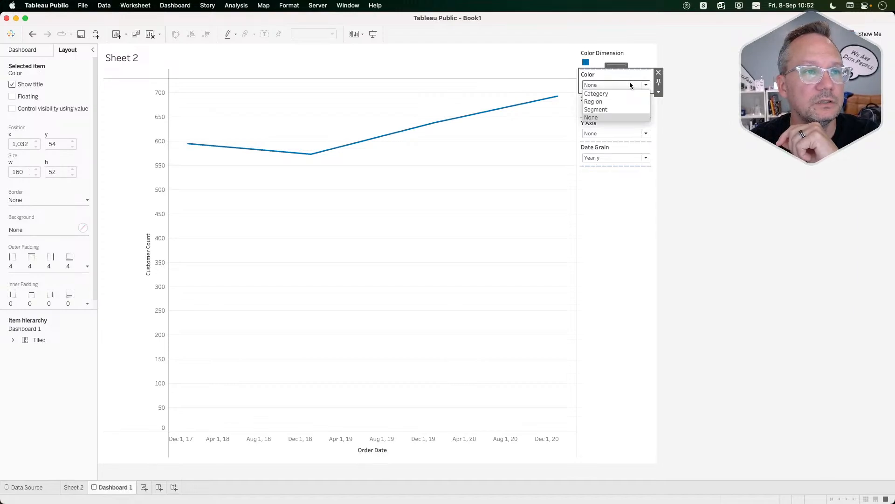
pyautogui.click(611, 92)
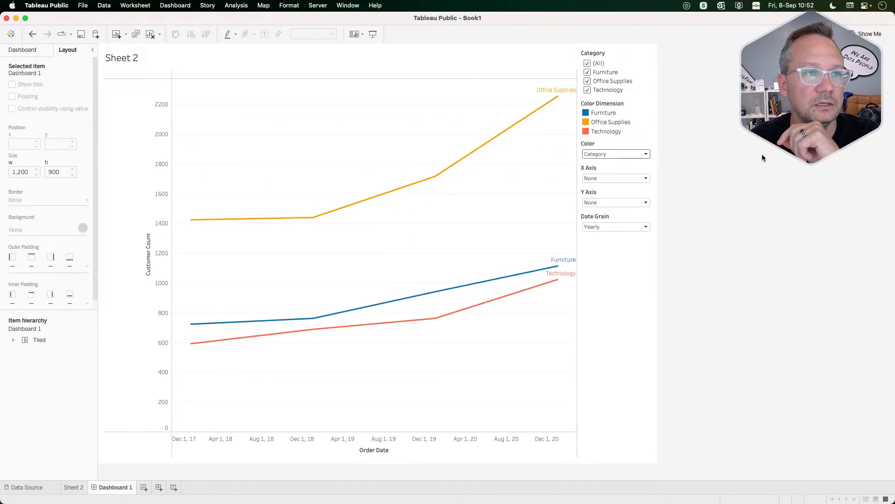
pyautogui.click(604, 178)
pyautogui.click(604, 195)
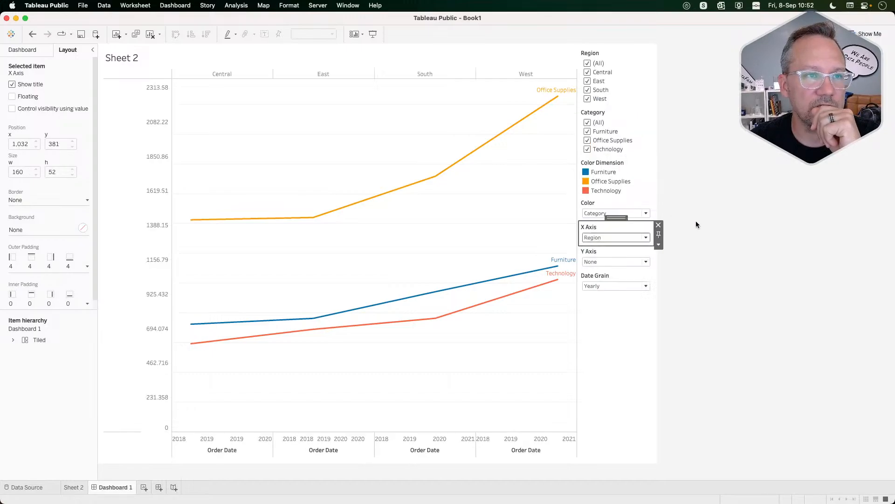
pyautogui.click(616, 260)
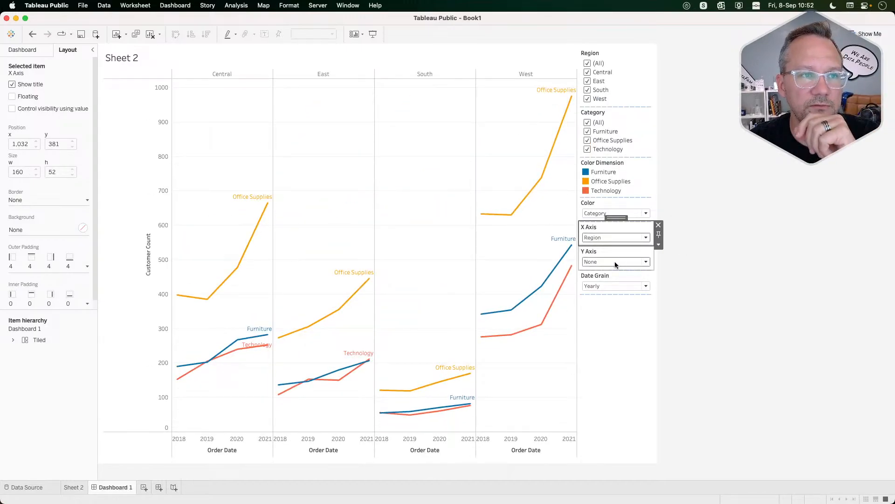
pyautogui.click(614, 262)
pyautogui.click(596, 286)
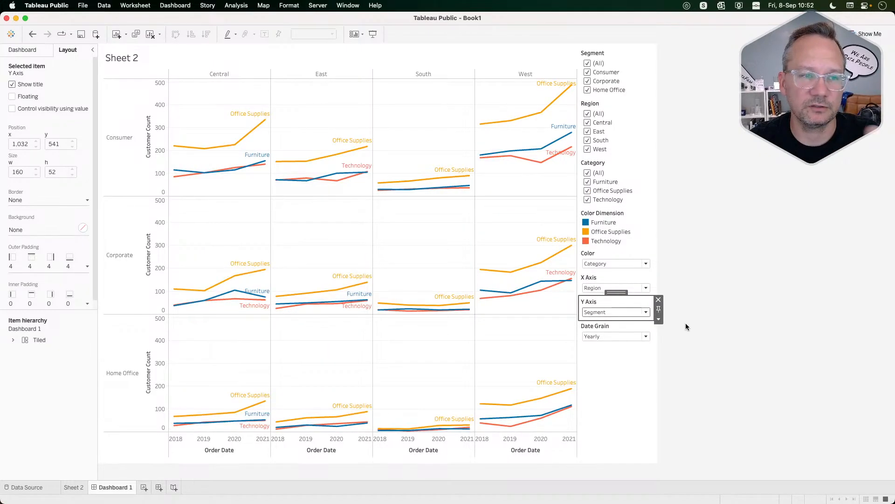
# Reset the Color, X Axis and Y Axis parameters to None.
pyautogui.click(621, 311)
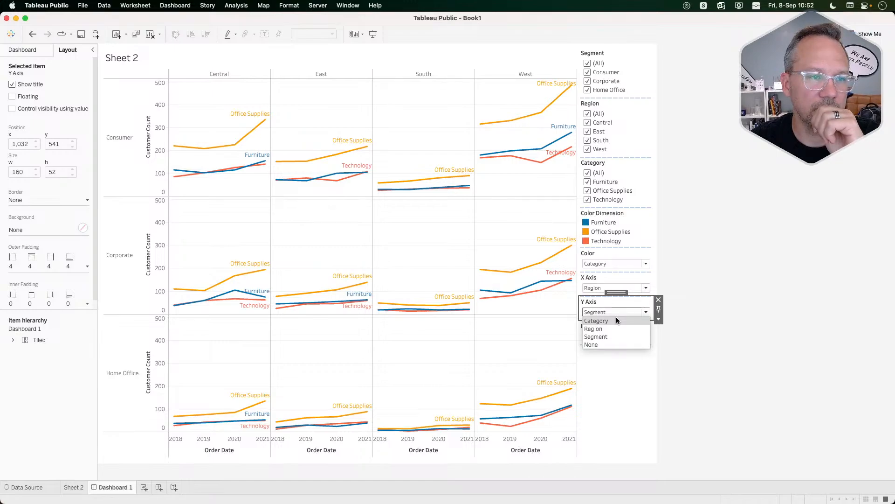
pyautogui.click(610, 264)
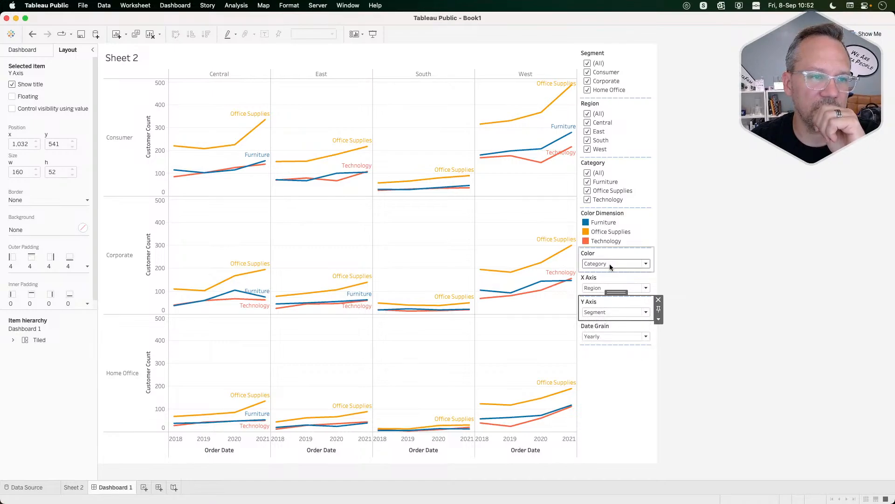
pyautogui.click(609, 264)
pyautogui.click(603, 294)
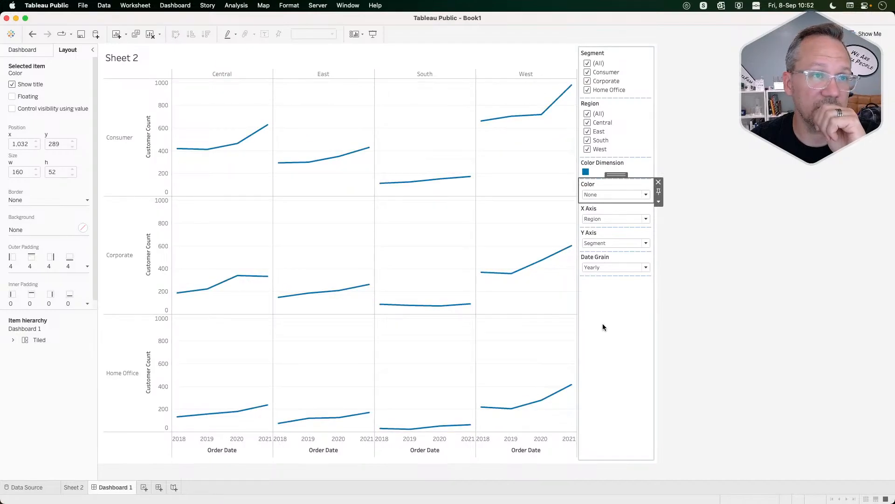
pyautogui.click(609, 218)
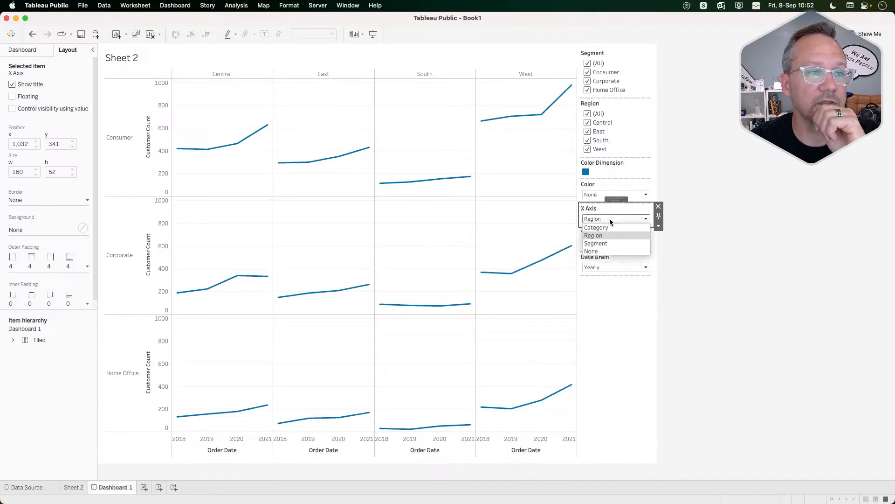
pyautogui.click(602, 251)
pyautogui.click(613, 184)
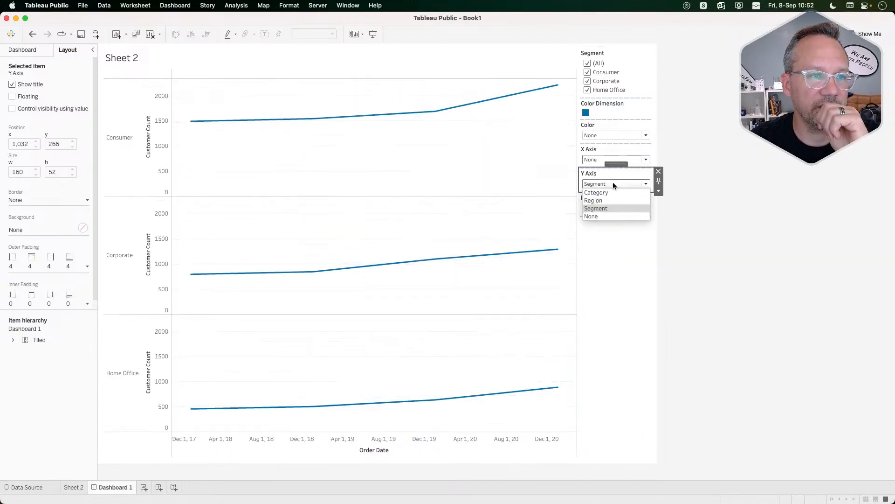
pyautogui.click(606, 215)
pyautogui.click(704, 237)
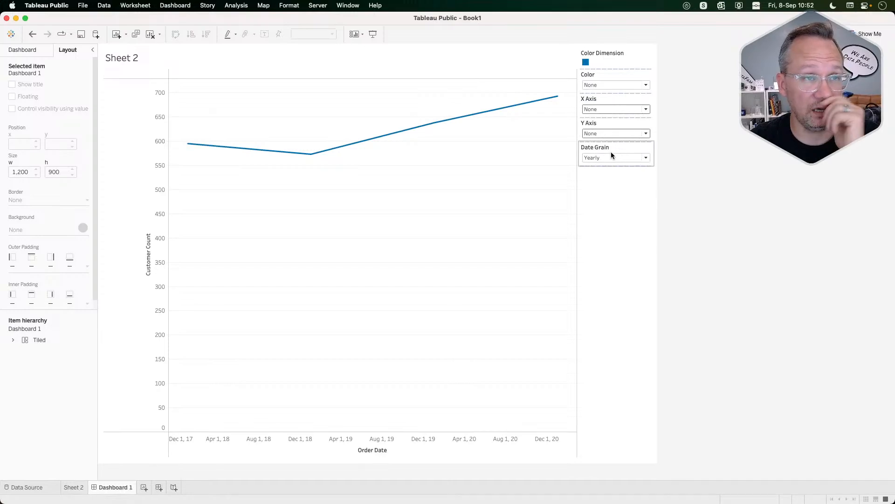
# Remove the Color Dimension legend from the dashboard.
pyautogui.click(620, 55)
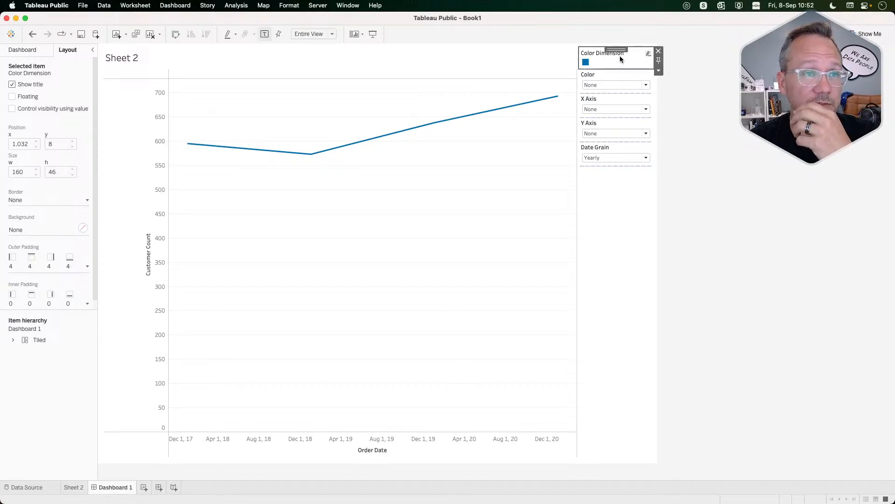
pyautogui.click(658, 50)
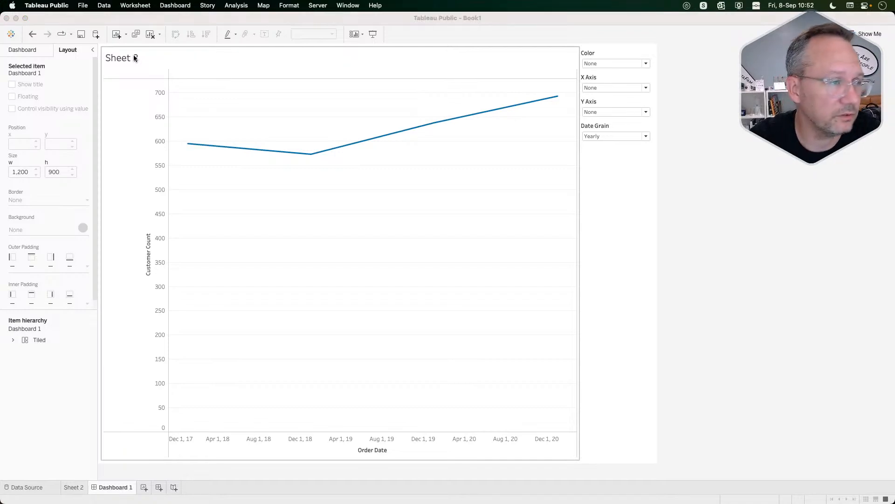
# Switch to the Arc browser and examine the tooltips on the lines of the original challenge dashboard.
pyautogui.press('super+Tab')
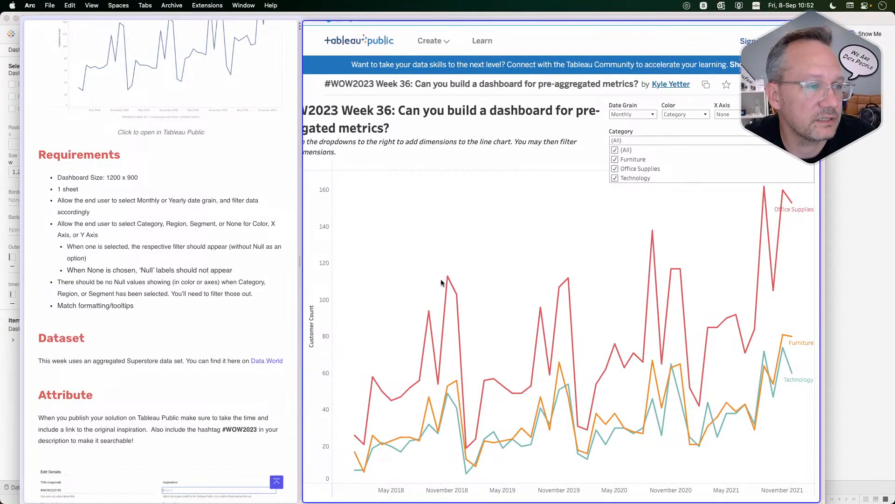
pyautogui.click(432, 256)
pyautogui.moveTo(448, 277)
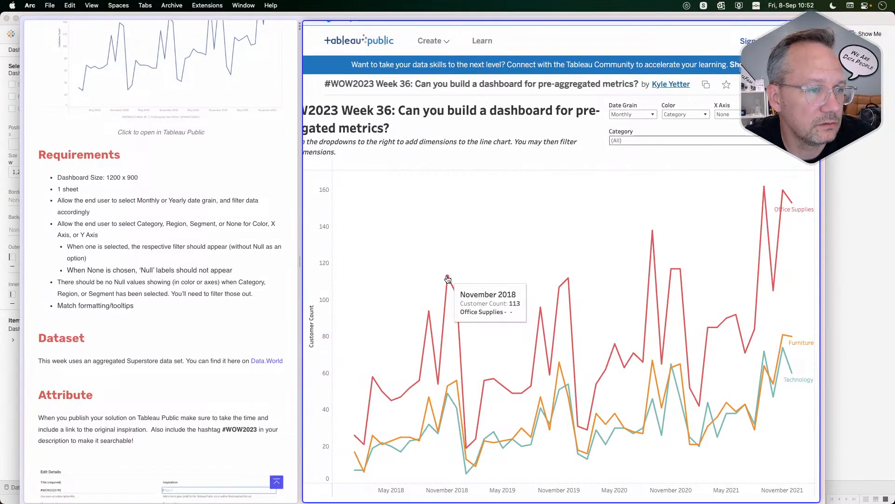
pyautogui.moveTo(456, 310)
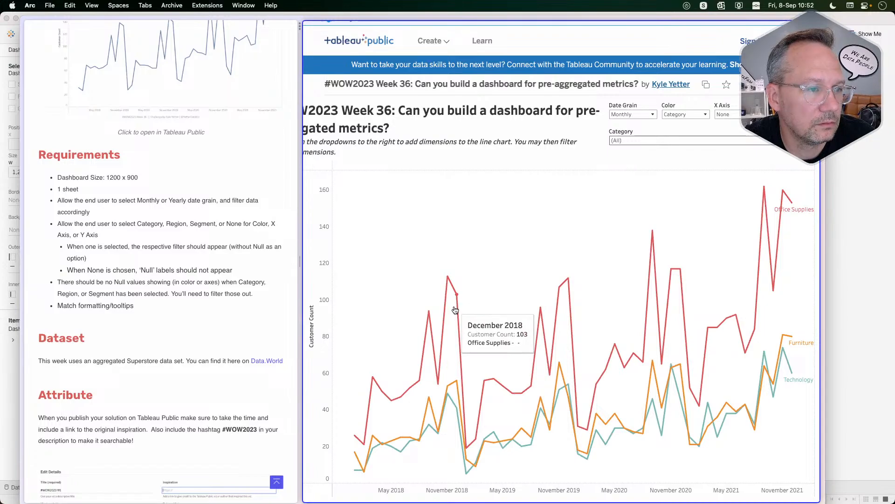
pyautogui.moveTo(431, 351)
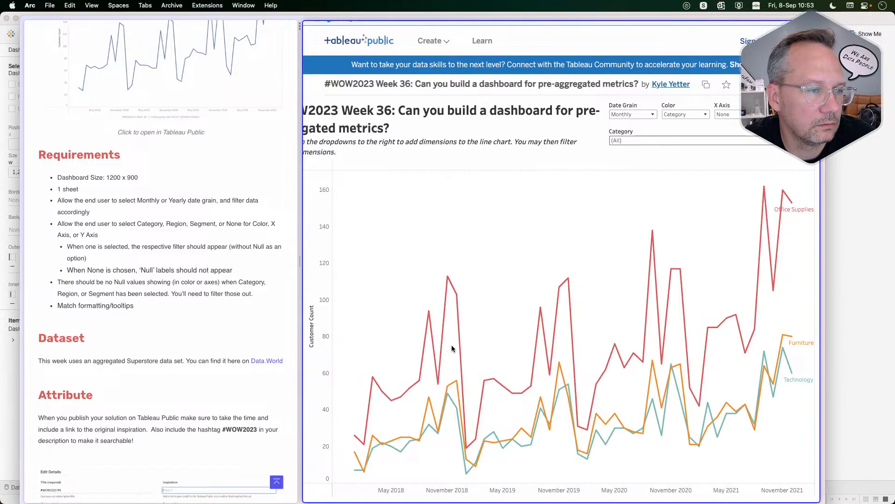
pyautogui.moveTo(504, 449)
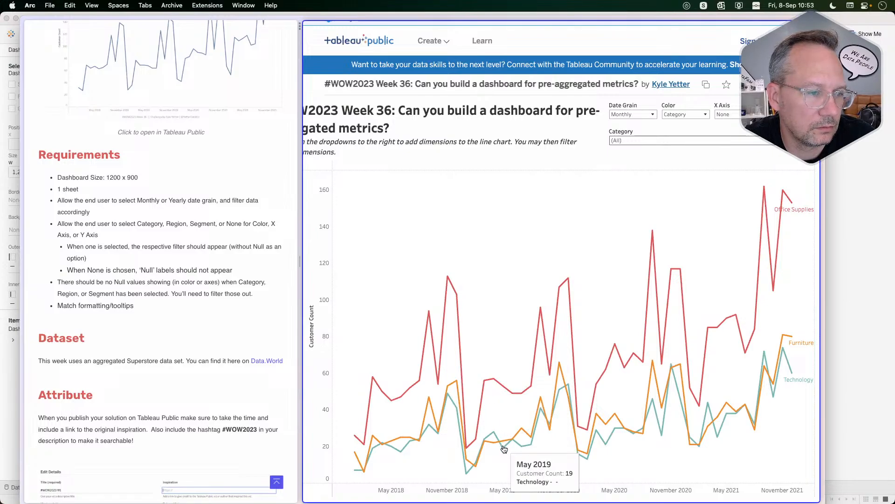
# Set the original dashboard's Color to None and back to Category, add Region on X Axis and Segment on Y Axis, and examine the tooltips.
pyautogui.click(676, 114)
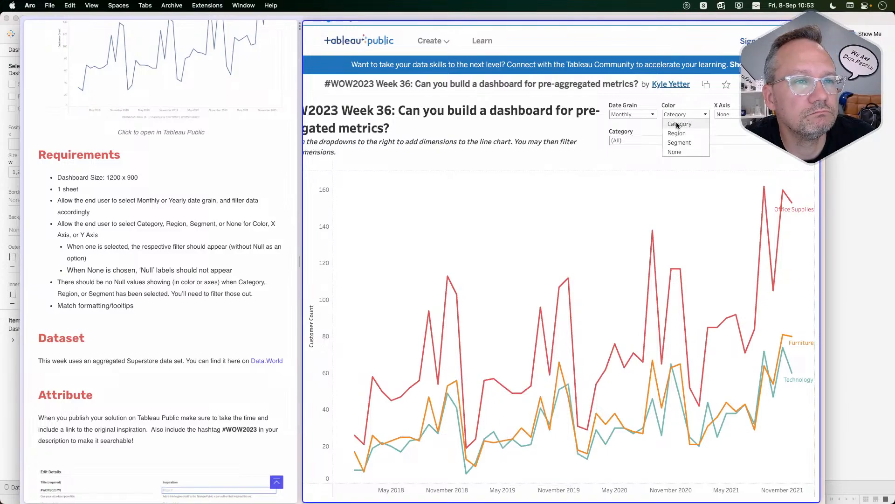
pyautogui.click(678, 151)
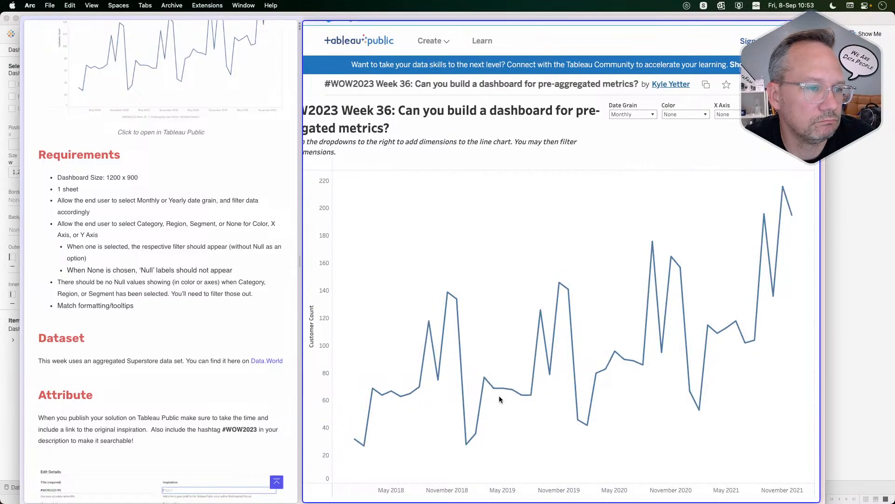
pyautogui.click(683, 116)
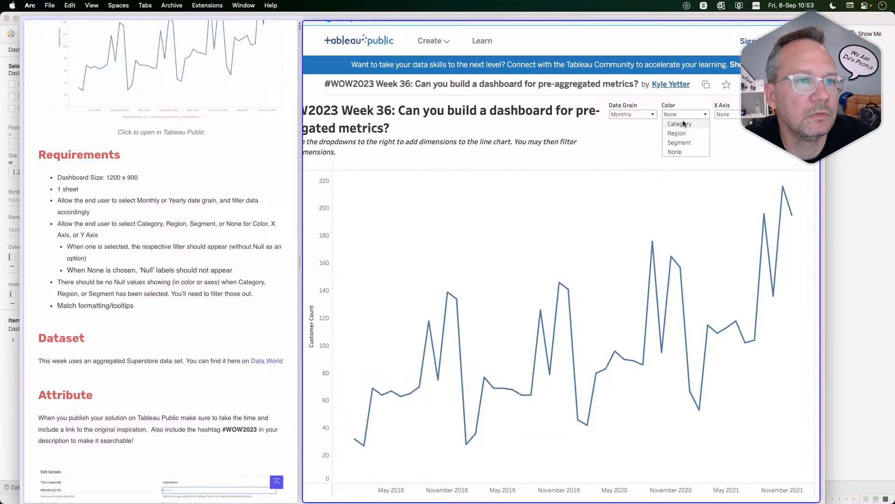
pyautogui.click(682, 121)
pyautogui.click(724, 117)
pyautogui.click(729, 136)
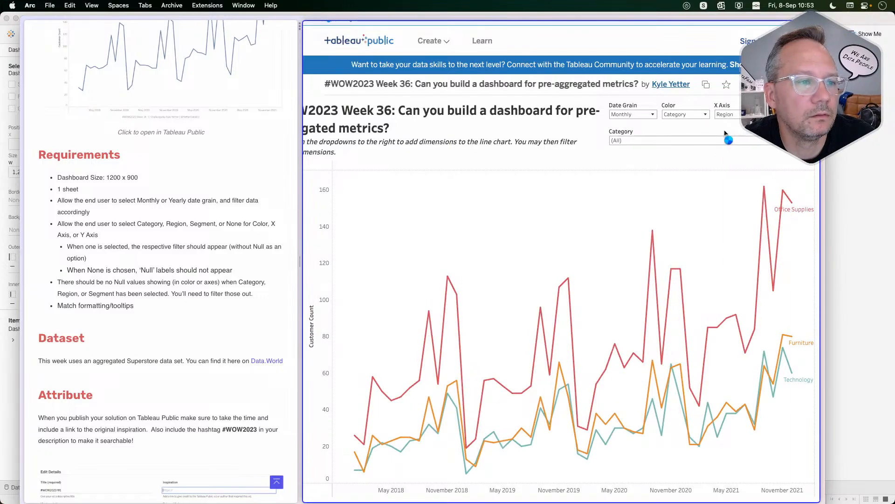
pyautogui.moveTo(442, 330)
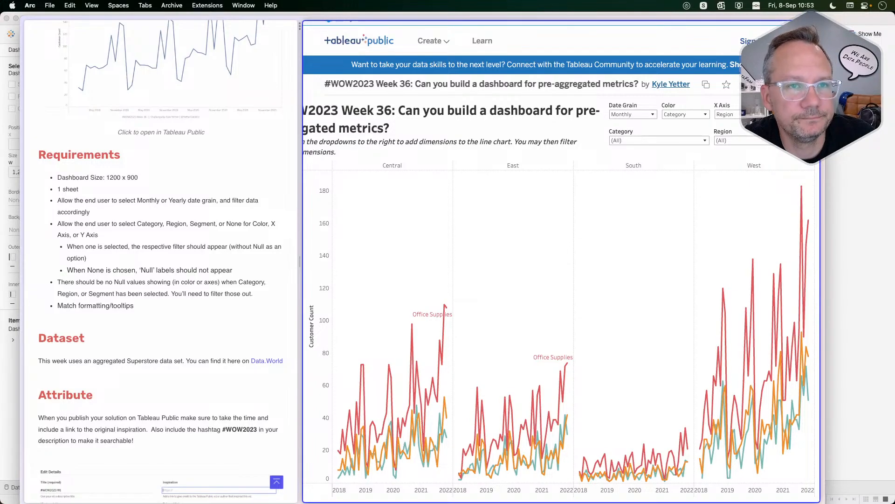
pyautogui.click(788, 115)
pyautogui.click(785, 148)
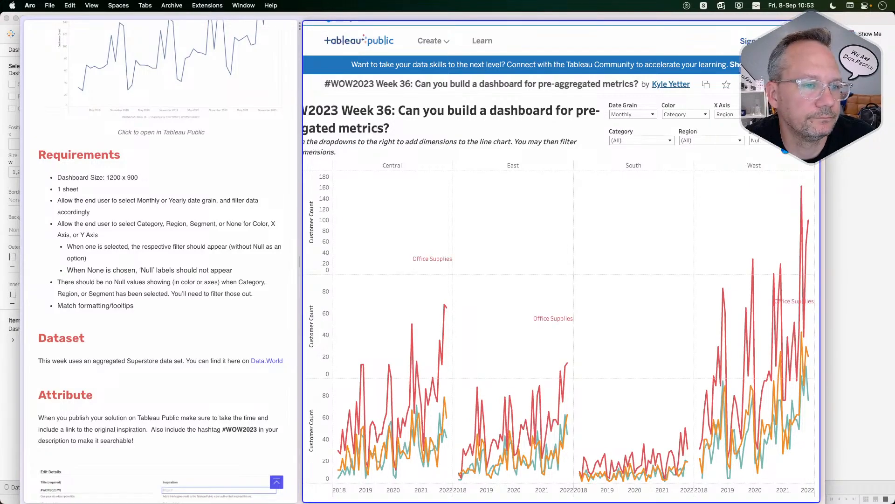
pyautogui.moveTo(417, 244)
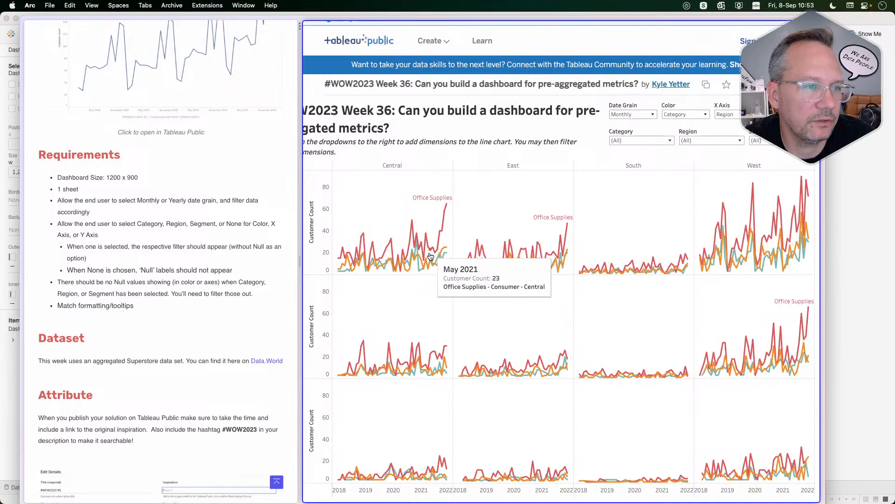
# Switch to Tableau, add Category, Region and Segment to Sheet 2's tooltip, and select all the default text in the tooltip editor.
pyautogui.press('super+Tab')
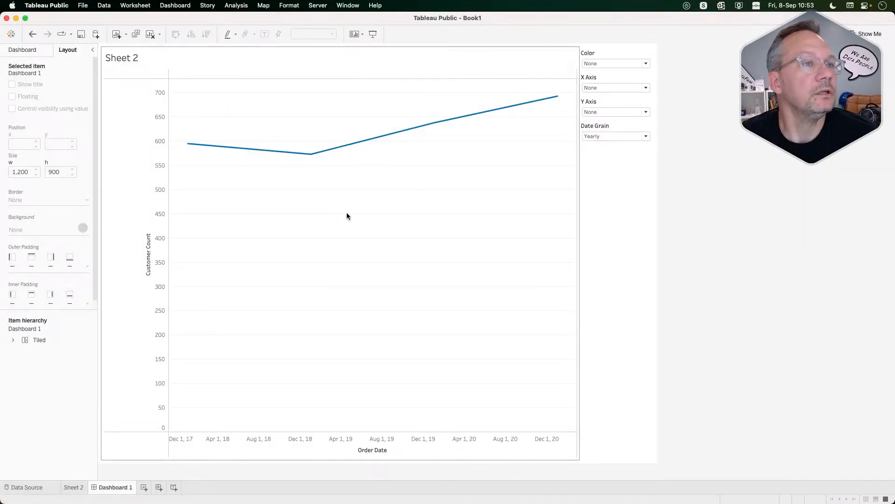
pyautogui.click(82, 486)
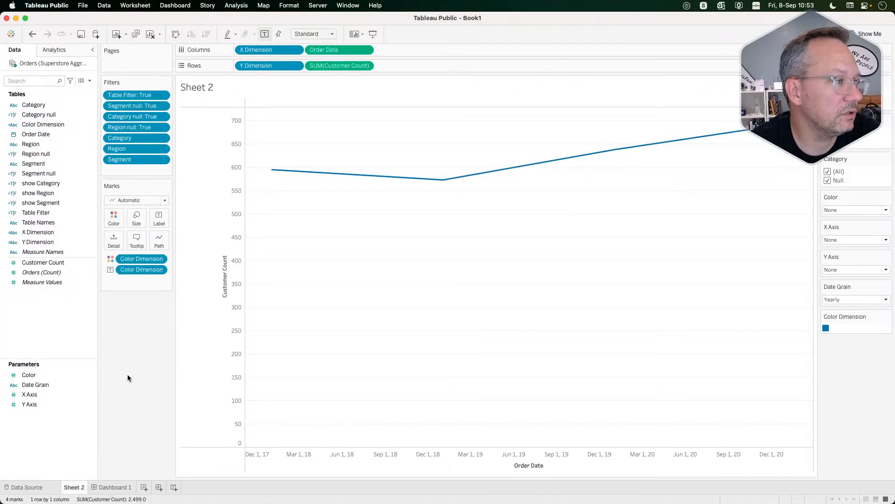
pyautogui.click(52, 105)
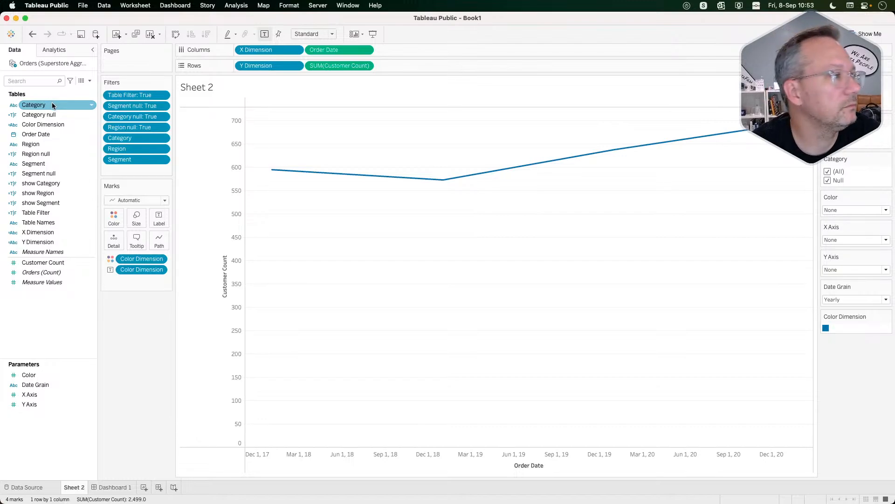
pyautogui.keyDown('shift'); pyautogui.click(52, 115); pyautogui.keyUp('shift')
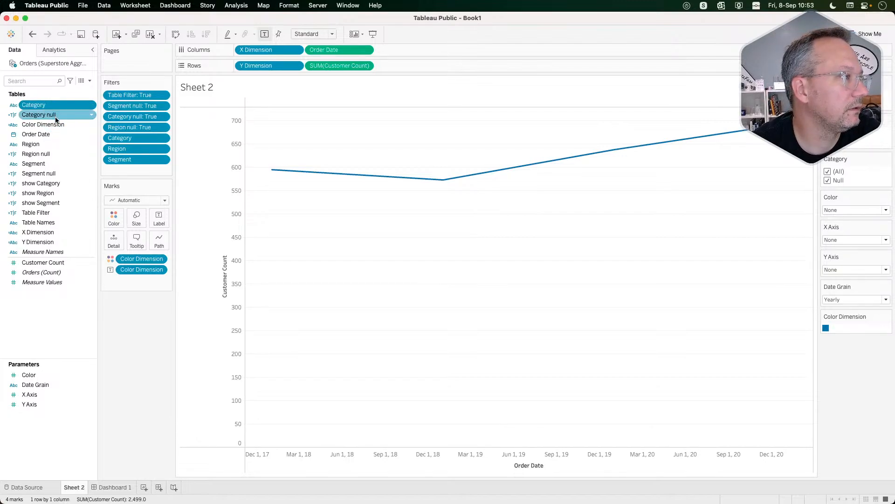
pyautogui.keyDown('super'); pyautogui.click(47, 144); pyautogui.keyUp('super')
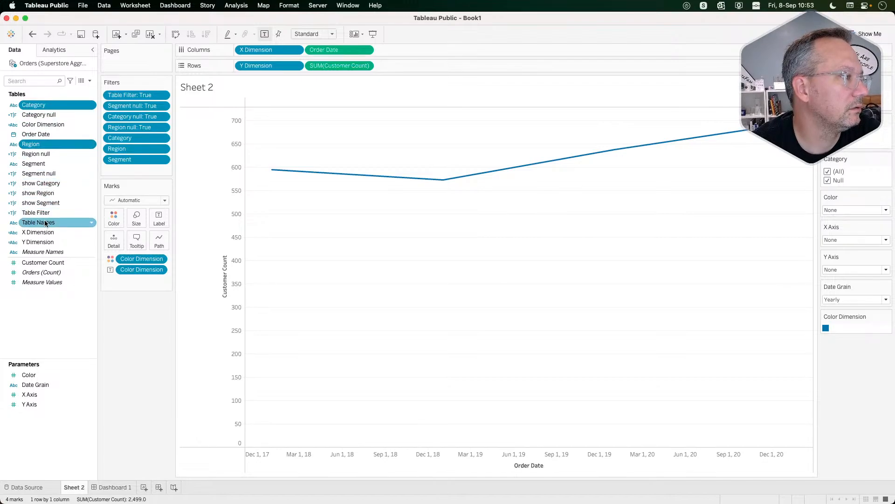
pyautogui.keyDown('super'); pyautogui.click(45, 164); pyautogui.keyUp('super')
pyautogui.moveTo(45, 164); pyautogui.dragTo(134, 242)
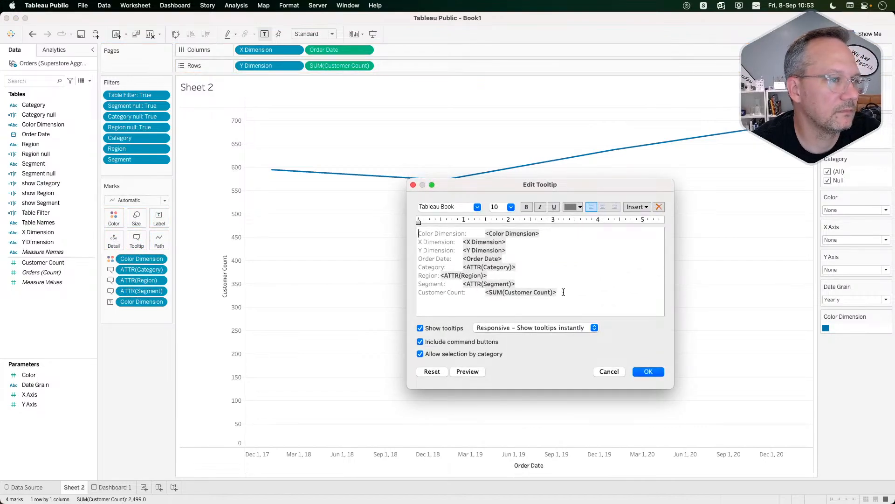
pyautogui.moveTo(576, 297); pyautogui.dragTo(382, 219)
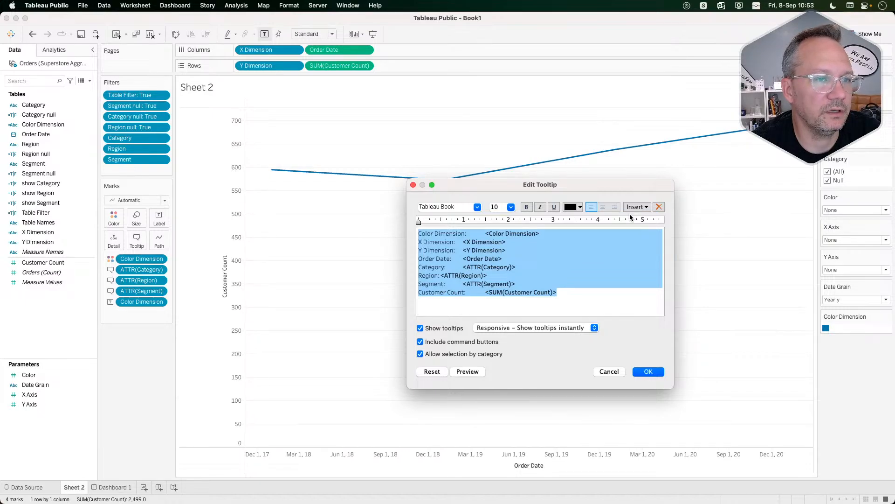
# Switch to the Arc browser and set the original dashboard's Date Grain to Yearly to examine how it displays.
pyautogui.press('super+Tab')
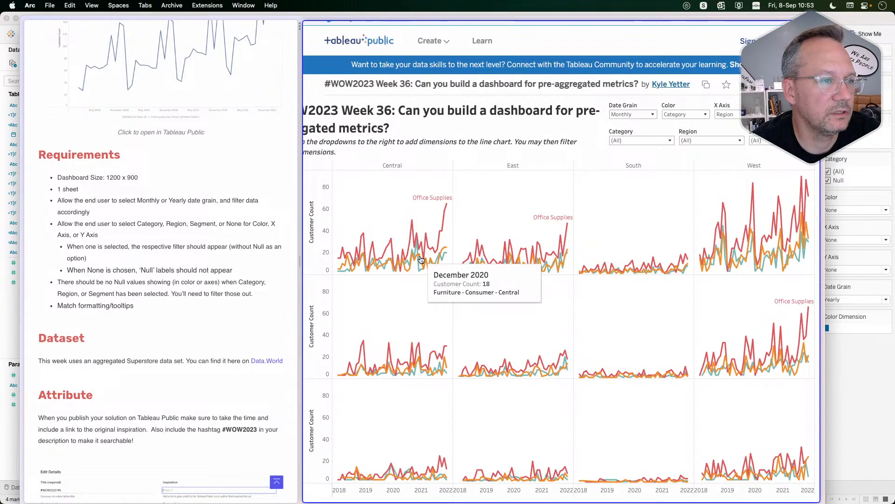
pyautogui.press('super+Tab')
pyautogui.press('super+Tab')
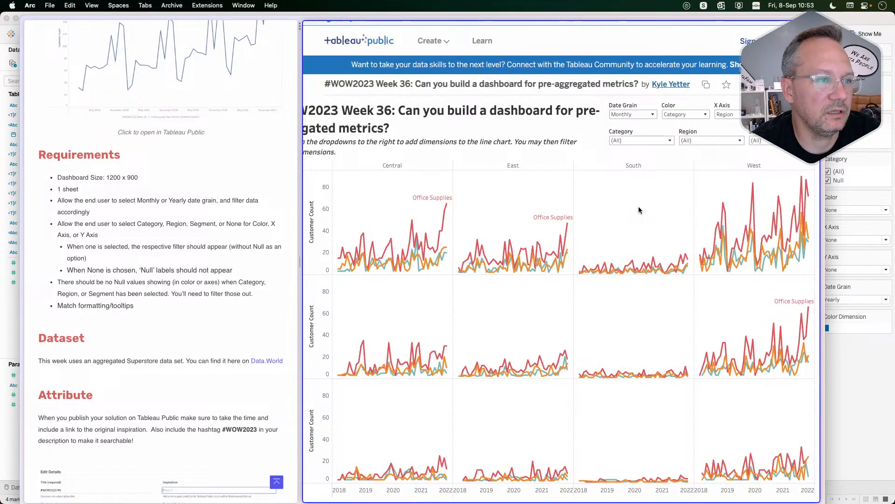
pyautogui.click(637, 112)
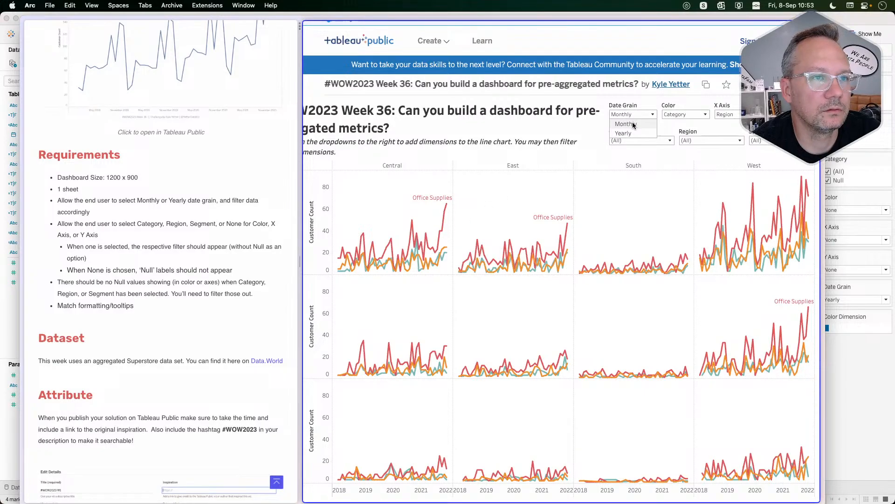
pyautogui.click(625, 133)
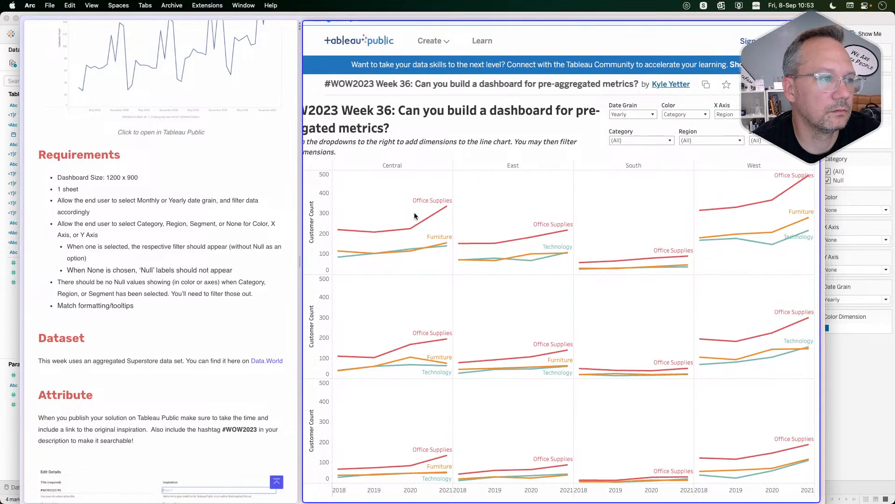
# Switch back to Tableau and replace the whole tooltip text with the Order Date field at font size 12.
pyautogui.press('super+Tab')
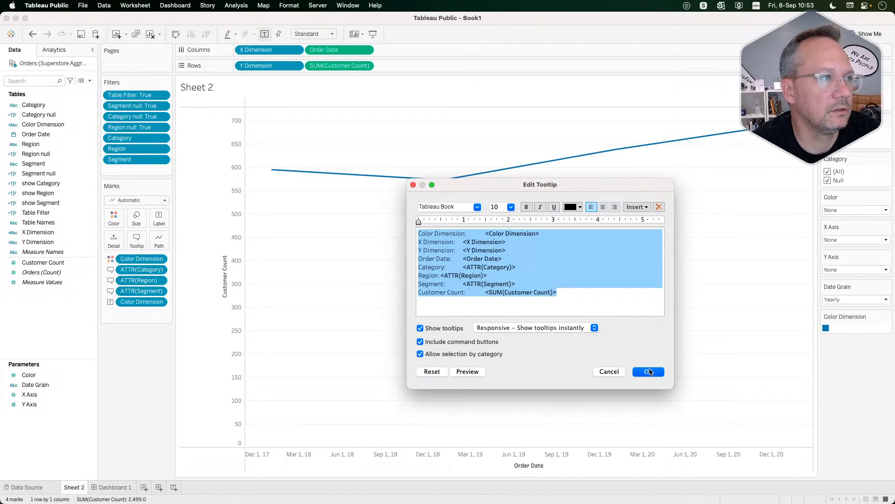
pyautogui.click(637, 208)
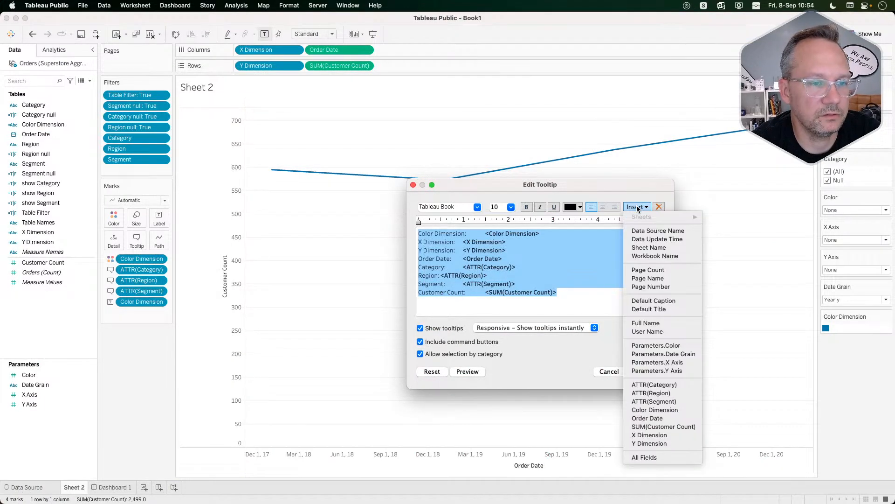
pyautogui.click(651, 417)
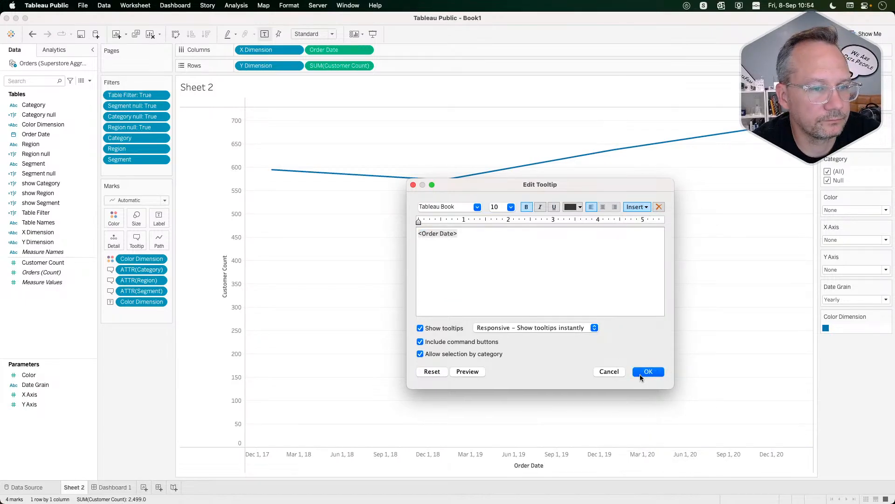
pyautogui.doubleClick(437, 234)
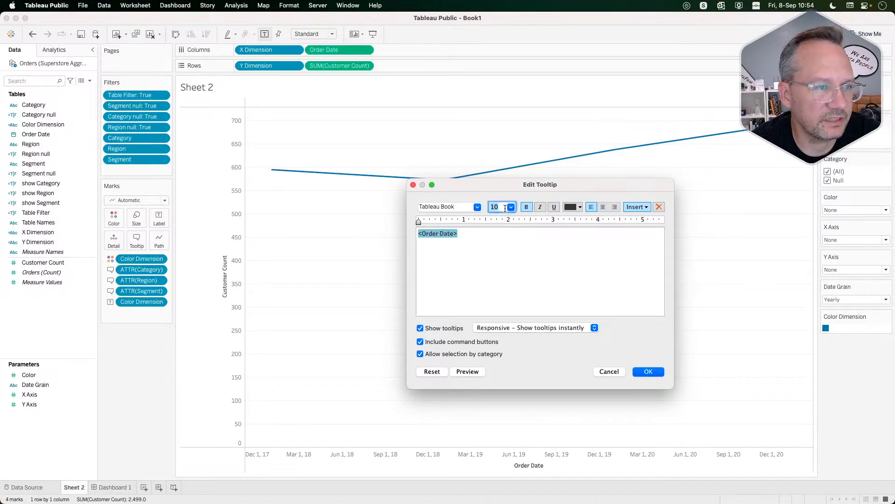
pyautogui.click(511, 207)
pyautogui.click(499, 240)
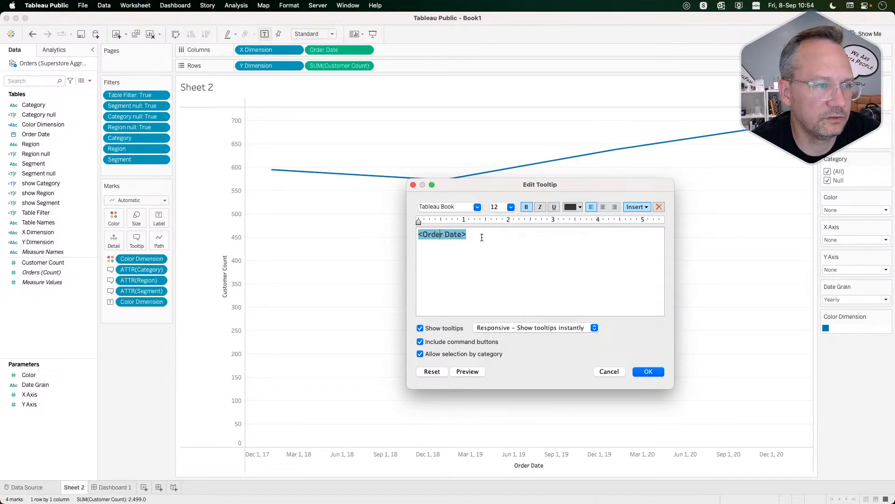
pyautogui.click(479, 233)
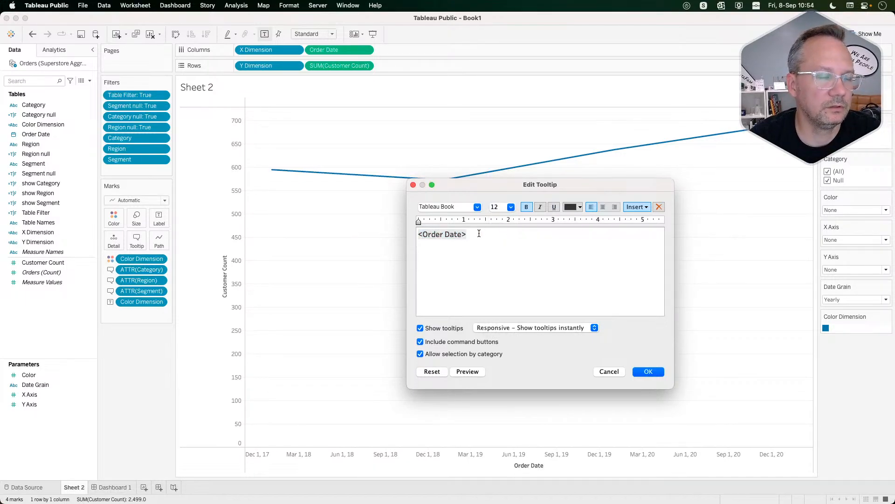
# Insert the SUM(Customer Count) field on the tooltip's second line and set its font size to 10.
pyautogui.click(634, 207)
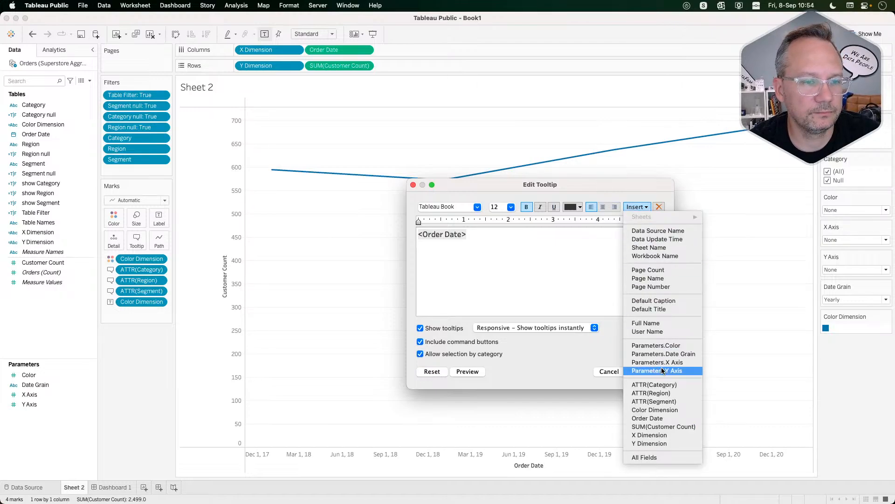
pyautogui.click(662, 429)
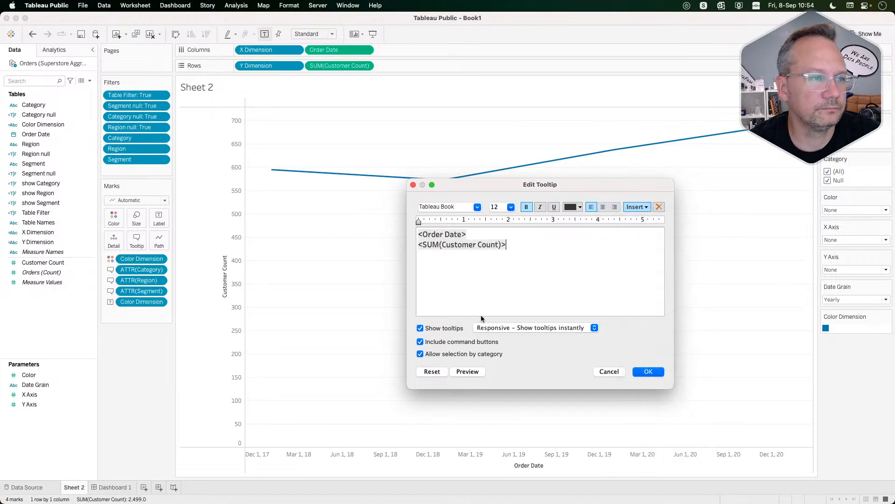
pyautogui.tripleClick(426, 245)
pyautogui.click(511, 207)
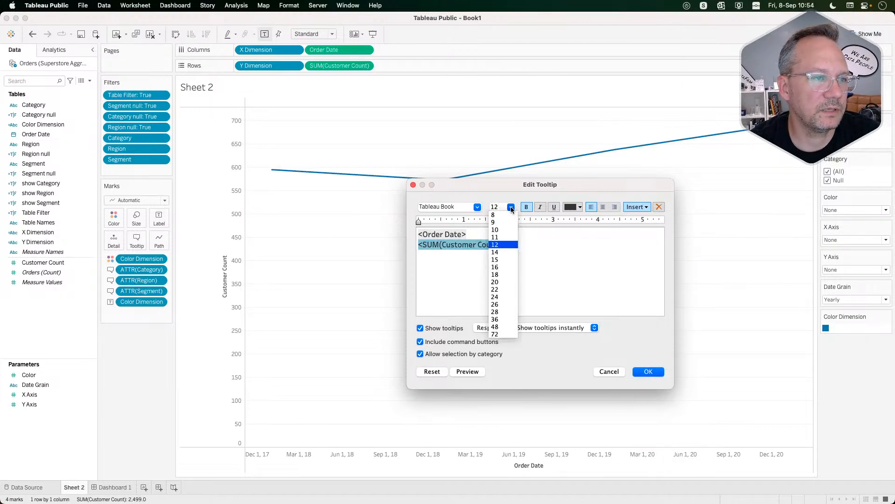
pyautogui.click(498, 229)
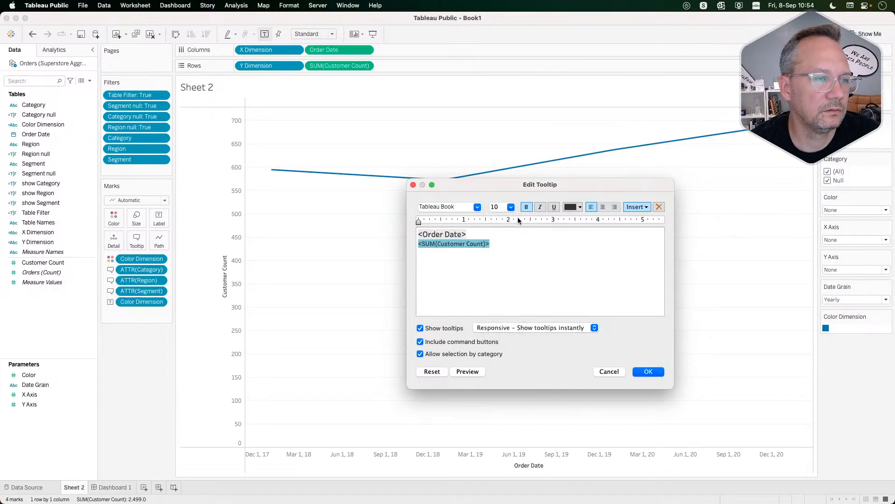
pyautogui.click(572, 208)
pyautogui.click(572, 208)
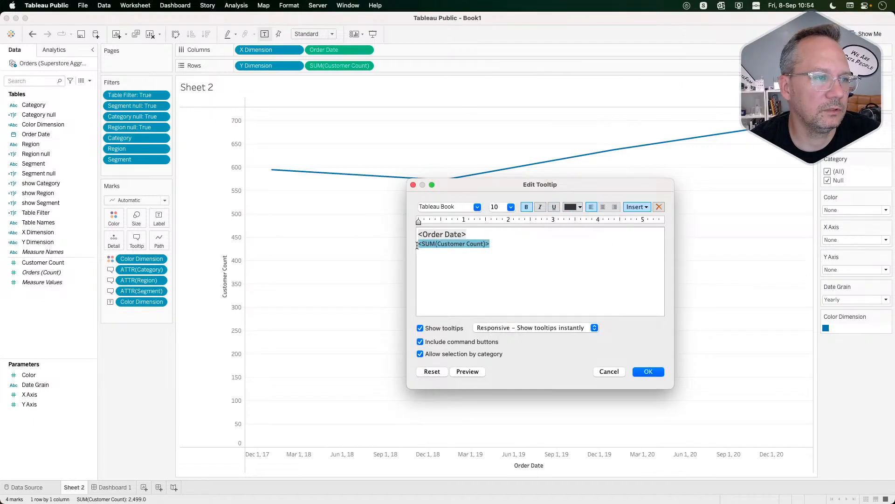
# Add the non-bold grey label "Customer Count:" before the SUM(Customer Count) field and start a new line after it.
pyautogui.click(418, 245)
pyautogui.click(572, 207)
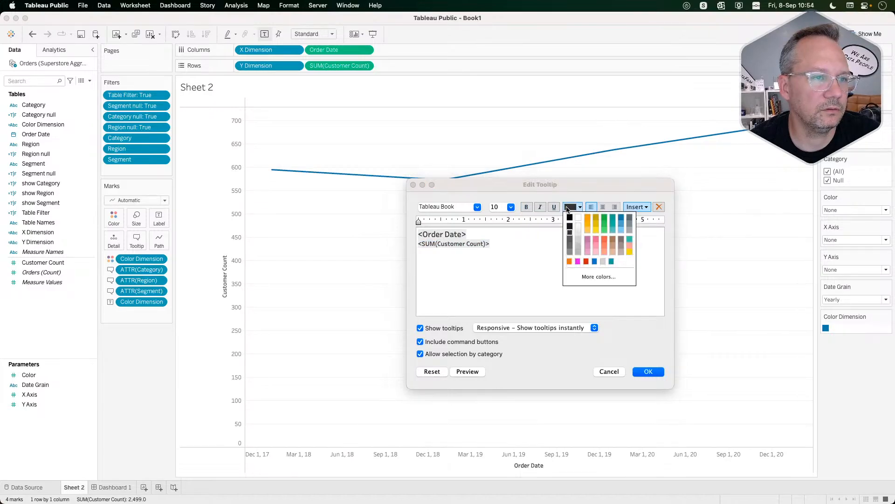
pyautogui.click(569, 248)
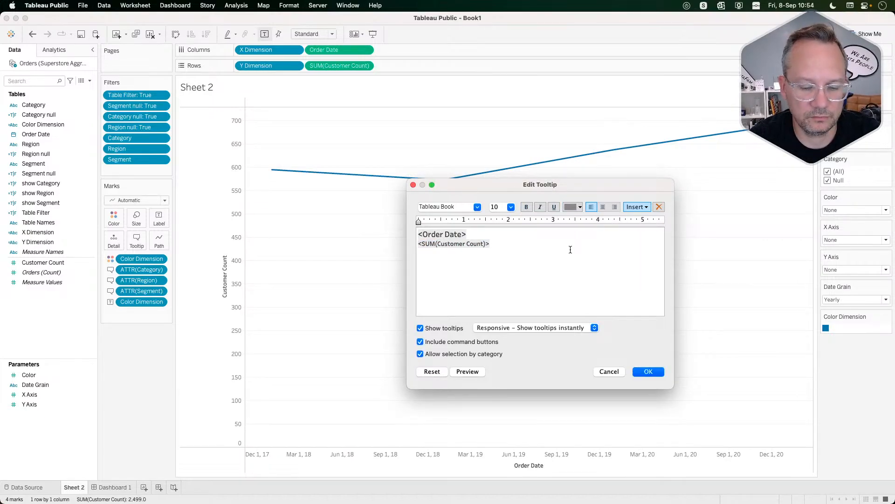
pyautogui.write('Customer Cou')
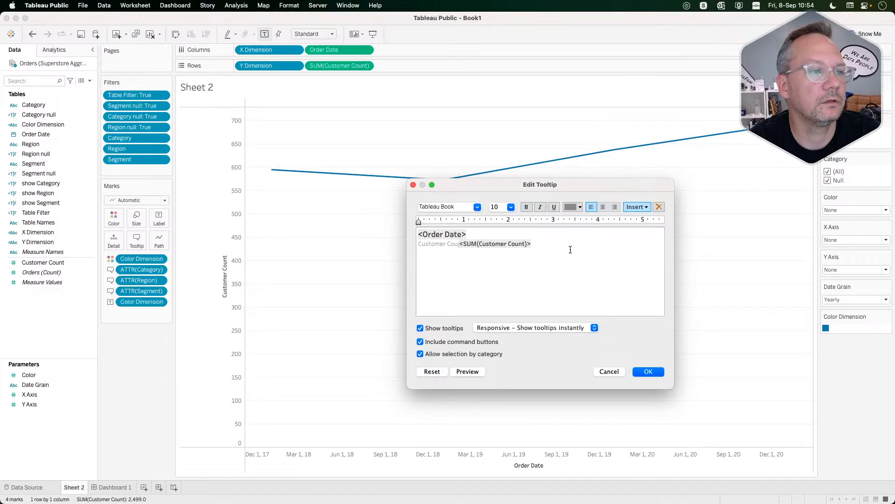
pyautogui.write('nt:')
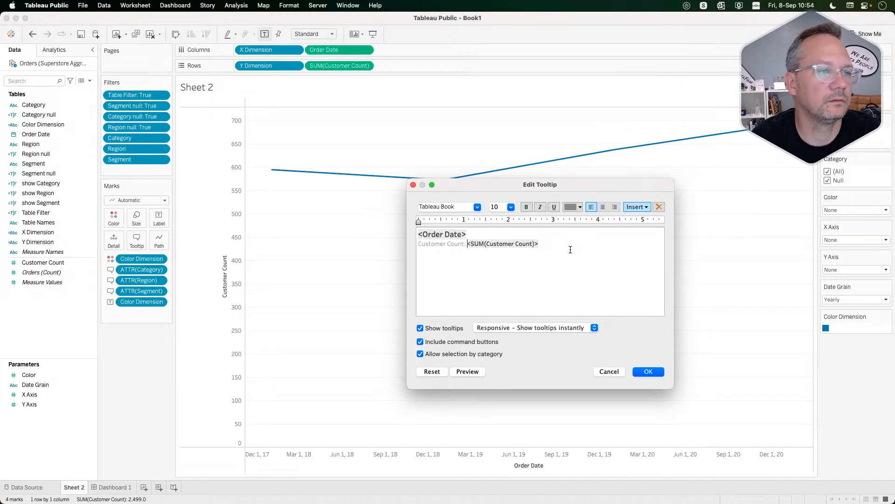
pyautogui.click(568, 248)
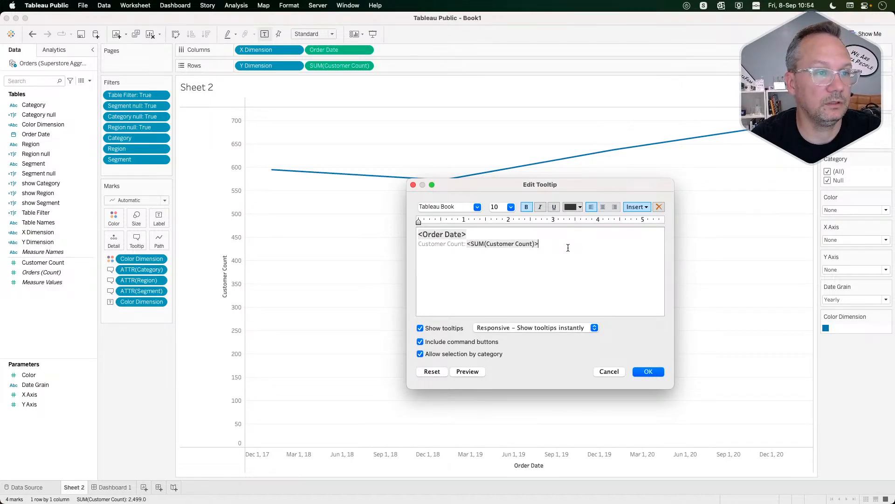
pyautogui.press('Return')
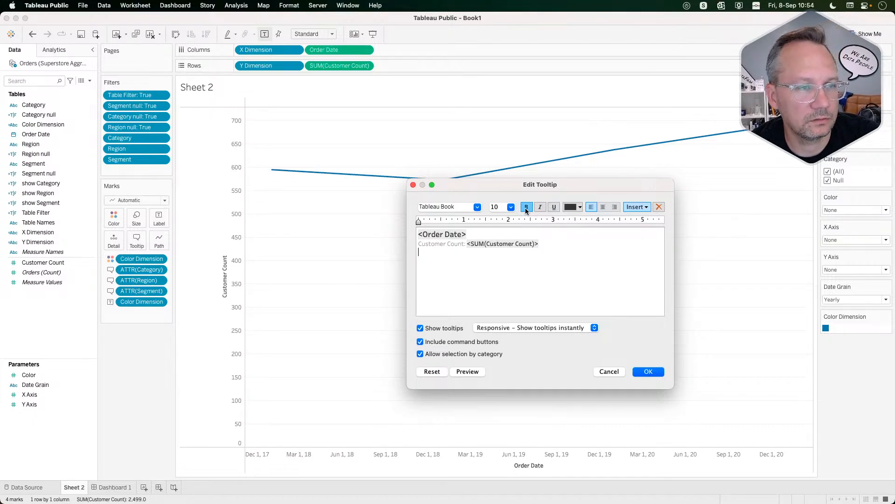
# Insert the fields ATTR(Category), ATTR(Region) and ATTR(Segment) on the tooltip's third line, separated by " - ".
pyautogui.click(634, 207)
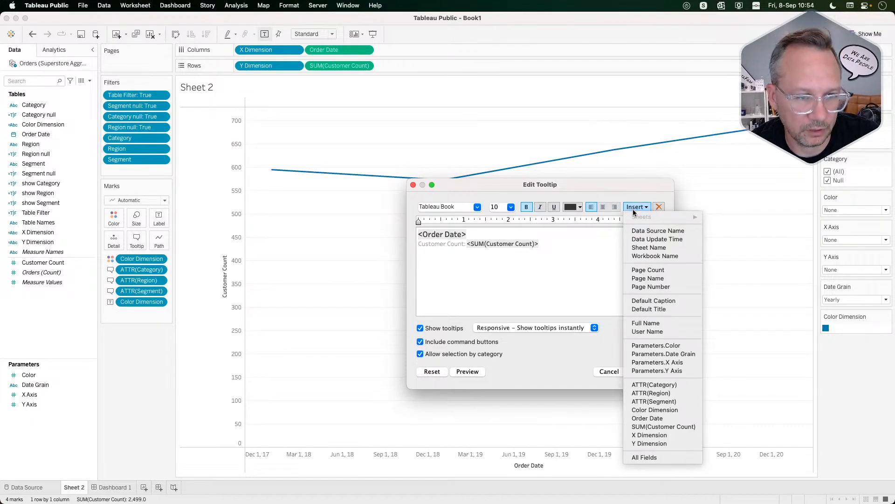
pyautogui.click(669, 388)
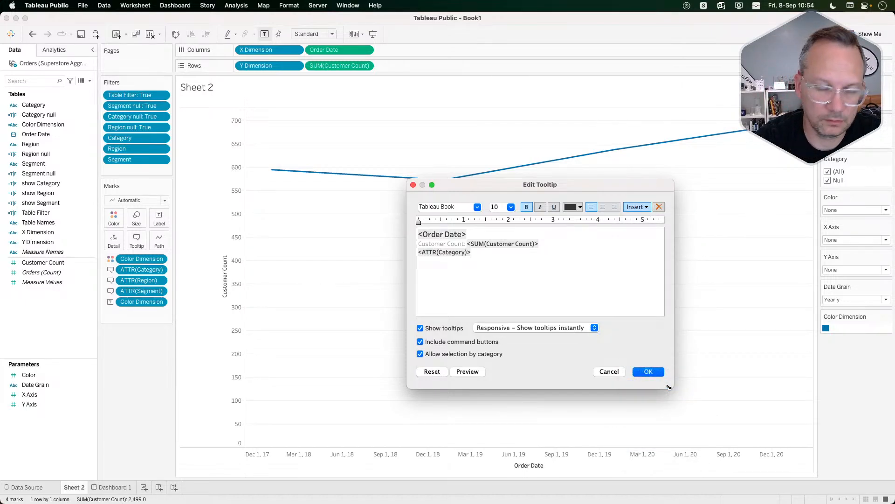
pyautogui.write('-')
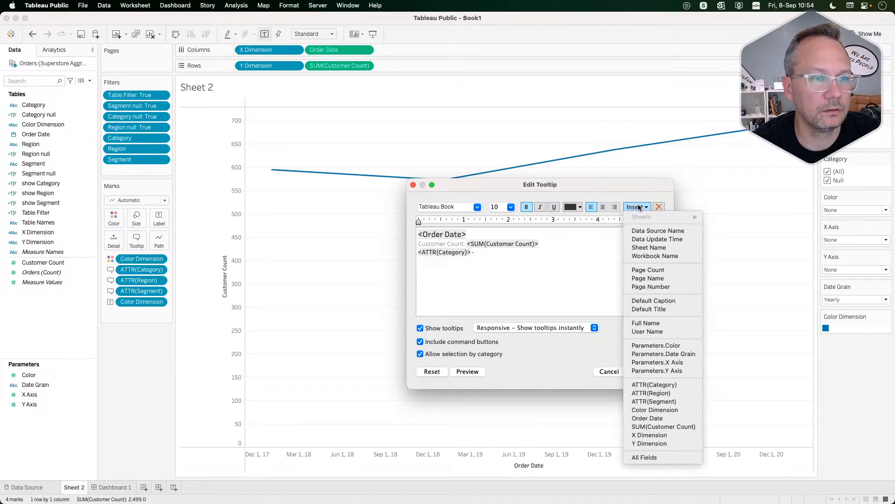
pyautogui.click(637, 207)
pyautogui.click(659, 394)
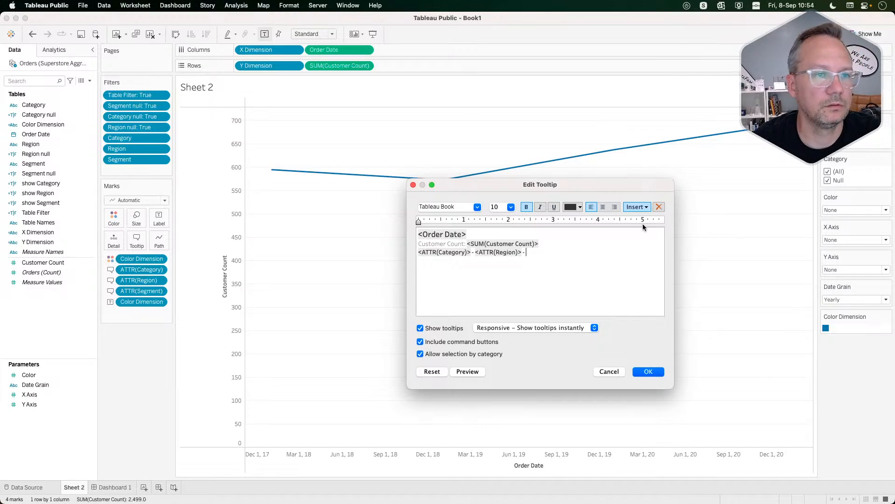
pyautogui.click(637, 207)
pyautogui.click(667, 402)
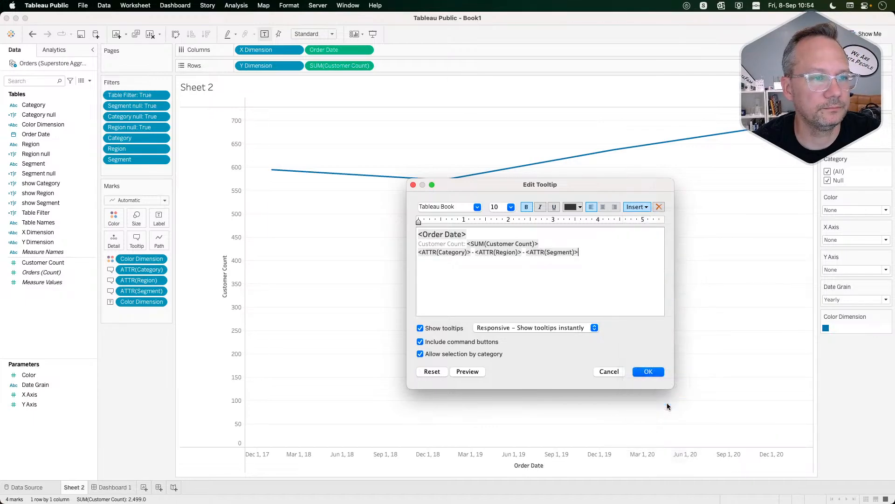
# Make the tooltip's third line non-bold, disable command buttons and selection by category, and apply the tooltip.
pyautogui.moveTo(584, 252); pyautogui.dragTo(420, 252)
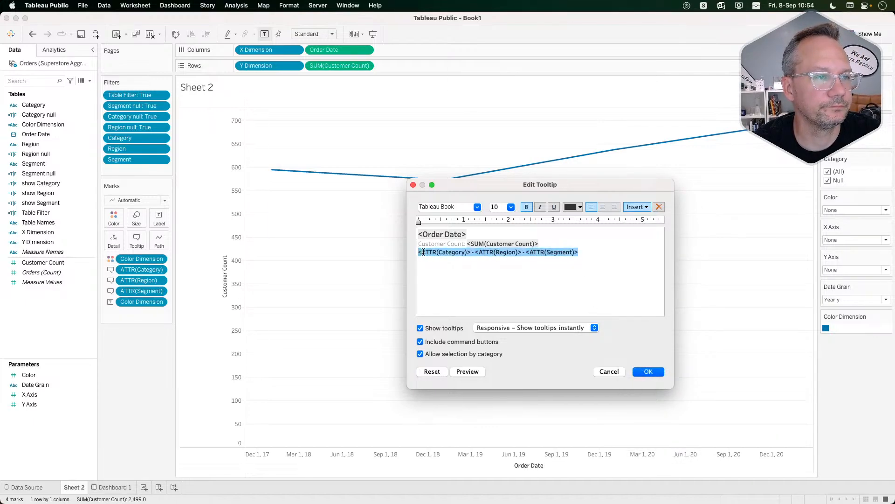
pyautogui.click(518, 276)
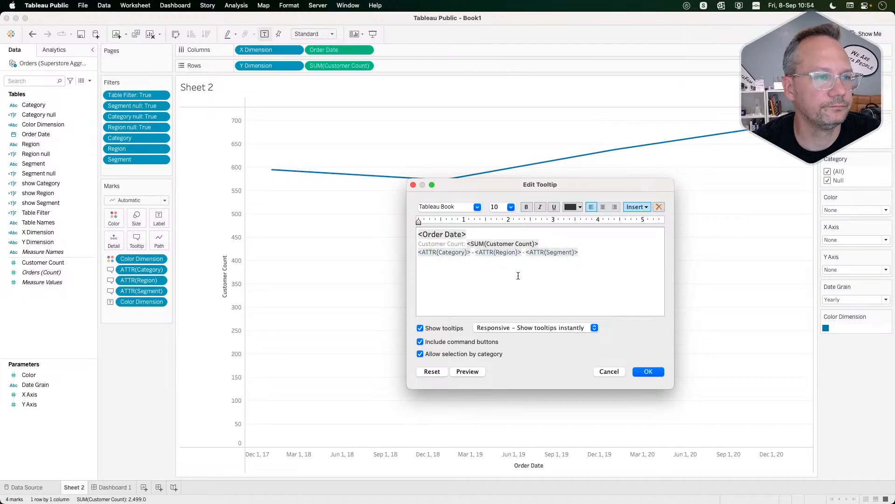
pyautogui.click(445, 342)
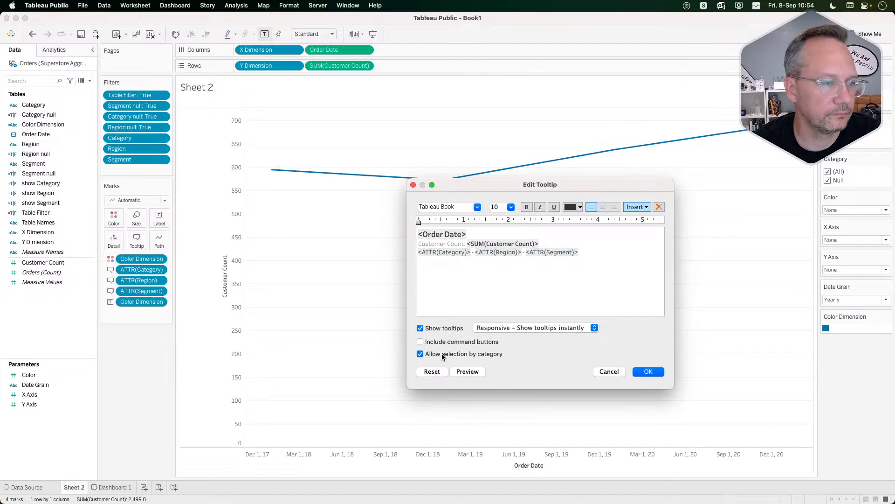
pyautogui.click(441, 354)
pyautogui.click(650, 372)
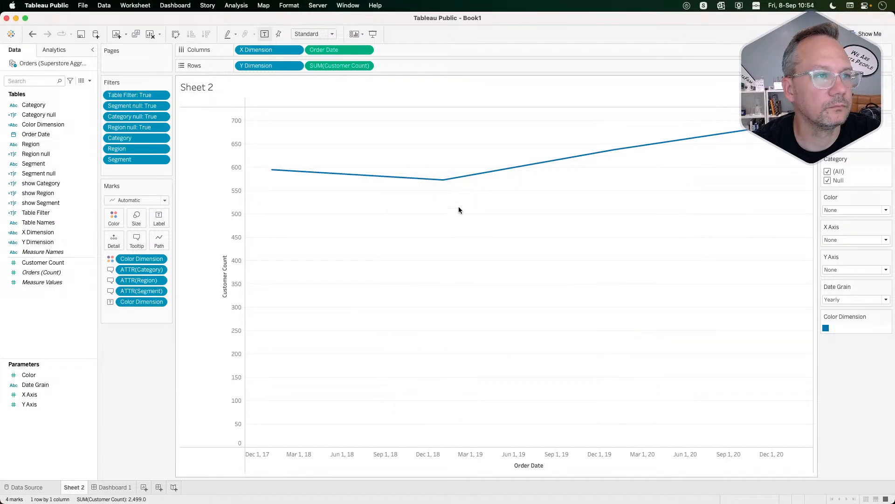
pyautogui.moveTo(448, 177)
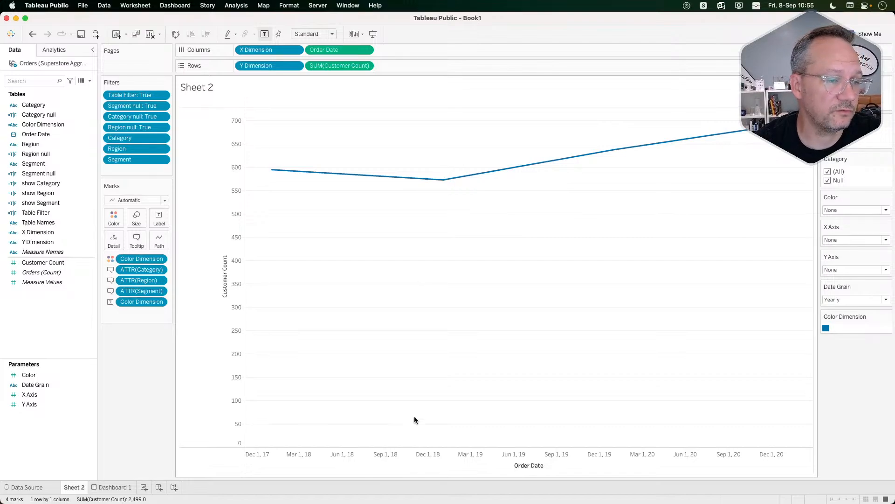
# Switch to Arc to check the date axis labels on the original dashboard, and return to Tableau.
pyautogui.rightClick(367, 455)
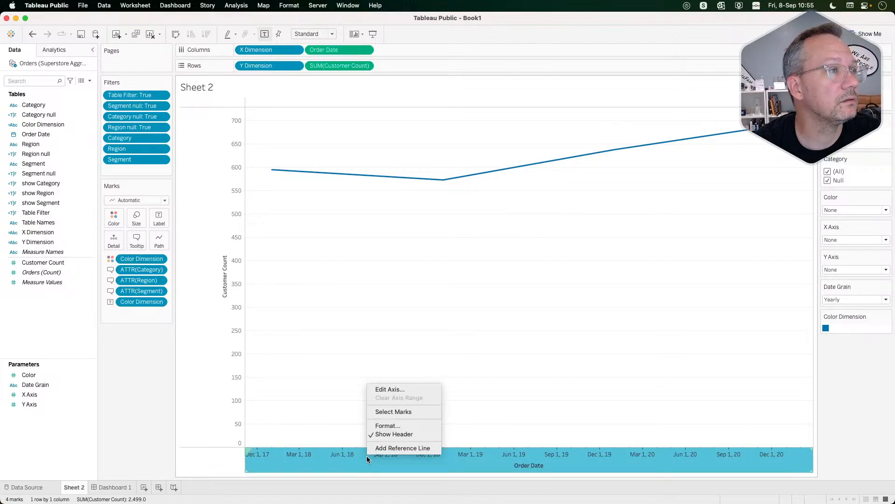
pyautogui.click(339, 340)
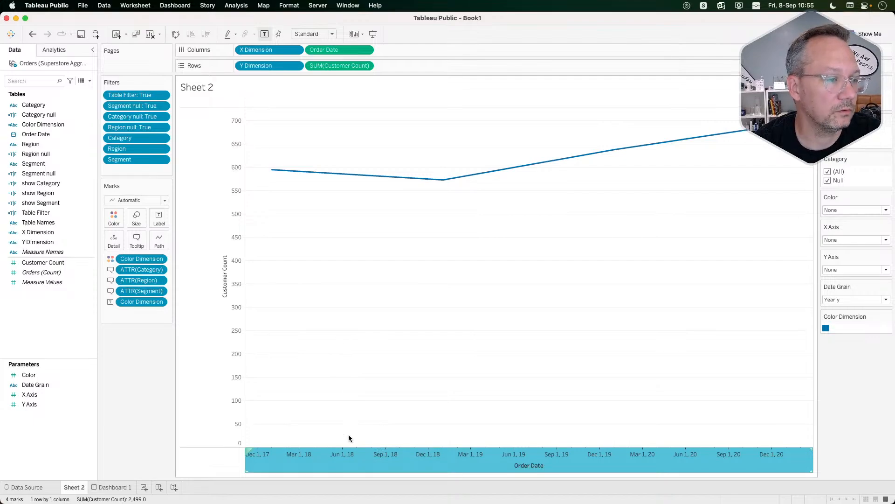
pyautogui.rightClick(356, 455)
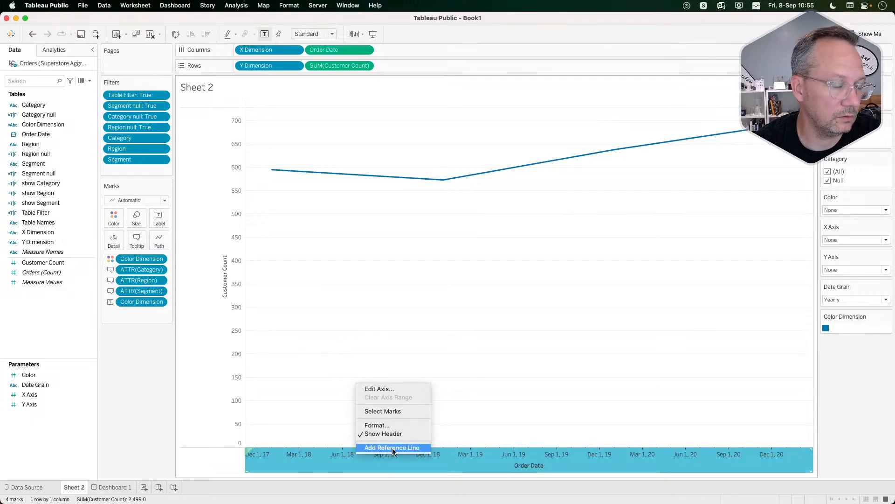
pyautogui.press('super+Tab')
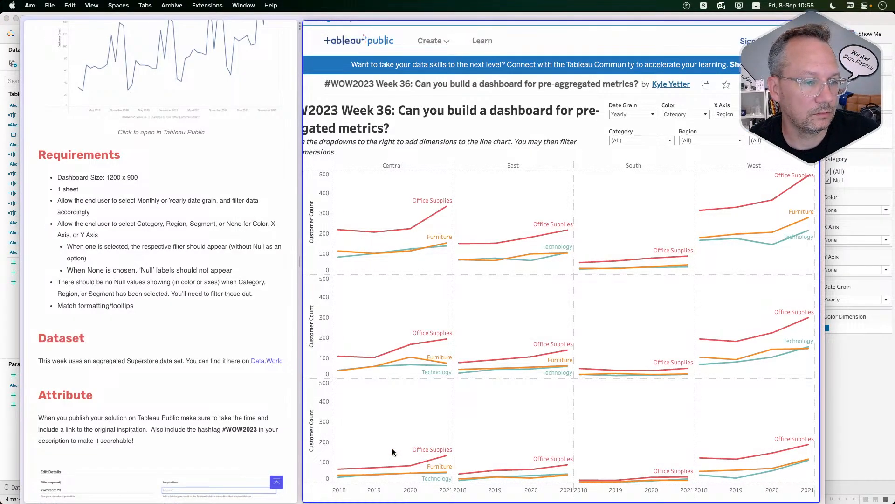
pyautogui.press('super+Tab')
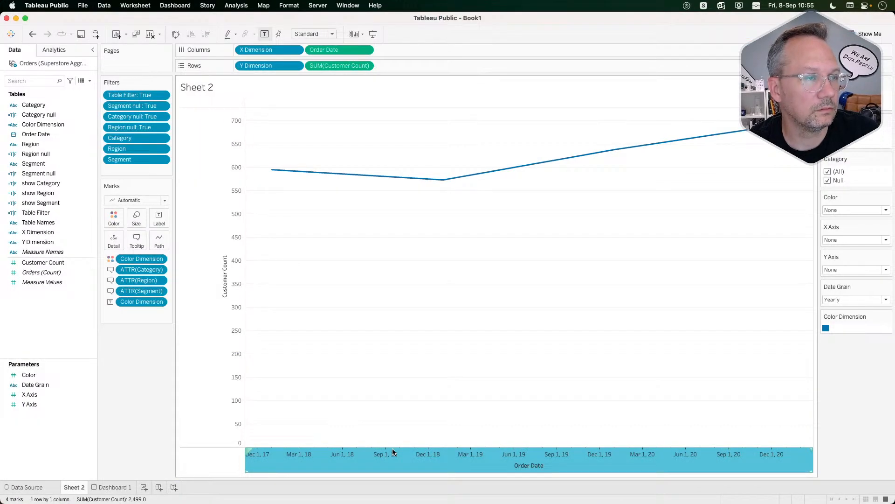
# Format the Order Date axis scale with the custom date format "mmmm yyyy".
pyautogui.rightClick(382, 455)
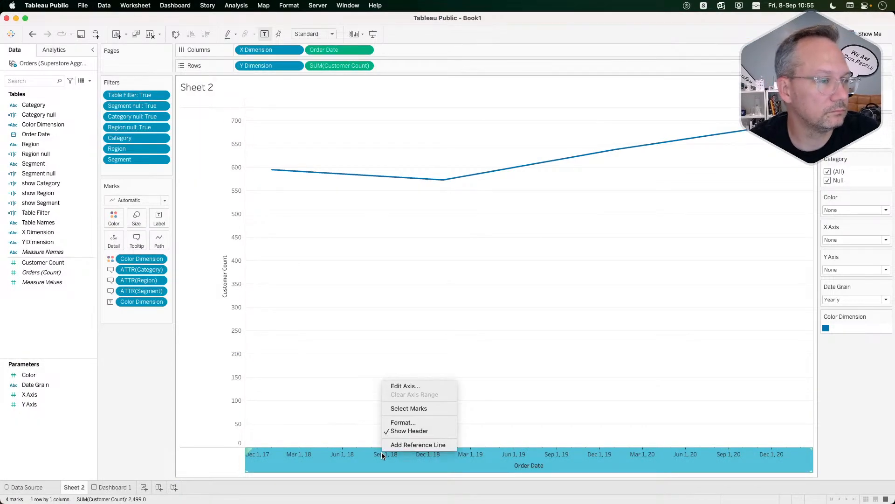
pyautogui.click(407, 424)
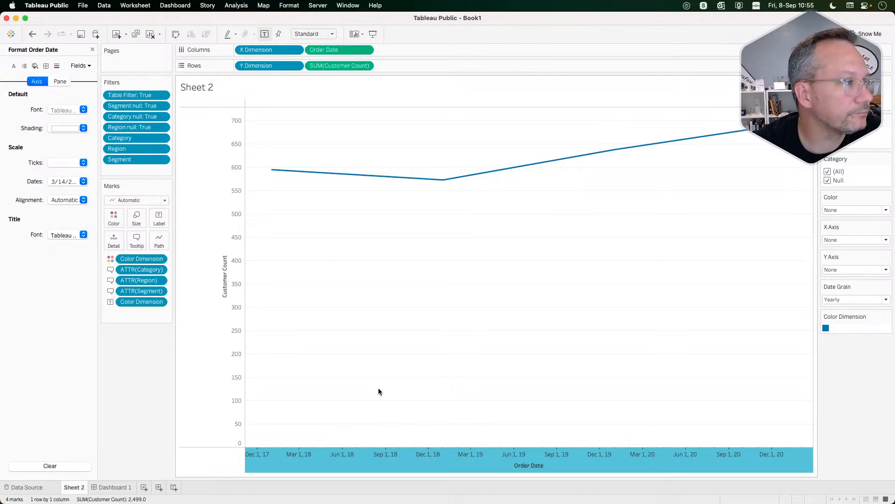
pyautogui.click(62, 182)
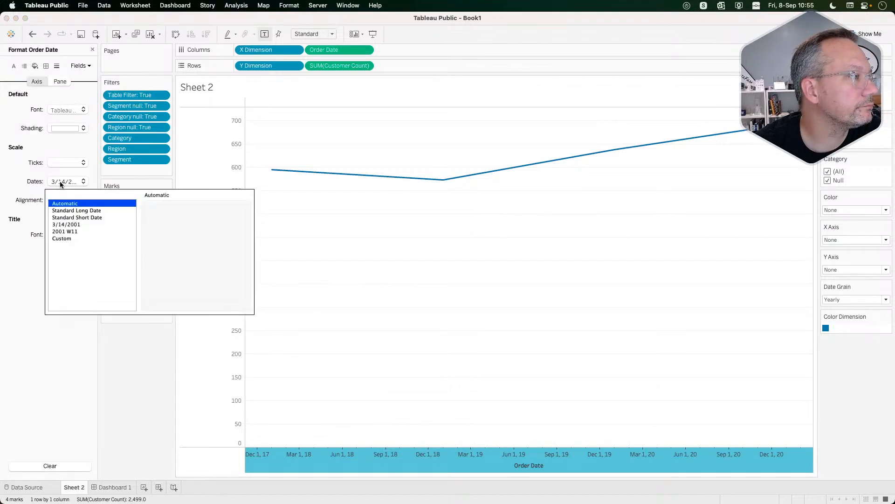
pyautogui.click(66, 238)
pyautogui.click(163, 221)
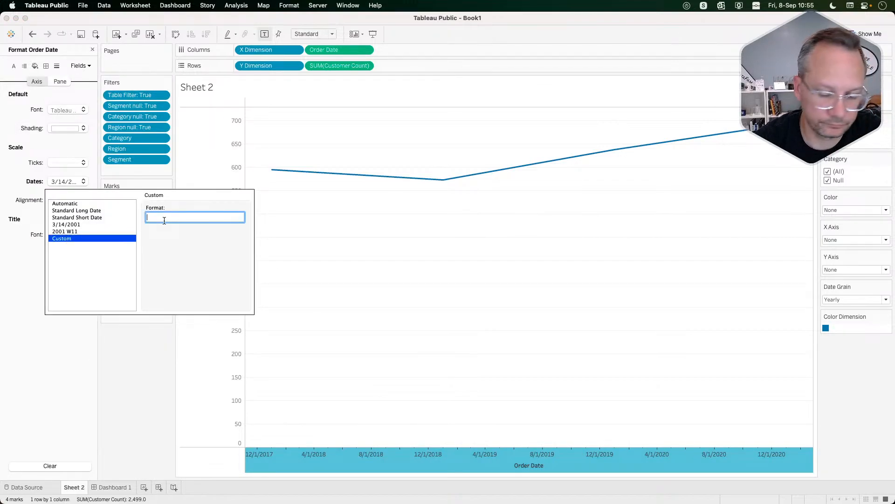
pyautogui.write('mmm')
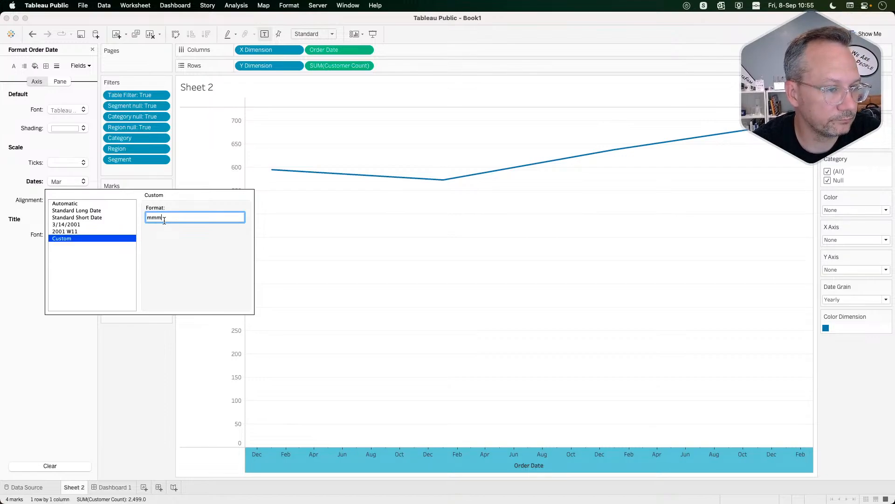
pyautogui.write('m')
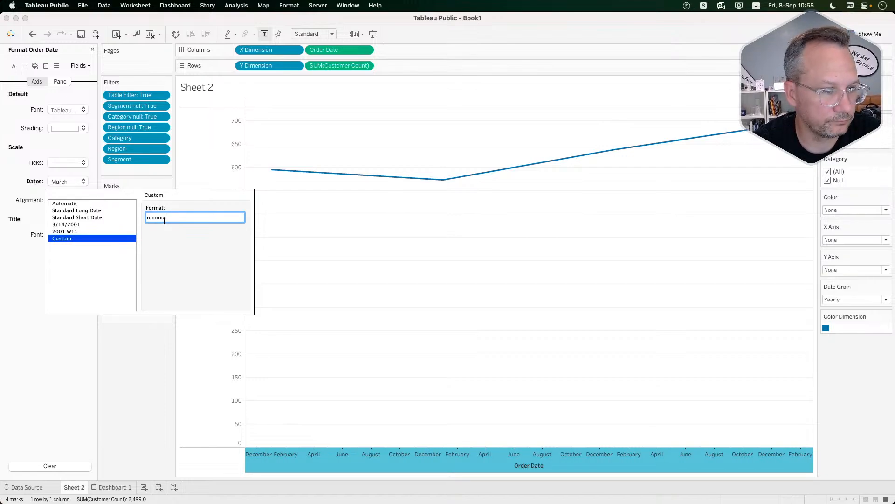
pyautogui.write(' yyy')
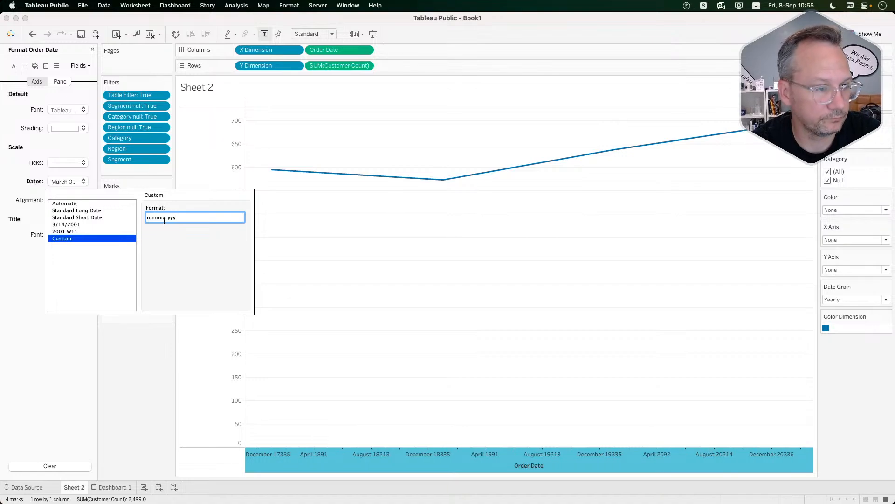
pyautogui.press('BackSpace')
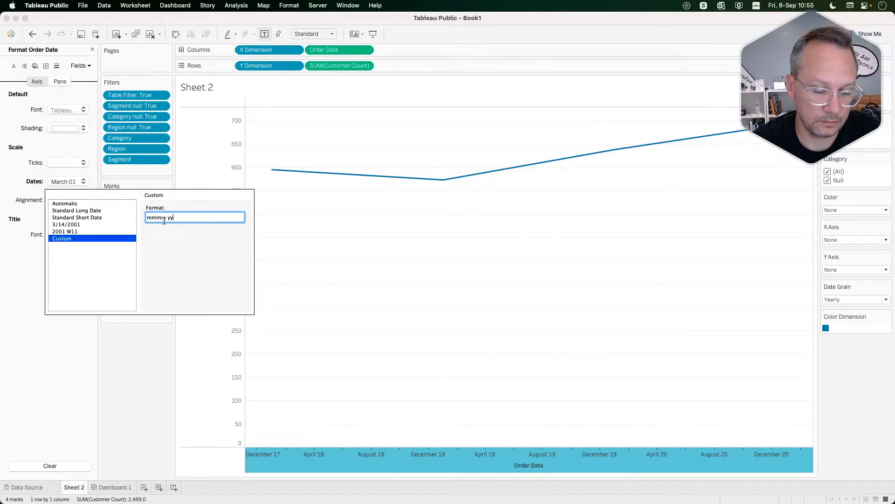
pyautogui.write('y')
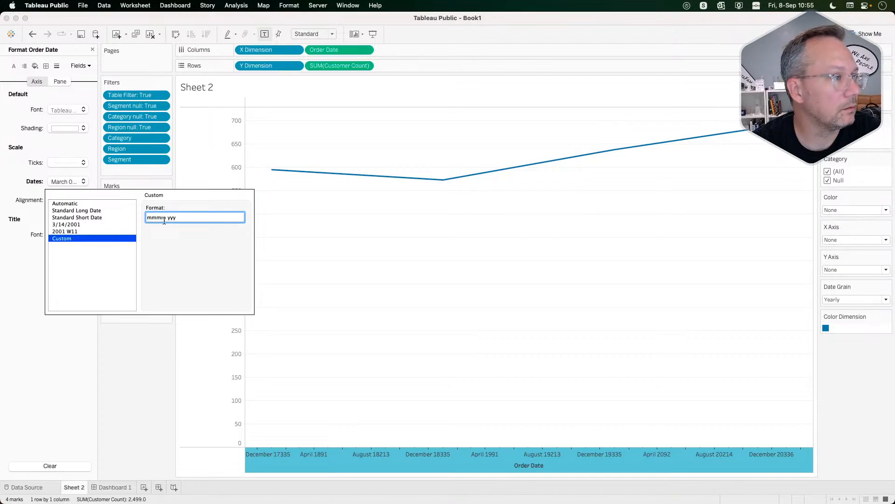
pyautogui.write('y')
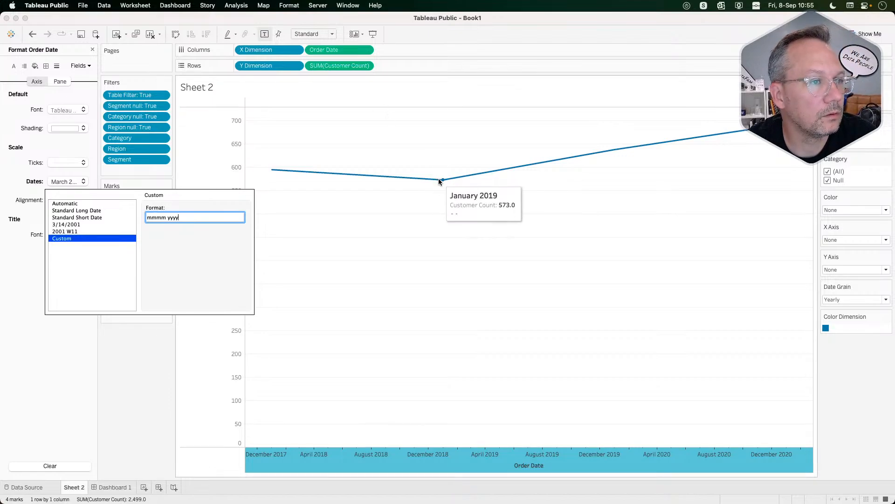
pyautogui.click(420, 272)
# Compare the axis with the original in Arc, return to Tableau and hide the Sheet 2 title on Dashboard 1.
pyautogui.press('super+Tab')
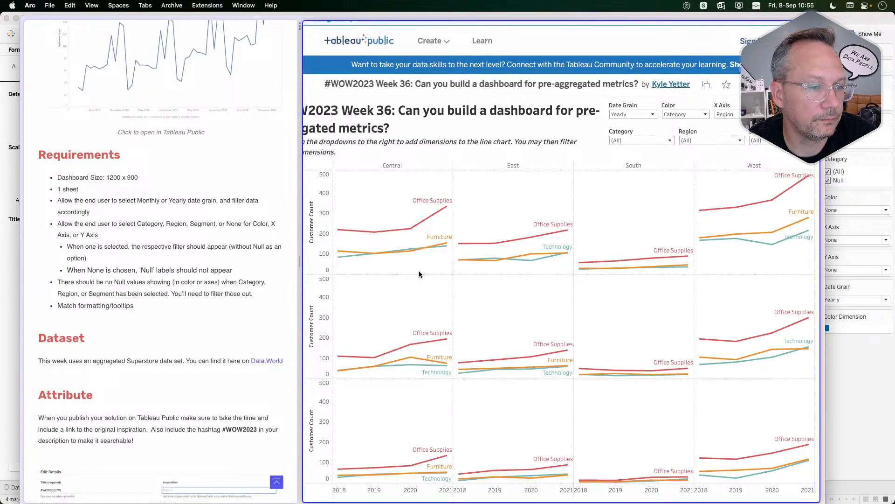
pyautogui.press('super+Tab')
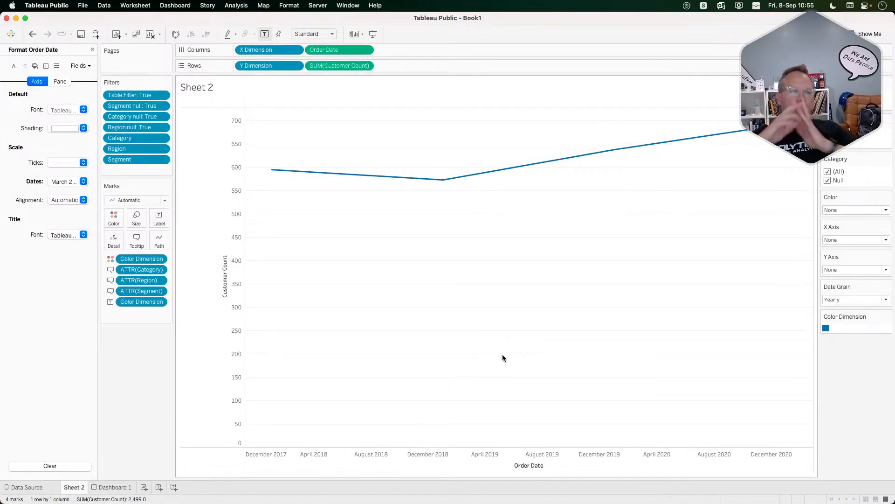
pyautogui.click(122, 487)
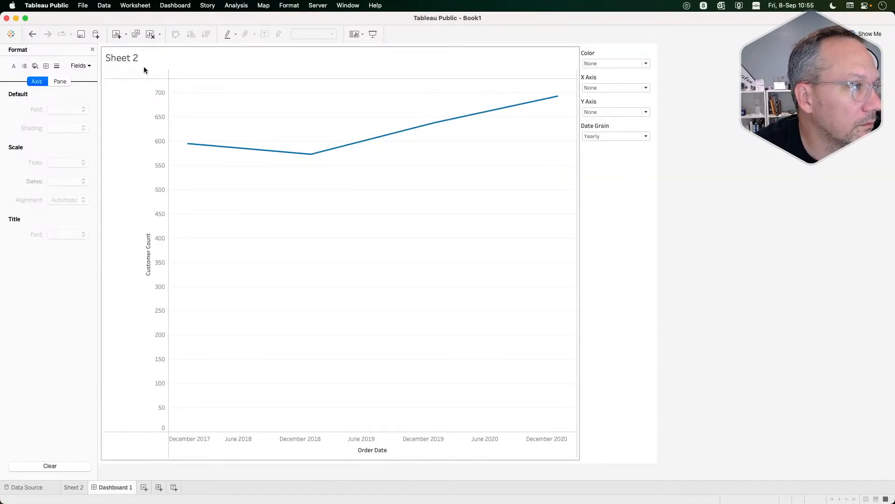
pyautogui.rightClick(130, 60)
pyautogui.click(152, 83)
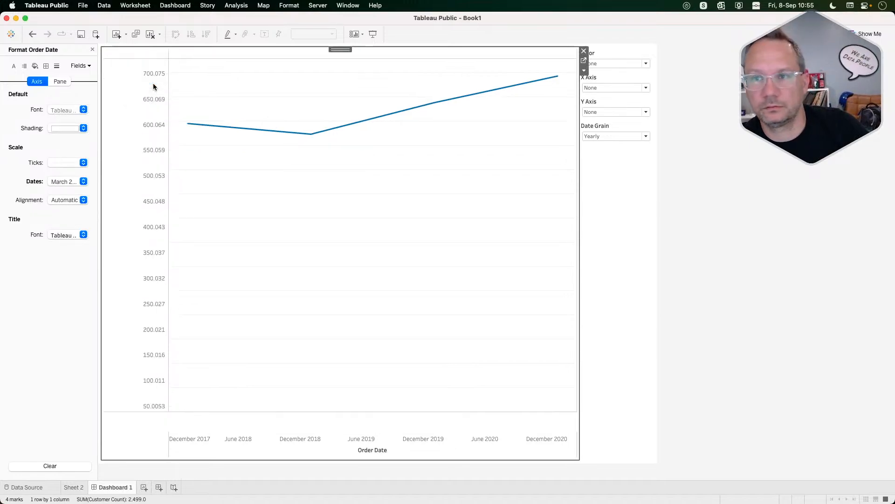
# Switch to Arc to examine the title and filter layout of the original dashboard, and return to Tableau.
pyautogui.press('super+Tab')
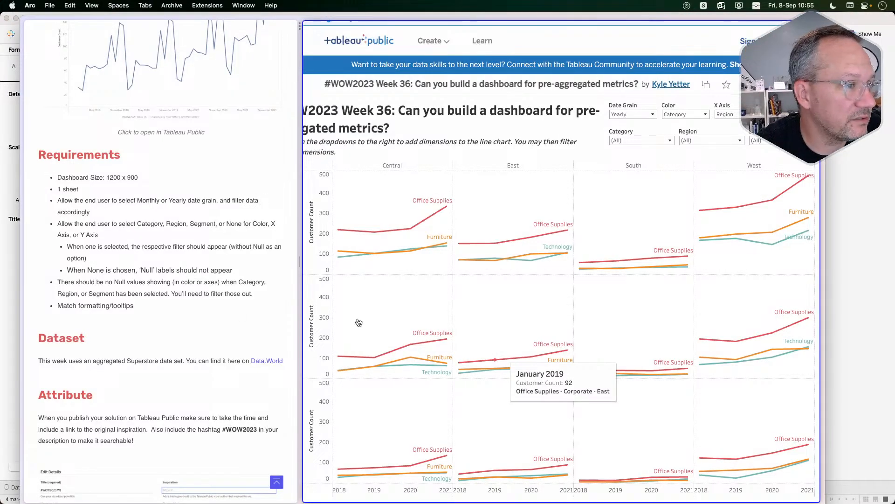
pyautogui.scroll(1, 497, 297)
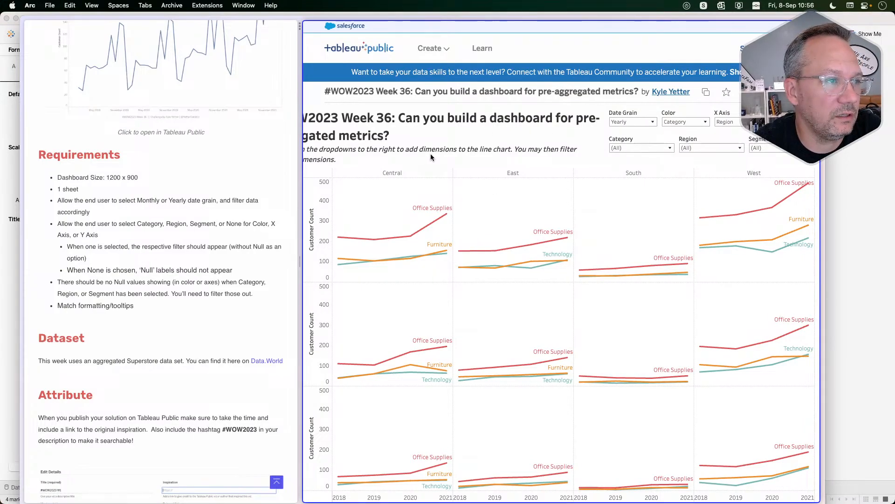
pyautogui.press('super+Tab')
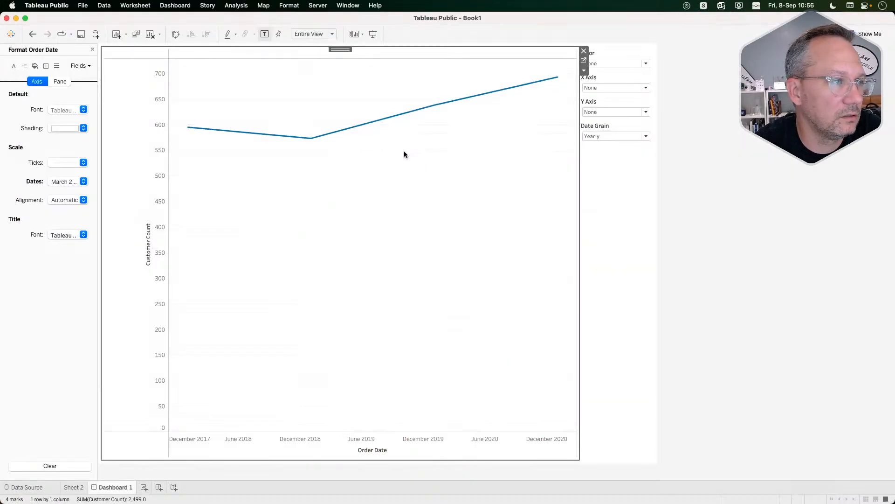
# Close the axis formatting, add a vertical container beside the chart on Dashboard 1 and place a blank object inside it.
pyautogui.click(93, 50)
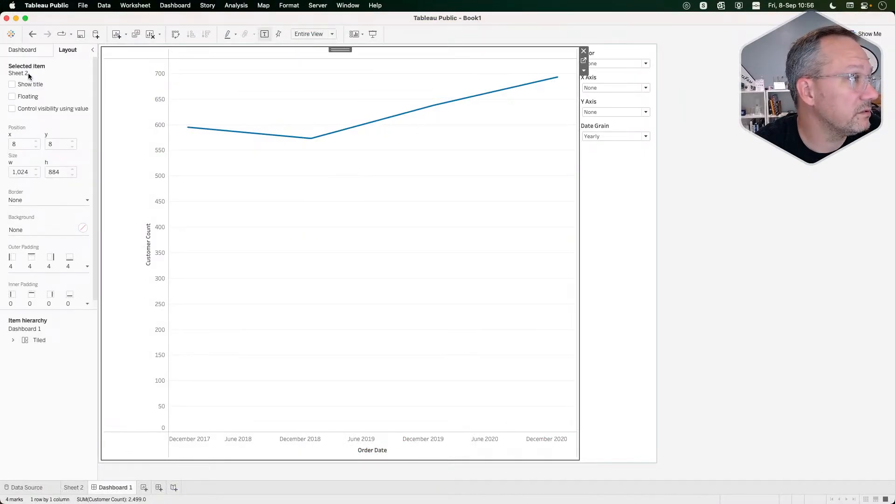
pyautogui.click(27, 50)
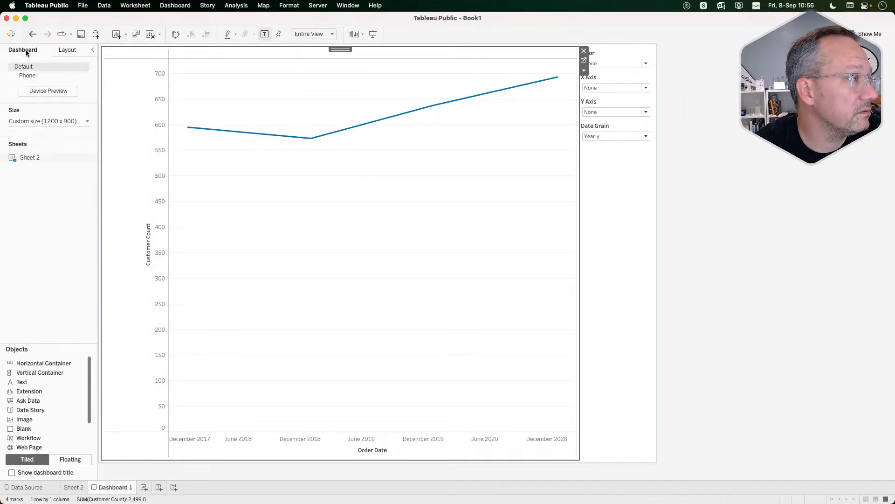
pyautogui.moveTo(37, 362); pyautogui.dragTo(62, 308)
pyautogui.click(41, 372)
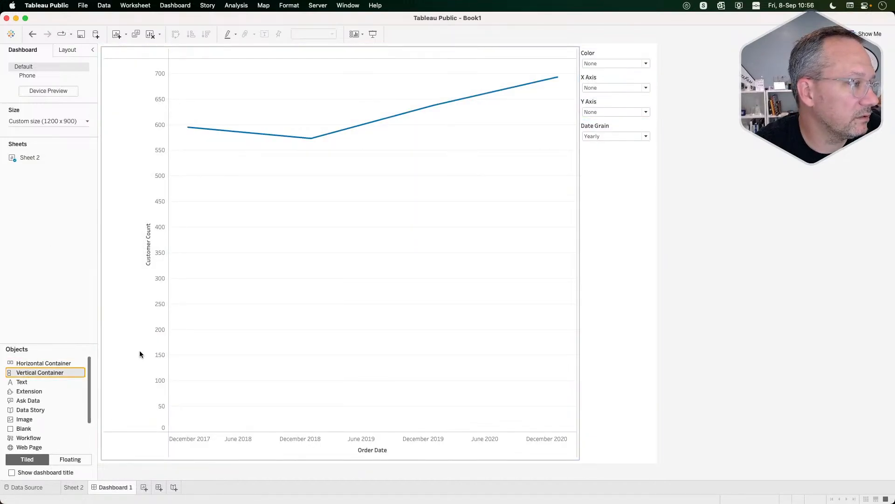
pyautogui.moveTo(48, 373); pyautogui.dragTo(127, 344)
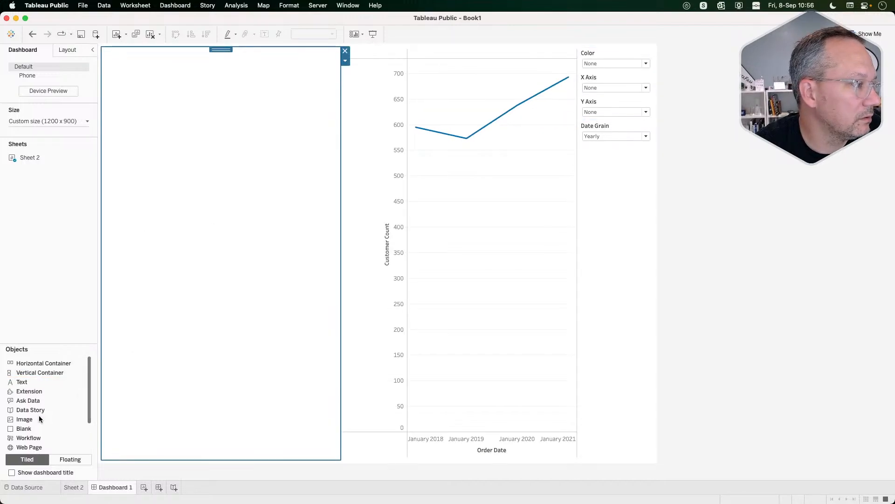
pyautogui.moveTo(32, 428); pyautogui.dragTo(200, 328)
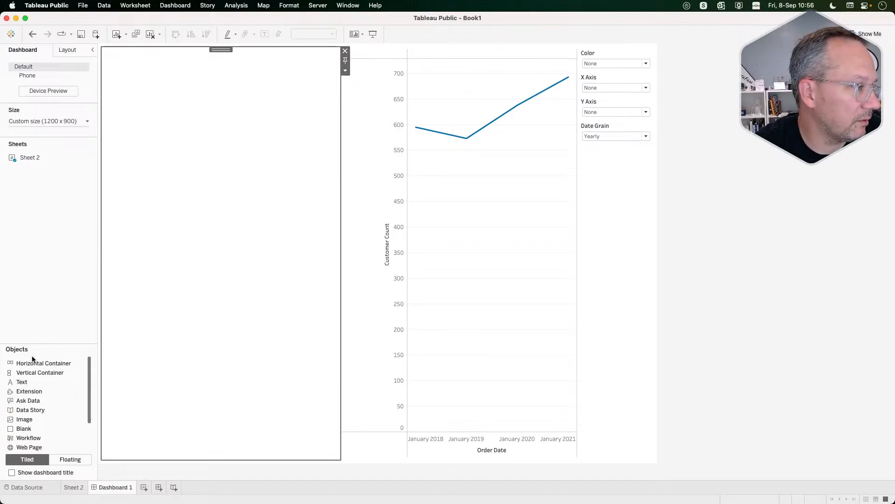
# Add a horizontal container above the blank in the vertical container and move the Sheet 2 chart in below it.
pyautogui.click(34, 375)
pyautogui.moveTo(34, 364); pyautogui.dragTo(253, 143)
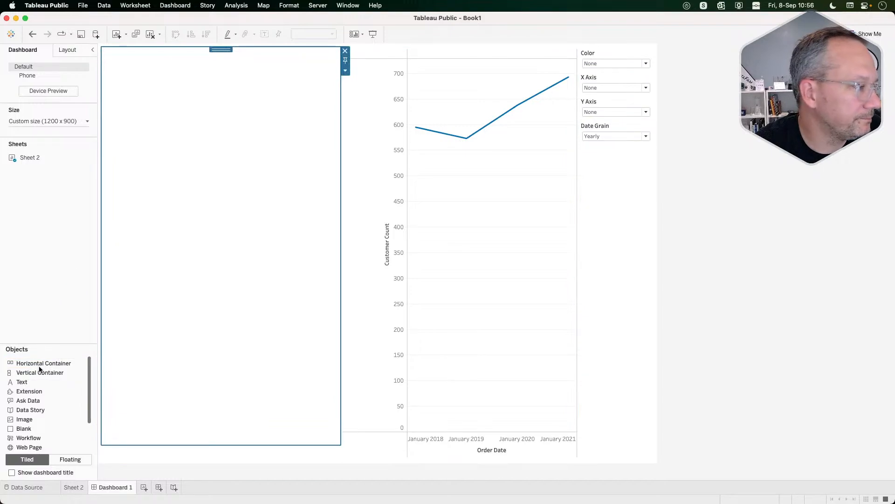
pyautogui.click(460, 223)
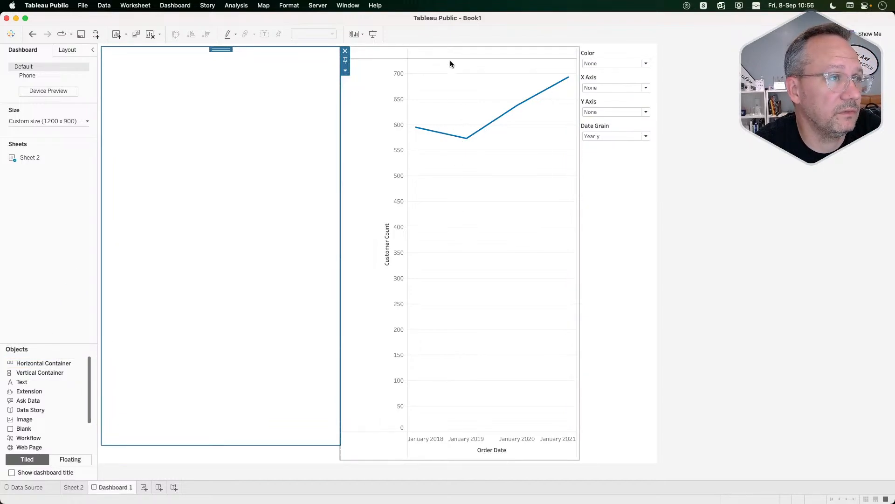
pyautogui.click(420, 172)
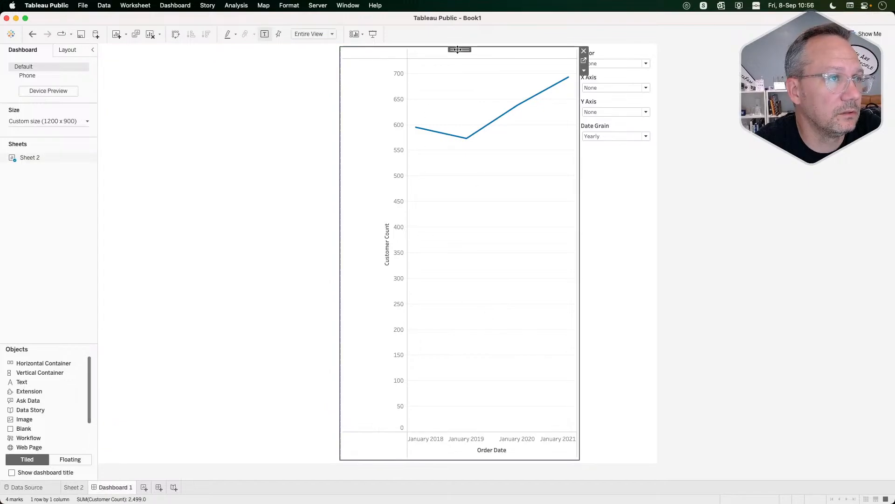
pyautogui.moveTo(457, 49); pyautogui.dragTo(269, 344)
pyautogui.moveTo(224, 427); pyautogui.dragTo(208, 440)
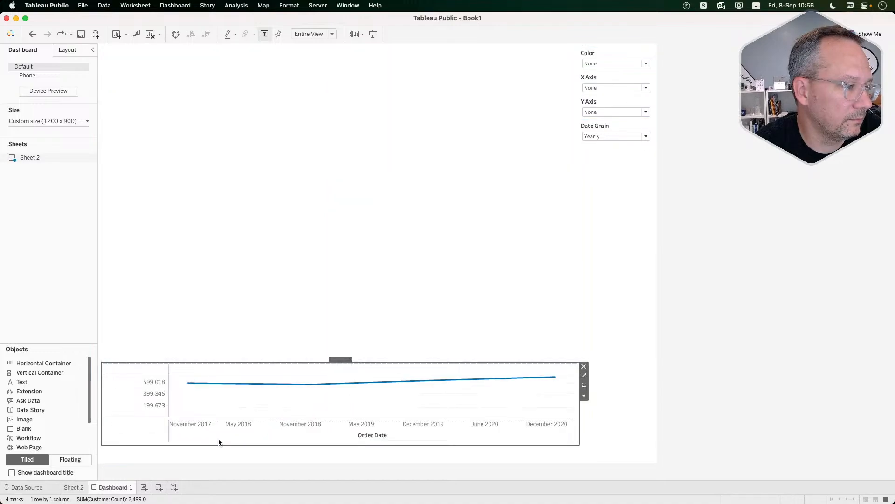
# Move the blank object above the Sheet 2 chart and enlarge the header area there to about 208 px high.
pyautogui.click(284, 458)
pyautogui.moveTo(340, 441); pyautogui.dragTo(341, 217)
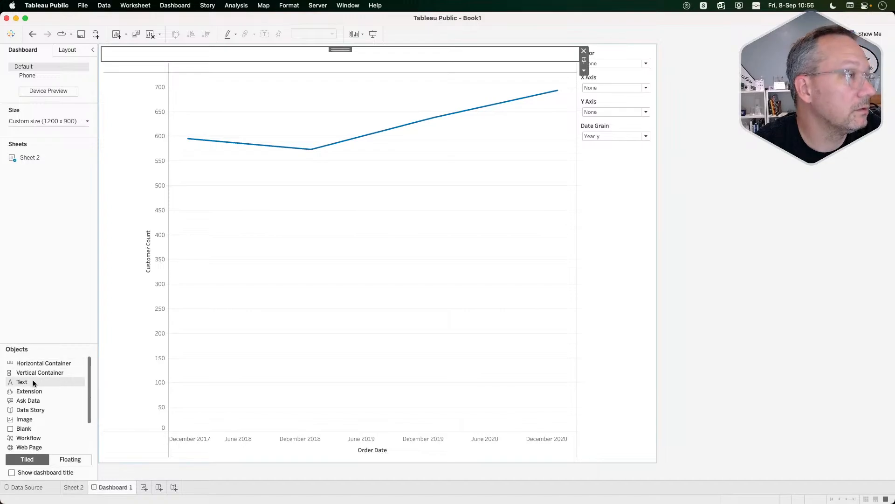
pyautogui.moveTo(34, 374)
pyautogui.mouseDown()
pyautogui.moveTo(218, 54)
pyautogui.moveTo(171, 62)
pyautogui.moveTo(114, 51)
pyautogui.mouseUp()
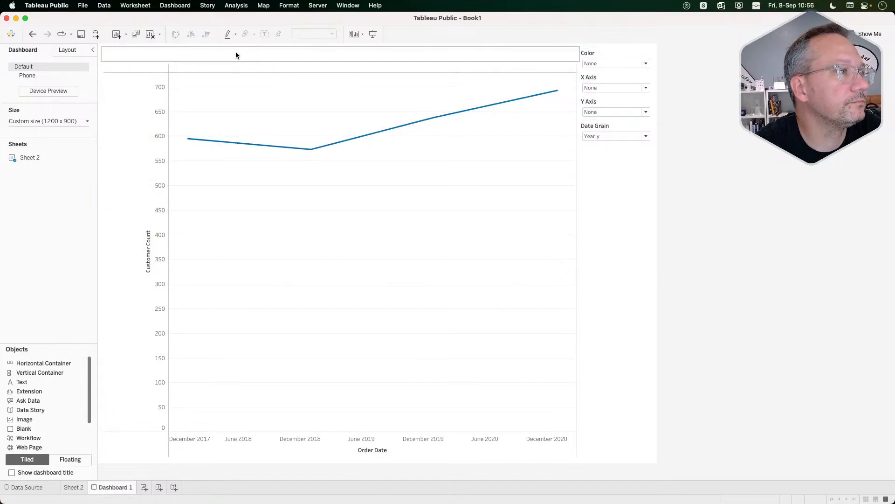
pyautogui.moveTo(250, 62); pyautogui.dragTo(246, 143)
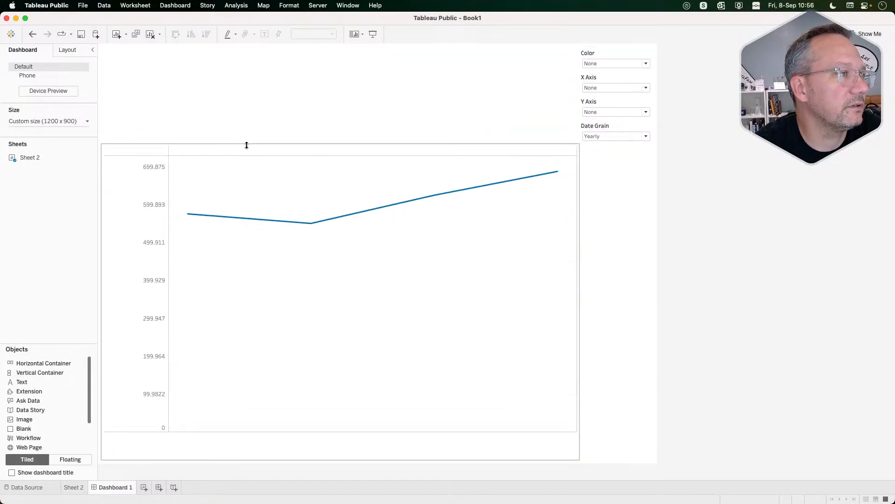
# Try to add another vertical container at the blank object in the header area above the chart.
pyautogui.click(168, 55)
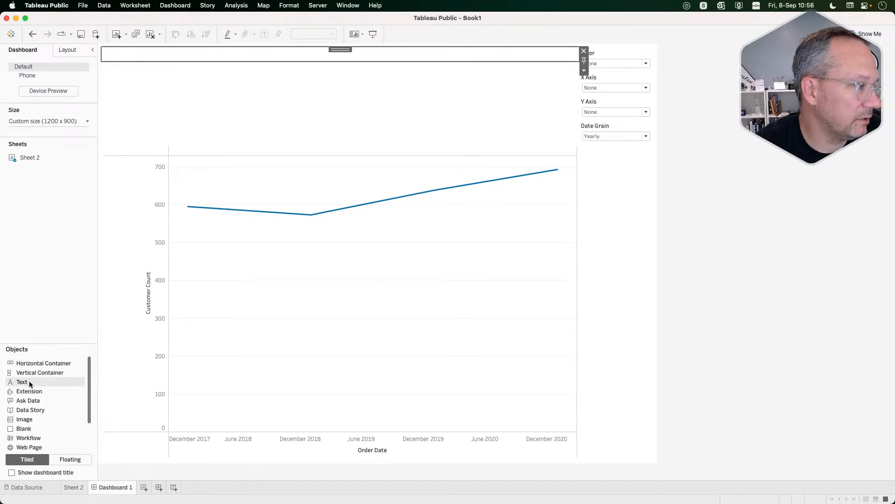
pyautogui.moveTo(29, 372)
pyautogui.mouseDown()
pyautogui.moveTo(187, 19)
pyautogui.moveTo(161, 54)
pyautogui.moveTo(100, 55)
pyautogui.moveTo(406, 48)
pyautogui.moveTo(362, 58)
pyautogui.moveTo(115, 53)
pyautogui.moveTo(110, 62)
pyautogui.mouseUp()
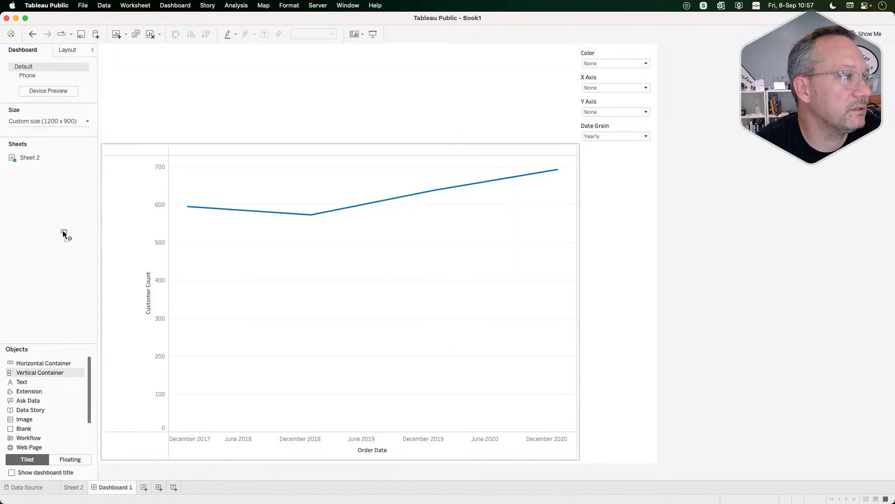
pyautogui.click(204, 85)
pyautogui.click(326, 57)
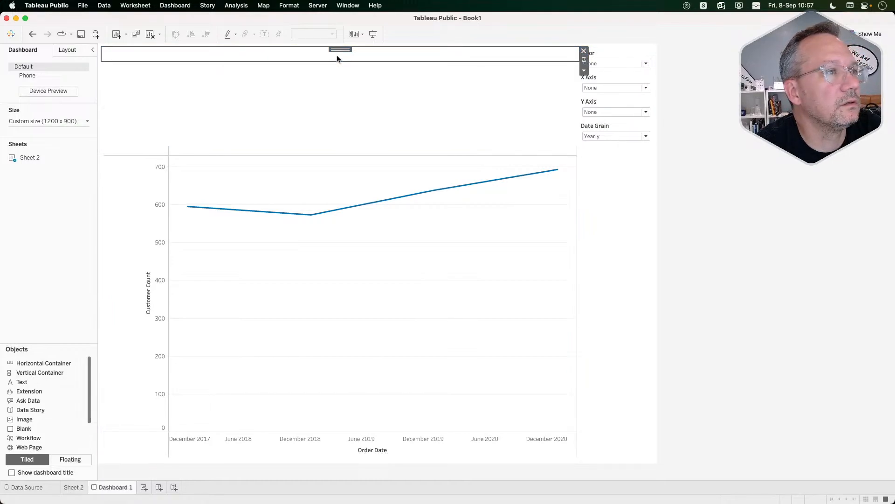
# Expand the item hierarchy of Dashboard 1 and remove the redundant outer Tiled container inside the horizontal container.
pyautogui.click(67, 50)
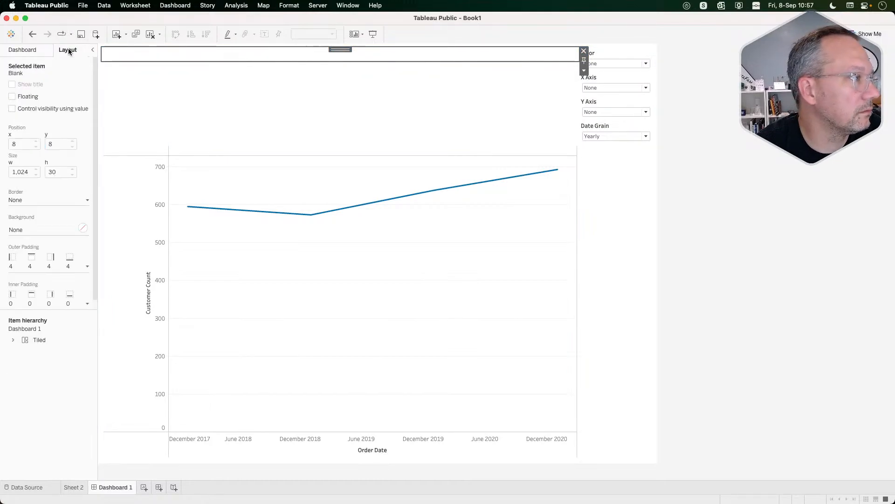
pyautogui.click(13, 340)
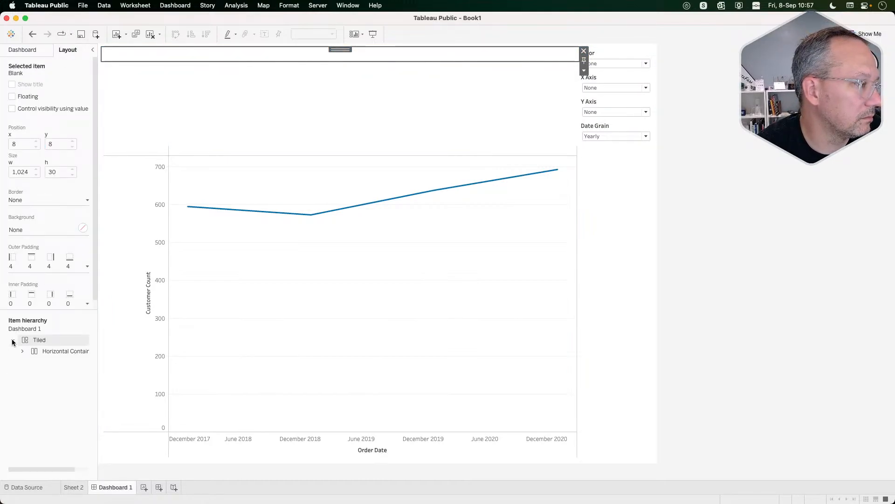
pyautogui.click(22, 350)
pyautogui.click(32, 362)
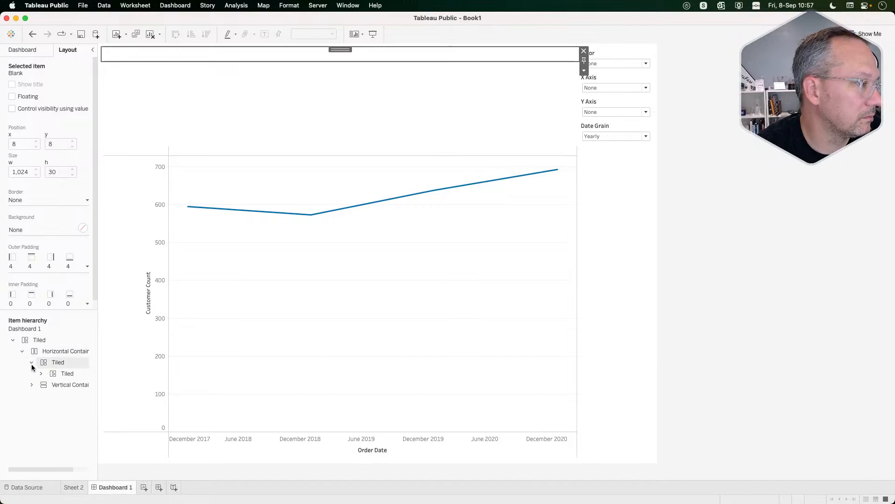
pyautogui.click(54, 382)
pyautogui.rightClick(56, 361)
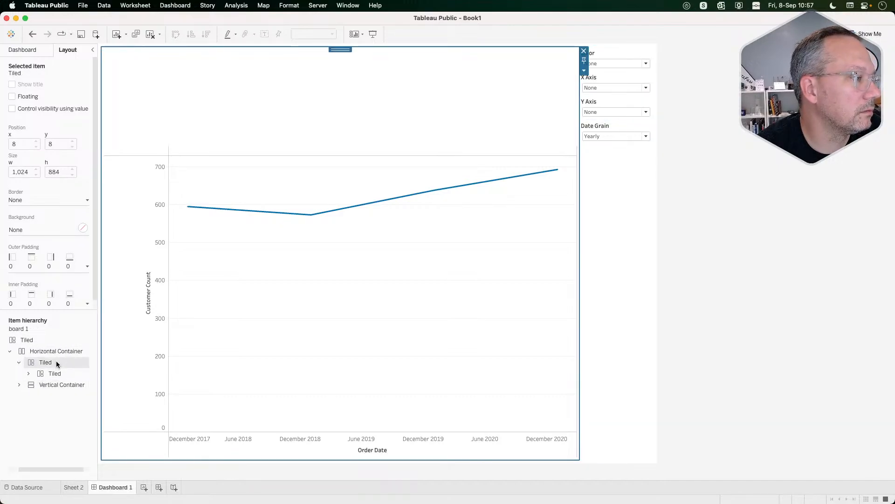
pyautogui.click(73, 371)
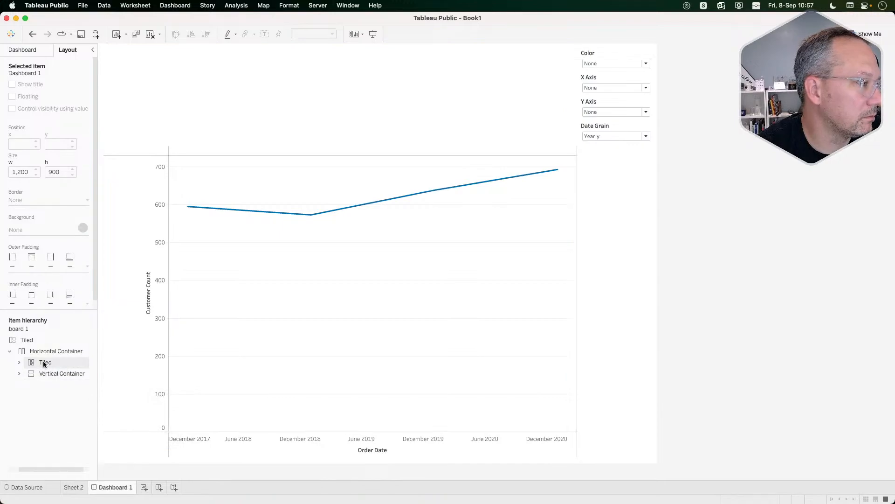
# Try to remove the remaining Tiled container inside the horizontal container, and undo the removal.
pyautogui.click(43, 362)
pyautogui.rightClick(43, 362)
pyautogui.click(48, 368)
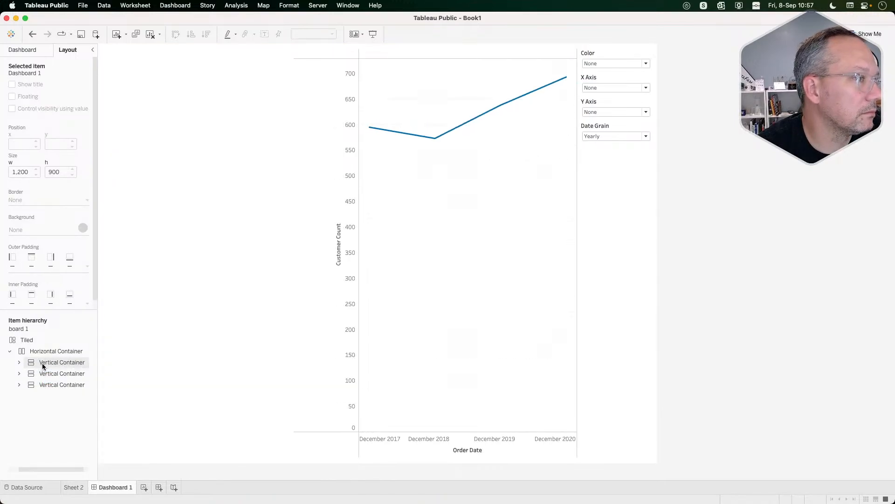
pyautogui.press('super+z')
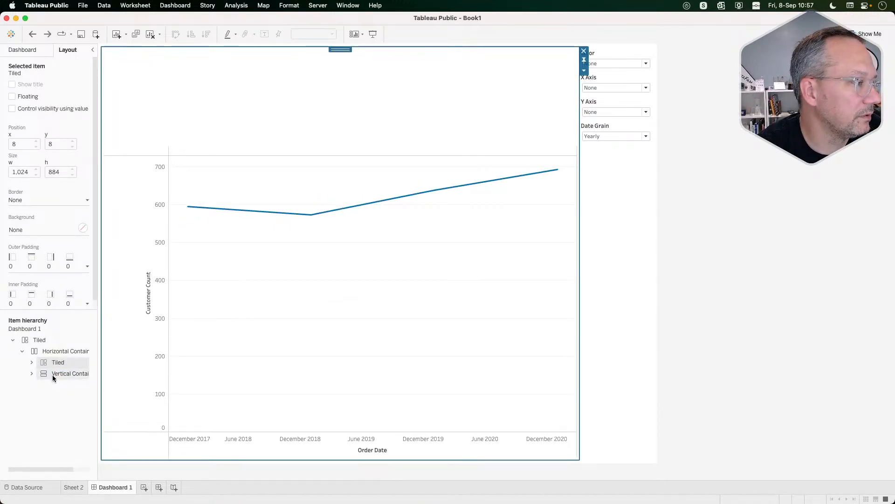
# Remove the vertical container that wraps the horizontal container in the header area, keeping its contents.
pyautogui.click(52, 374)
pyautogui.click(53, 362)
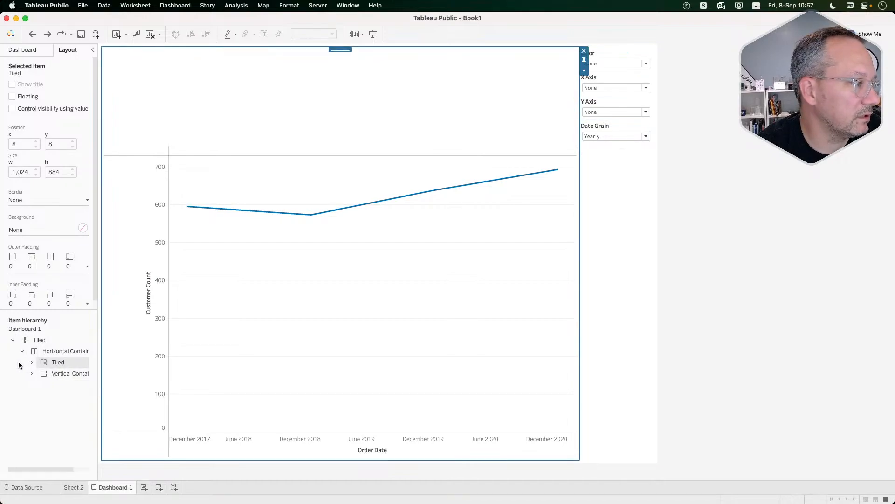
pyautogui.click(31, 362)
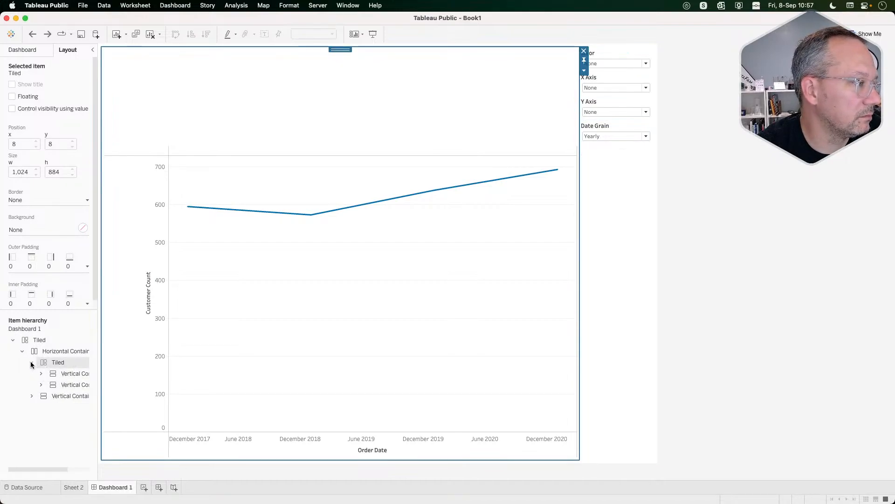
pyautogui.click(52, 374)
pyautogui.hscroll(2, 66, 373)
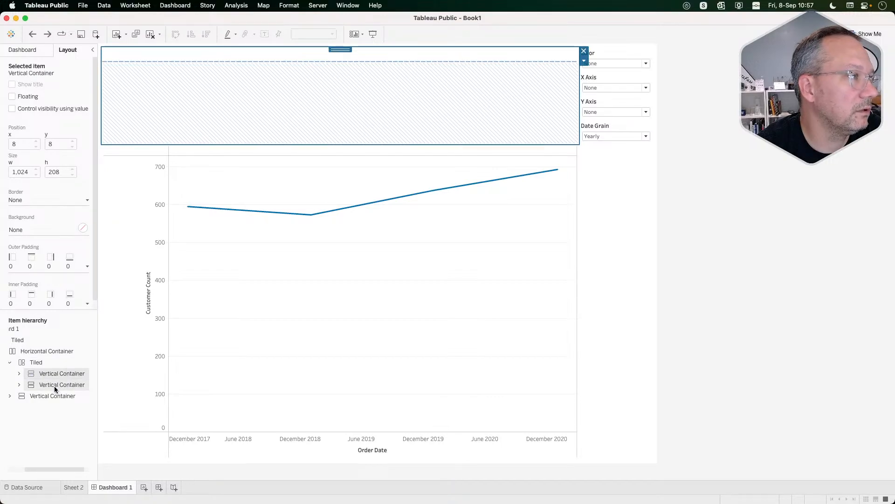
pyautogui.click(56, 383)
pyautogui.click(28, 372)
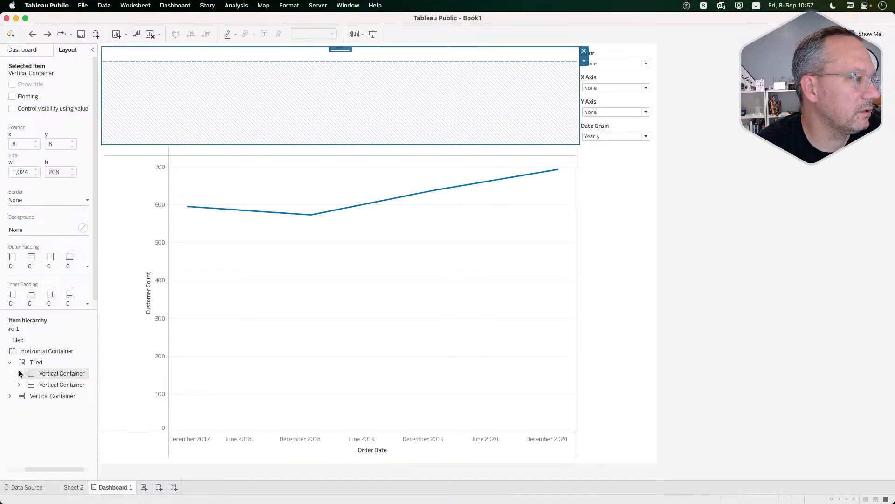
pyautogui.click(19, 373)
pyautogui.click(57, 384)
pyautogui.hscroll(2, 53, 377)
pyautogui.click(52, 374)
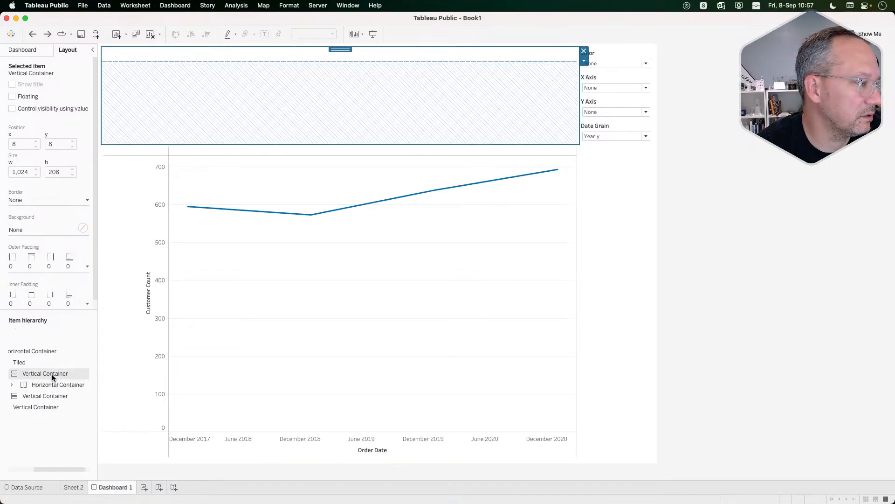
pyautogui.rightClick(52, 374)
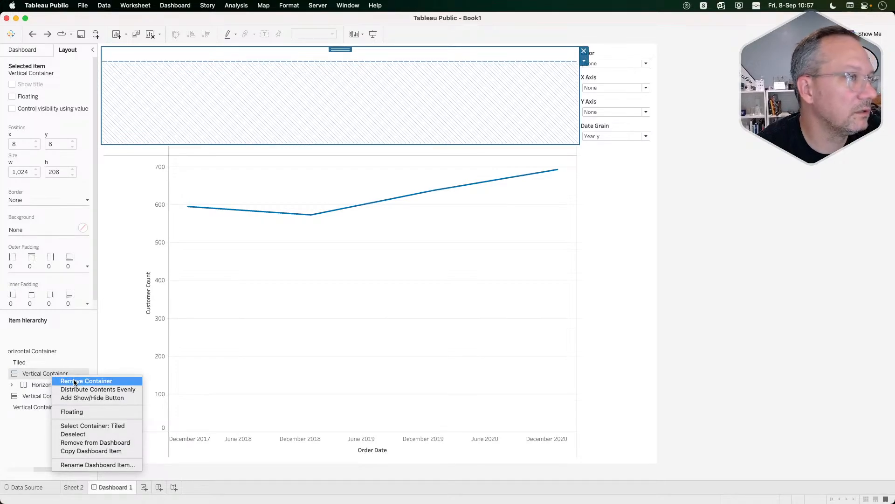
pyautogui.click(74, 381)
# Identify the header's horizontal container in the item hierarchy and add a Text object to it.
pyautogui.click(55, 373)
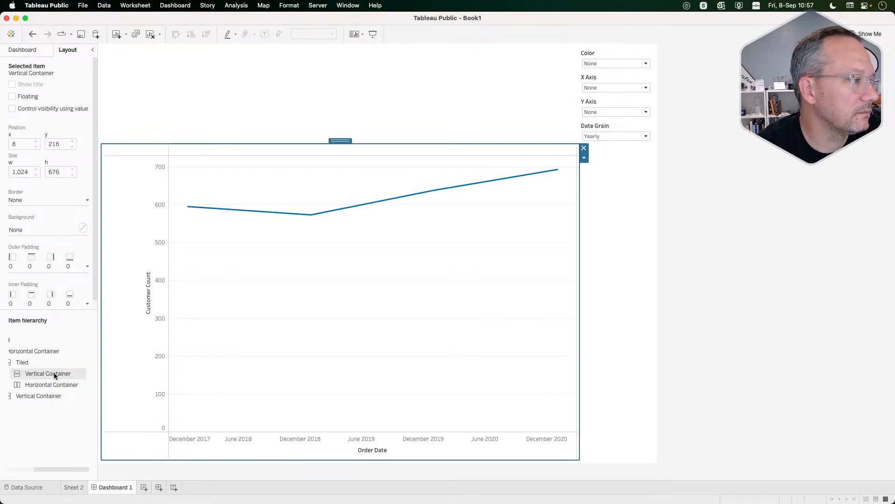
pyautogui.click(47, 384)
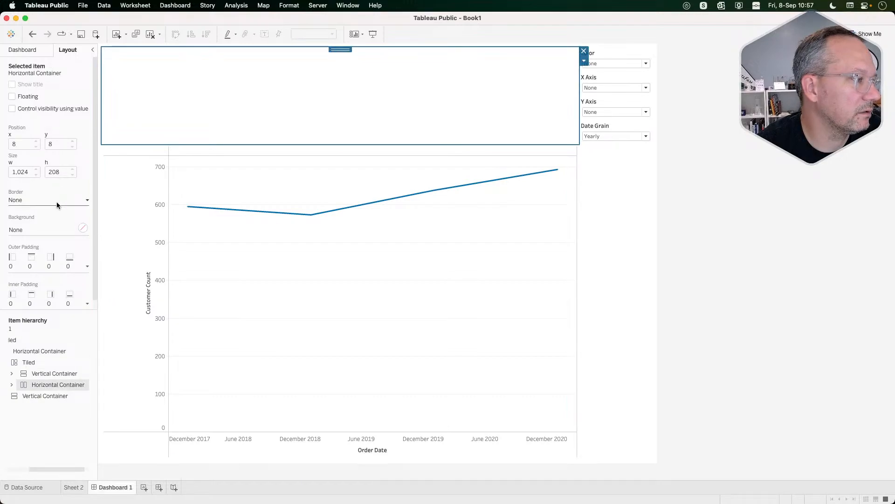
pyautogui.click(31, 51)
pyautogui.moveTo(30, 379); pyautogui.dragTo(167, 85)
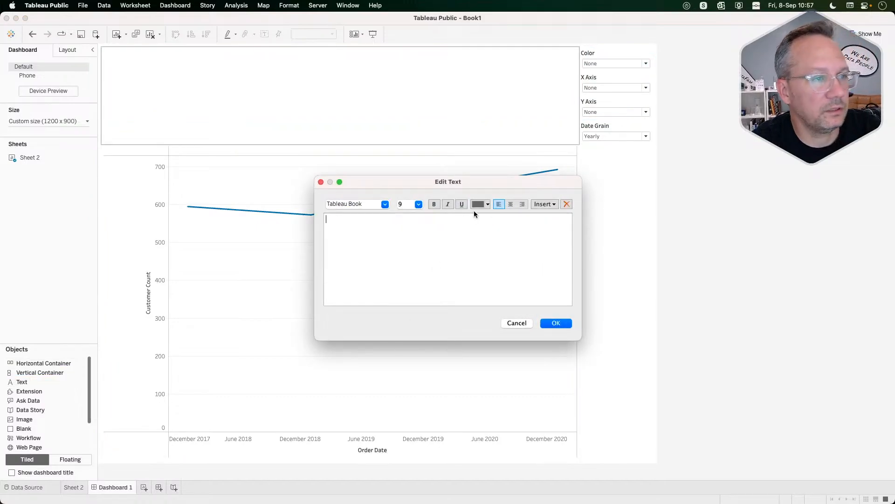
# Switch to the challenge page in Arc and examine the wording of the reference dashboard's title and subtitle.
pyautogui.press('super+Tab')
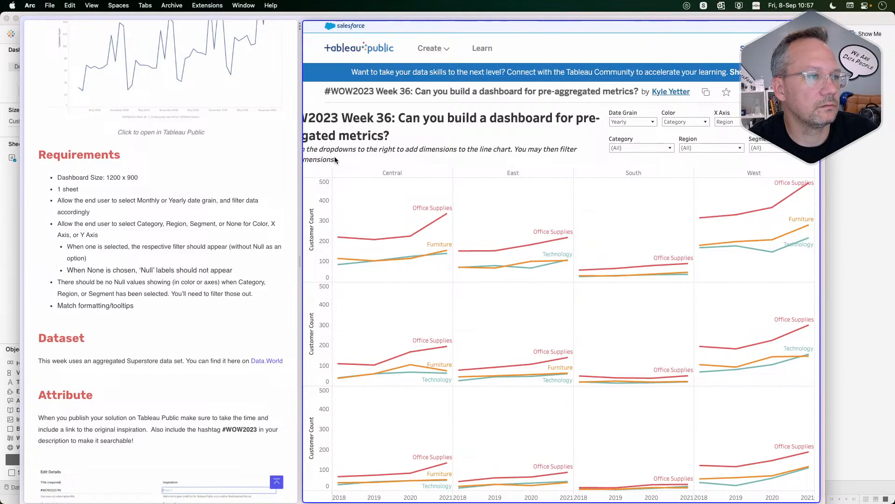
pyautogui.hscroll(-2, 317, 140)
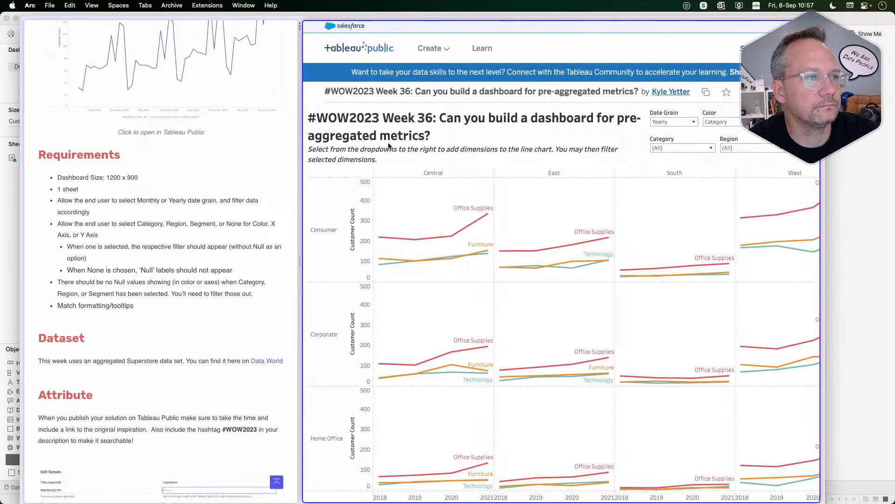
pyautogui.scroll(3, 164, 151)
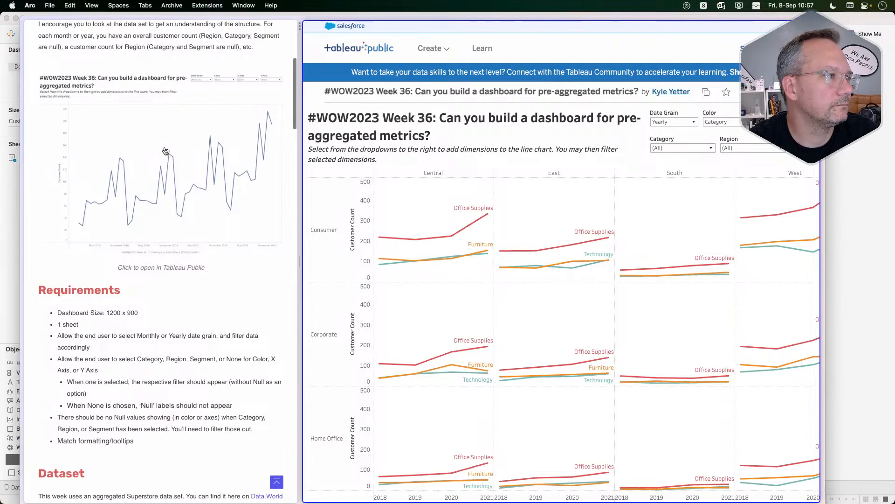
pyautogui.scroll(-10, 164, 150)
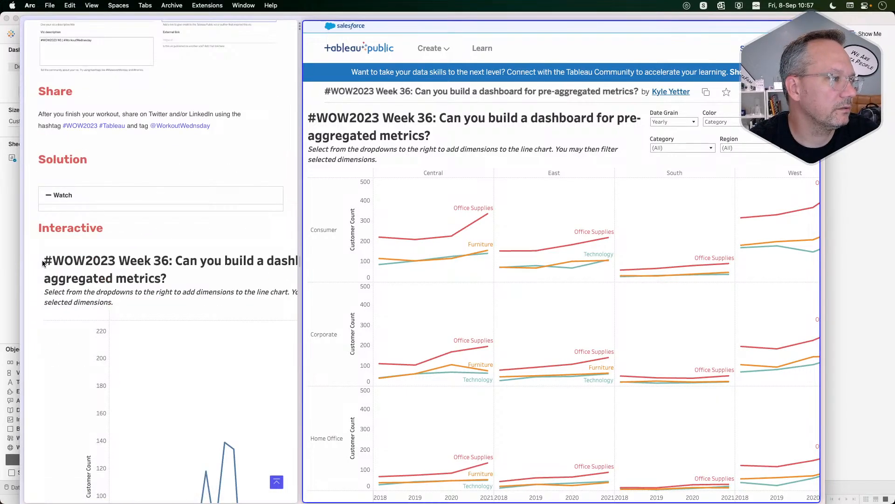
pyautogui.click(168, 278)
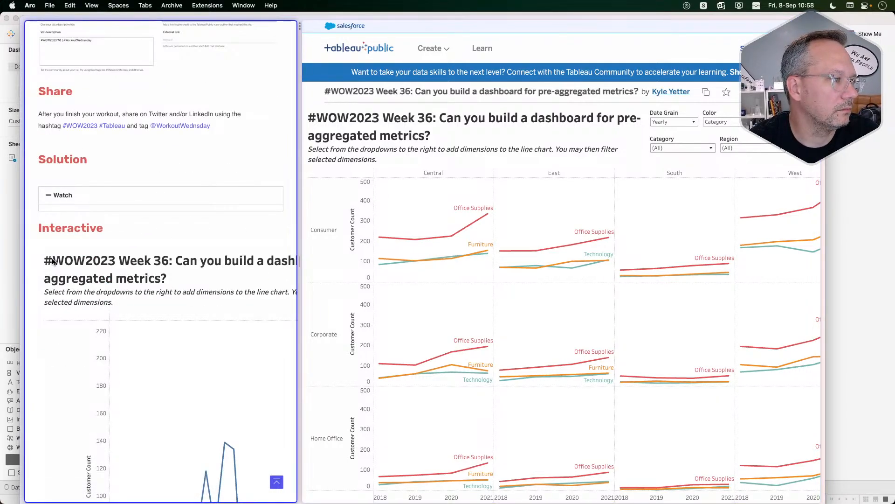
pyautogui.scroll(10, 149, 119)
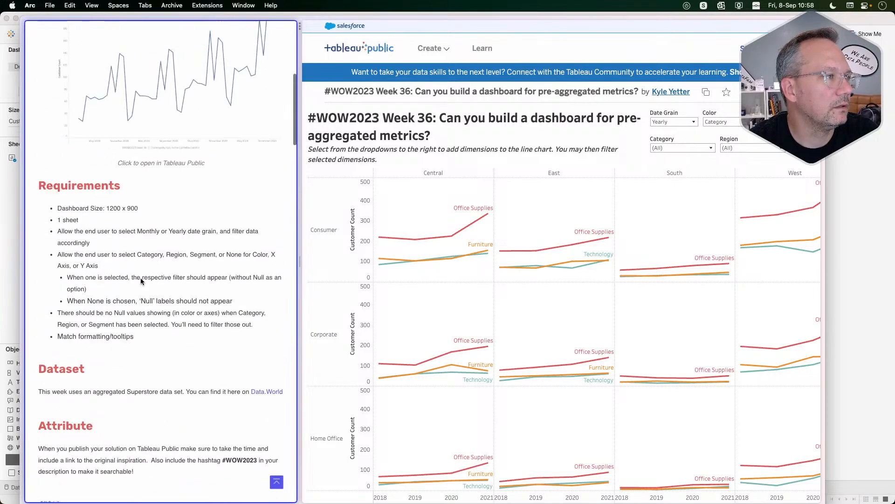
pyautogui.click(438, 125)
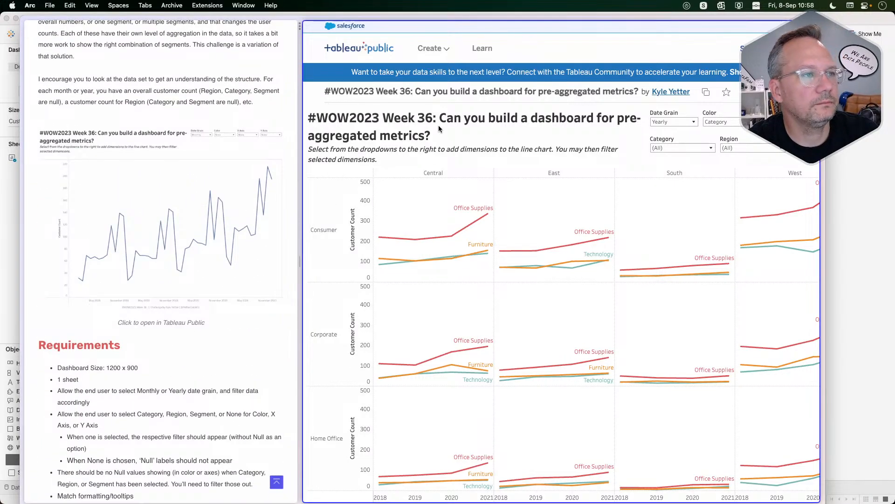
pyautogui.press('super+Tab')
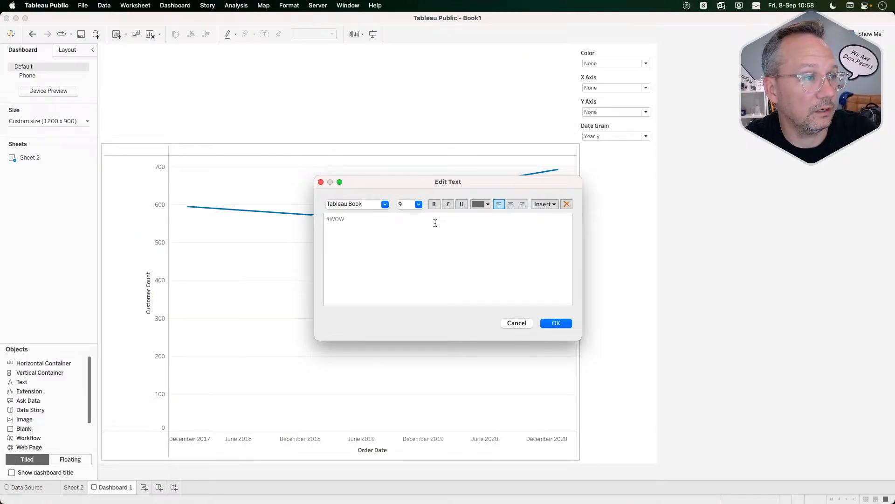
# Enter "#WOW2023 | 36 | Can you build a dashbaord with pre-aggregated measures" as the title in the header's Text object.
pyautogui.write('#WOW2023')
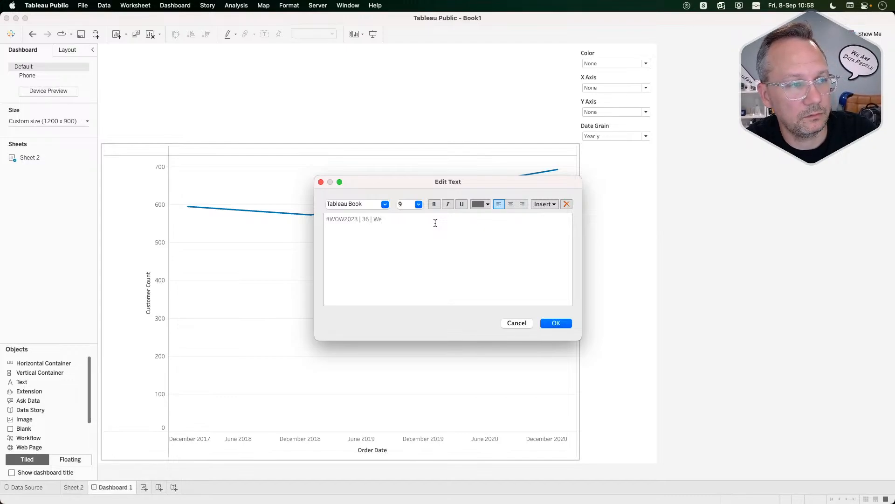
pyautogui.write('| 36 | Can you build a dashboard with pre=agg')
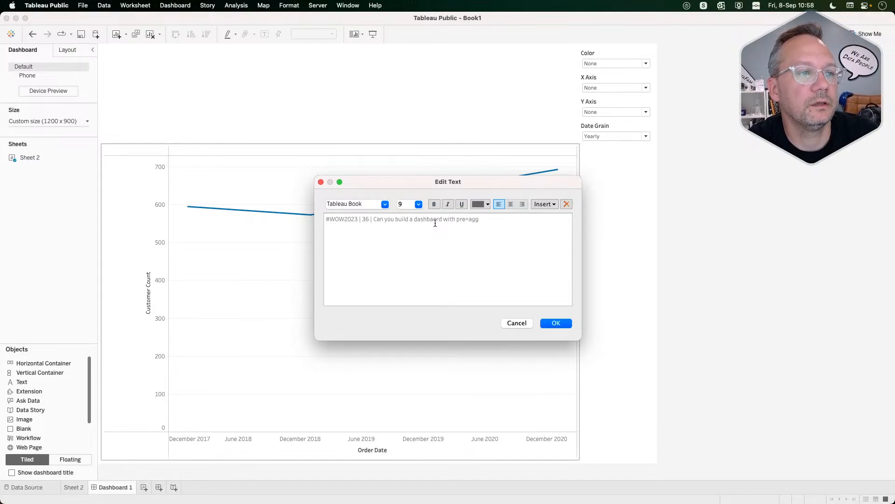
pyautogui.press('BackSpace')
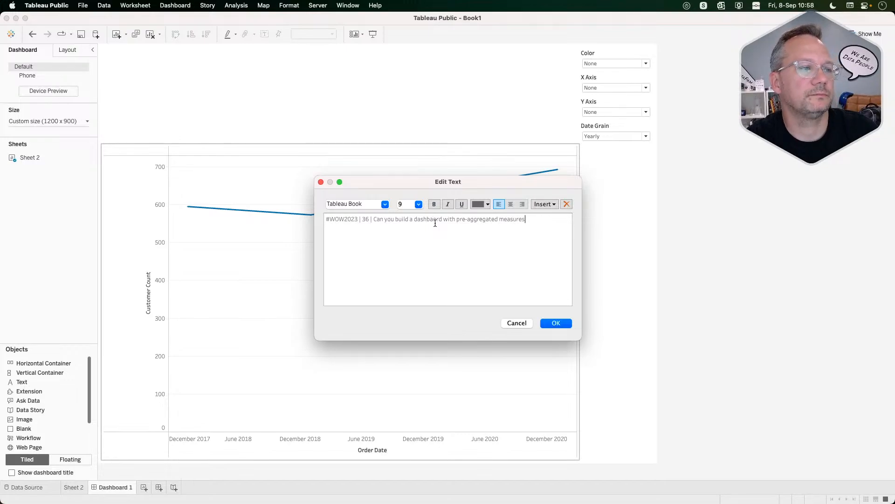
# Format the whole title text as black, size 15 and bold.
pyautogui.moveTo(538, 222); pyautogui.dragTo(292, 233)
pyautogui.moveTo(533, 219); pyautogui.dragTo(326, 218)
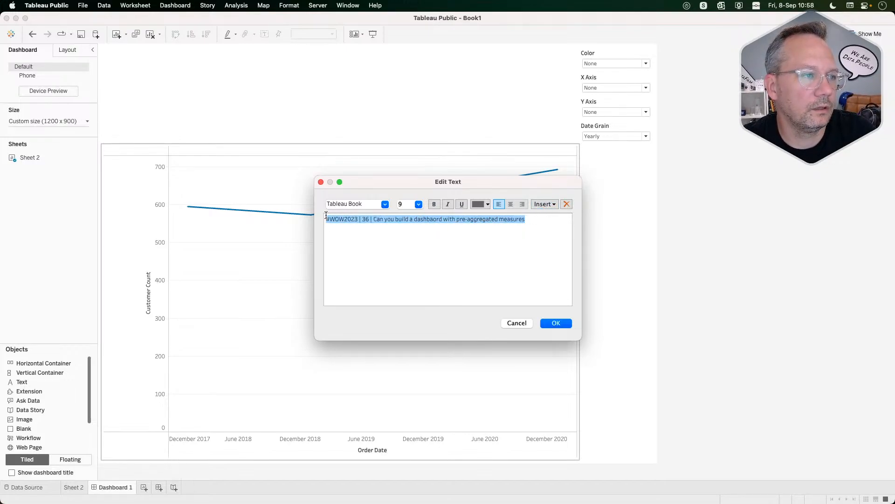
pyautogui.click(479, 208)
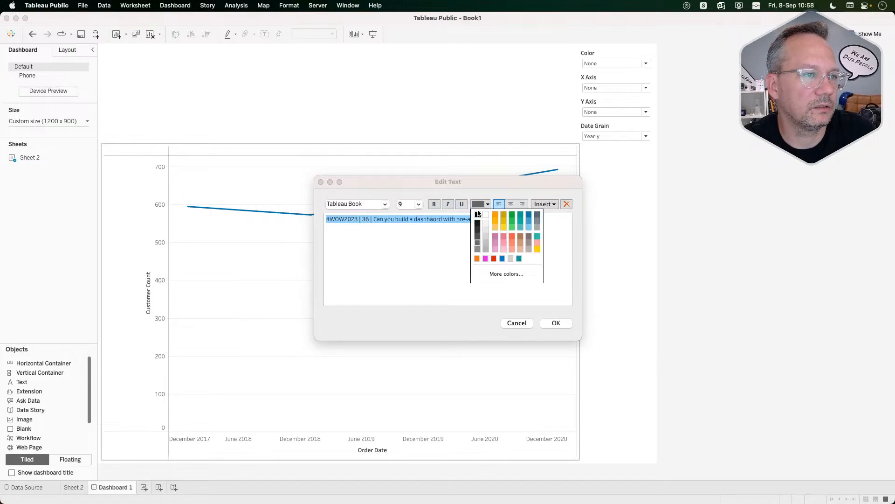
pyautogui.click(478, 223)
pyautogui.click(419, 204)
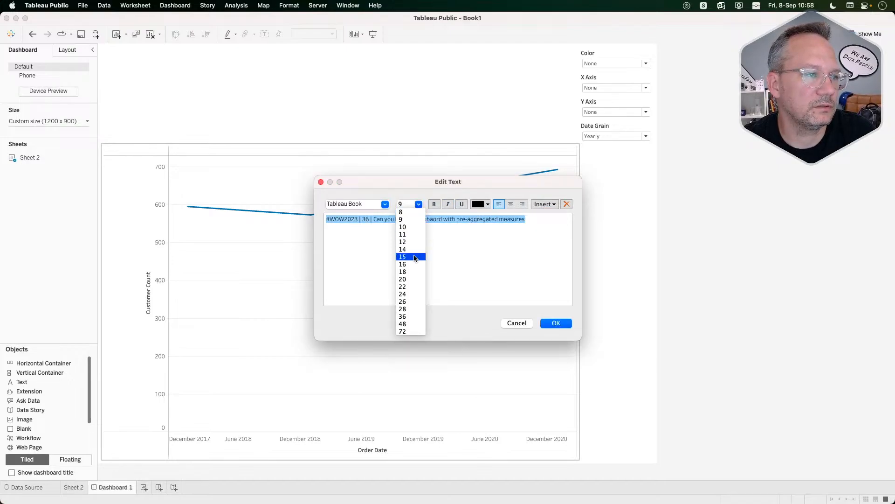
pyautogui.click(411, 244)
pyautogui.click(417, 205)
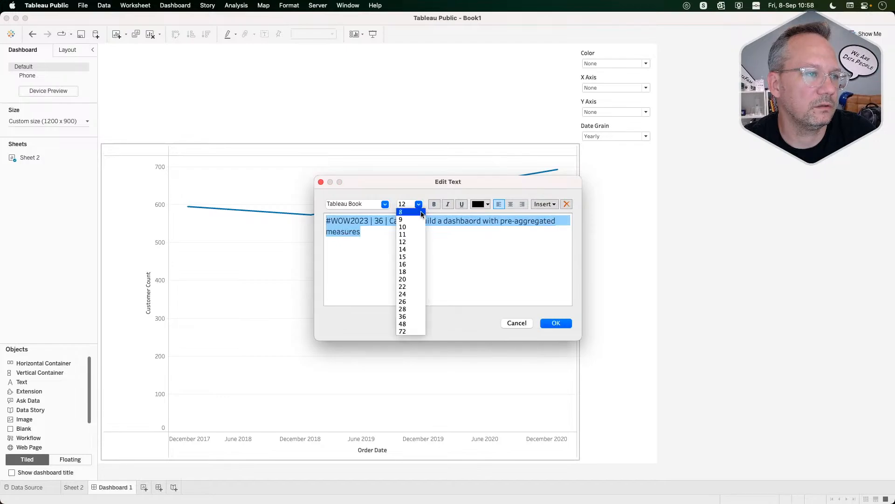
pyautogui.click(413, 257)
pyautogui.click(435, 203)
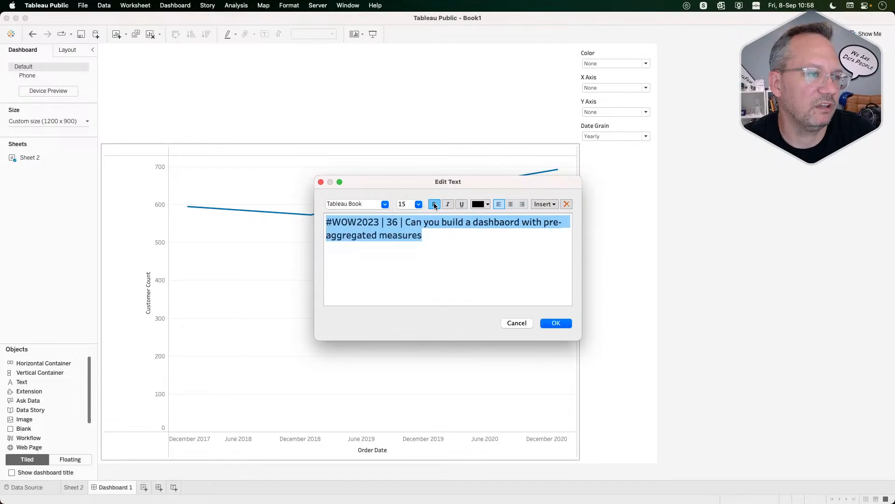
# Check the reference subtitle, then start a non-bold, size 11 line below the title with "Select from dropdowns to".
pyautogui.press('super+Tab')
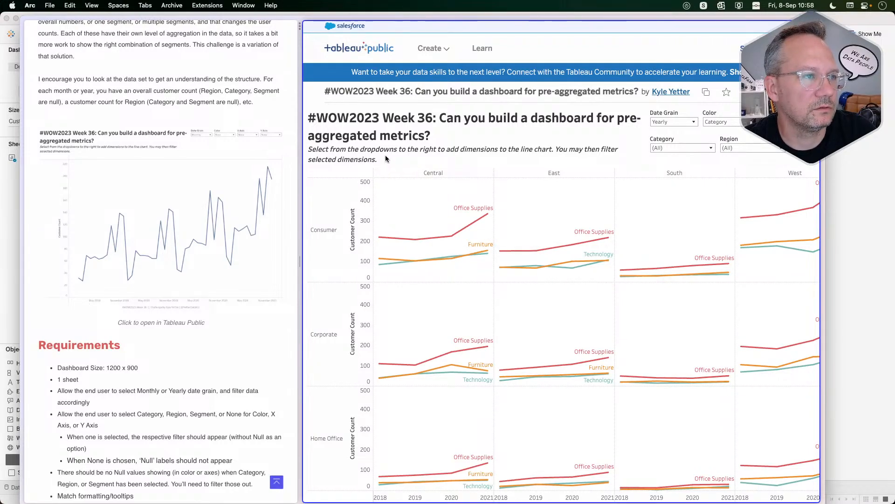
pyautogui.press('super+Tab')
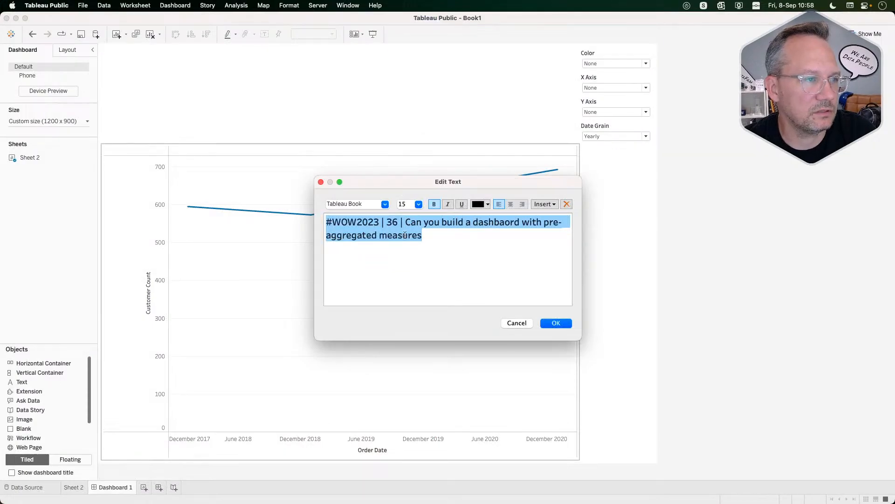
pyautogui.click(438, 234)
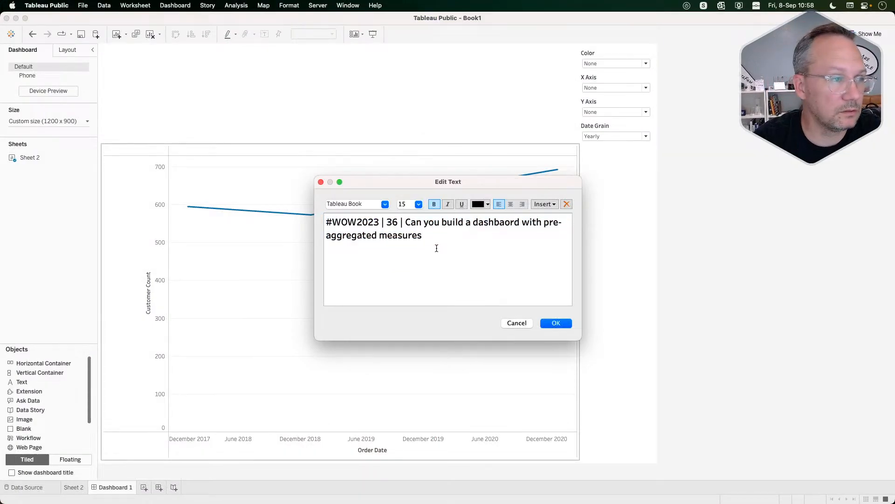
pyautogui.press('Return')
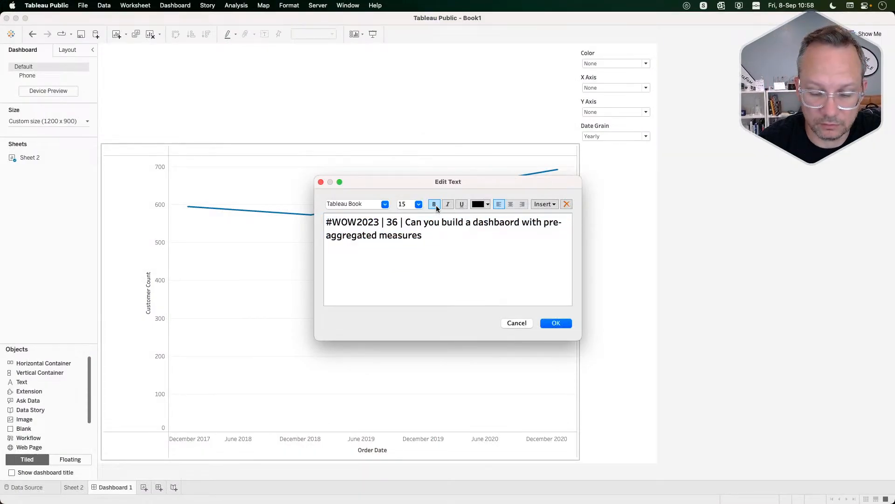
pyautogui.click(419, 204)
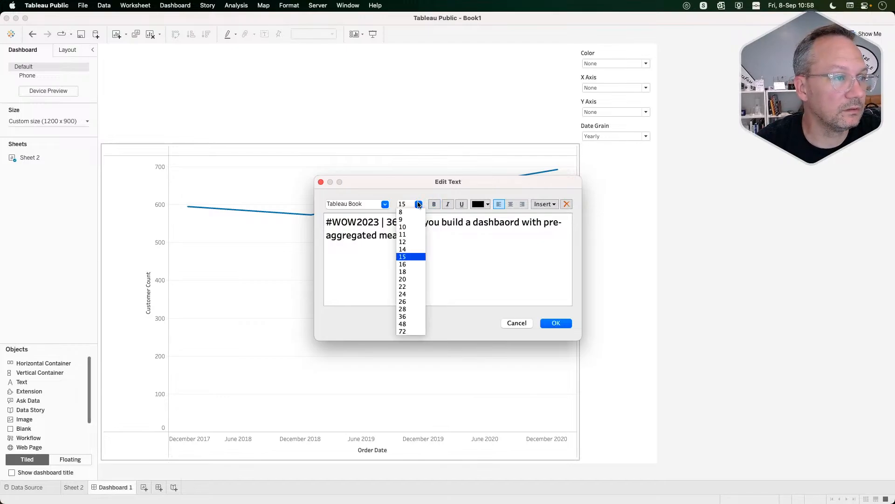
pyautogui.click(403, 235)
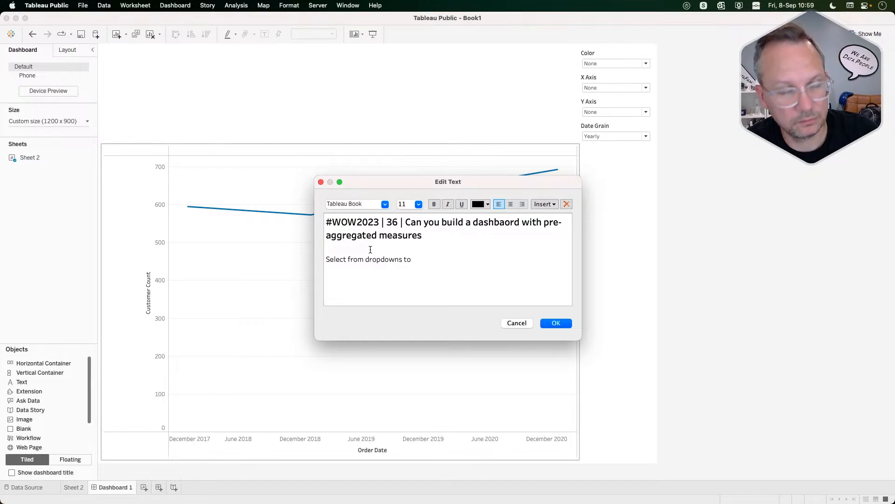
# Extend the subtitle with "add dimensions to the chart", consulting the reference dashboard's wording.
pyautogui.press('super+Tab')
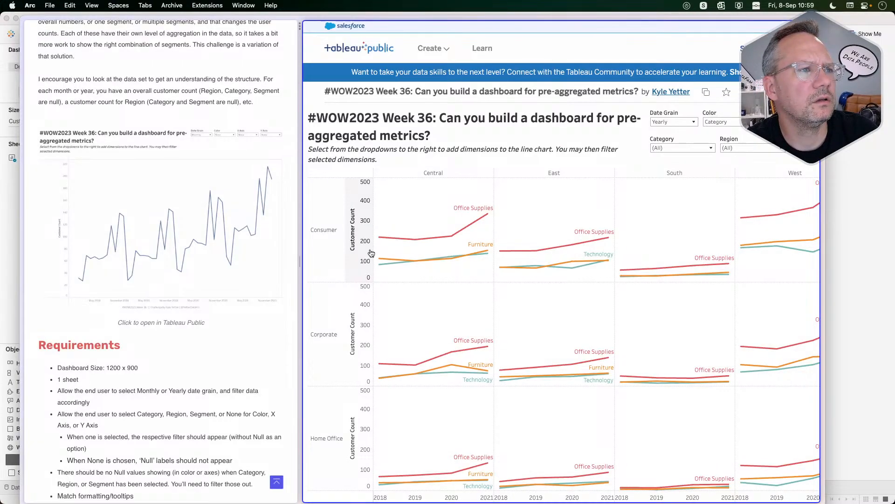
pyautogui.press('super+Tab')
pyautogui.write('add')
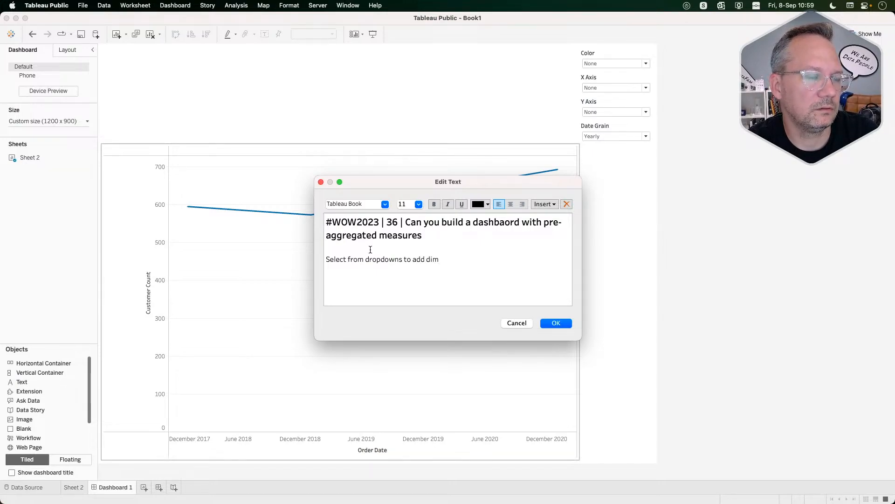
pyautogui.write(' dimensions to the ')
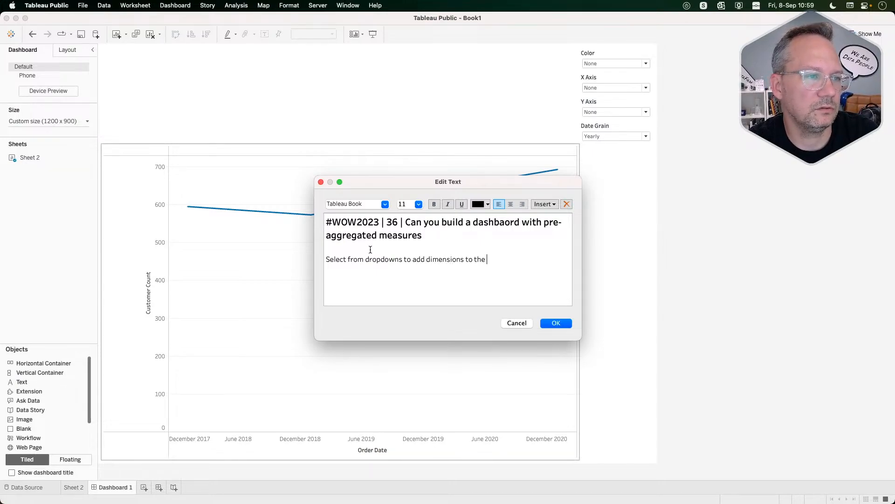
pyautogui.write('chart')
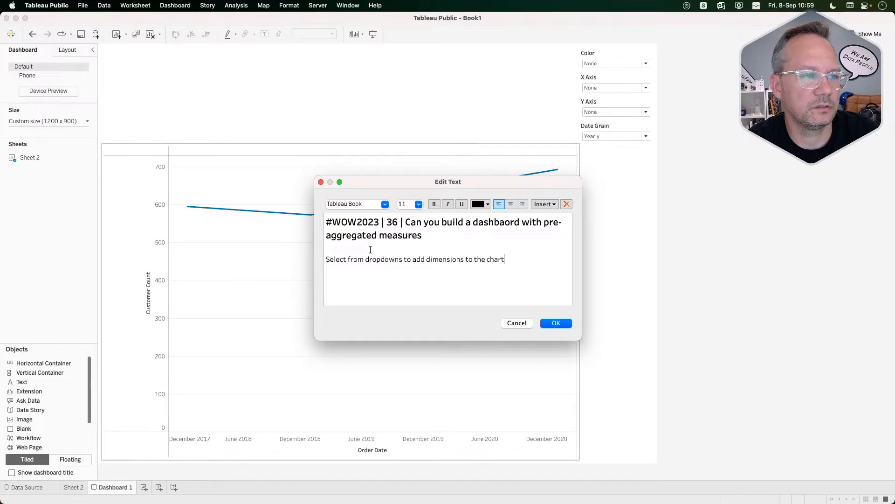
pyautogui.press('super+Tab')
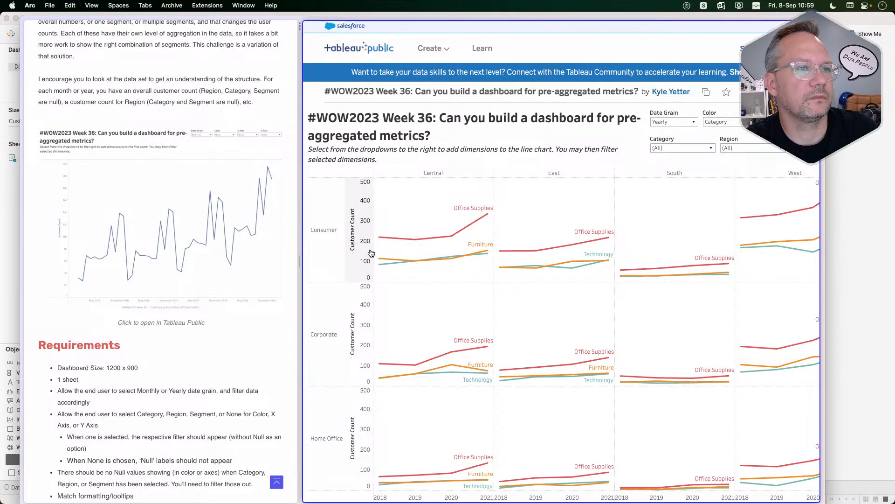
pyautogui.press('super+Tab')
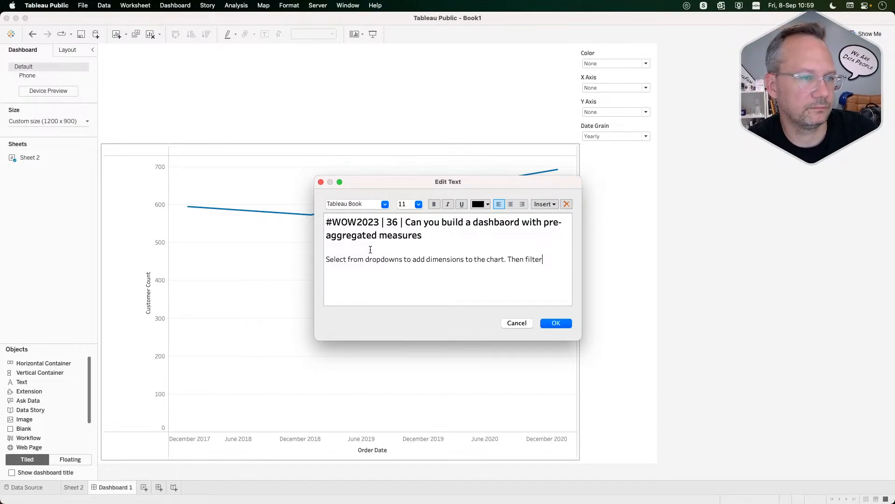
pyautogui.press('BackSpace')
pyautogui.press('BackSpace')
pyautogui.press('BackSpace')
pyautogui.press('BackSpace')
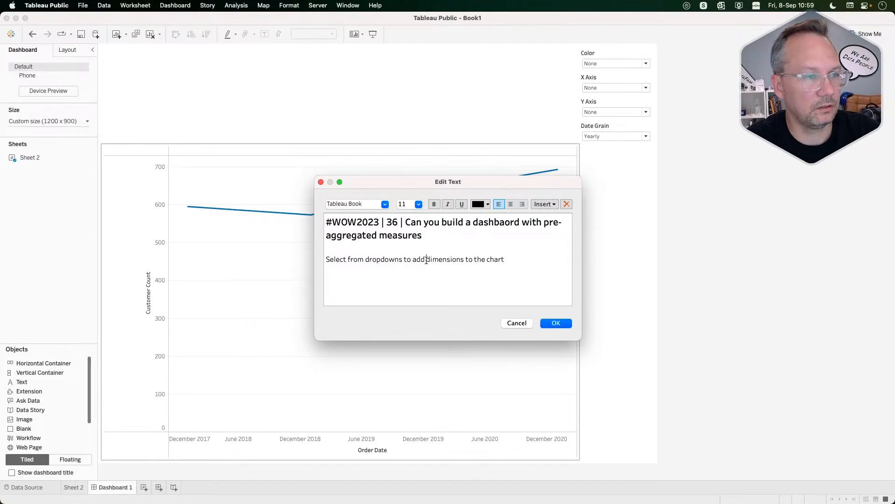
# Insert "and/or filter" after "add" in the subtitle and apply the text to the dashboard header.
pyautogui.write('and/or filter dimensions')
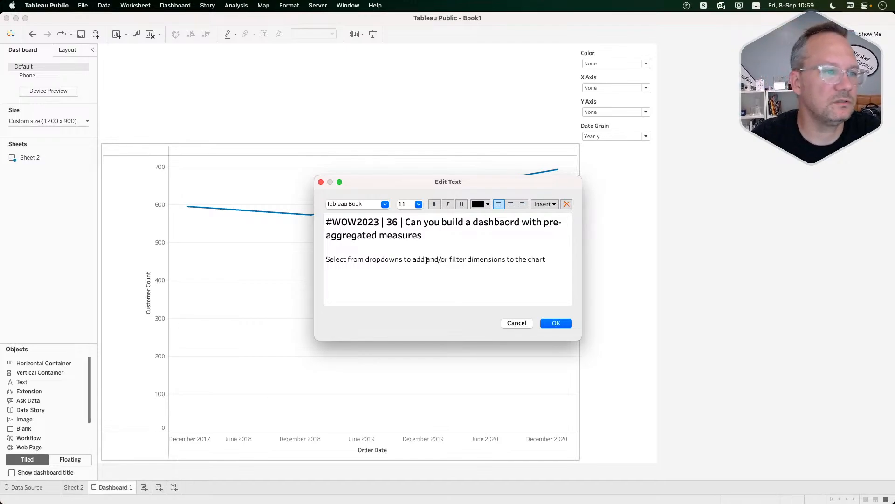
pyautogui.click(555, 323)
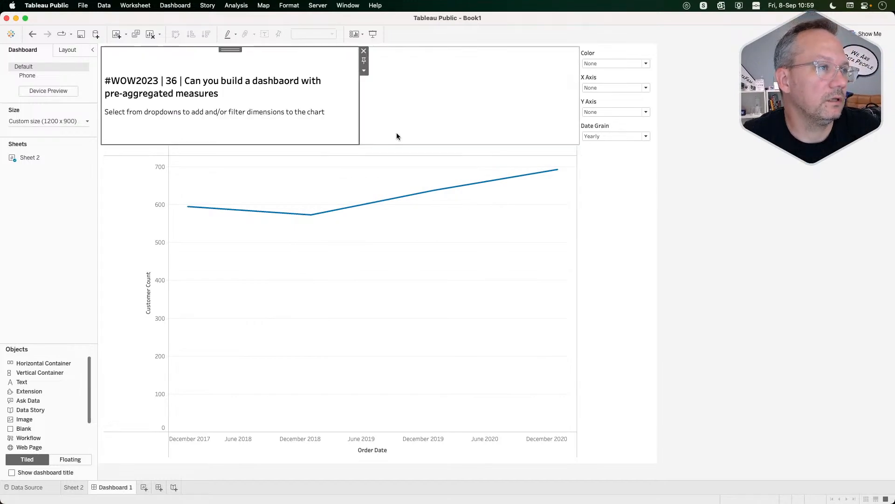
# Add a vertical container beside the title text in the header's horizontal container.
pyautogui.moveTo(35, 372); pyautogui.dragTo(407, 99)
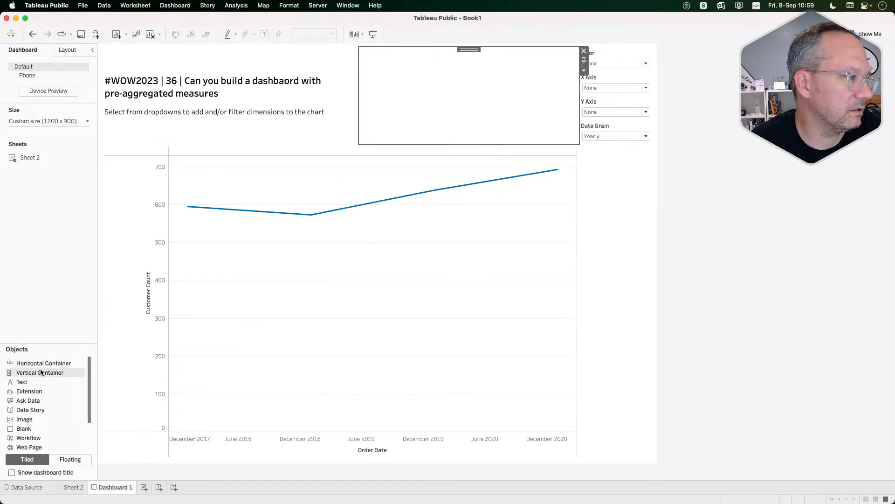
pyautogui.moveTo(36, 373); pyautogui.dragTo(360, 116)
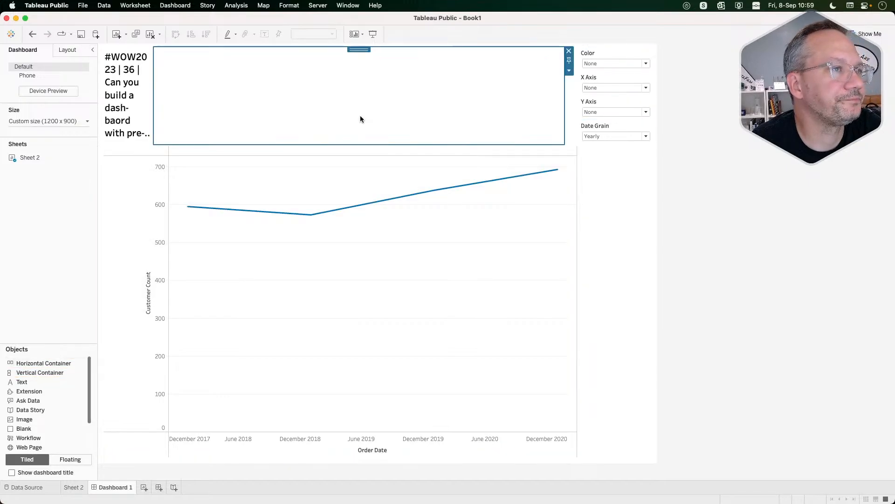
# Set the Color parameter to Category and the X Axis parameter to Region.
pyautogui.click(618, 62)
pyautogui.click(605, 72)
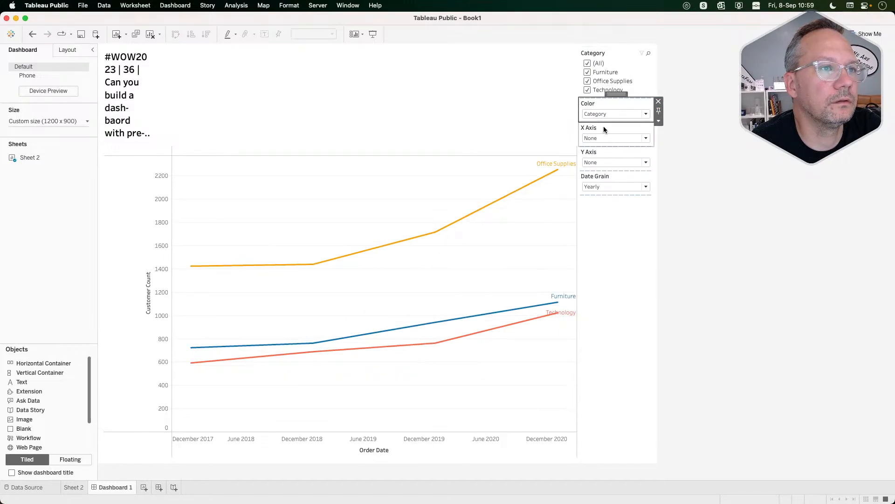
pyautogui.click(604, 138)
pyautogui.click(601, 156)
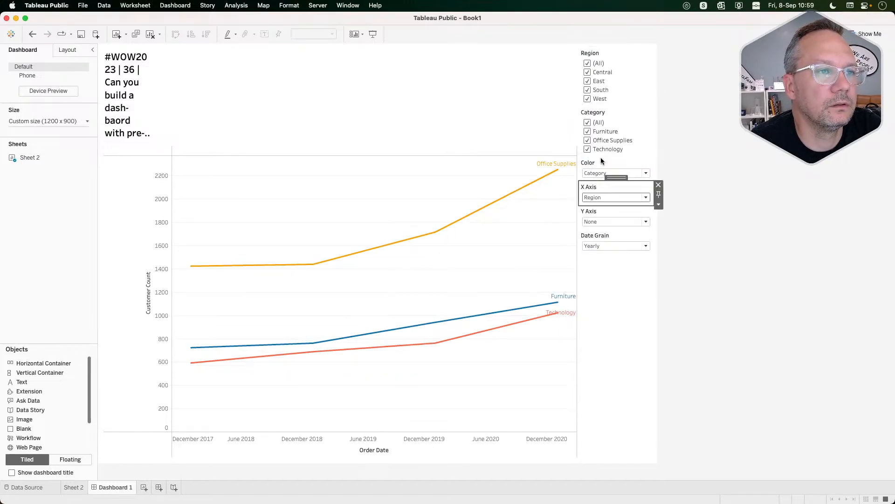
# Set the Y Axis parameter to Segment.
pyautogui.click(600, 221)
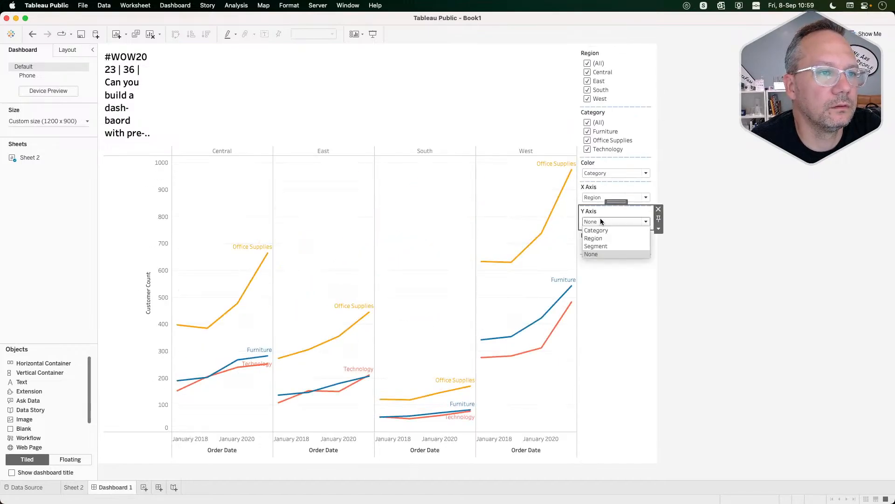
pyautogui.click(603, 251)
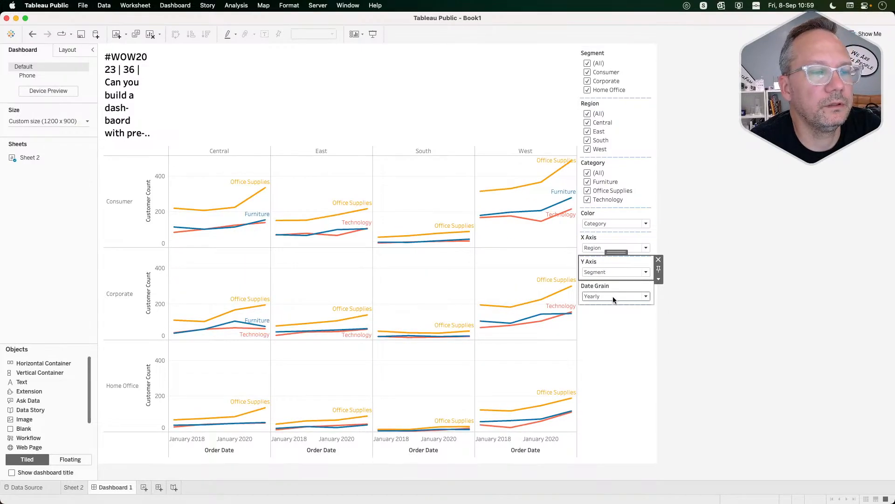
# Move the header's blank object into the empty vertical container beside the title text.
pyautogui.click(383, 82)
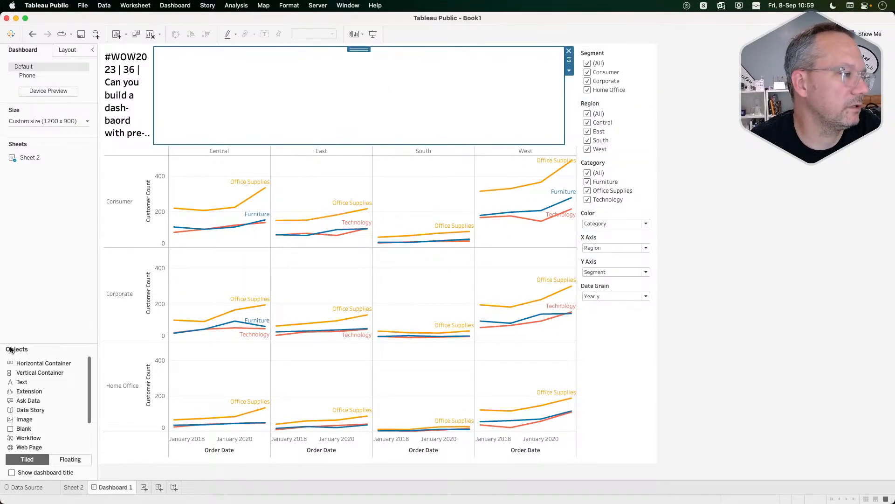
pyautogui.click(68, 51)
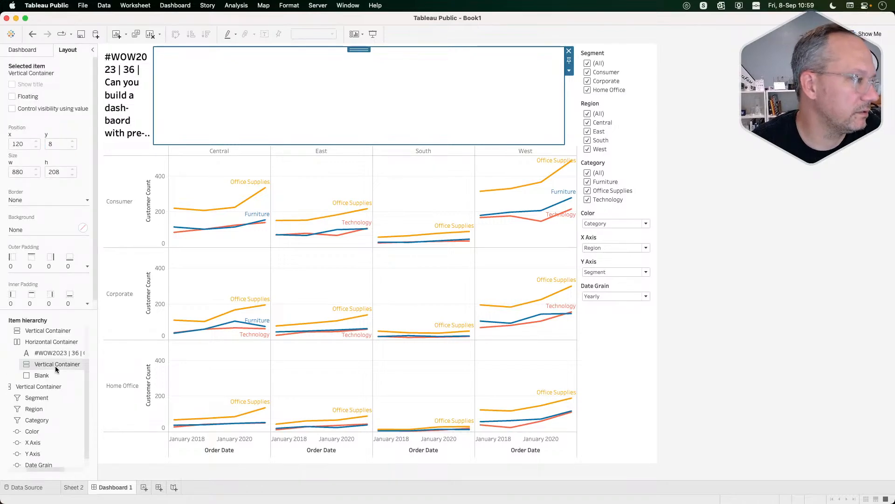
pyautogui.click(37, 375)
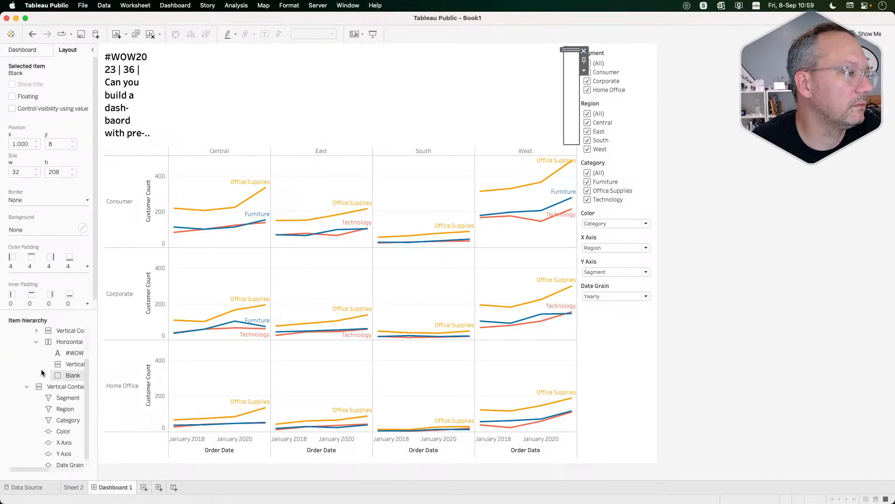
pyautogui.click(72, 367)
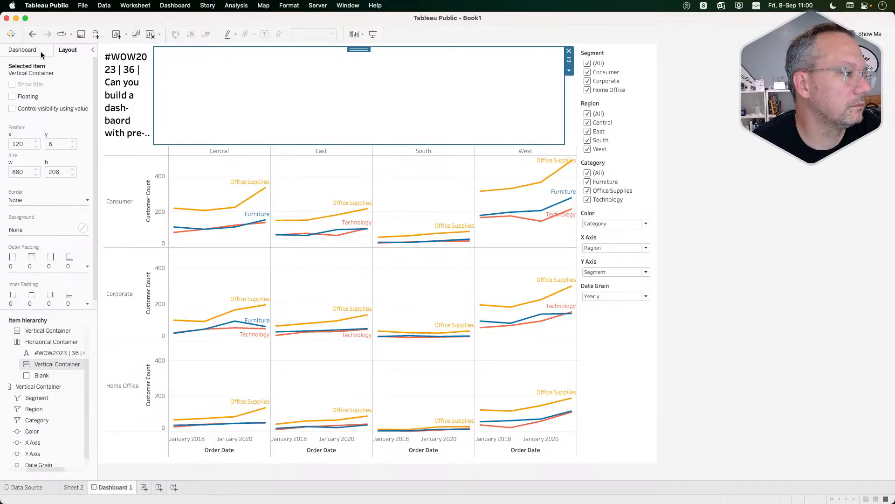
pyautogui.click(574, 104)
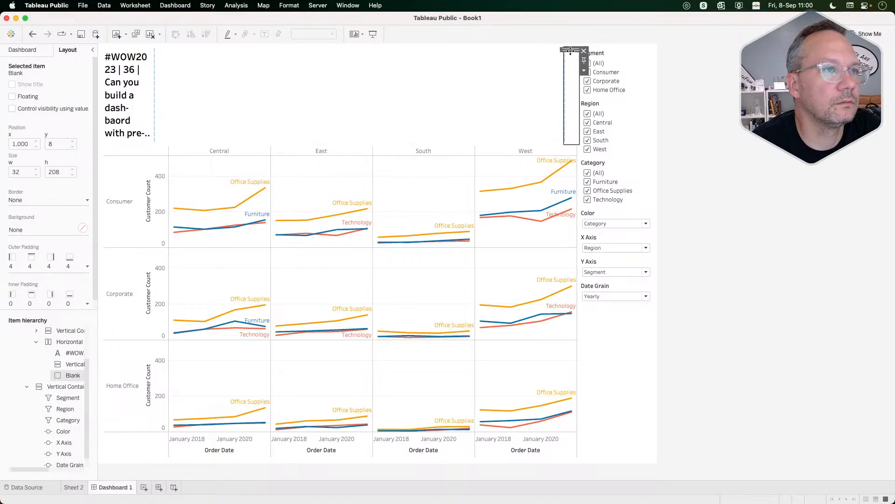
pyautogui.moveTo(570, 51); pyautogui.dragTo(509, 80)
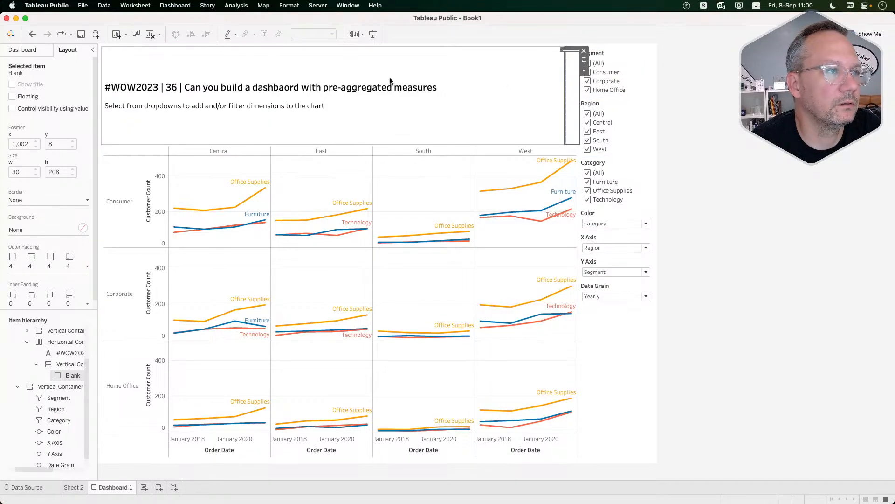
# Widen the header's inner vertical container to about 232 px and add a nested vertical container below its blank.
pyautogui.click(26, 49)
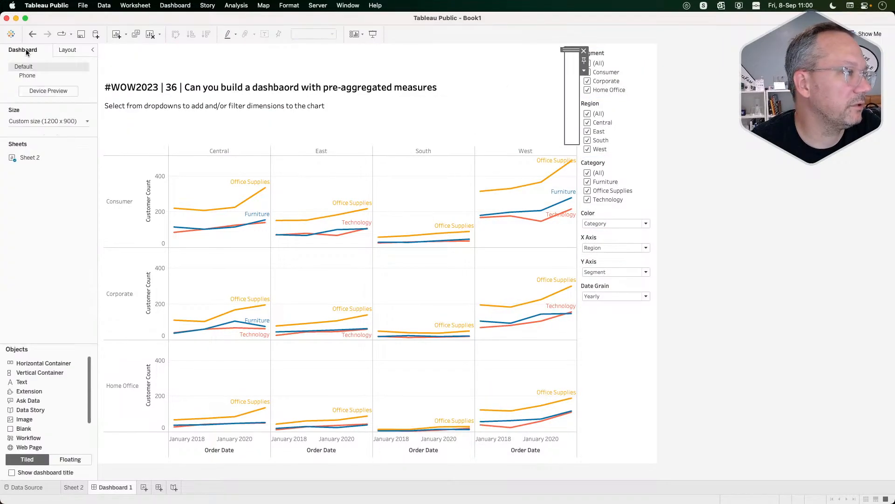
pyautogui.moveTo(41, 365); pyautogui.dragTo(471, 120)
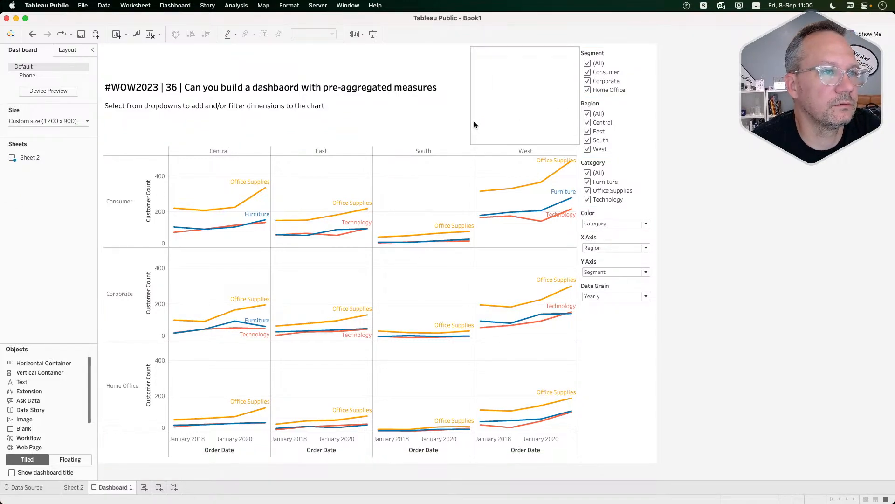
pyautogui.click(530, 121)
pyautogui.moveTo(46, 372); pyautogui.dragTo(530, 119)
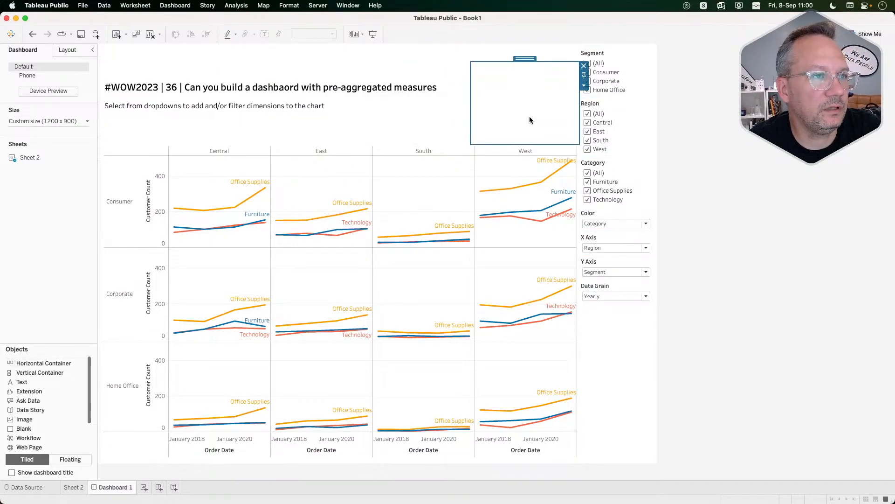
# Change the Segment, Region and Category filters to single value dropdowns.
pyautogui.click(628, 60)
pyautogui.click(658, 71)
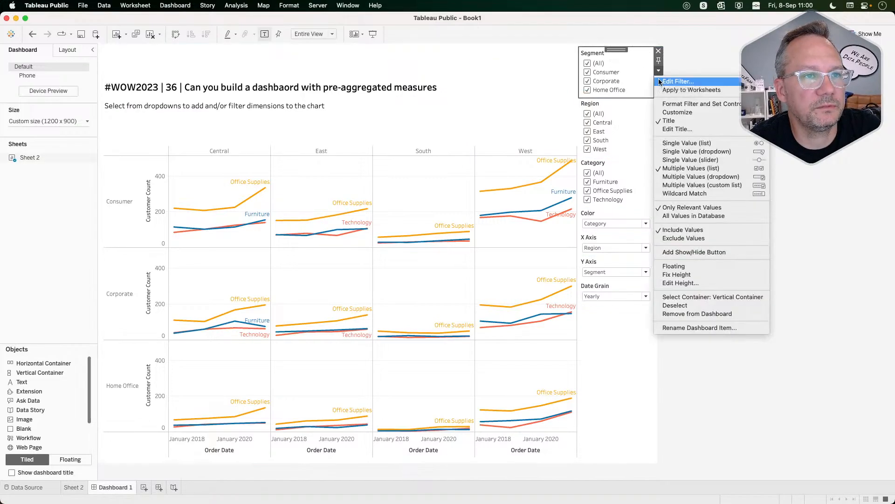
pyautogui.click(689, 152)
pyautogui.click(616, 81)
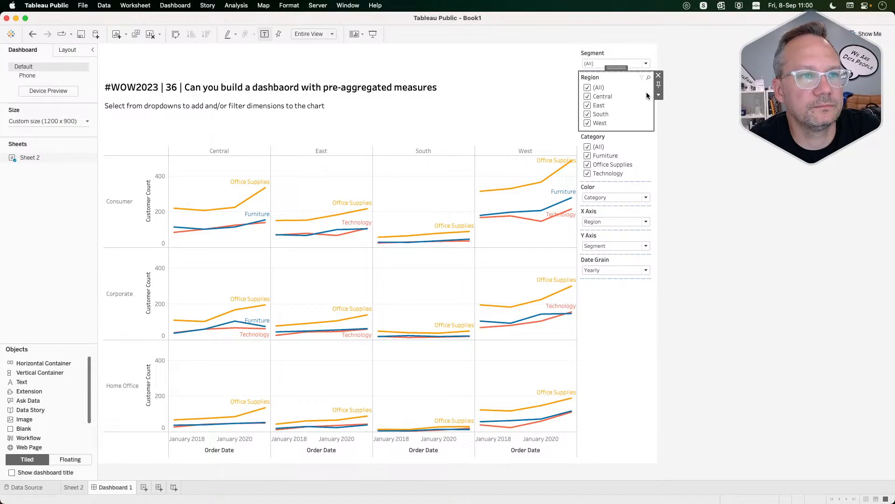
pyautogui.click(659, 95)
pyautogui.click(689, 176)
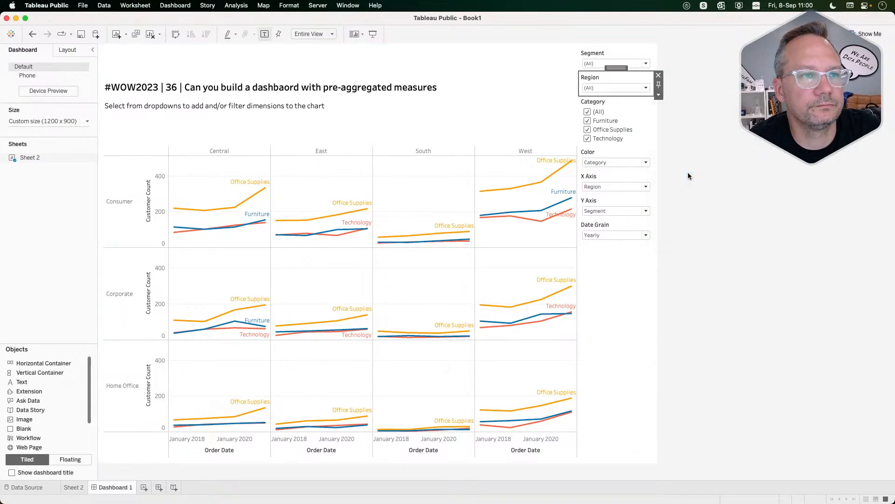
pyautogui.click(616, 105)
pyautogui.click(659, 119)
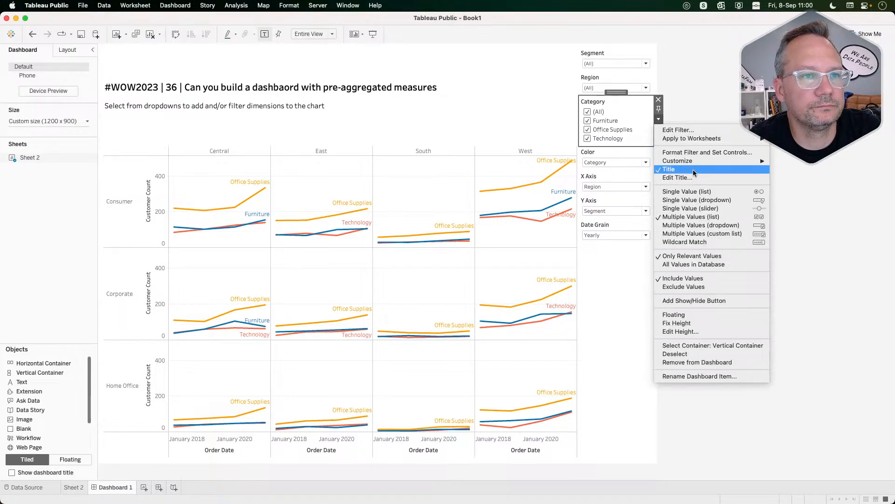
pyautogui.click(698, 201)
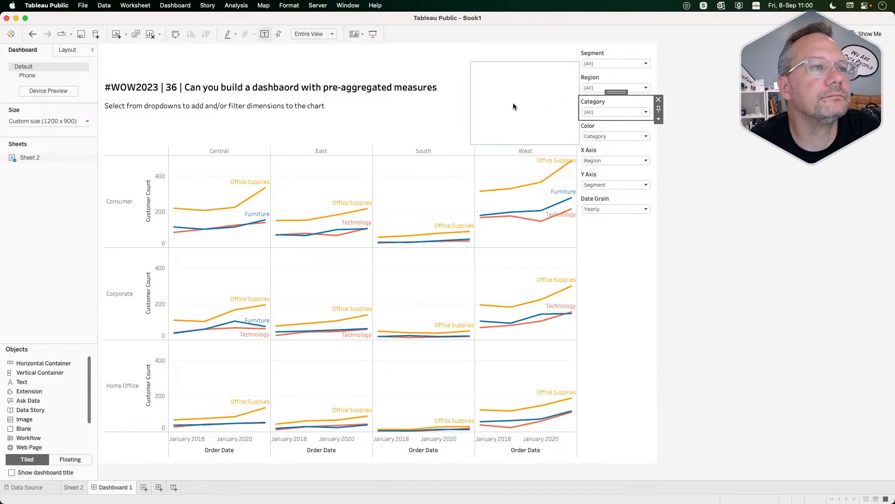
# Move the Segment, Region and Category filters into the nested header container as one row, with Category between the other two.
pyautogui.click(67, 49)
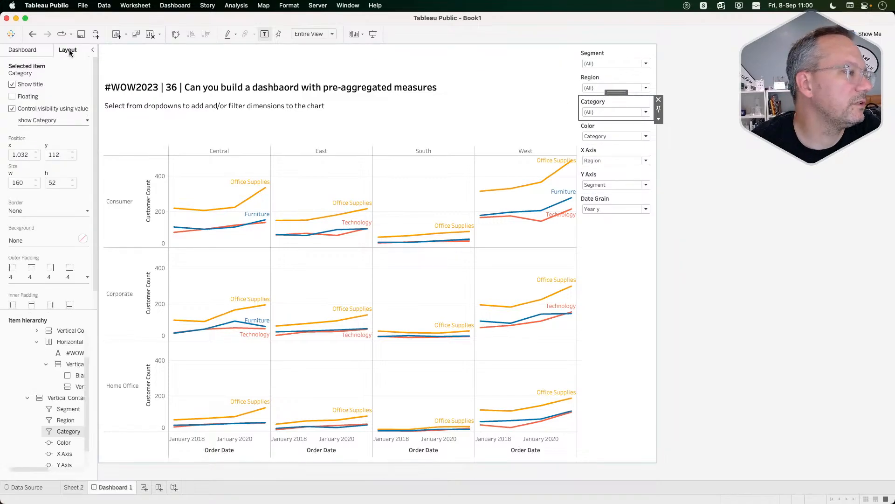
pyautogui.click(69, 386)
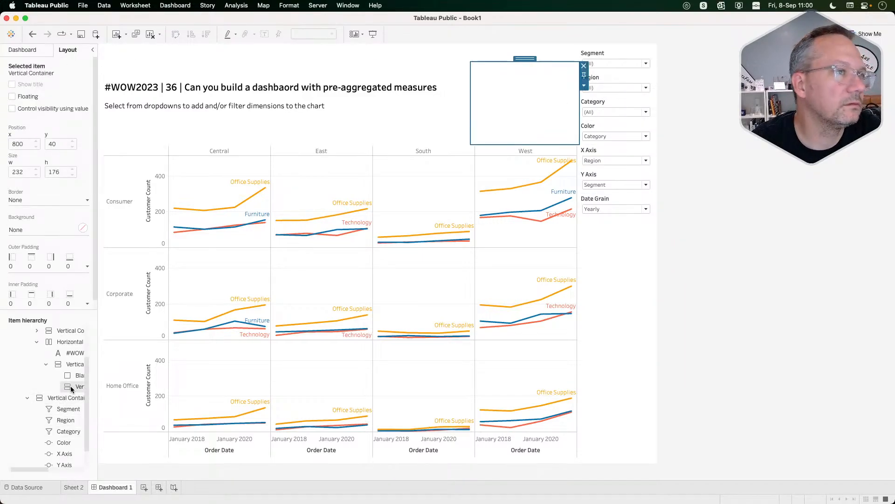
pyautogui.click(613, 52)
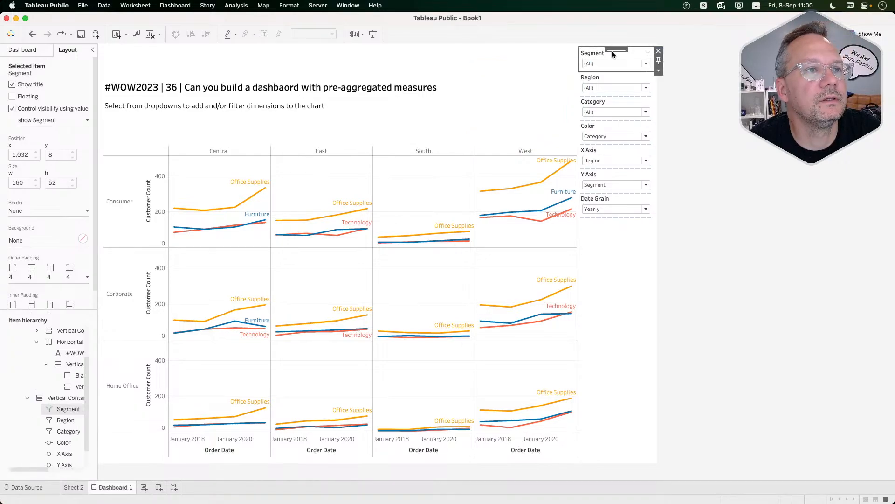
pyautogui.moveTo(611, 53); pyautogui.dragTo(534, 100)
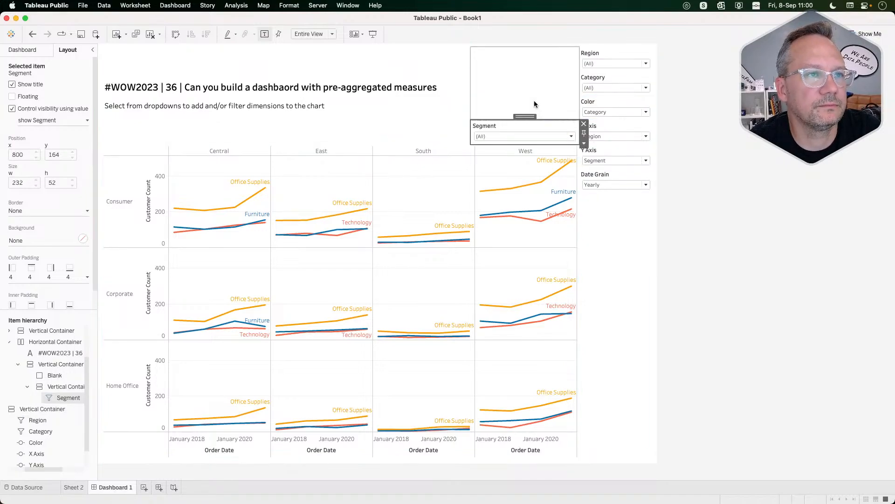
pyautogui.click(613, 52)
pyautogui.moveTo(613, 51); pyautogui.dragTo(559, 133)
pyautogui.click(616, 52)
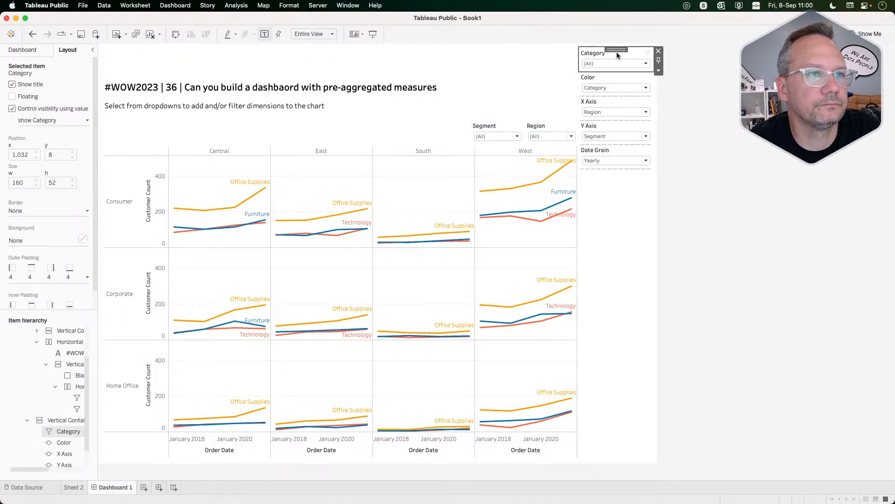
pyautogui.moveTo(616, 52)
pyautogui.mouseDown()
pyautogui.moveTo(570, 138)
pyautogui.moveTo(549, 129)
pyautogui.mouseUp()
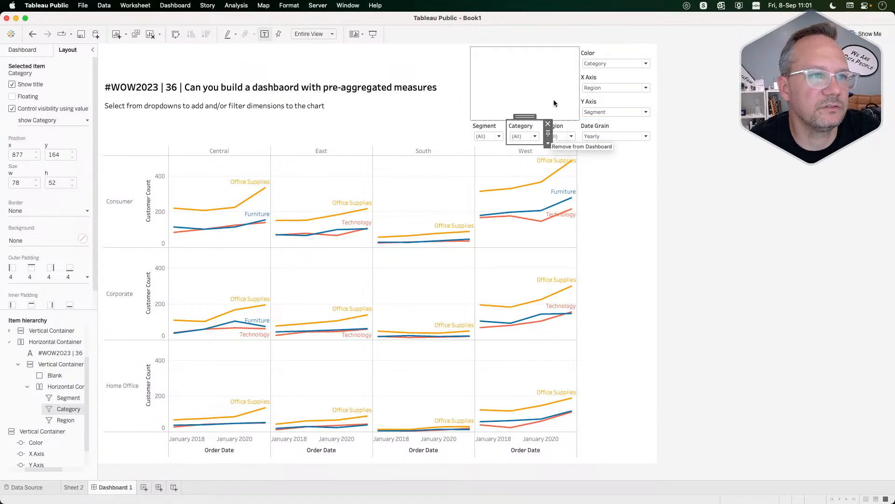
# Add a horizontal container above the filter row in the header and remove the blank object above it.
pyautogui.click(23, 49)
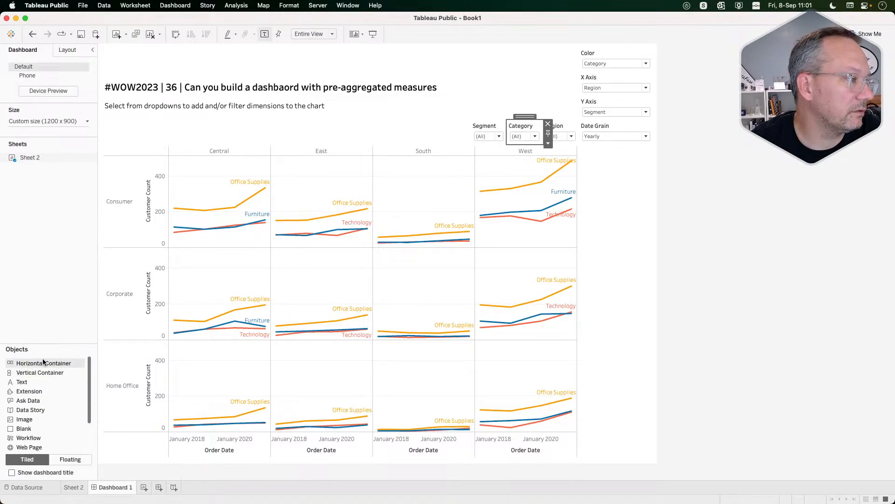
pyautogui.moveTo(18, 364)
pyautogui.mouseDown()
pyautogui.moveTo(367, 134)
pyautogui.moveTo(512, 76)
pyautogui.moveTo(519, 96)
pyautogui.mouseUp()
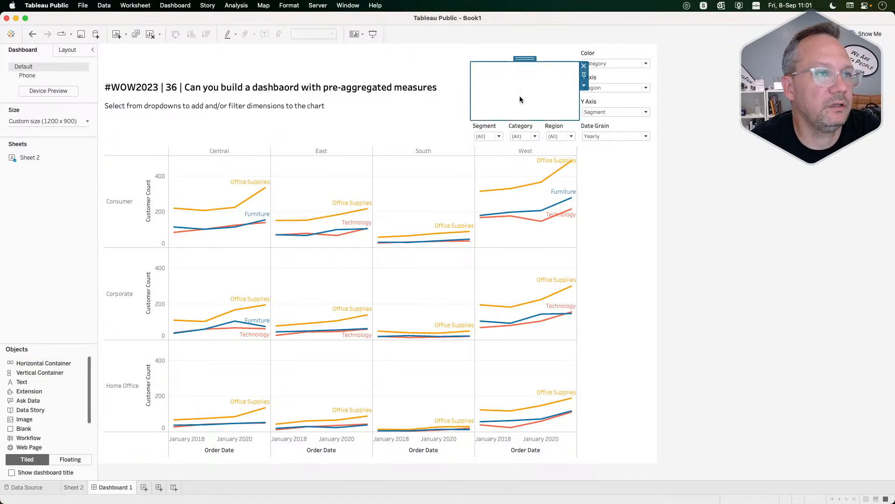
pyautogui.click(558, 55)
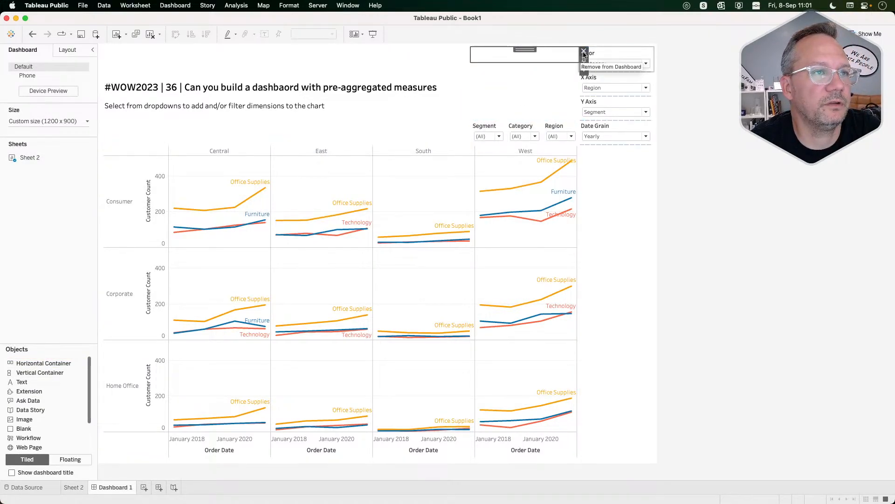
pyautogui.click(583, 51)
# Distribute the contents of the header's vertical container evenly.
pyautogui.click(530, 60)
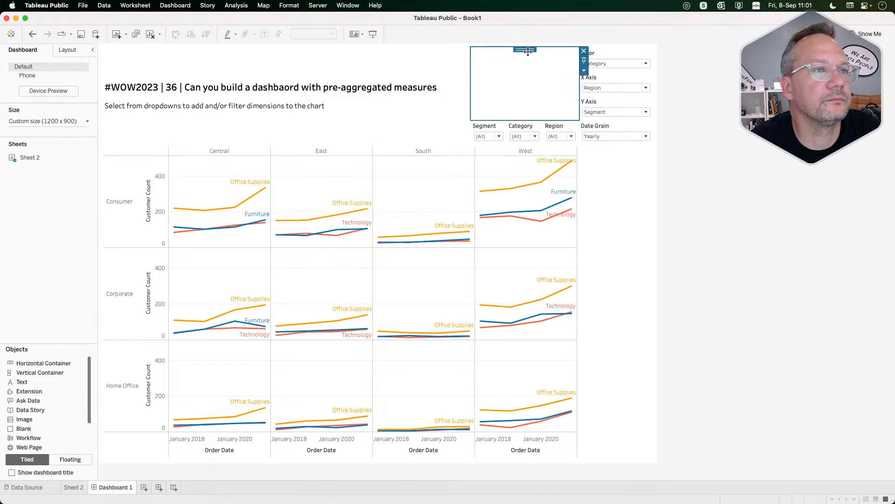
pyautogui.doubleClick(525, 50)
pyautogui.click(583, 70)
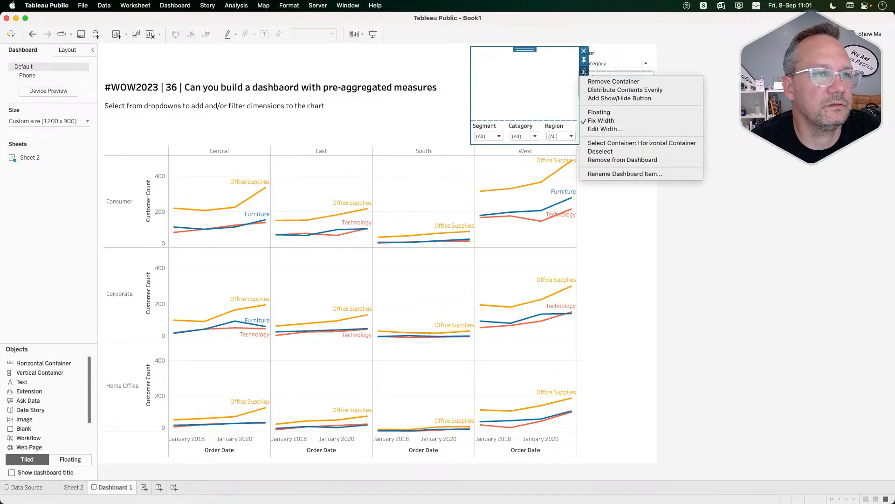
pyautogui.click(620, 90)
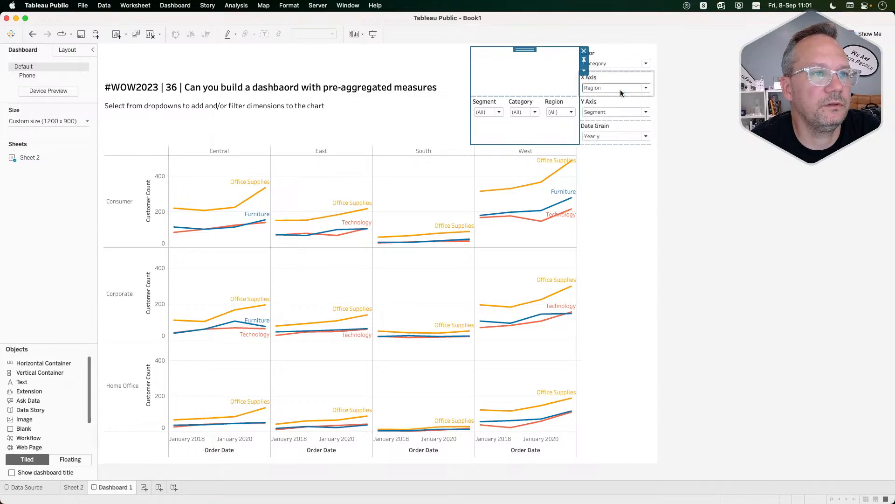
# Move the Date Grain, Color, X Axis and Y Axis parameters side by side into the horizontal container above the filter row.
pyautogui.click(618, 55)
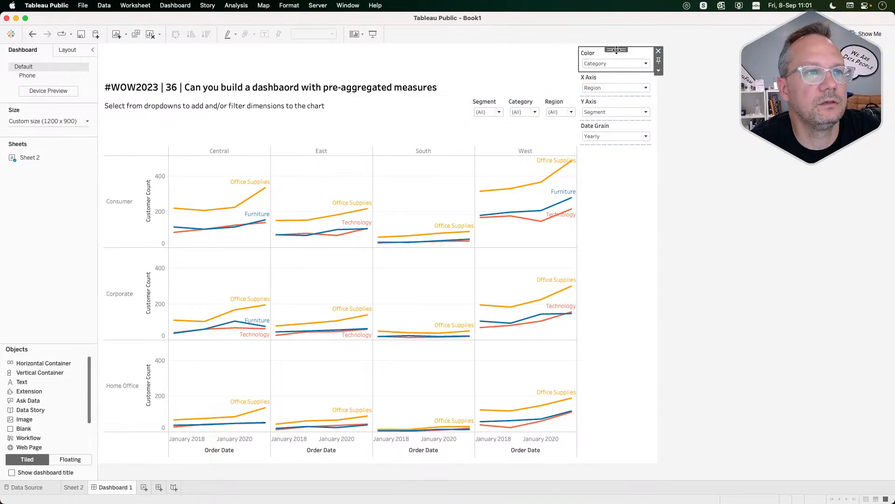
pyautogui.moveTo(616, 49)
pyautogui.mouseDown()
pyautogui.moveTo(522, 66)
pyautogui.moveTo(606, 59)
pyautogui.mouseUp()
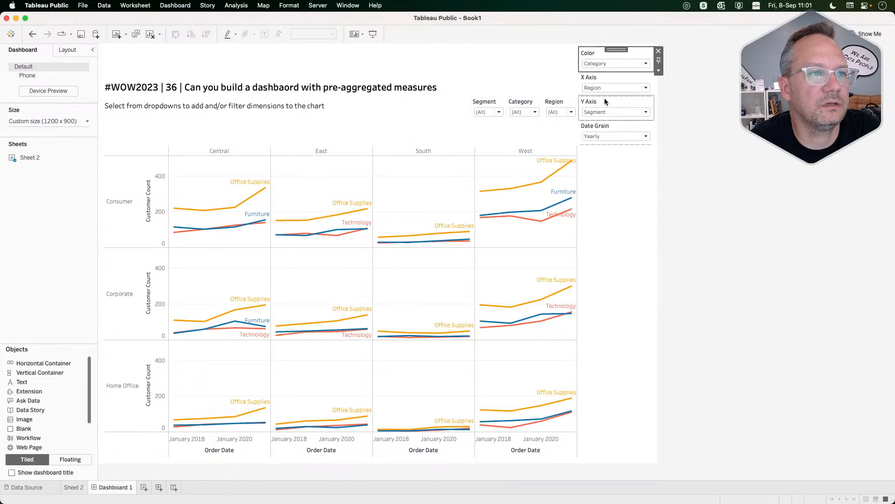
pyautogui.click(605, 128)
pyautogui.moveTo(617, 122); pyautogui.dragTo(539, 82)
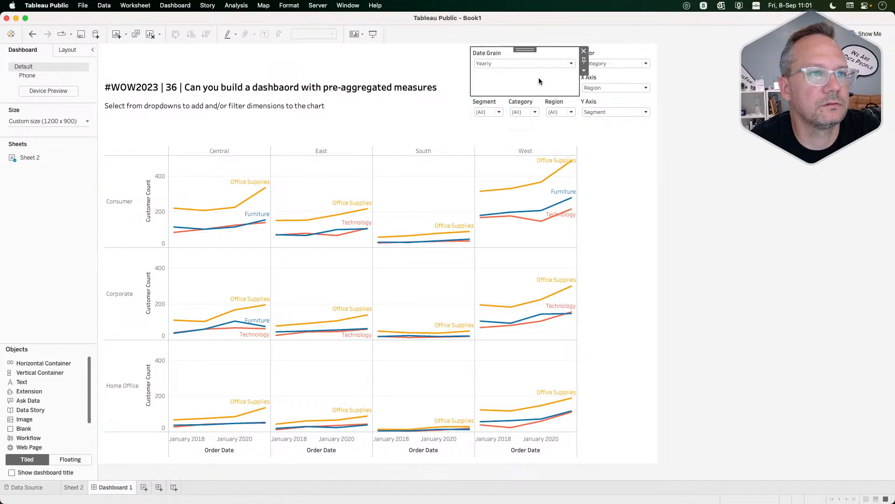
pyautogui.click(619, 101)
pyautogui.click(614, 54)
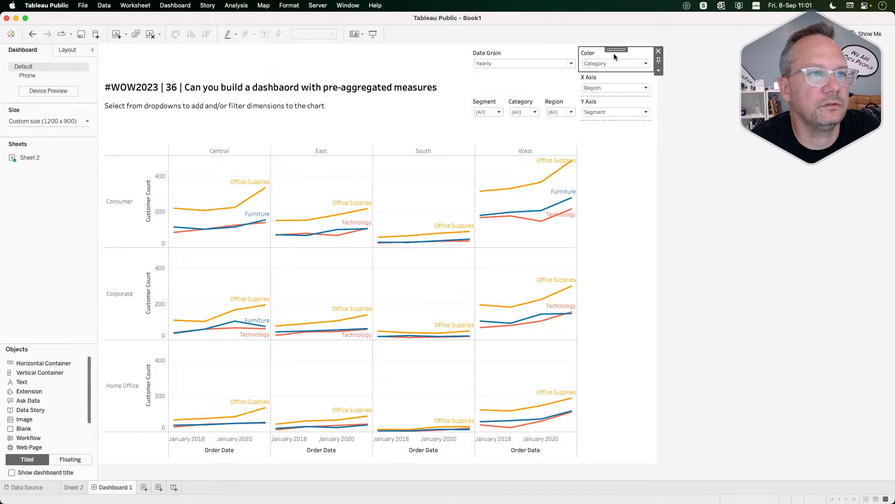
pyautogui.moveTo(615, 48); pyautogui.dragTo(552, 59)
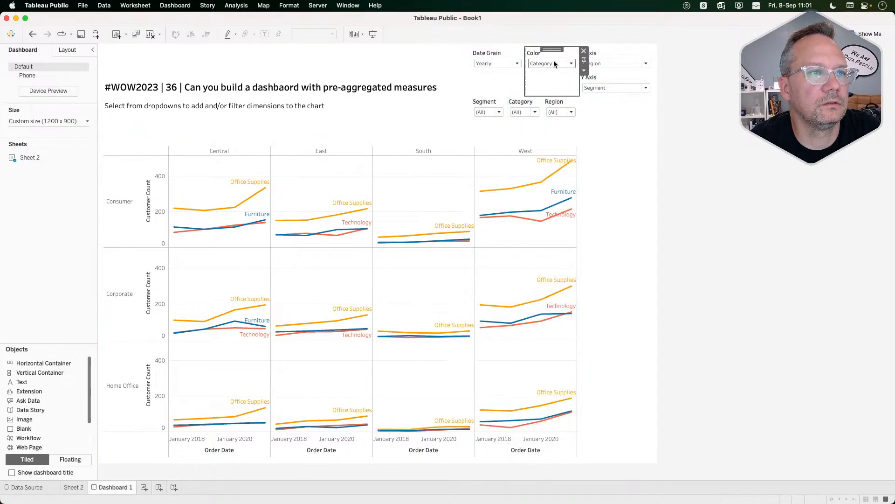
pyautogui.click(622, 54)
pyautogui.moveTo(620, 55); pyautogui.dragTo(554, 80)
pyautogui.click(615, 53)
pyautogui.moveTo(614, 50); pyautogui.dragTo(564, 63)
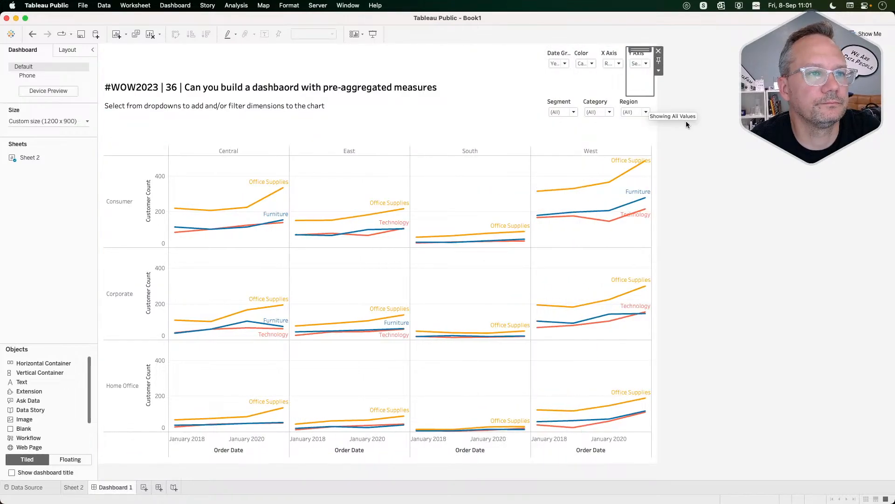
# Narrow the title text in the header to give the parameters and filters more width, and distribute the filter row's contents evenly.
pyautogui.click(502, 84)
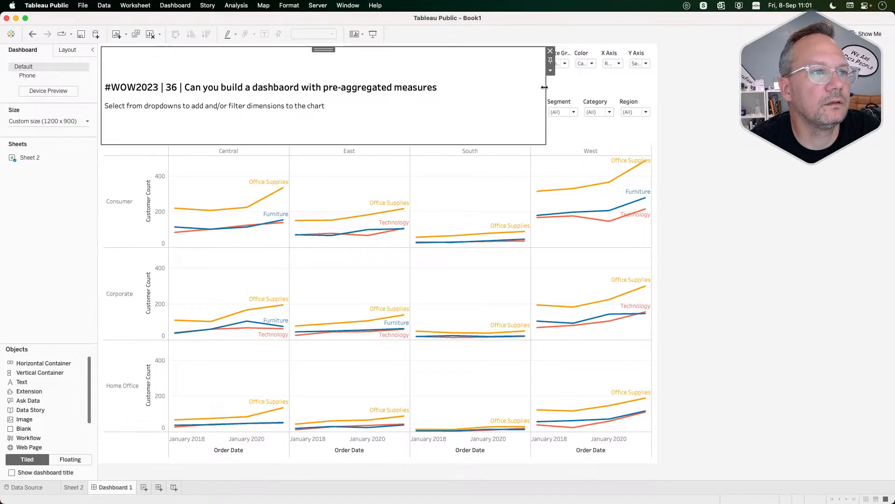
pyautogui.moveTo(546, 87); pyautogui.dragTo(388, 89)
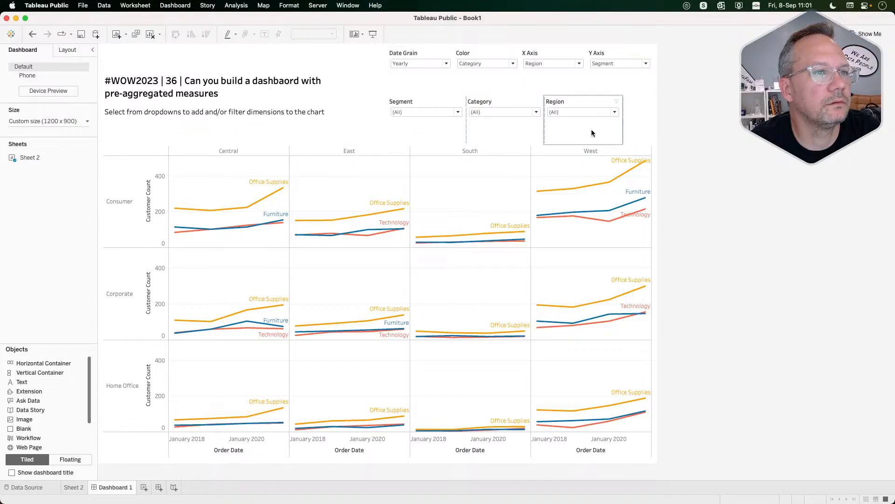
pyautogui.click(628, 124)
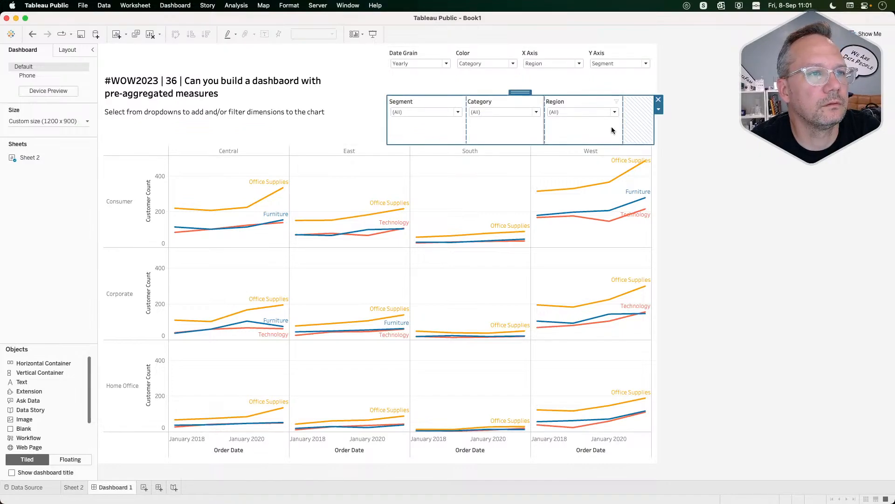
pyautogui.click(593, 127)
pyautogui.click(502, 123)
pyautogui.click(457, 123)
pyautogui.click(497, 127)
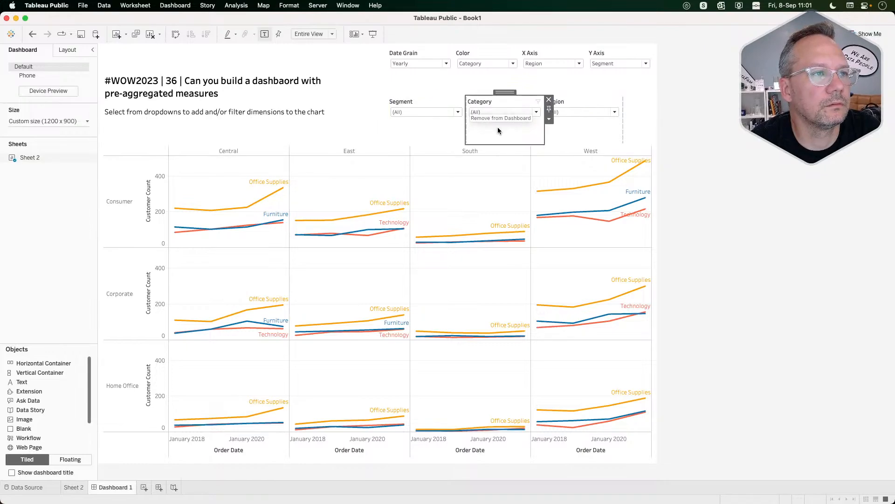
pyautogui.doubleClick(504, 93)
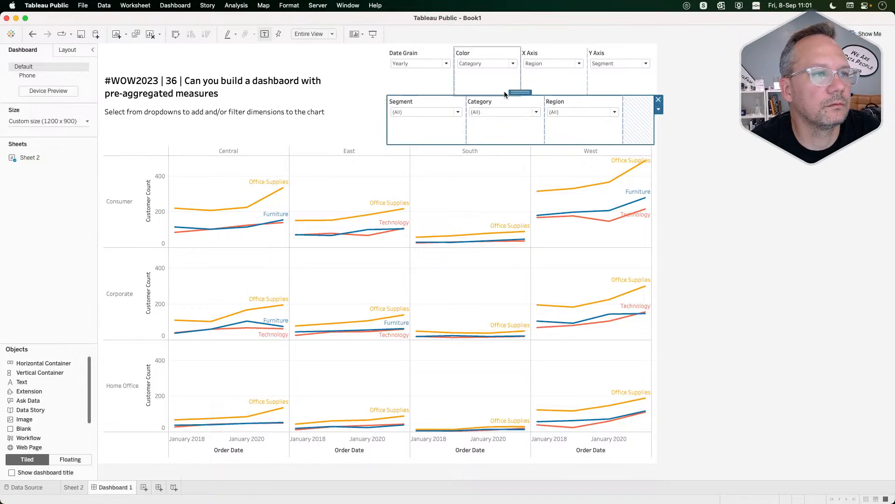
pyautogui.click(663, 111)
pyautogui.click(677, 129)
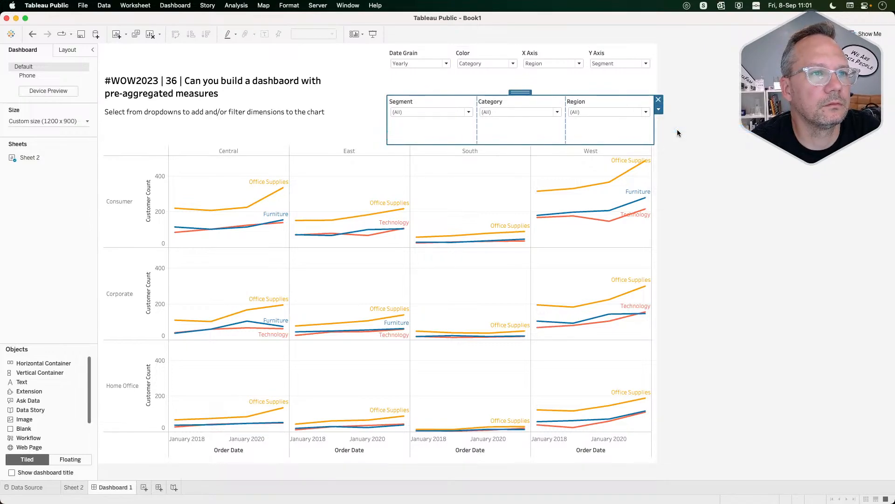
# Reduce the header's height to fit closely around its contents and widen the title text slightly.
pyautogui.click(542, 78)
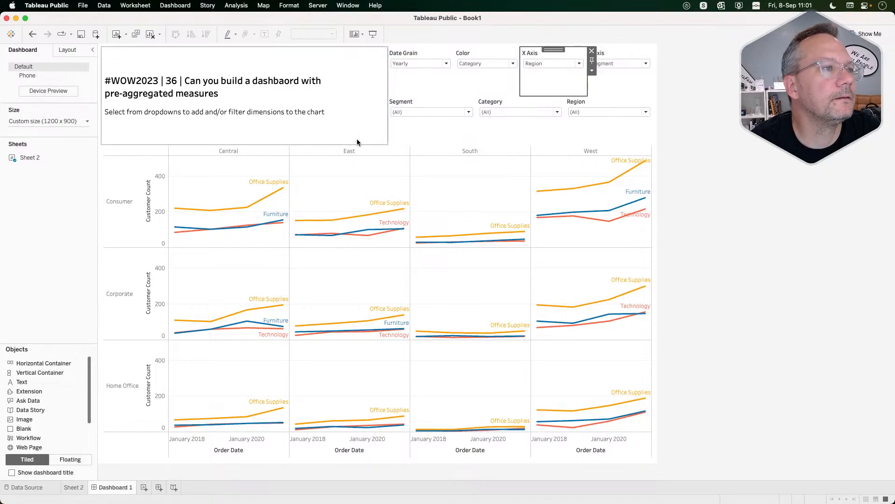
pyautogui.moveTo(357, 144); pyautogui.dragTo(356, 106)
pyautogui.click(355, 108)
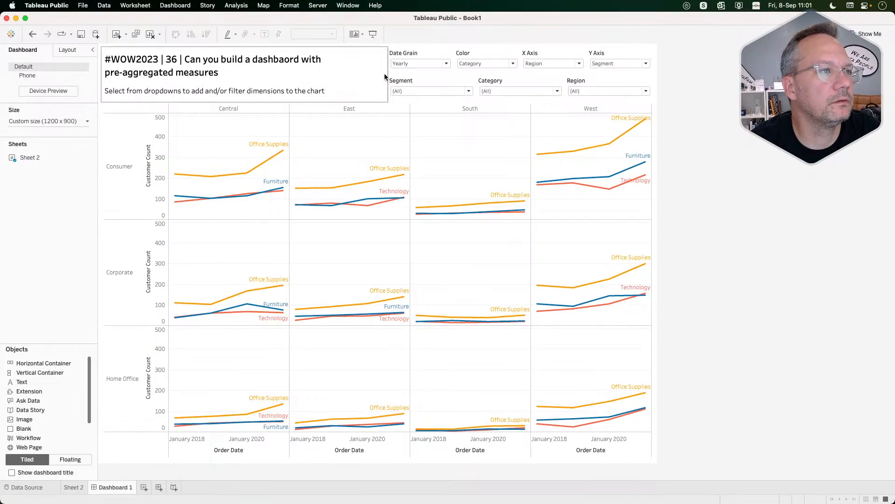
pyautogui.moveTo(389, 74); pyautogui.dragTo(424, 76)
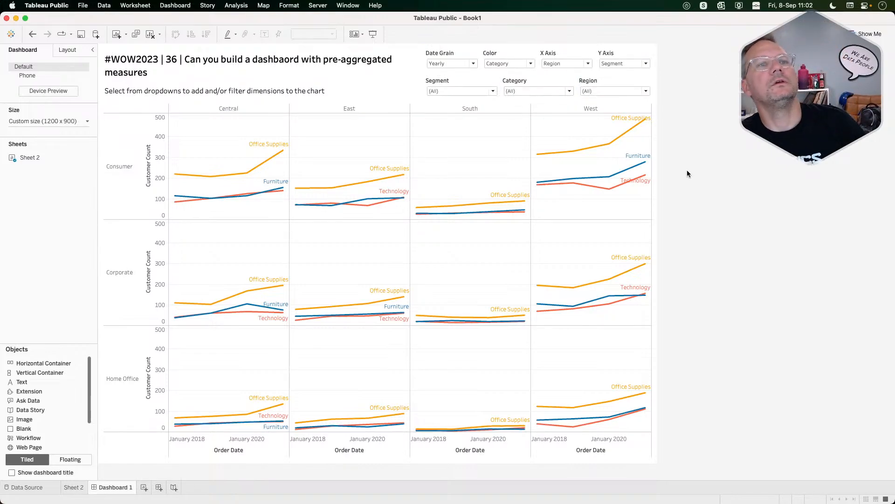
# Set the Y Axis, X Axis and Color parameters to None.
pyautogui.click(620, 64)
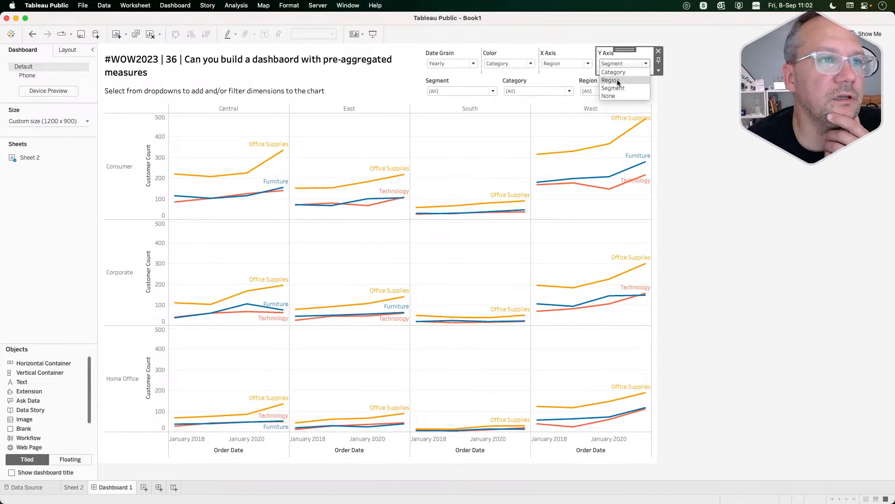
pyautogui.click(615, 94)
pyautogui.click(581, 62)
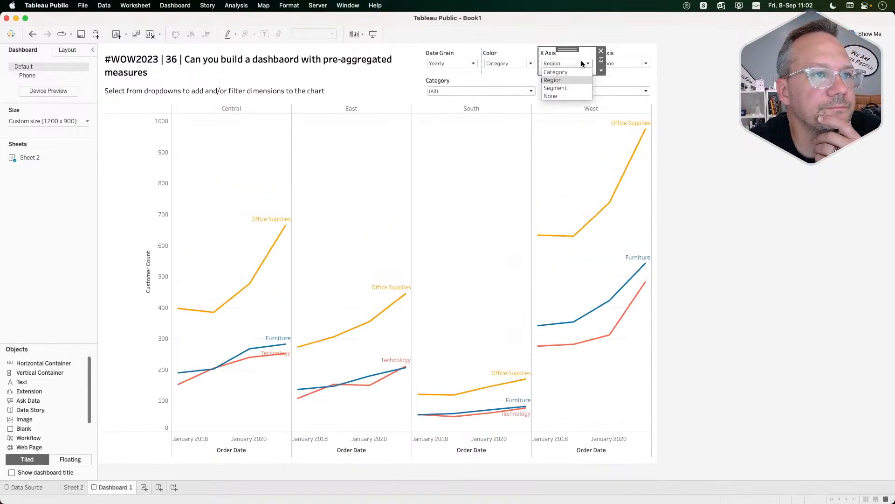
pyautogui.click(568, 95)
pyautogui.click(514, 67)
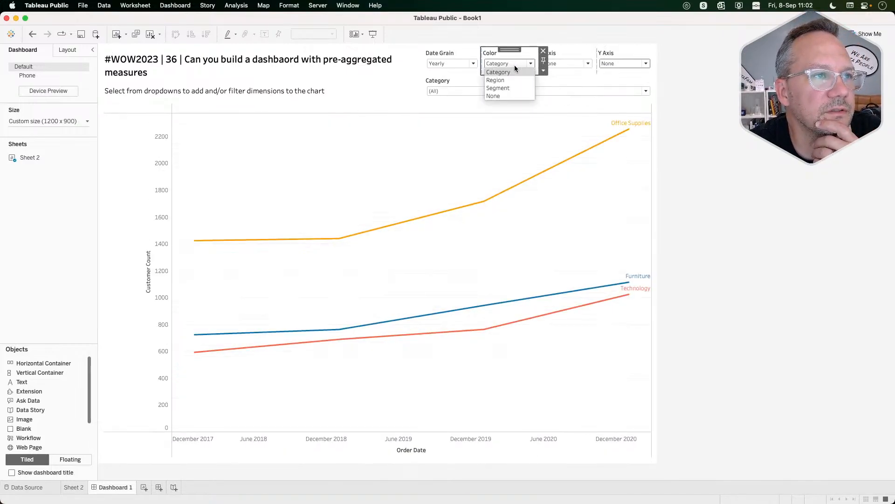
pyautogui.click(511, 96)
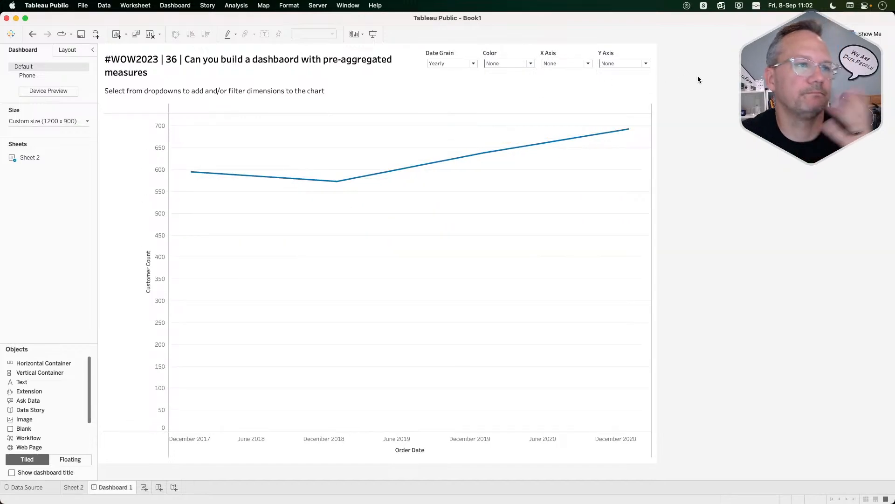